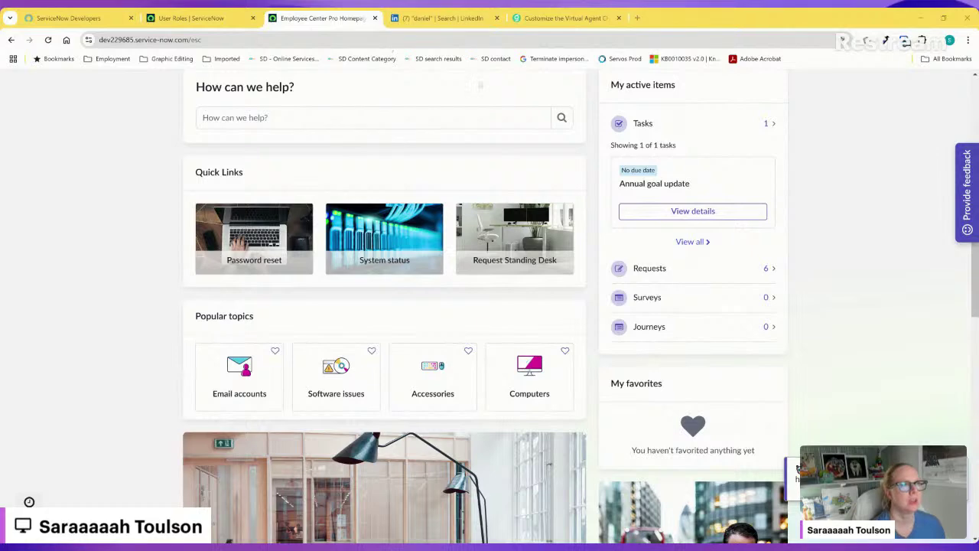
# Review the LinkedIn search results with posts about Virtual Agent proactive triggers, and return to the Employee Center homepage
pyautogui.click(461, 20)
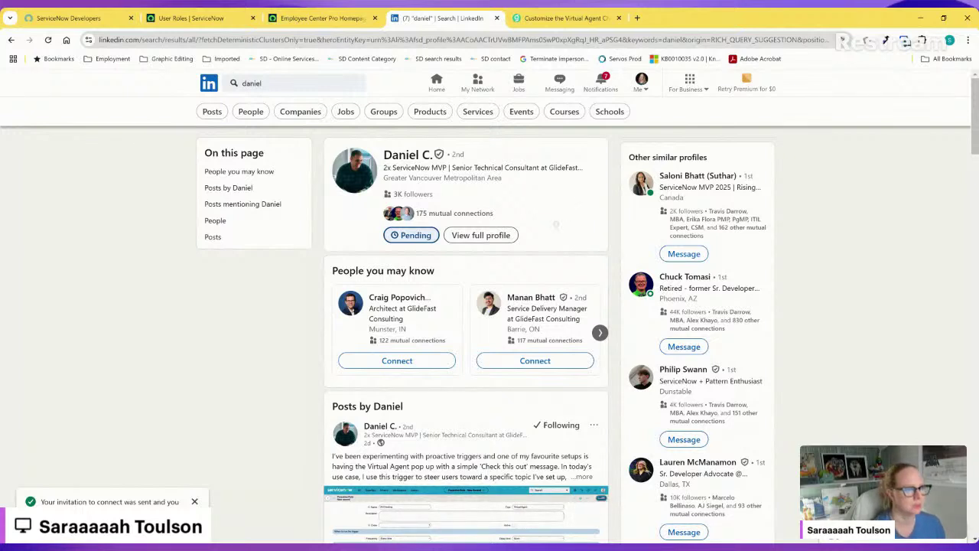
pyautogui.scroll(-3, 469, 303)
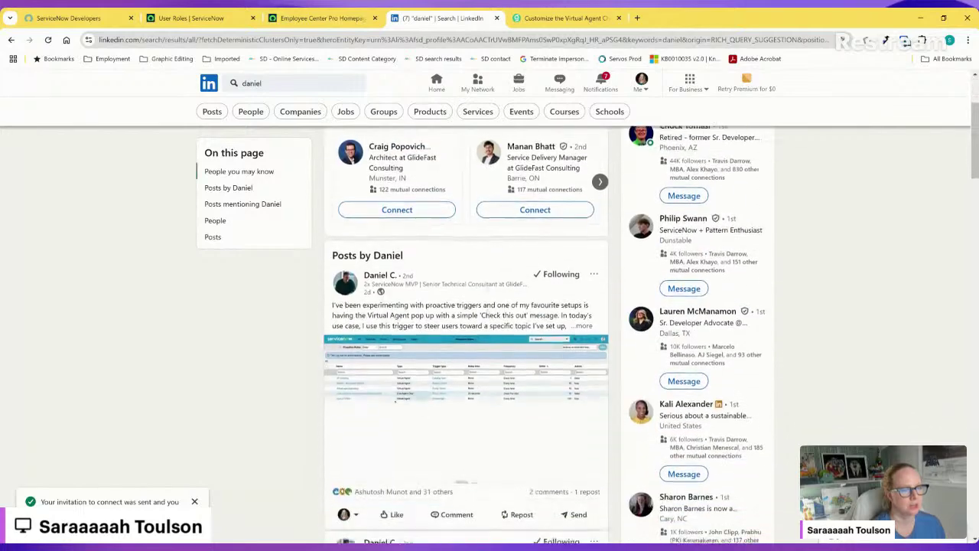
pyautogui.scroll(3, 491, 230)
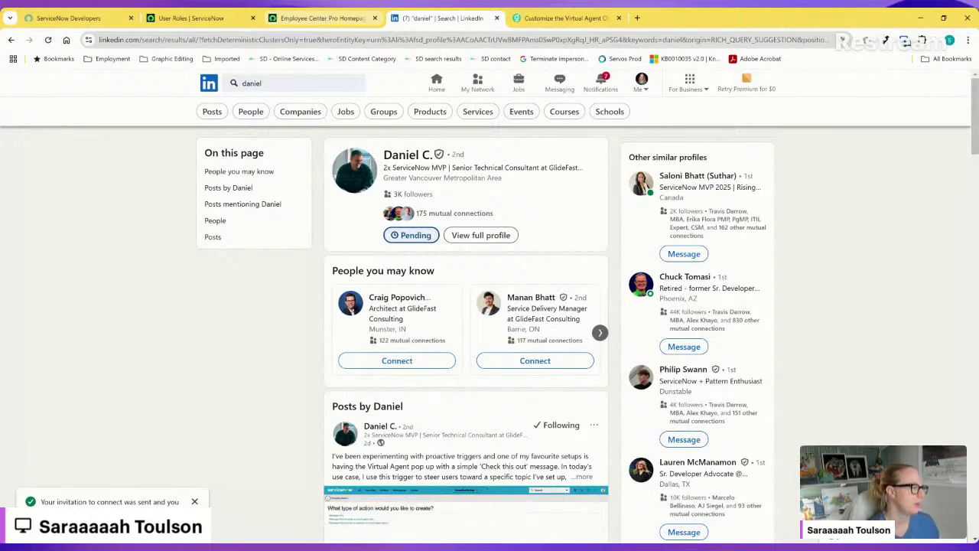
pyautogui.click(325, 18)
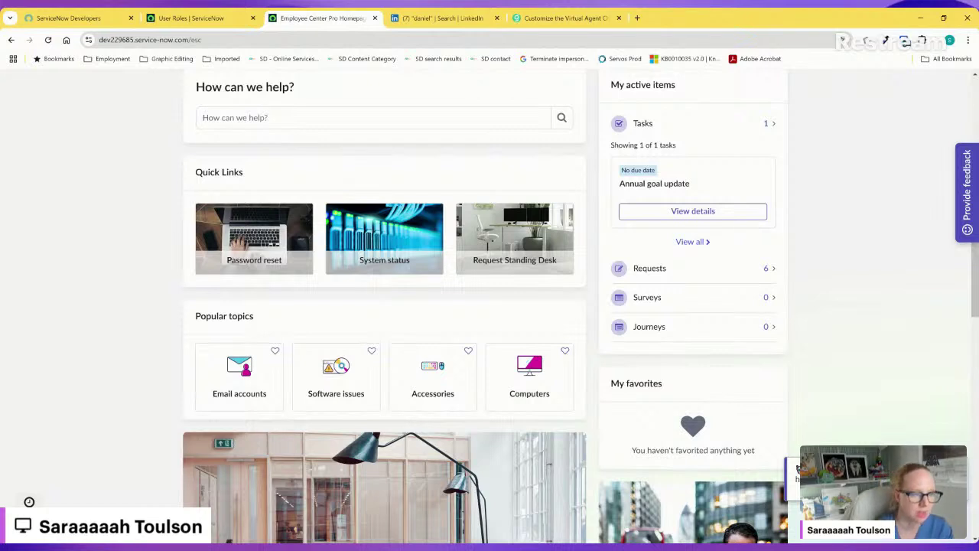
# Try to open the Conversational Interfaces home page in the ServiceNow instance by filtering the navigation for "conversation"
pyautogui.click(60, 11)
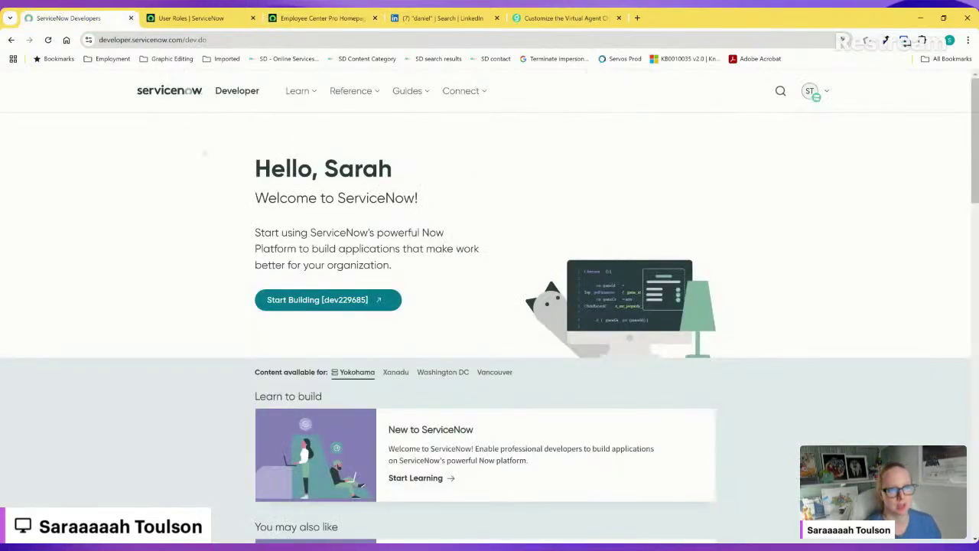
pyautogui.click(214, 17)
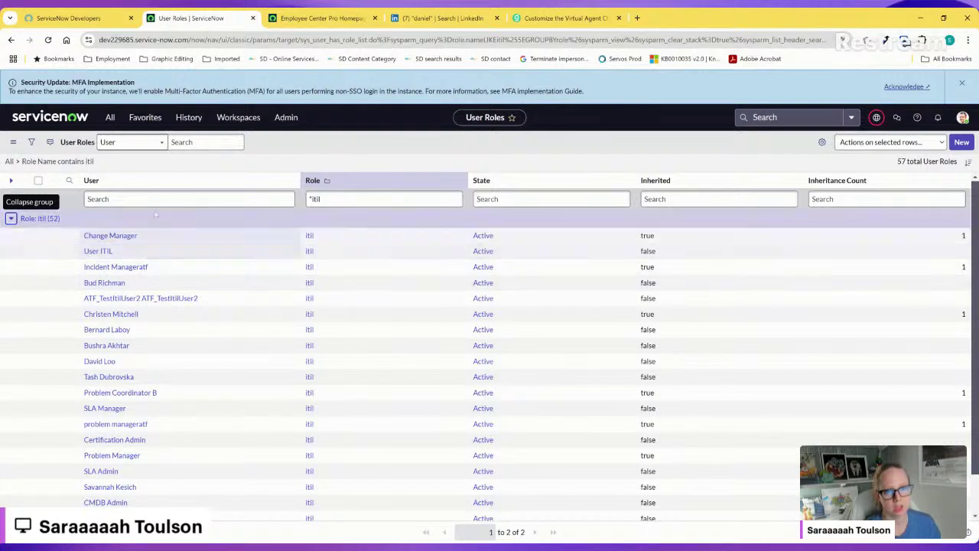
pyautogui.click(112, 118)
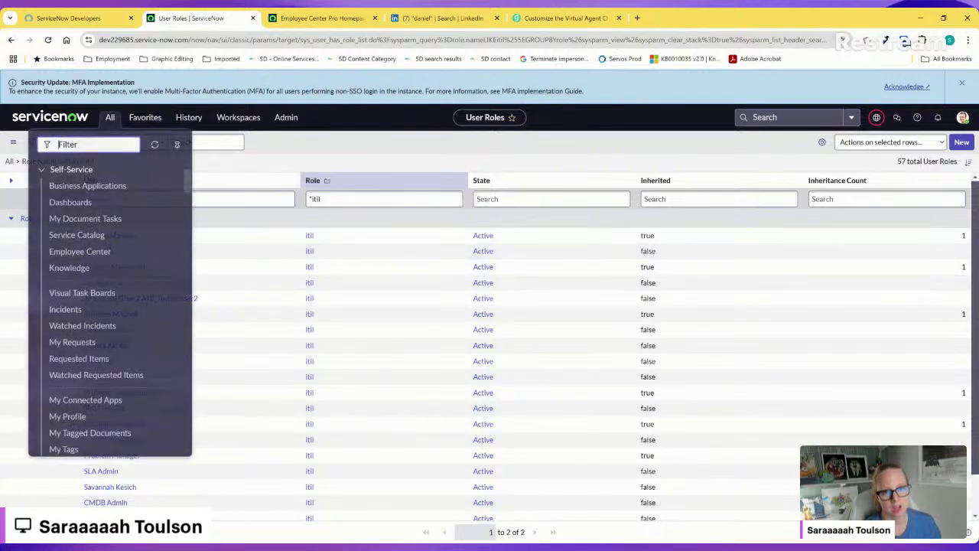
pyautogui.write('conversation')
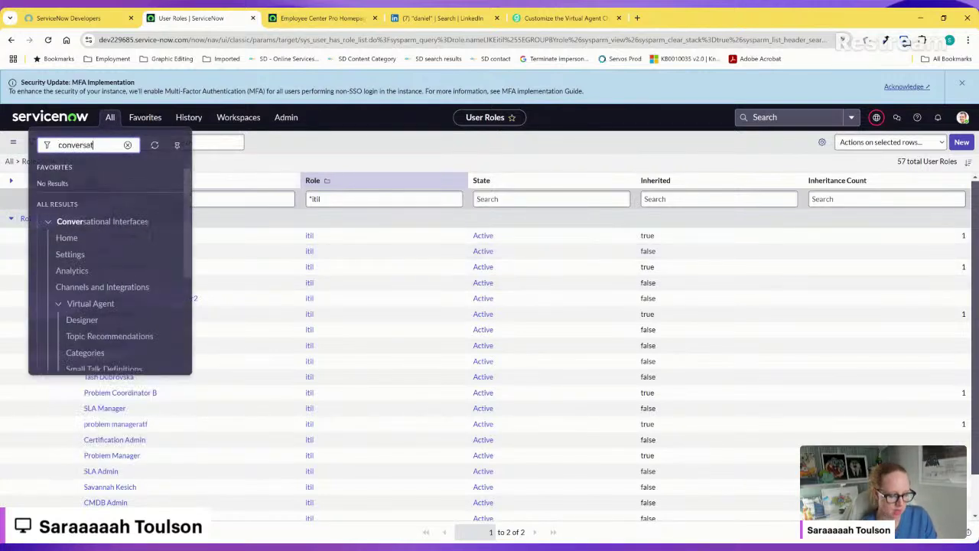
pyautogui.click(66, 237)
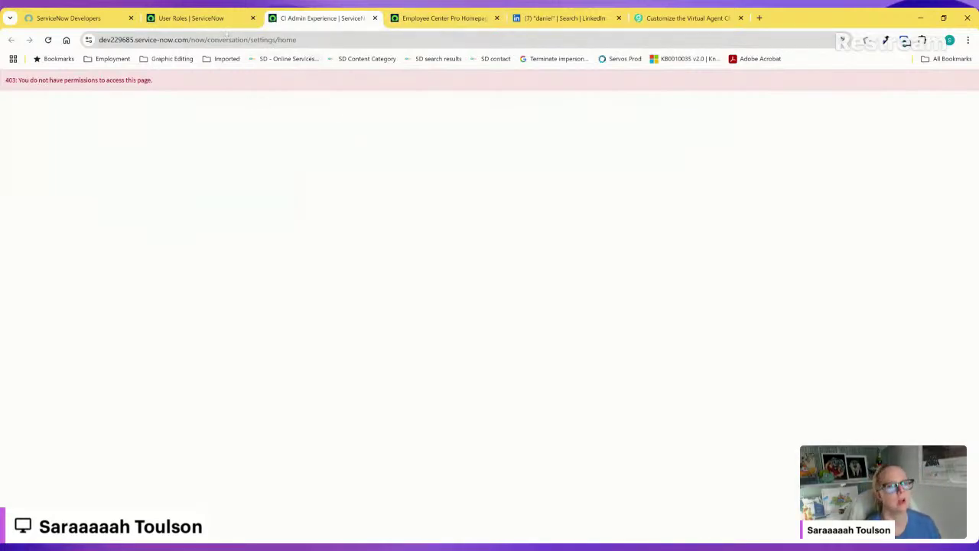
# End the user impersonation from the Employee Center and check the Virtual Agent chat window there
pyautogui.click(222, 19)
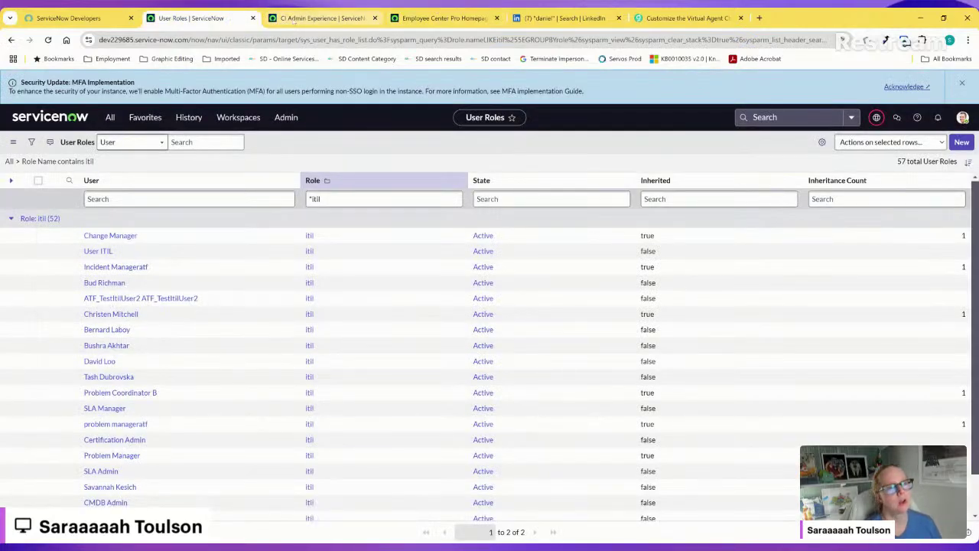
pyautogui.click(443, 18)
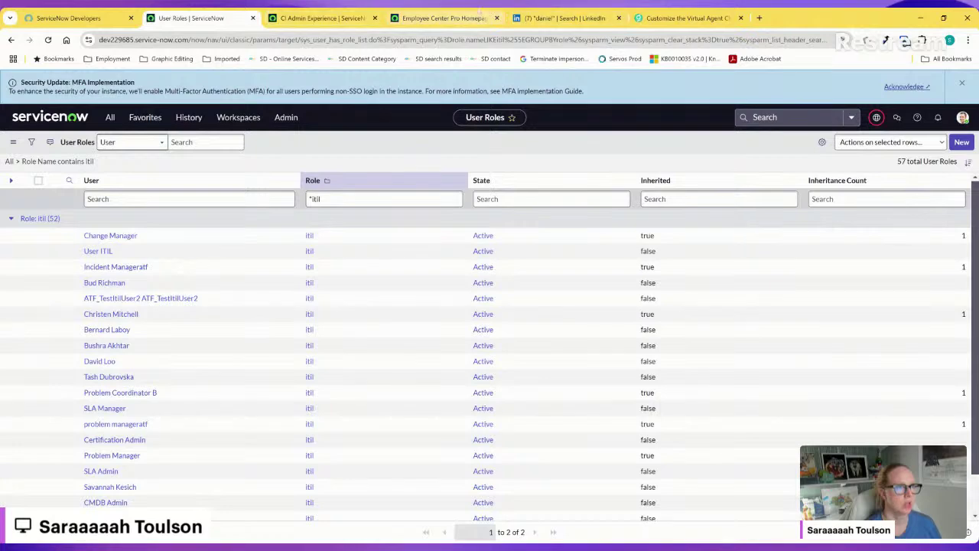
pyautogui.scroll(5, 873, 134)
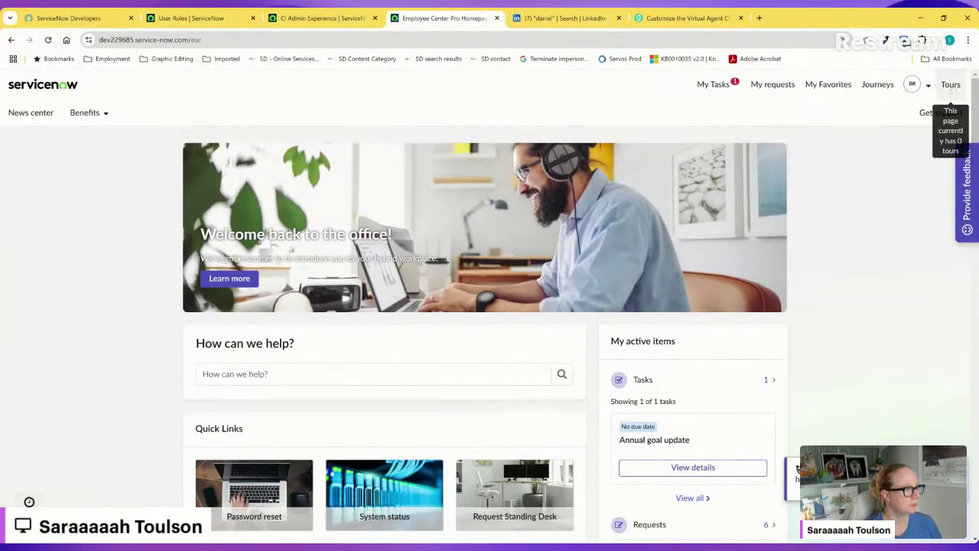
pyautogui.click(914, 84)
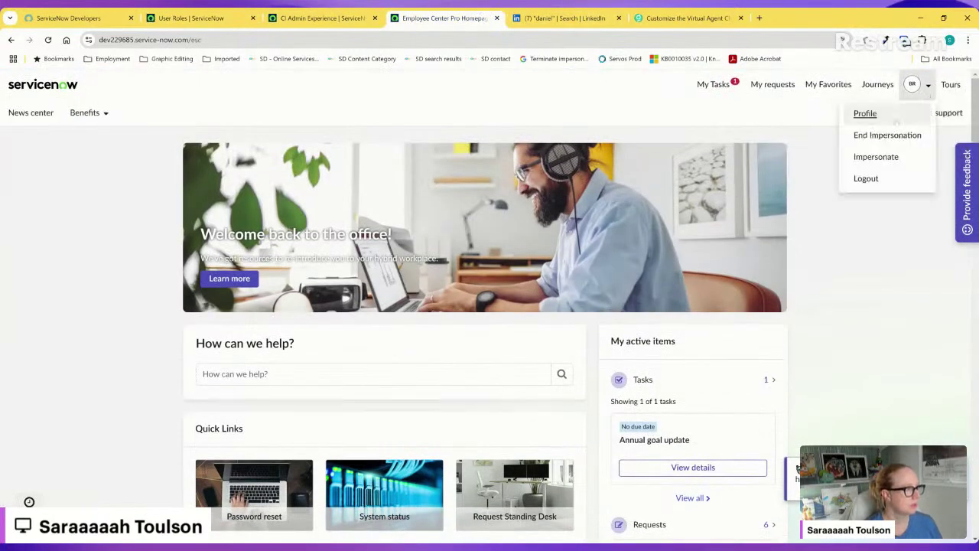
pyautogui.click(880, 133)
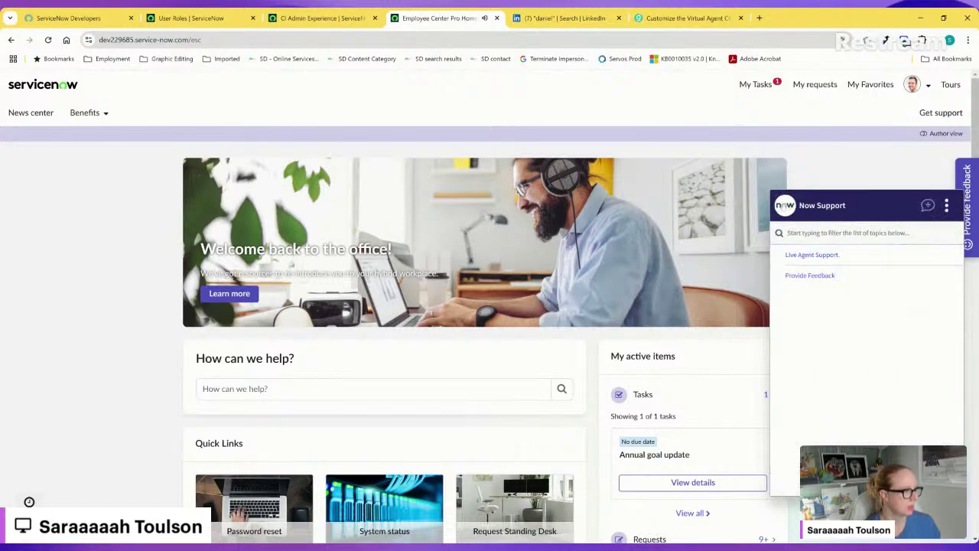
pyautogui.click(785, 207)
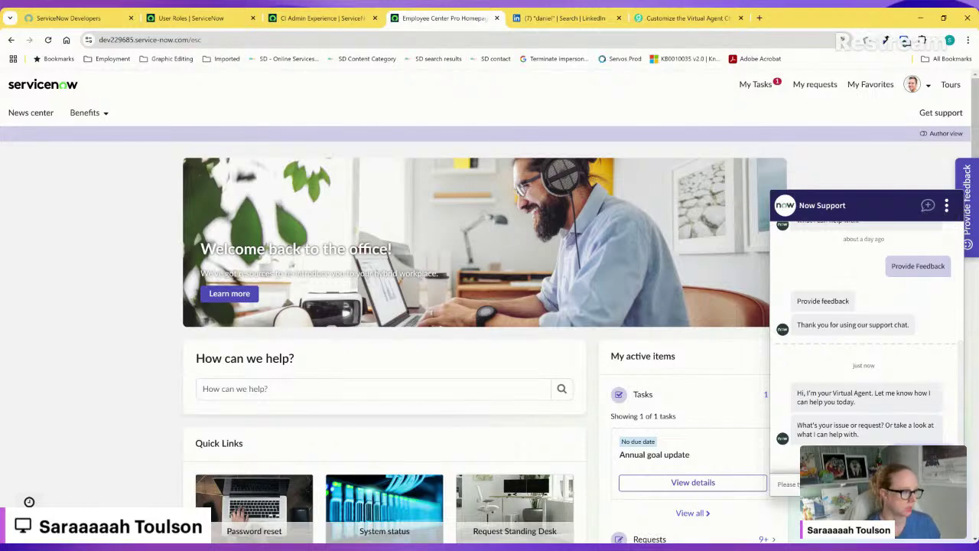
pyautogui.click(948, 519)
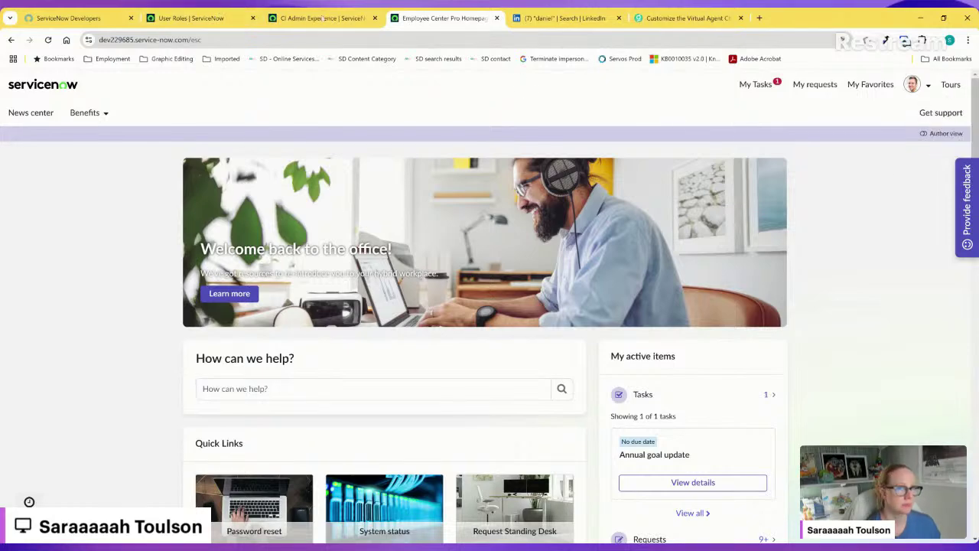
# Open the Conversational Interfaces home page and go to its General settings
pyautogui.click(198, 20)
pyautogui.click(110, 117)
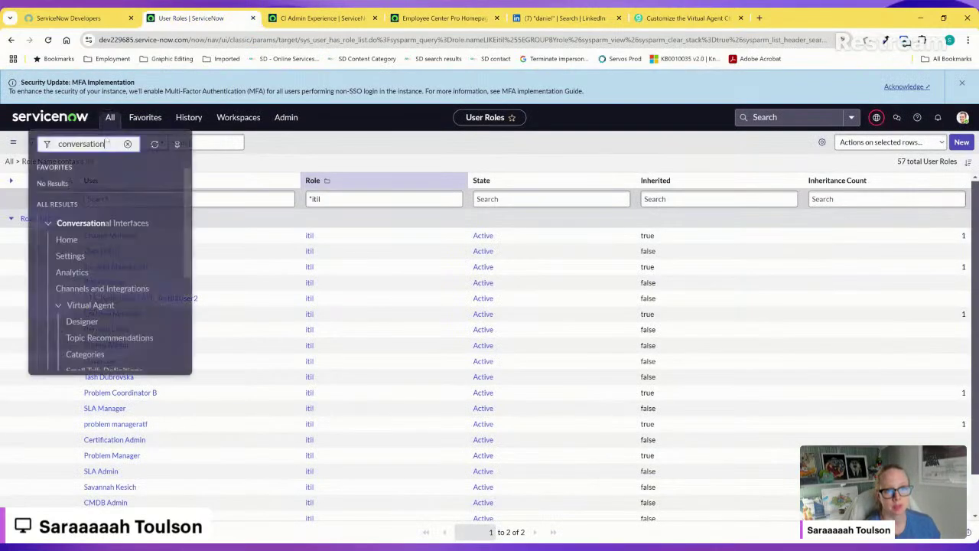
pyautogui.click(67, 238)
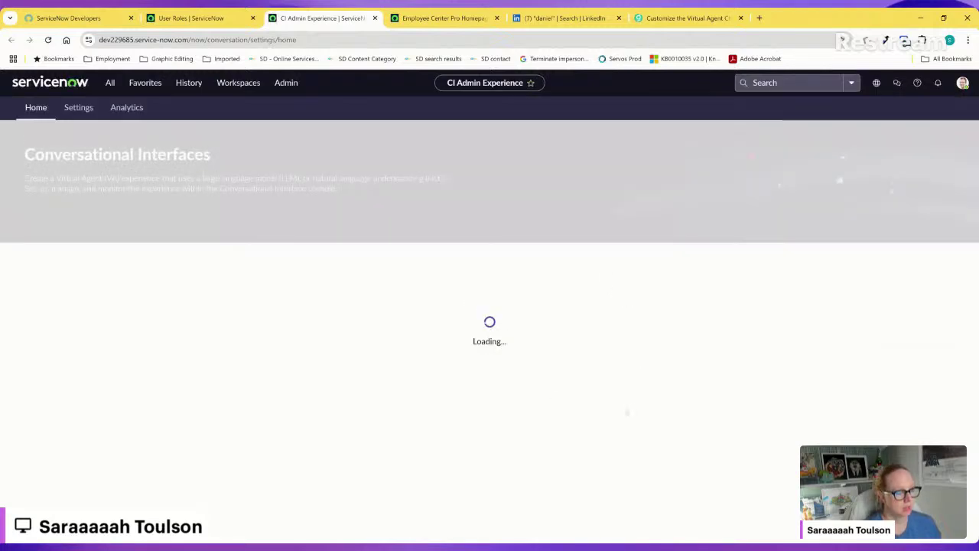
pyautogui.click(74, 108)
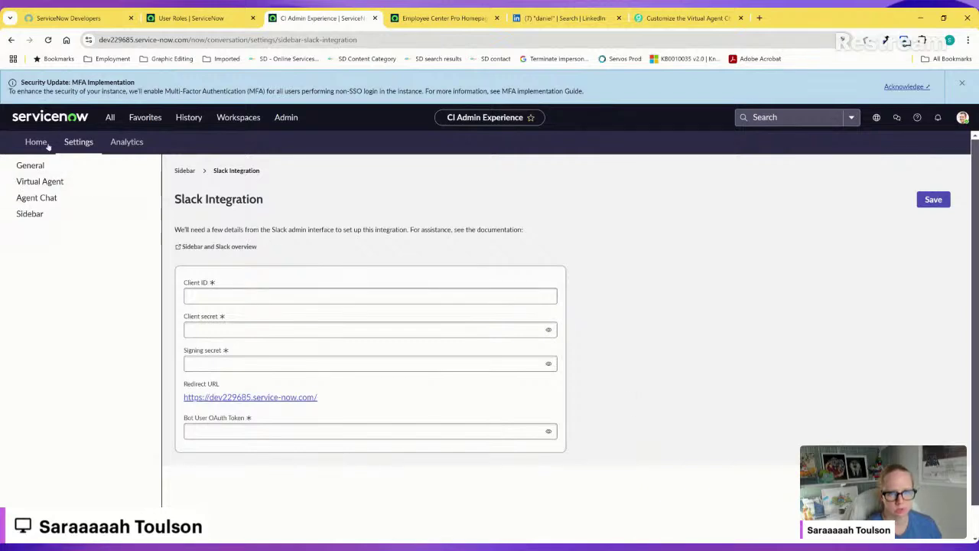
pyautogui.click(74, 171)
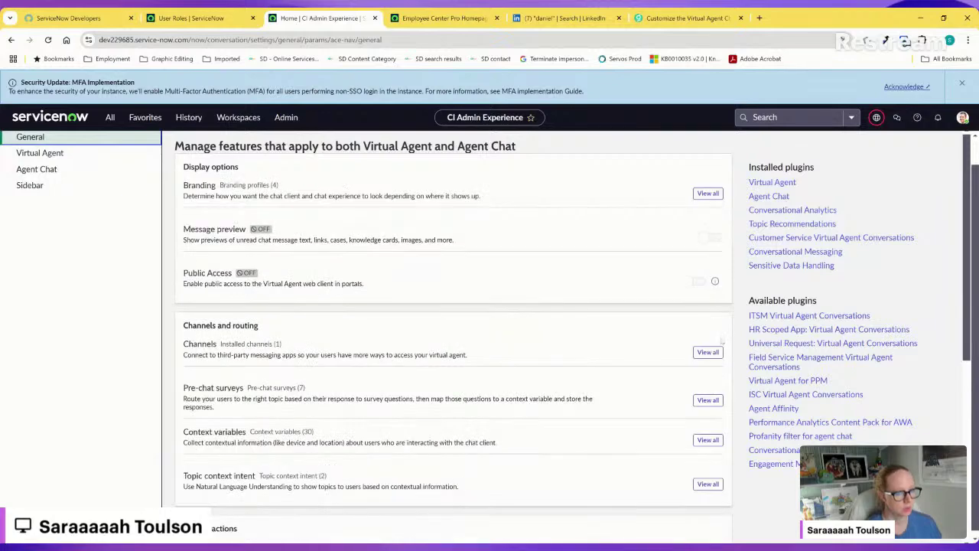
# View all rules for proactive triggers and open the "Virtual agent greeting" rule
pyautogui.scroll(-5, 673, 336)
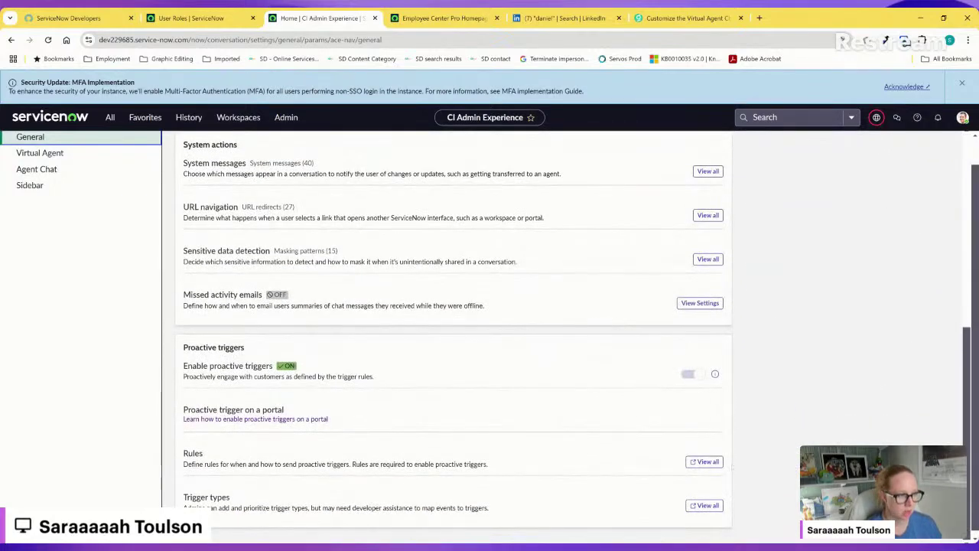
pyautogui.click(703, 461)
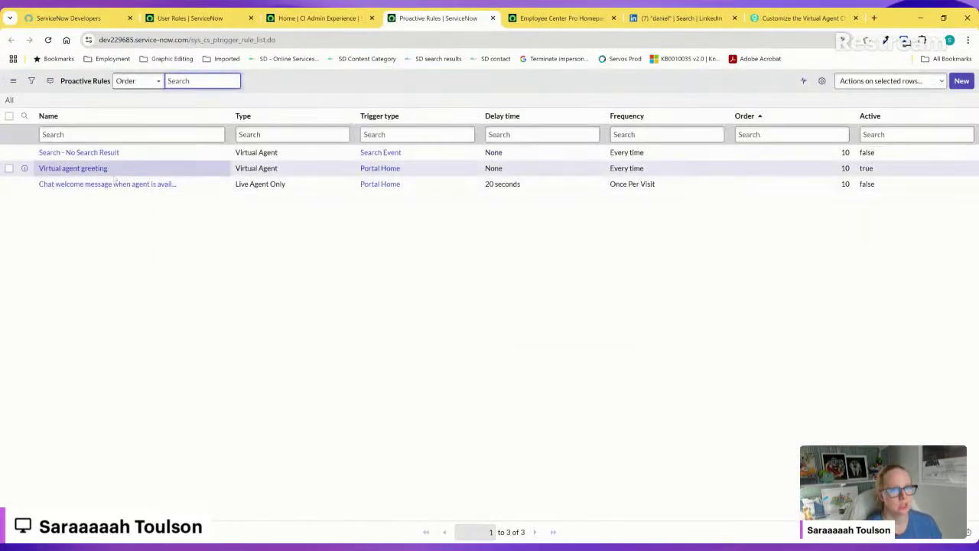
pyautogui.click(96, 169)
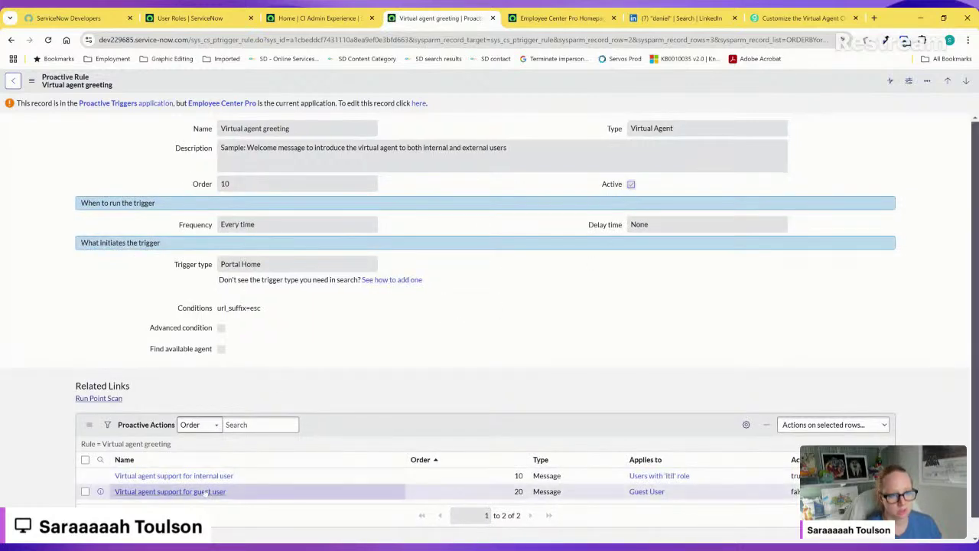
# Open the "Virtual agent support for internal user" proactive action for editing in the Proactive Triggers application, and examine its Applies to field
pyautogui.click(176, 475)
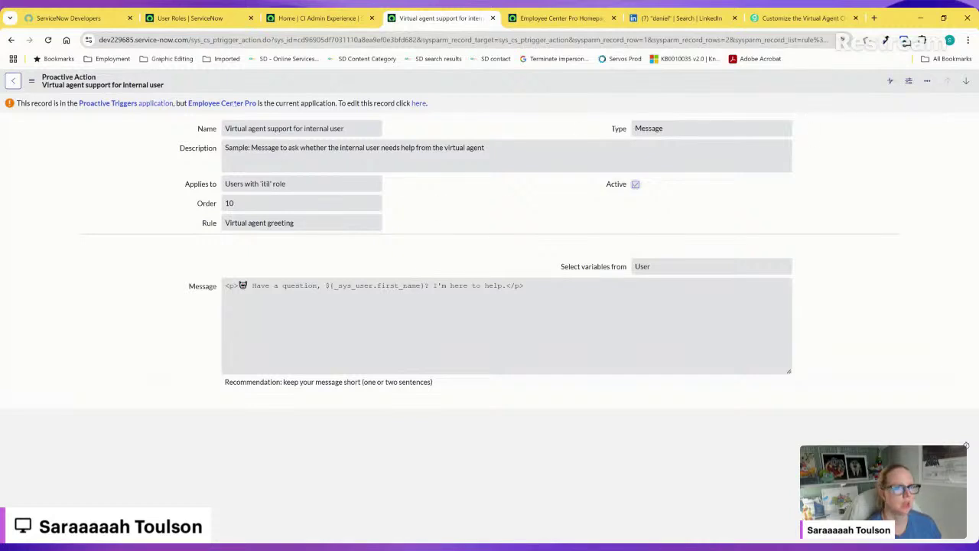
pyautogui.click(418, 102)
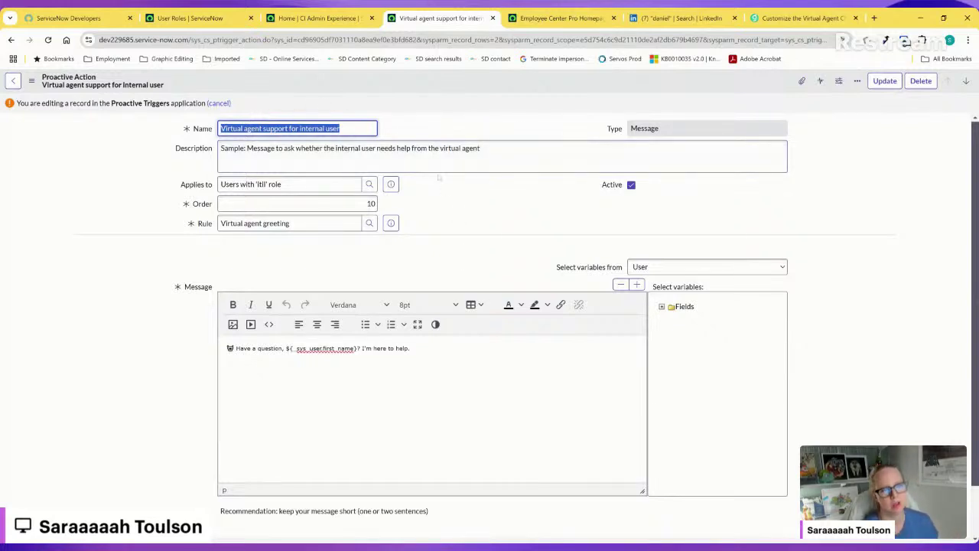
pyautogui.press('Tab')
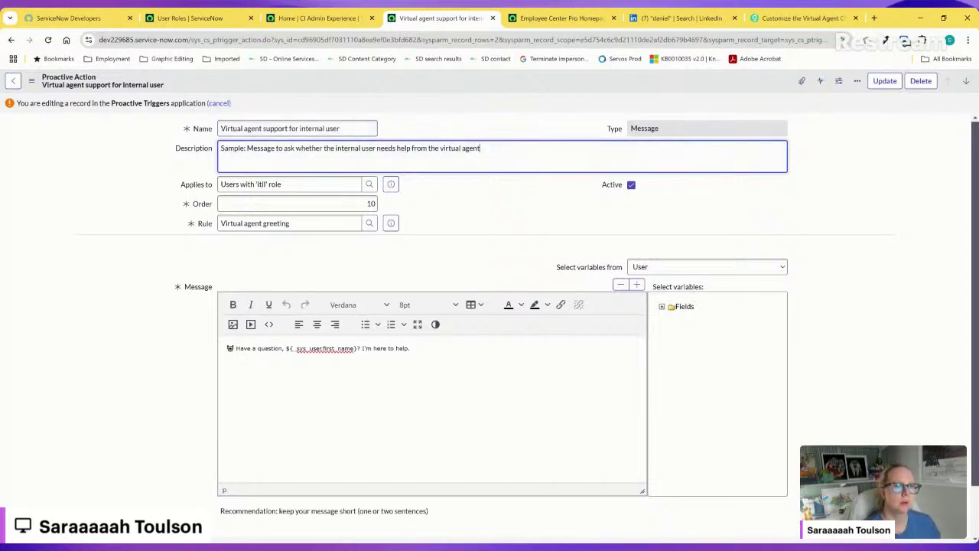
pyautogui.press('Tab')
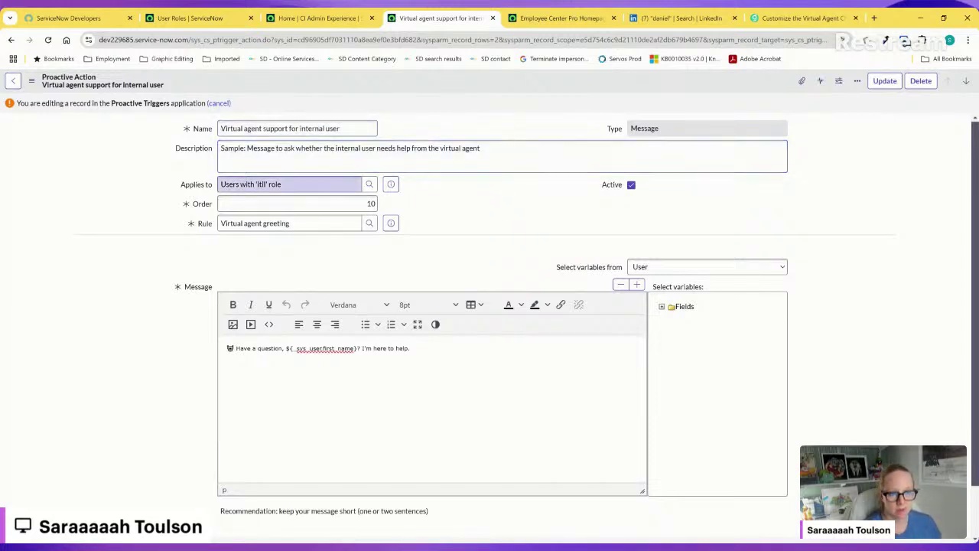
pyautogui.click(194, 186)
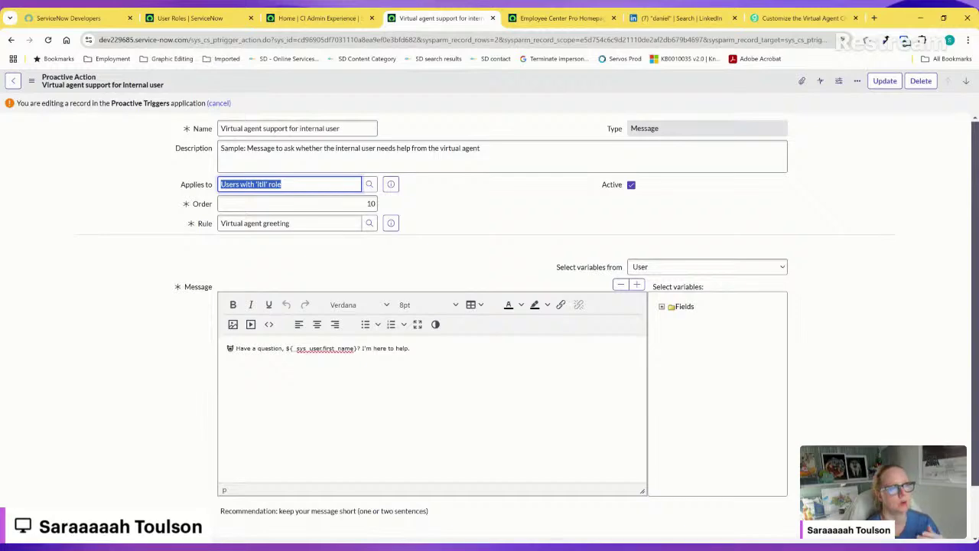
# Impersonate the earlier test user in the Employee Center to check the proactive greeting, and end the impersonation
pyautogui.click(593, 18)
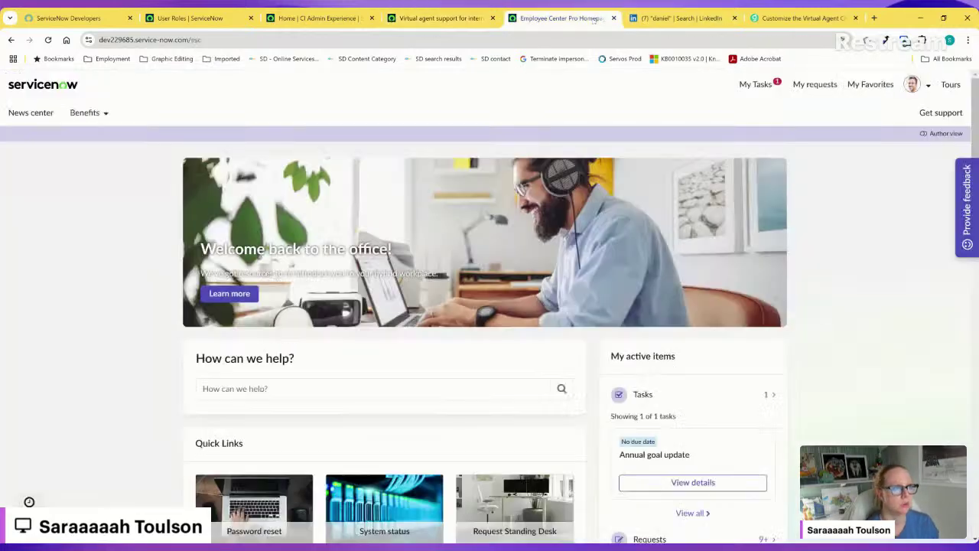
pyautogui.click(912, 84)
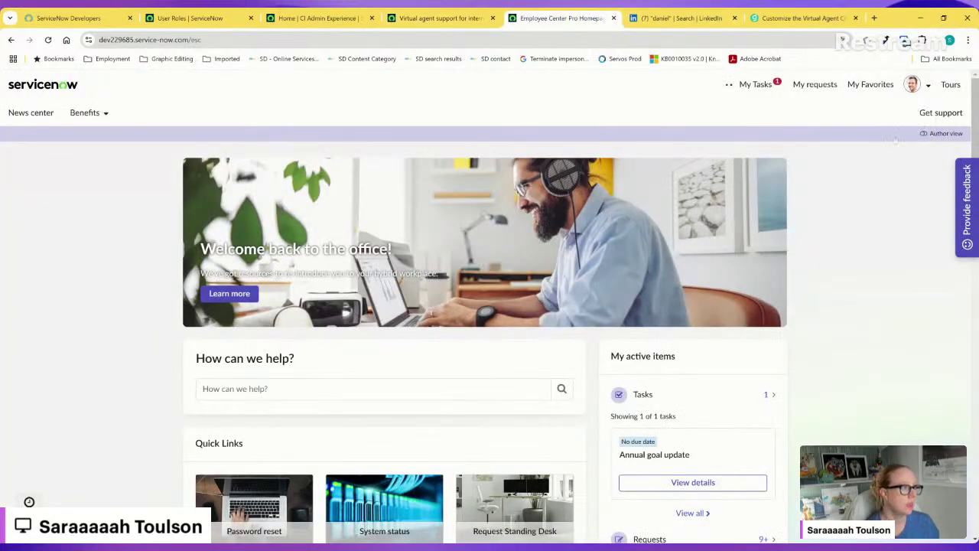
pyautogui.click(890, 134)
pyautogui.click(426, 198)
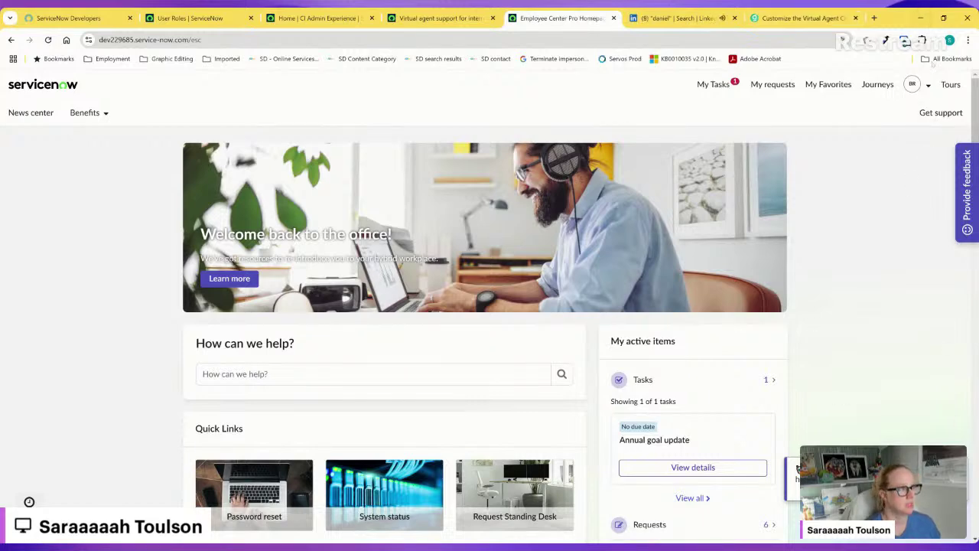
pyautogui.click(912, 84)
pyautogui.click(876, 158)
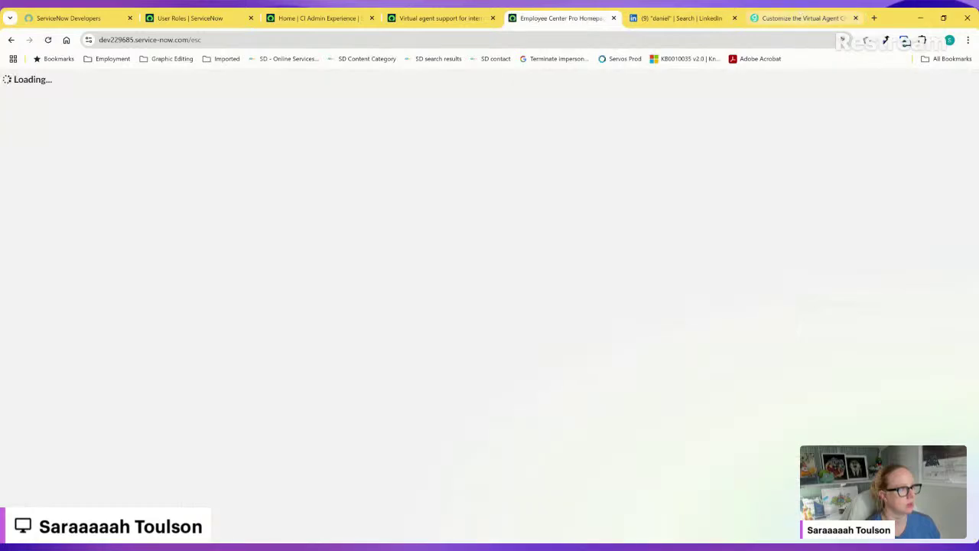
# Open the Employee Center record from the list of Service Portal portals
pyautogui.click(443, 18)
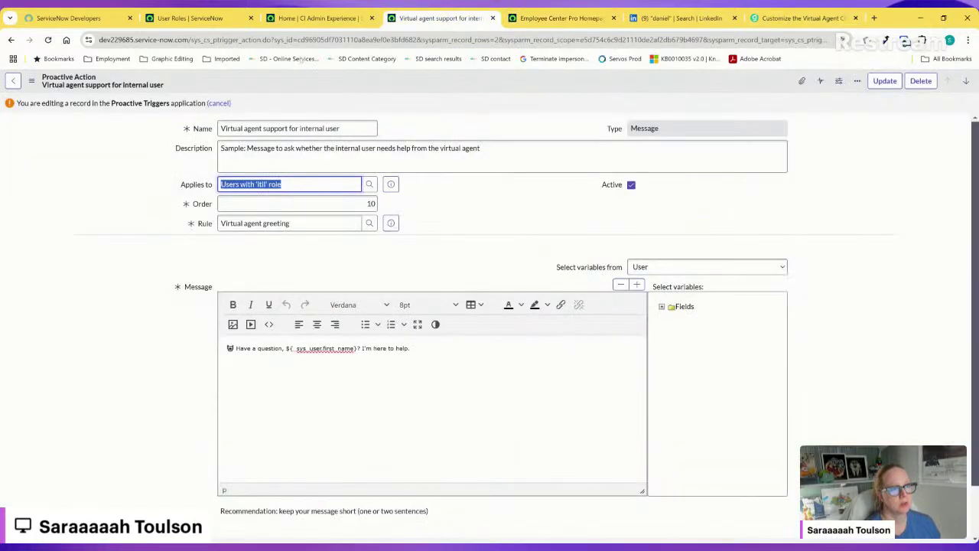
pyautogui.click(318, 17)
pyautogui.click(110, 117)
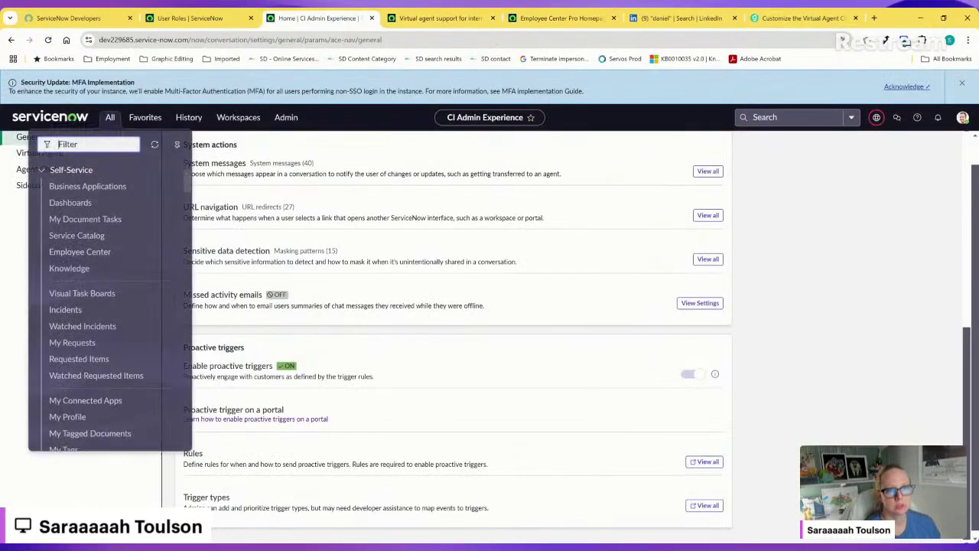
pyautogui.write('portals')
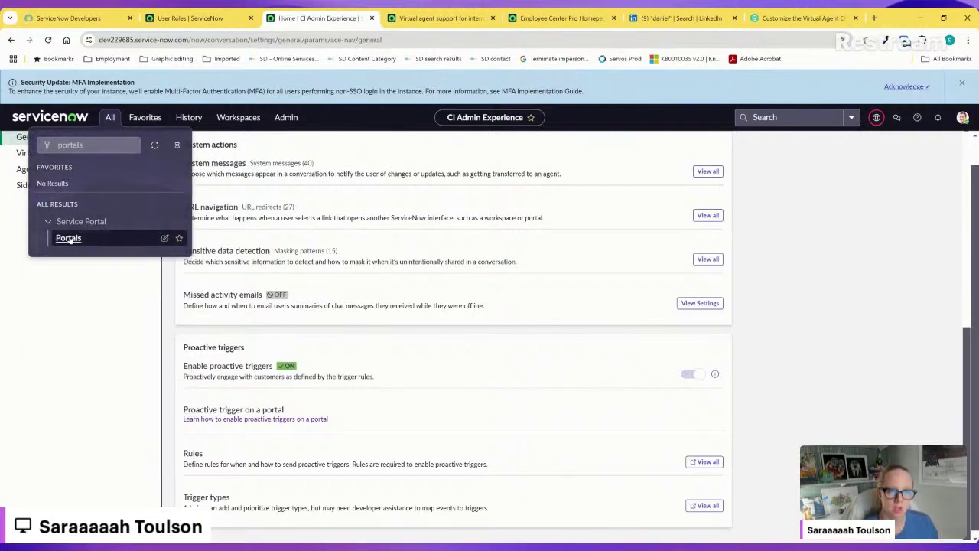
pyautogui.click(68, 238)
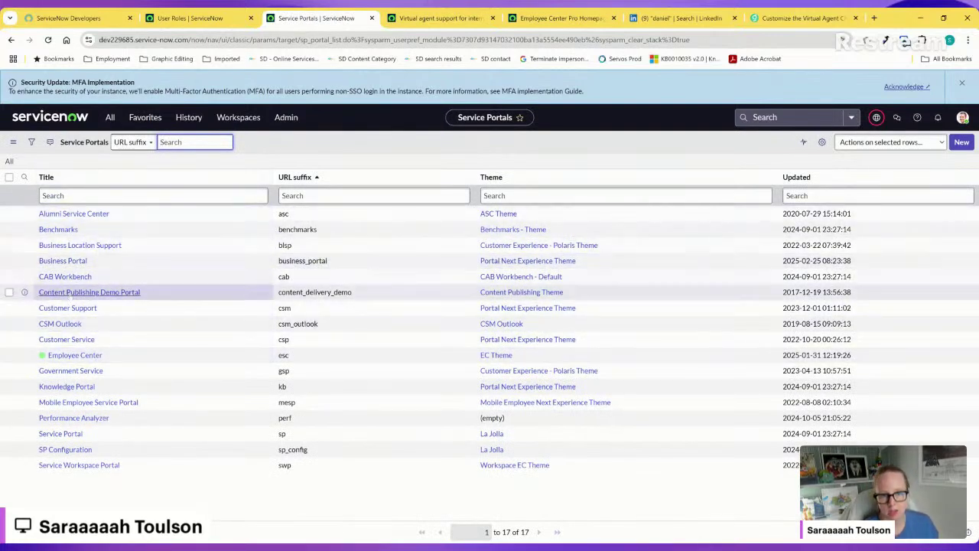
pyautogui.click(76, 356)
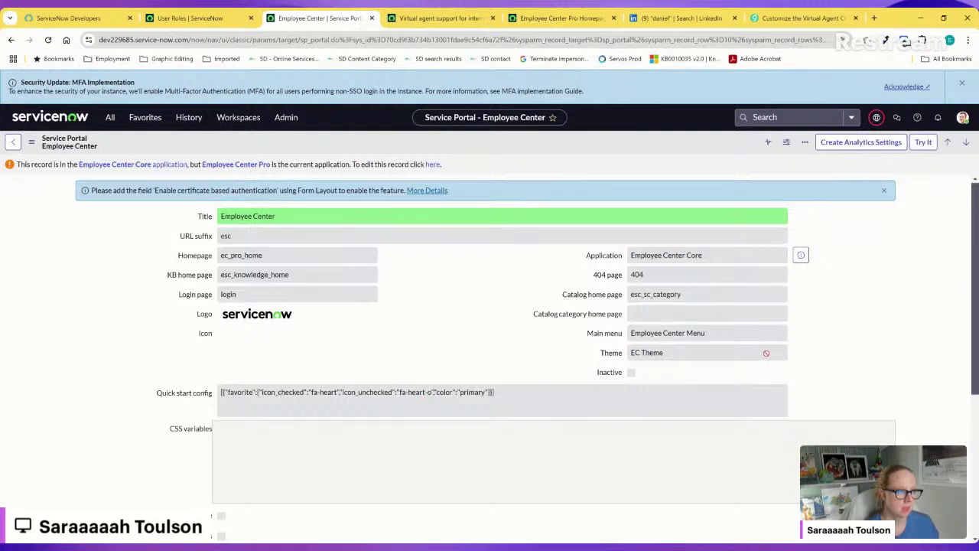
# Make the Employee Center portal record editable in the Employee Center Core application and open its EC Theme record
pyautogui.click(436, 164)
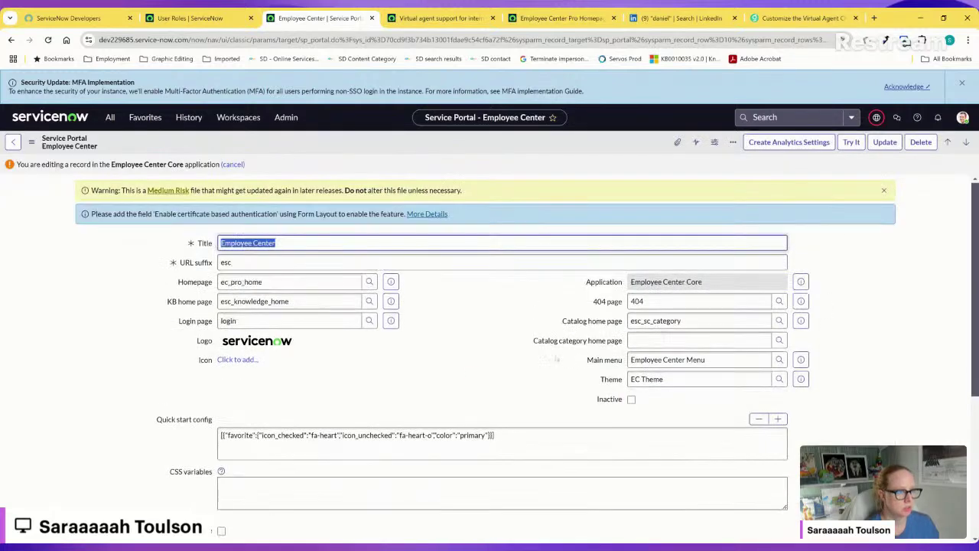
pyautogui.click(801, 379)
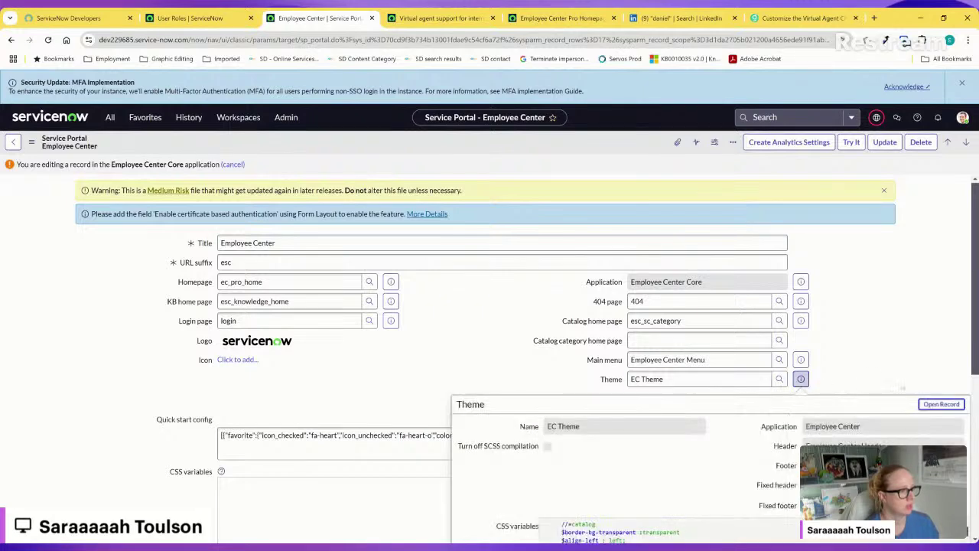
pyautogui.click(481, 374)
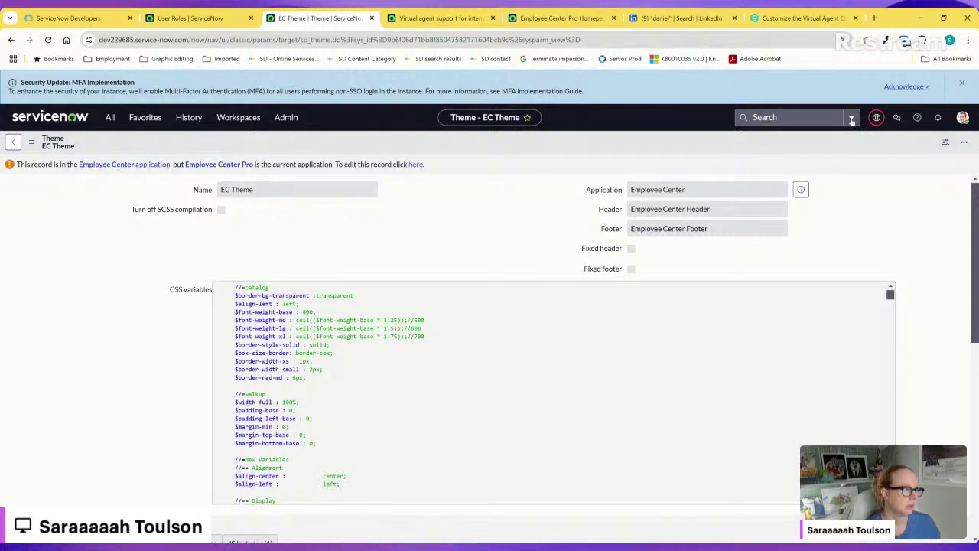
# Switch the application scope to Employee Center so the EC Theme record can be edited
pyautogui.click(876, 118)
pyautogui.click(854, 146)
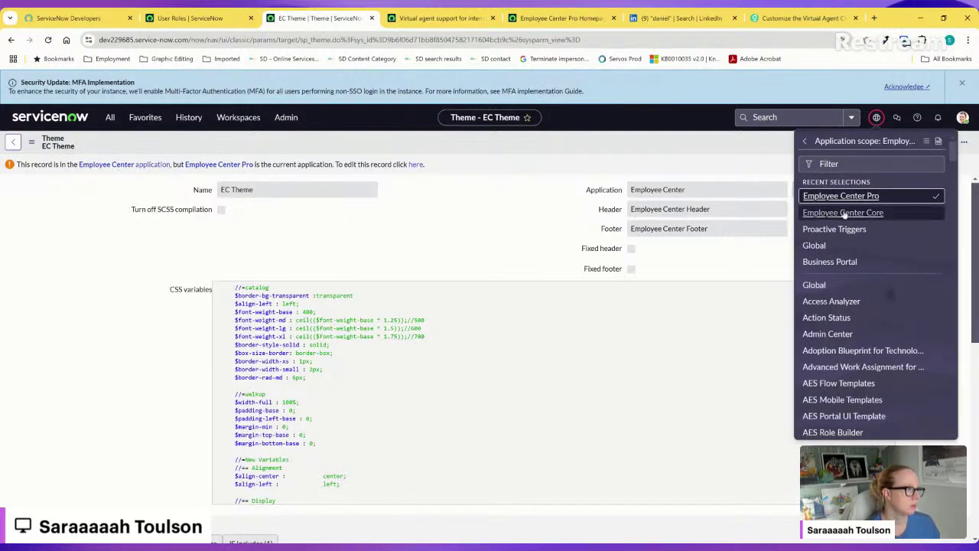
pyautogui.click(841, 164)
pyautogui.write('emp')
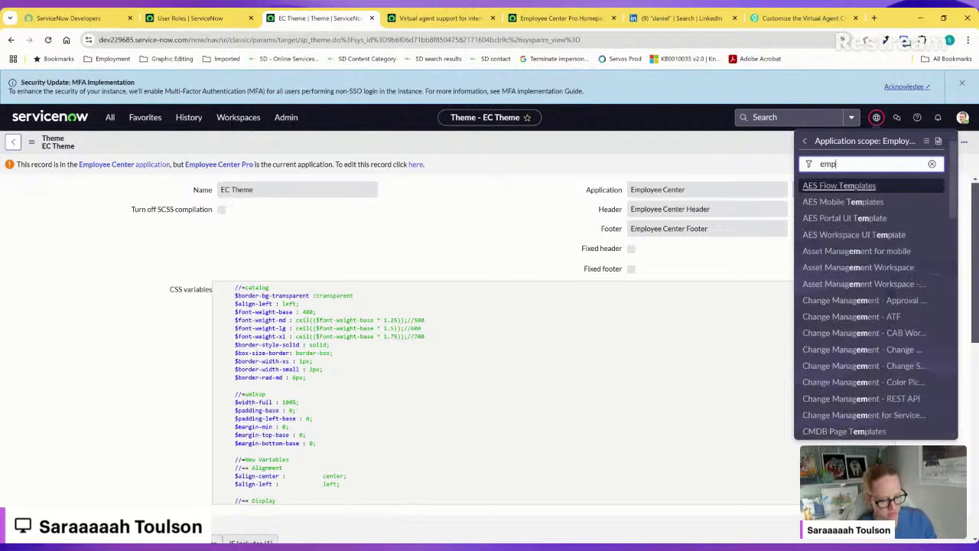
pyautogui.write('loyee')
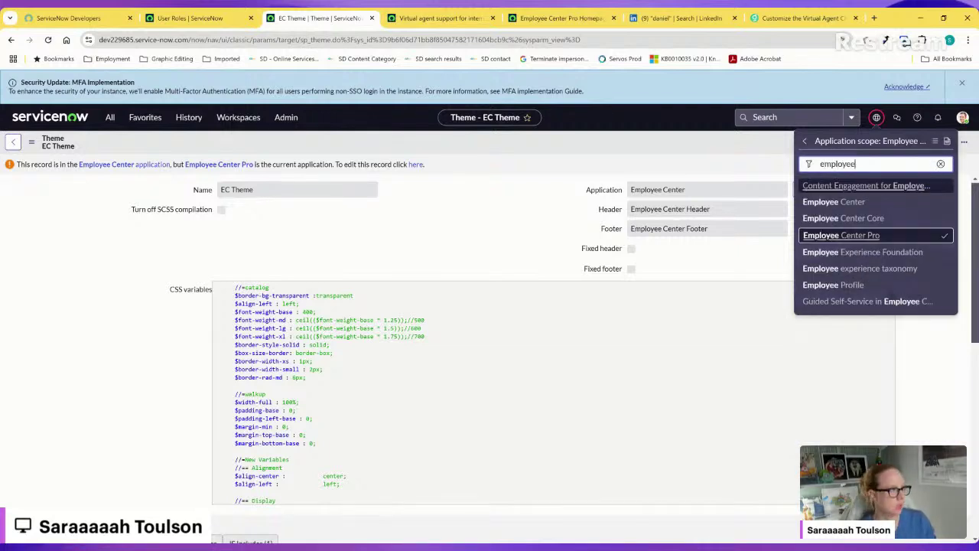
pyautogui.click(844, 203)
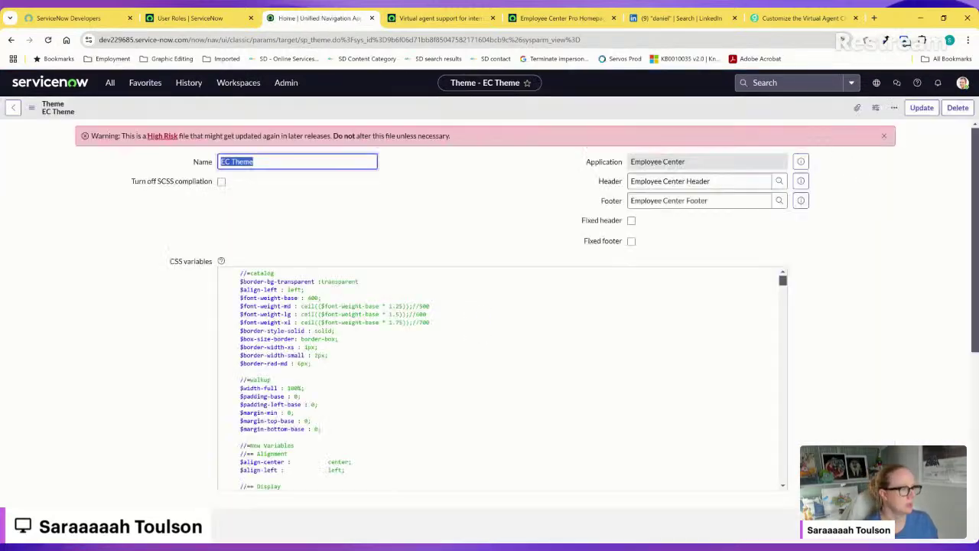
# Create an update set named "Proactive Trigger Testing" in the Employee Center scope and make it the current one
pyautogui.click(772, 114)
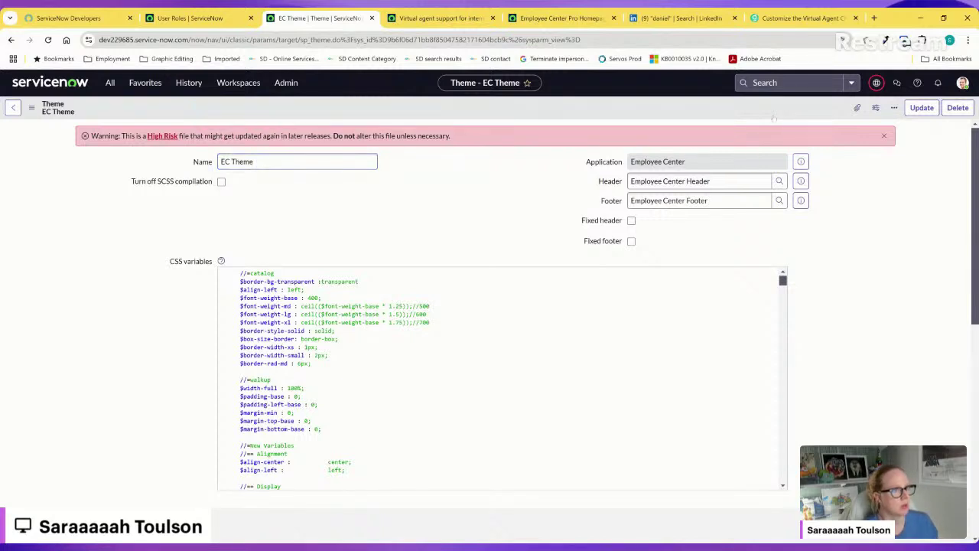
pyautogui.click(878, 83)
pyautogui.click(860, 166)
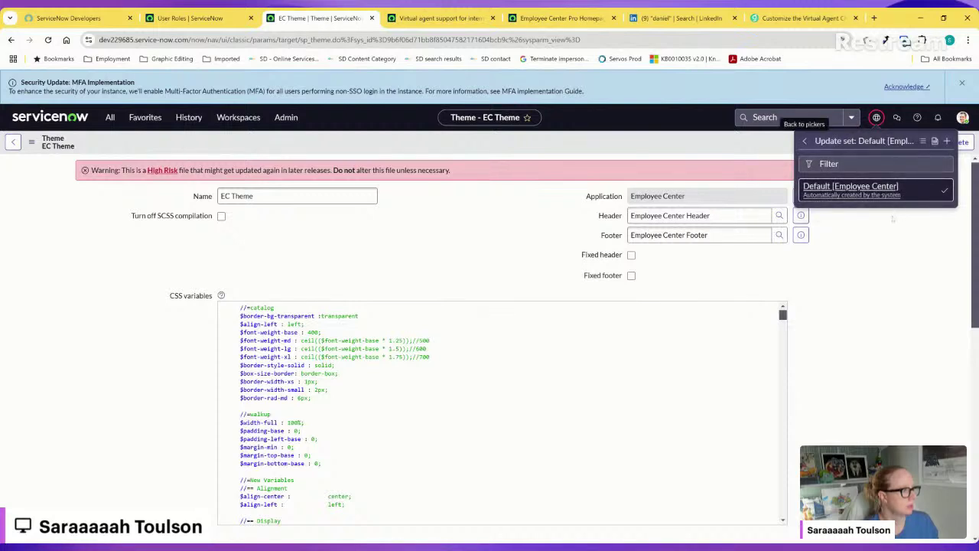
pyautogui.click(945, 142)
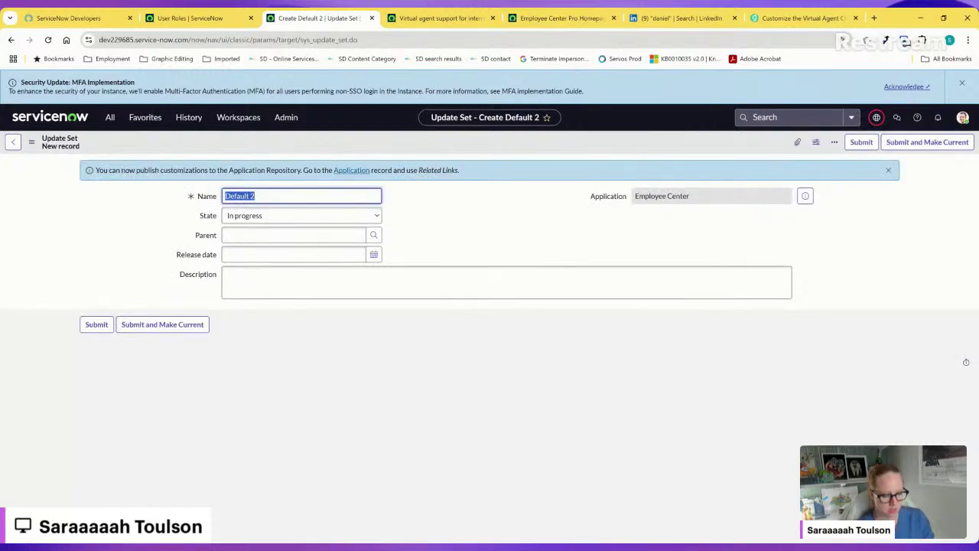
pyautogui.write('Pro')
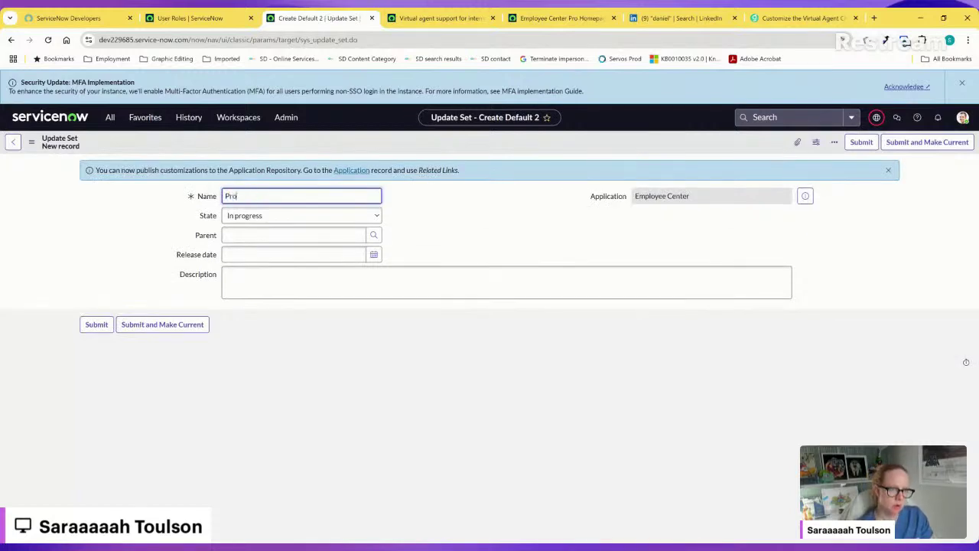
pyautogui.write('active Trigger Testing')
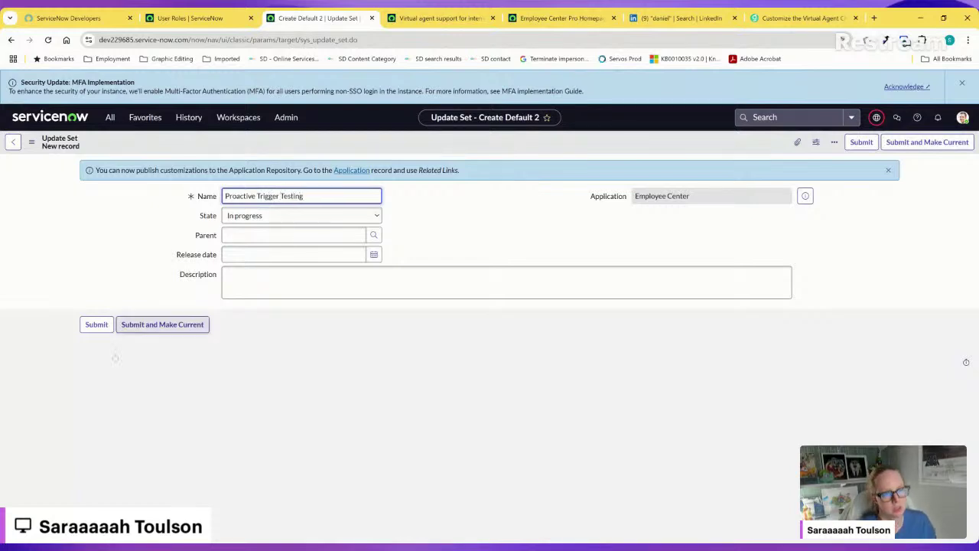
pyautogui.click(162, 324)
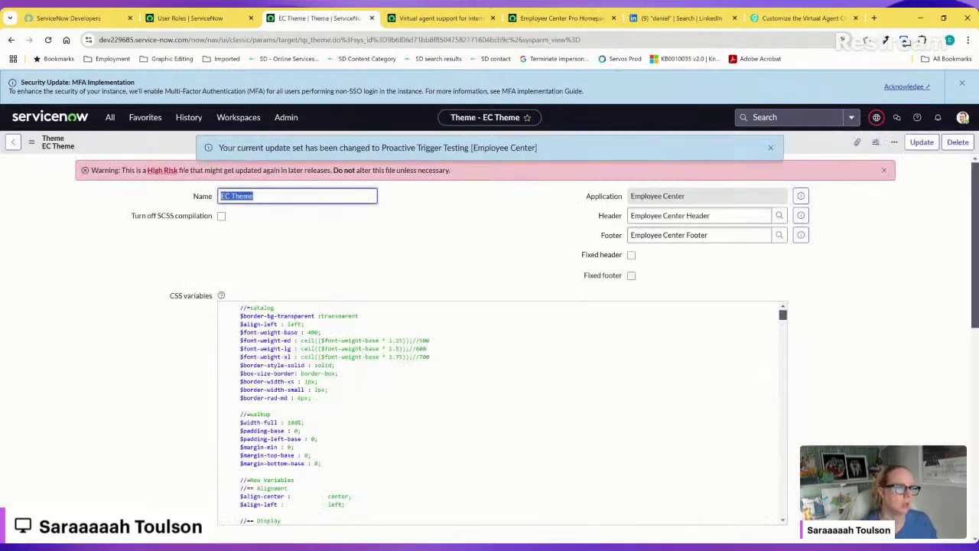
# Copy the line "$sp-agent-chat-bg: $brand-primary;" from the SN Guru article on customizing the Virtual Agent chat button
pyautogui.click(458, 249)
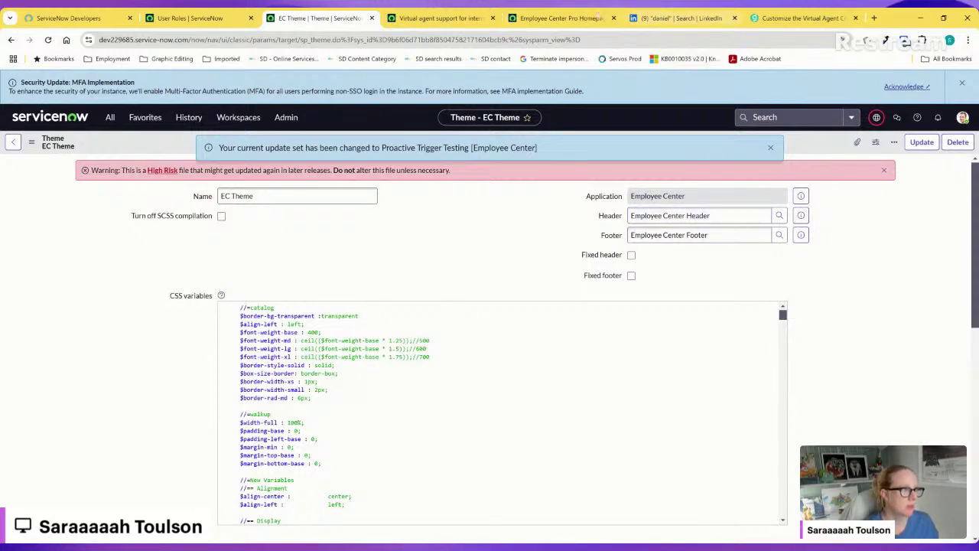
pyautogui.click(562, 18)
pyautogui.click(442, 17)
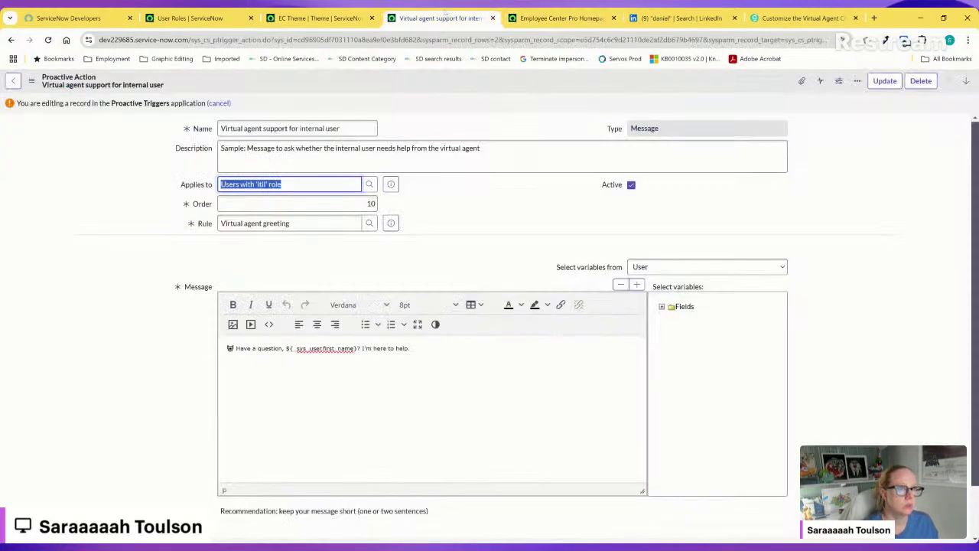
pyautogui.click(774, 19)
pyautogui.scroll(-3, 346, 309)
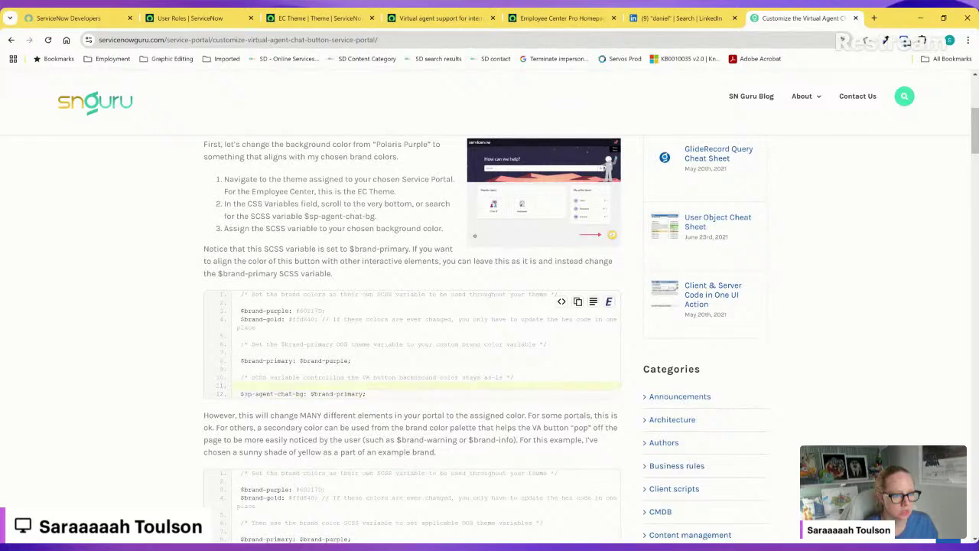
pyautogui.moveTo(240, 394); pyautogui.dragTo(378, 396)
pyautogui.hotkey('ctrl', 'c')
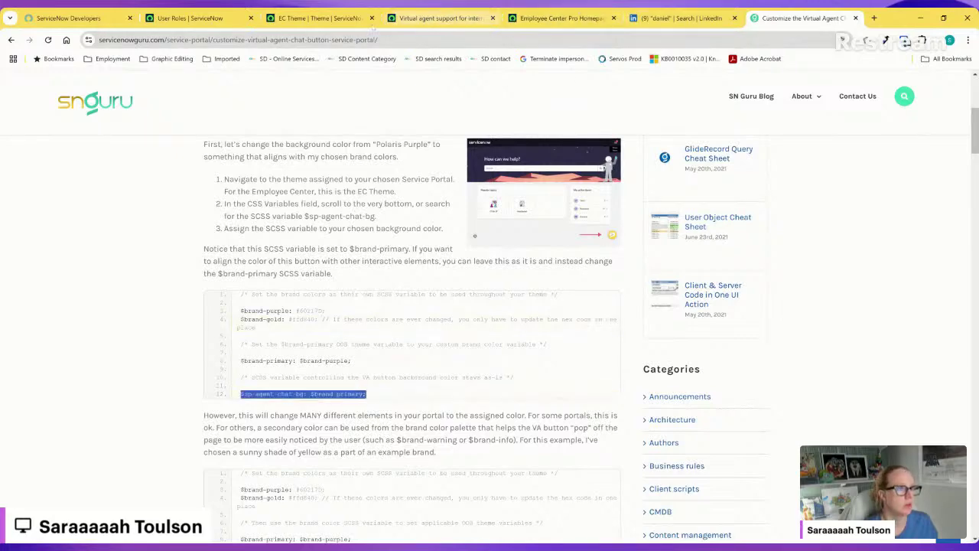
# Paste the copied $sp-agent-chat-bg line at the end of the EC Theme's CSS variables and select its $brand-primary value
pyautogui.click(318, 17)
pyautogui.scroll(-10, 501, 413)
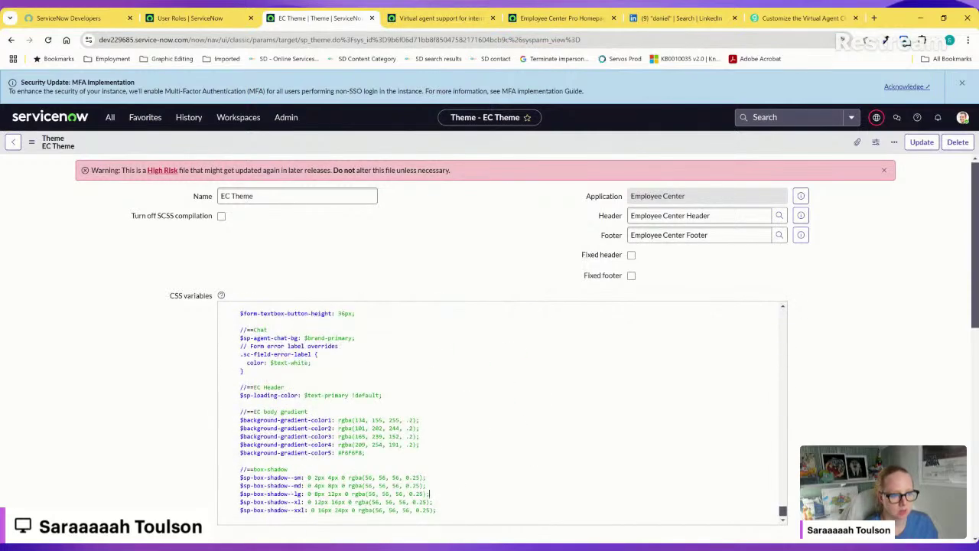
pyautogui.press('Return')
pyautogui.press('Return')
pyautogui.hotkey('ctrl', 'v')
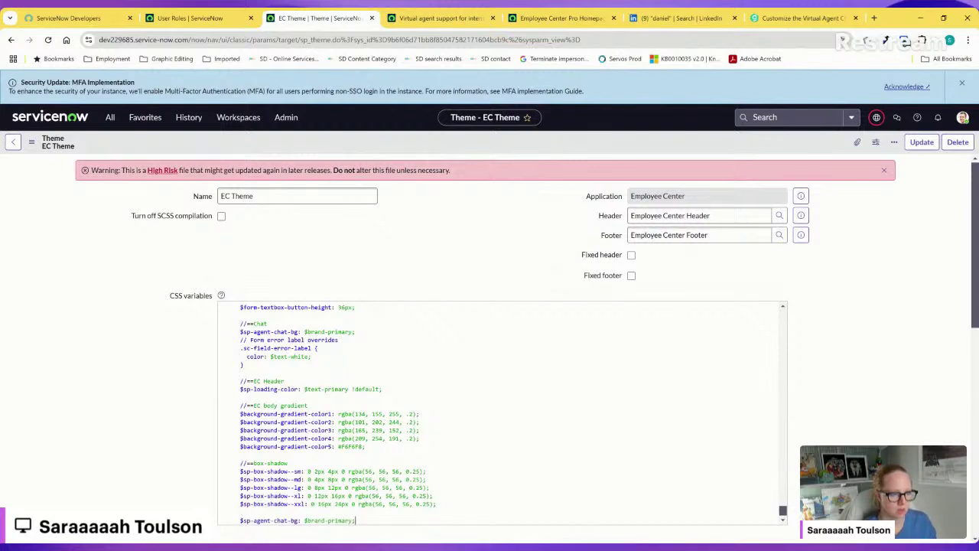
pyautogui.hotkey('shift', 'Left')
pyautogui.hotkey('shift', 'Left')
pyautogui.hotkey('shift', 'Left')
pyautogui.hotkey('shift', 'Left')
pyautogui.hotkey('shift', 'Left')
pyautogui.hotkey('shift', 'Left')
pyautogui.hotkey('shift', 'Left')
pyautogui.hotkey('shift', 'Left')
pyautogui.hotkey('shift', 'Left')
pyautogui.hotkey('shift', 'Left')
pyautogui.hotkey('shift', 'Left')
pyautogui.hotkey('shift', 'Left')
pyautogui.hotkey('shift', 'Left')
pyautogui.hotkey('shift', 'Left')
pyautogui.hotkey('shift', 'Left')
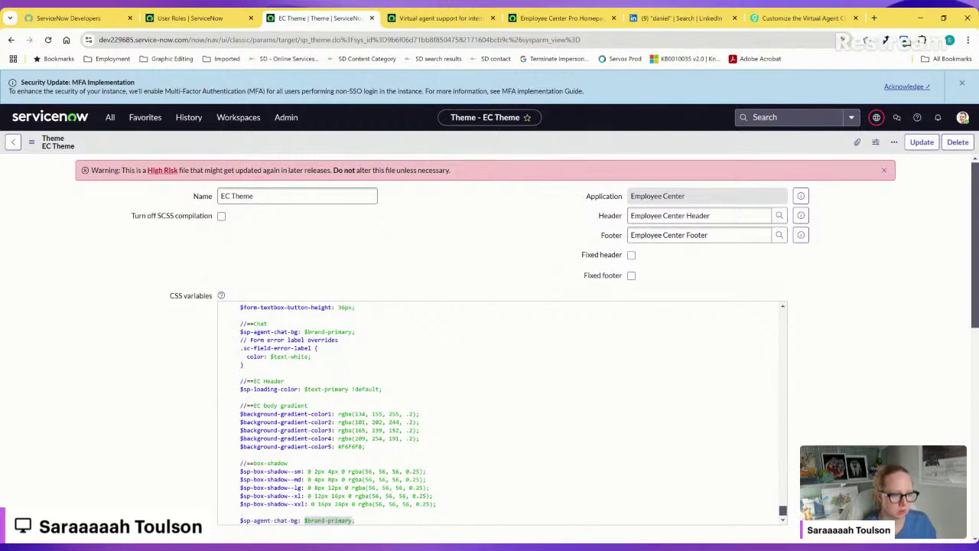
# Open the ecu.edu website in a new browser tab
pyautogui.hotkey('ctrl', 't')
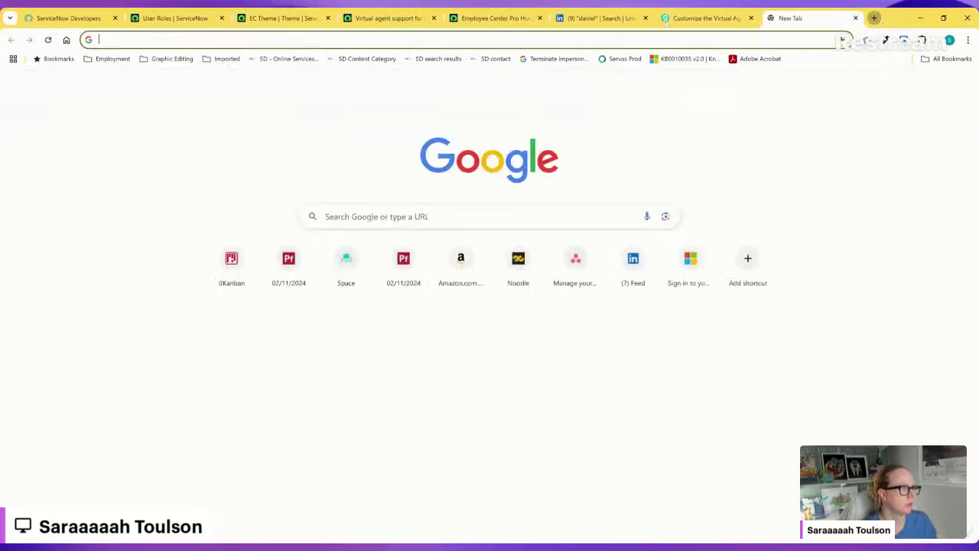
pyautogui.write('ecu')
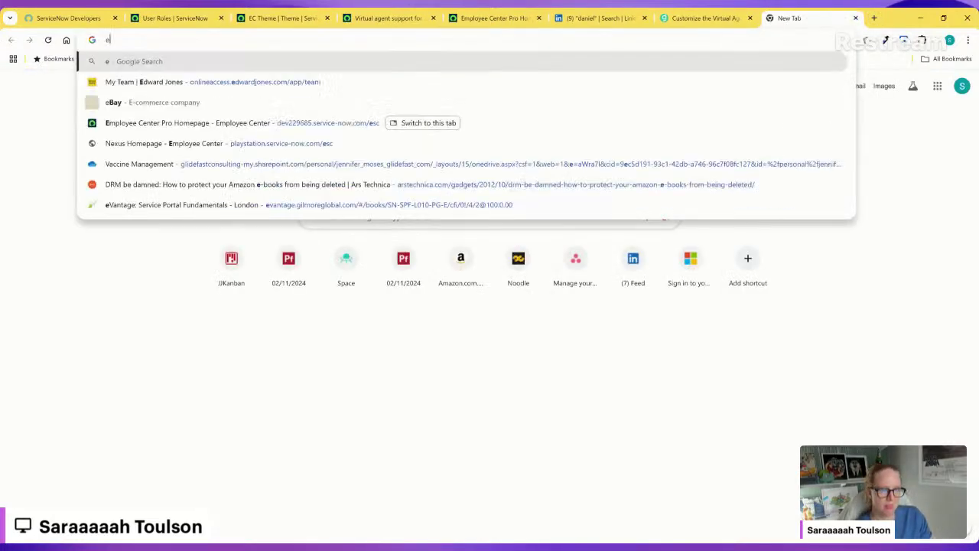
pyautogui.press('BackSpace')
pyautogui.press('BackSpace')
pyautogui.press('BackSpace')
pyautogui.write('ecu.edu')
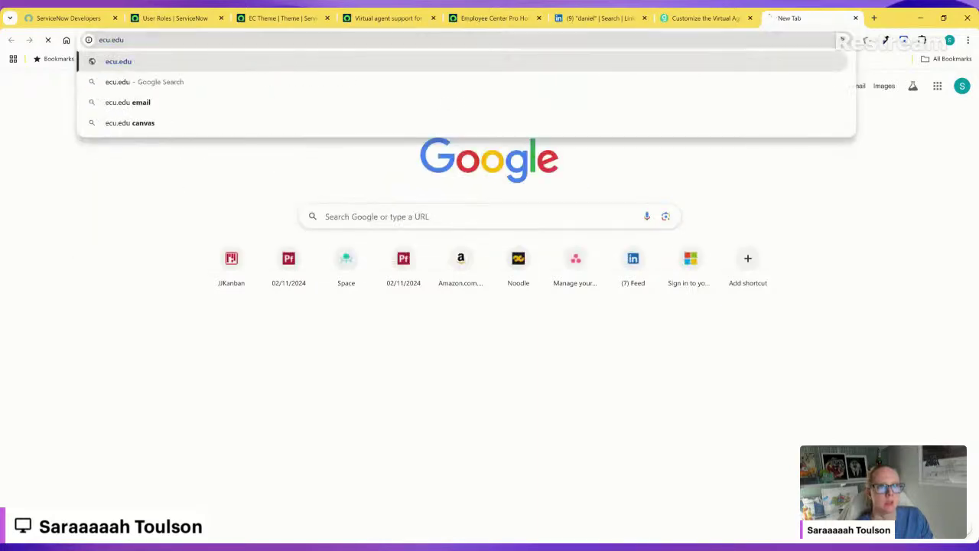
pyautogui.press('Return')
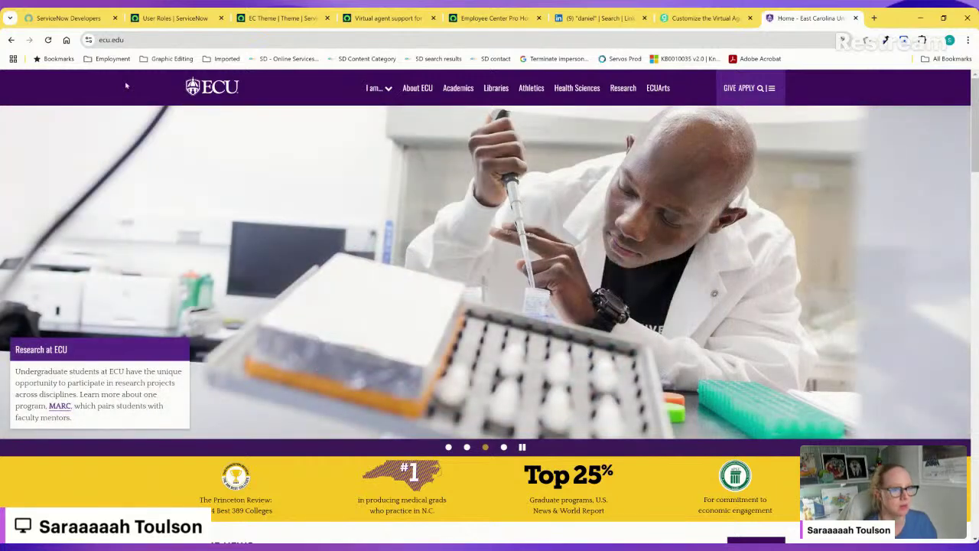
# Inspect the ECU page's site-header element in the developer tools and examine its background-color style
pyautogui.hotkey('ctrl', 'shift', 'c')
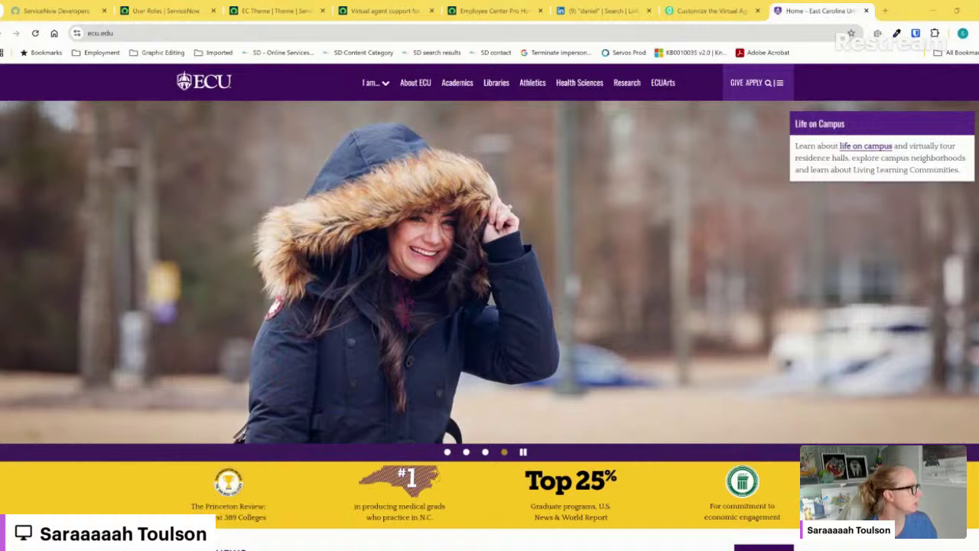
pyautogui.press('F12')
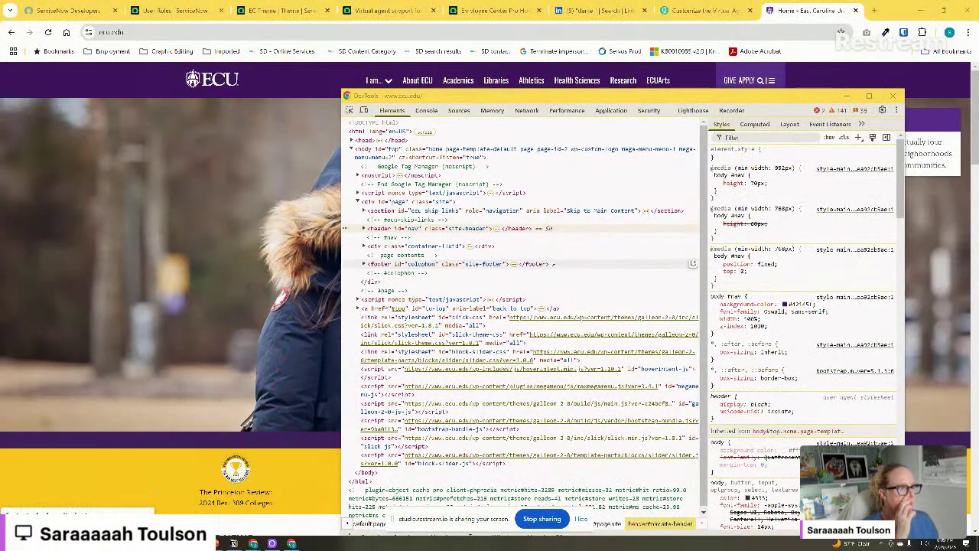
pyautogui.press('F12')
pyautogui.rightClick(339, 80)
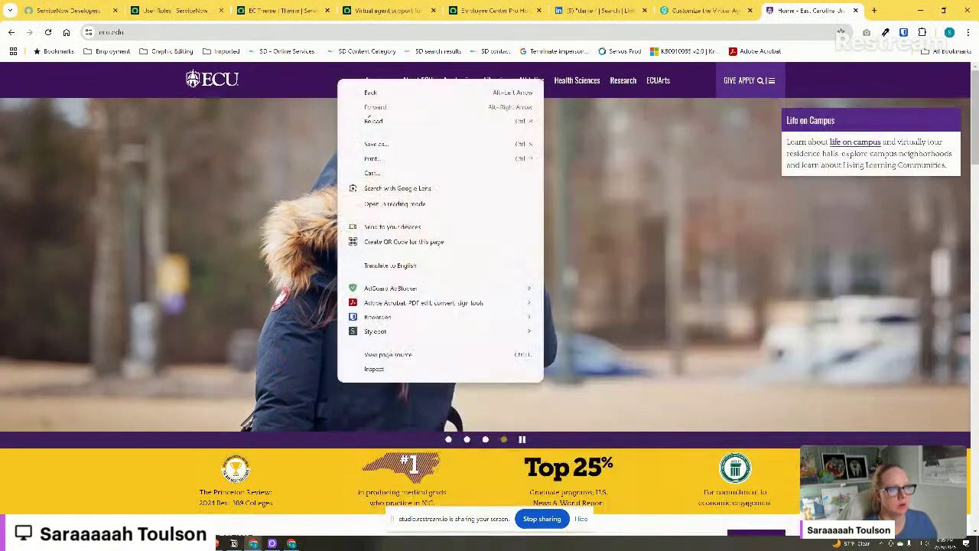
pyautogui.click(374, 369)
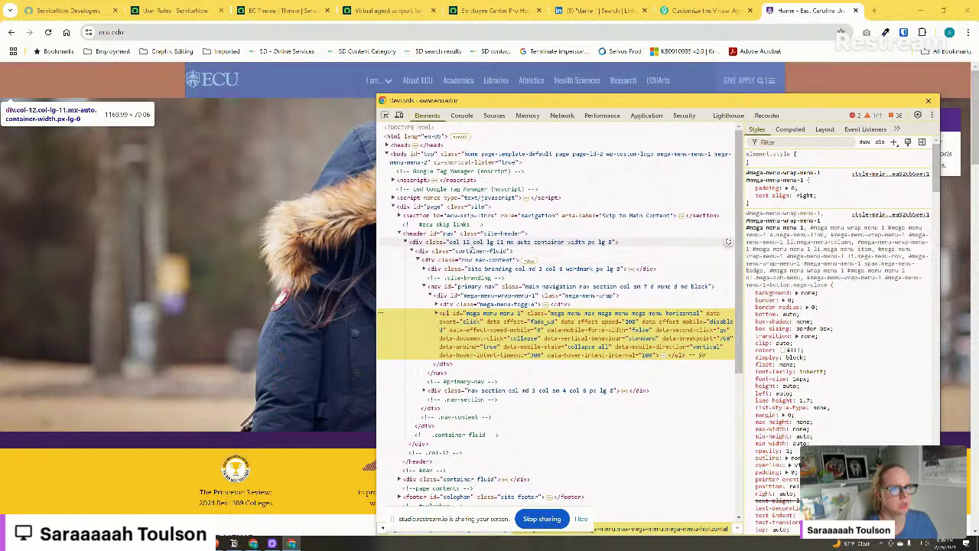
pyautogui.click(472, 249)
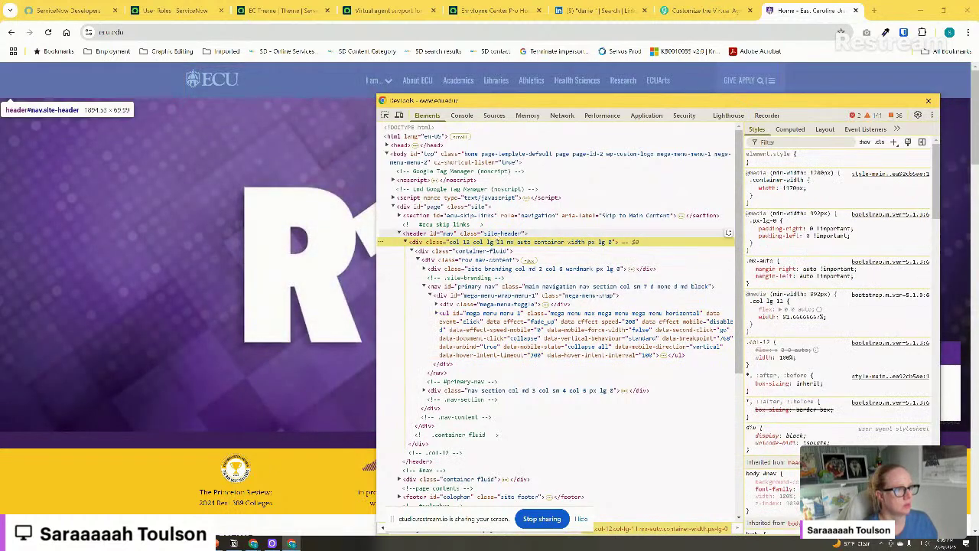
pyautogui.click(498, 234)
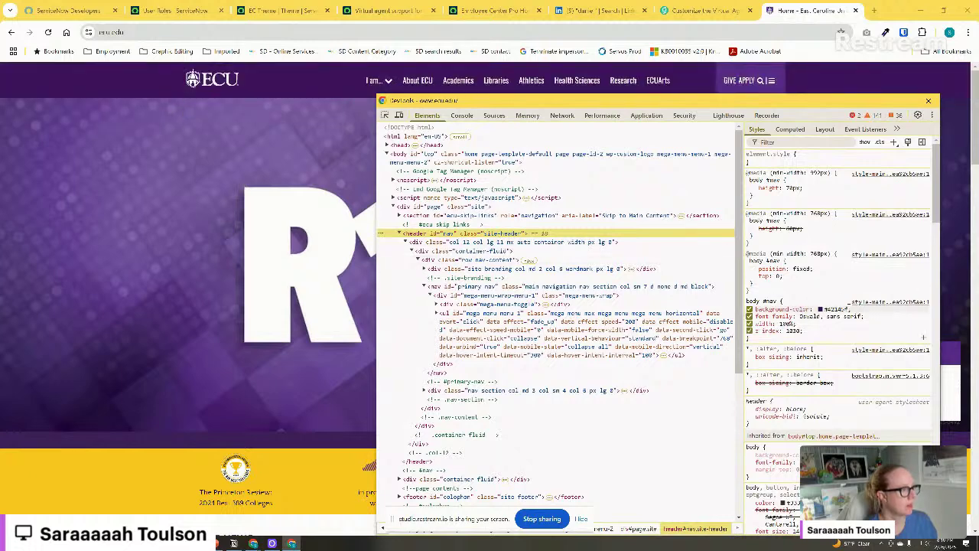
# Copy the site header's background-color value #42145f from the ECU page's styles, close the developer tools, and return to the EC Theme record
pyautogui.click(829, 309)
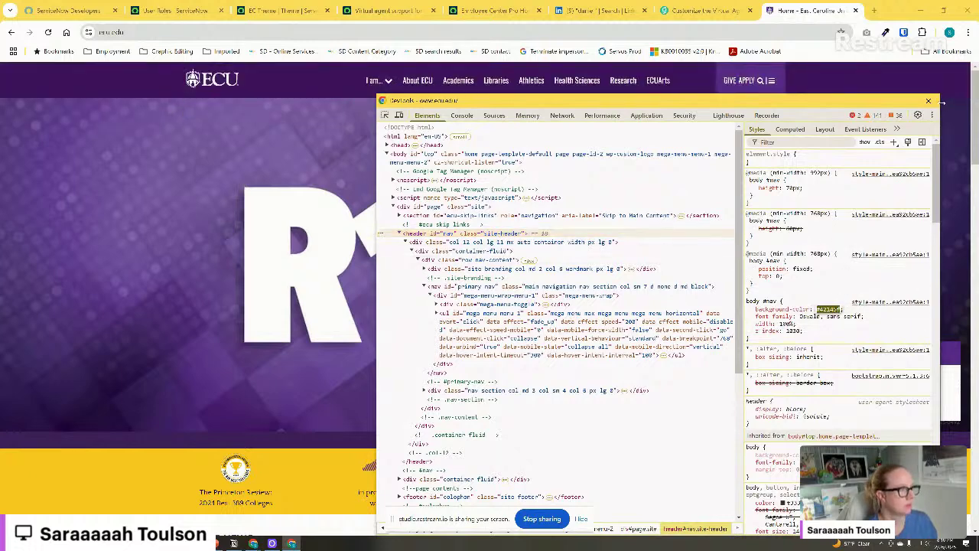
pyautogui.click(928, 100)
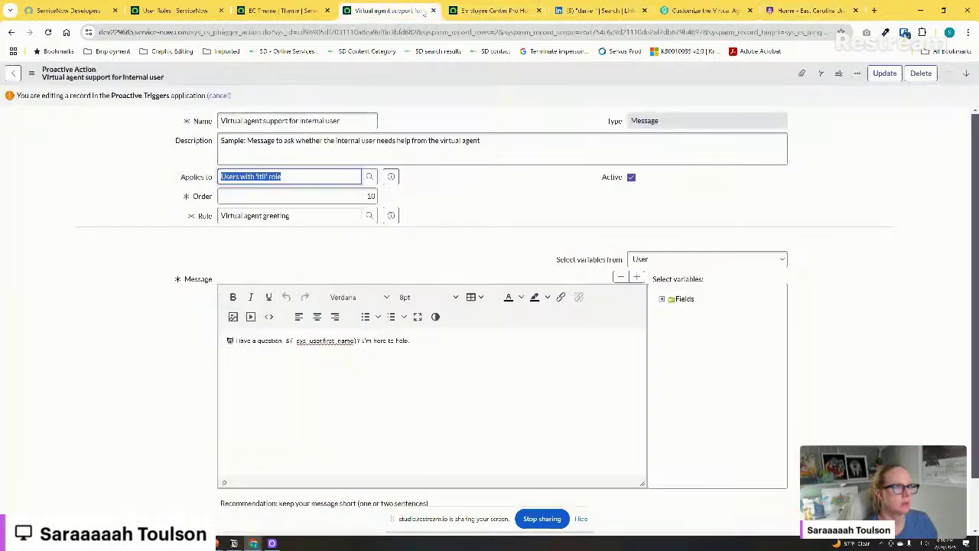
pyautogui.click(389, 9)
pyautogui.click(279, 10)
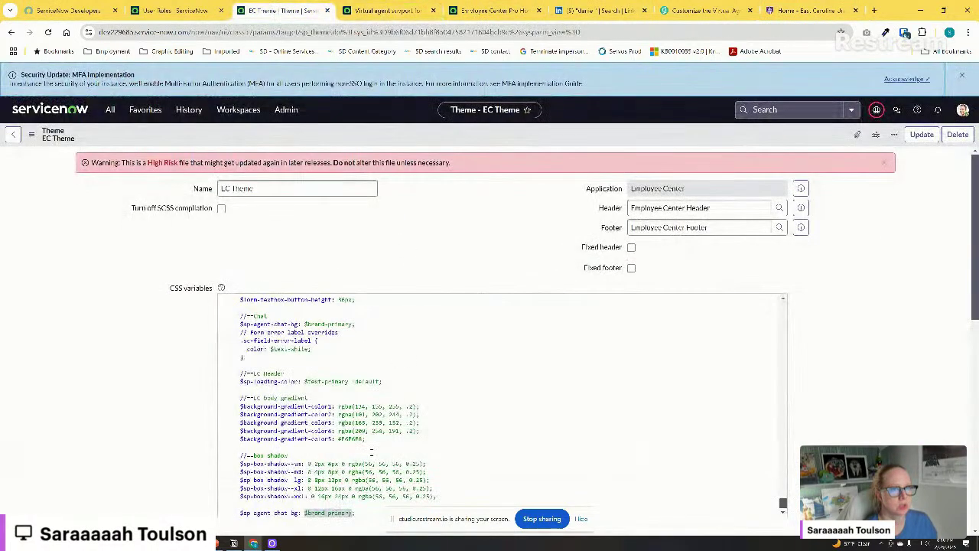
# Replace $brand-primary with #42145f in the last $sp-agent-chat-bg line of the CSS variables and save the EC Theme record
pyautogui.scroll(-5, 446, 435)
pyautogui.click(353, 349)
pyautogui.moveTo(353, 349); pyautogui.dragTo(303, 349)
pyautogui.write('#42145f')
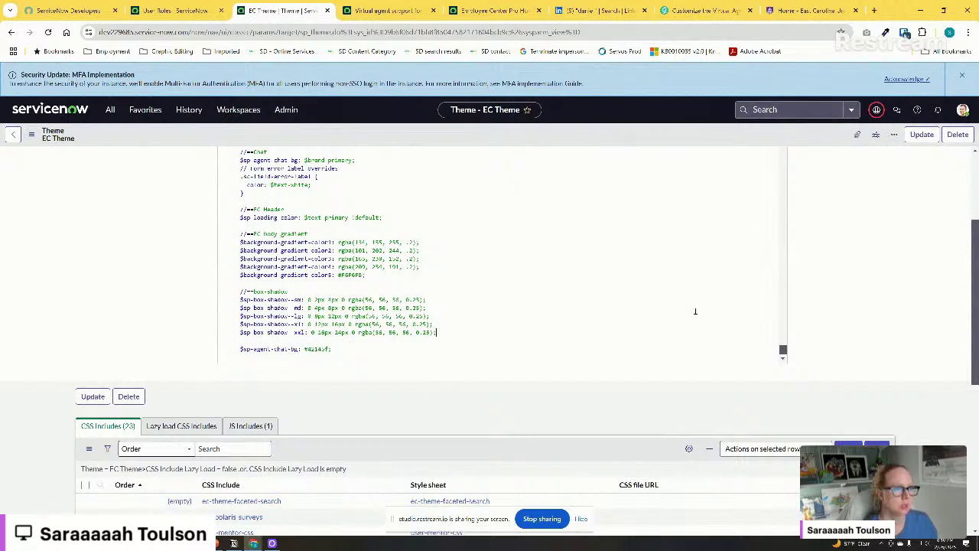
pyautogui.rightClick(390, 143)
pyautogui.click(394, 146)
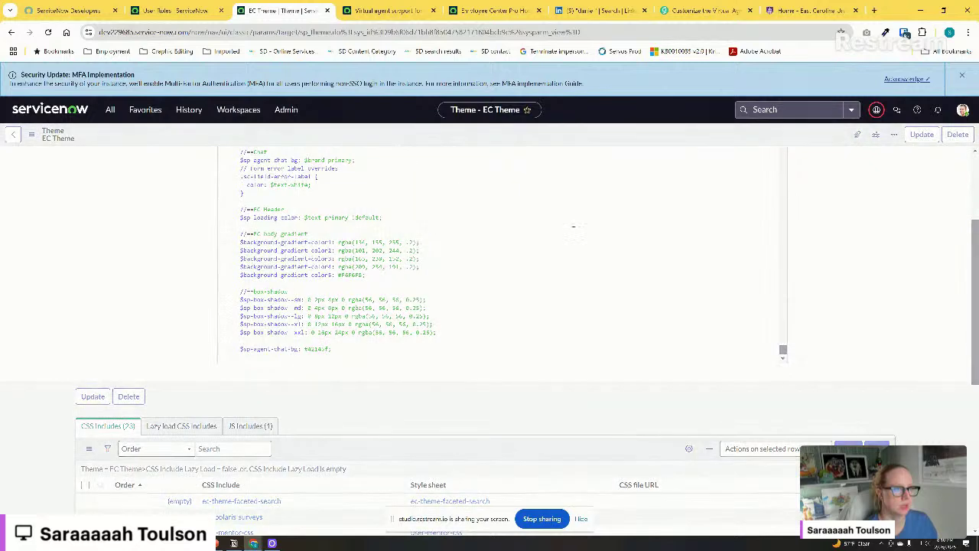
# Reload the Employee Center home page to check the Virtual Agent chat button's color
pyautogui.click(490, 10)
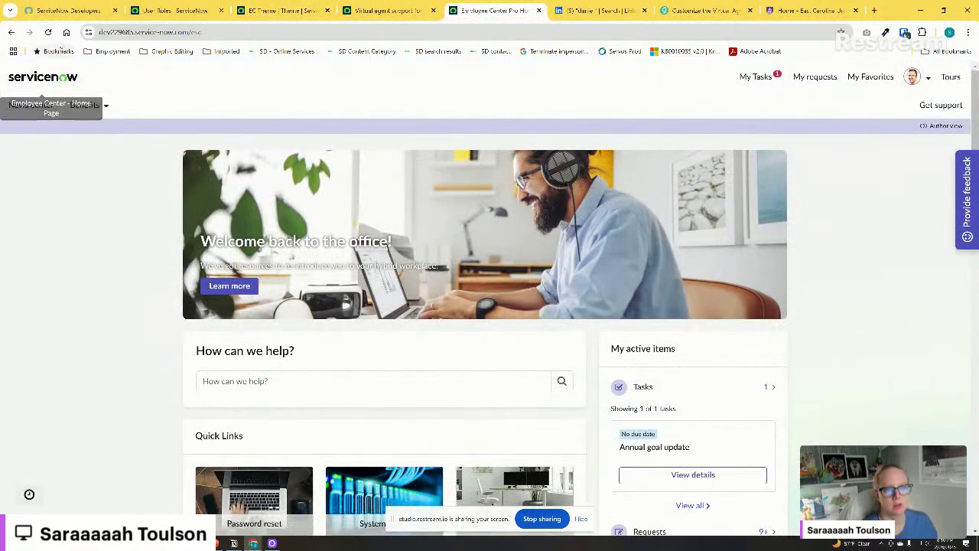
pyautogui.click(48, 32)
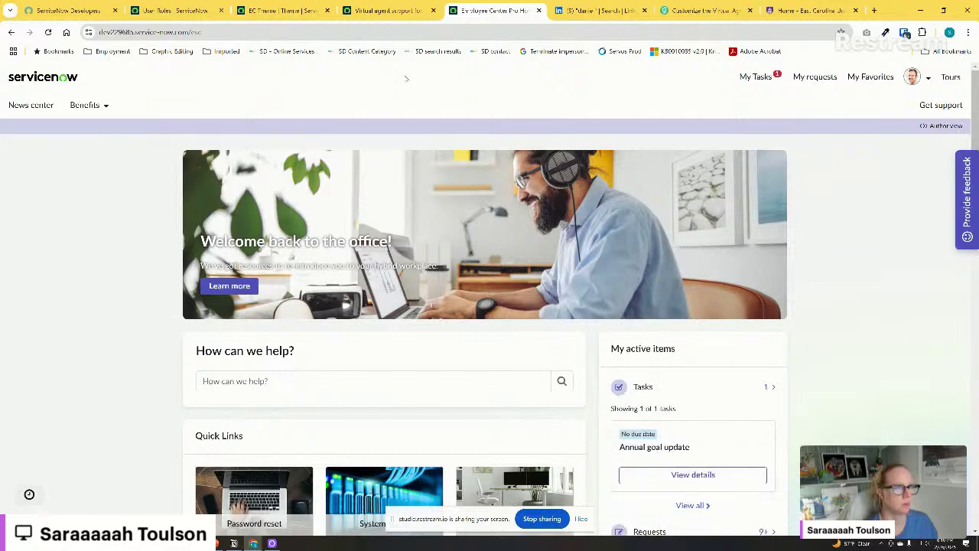
pyautogui.click(596, 11)
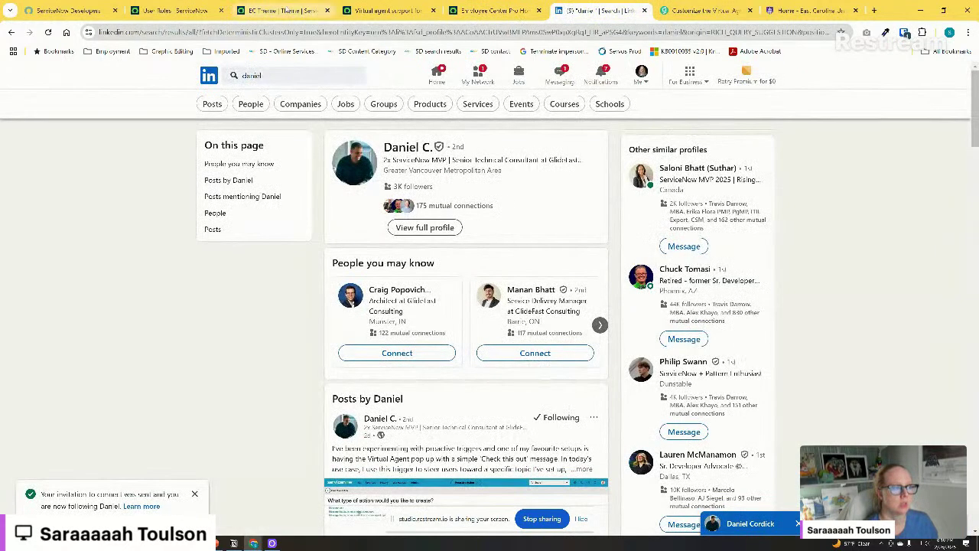
# Check the saved $sp-agent-chat-bg line at the end of the EC Theme's CSS variables and return to the Employee Center
pyautogui.click(286, 10)
pyautogui.click(325, 433)
pyautogui.scroll(-15, 481, 342)
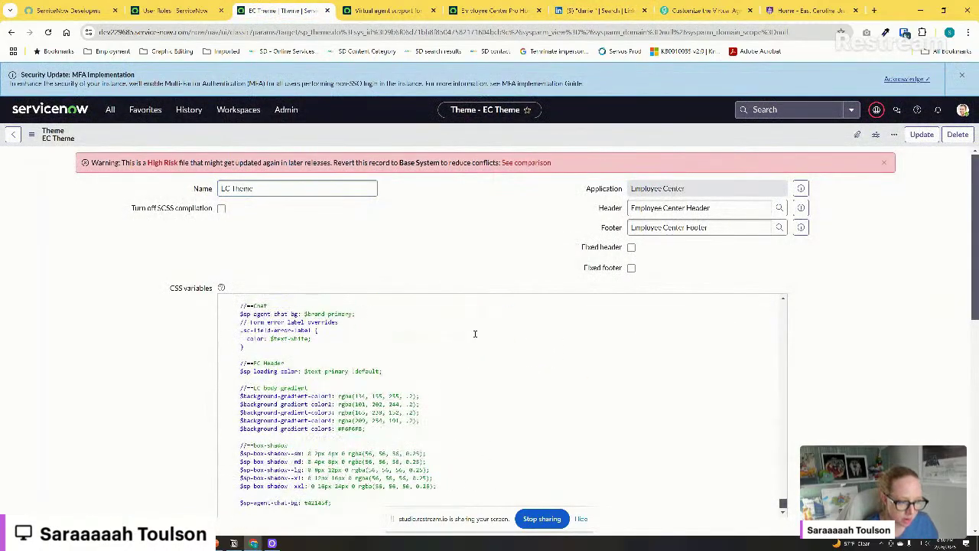
pyautogui.scroll(-2, 475, 337)
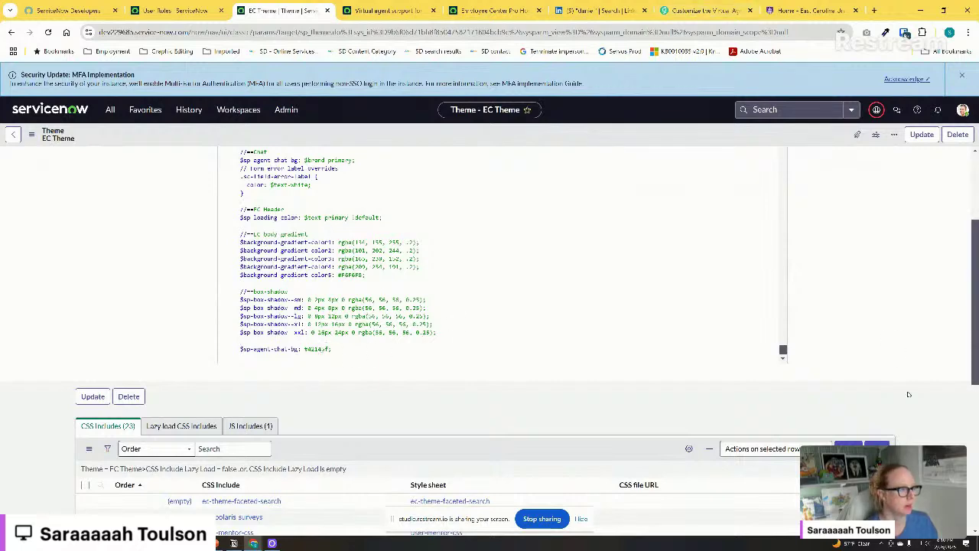
pyautogui.click(493, 10)
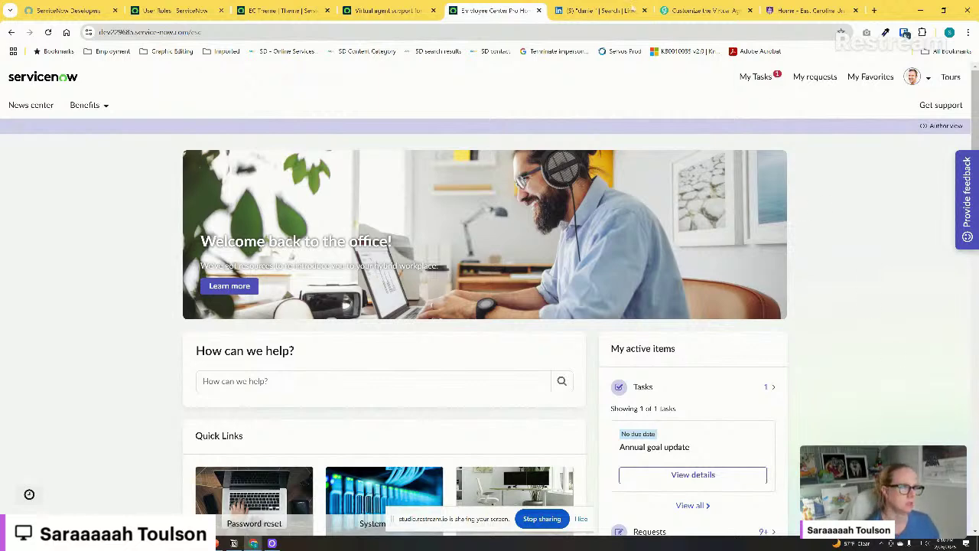
# Review the SN Guru article's instructions on assigning a brand variable or hex code to the chat button's background color
pyautogui.click(703, 9)
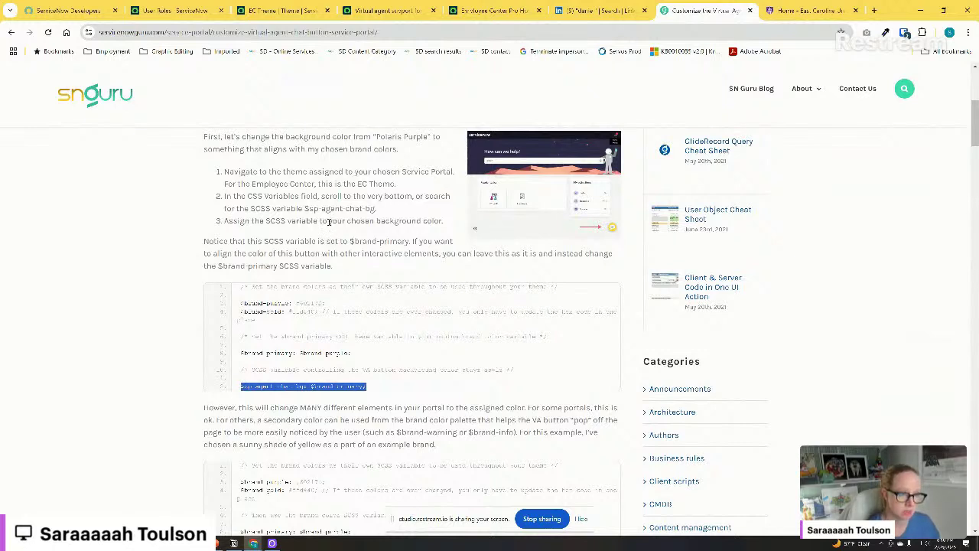
pyautogui.moveTo(311, 251); pyautogui.dragTo(311, 242)
pyautogui.click(311, 249)
pyautogui.scroll(-1, 321, 441)
pyautogui.scroll(-3, 320, 442)
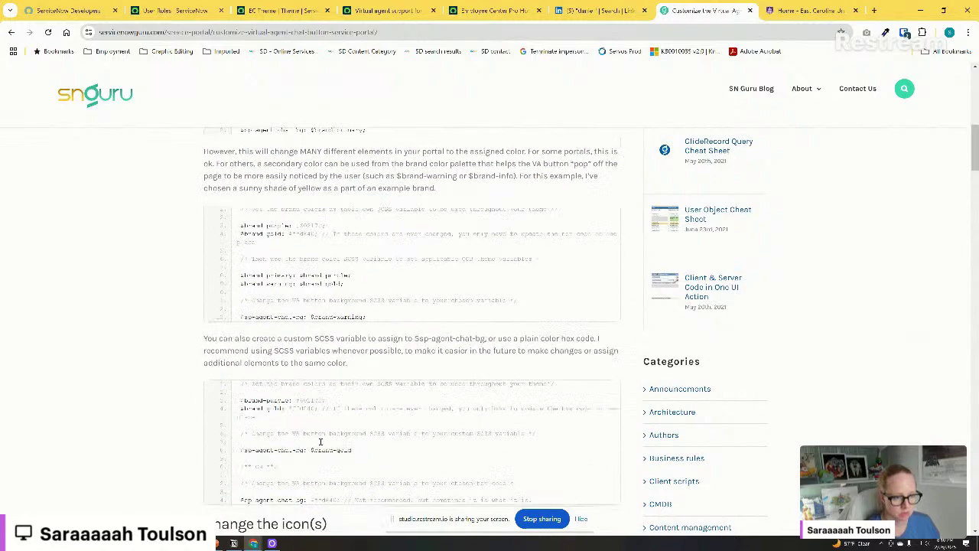
pyautogui.moveTo(389, 340); pyautogui.dragTo(389, 366)
pyautogui.click(392, 372)
pyautogui.scroll(-3, 393, 371)
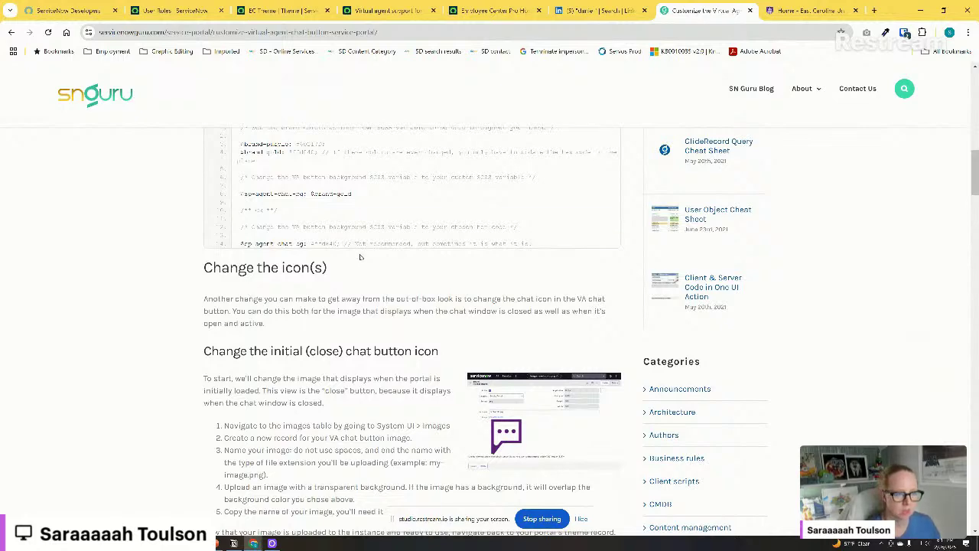
pyautogui.scroll(3, 327, 328)
pyautogui.scroll(-4, 473, 247)
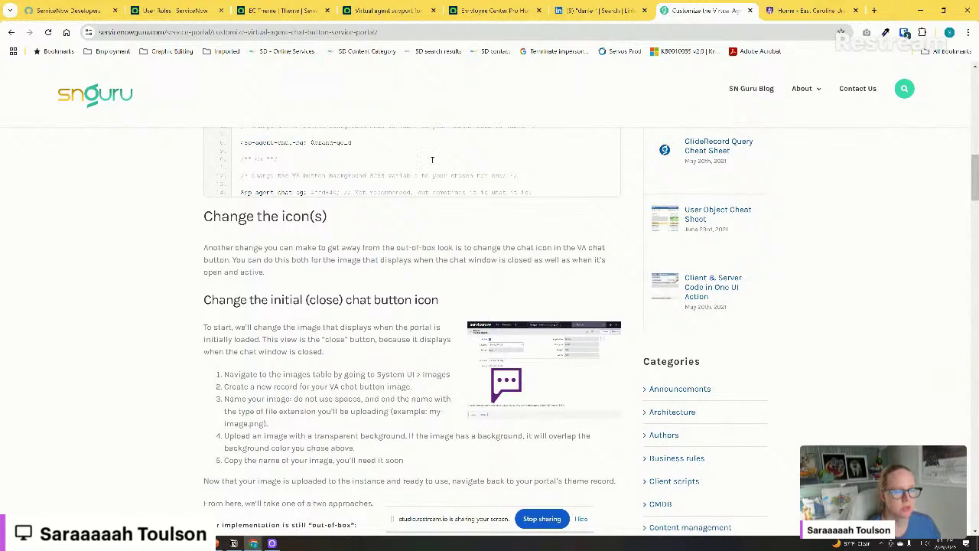
# Check the Employee Center home page for the chat button while impersonating a user, and end the impersonation
pyautogui.click(493, 10)
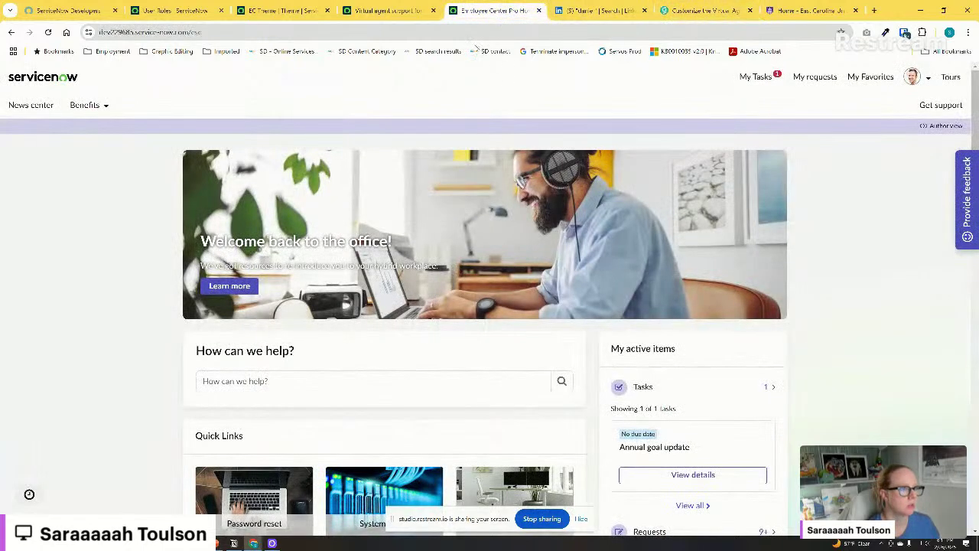
pyautogui.click(915, 77)
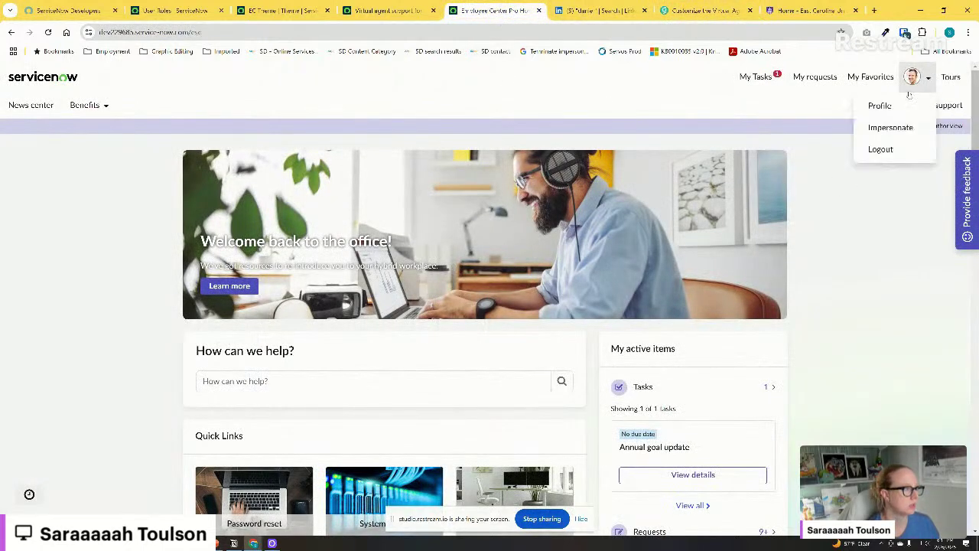
pyautogui.click(890, 128)
pyautogui.click(437, 191)
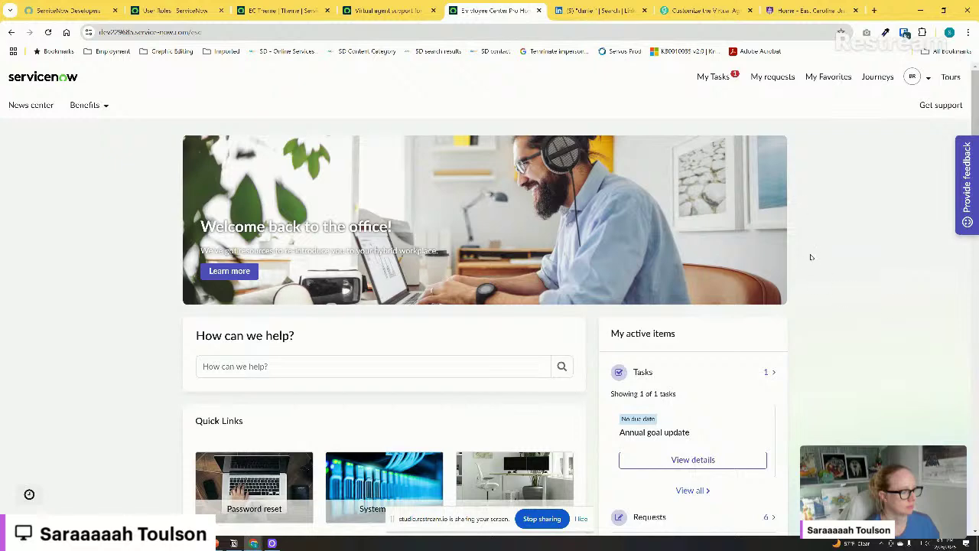
pyautogui.scroll(-2, 808, 259)
pyautogui.scroll(2, 811, 262)
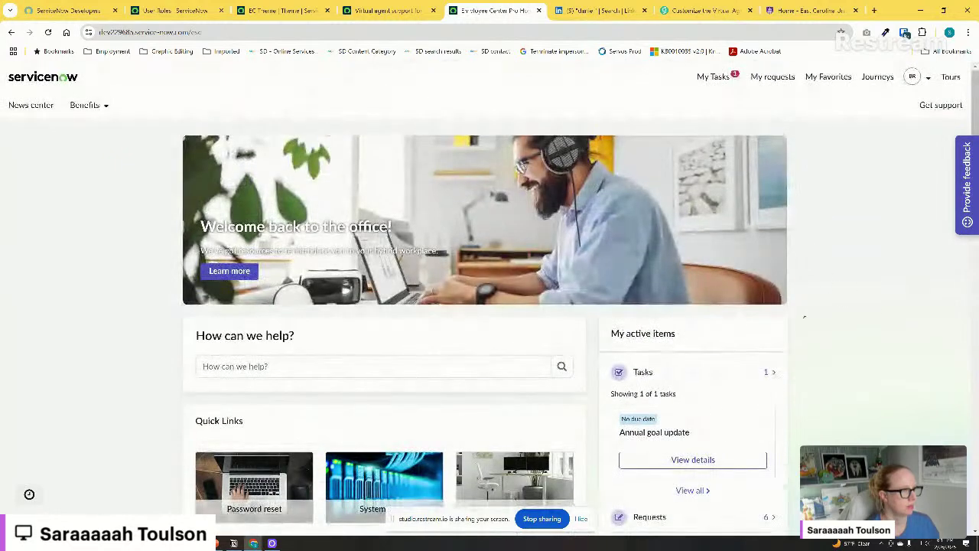
pyautogui.click(920, 79)
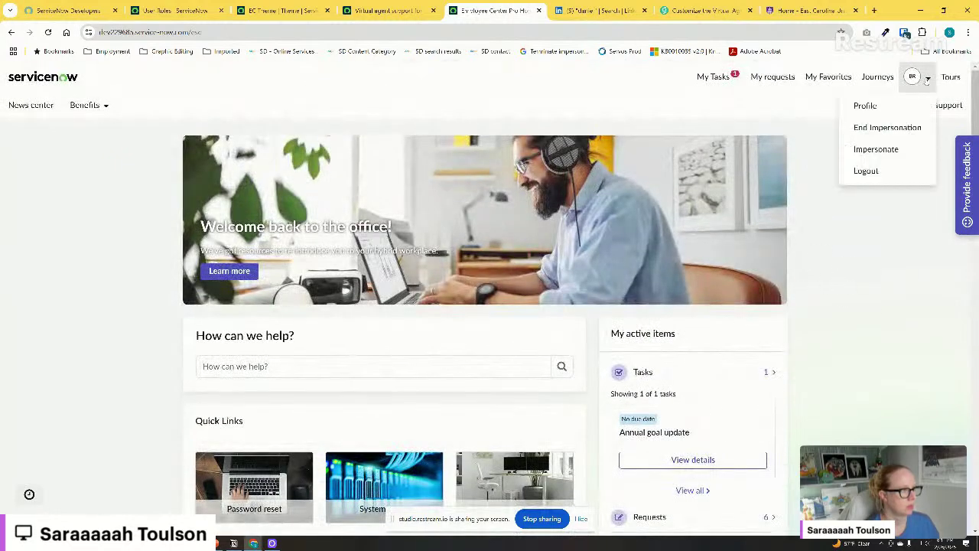
pyautogui.click(883, 129)
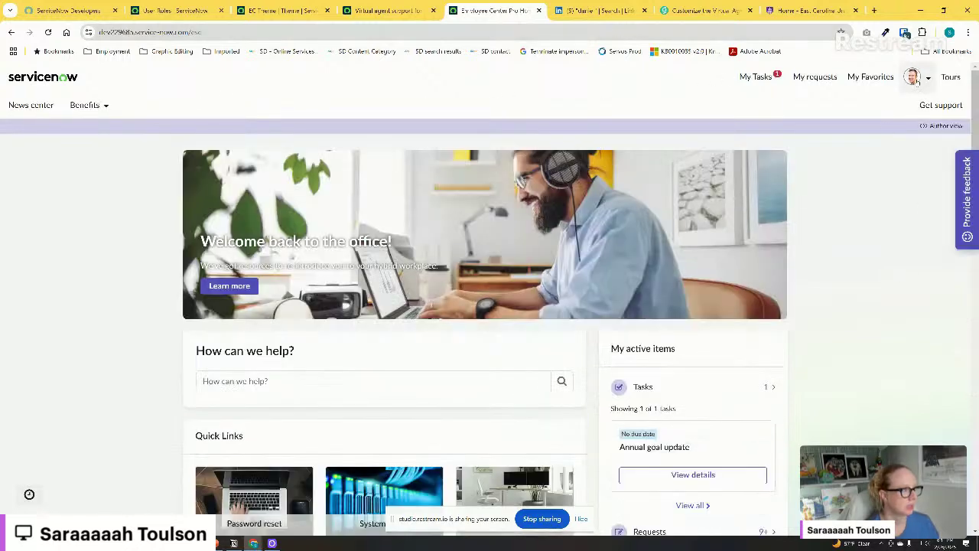
# Impersonate the user again from the Employee Center and check the home page for the Virtual Agent chat button
pyautogui.click(912, 77)
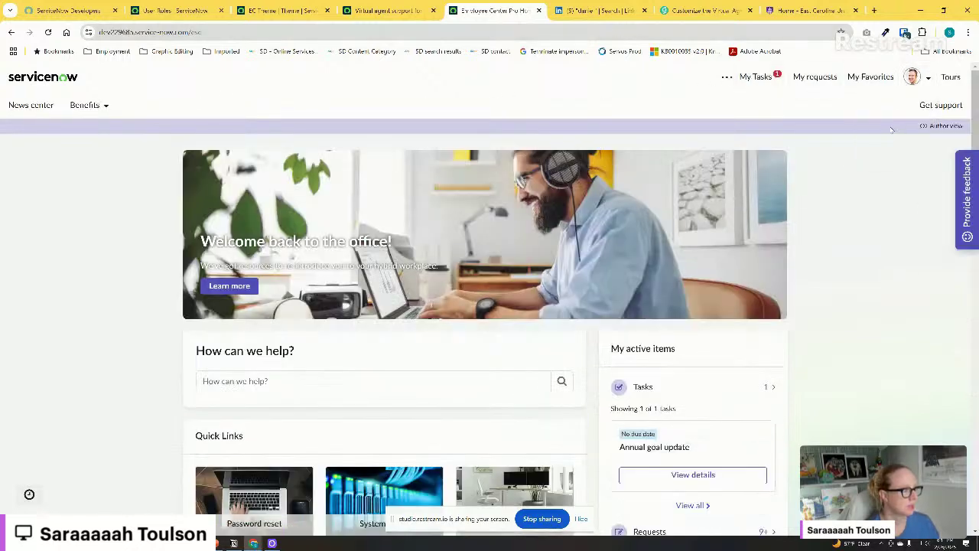
pyautogui.click(889, 127)
pyautogui.click(420, 201)
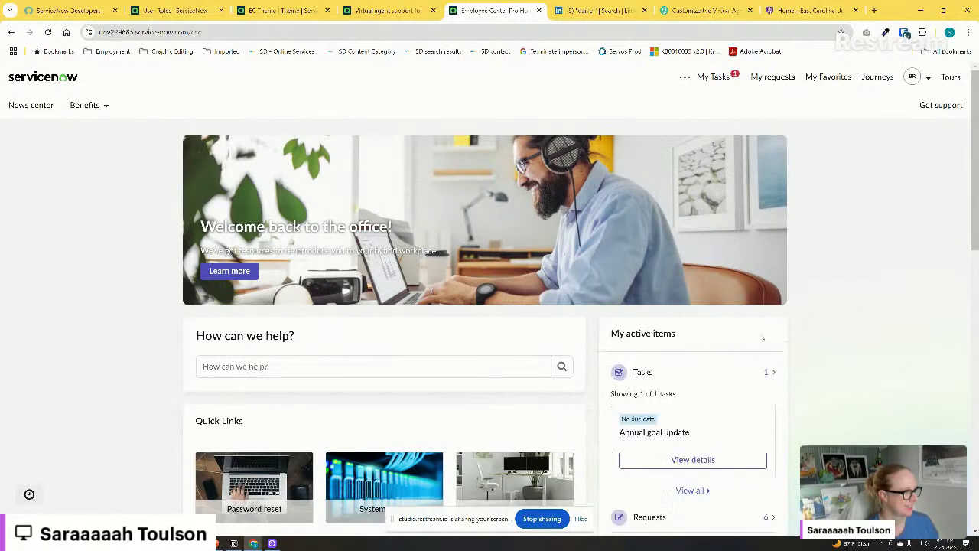
pyautogui.scroll(-3, 817, 376)
pyautogui.scroll(3, 817, 376)
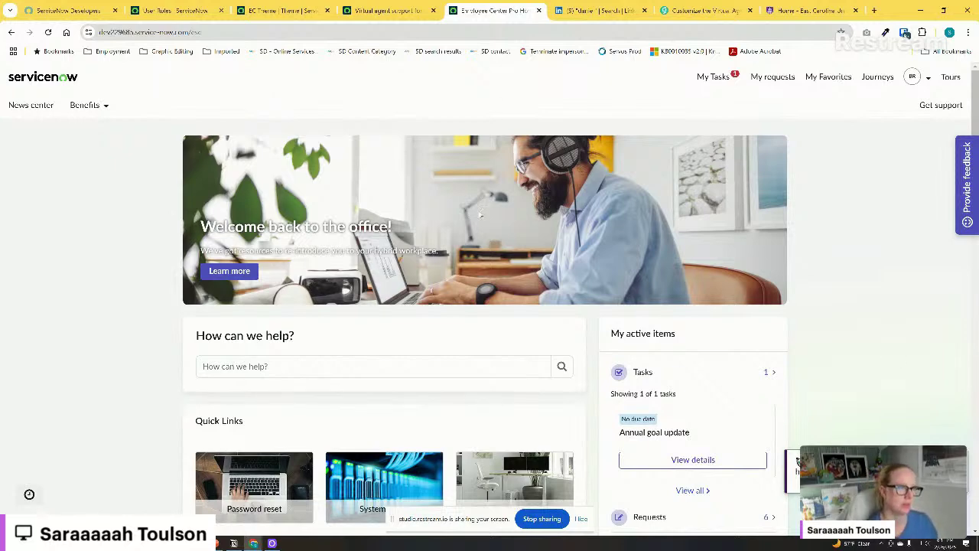
# Read the SN Guru article from the background color section through the steps for changing the initial (close) chat button icon
pyautogui.click(390, 10)
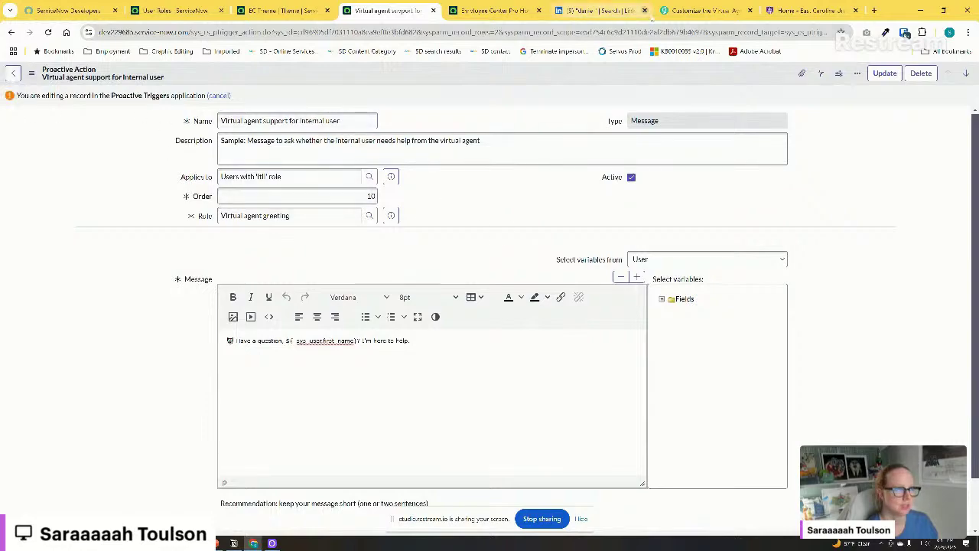
pyautogui.click(687, 13)
pyautogui.scroll(5, 266, 297)
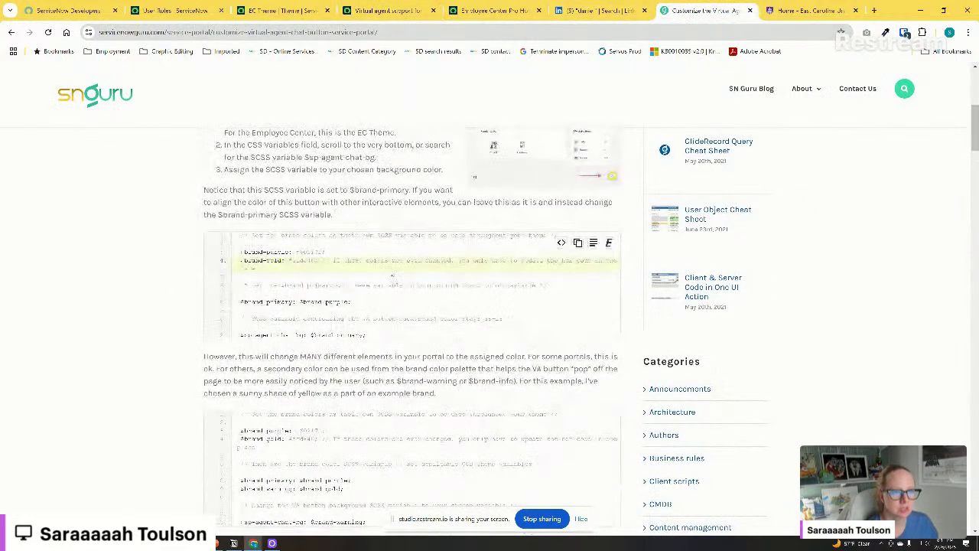
pyautogui.scroll(-3, 265, 297)
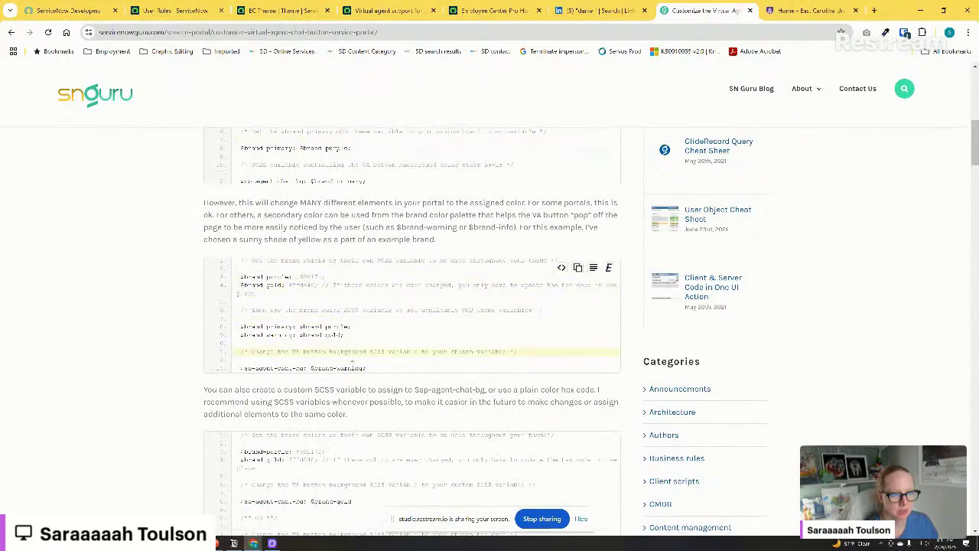
pyautogui.scroll(-4, 351, 368)
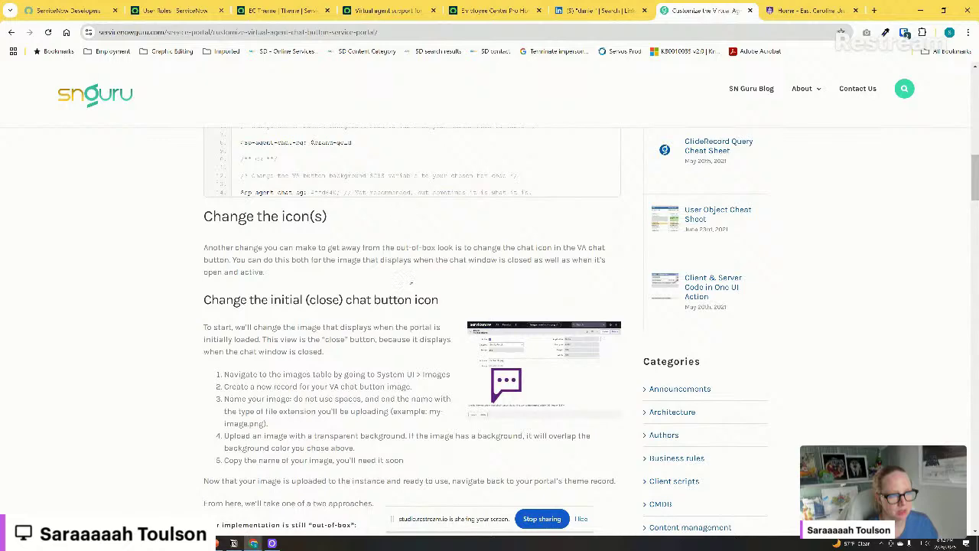
pyautogui.scroll(-2, 413, 283)
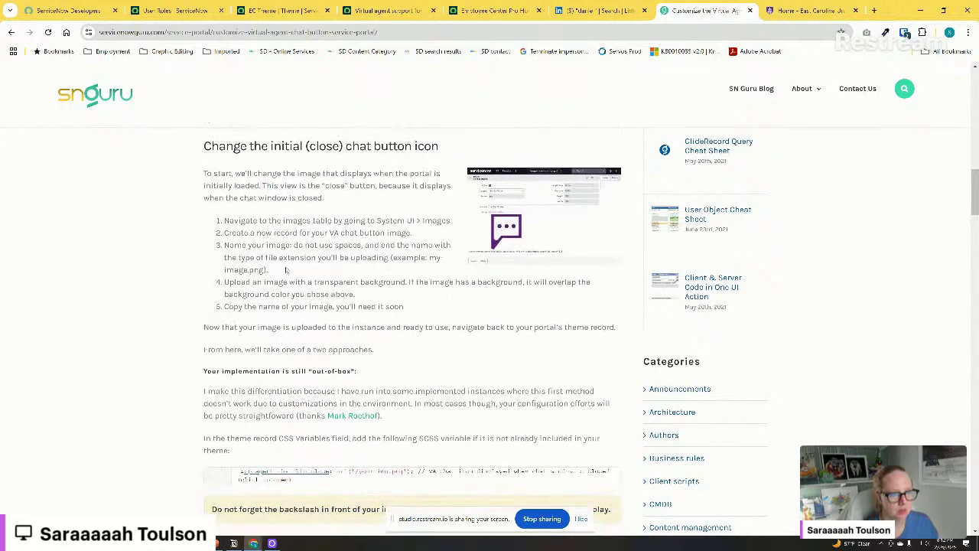
pyautogui.scroll(-1, 287, 269)
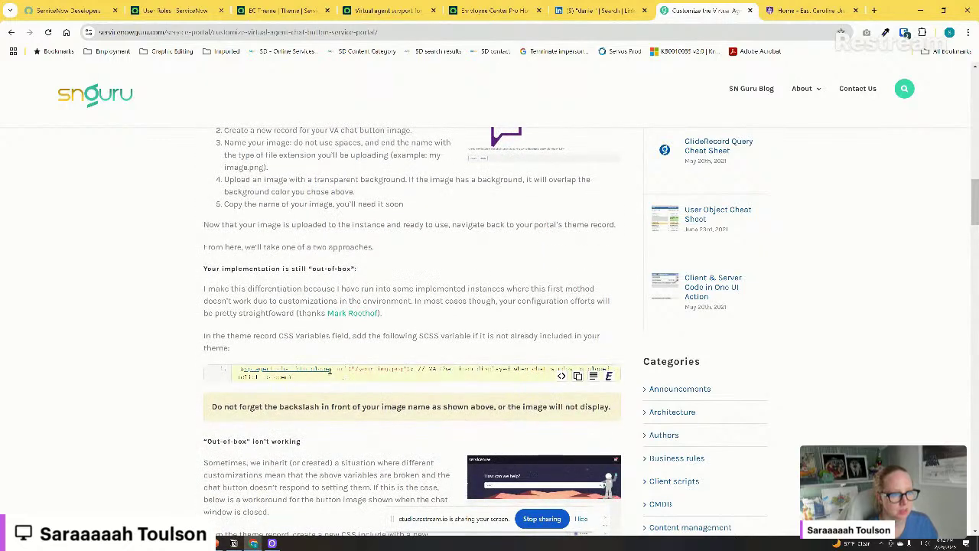
# Copy the SCSS variable name for the closed chat button icon from the SN Guru article and read its out-of-box implementation notes
pyautogui.moveTo(330, 370); pyautogui.dragTo(240, 370)
pyautogui.hotkey('ctrl', 'c')
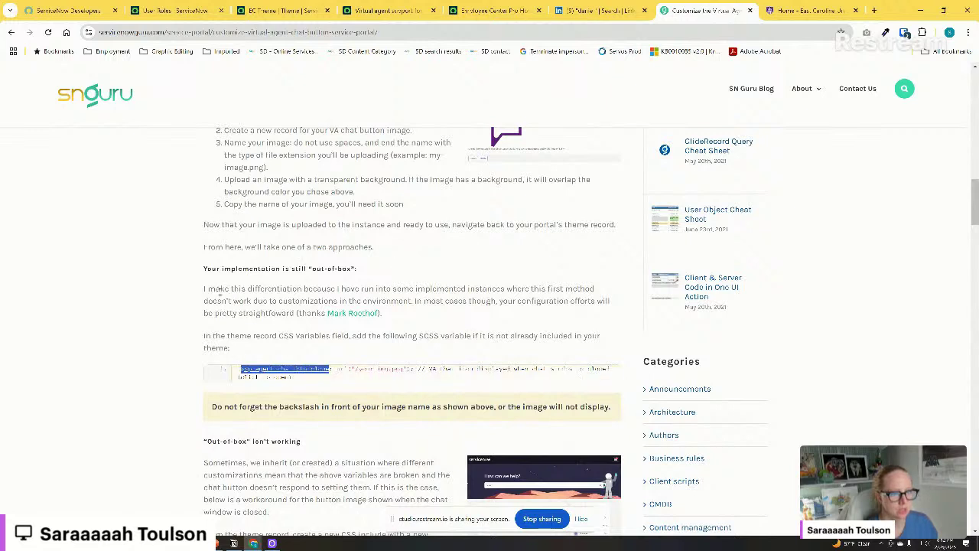
pyautogui.moveTo(258, 290); pyautogui.dragTo(401, 290)
pyautogui.click(453, 292)
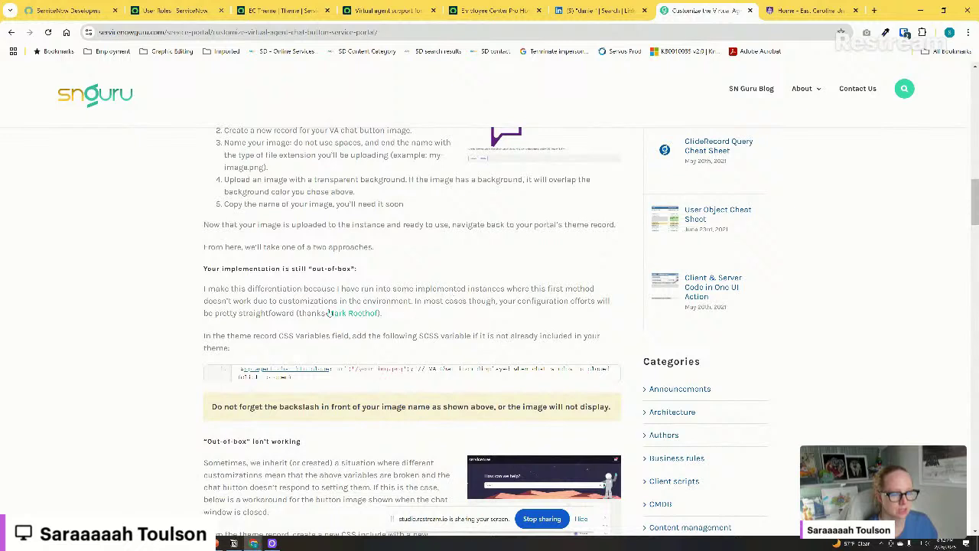
pyautogui.moveTo(308, 314); pyautogui.dragTo(382, 314)
pyautogui.click(462, 319)
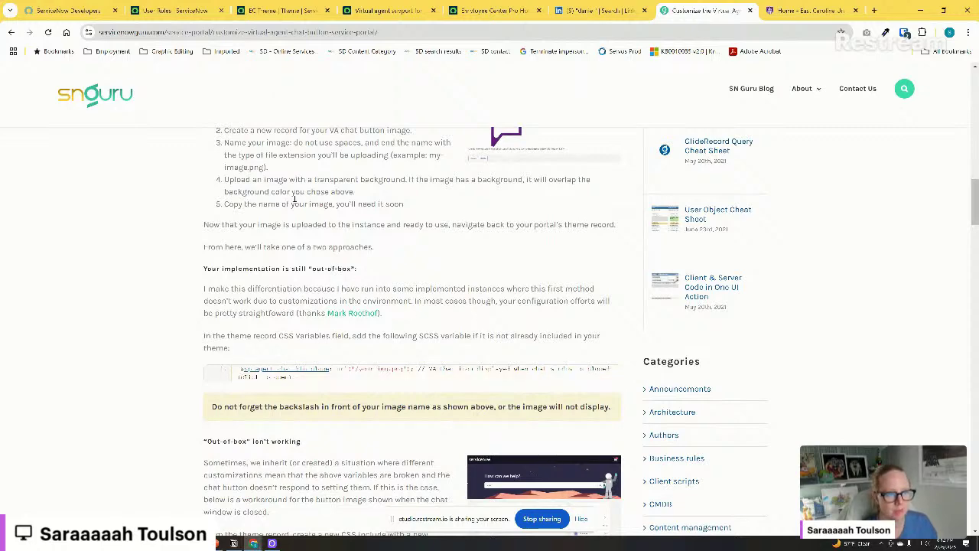
# Paste the copied $sp-agent-chat-btn-close variable name on a new line at the end of the EC Theme's CSS variables
pyautogui.click(389, 10)
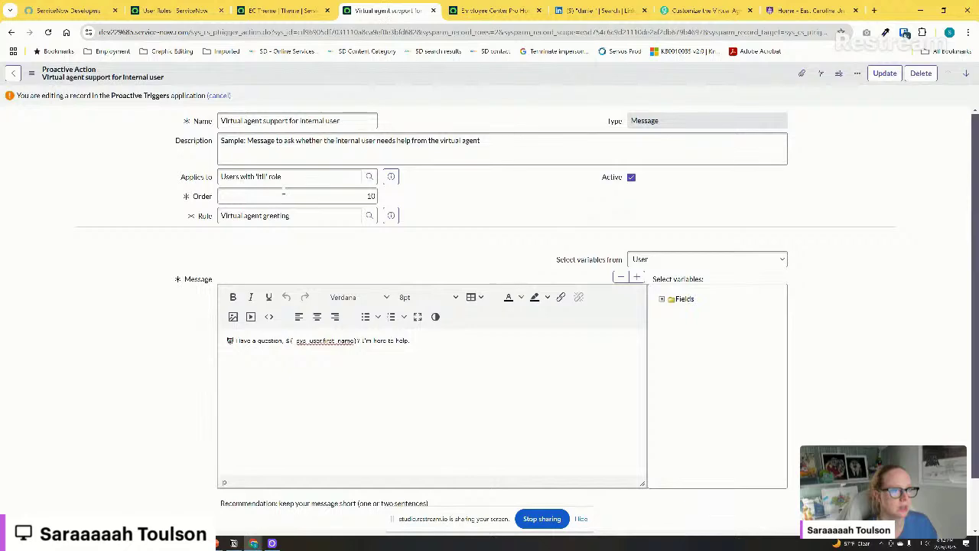
pyautogui.click(282, 10)
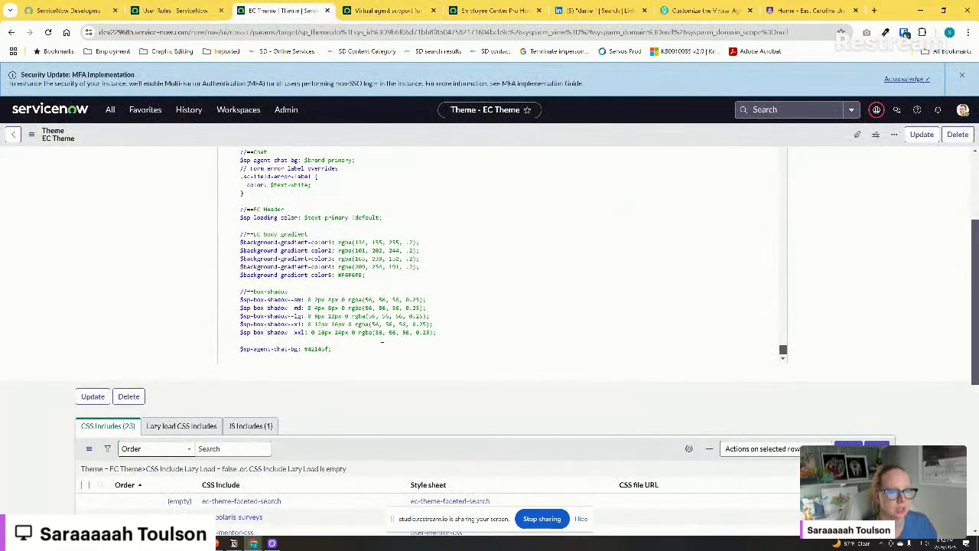
pyautogui.press('Return')
pyautogui.hotkey('ctrl', 'v')
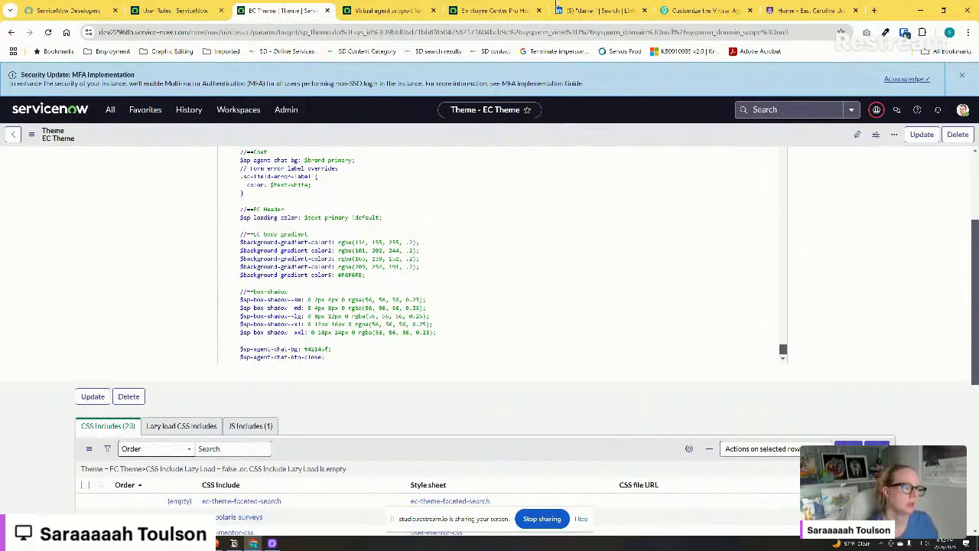
# Open File Explorer to look for a chat icon image file
pyautogui.click(581, 10)
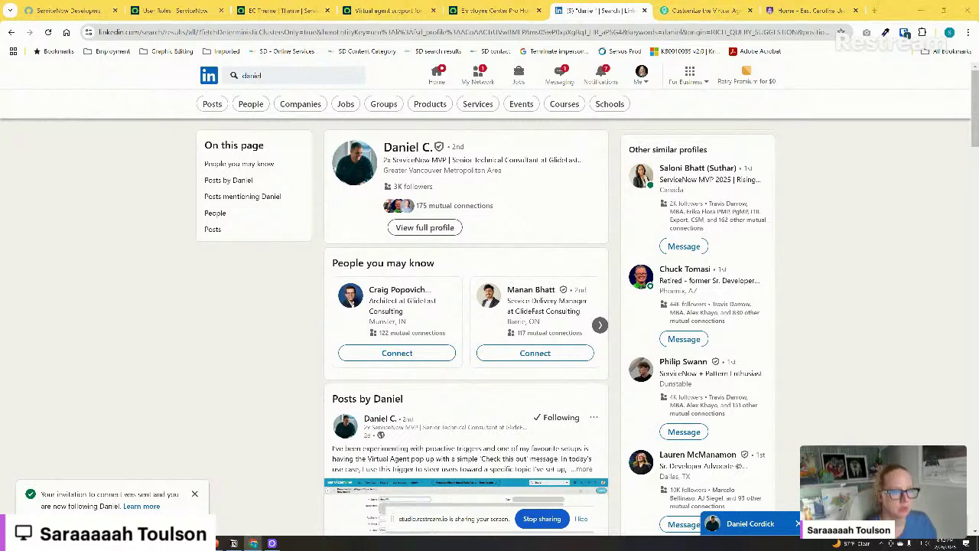
pyautogui.press('super+e')
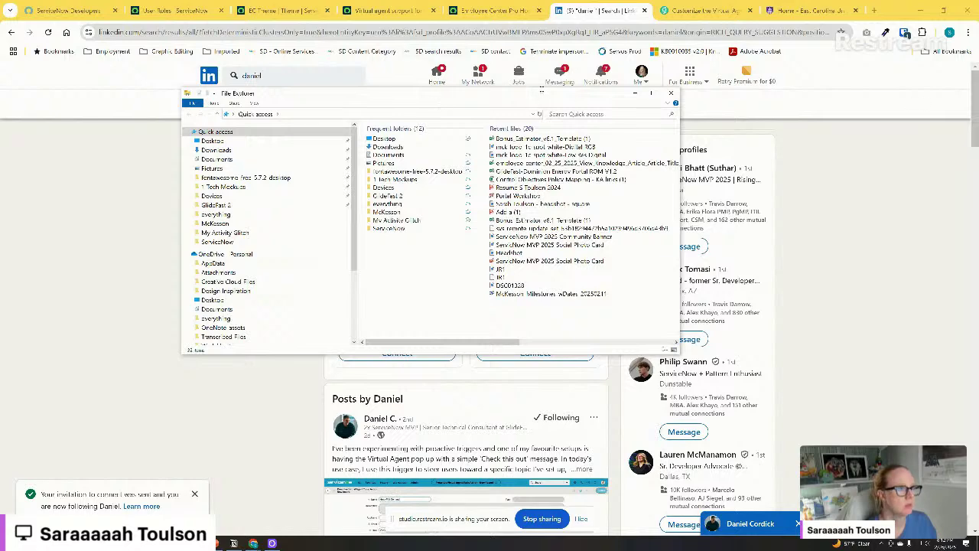
pyautogui.moveTo(541, 90); pyautogui.dragTo(978, 90)
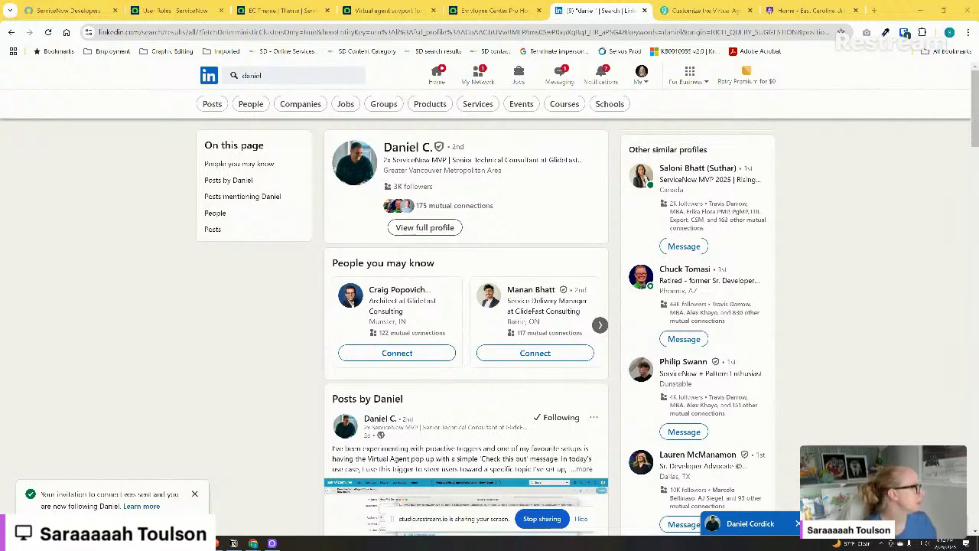
# Open Flaticon in a new browser tab and search its icons for "chat"
pyautogui.click(876, 11)
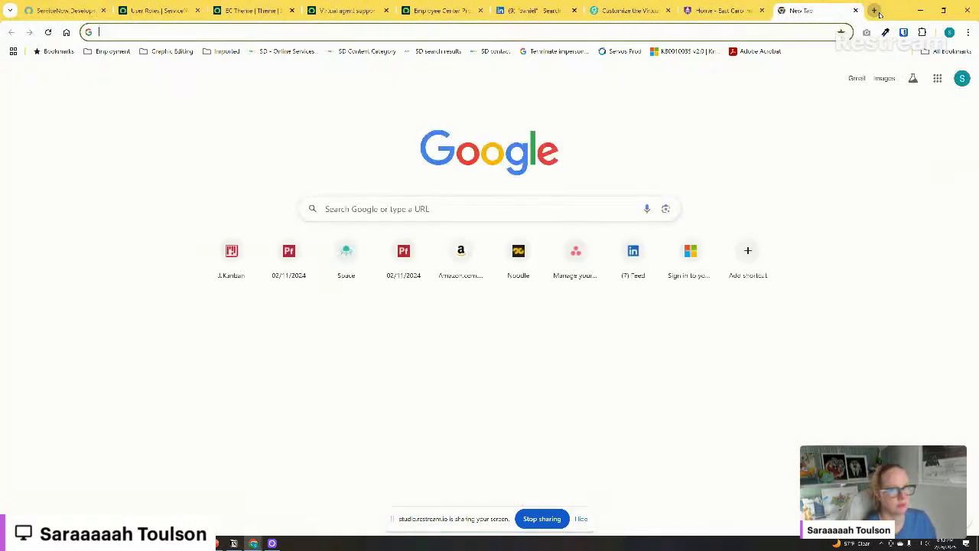
pyautogui.write('flaticon')
pyautogui.press('Return')
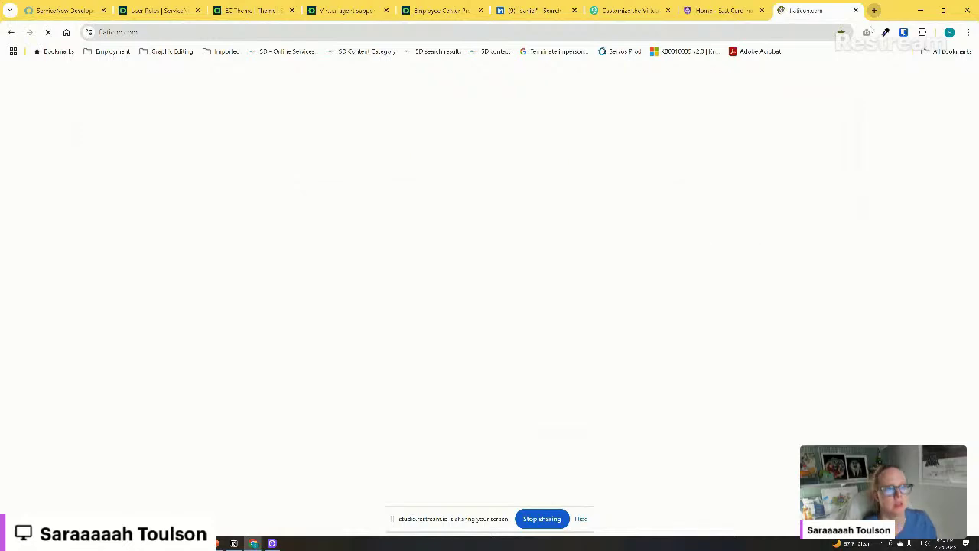
pyautogui.click(375, 230)
pyautogui.write('chat')
pyautogui.press('Return')
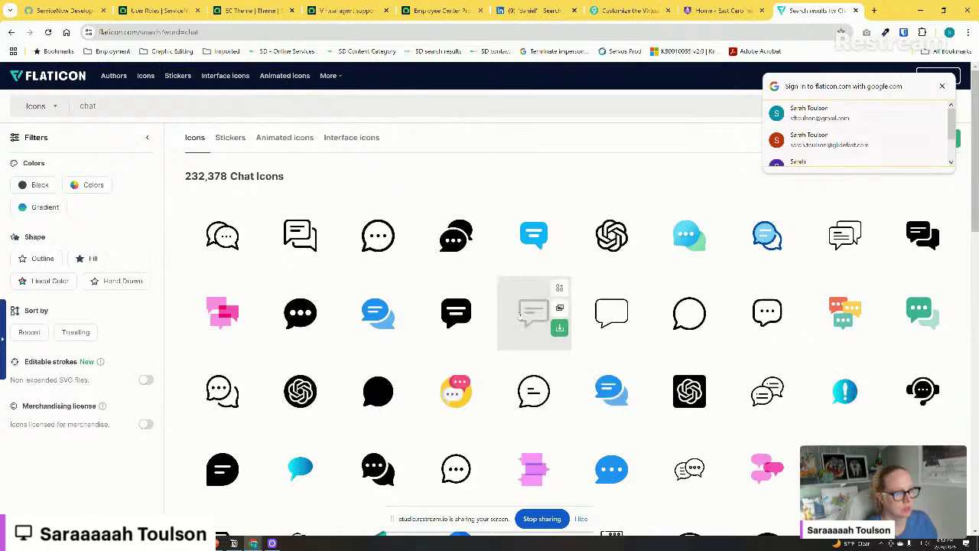
# Download the yellow outlined chat bubble icon from the search results with the free download option
pyautogui.scroll(-3, 427, 270)
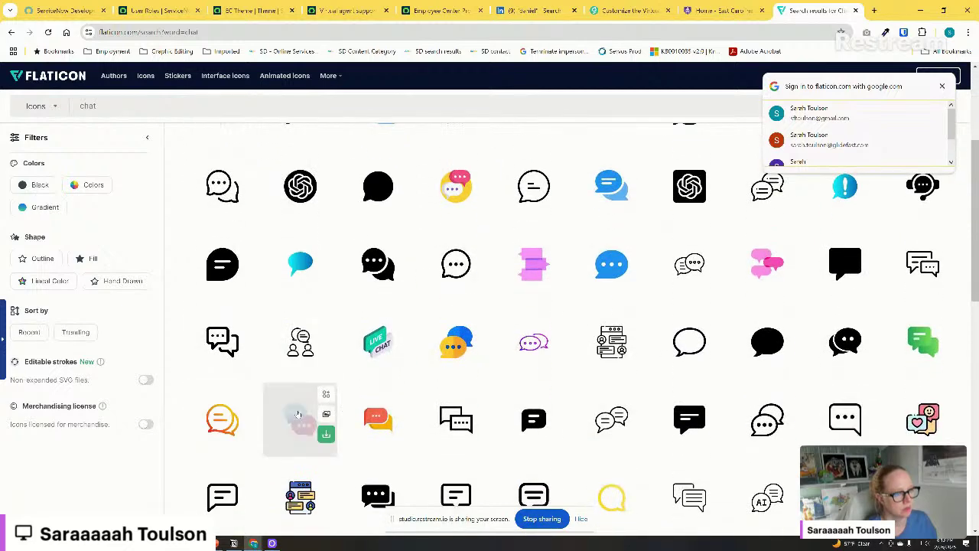
pyautogui.scroll(-2, 440, 281)
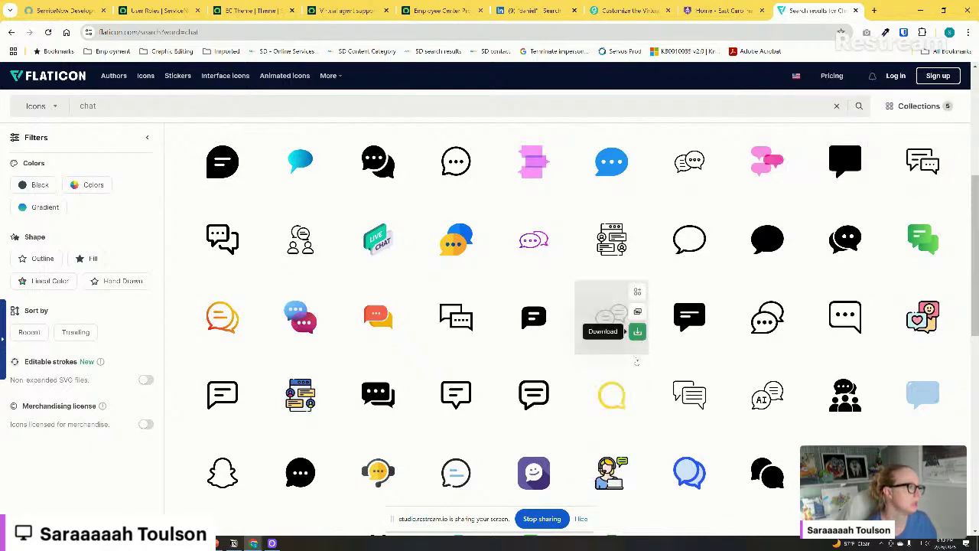
pyautogui.click(612, 469)
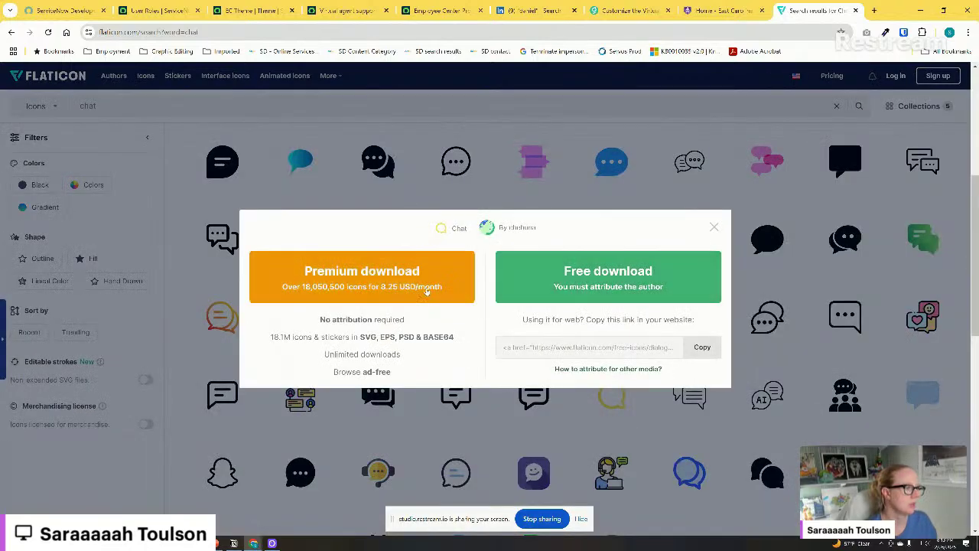
pyautogui.click(586, 277)
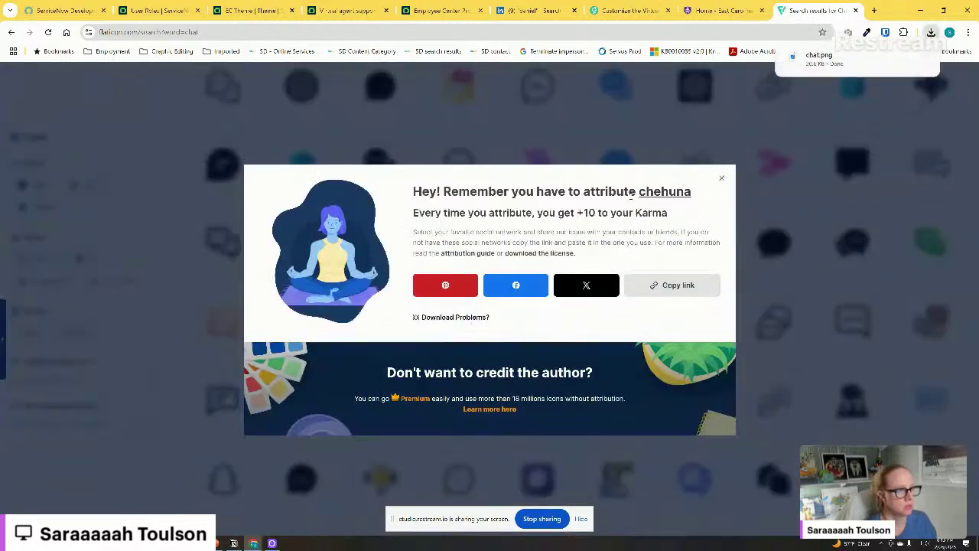
pyautogui.click(723, 176)
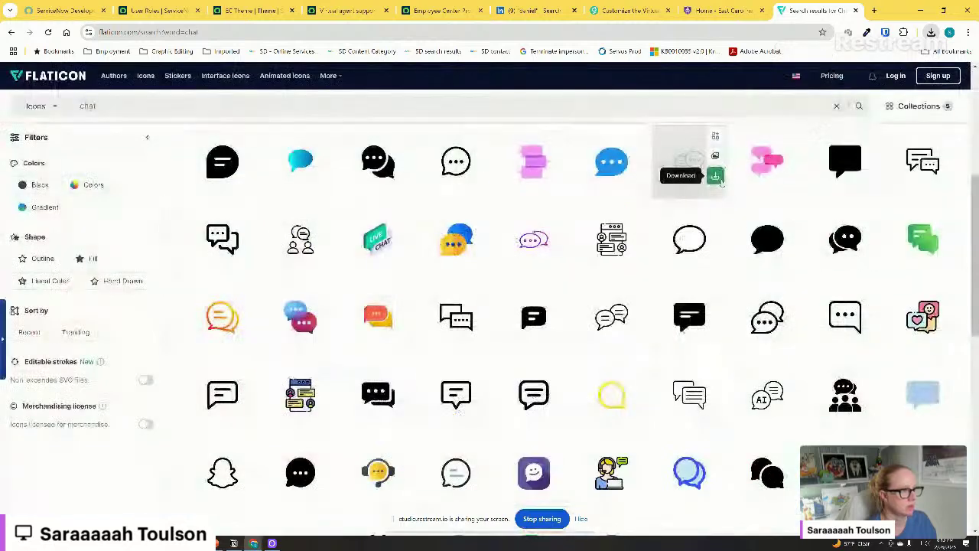
# Copy the url('/your-img.png') value and its comment from the SN Guru article into the EC Theme's $sp-agent-chat-btn-close variable, and select the image placeholder
pyautogui.click(376, 8)
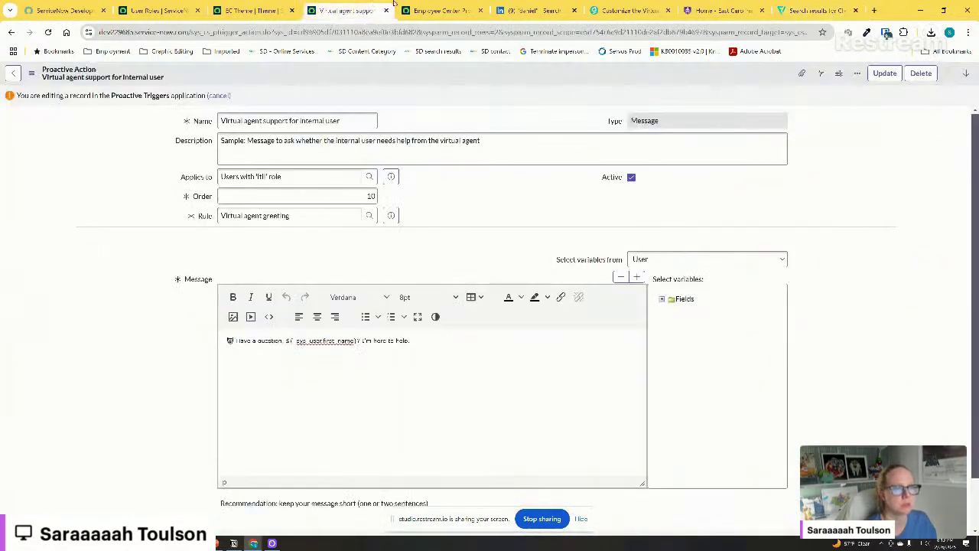
pyautogui.click(439, 10)
pyautogui.click(256, 10)
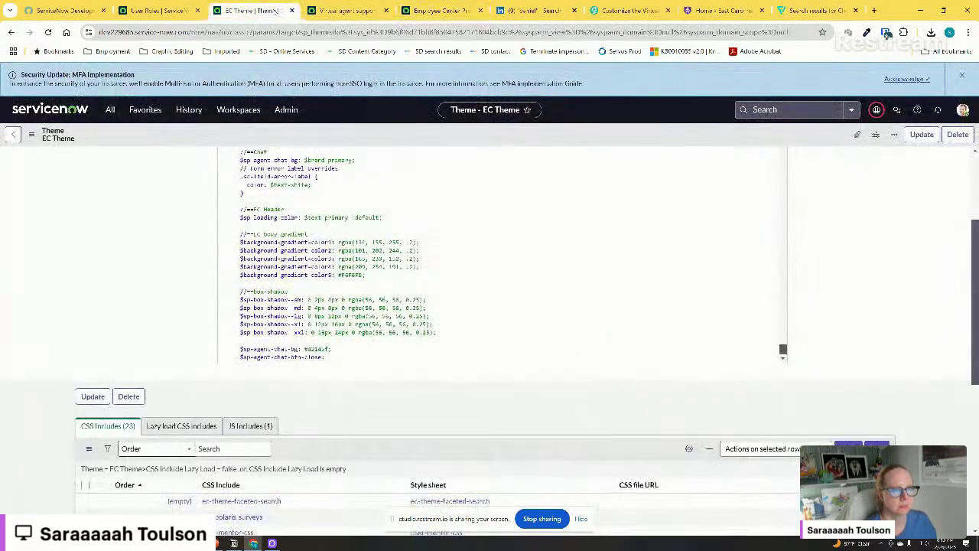
pyautogui.click(627, 10)
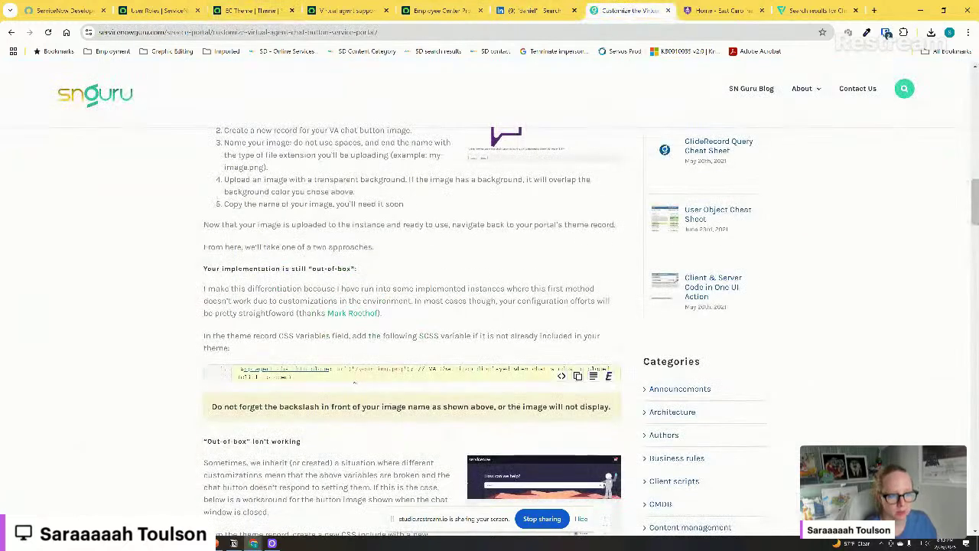
pyautogui.moveTo(337, 368); pyautogui.dragTo(417, 379)
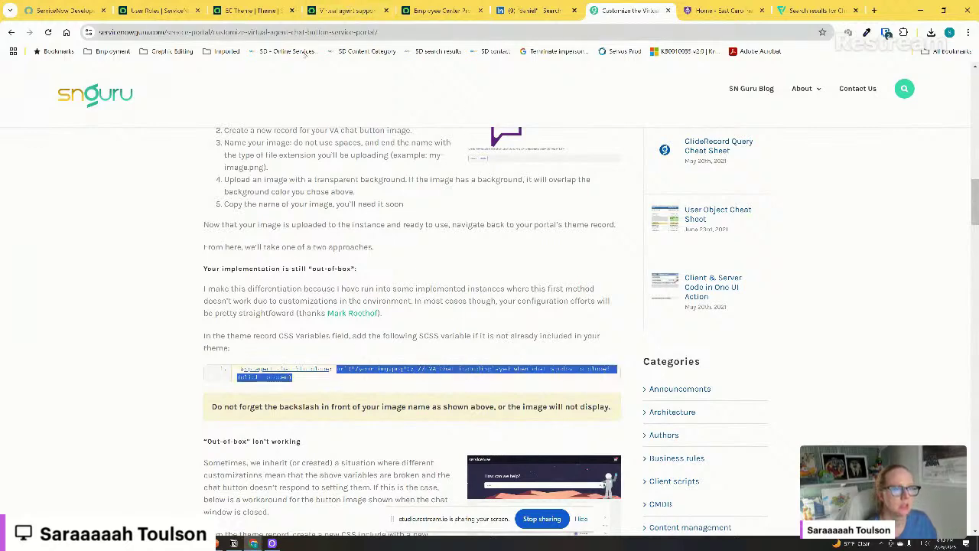
pyautogui.click(255, 10)
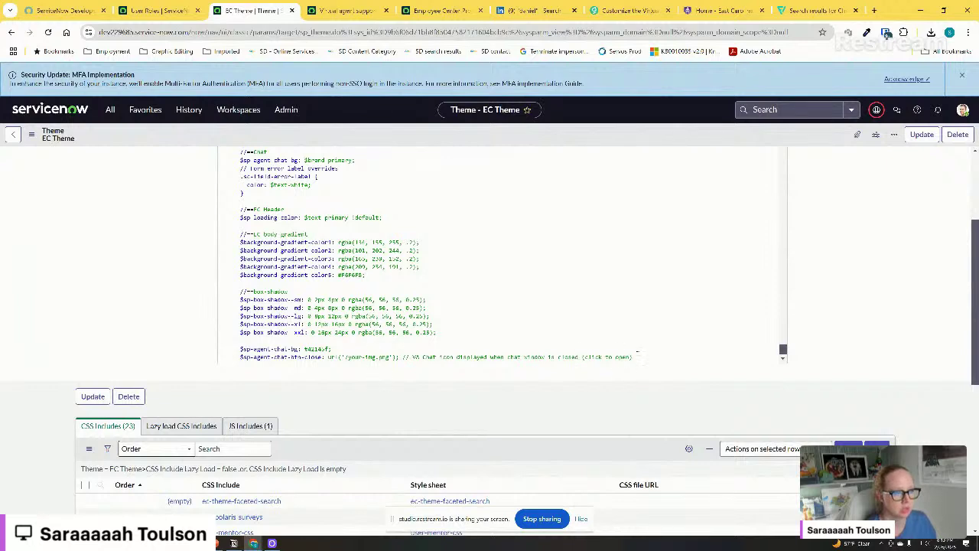
pyautogui.moveTo(346, 358); pyautogui.dragTo(393, 357)
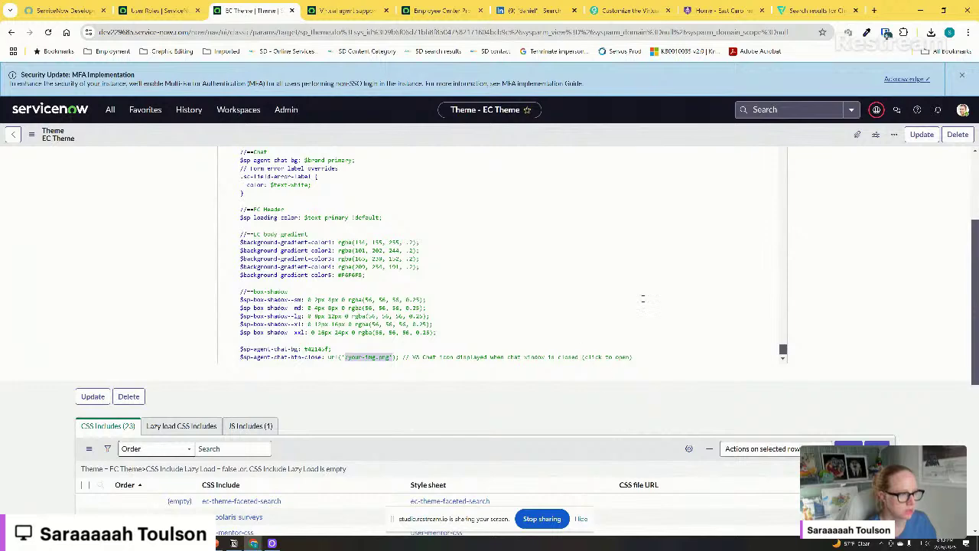
# Try to save the EC Theme record with the added chat button icon variable
pyautogui.click(435, 10)
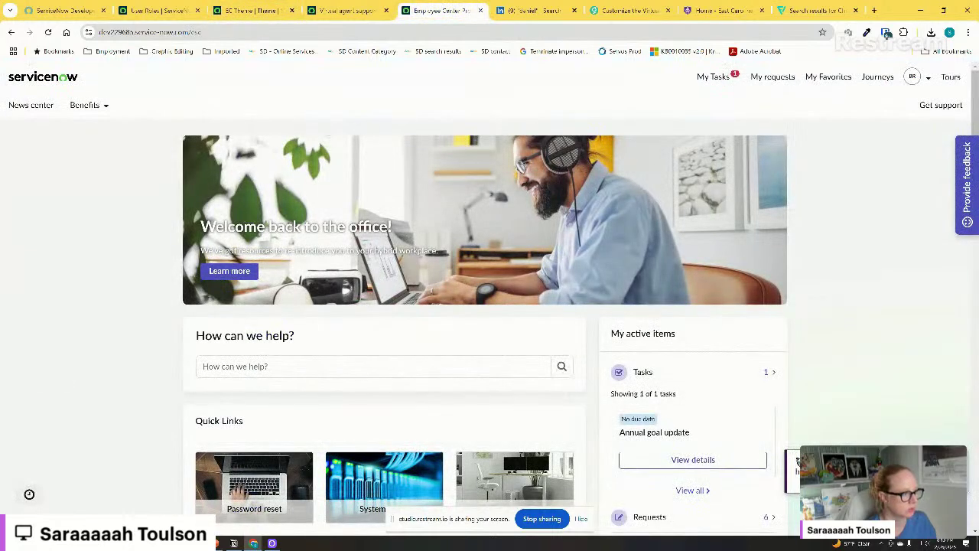
pyautogui.click(253, 10)
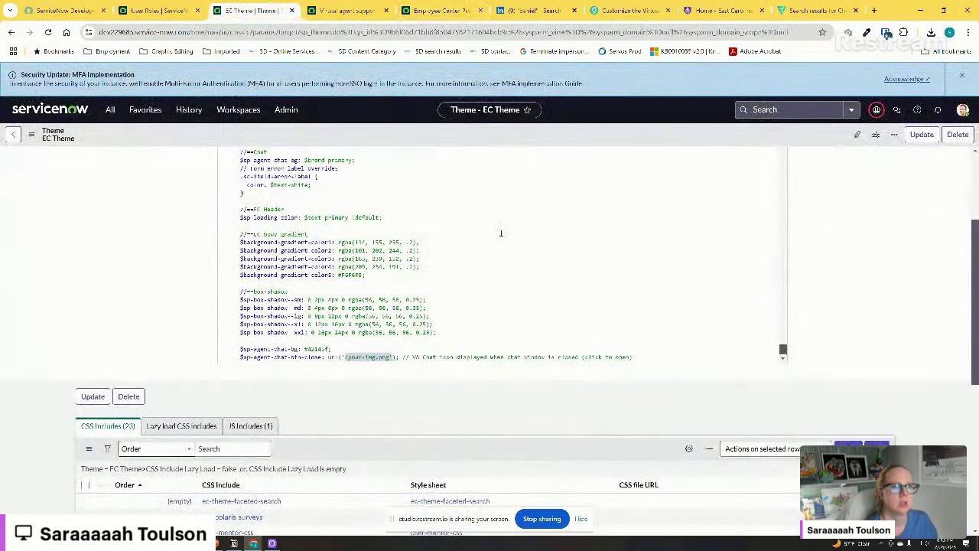
pyautogui.rightClick(550, 134)
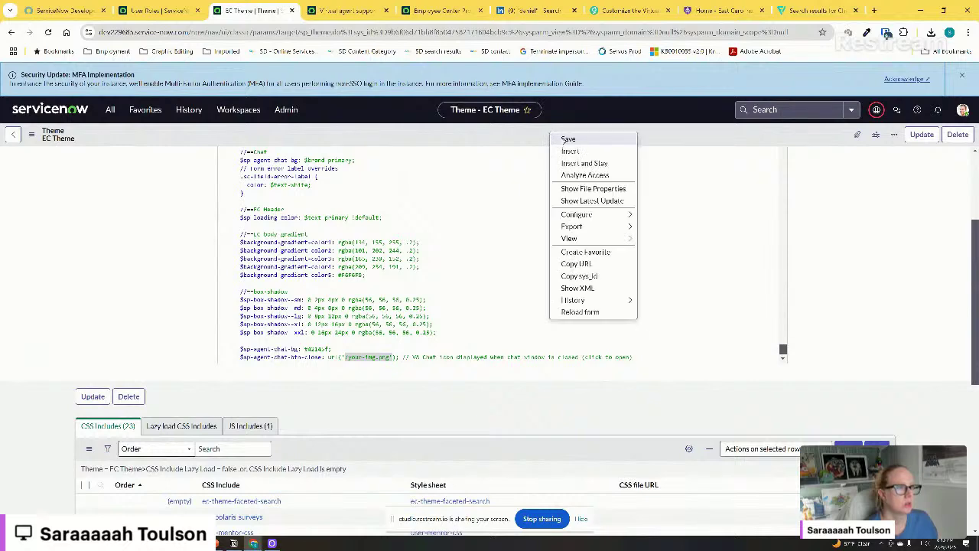
pyautogui.click(568, 139)
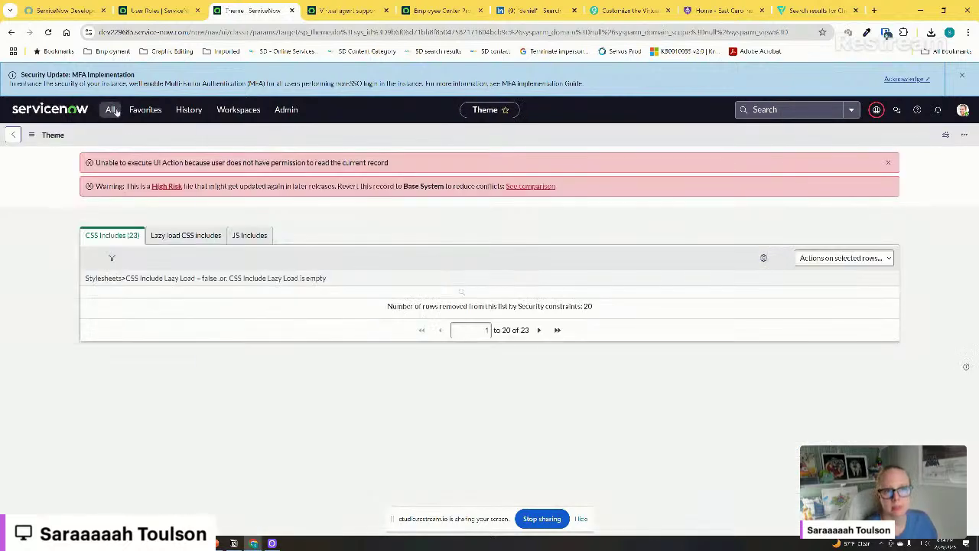
pyautogui.click(112, 110)
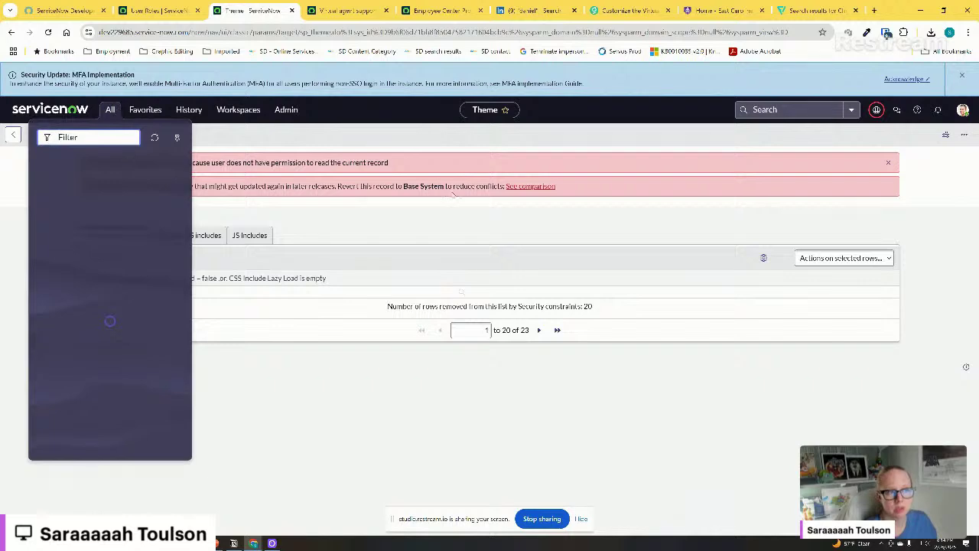
pyautogui.click(342, 171)
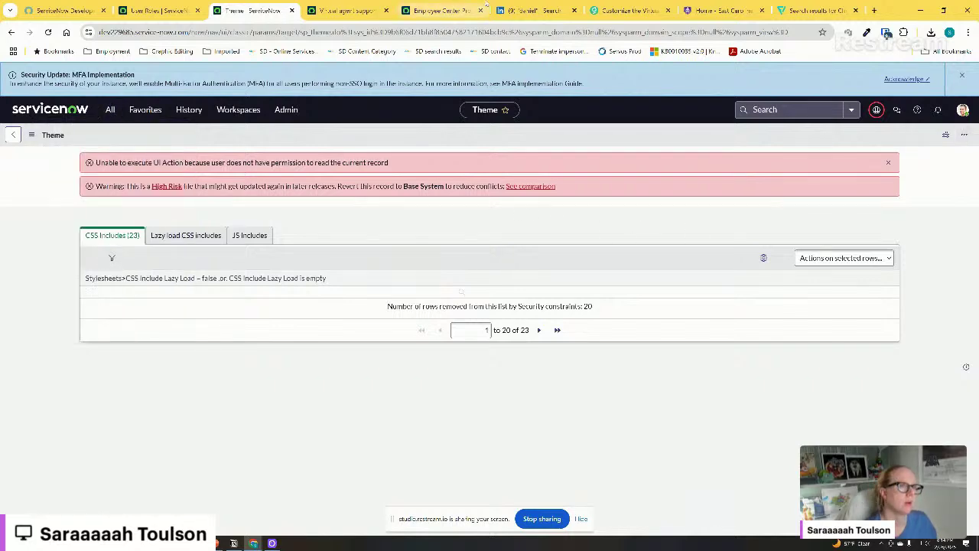
# End the user impersonation from the Employee Center home page
pyautogui.click(473, 7)
pyautogui.click(918, 76)
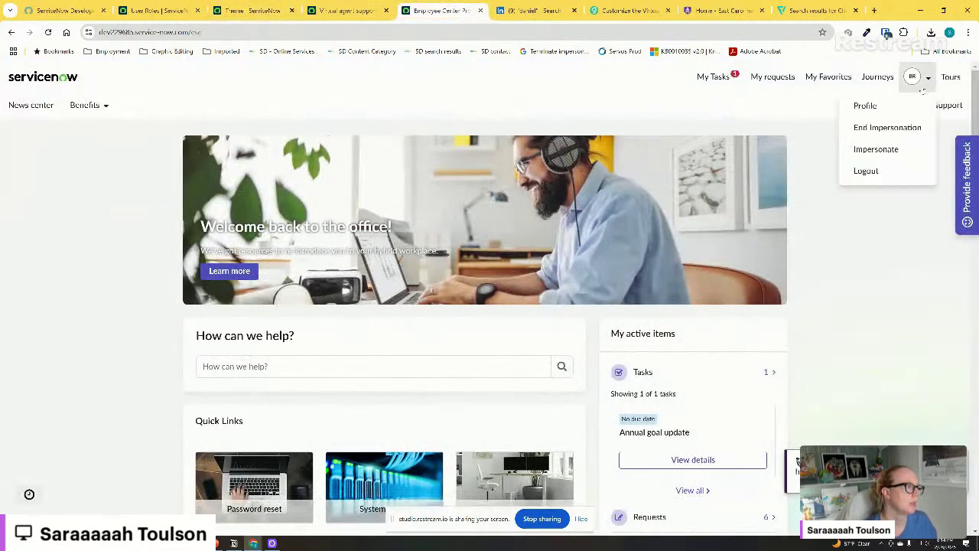
pyautogui.click(887, 129)
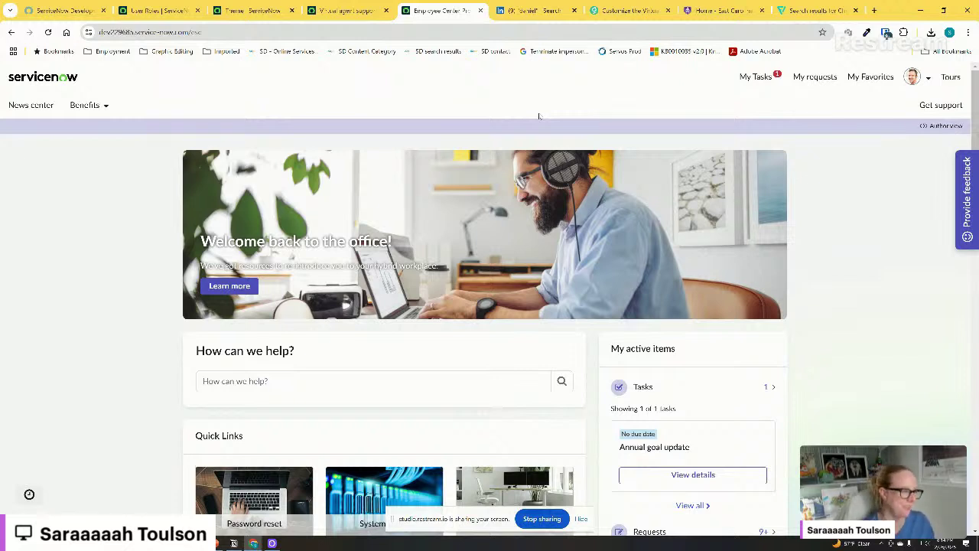
# Close the Proactive Action record's browser tab, reload the EC Theme record and go to the end of its CSS variables
pyautogui.click(365, 19)
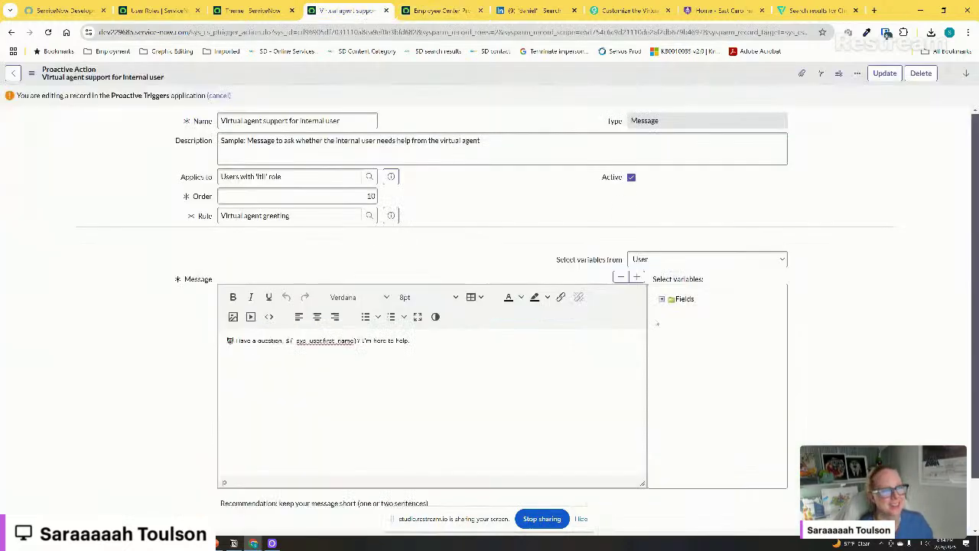
pyautogui.click(253, 11)
pyautogui.click(353, 11)
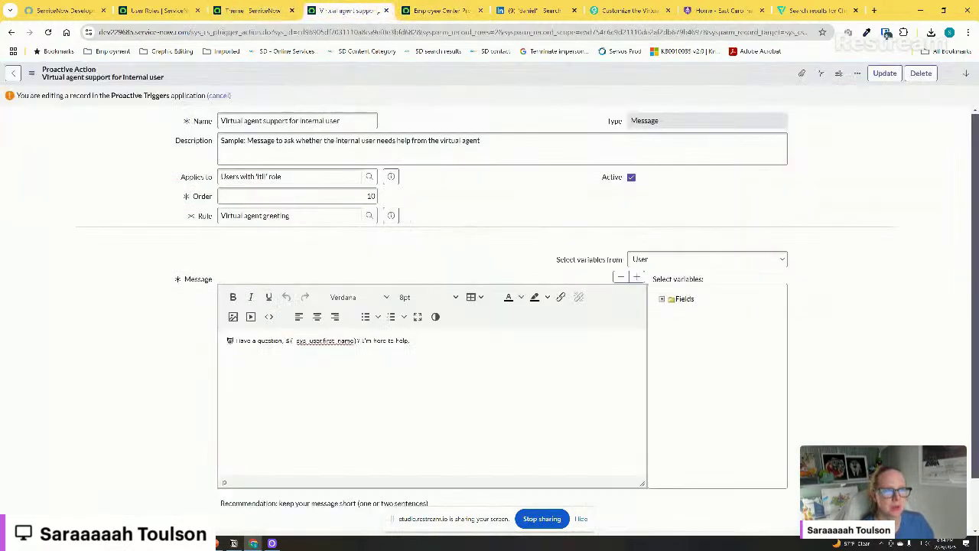
pyautogui.click(385, 10)
pyautogui.click(252, 10)
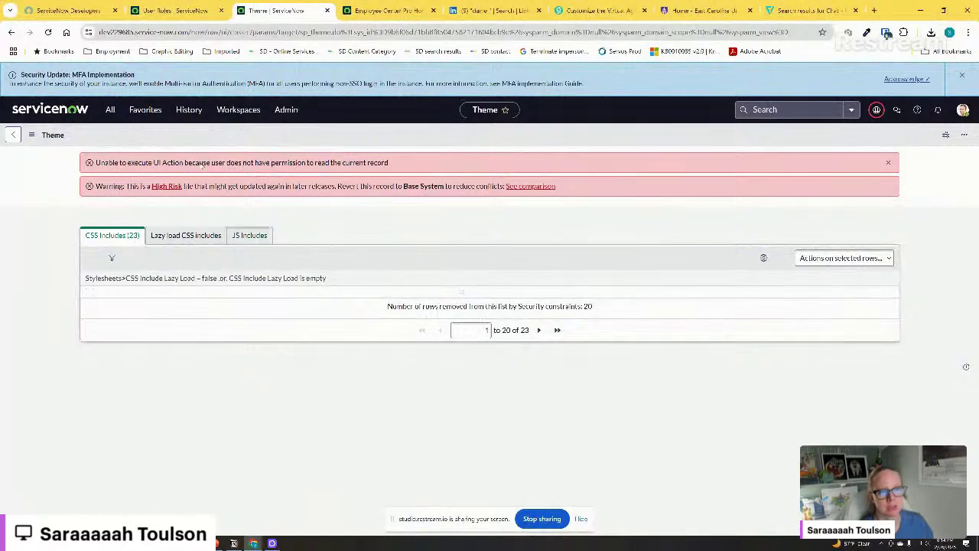
pyautogui.rightClick(557, 140)
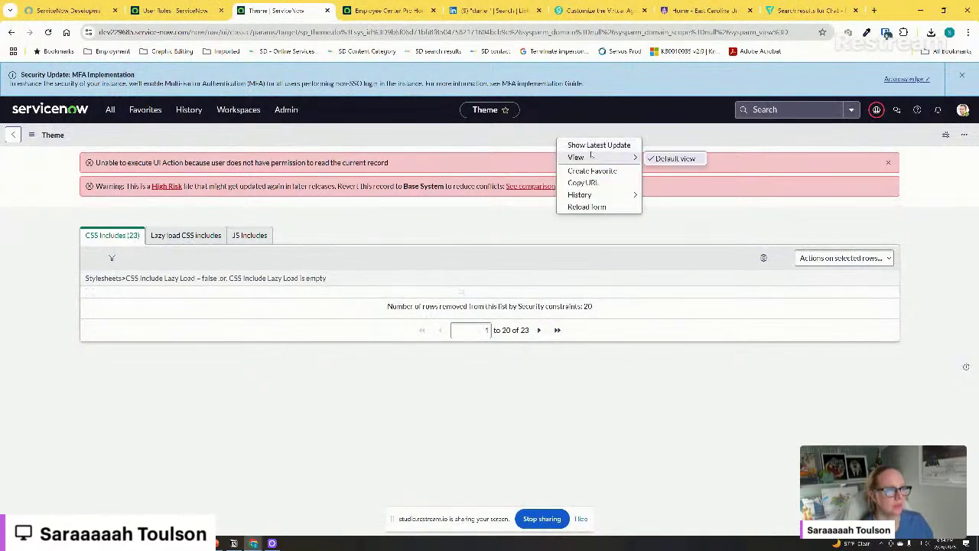
pyautogui.click(45, 32)
pyautogui.scroll(-20, 428, 360)
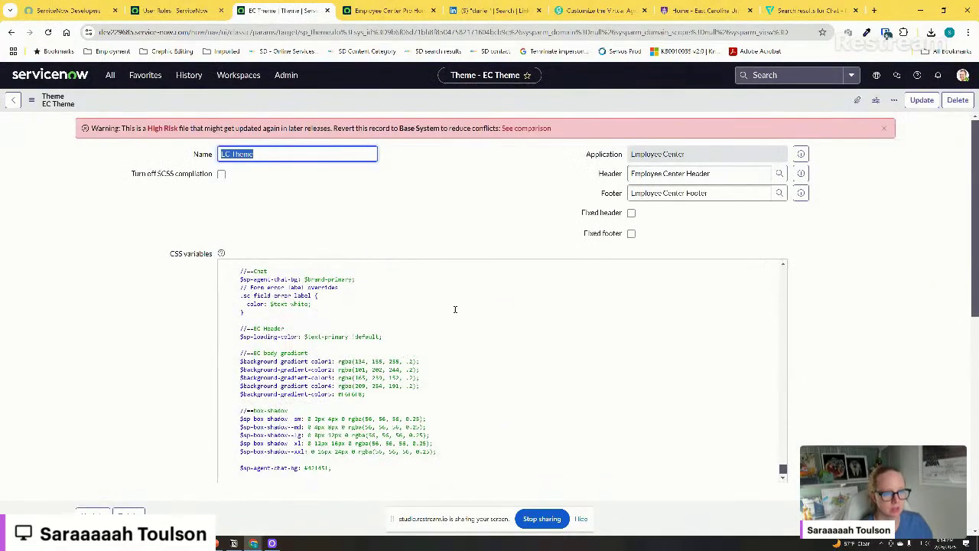
# Copy the full $sp-agent-chat-btn-close line with its comment from the SN Guru article to the end of the EC Theme's CSS variables
pyautogui.click(601, 10)
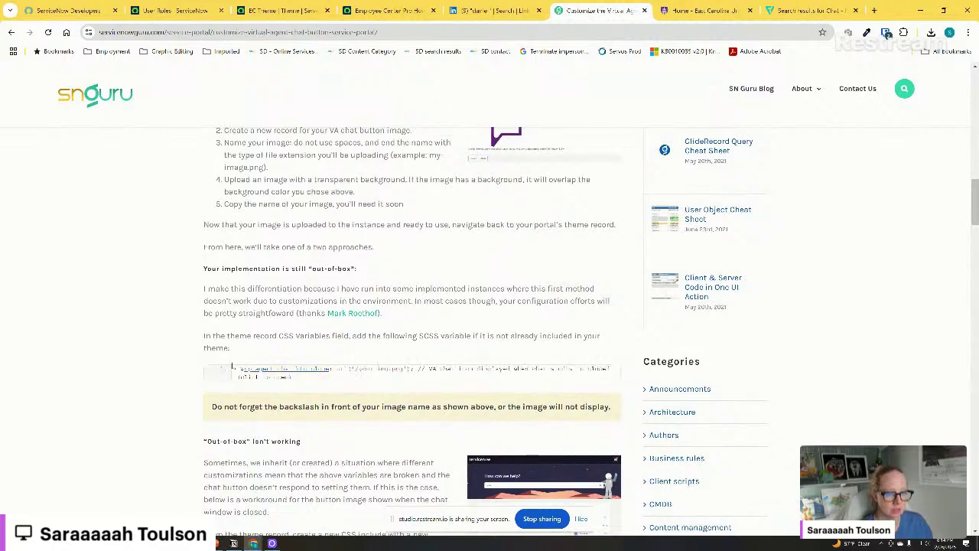
pyautogui.moveTo(236, 368); pyautogui.dragTo(309, 380)
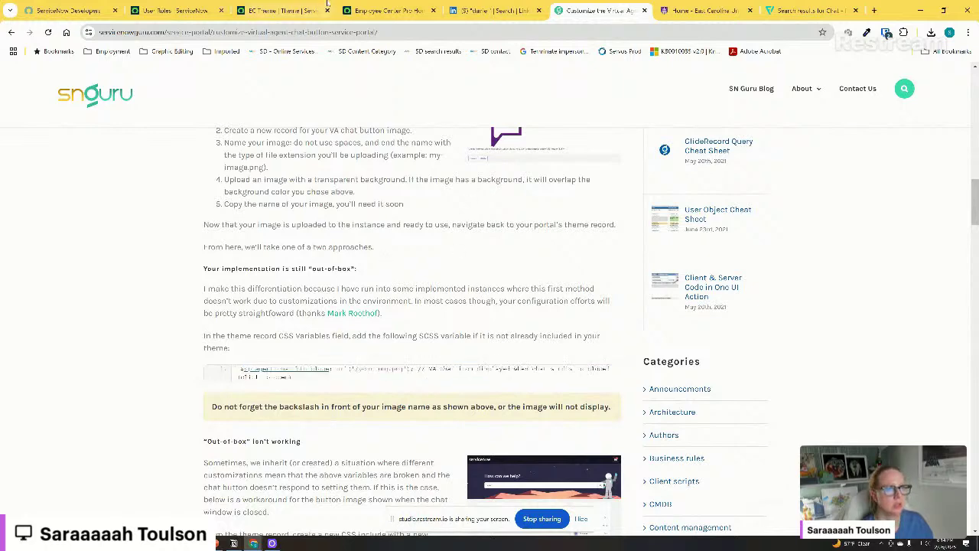
pyautogui.click(386, 10)
pyautogui.click(280, 10)
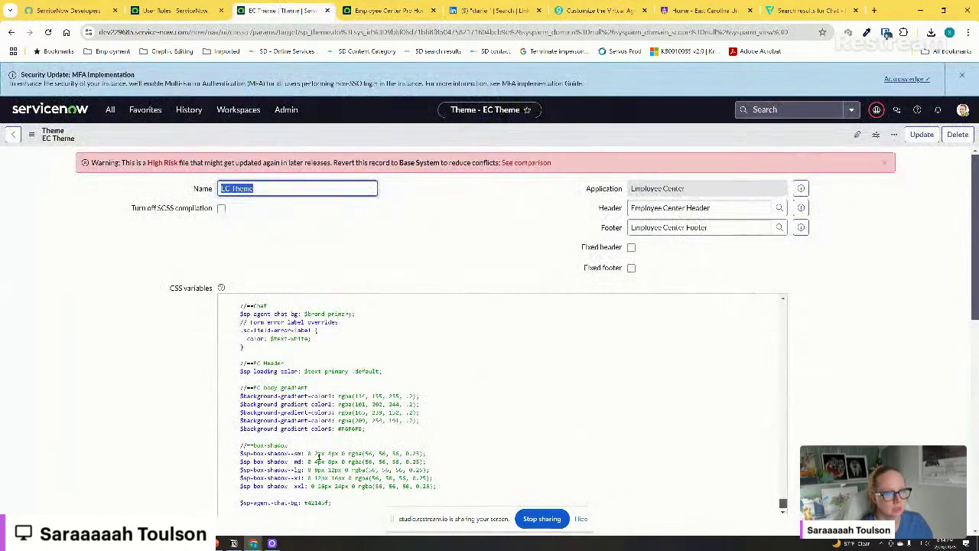
pyautogui.scroll(-5, 321, 444)
pyautogui.scroll(3, 339, 385)
pyautogui.click(367, 353)
pyautogui.write("$sp-agent-chat-btn-close: url('/your-img.png'); // VA Chat icon displayed when chat window is closed (click to open)")
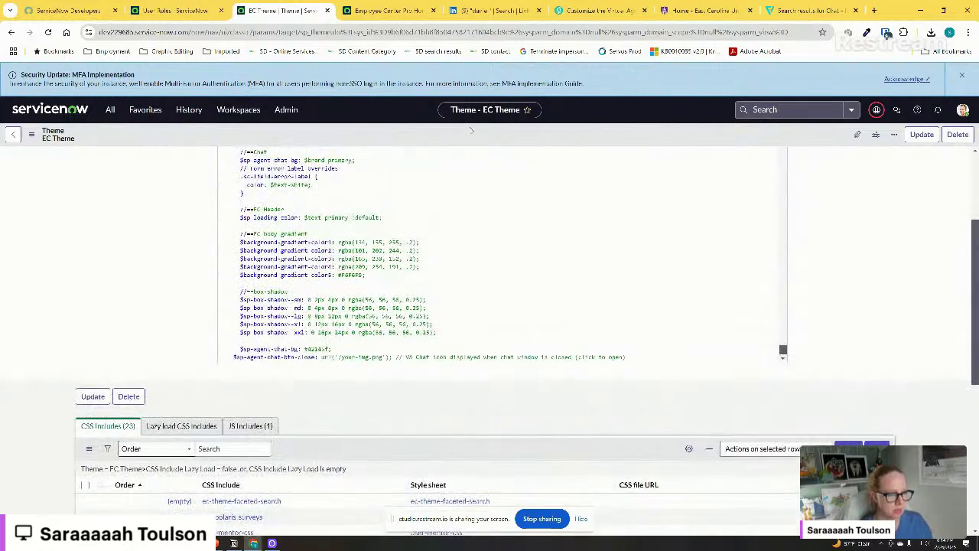
# Save the EC Theme record with the your-img.png placeholder still in the chat button icon variable
pyautogui.moveTo(342, 357); pyautogui.dragTo(380, 356)
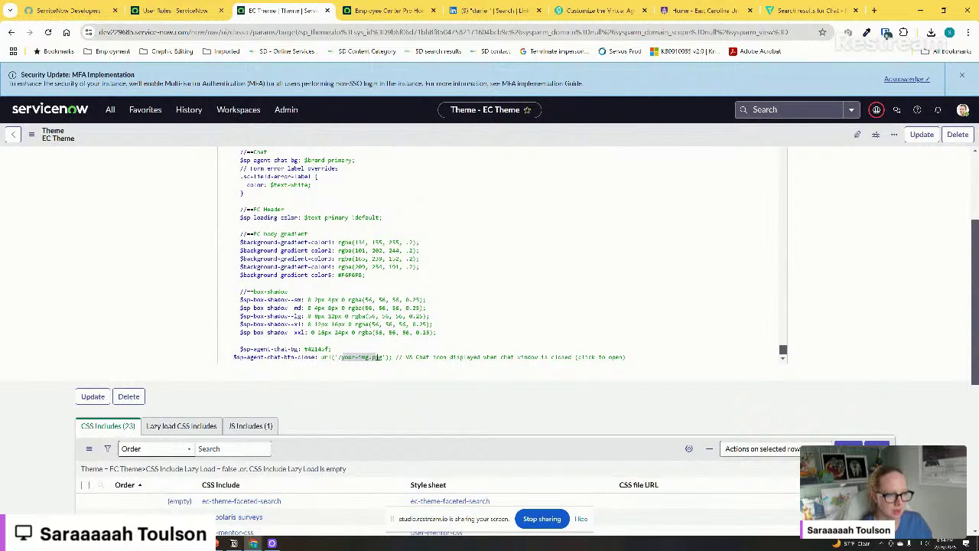
pyautogui.click(426, 197)
pyautogui.rightClick(436, 135)
pyautogui.click(459, 139)
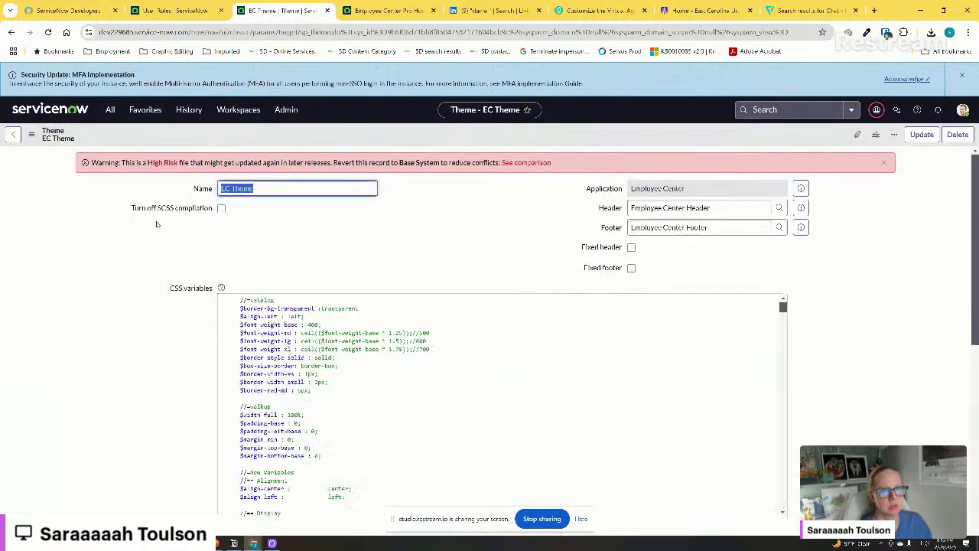
# Find the System UI Images list by filtering for "images" and start a new image record
pyautogui.click(110, 109)
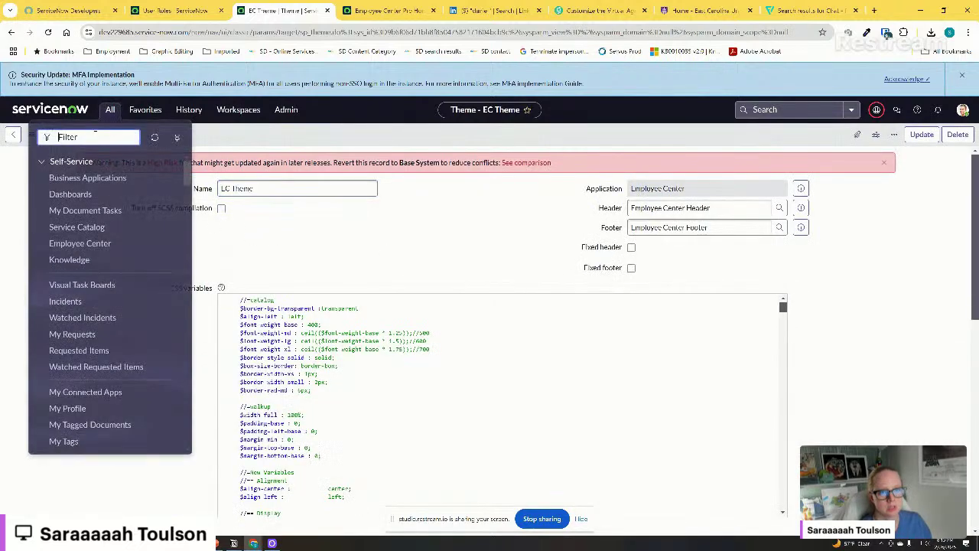
pyautogui.write('images')
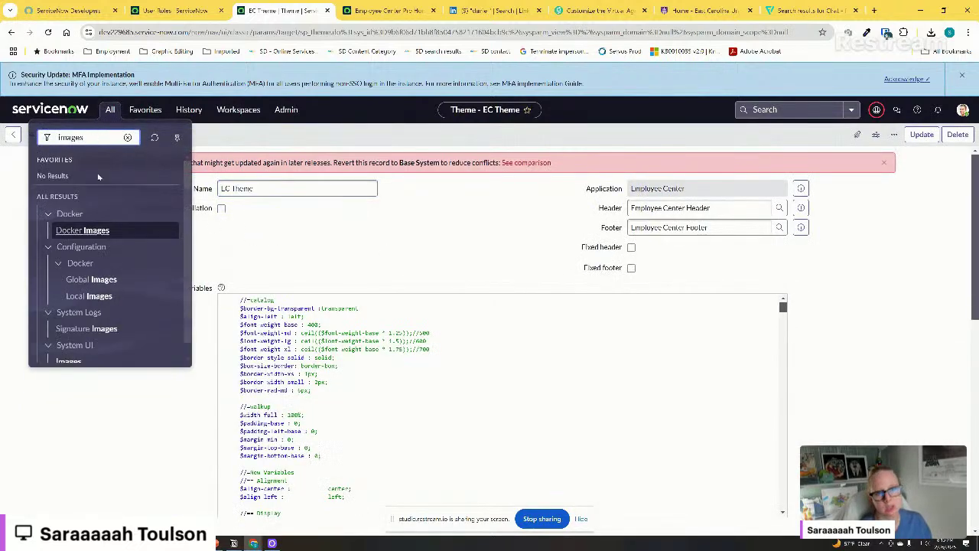
pyautogui.scroll(-1, 163, 267)
pyautogui.click(73, 352)
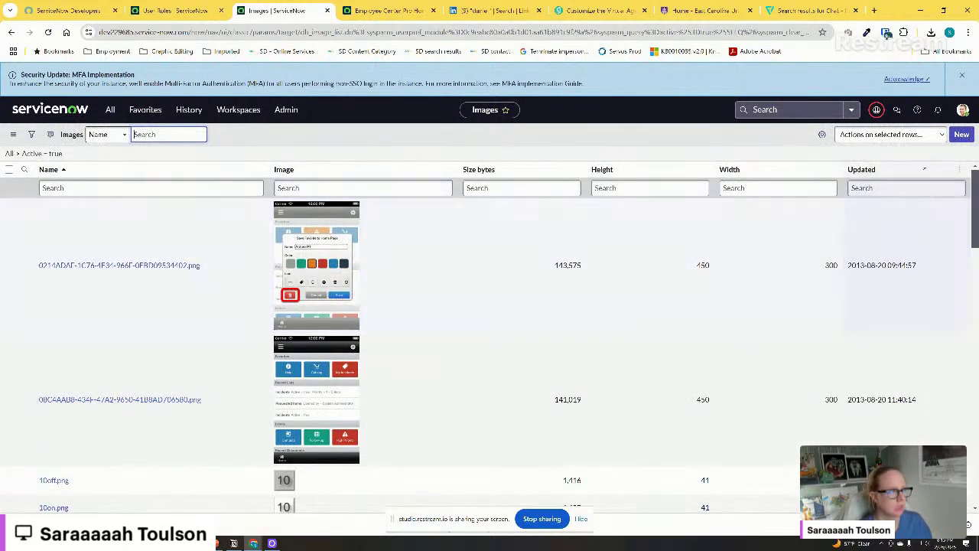
pyautogui.click(962, 134)
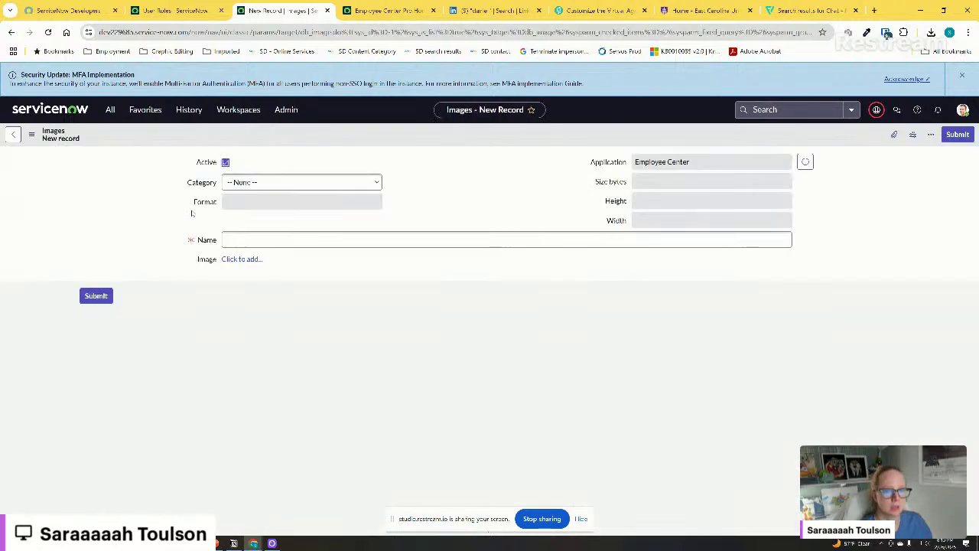
# Set the new image record's category to Service Portal and its name to yellow-chat-icon.png
pyautogui.click(298, 182)
pyautogui.click(297, 261)
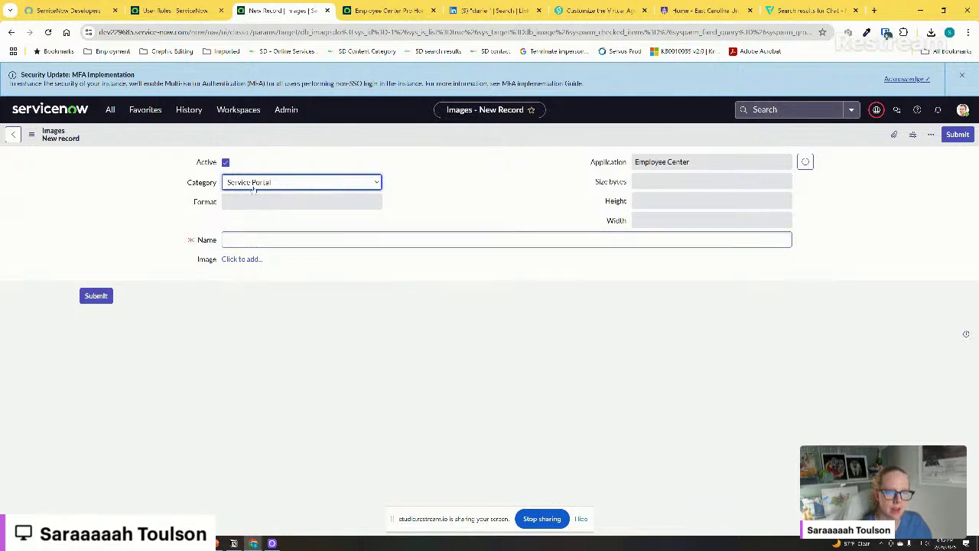
pyautogui.click(271, 241)
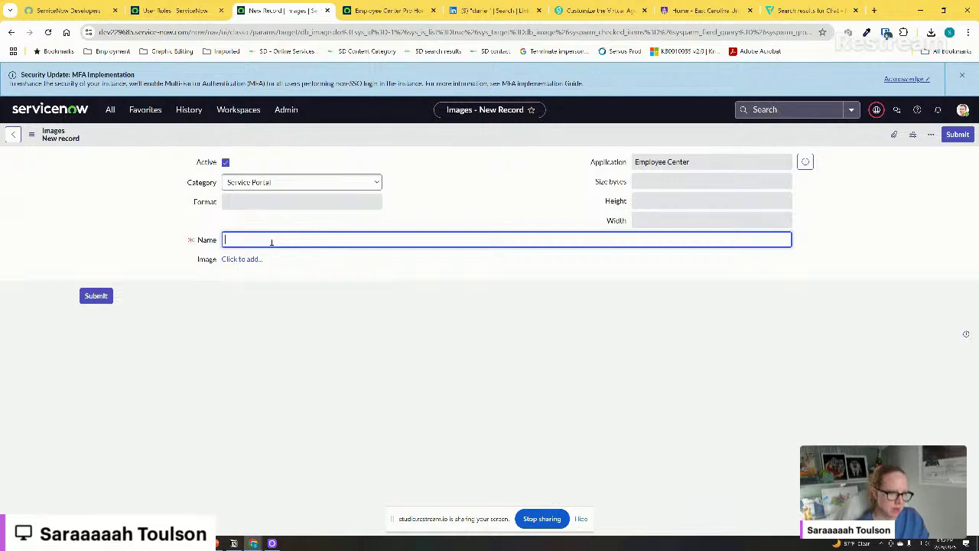
pyautogui.write('yellow-chat-icon')
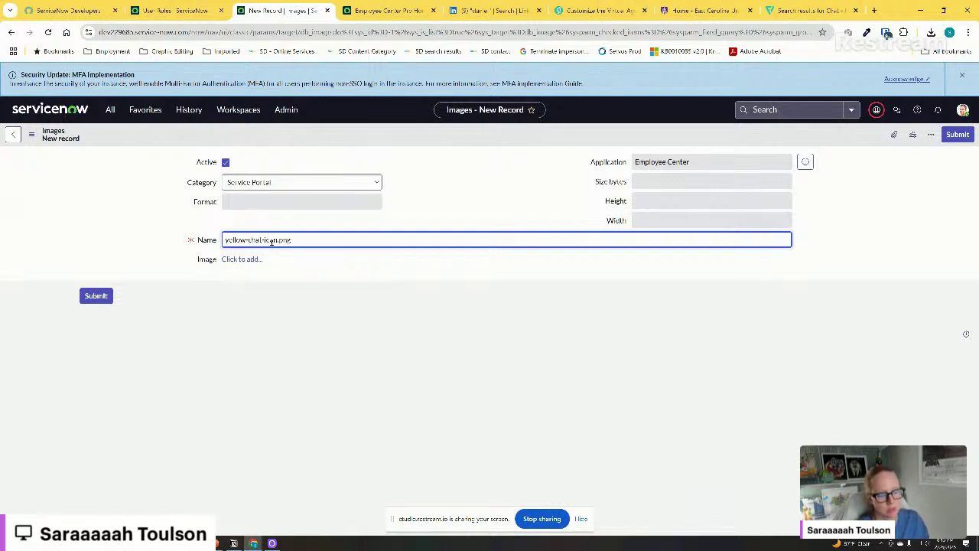
pyautogui.moveTo(277, 242); pyautogui.dragTo(296, 241)
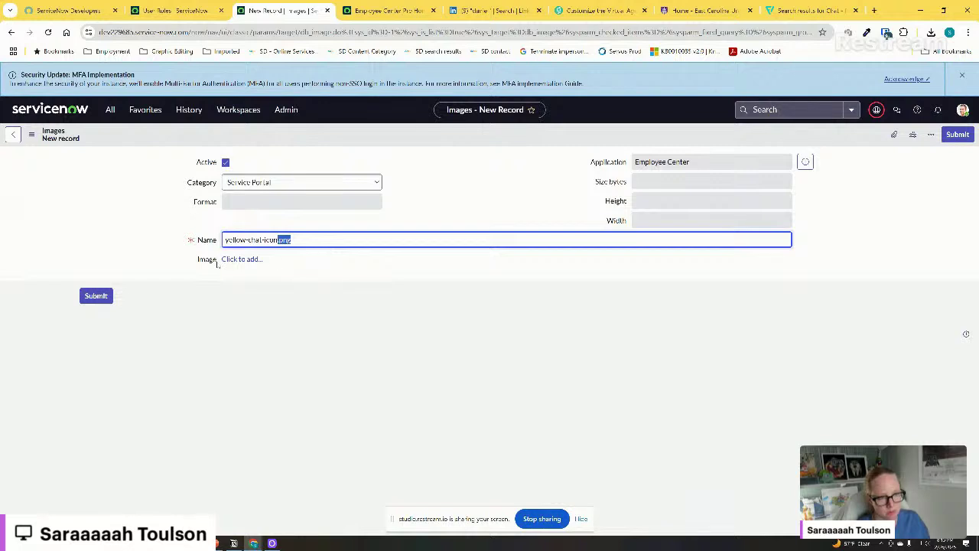
# Upload the yellow "chat" picture from the Downloads folder as the record's image
pyautogui.click(242, 259)
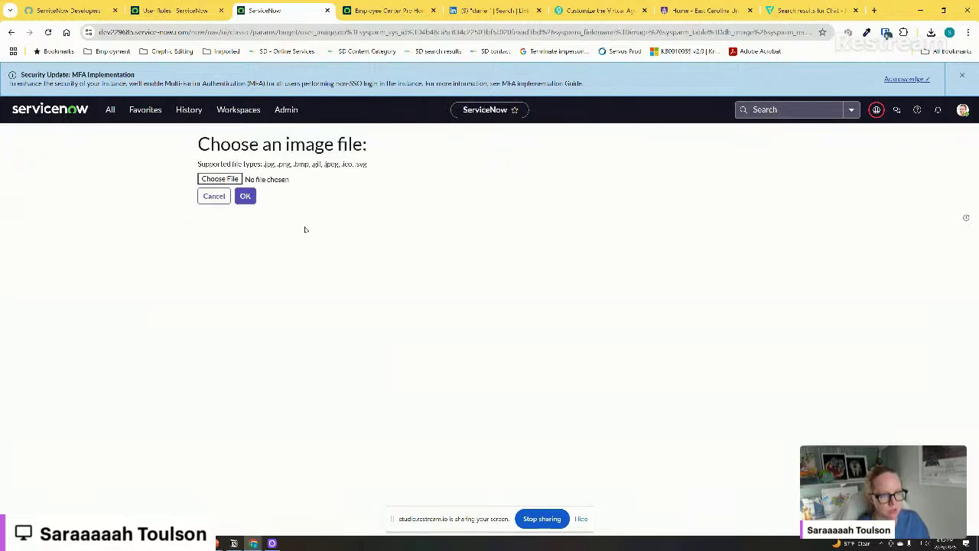
pyautogui.click(234, 178)
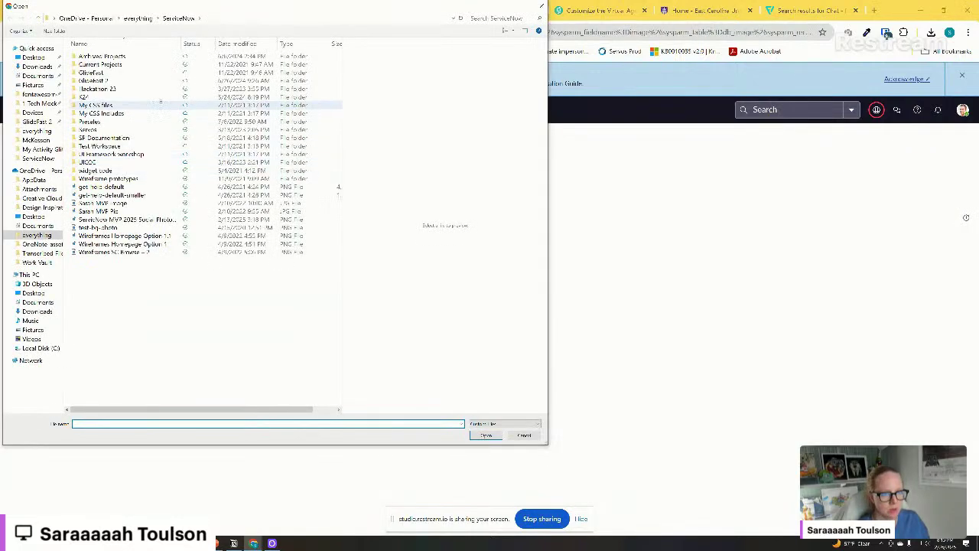
pyautogui.click(38, 68)
pyautogui.click(90, 74)
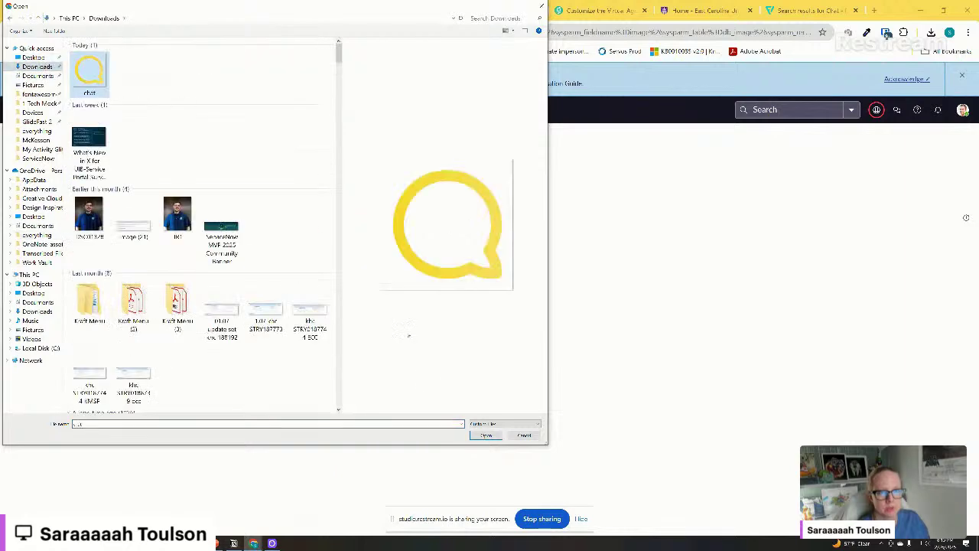
pyautogui.click(486, 434)
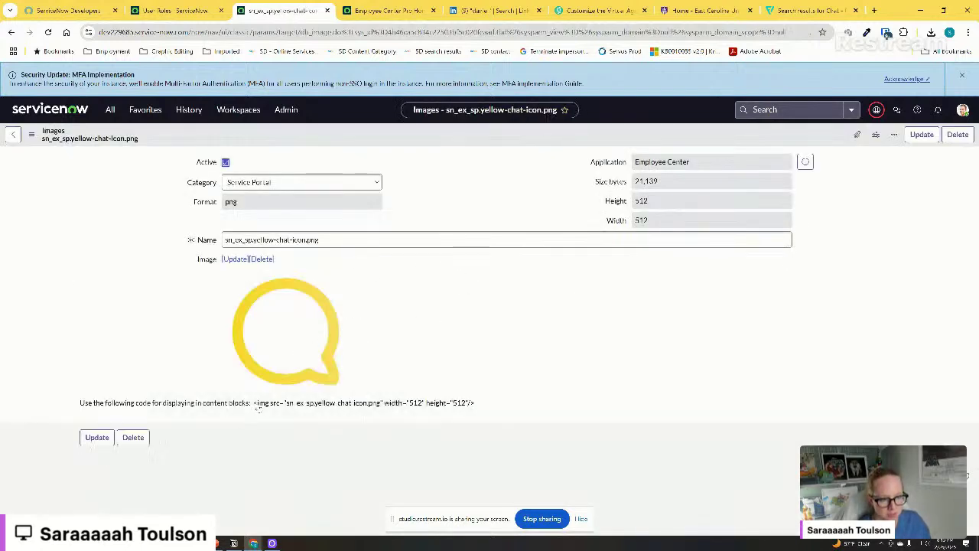
# Copy the saved image record's full name, sn_ex_sp.yellow-chat-icon.png
pyautogui.moveTo(479, 407); pyautogui.dragTo(255, 407)
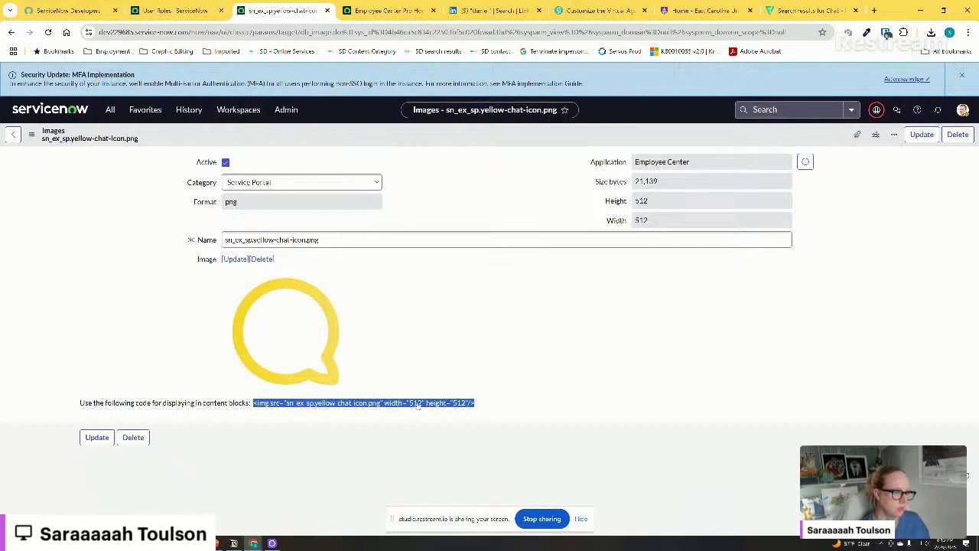
pyautogui.click(518, 417)
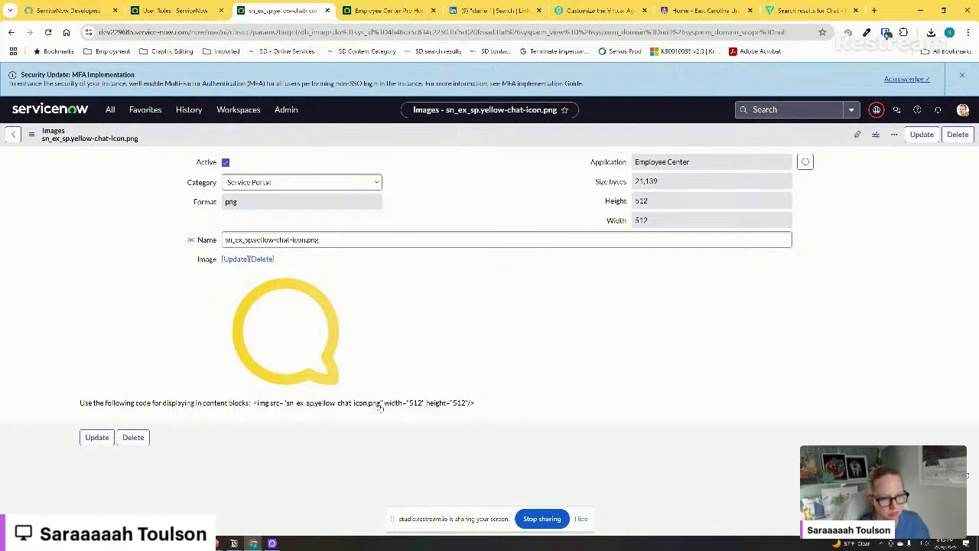
pyautogui.click(334, 239)
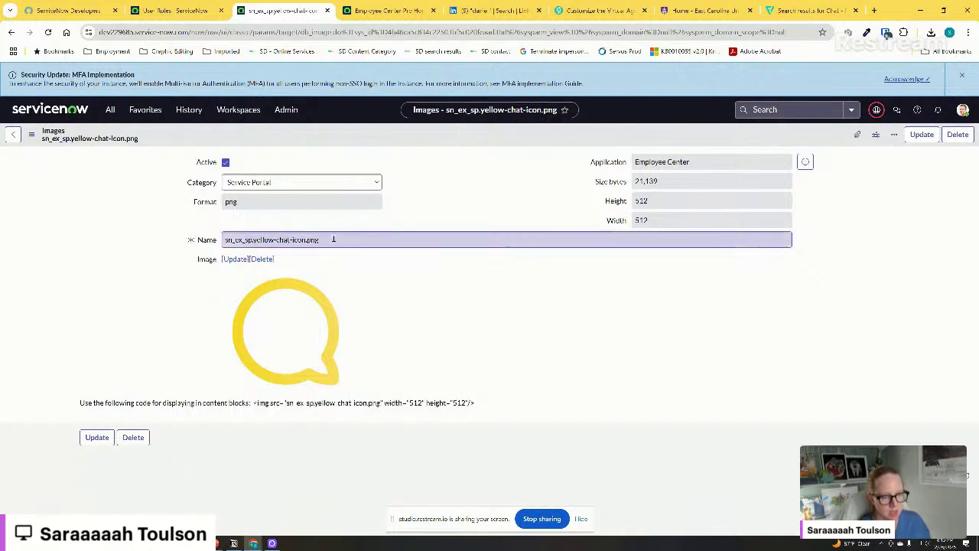
pyautogui.hotkey('ctrl', 'a')
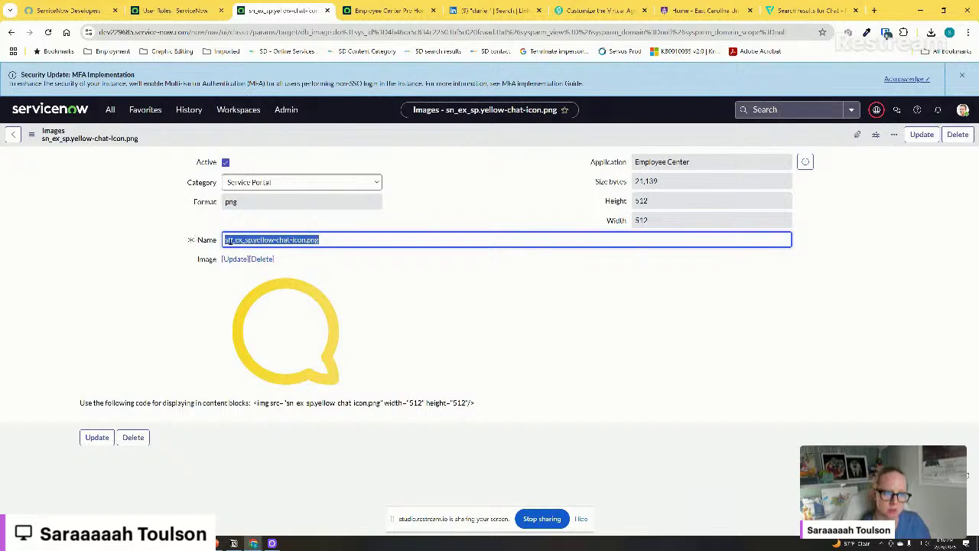
pyautogui.click(252, 240)
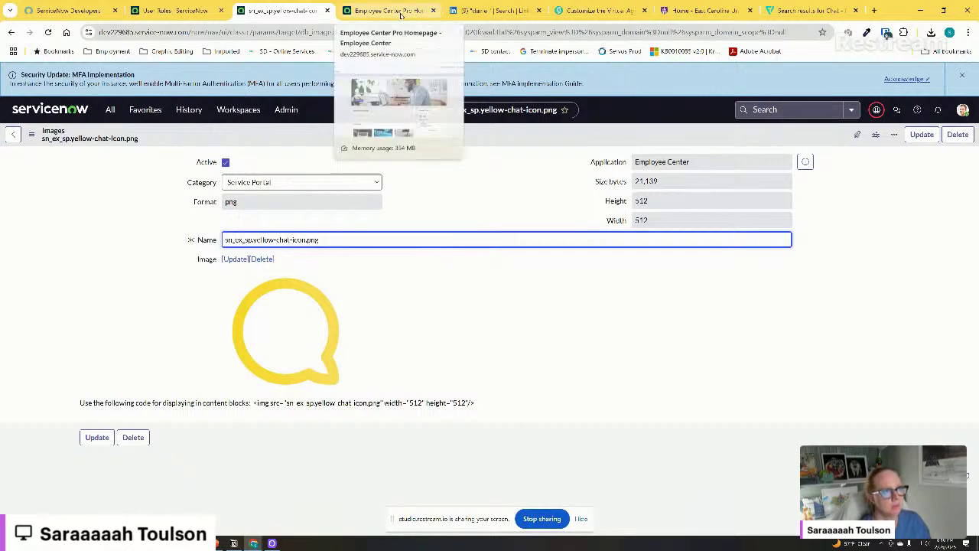
# Reopen the EC Theme from the history and replace your-img.png in $sp-agent-chat-btn-close with sn_ex_sp.yellow-chat-icon.png
pyautogui.click(189, 109)
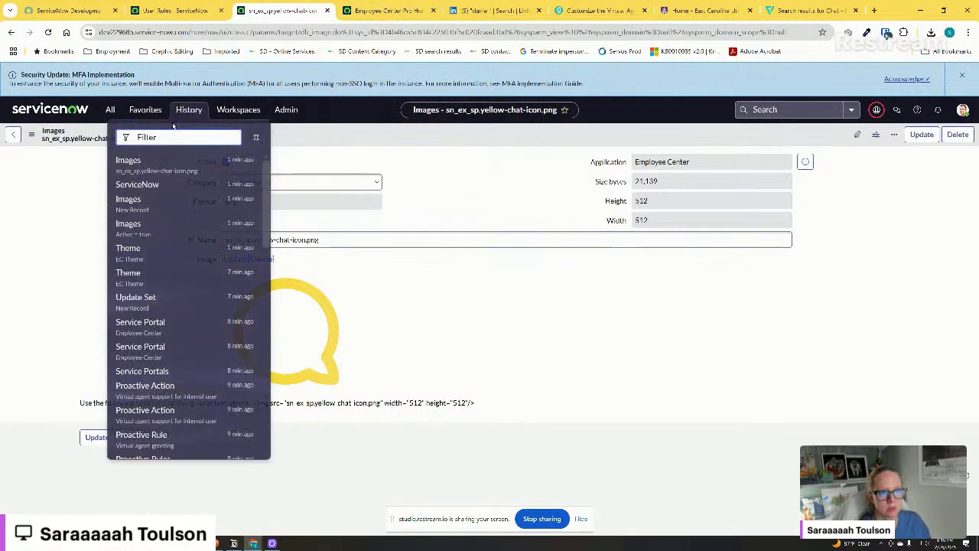
pyautogui.click(176, 252)
pyautogui.scroll(-10, 336, 411)
pyautogui.scroll(-5, 442, 457)
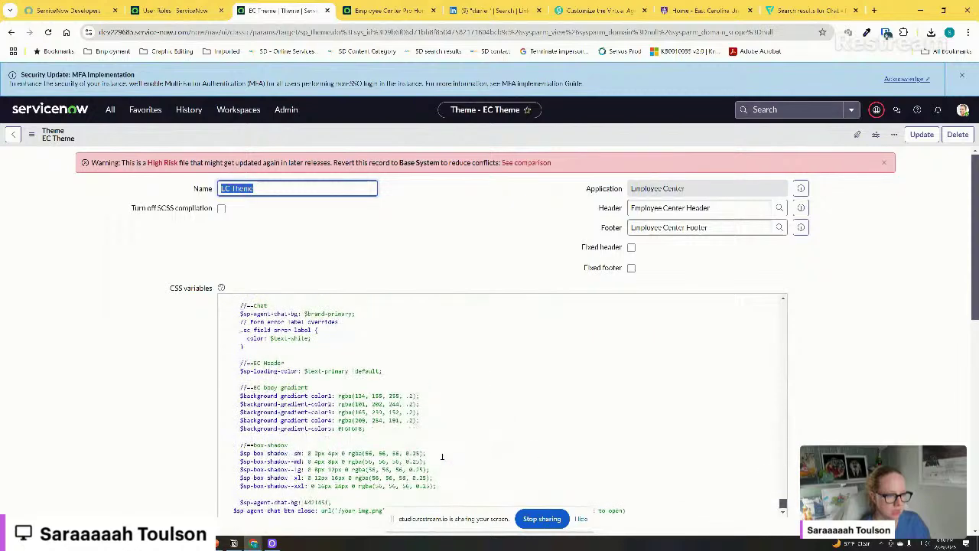
pyautogui.scroll(-2, 444, 451)
pyautogui.moveTo(384, 408); pyautogui.dragTo(340, 409)
pyautogui.write('sn_ex_sp_yellow-chat-icon.png')
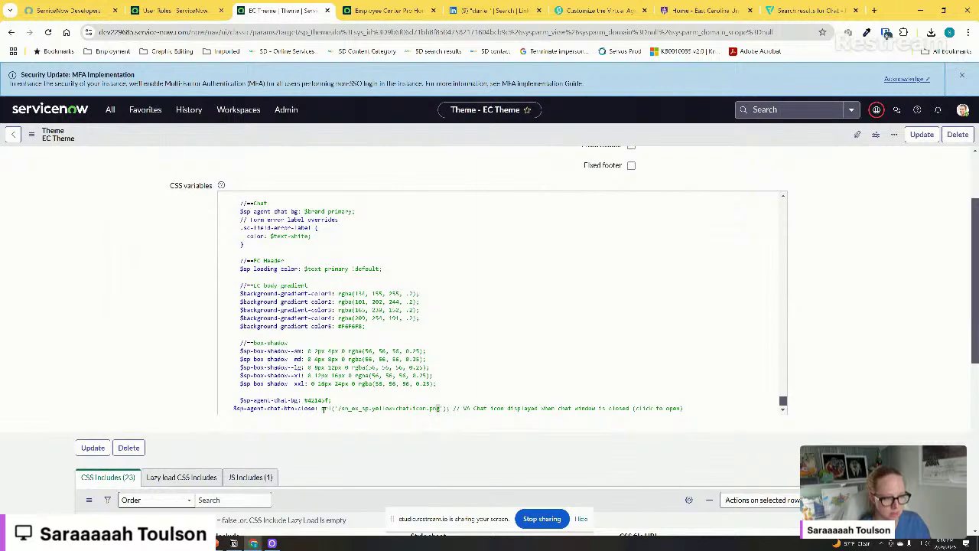
# Check the slash before the image name against the SN Guru article and save the EC Theme record
pyautogui.click(598, 10)
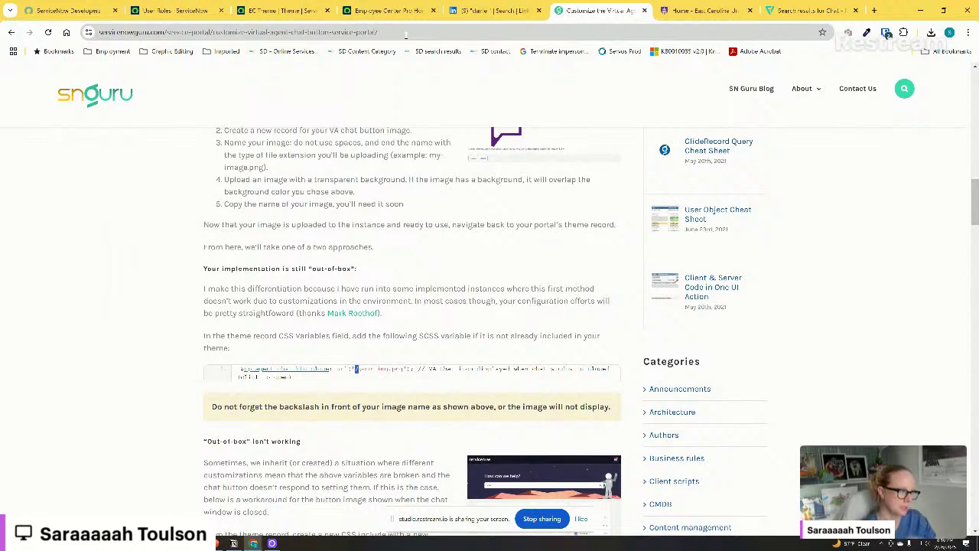
pyautogui.click(261, 9)
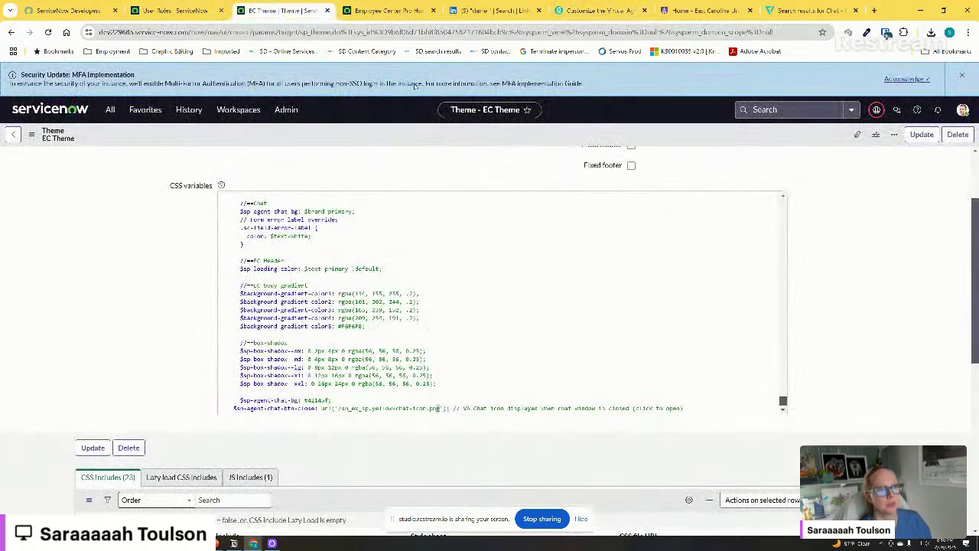
pyautogui.rightClick(452, 149)
pyautogui.click(460, 143)
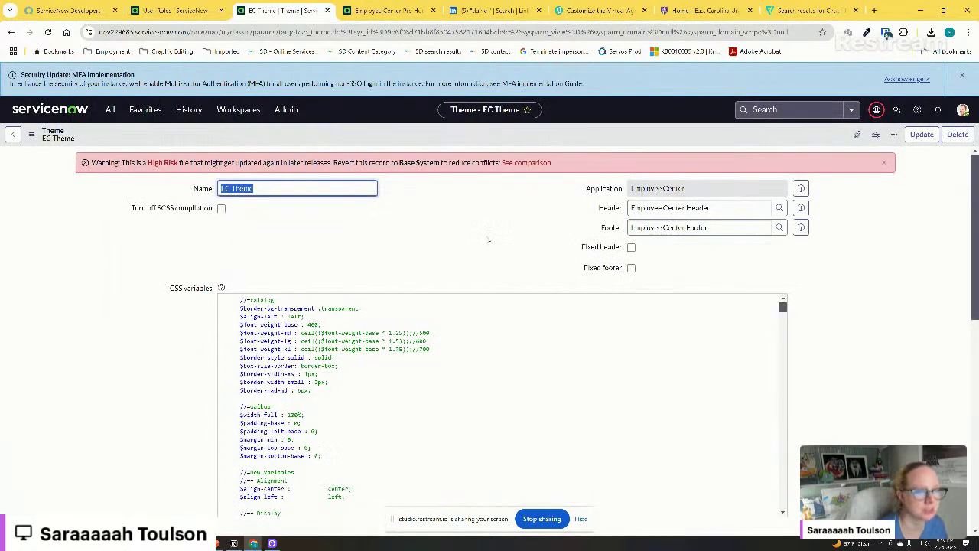
# Reload the Employee Center home page to check the chat button's icon
pyautogui.click(409, 255)
pyautogui.scroll(-3, 306, 306)
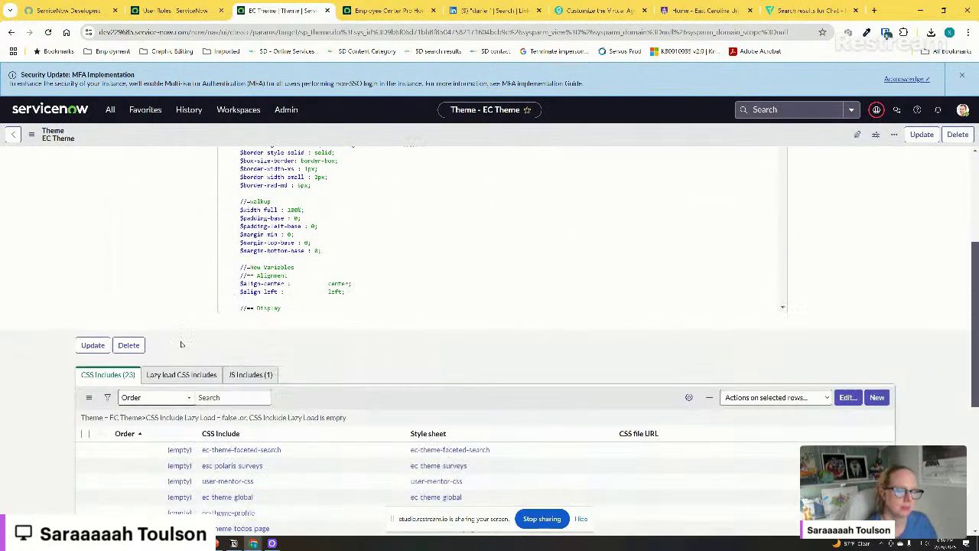
pyautogui.scroll(3, 190, 347)
pyautogui.click(375, 10)
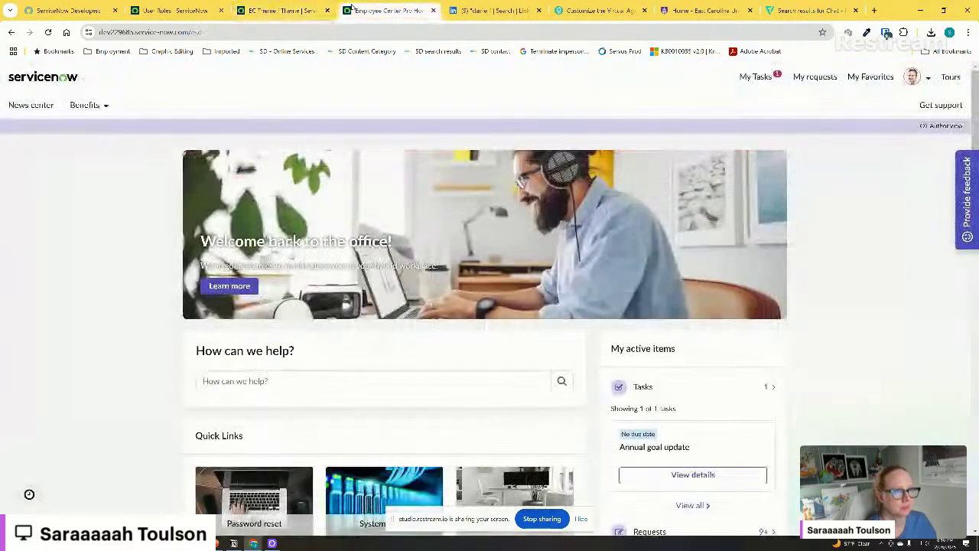
pyautogui.click(47, 32)
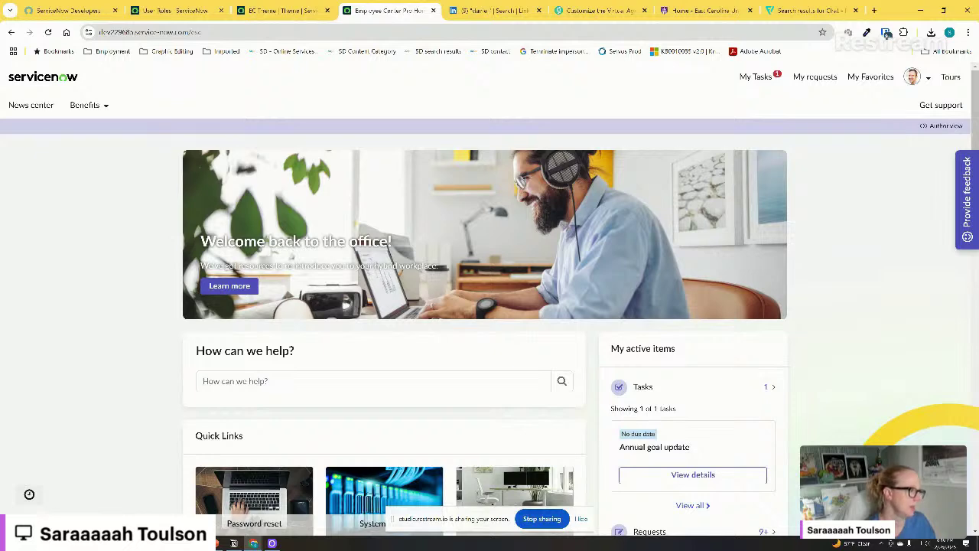
# Read the SN Guru article's "Out-of-box" isn't working section, covering the Virtual Agent Branding stylesheet and its button icon CSS
pyautogui.click(601, 10)
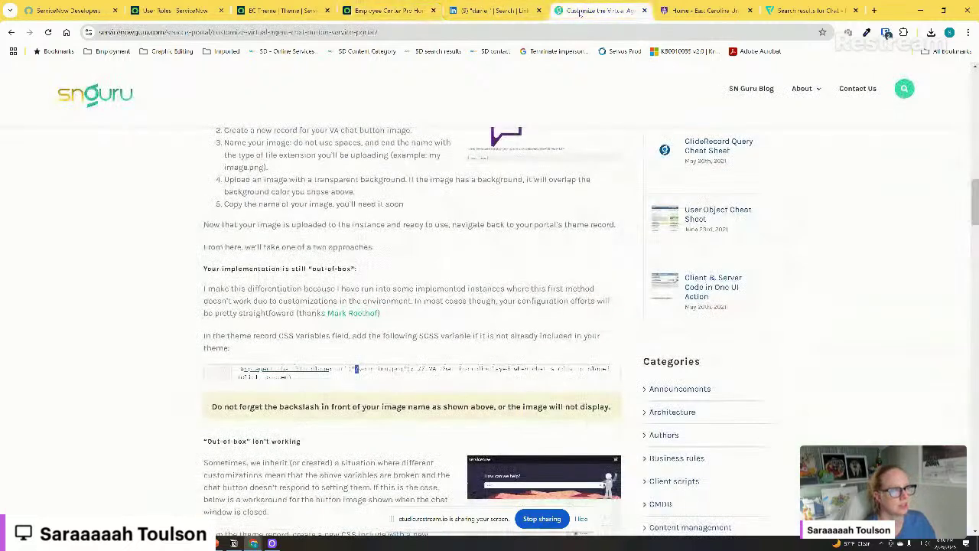
pyautogui.scroll(-3, 337, 245)
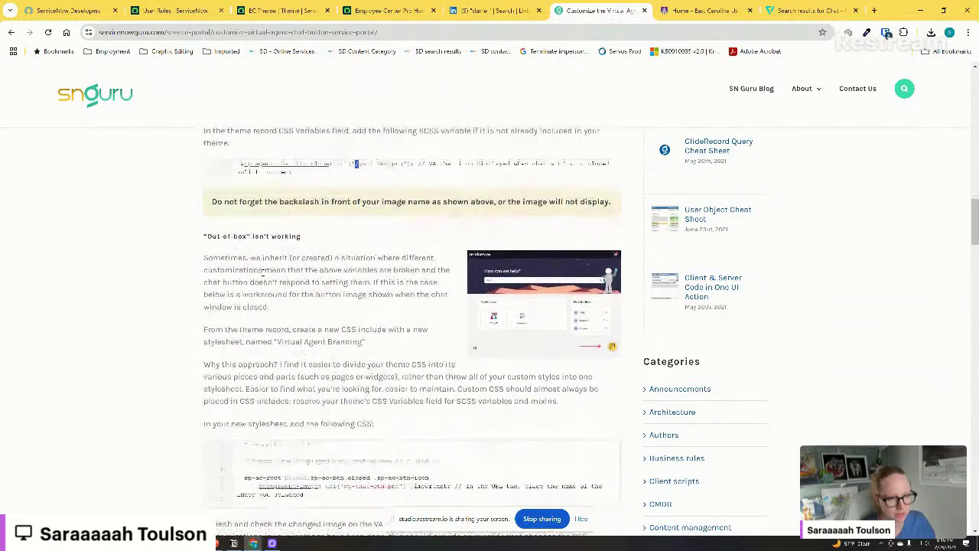
pyautogui.tripleClick(248, 269)
pyautogui.click(303, 354)
pyautogui.scroll(-2, 327, 310)
pyautogui.moveTo(263, 139); pyautogui.dragTo(291, 237)
pyautogui.click(291, 236)
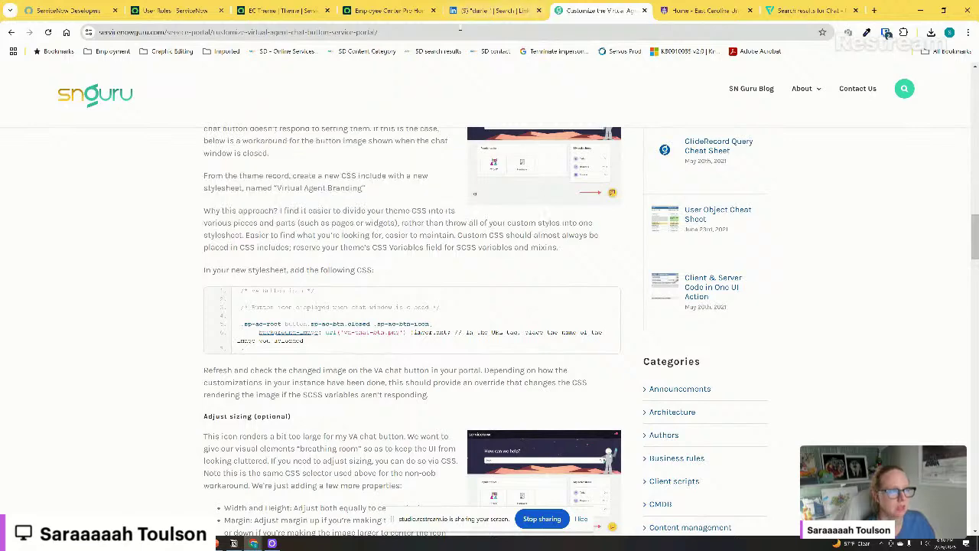
# Impersonate another user on the Employee Center home page to check the chat button, and end the impersonation
pyautogui.click(387, 10)
pyautogui.click(915, 76)
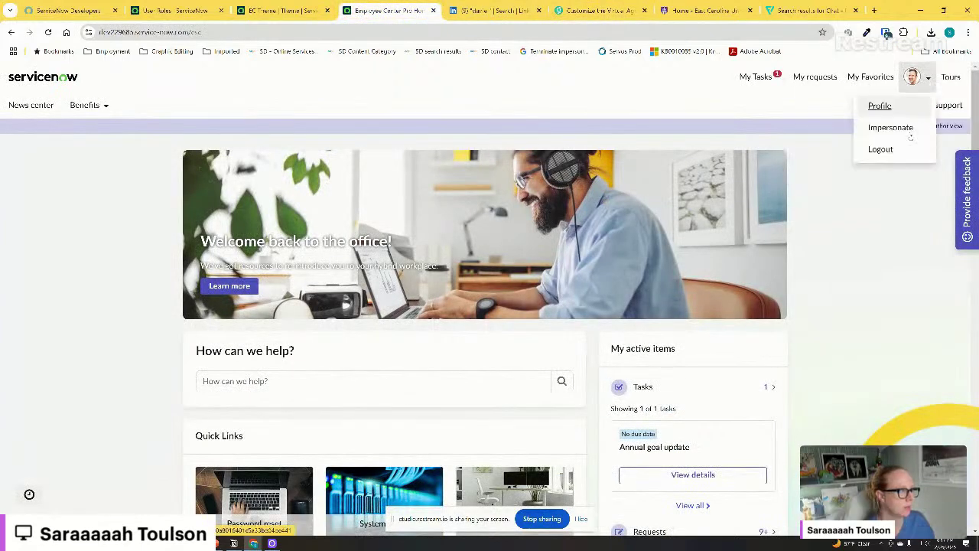
pyautogui.click(890, 127)
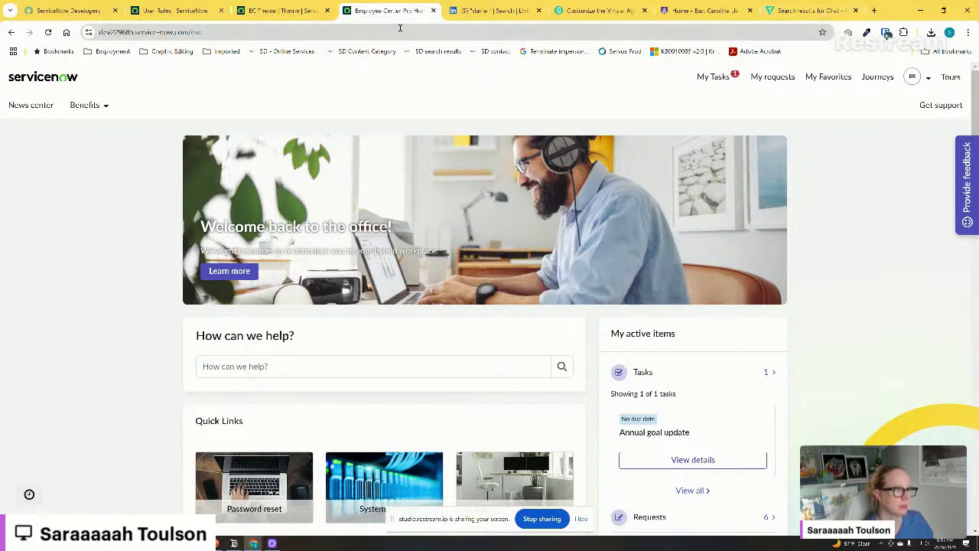
pyautogui.click(915, 76)
pyautogui.click(886, 128)
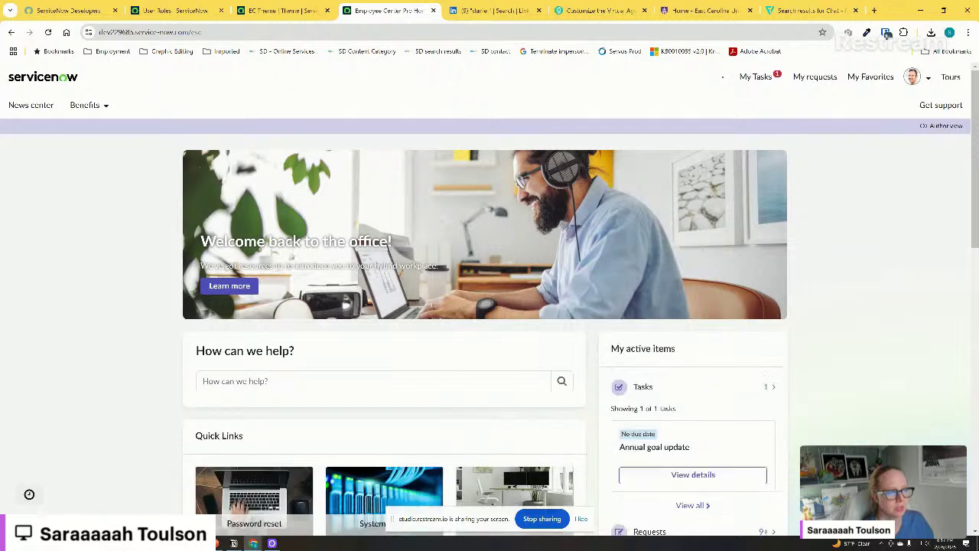
# Review the EC Theme's chat variables and CSS Includes list against the SN Guru article's instructions for a new CSS include
pyautogui.click(261, 11)
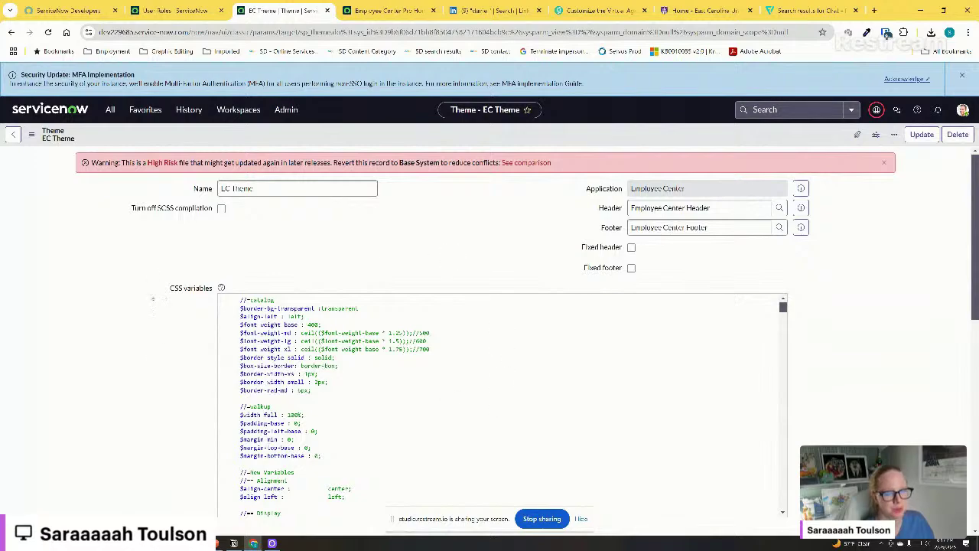
pyautogui.scroll(-5, 191, 400)
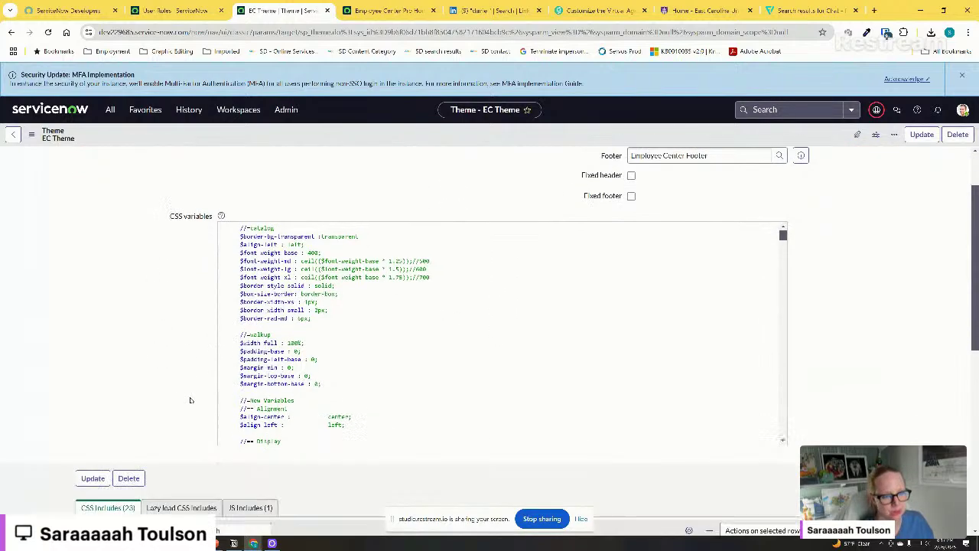
pyautogui.scroll(-10, 455, 258)
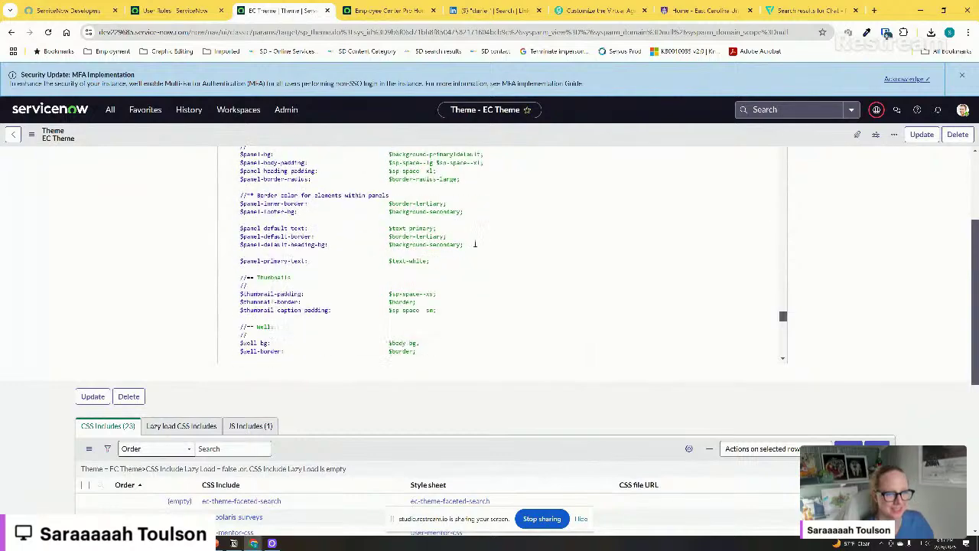
pyautogui.scroll(-5, 40, 306)
pyautogui.scroll(1, 40, 306)
pyautogui.scroll(3, 40, 306)
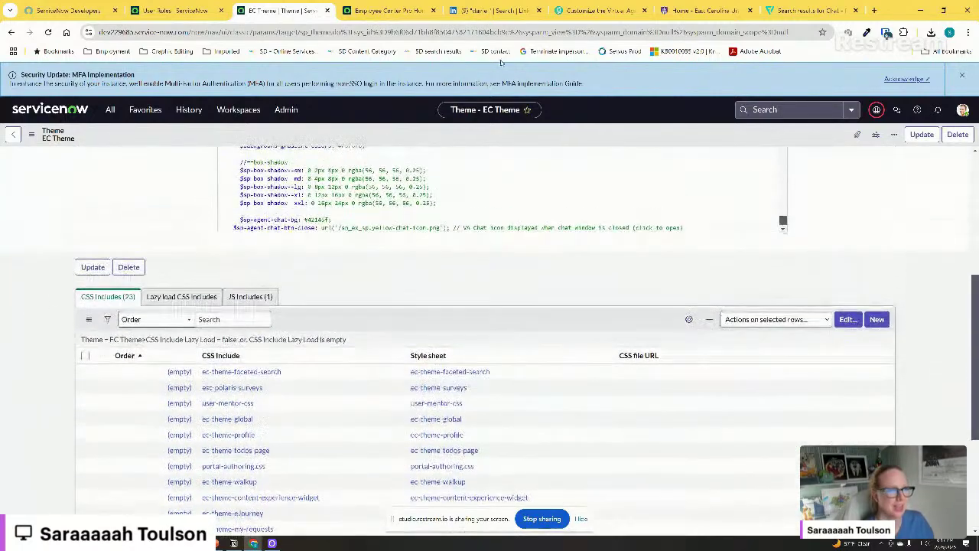
pyautogui.click(596, 11)
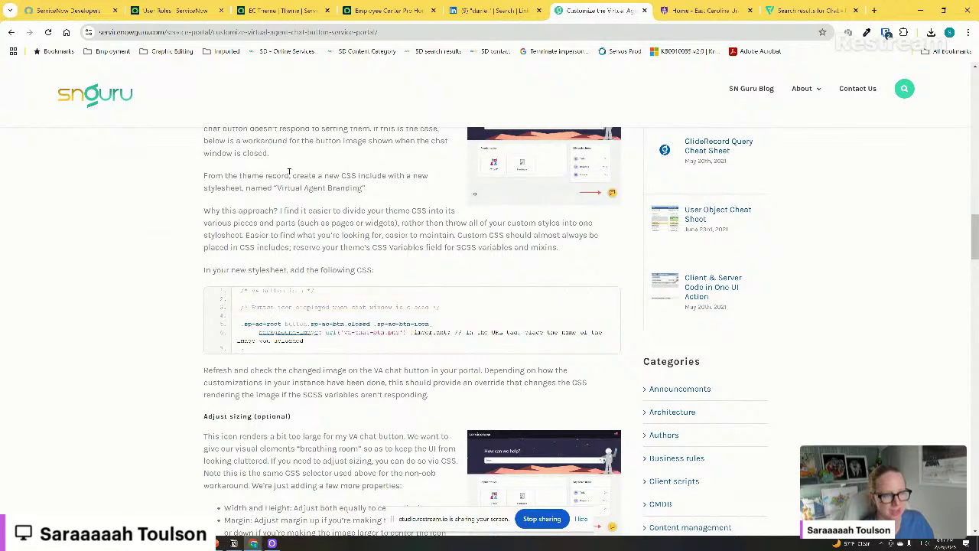
pyautogui.moveTo(224, 188); pyautogui.dragTo(279, 212)
pyautogui.click(279, 211)
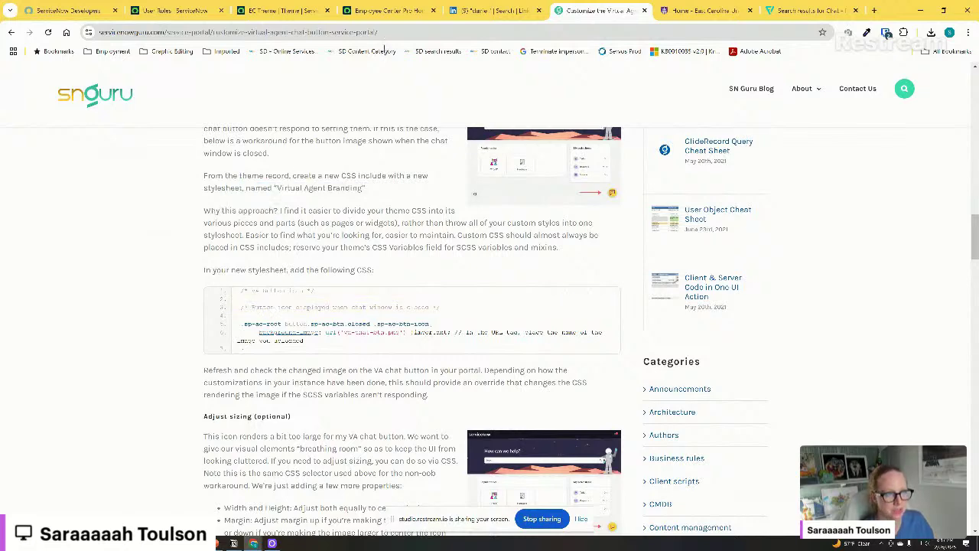
# Examine the EC Theme's CSS variables from the AI Search section down to the chat button settings
pyautogui.click(356, 5)
pyautogui.click(325, 5)
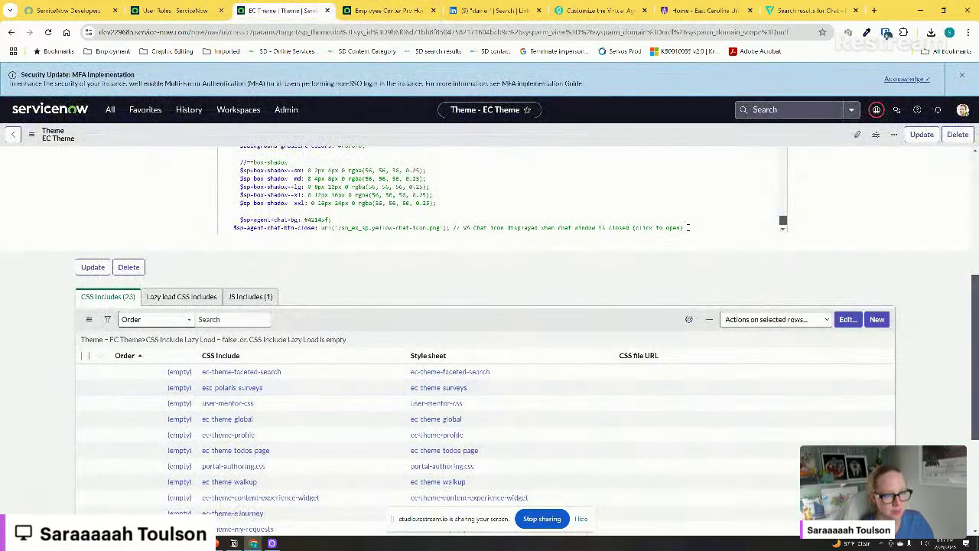
pyautogui.scroll(5, 497, 191)
pyautogui.scroll(3, 197, 219)
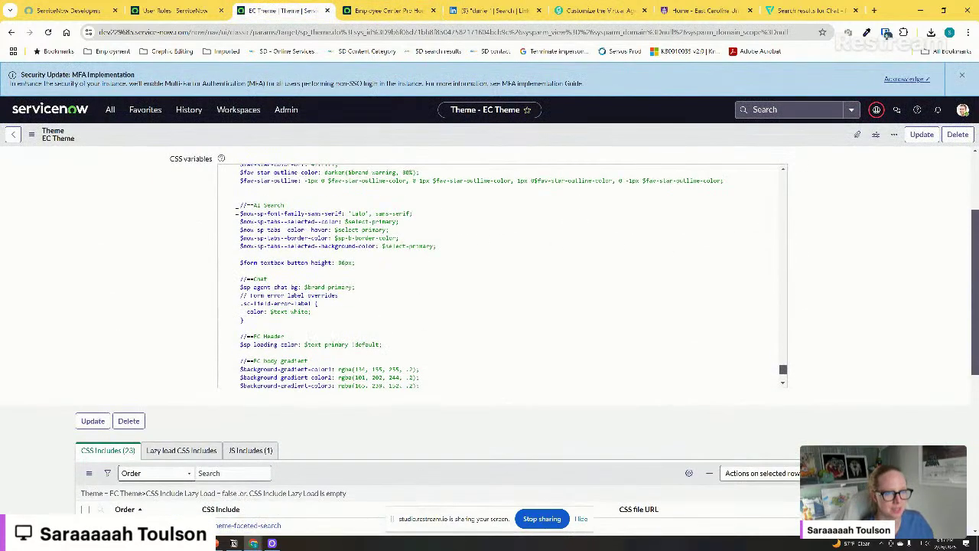
pyautogui.moveTo(170, 160); pyautogui.dragTo(286, 237)
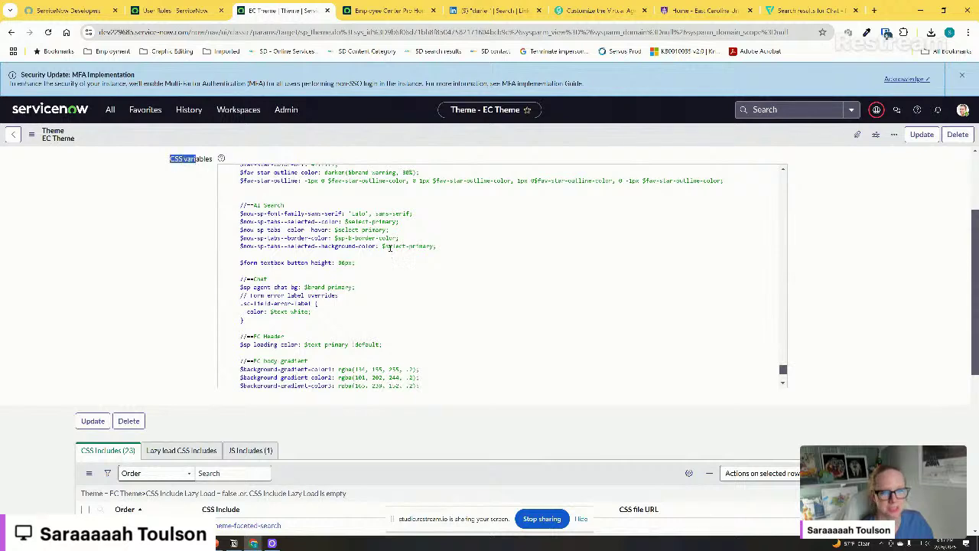
pyautogui.click(468, 361)
pyautogui.scroll(-3, 469, 356)
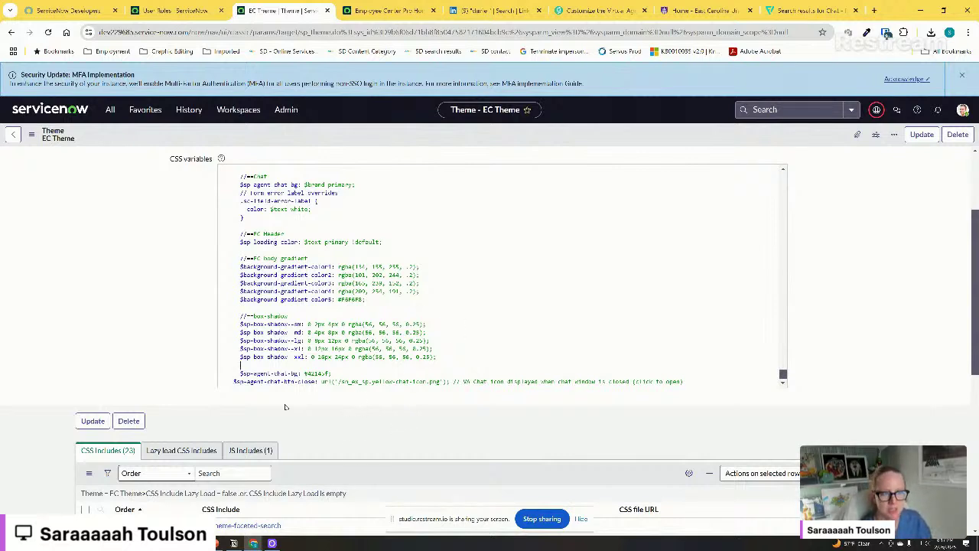
pyautogui.scroll(-1, 413, 432)
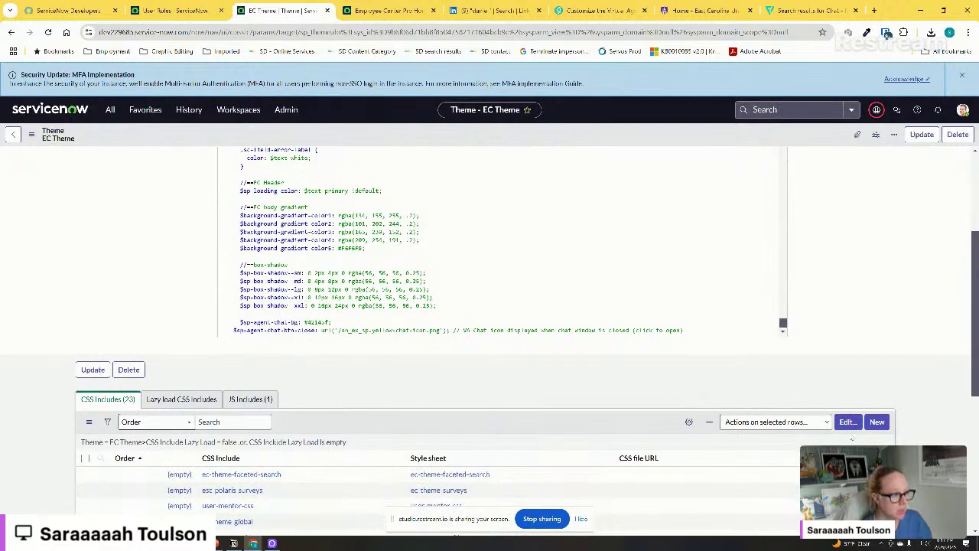
# Start a new CSS include for the EC Theme named Virtual Agent Branding and look up a "va branding" style sheet for it
pyautogui.click(871, 427)
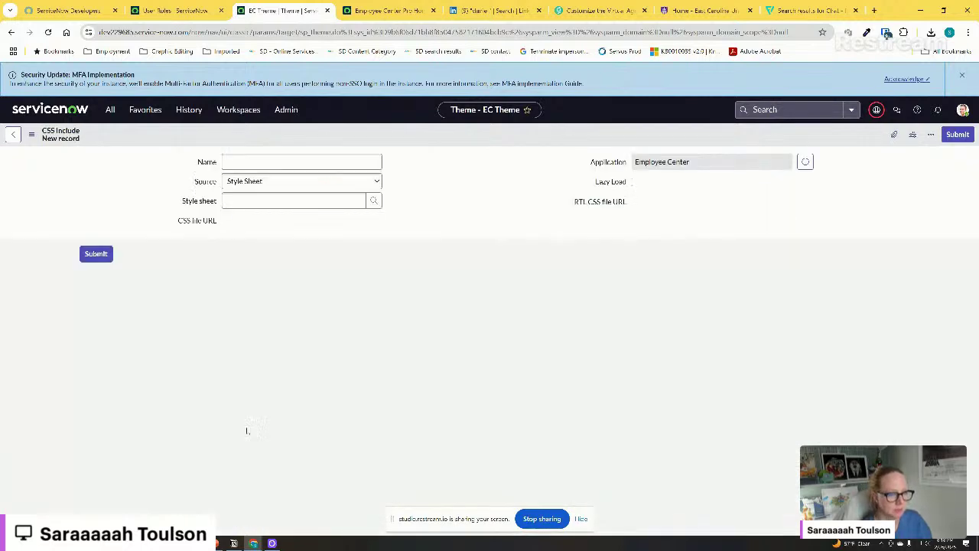
pyautogui.write('Virtual Agent Branding')
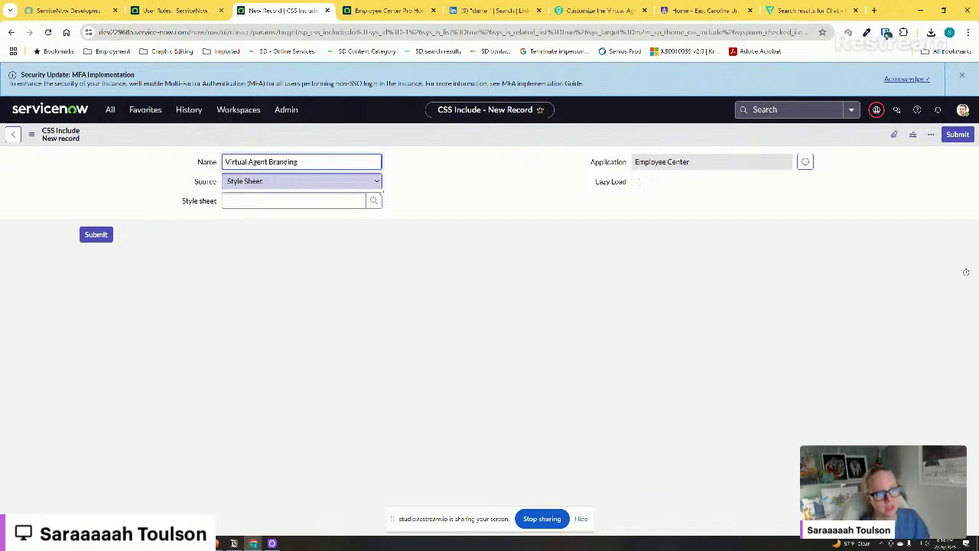
pyautogui.click(373, 200)
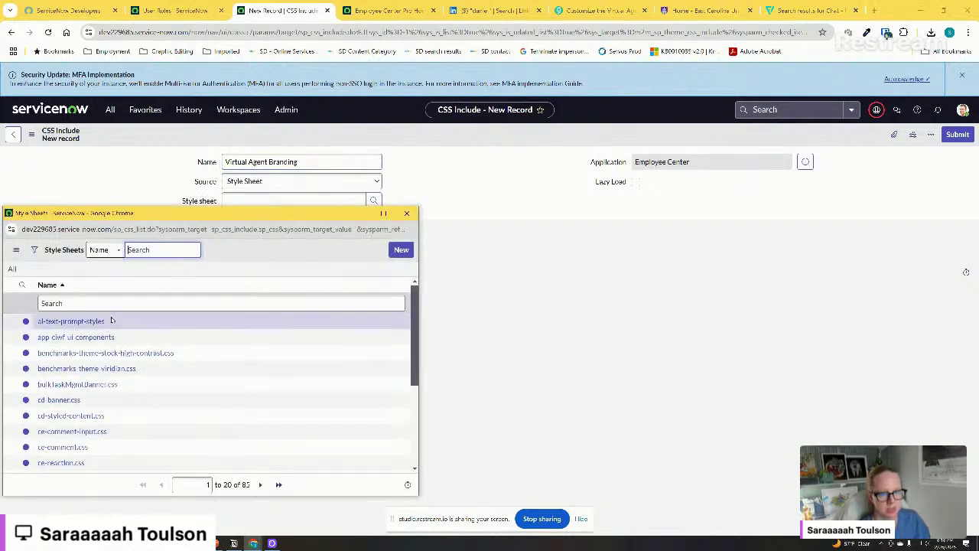
pyautogui.write('va branding')
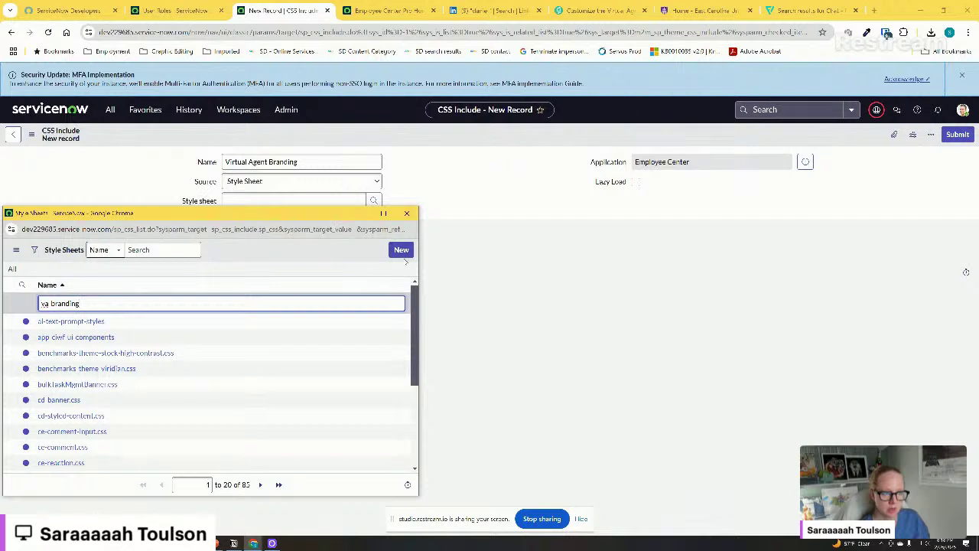
# Create the style sheet va-branding with the placeholder comment "/* something to start because I'm scared it wont save otherwise */" and submit it
pyautogui.click(401, 250)
pyautogui.write('va-branding')
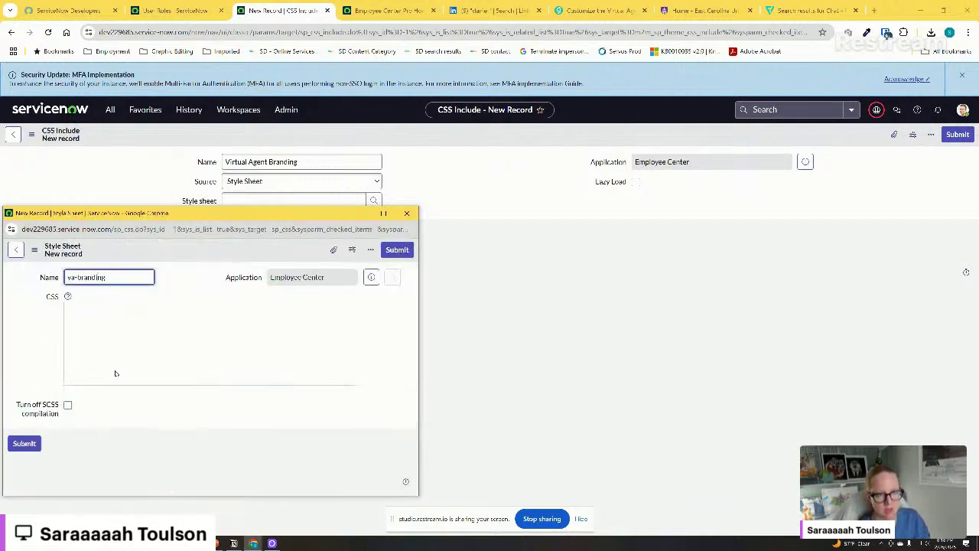
pyautogui.click(114, 365)
pyautogui.write('/* something to start because I')
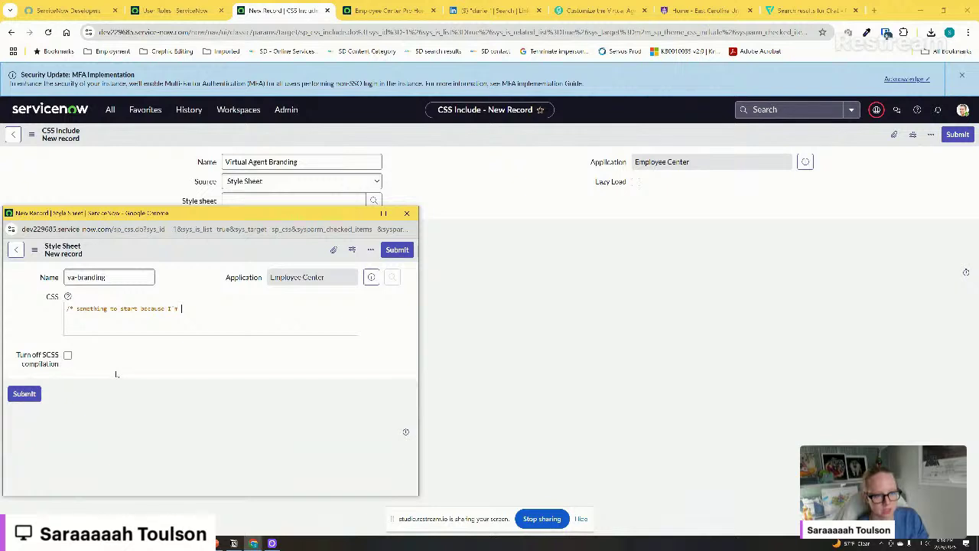
pyautogui.write("'m scared it wo")
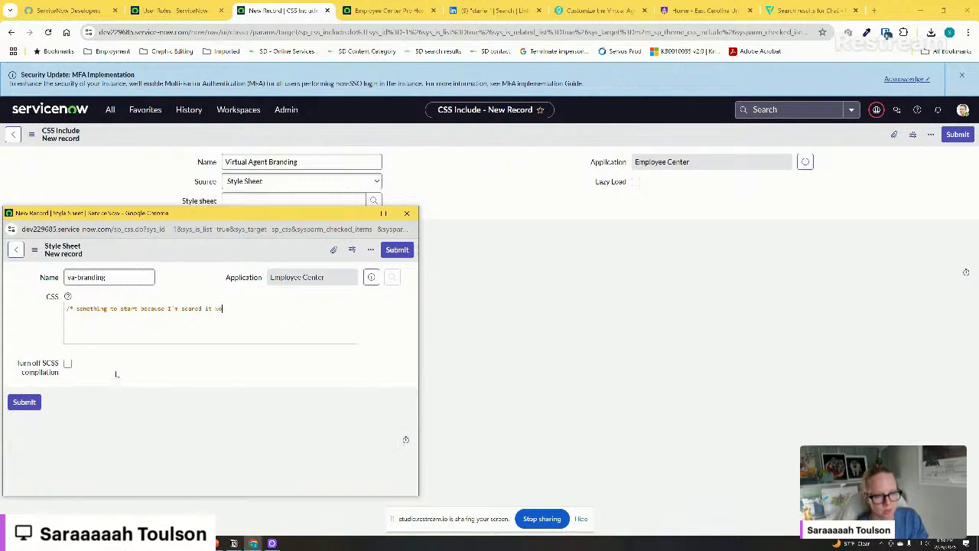
pyautogui.write('nt save otherwise */')
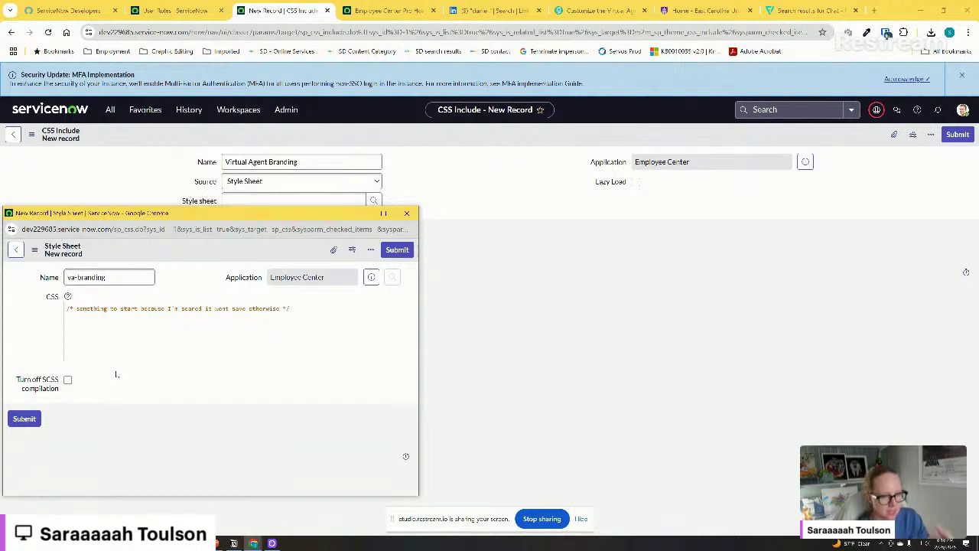
pyautogui.click(24, 419)
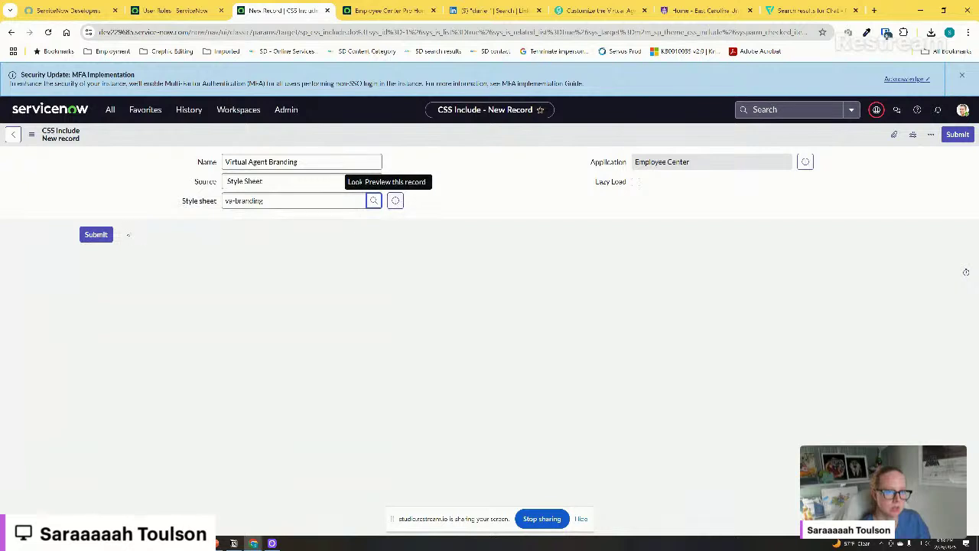
# Save the Virtual Agent Branding CSS include and open its va-branding style sheet record
pyautogui.rightClick(208, 139)
pyautogui.click(219, 143)
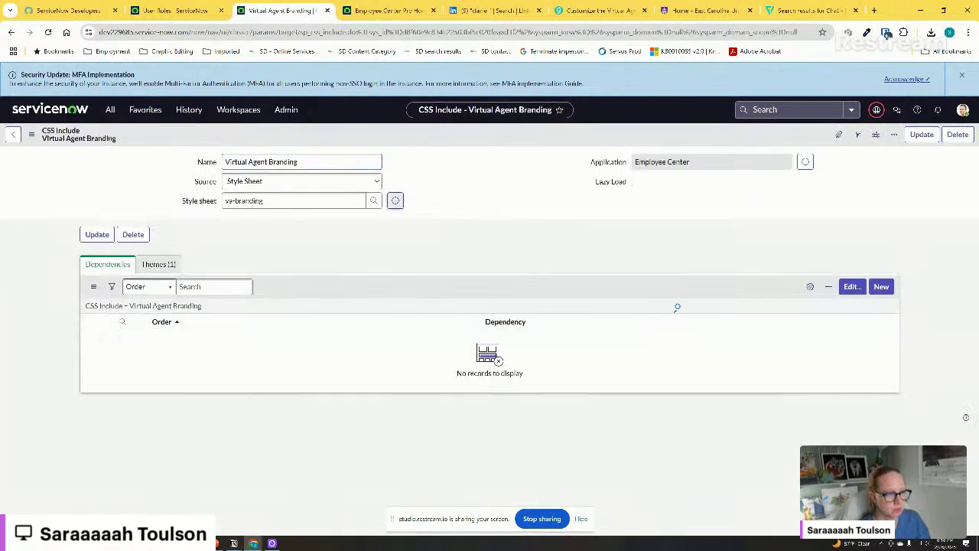
pyautogui.click(576, 228)
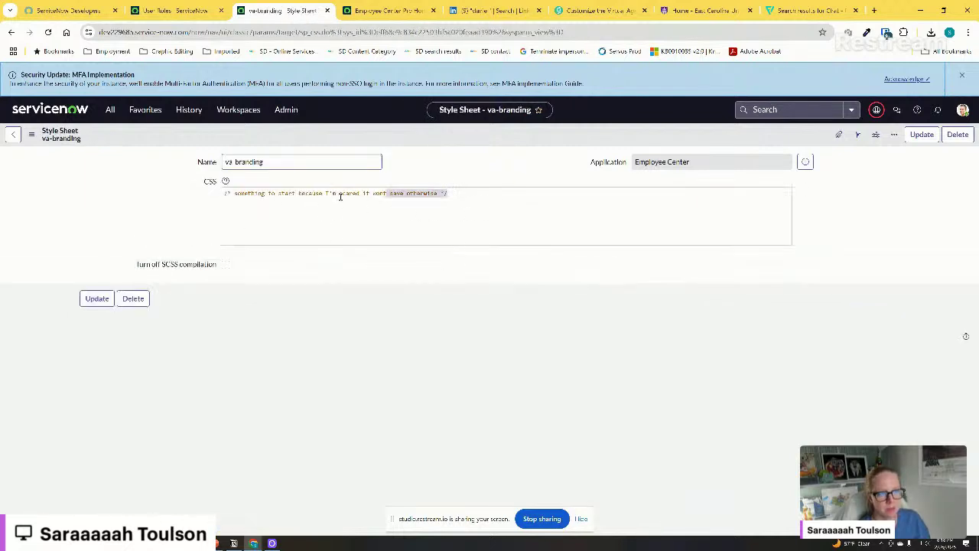
# Replace the placeholder comment in the va-branding CSS with "/*Virtual Agent Branding */" and start a new line below it
pyautogui.click(218, 192)
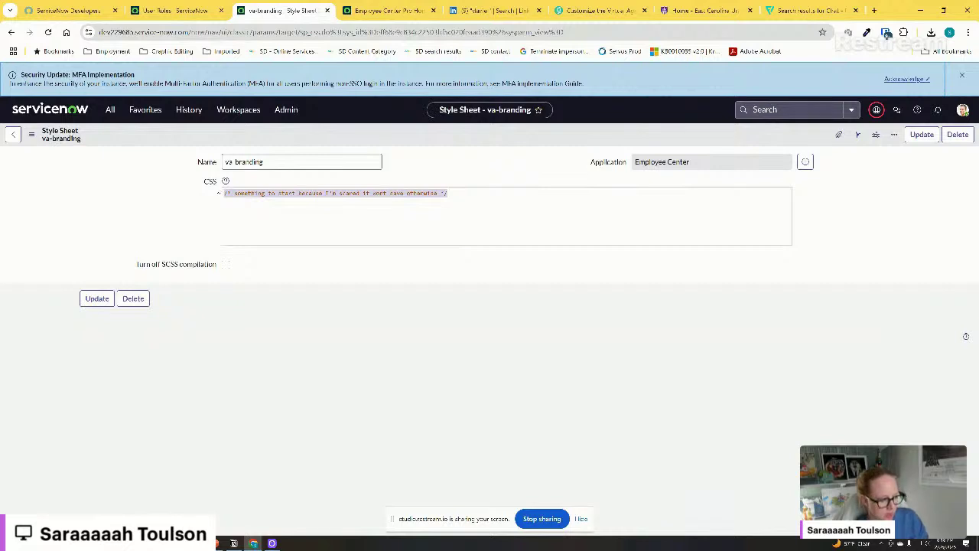
pyautogui.press('BackSpace')
pyautogui.write('/*')
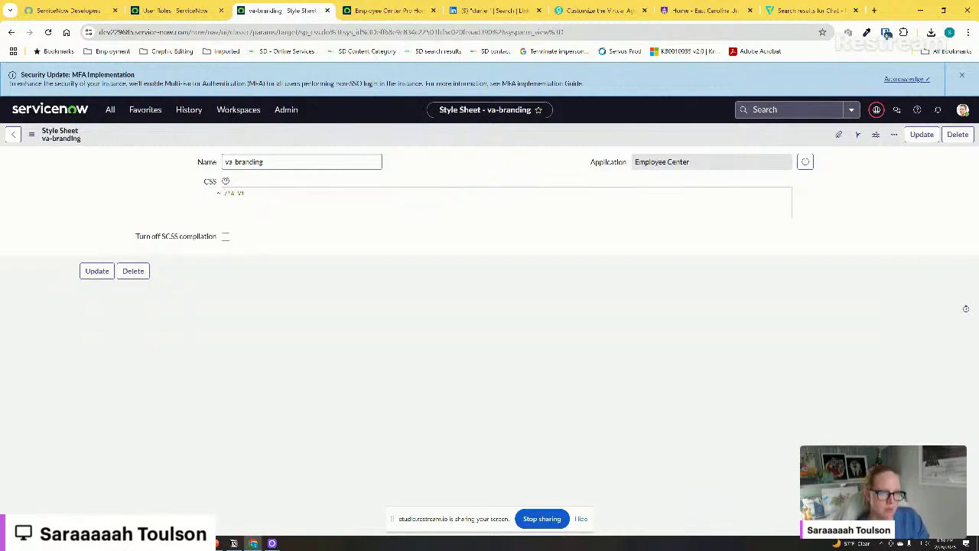
pyautogui.write('Virtual')
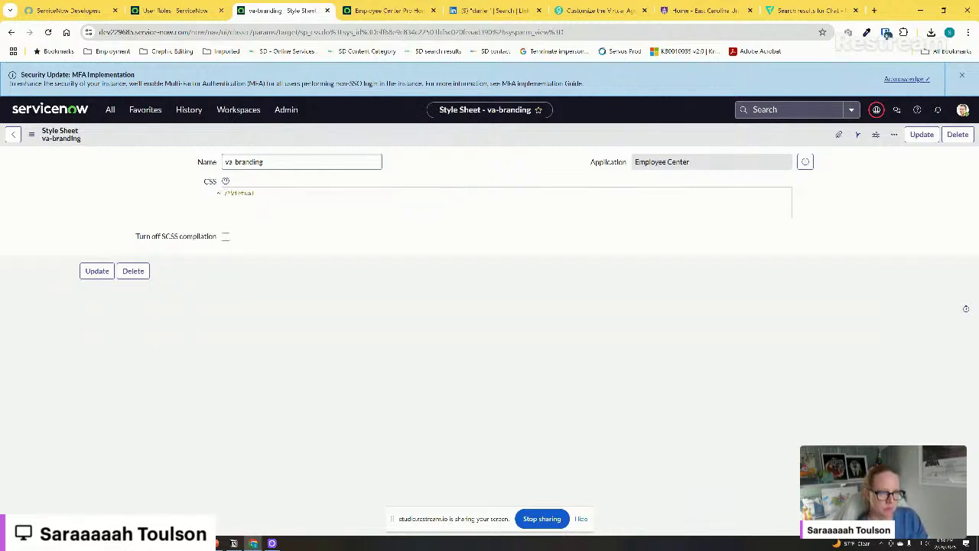
pyautogui.write(' Agent Branding')
pyautogui.press('Return')
pyautogui.press('BackSpace')
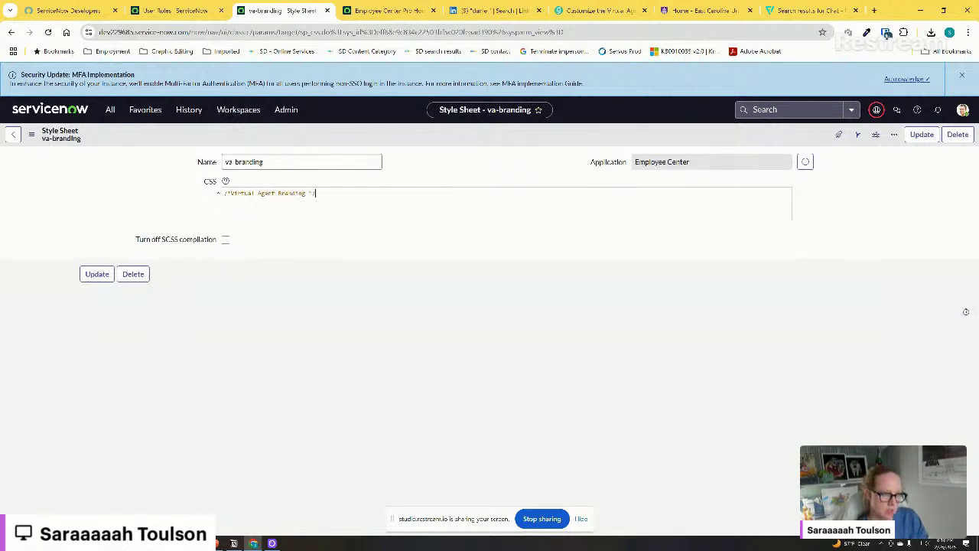
pyautogui.press('Return')
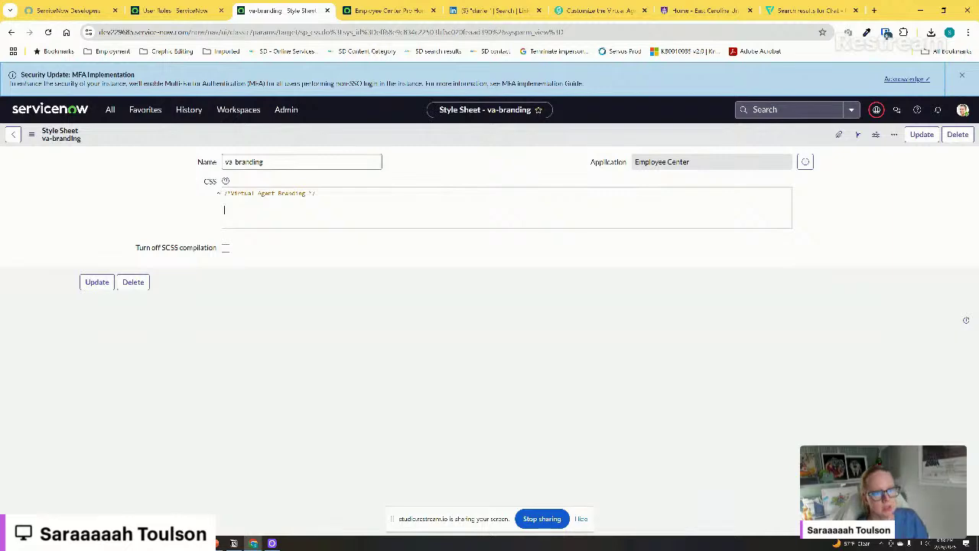
# Copy the SN Guru article's closed-chat button icon CSS into the va-branding style sheet below the heading comment and save the record
pyautogui.click(593, 10)
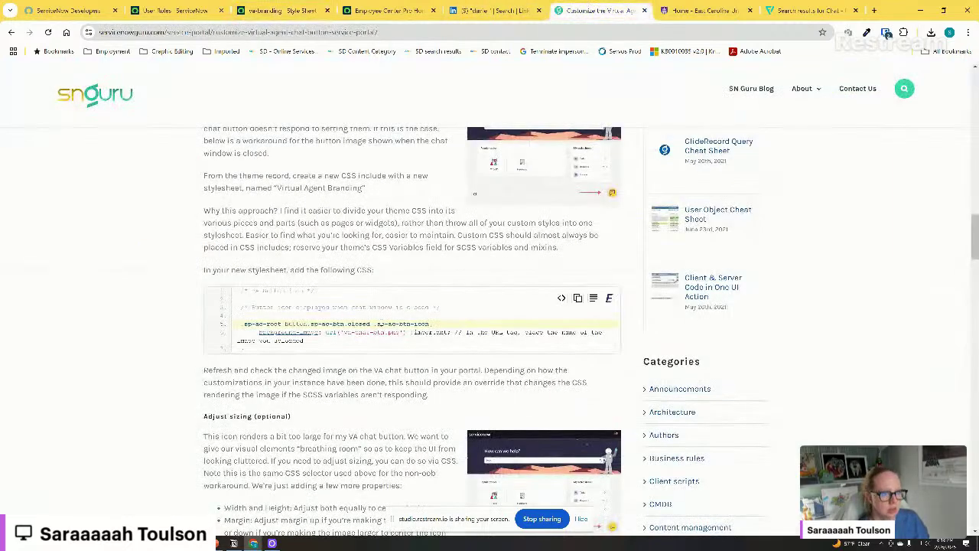
pyautogui.moveTo(242, 307); pyautogui.dragTo(277, 353)
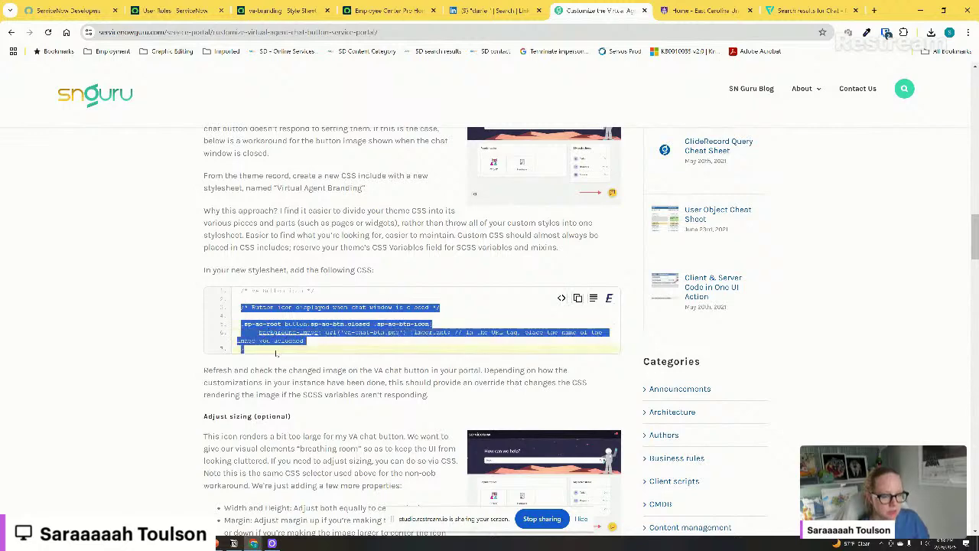
pyautogui.click(294, 11)
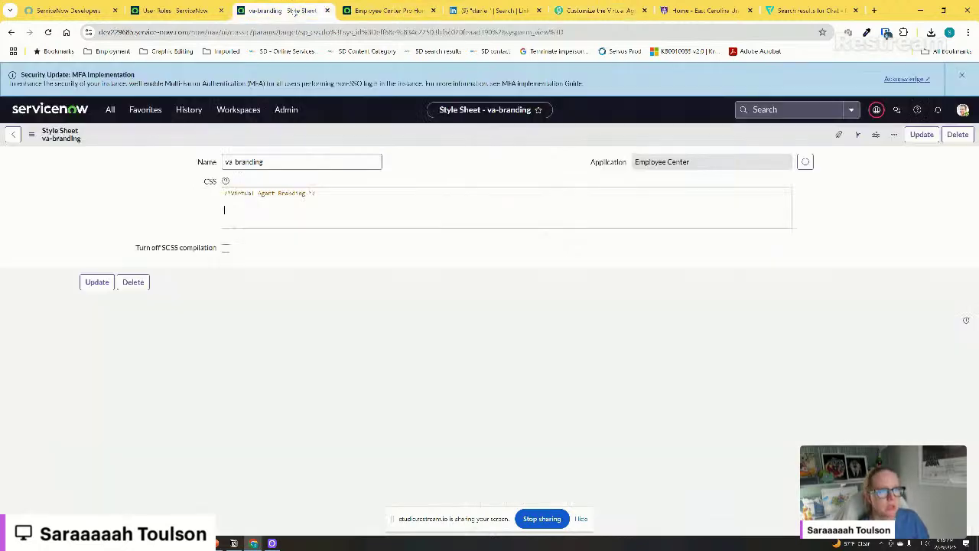
pyautogui.click(267, 218)
pyautogui.write("/* Button icon displayed when chat window is closed */ .sn-ac-root button.sn-ac-btn.closed .sn-ac-btn-icon{     background-image: url('va-chat-btn.png') !important; // In the URL tag, place the name of the image you uploaded }")
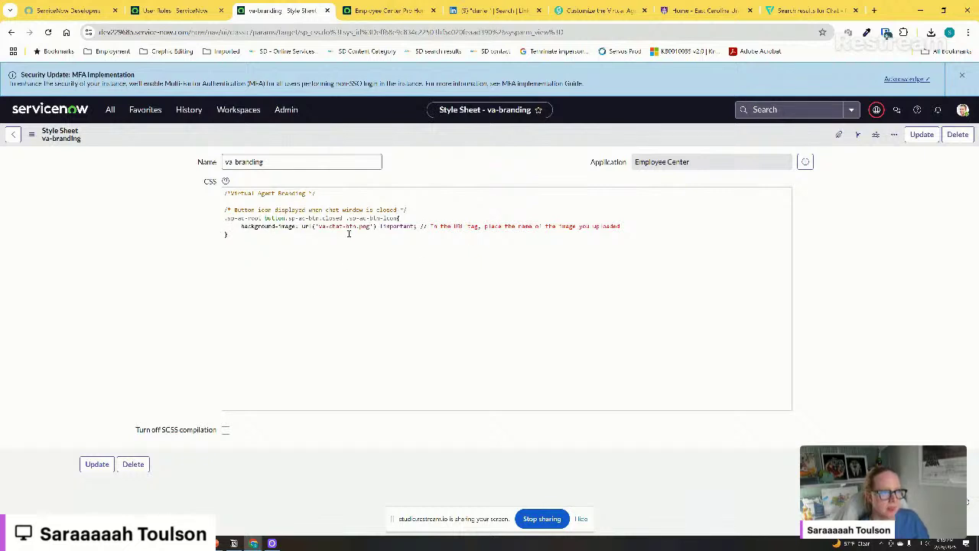
pyautogui.rightClick(391, 140)
pyautogui.click(402, 145)
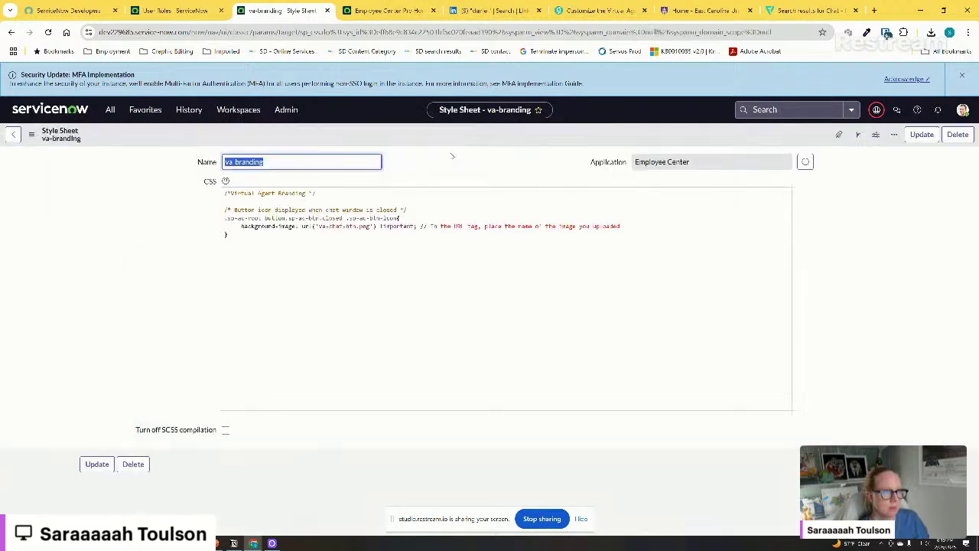
# Open the EC Theme record and select the image file name in the $sp-agent-chat-btn-close variable
pyautogui.click(188, 109)
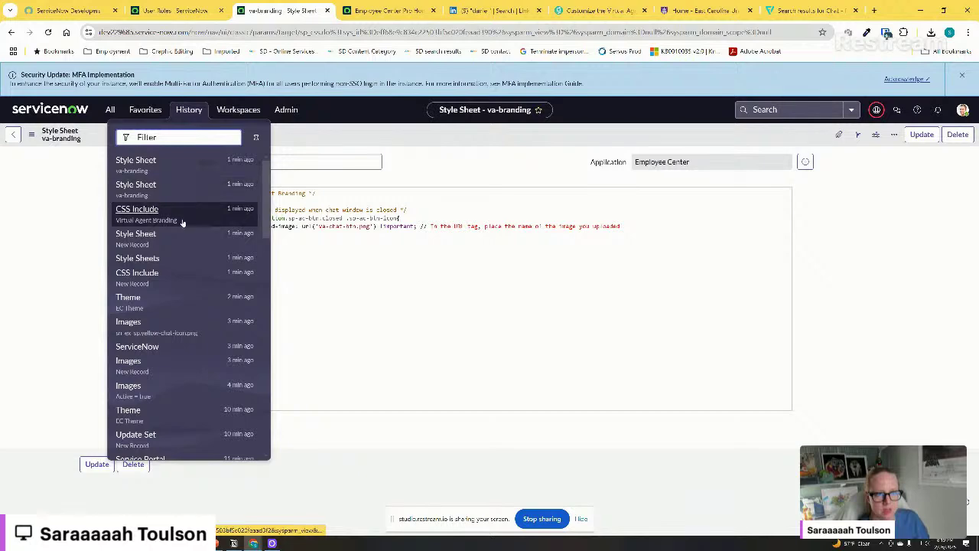
pyautogui.click(186, 304)
pyautogui.scroll(-10, 340, 357)
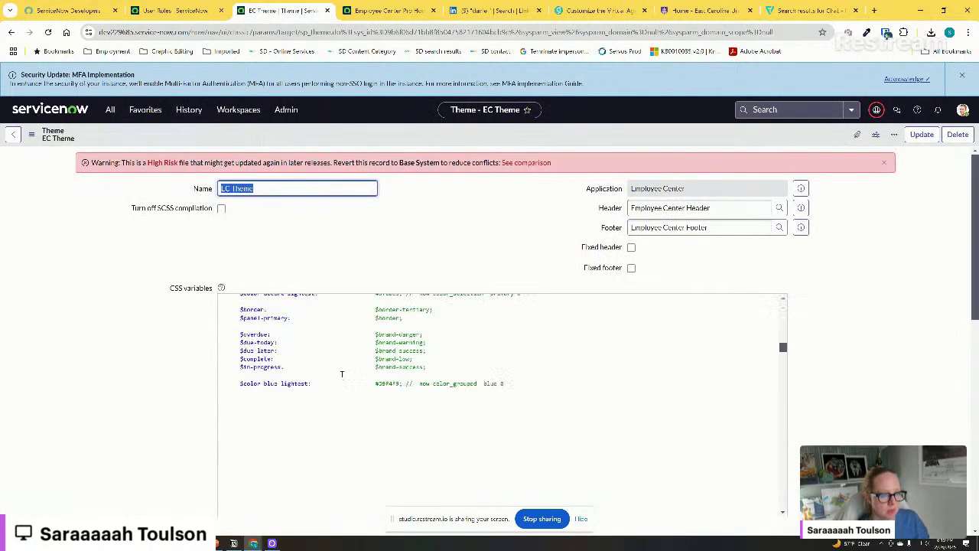
pyautogui.scroll(-15, 140, 367)
pyautogui.scroll(8, 140, 366)
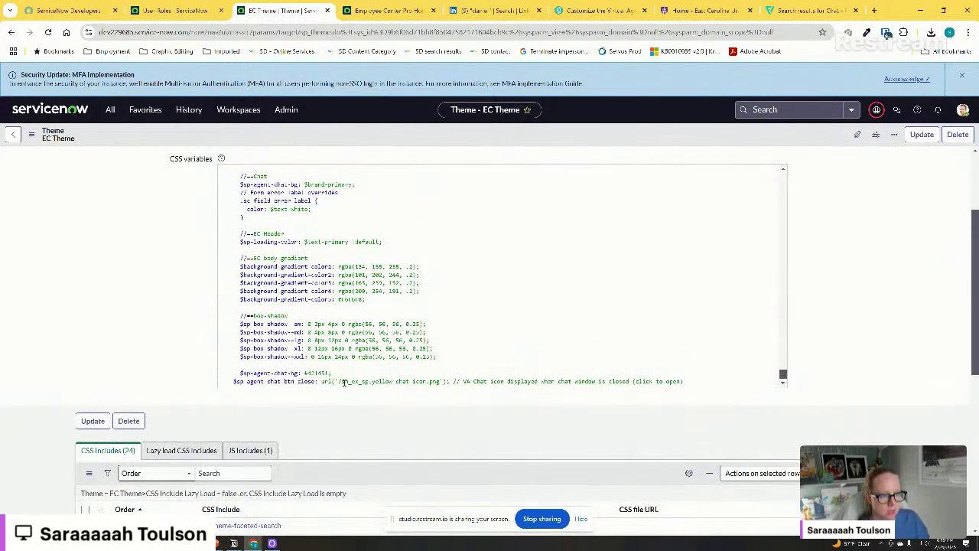
pyautogui.moveTo(341, 381); pyautogui.dragTo(441, 380)
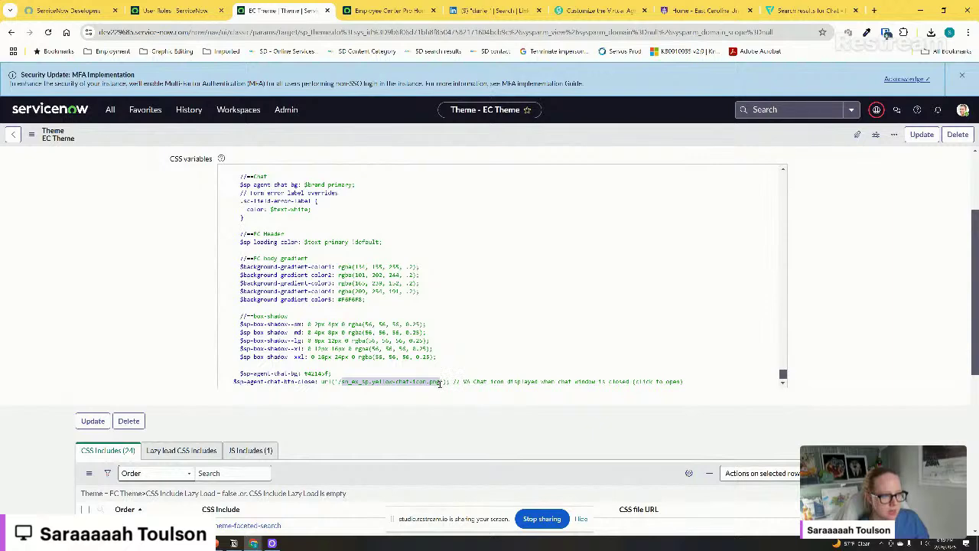
# Copy the width, height and margin lines from the SN Guru article's optional sizing section and return to the EC Theme record
pyautogui.click(601, 10)
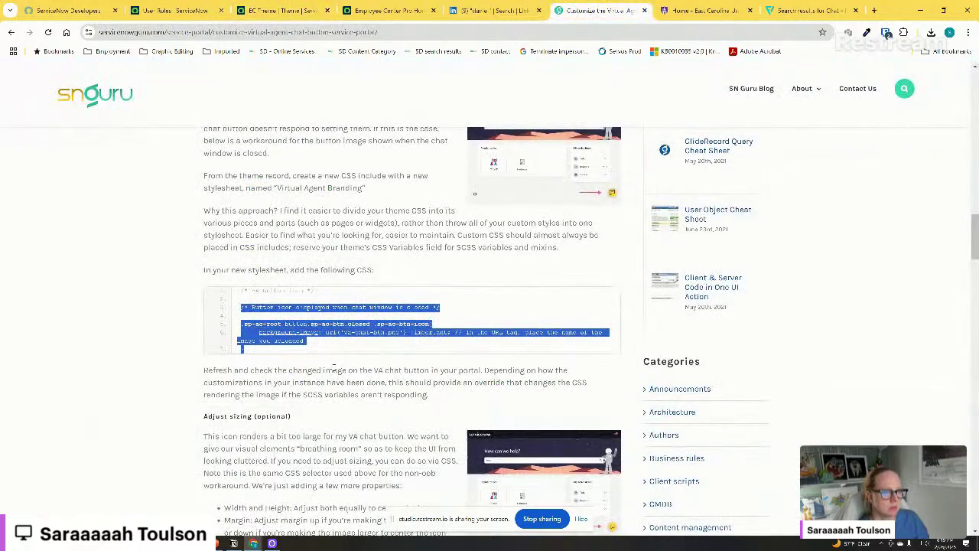
pyautogui.scroll(-3, 314, 341)
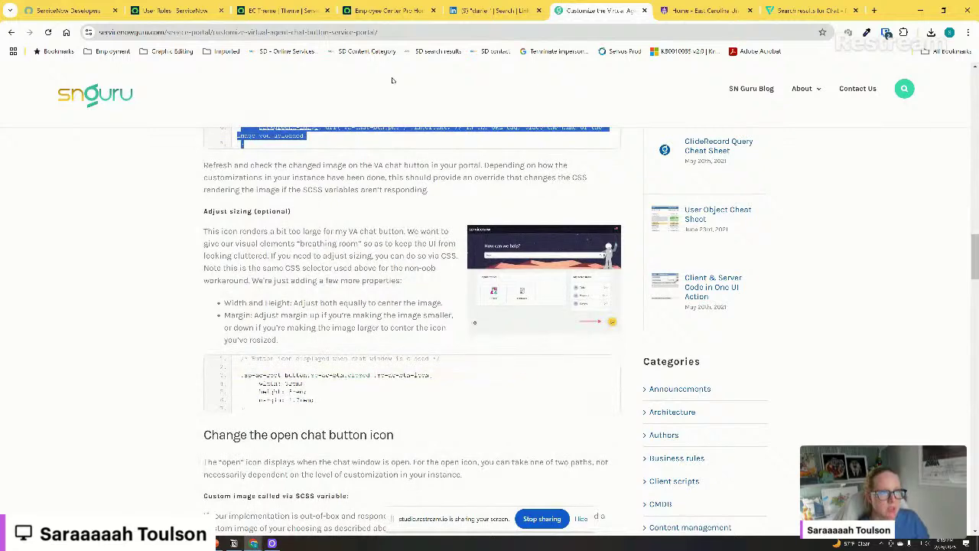
pyautogui.click(309, 11)
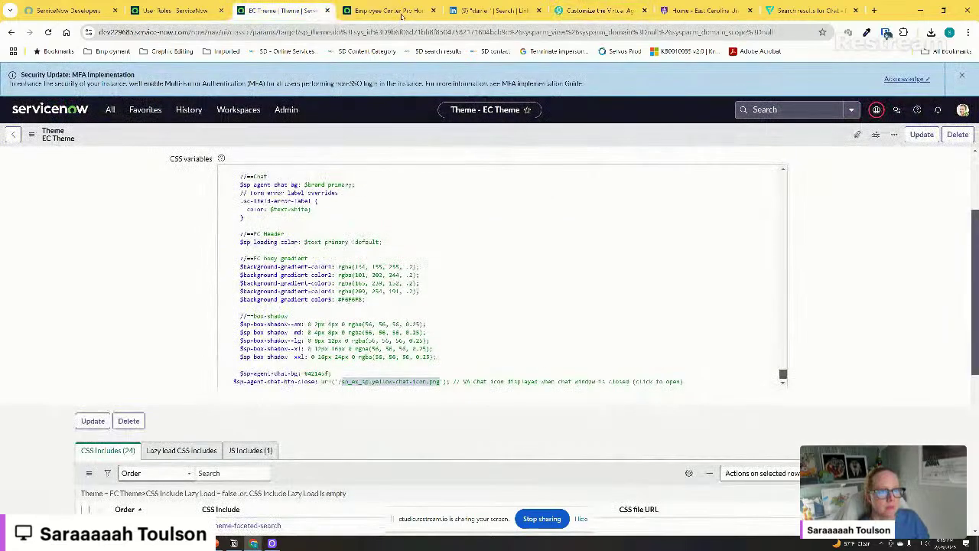
pyautogui.click(601, 10)
pyautogui.moveTo(258, 382); pyautogui.dragTo(315, 400)
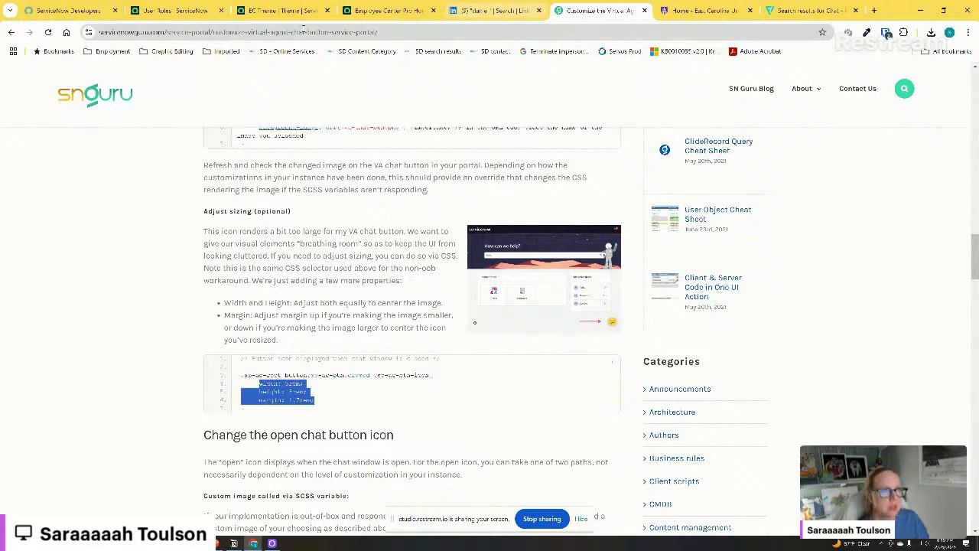
pyautogui.click(279, 10)
pyautogui.click(391, 378)
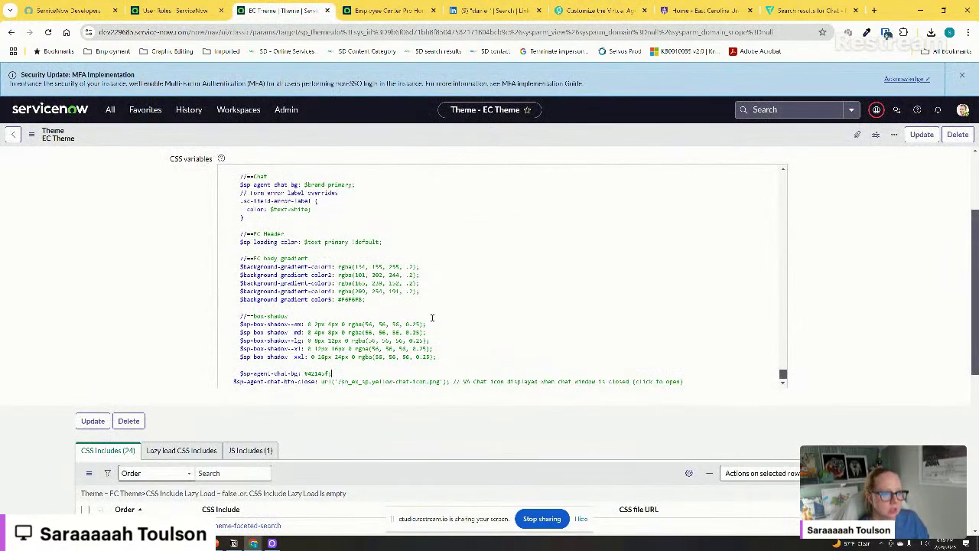
# Review the SN Guru article's CSS workaround for the closed-chat button image, including its selector and background-image rule
pyautogui.click(188, 110)
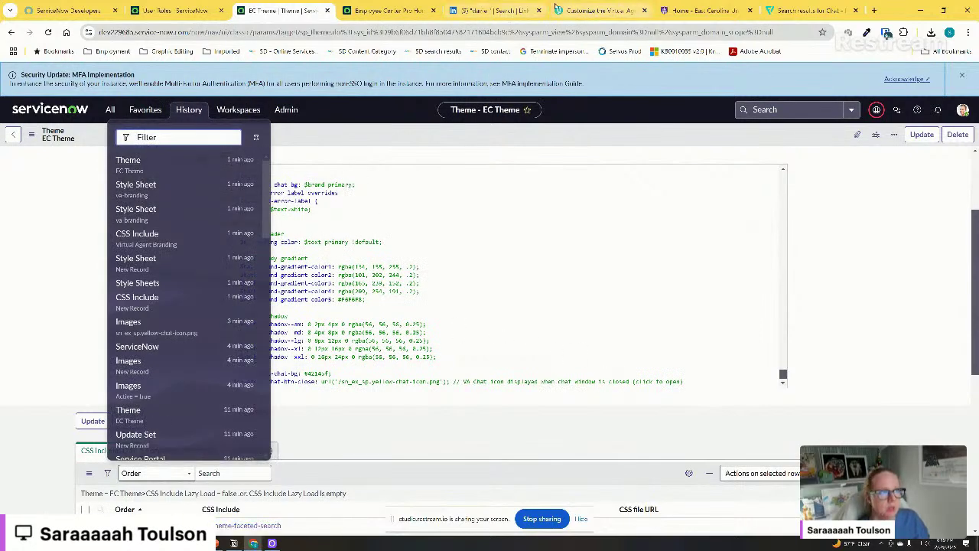
pyautogui.click(595, 10)
pyautogui.scroll(4, 413, 306)
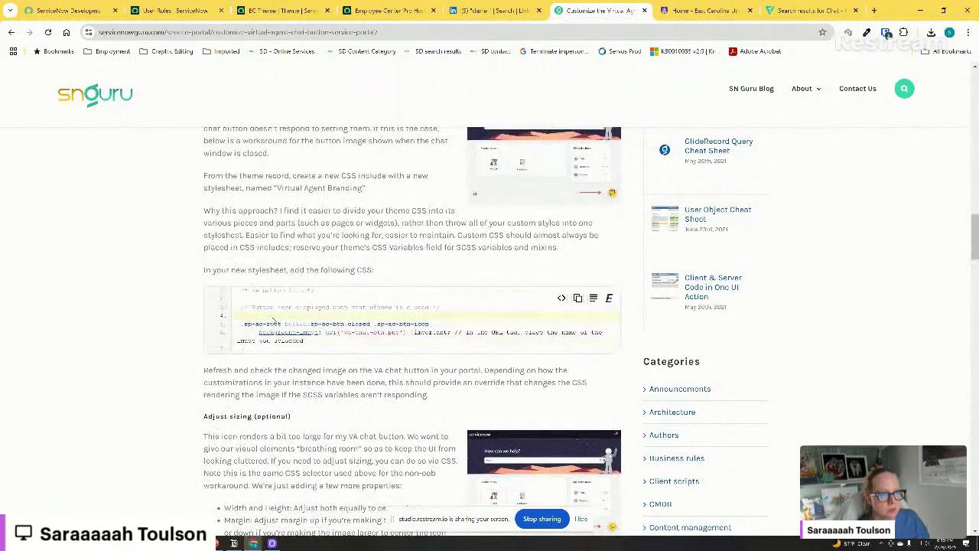
pyautogui.moveTo(242, 323); pyautogui.dragTo(403, 346)
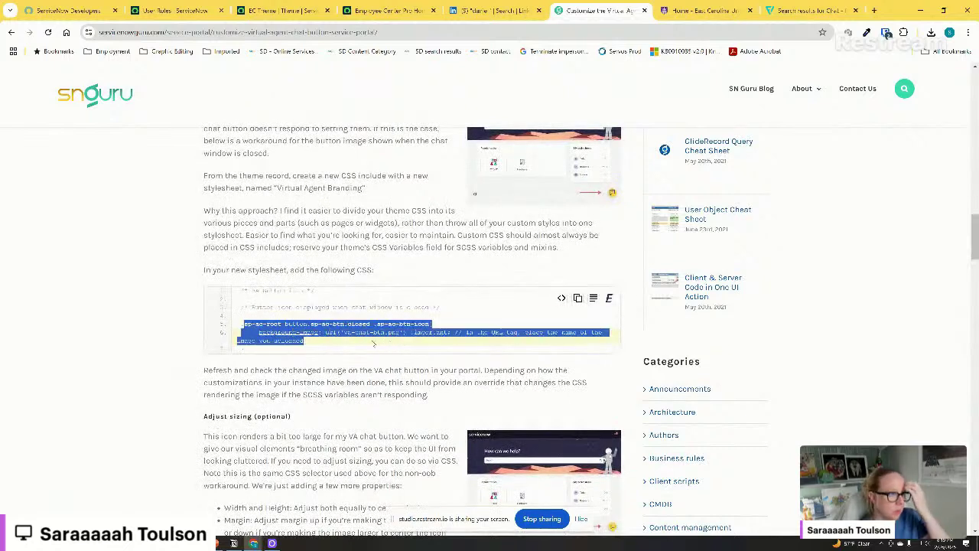
pyautogui.scroll(2, 373, 344)
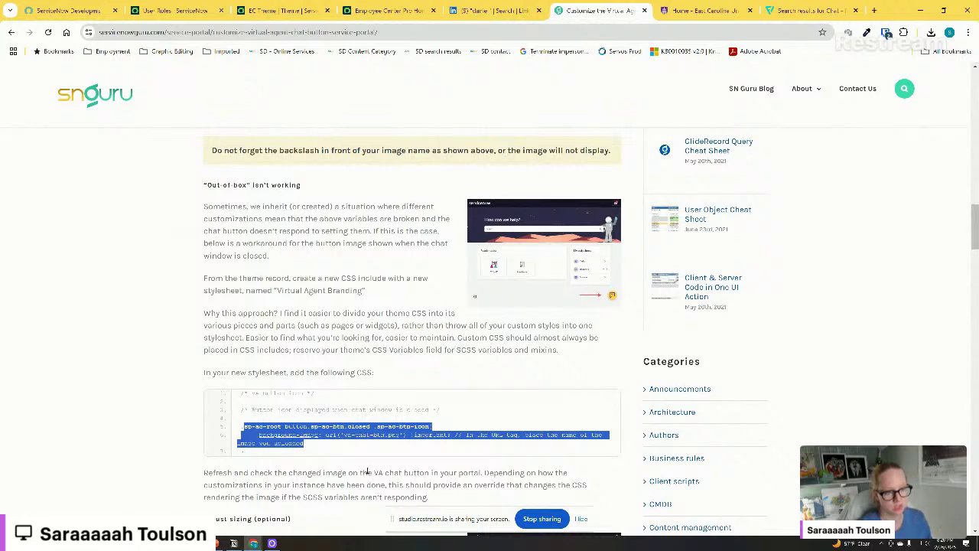
pyautogui.click(269, 428)
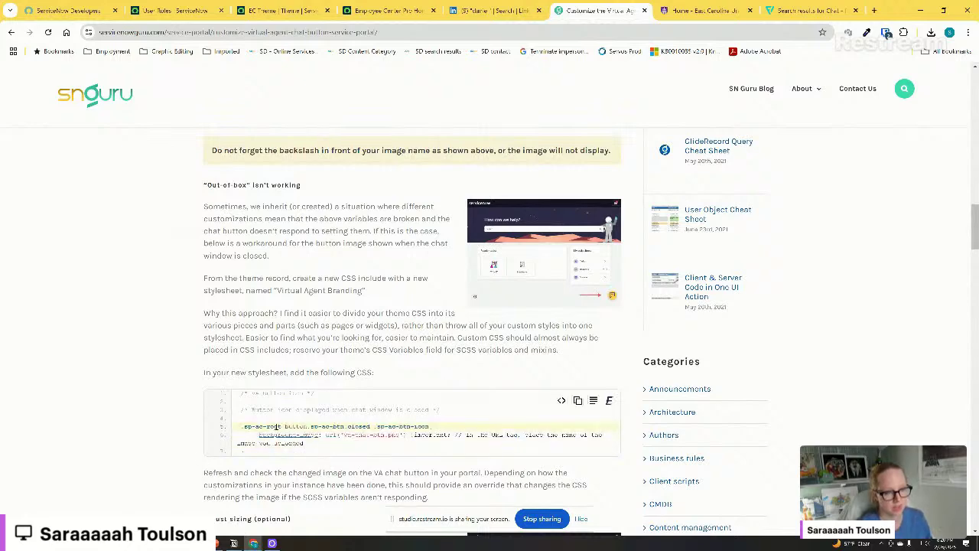
# Copy the article's width, height and margin properties and open the va-branding style sheet from the EC Theme's CSS includes
pyautogui.scroll(-1, 341, 334)
pyautogui.scroll(-3, 341, 335)
pyautogui.moveTo(257, 332); pyautogui.dragTo(322, 353)
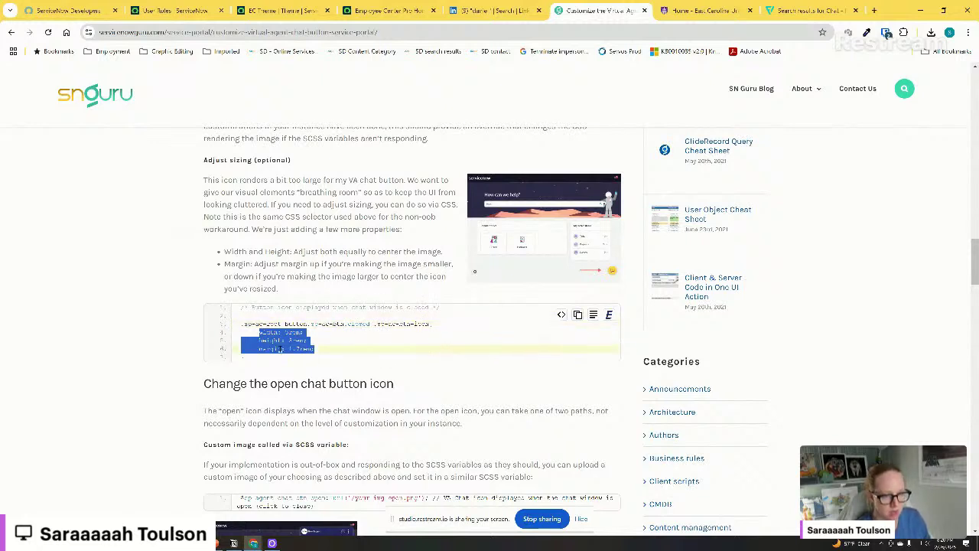
pyautogui.click(304, 15)
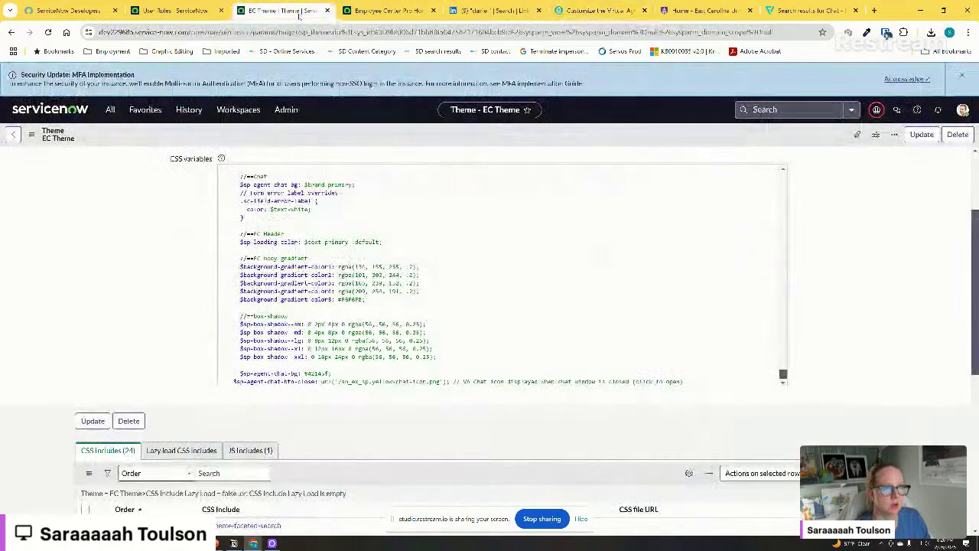
pyautogui.scroll(-5, 391, 445)
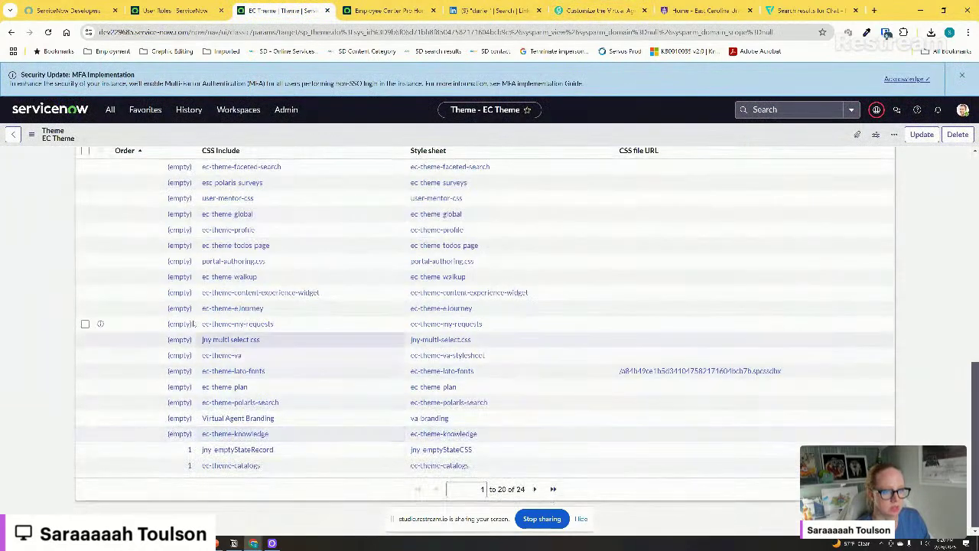
pyautogui.scroll(1, 582, 344)
pyautogui.scroll(-1, 398, 334)
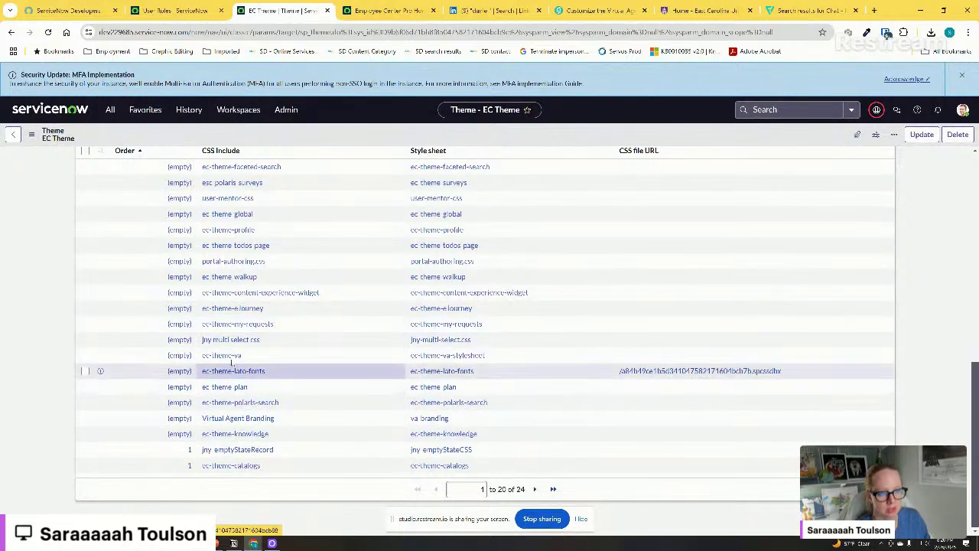
pyautogui.click(447, 418)
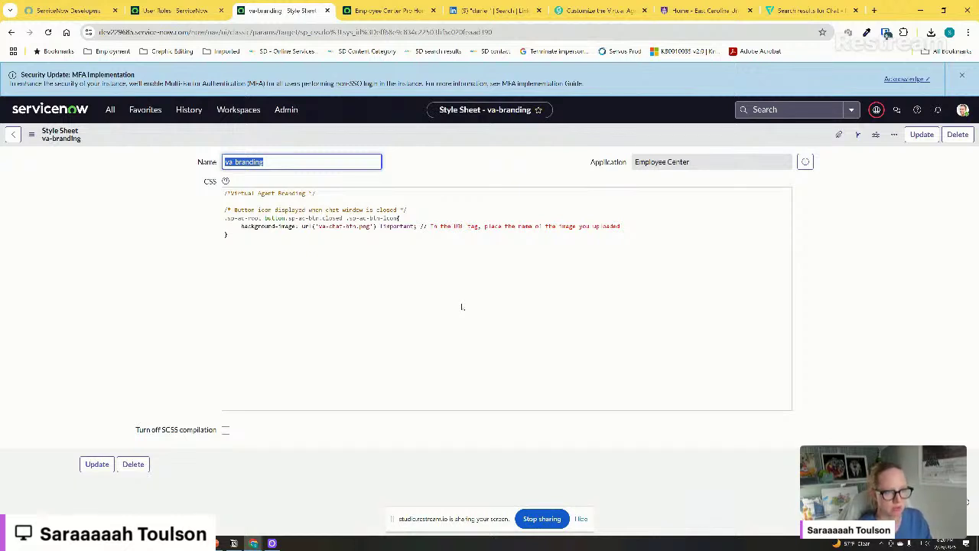
# Replace the background-image line in the va-branding rule with "width: 3rem; height: 3rem; margin: 1.7rem;" and save the record
pyautogui.moveTo(625, 227); pyautogui.dragTo(240, 227)
pyautogui.write('width: 3rem; height: 3rem; margin: 1.7rem;')
pyautogui.rightClick(403, 130)
pyautogui.click(415, 137)
# Reload the Employee Center home page and inspect the chat button icon's element in the browser's developer tools
pyautogui.click(386, 10)
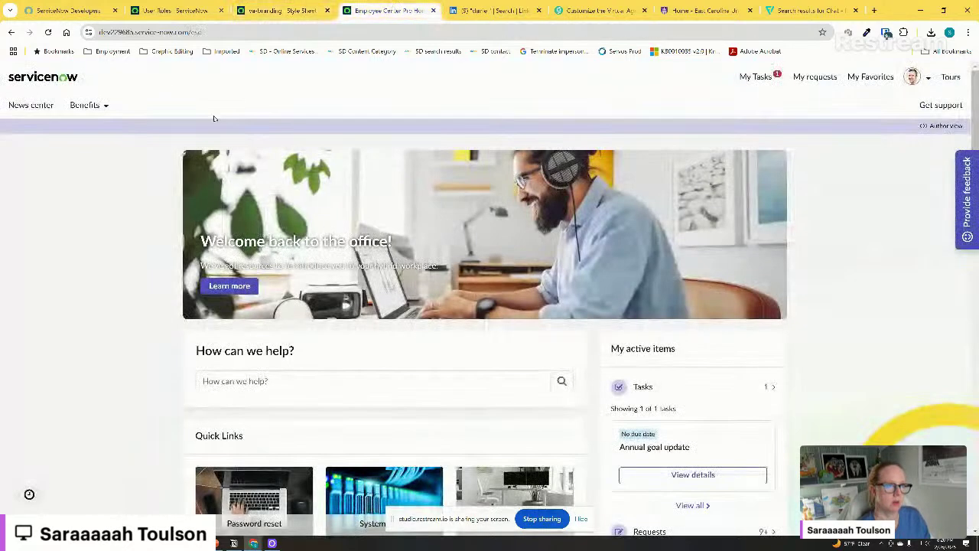
pyautogui.click(49, 32)
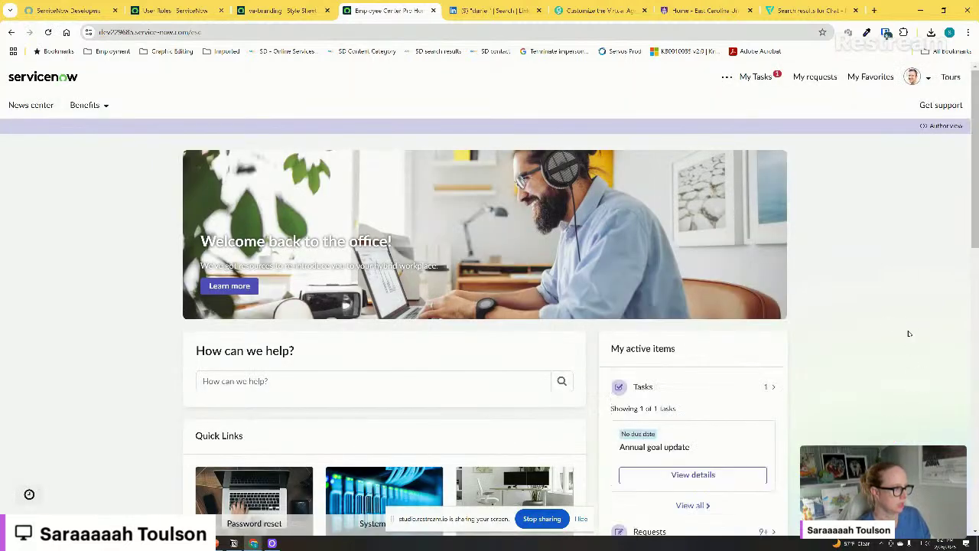
pyautogui.rightClick(870, 443)
pyautogui.click(773, 429)
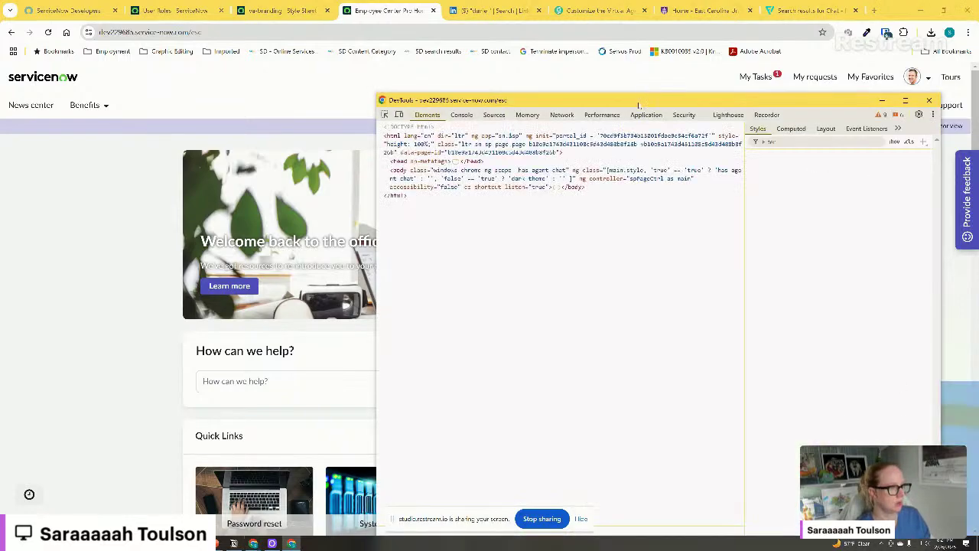
# Try inline styles of width 3rem, height 3rem and margin 1.7rem on the inspected chat icon image
pyautogui.moveTo(637, 105); pyautogui.dragTo(480, 108)
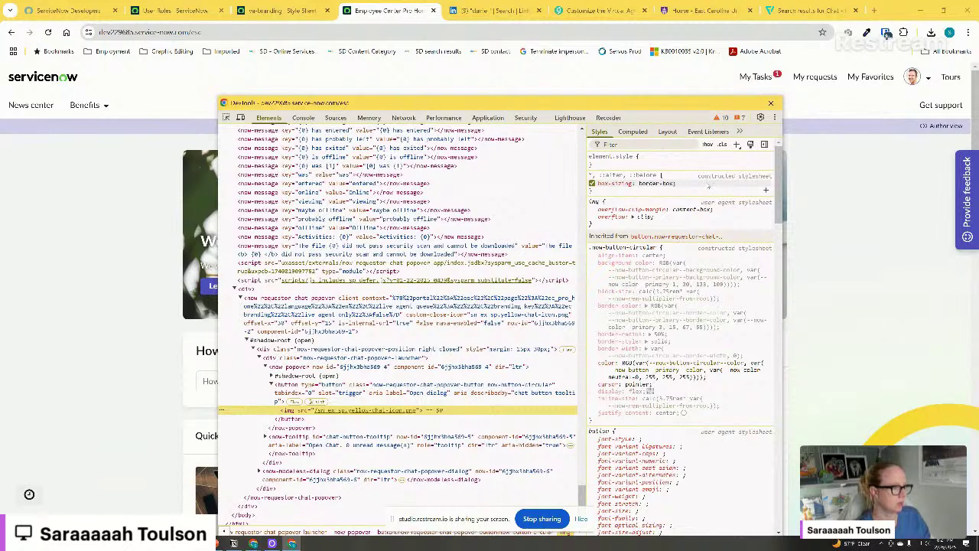
pyautogui.click(656, 164)
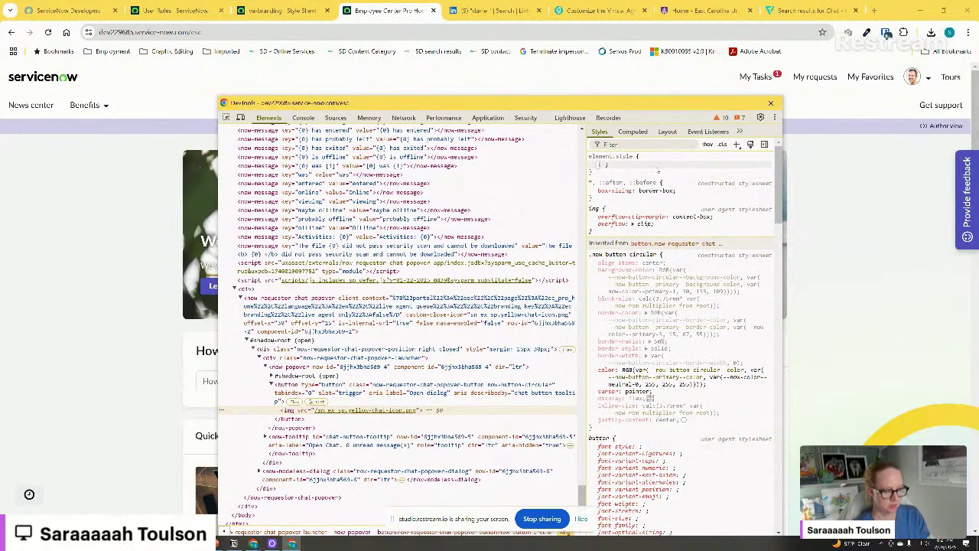
pyautogui.write('width: 3rem; height: 3rem; margin: 1.7rem;')
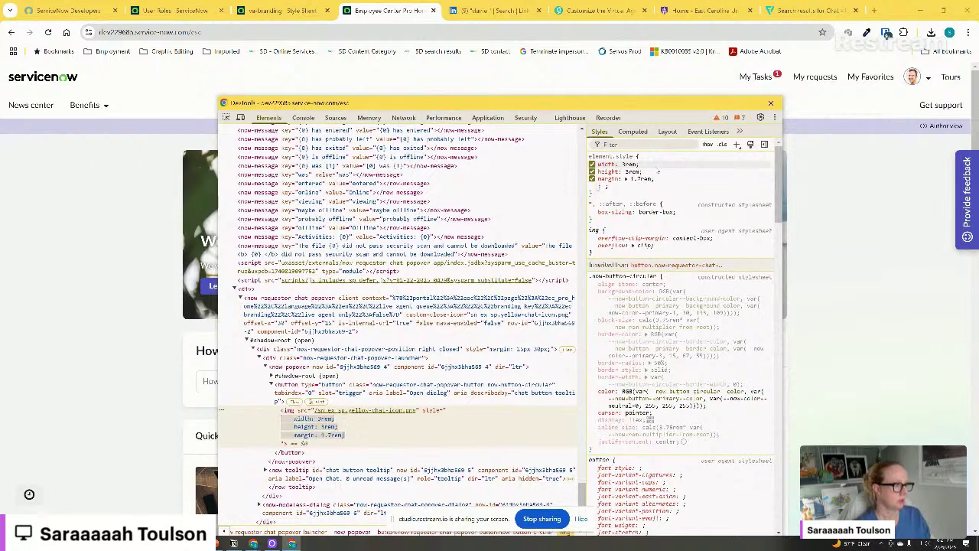
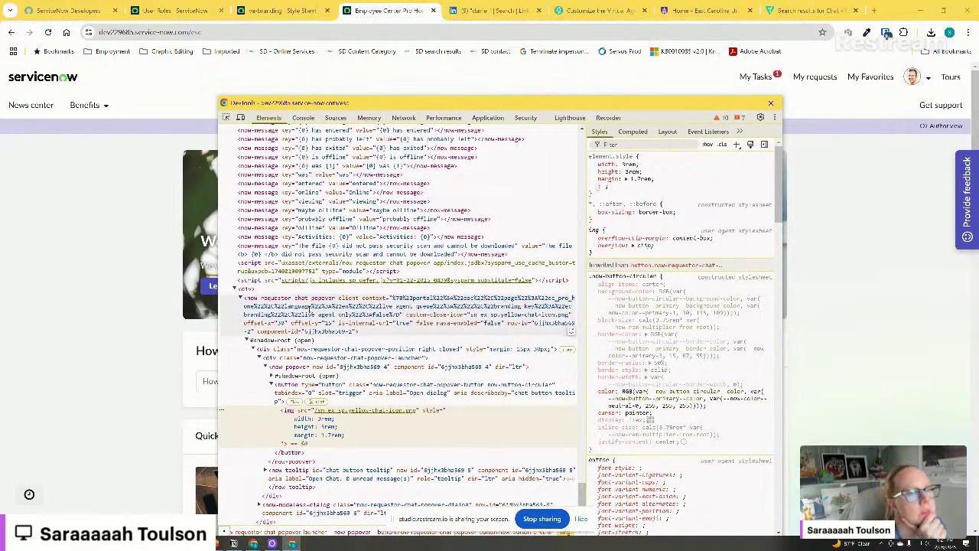
# Find the chat button element in the page markup and copy its class value "now-requestor-chat-popover-button now-button-circular"
pyautogui.scroll(2, 310, 310)
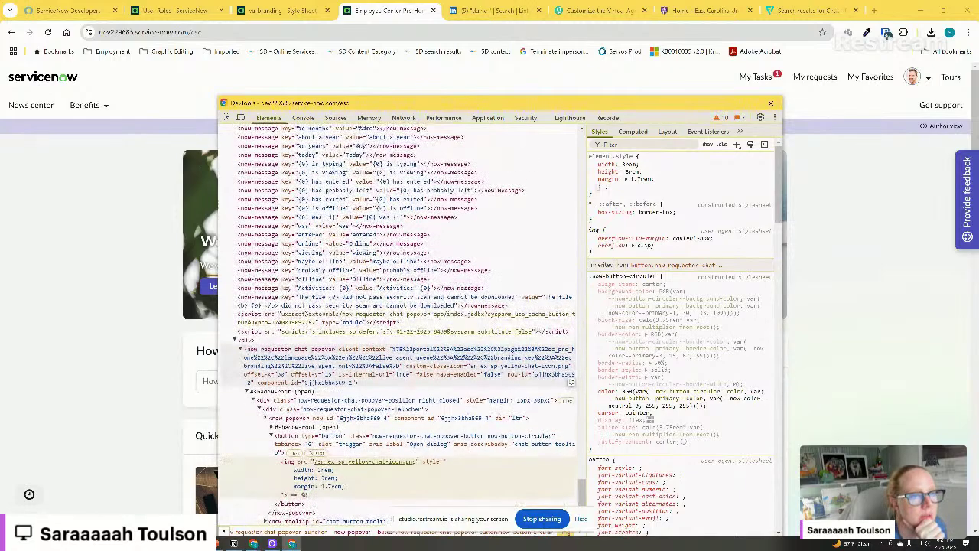
pyautogui.scroll(6, 310, 311)
pyautogui.scroll(-8, 310, 311)
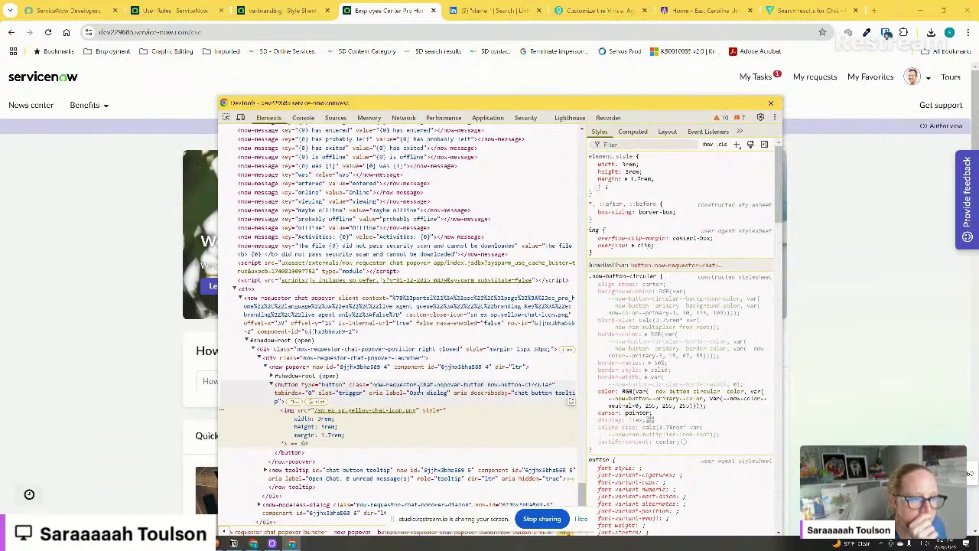
pyautogui.click(410, 388)
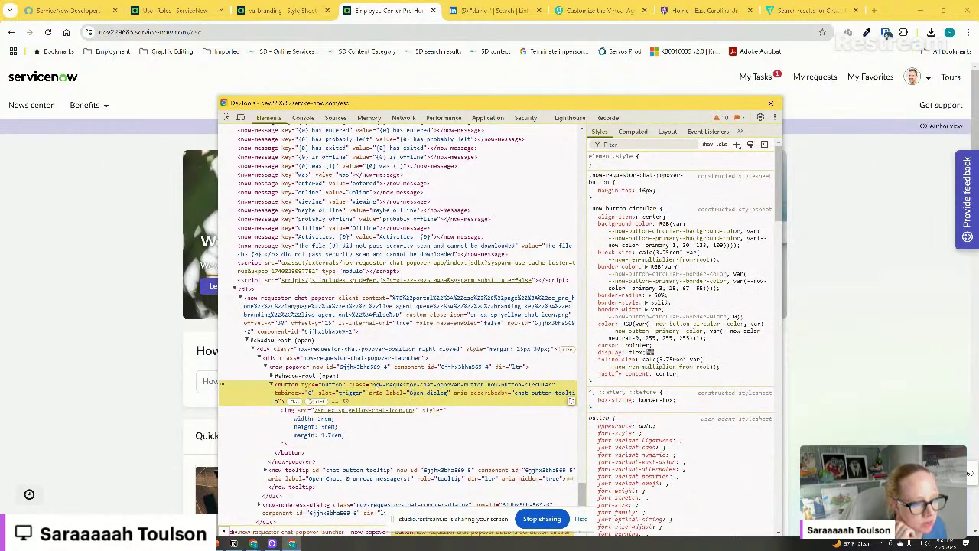
pyautogui.doubleClick(375, 386)
pyautogui.hotkey('ctrl', 'c')
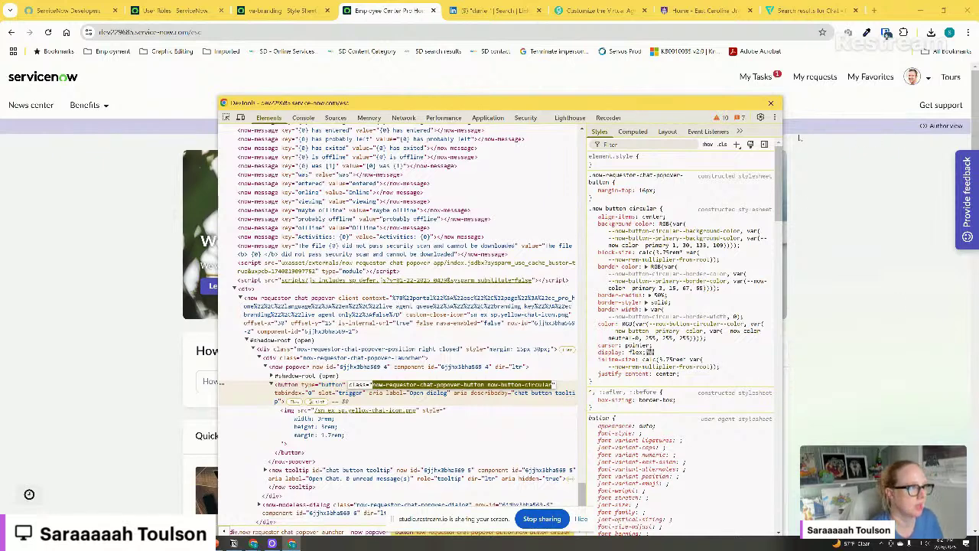
# Close the developer tools and add the selector ".now-requestor-chat-popover-button.now-button-circular" below the existing rule in the va-branding style sheet
pyautogui.click(770, 102)
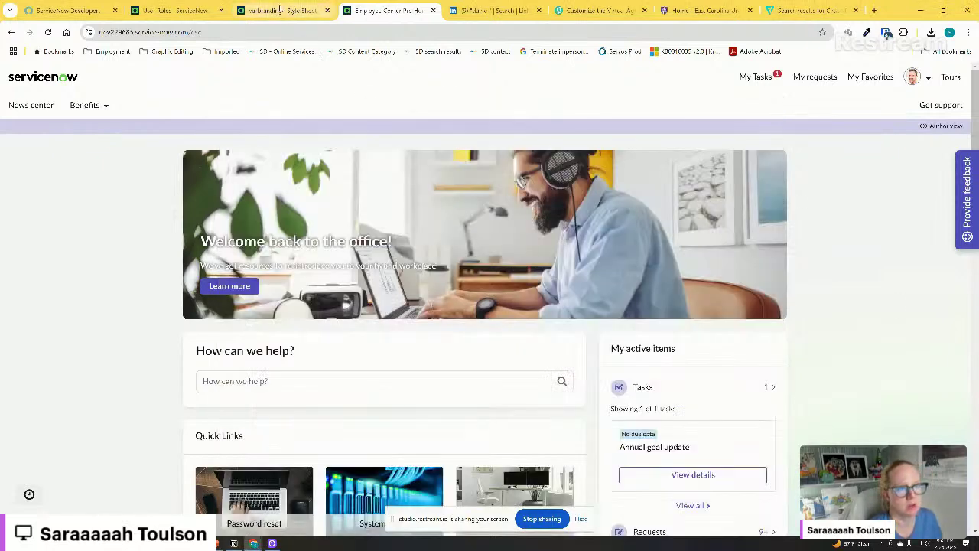
pyautogui.click(279, 10)
pyautogui.click(263, 272)
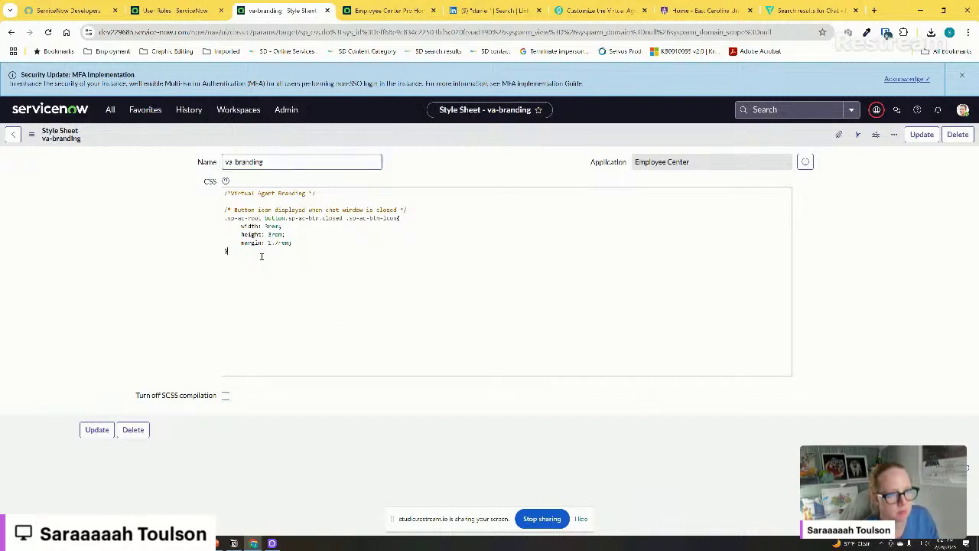
pyautogui.press('Return')
pyautogui.press('Return')
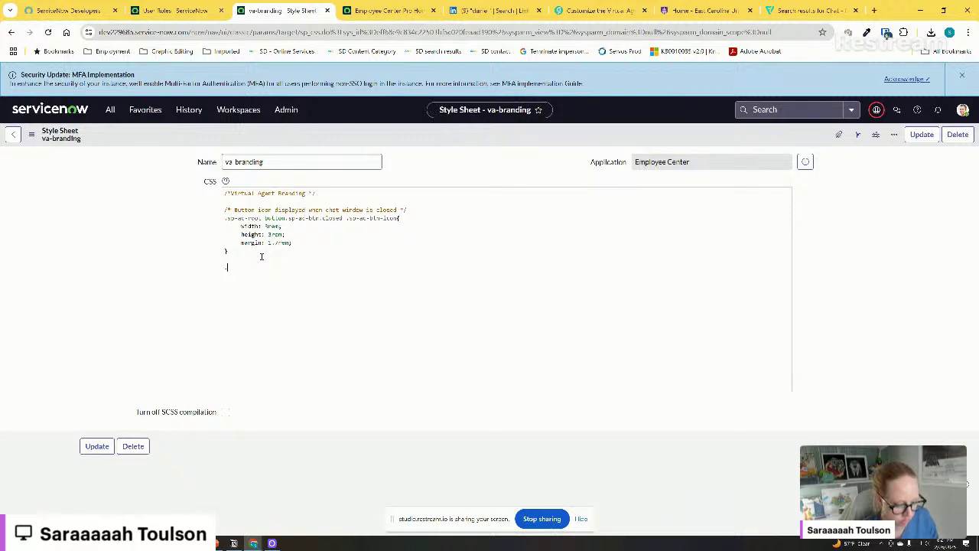
pyautogui.write('.')
pyautogui.hotkey('ctrl', 'v')
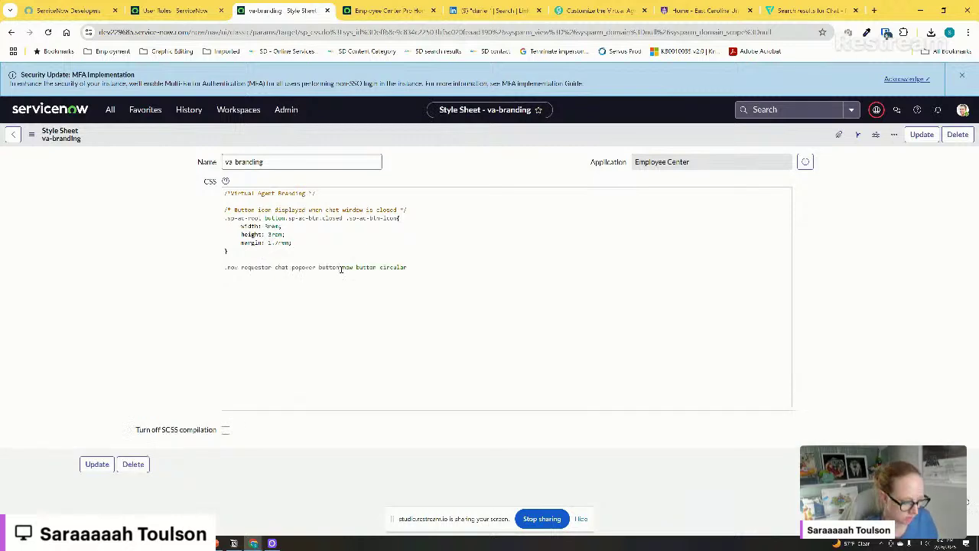
pyautogui.click(342, 269)
pyautogui.press('BackSpace')
pyautogui.write('.')
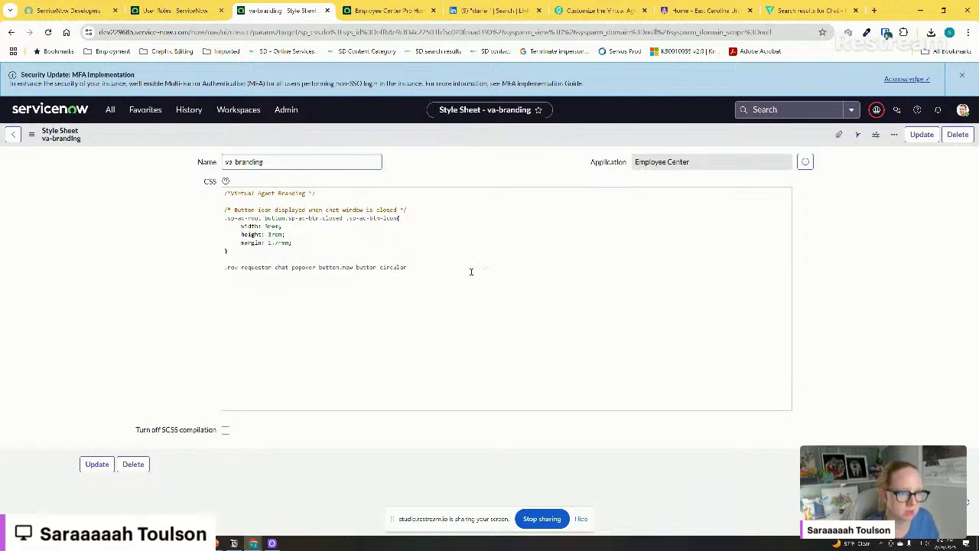
# Give the new chat popover button rule the existing rule's width 3rem, height 3rem and margin 1.7rem, and reduce the style sheet's indentation
pyautogui.write('{')
pyautogui.press('Return')
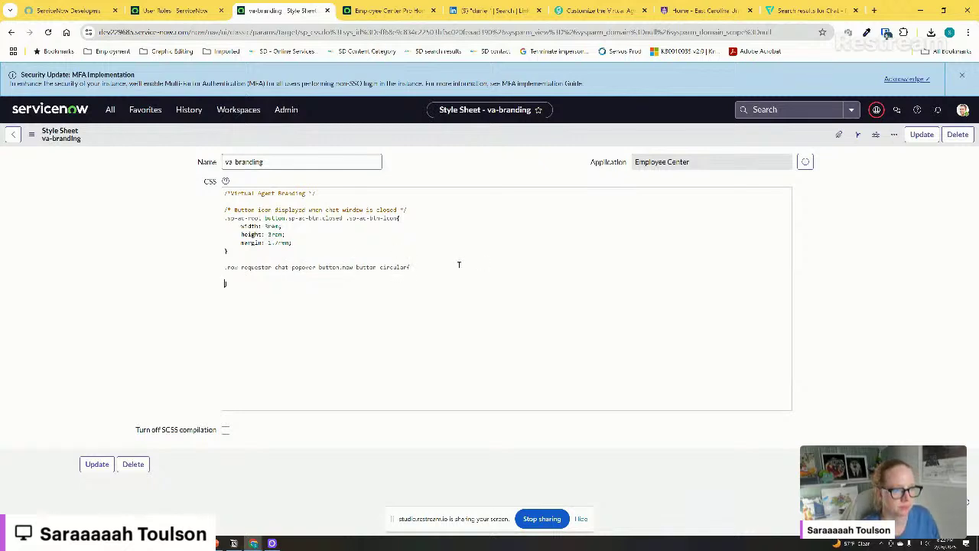
pyautogui.moveTo(307, 239); pyautogui.dragTo(240, 226)
pyautogui.hotkey('ctrl', 'c')
pyautogui.click(245, 276)
pyautogui.hotkey('ctrl', 'v')
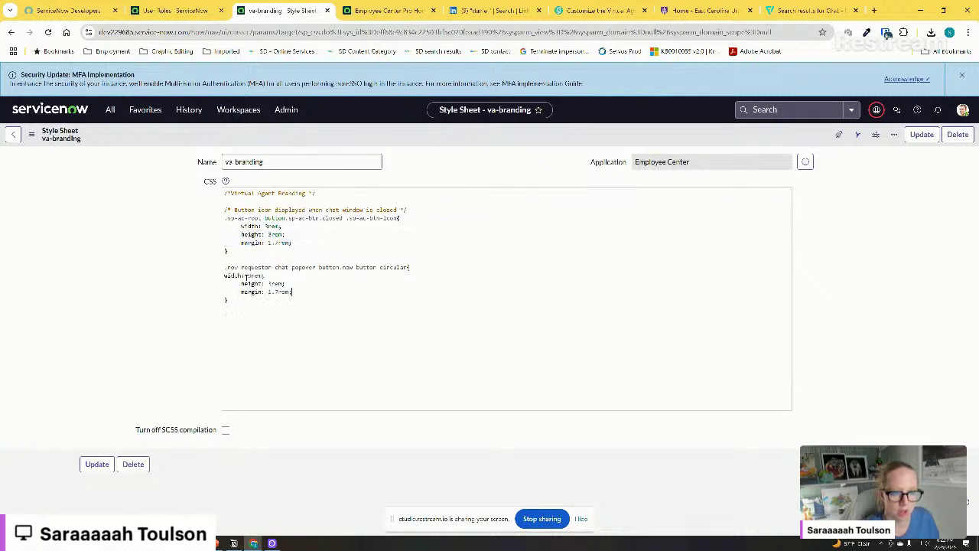
pyautogui.hotkey('ctrl', 'a')
pyautogui.hotkey('shift', 'Tab')
pyautogui.click(411, 312)
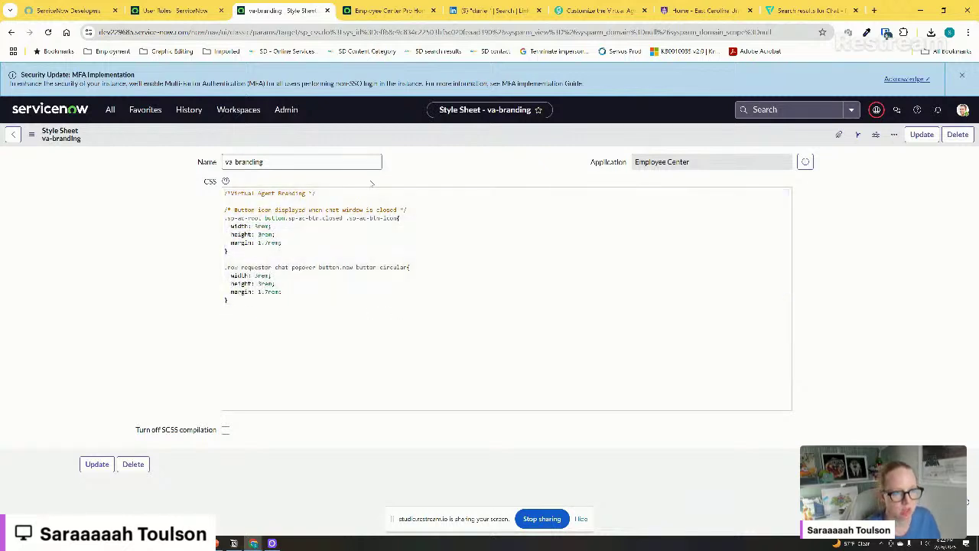
# Save the va-branding style sheet and reload the Employee Center home page
pyautogui.rightClick(395, 134)
pyautogui.click(413, 140)
pyautogui.hotkey('ctrl', 'Tab')
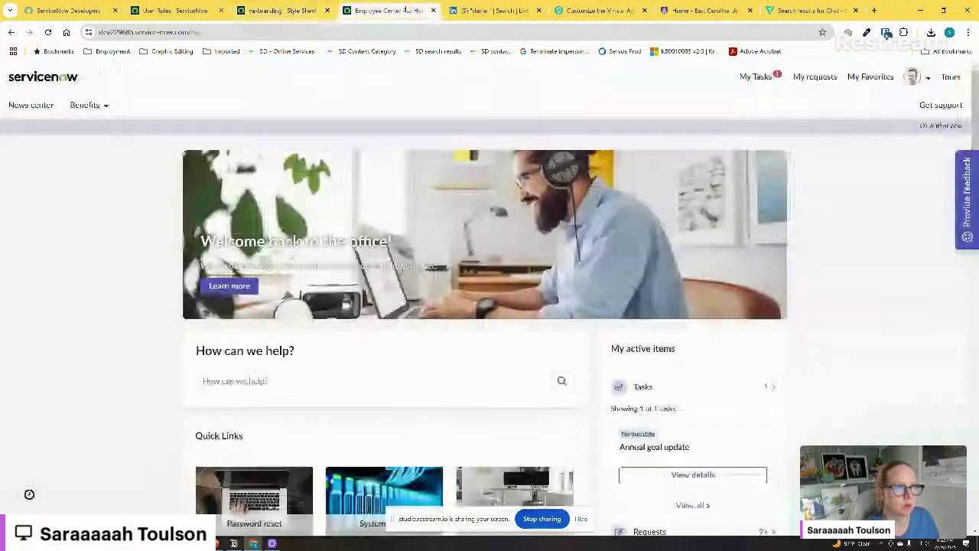
pyautogui.click(48, 32)
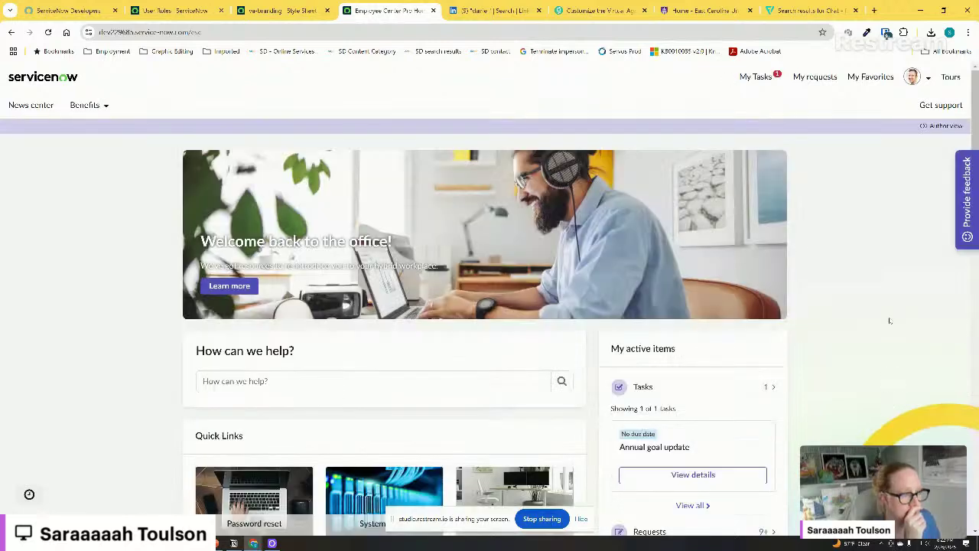
# Compare the va-branding rules with the SN Guru article's icon sizing section and the chat button on the Employee Center page
pyautogui.click(259, 9)
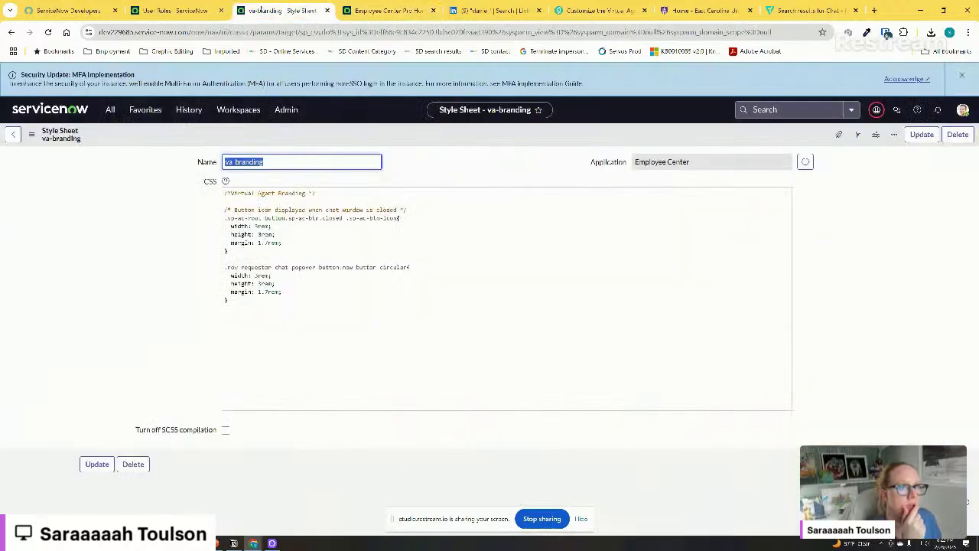
pyautogui.click(382, 10)
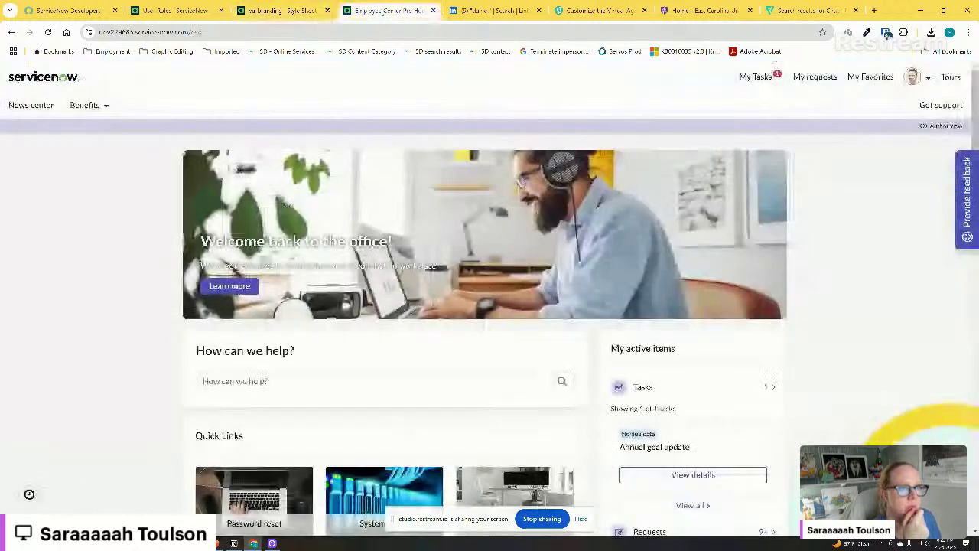
pyautogui.click(259, 10)
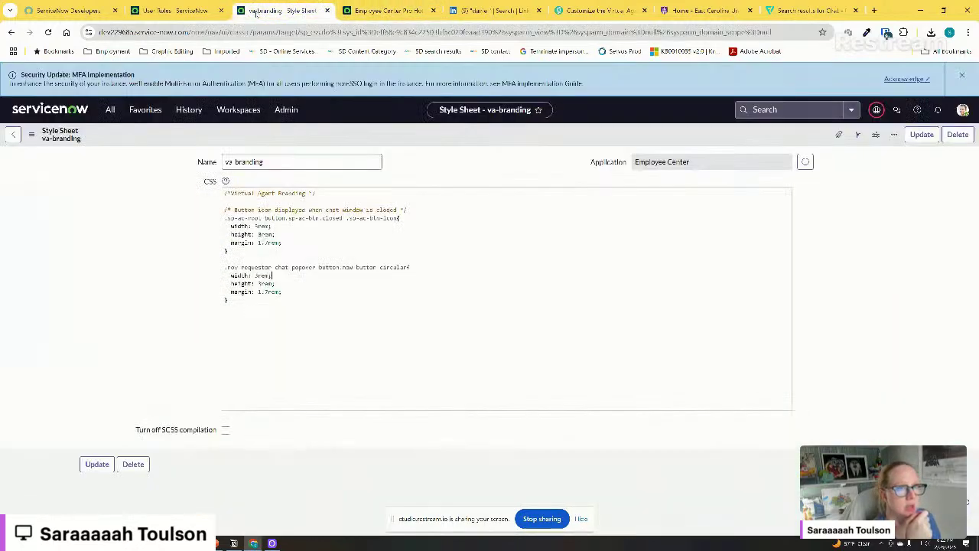
pyautogui.click(618, 10)
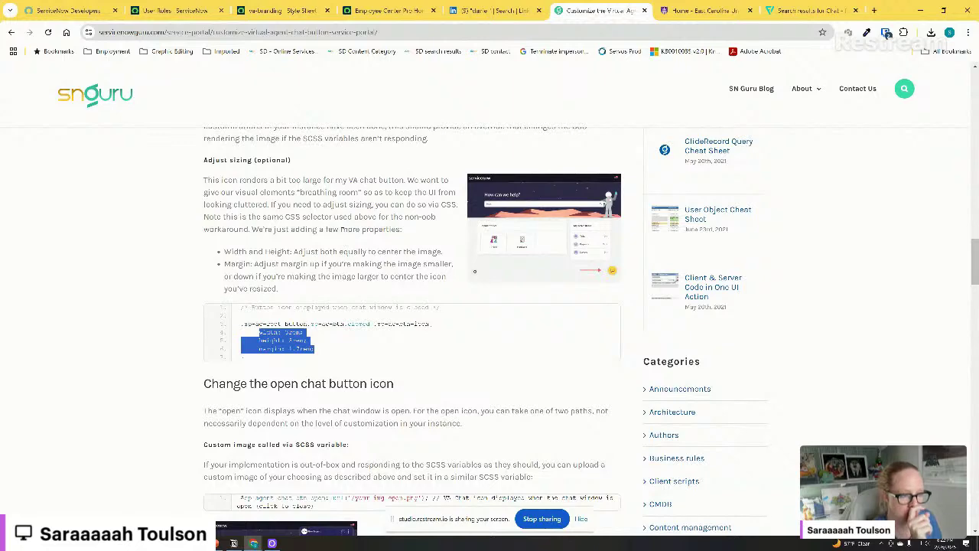
pyautogui.scroll(-1, 344, 398)
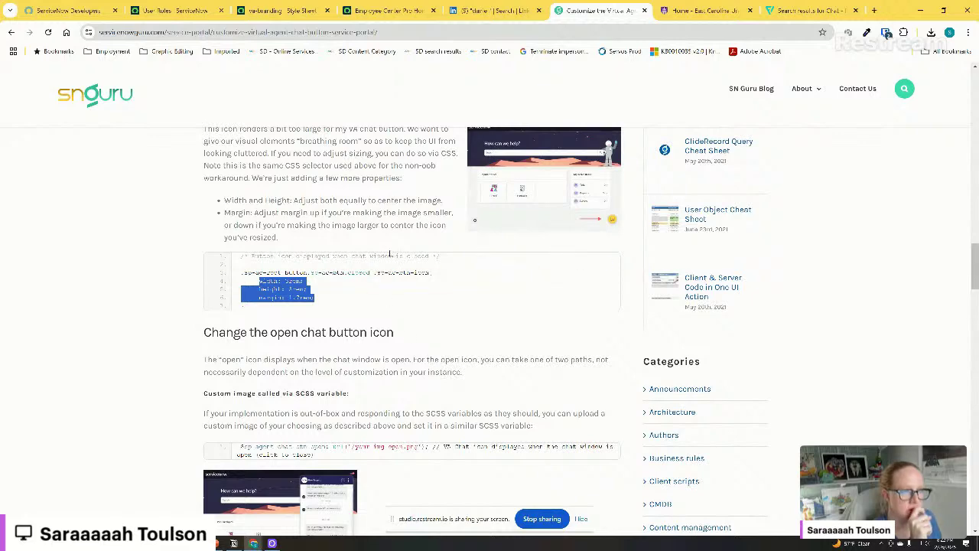
pyautogui.scroll(8, 430, 361)
pyautogui.click(407, 5)
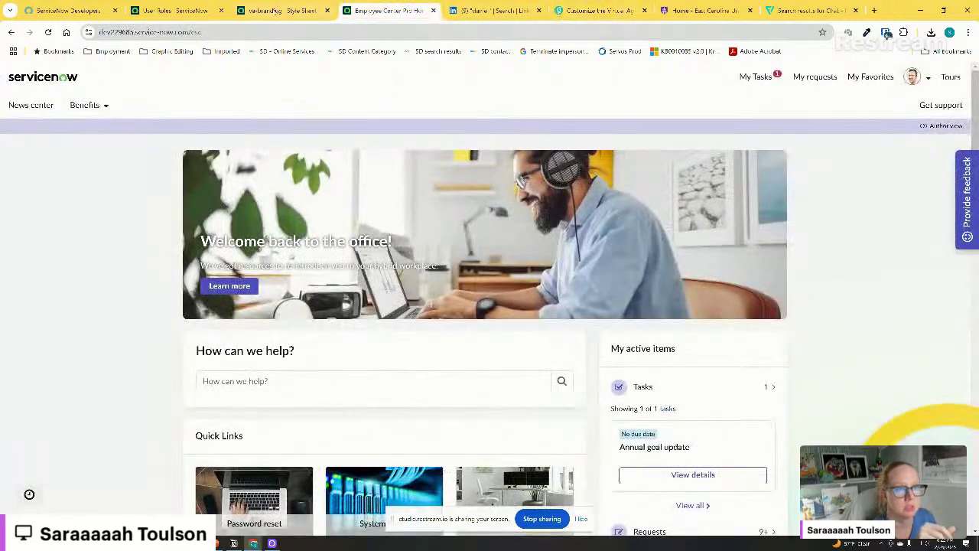
pyautogui.click(277, 11)
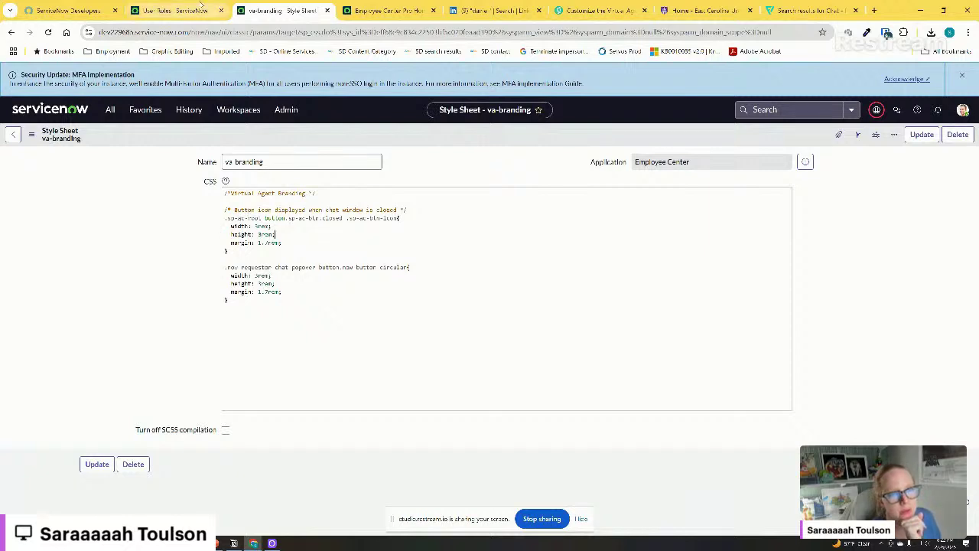
pyautogui.click(176, 11)
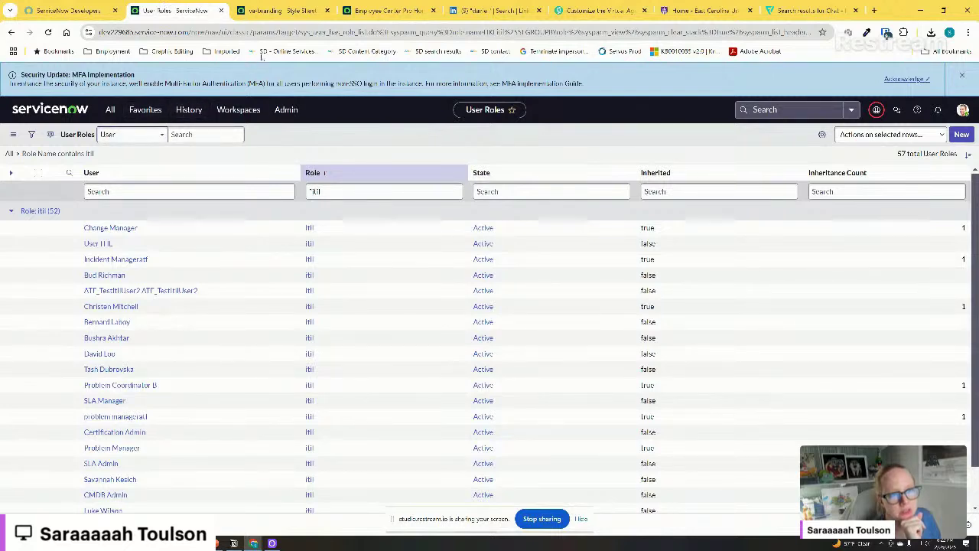
pyautogui.click(281, 12)
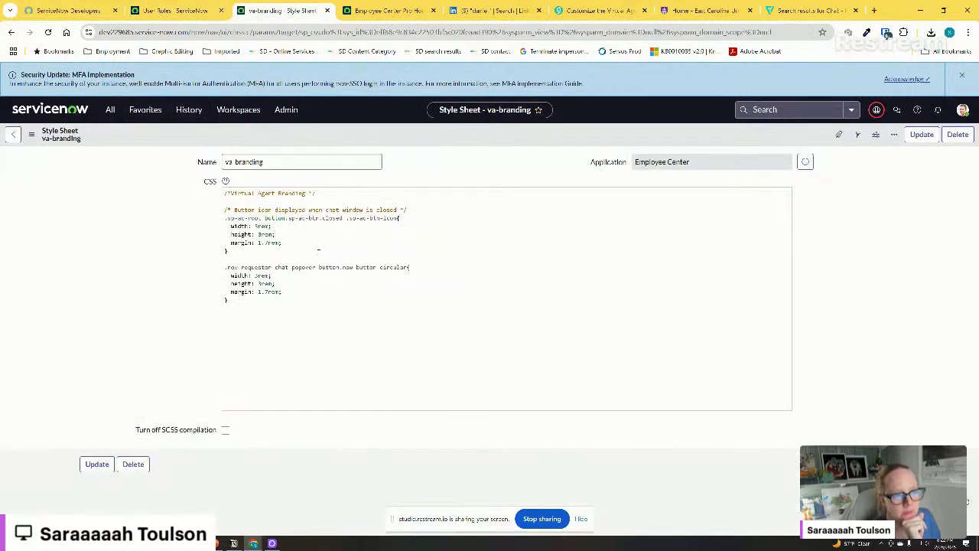
pyautogui.click(382, 12)
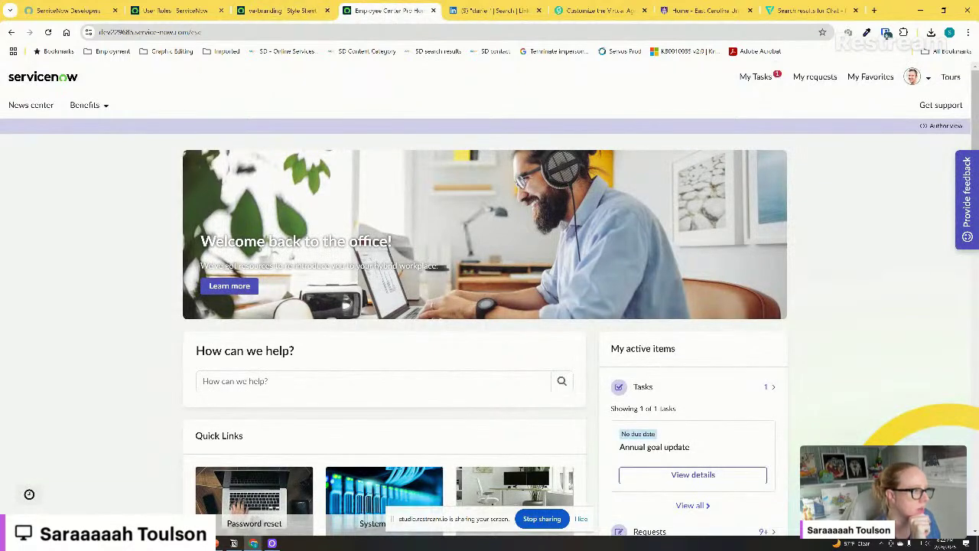
pyautogui.click(289, 11)
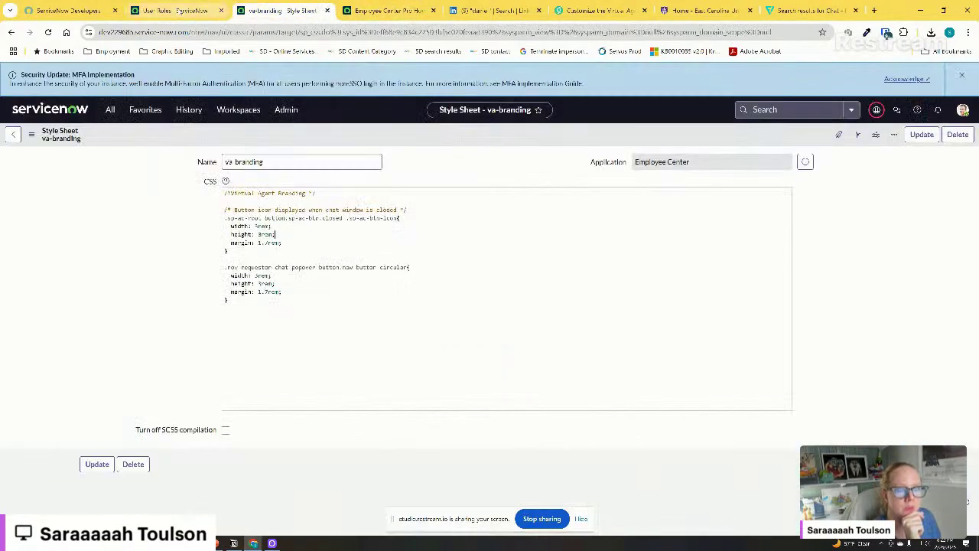
pyautogui.click(191, 12)
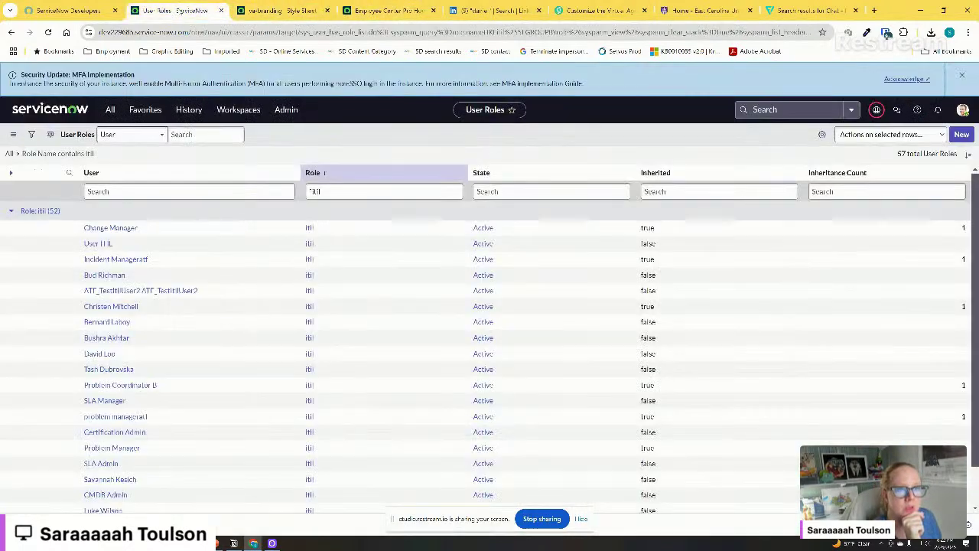
pyautogui.click(252, 12)
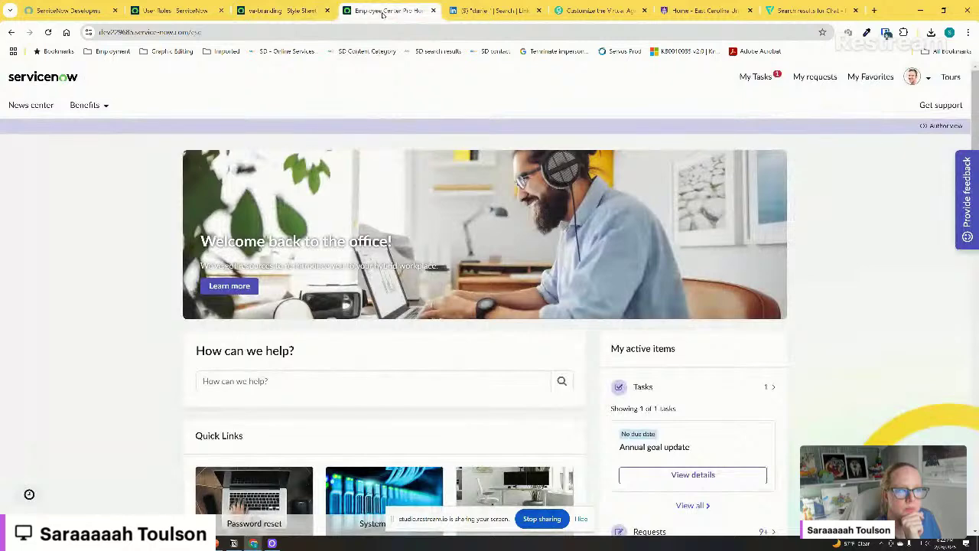
# Inspect the chat button's icon image on the Employee Center page in the browser's developer tools
pyautogui.rightClick(809, 341)
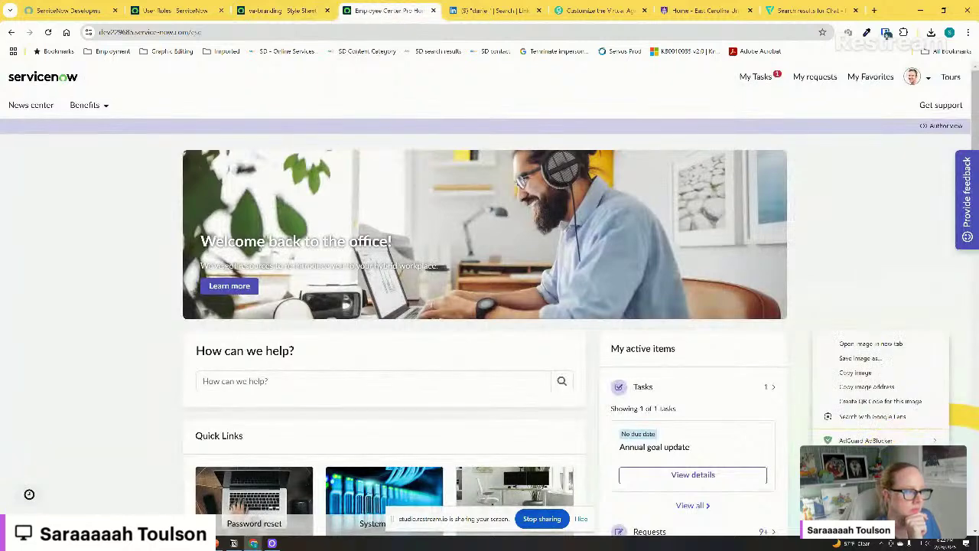
pyautogui.click(842, 437)
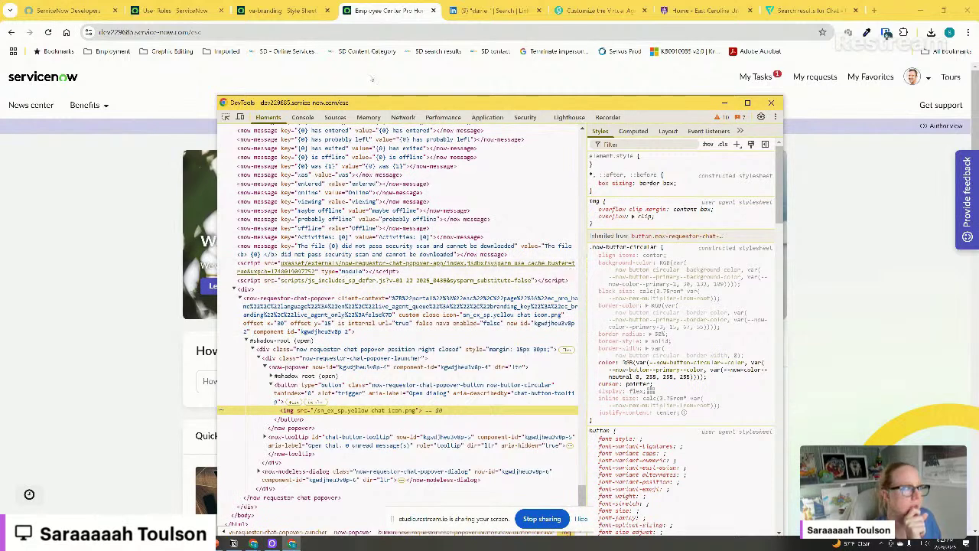
pyautogui.click(372, 78)
# Filter the ServiceNow application navigator for "conver" and open the Conversational Interfaces home page
pyautogui.click(283, 10)
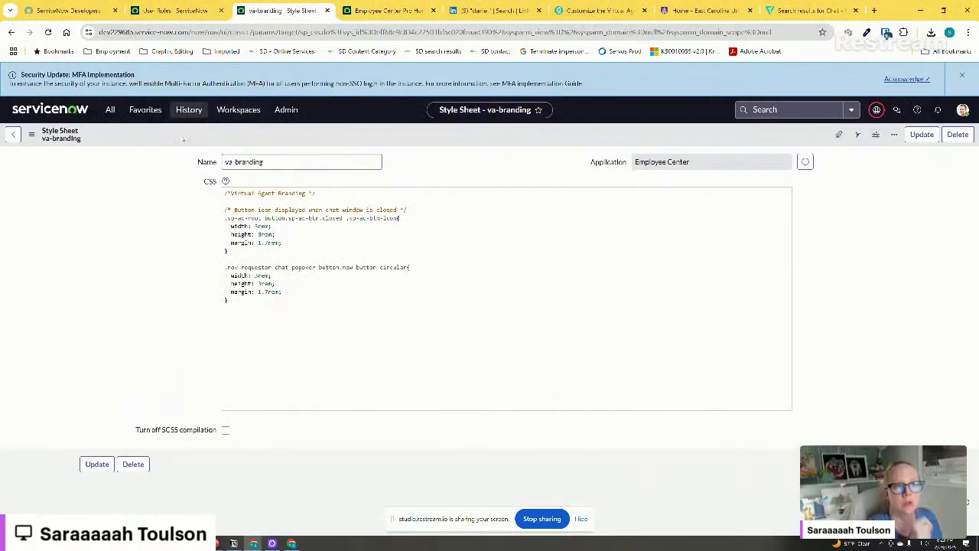
pyautogui.click(112, 110)
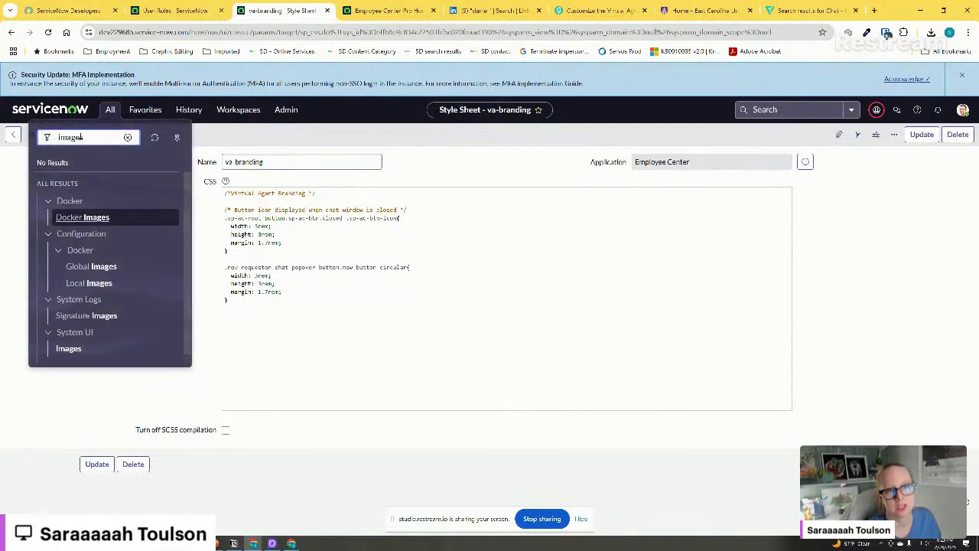
pyautogui.press('BackSpace')
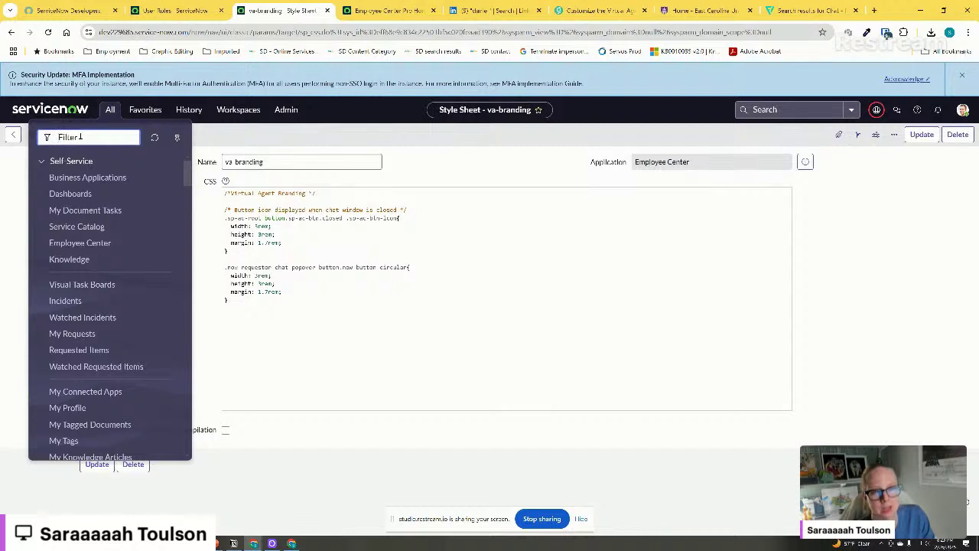
pyautogui.write('pro')
pyautogui.press('BackSpace')
pyautogui.press('BackSpace')
pyautogui.press('BackSpace')
pyautogui.write('conver')
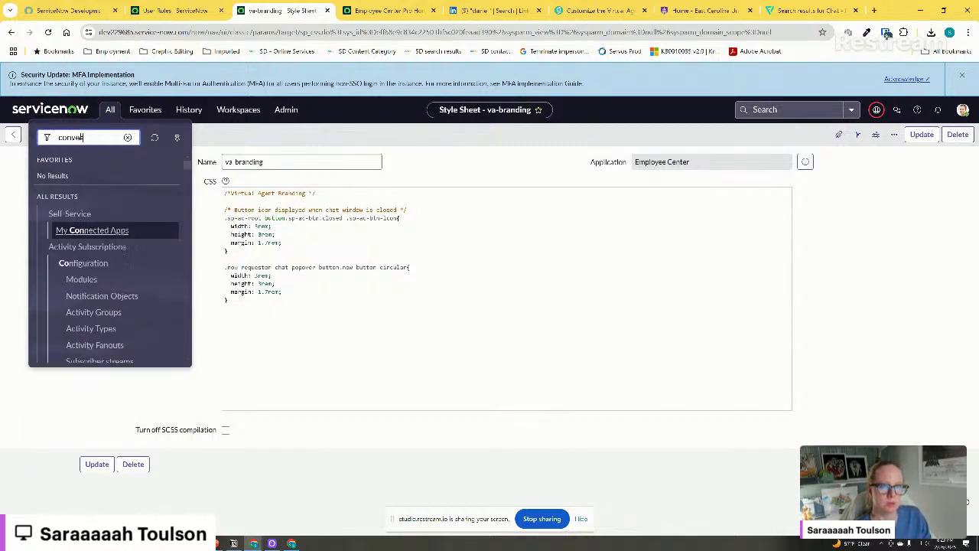
pyautogui.click(76, 231)
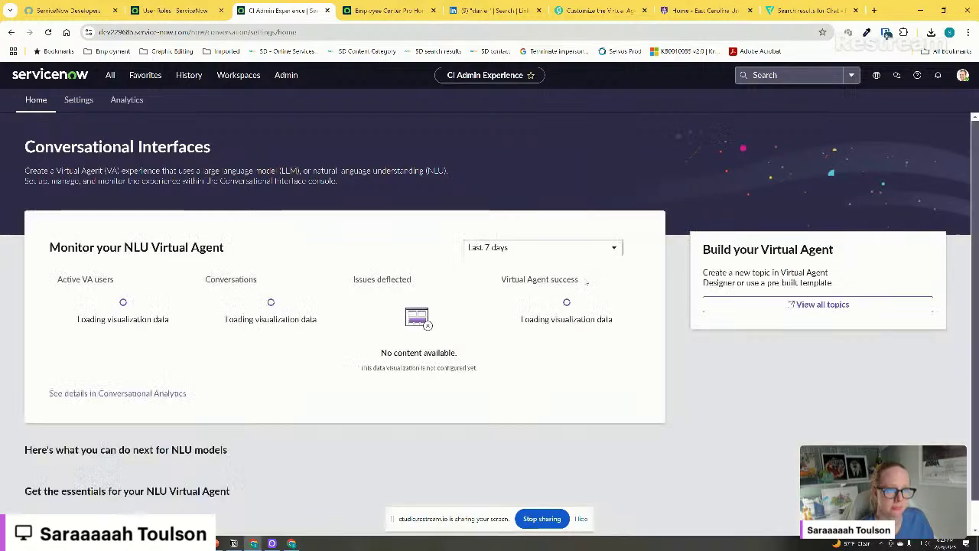
# Open the General settings of Conversational Interfaces and find the Proactive triggers section
pyautogui.scroll(-4, 544, 335)
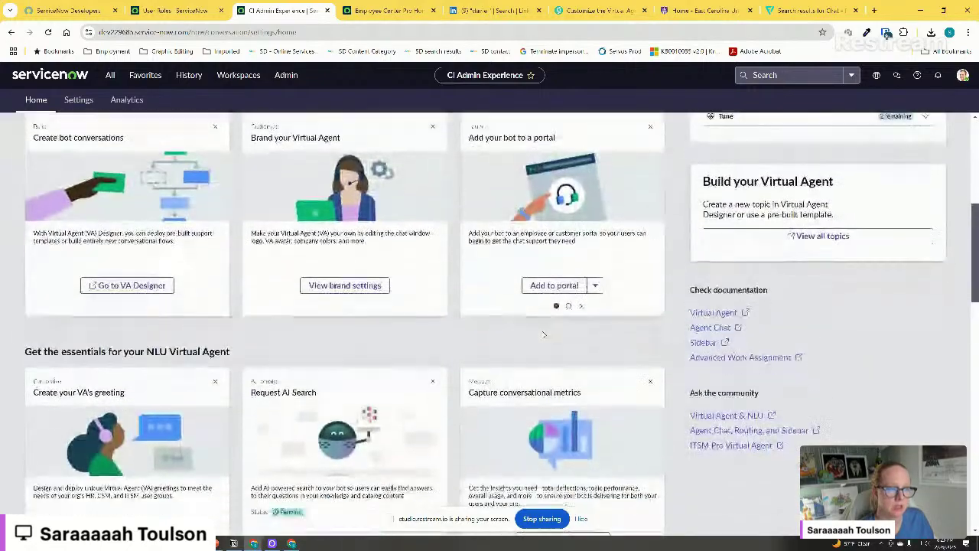
pyautogui.scroll(-3, 544, 335)
pyautogui.scroll(4, 575, 289)
pyautogui.scroll(4, 575, 290)
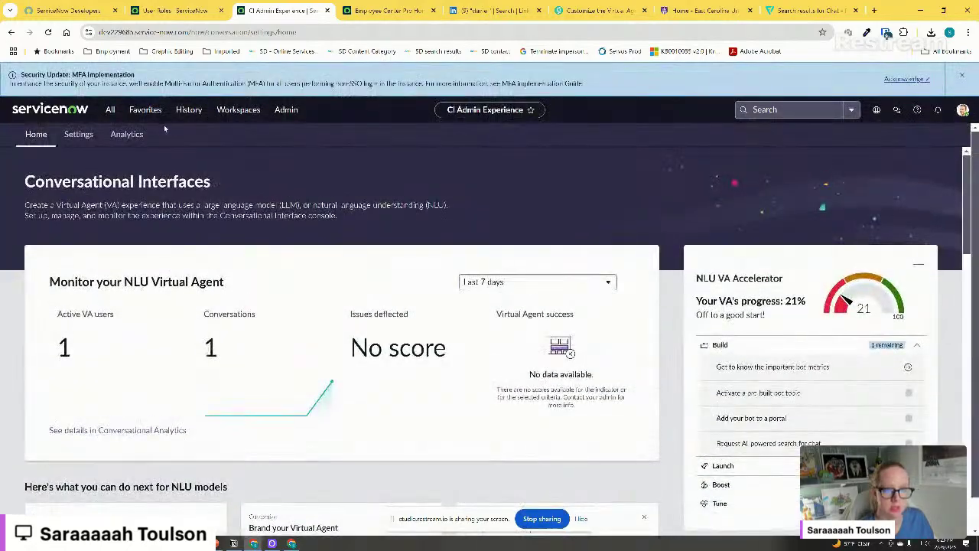
pyautogui.click(77, 134)
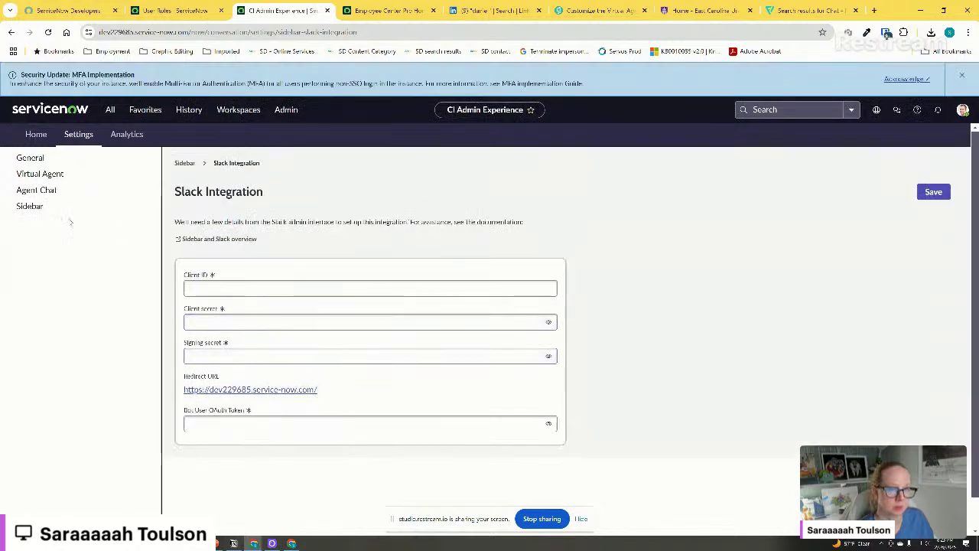
pyautogui.click(52, 159)
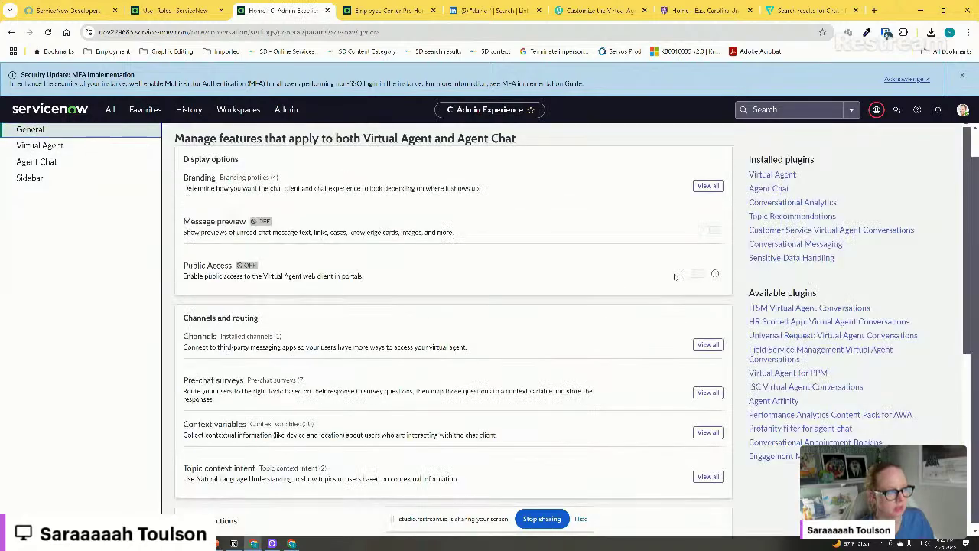
pyautogui.scroll(-8, 716, 272)
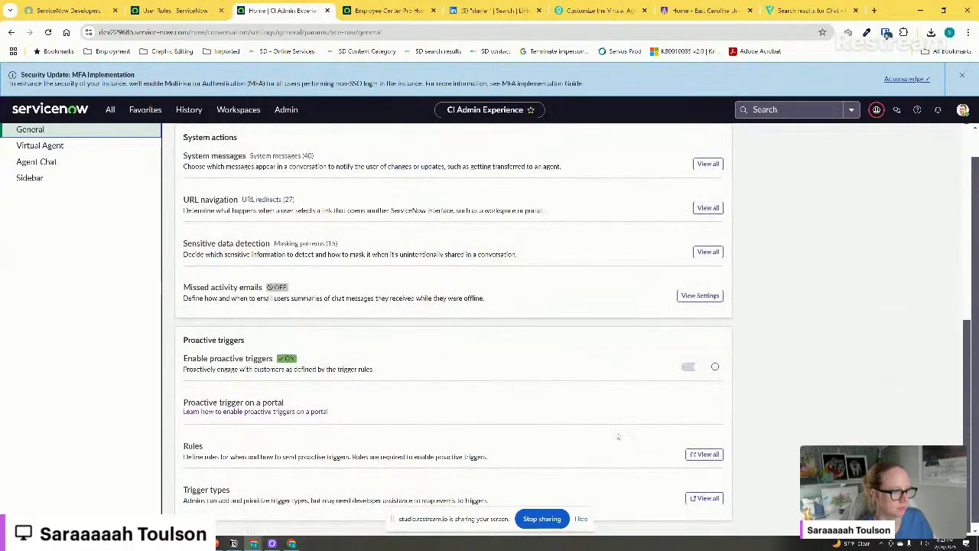
# View all proactive trigger rules and open the "Virtual agent greeting" record
pyautogui.click(706, 455)
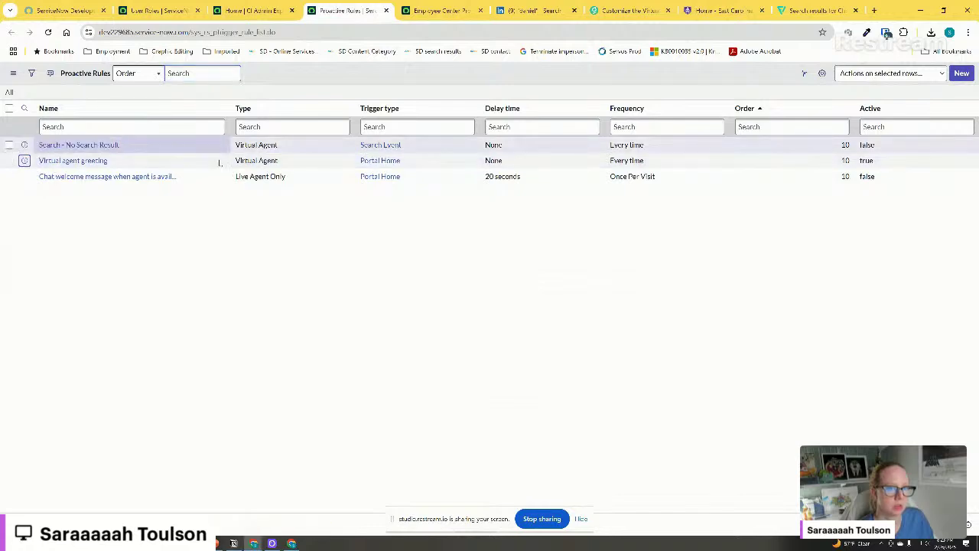
pyautogui.click(25, 161)
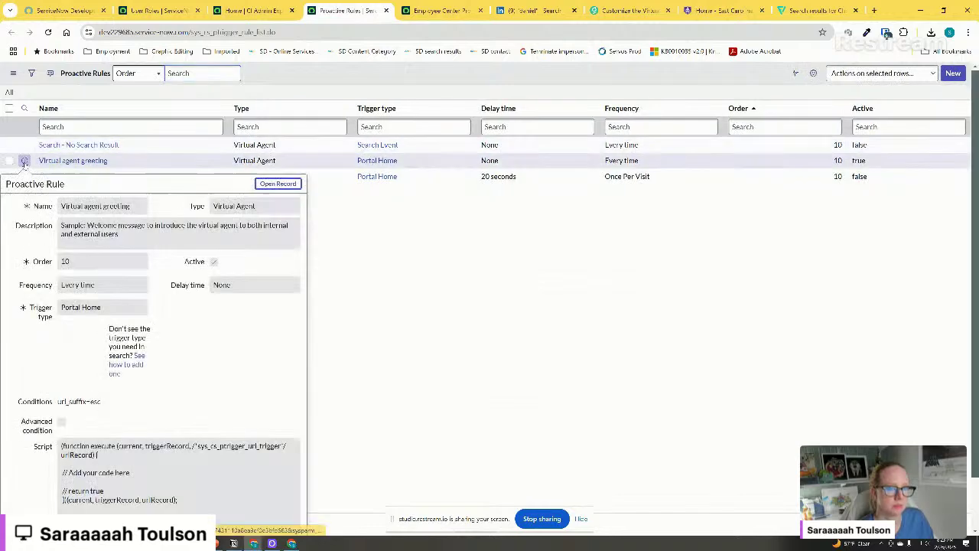
pyautogui.click(277, 182)
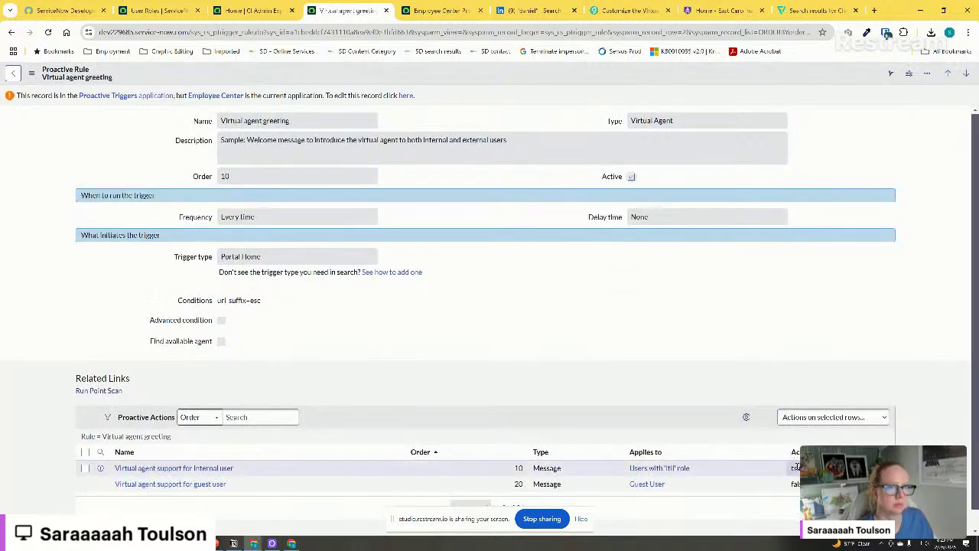
# Make the "Virtual agent greeting" rule editable in its own application, deactivate its internal-user action, and save the rule
pyautogui.click(407, 96)
pyautogui.scroll(-1, 799, 412)
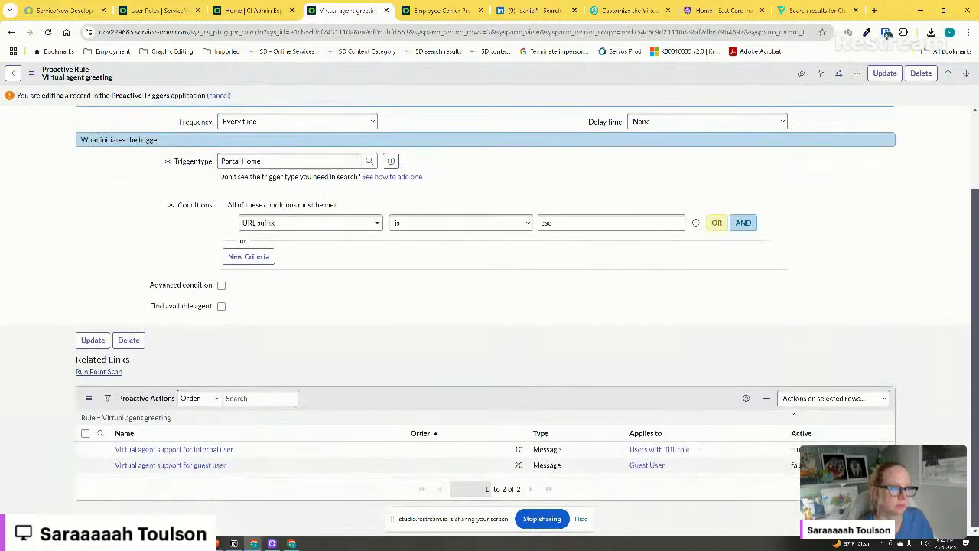
pyautogui.doubleClick(795, 450)
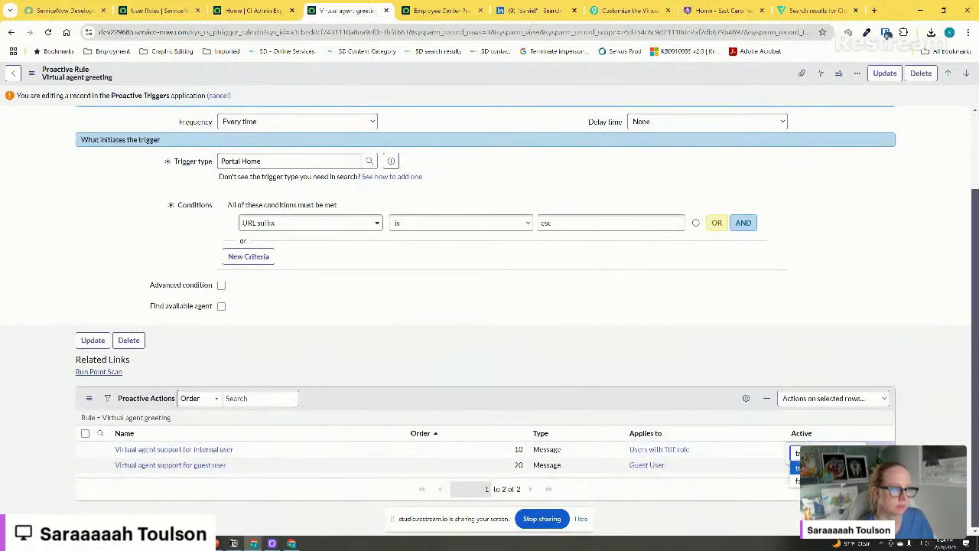
pyautogui.press('Return')
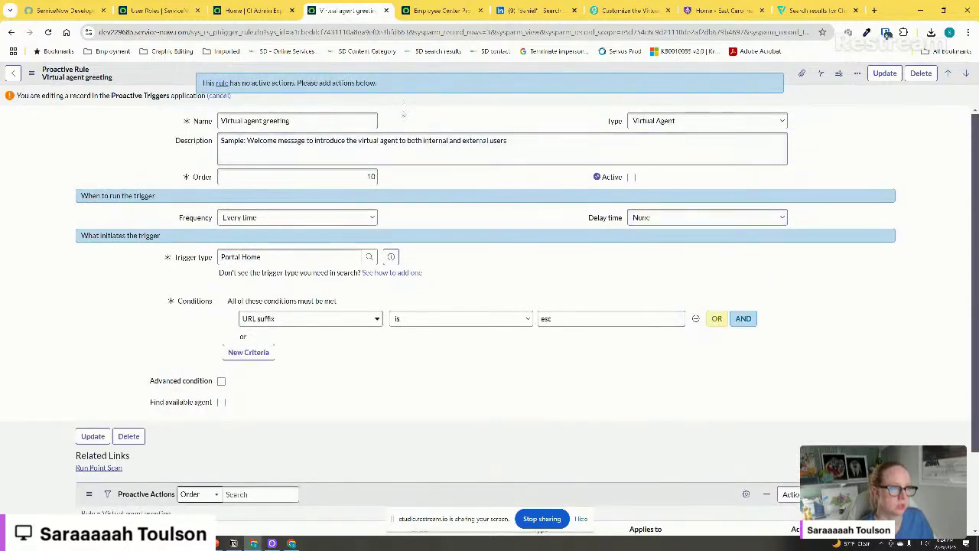
pyautogui.rightClick(419, 107)
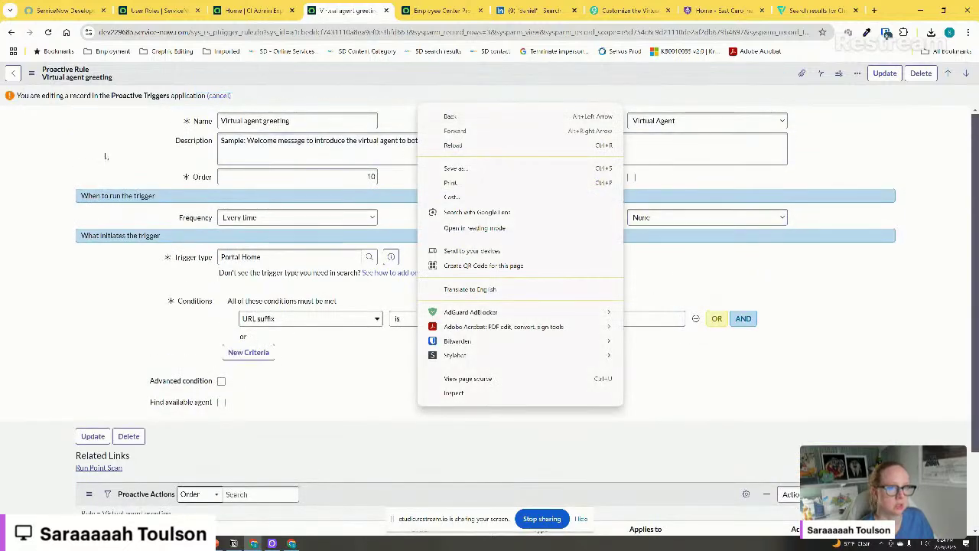
pyautogui.press('Escape')
pyautogui.click(884, 74)
# Reload the Employee Center page, check it while impersonating another user, and end the impersonation
pyautogui.click(442, 10)
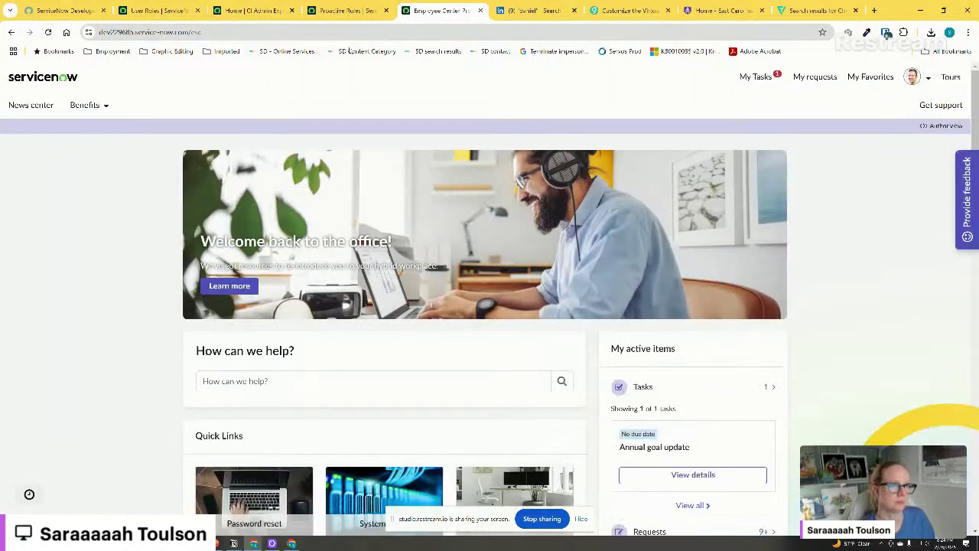
pyautogui.click(344, 10)
pyautogui.click(256, 266)
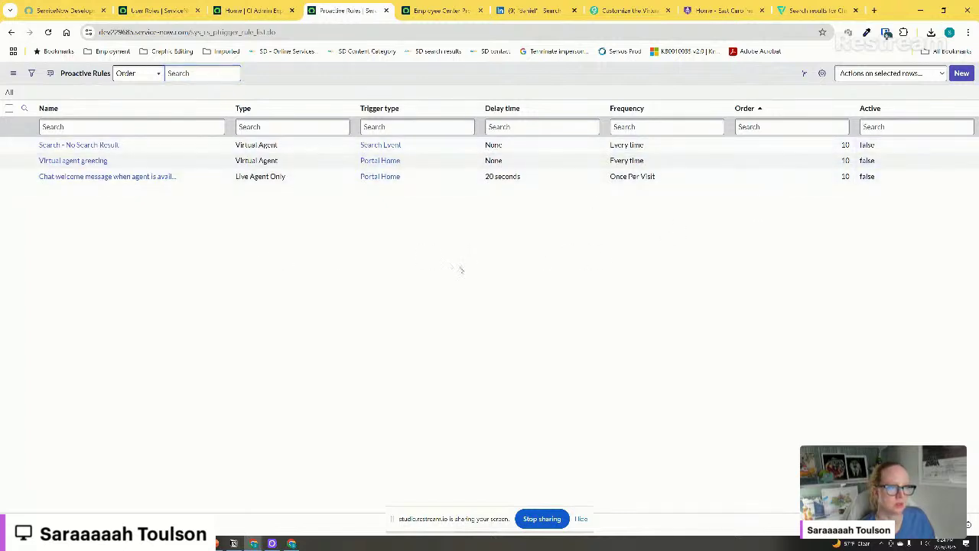
pyautogui.click(440, 9)
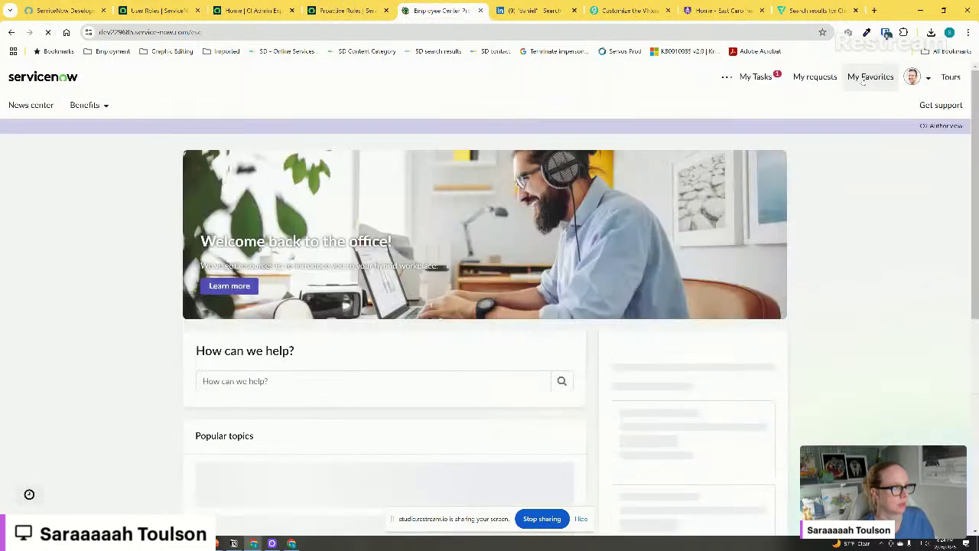
pyautogui.click(913, 83)
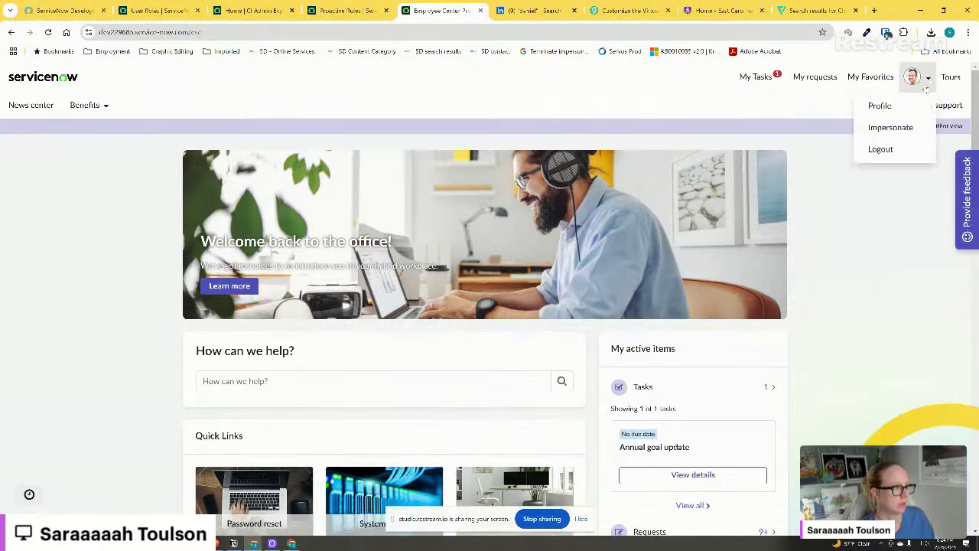
pyautogui.click(892, 127)
pyautogui.click(408, 201)
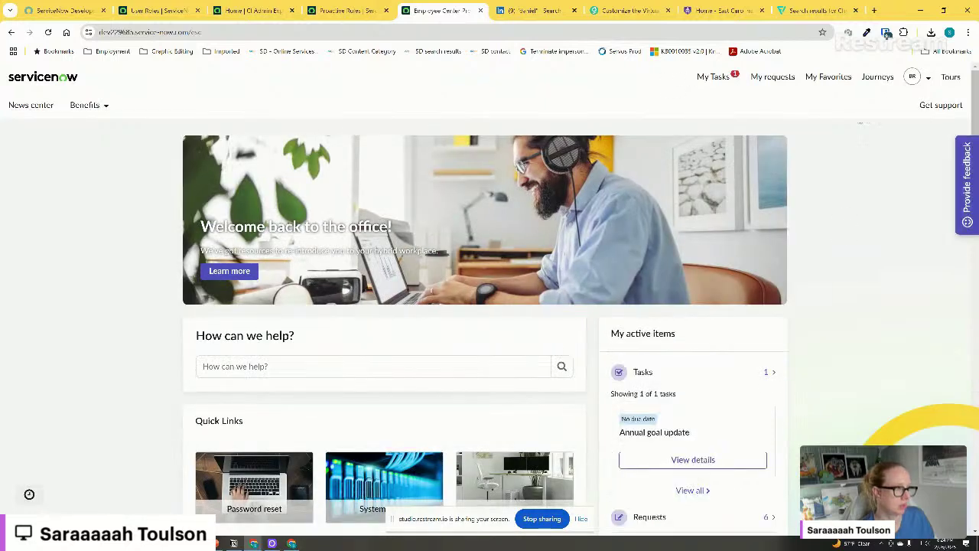
pyautogui.click(913, 77)
pyautogui.click(886, 128)
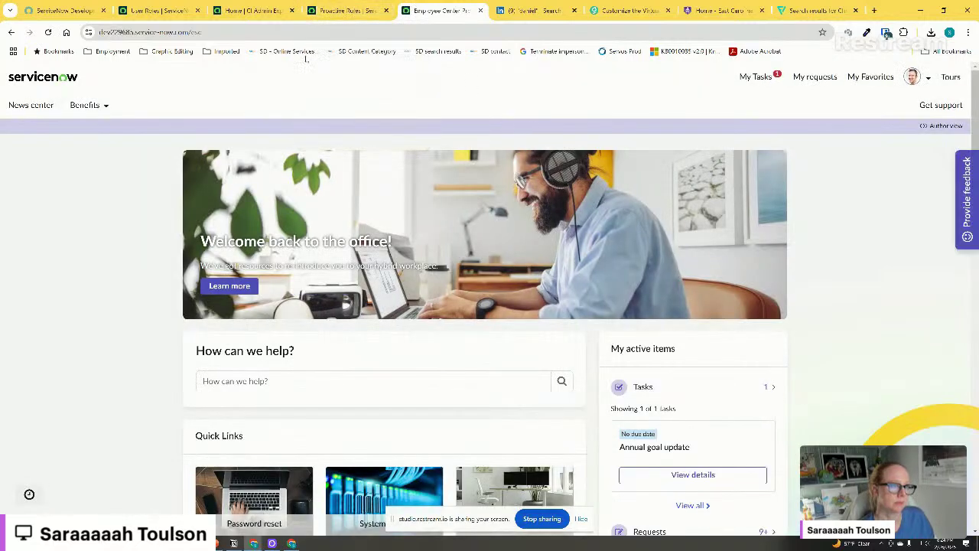
# Reopen the va-branding style sheet from the recently visited records
pyautogui.click(342, 11)
pyautogui.click(248, 11)
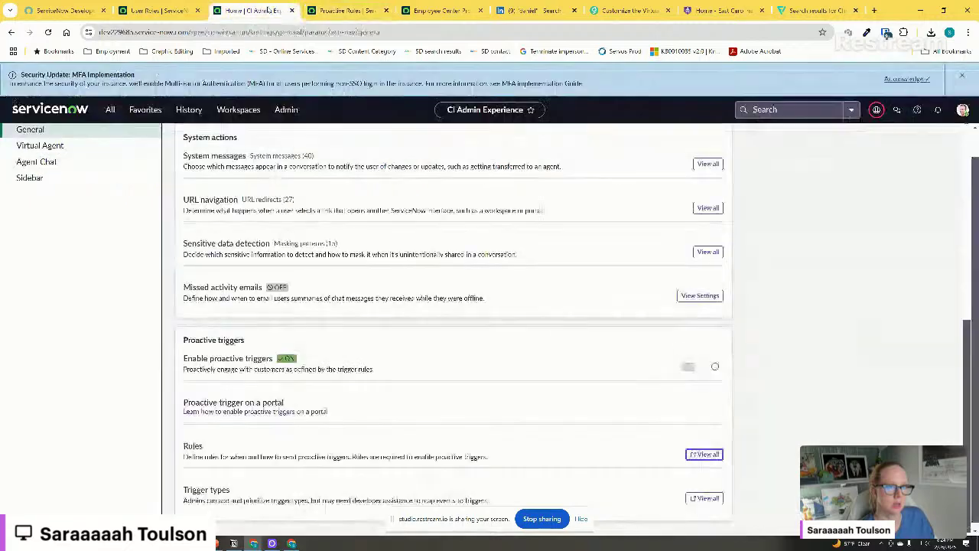
pyautogui.click(189, 110)
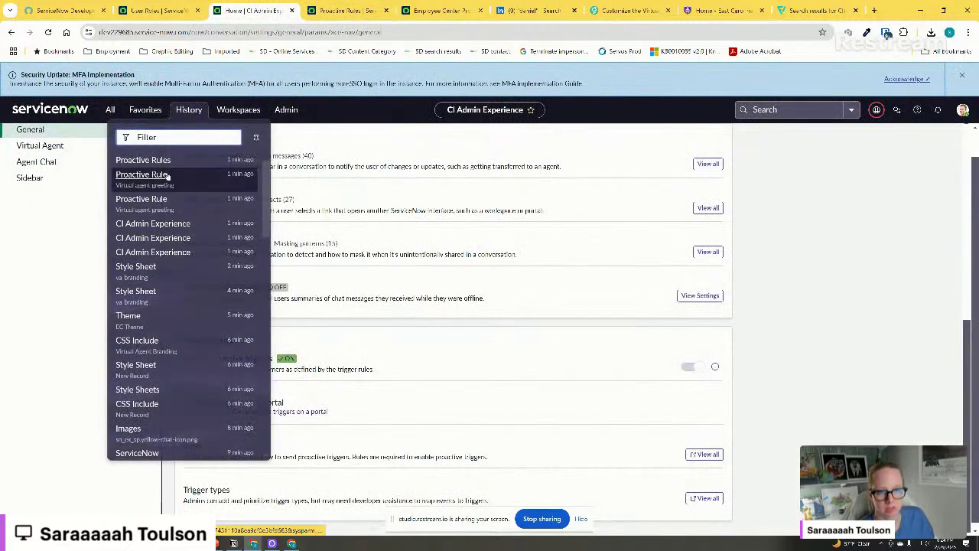
pyautogui.click(167, 300)
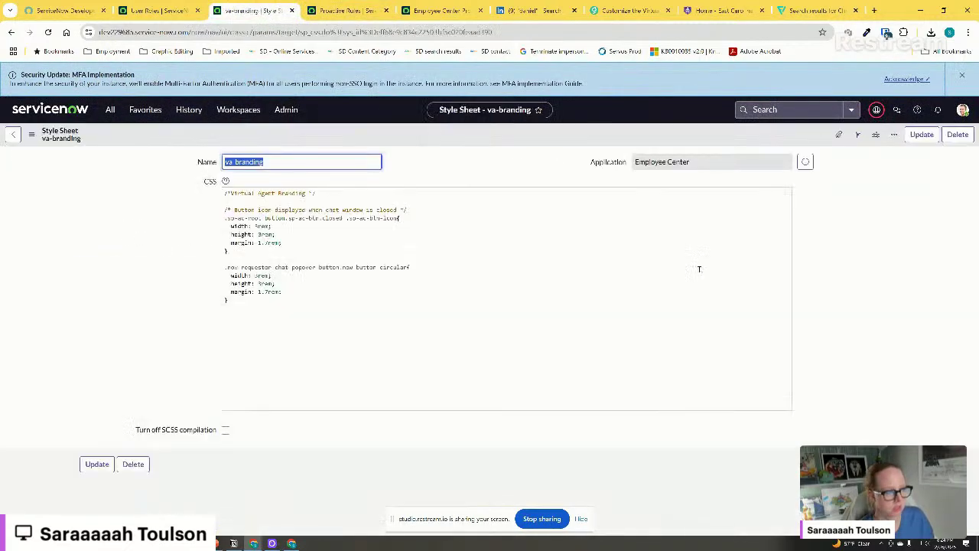
pyautogui.click(301, 302)
# Inspect the Employee Center chat button's markup and styles in the browser's developer tools
pyautogui.hotkey('ctrl', 'Tab')
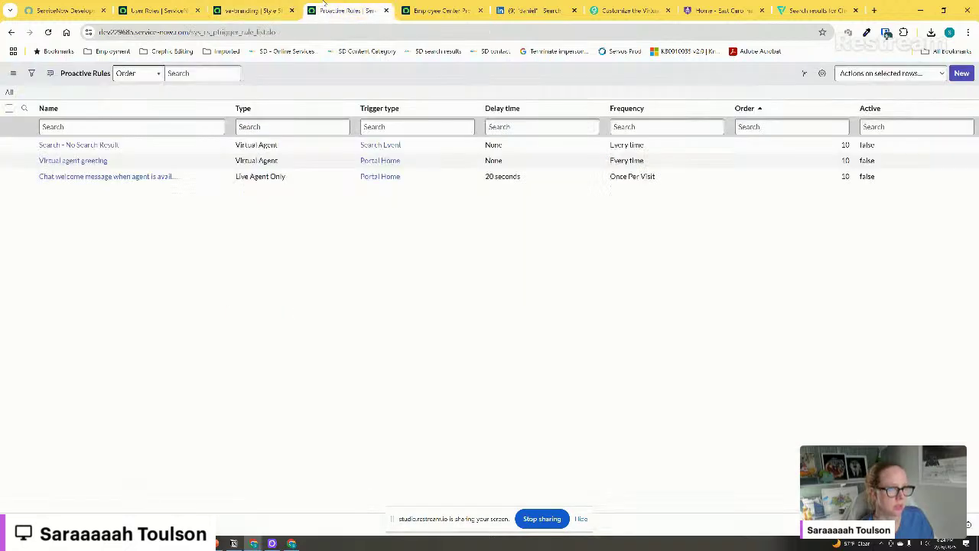
pyautogui.hotkey('ctrl', 'Tab')
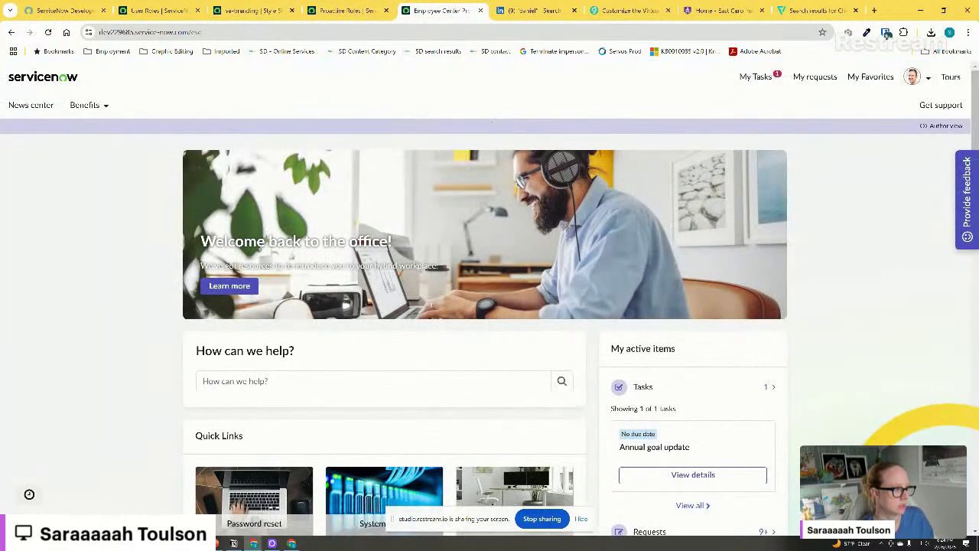
pyautogui.rightClick(816, 336)
pyautogui.click(856, 463)
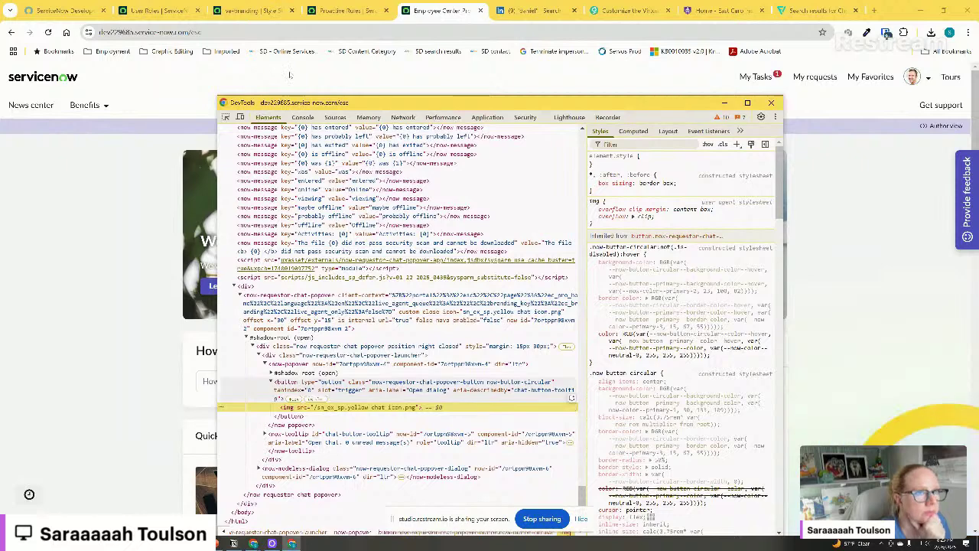
# Delete the width, height and margin declarations from the .sp-ac-root closed-button icon rule in the va-branding style sheet
pyautogui.click(252, 10)
pyautogui.click(302, 241)
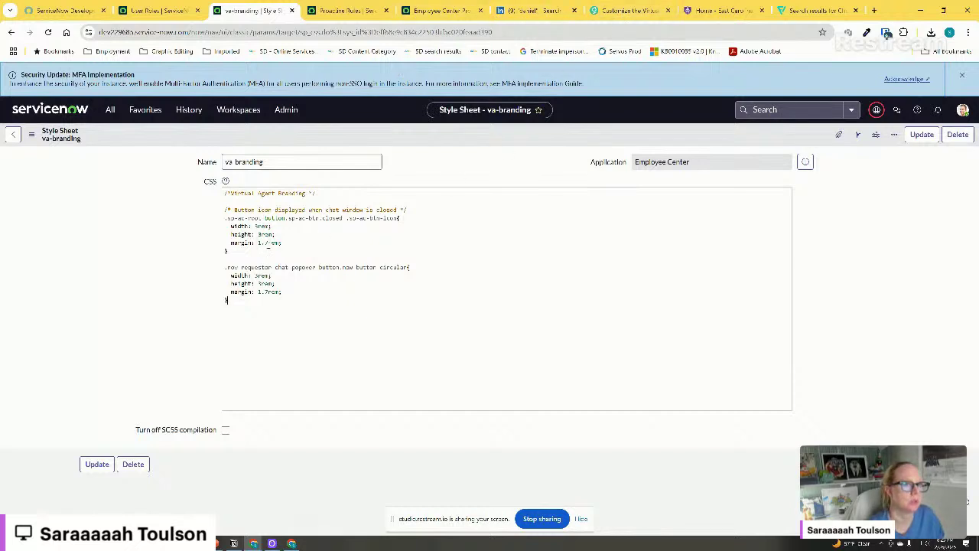
pyautogui.moveTo(284, 243); pyautogui.dragTo(231, 224)
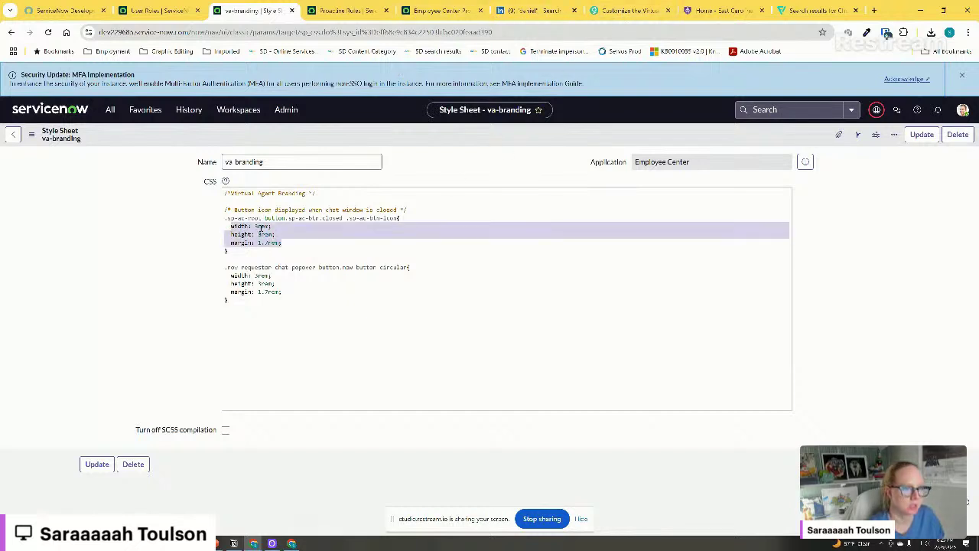
pyautogui.press('BackSpace')
# Review the SN Guru article's closed-button CSS selector, icon sizing and open chat button sections
pyautogui.click(629, 11)
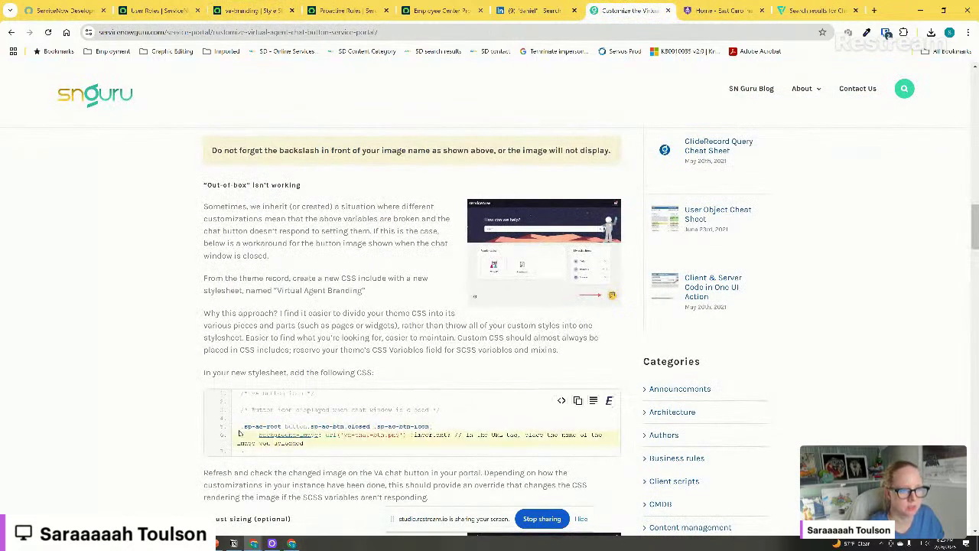
pyautogui.moveTo(245, 427); pyautogui.dragTo(427, 426)
pyautogui.click(387, 275)
pyautogui.scroll(-4, 398, 324)
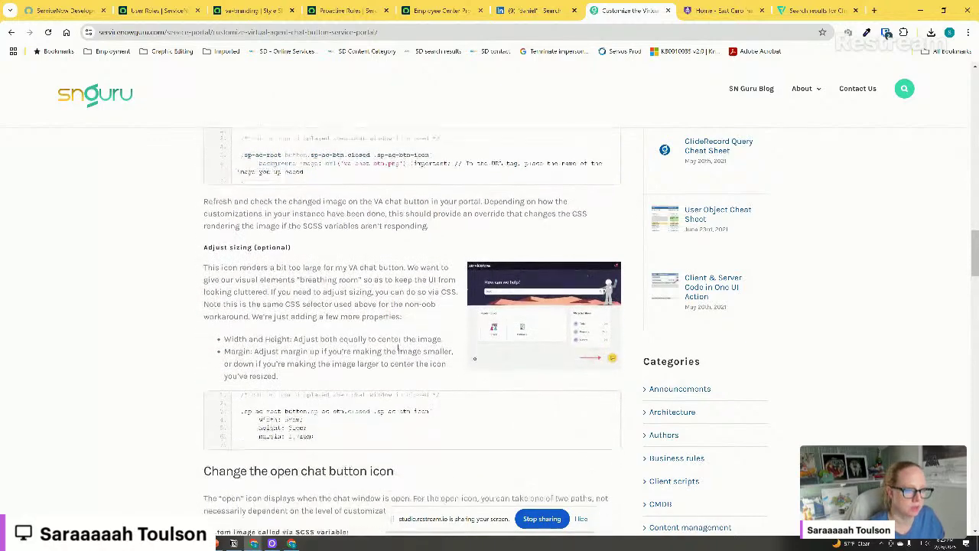
pyautogui.scroll(-3, 399, 348)
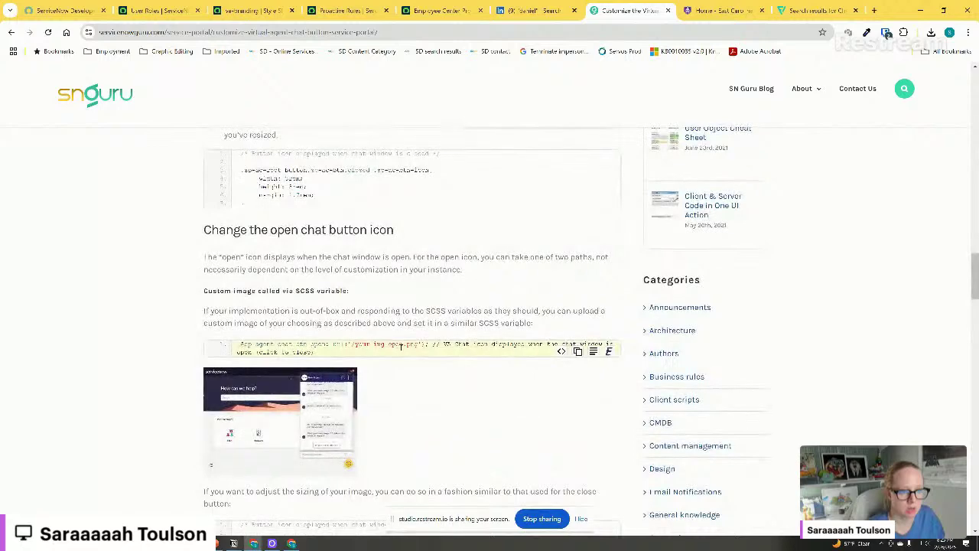
pyautogui.scroll(4, 401, 347)
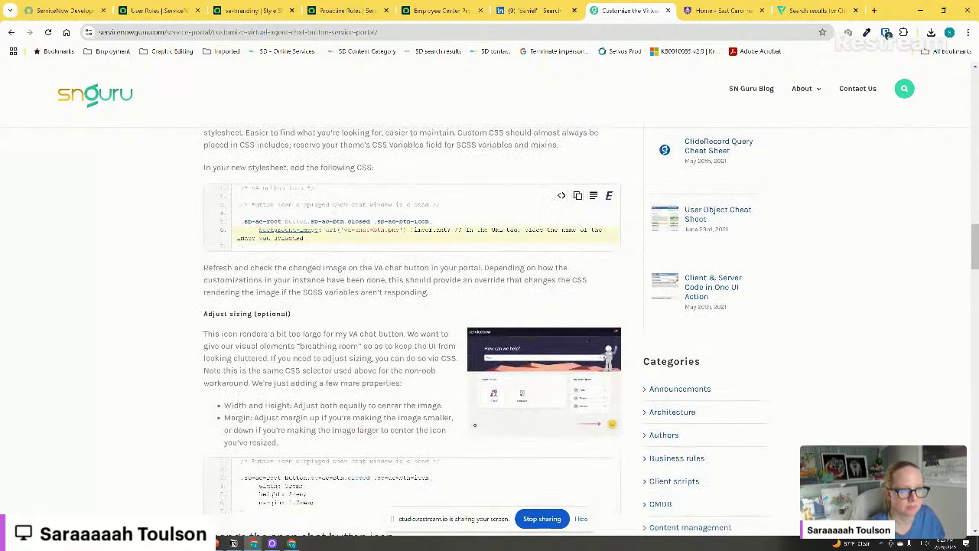
# Examine the styles of the button element that wraps the chat icon on the Employee Center page, and close the developer tools
pyautogui.click(440, 10)
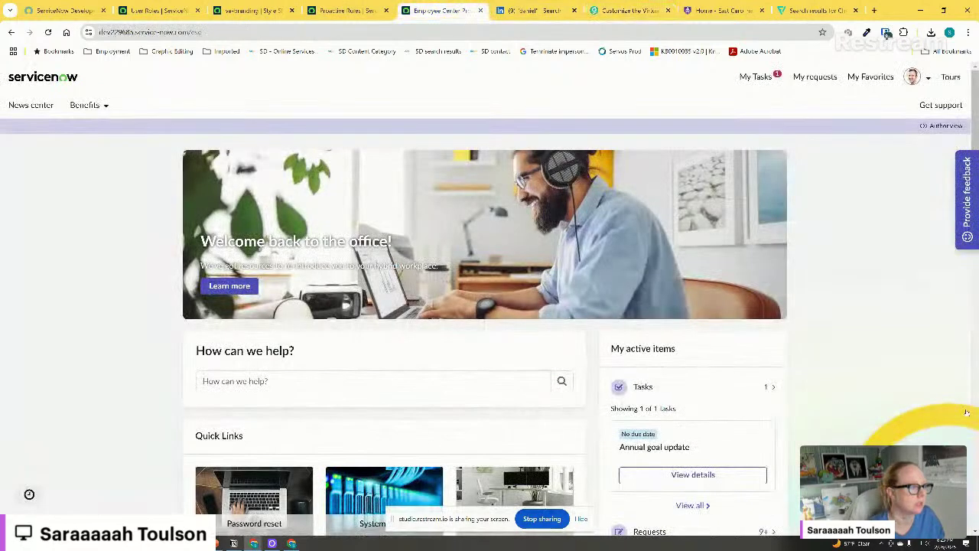
pyautogui.rightClick(910, 422)
pyautogui.click(861, 419)
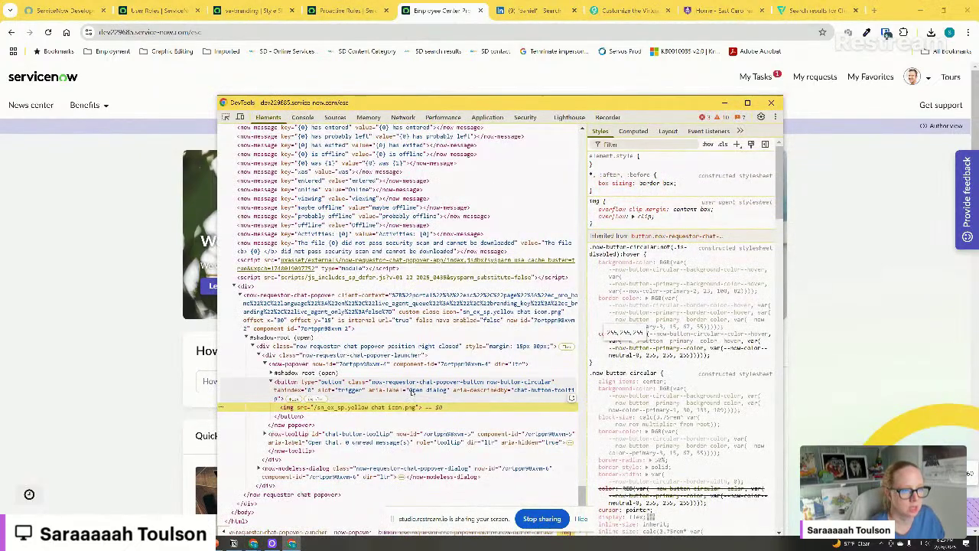
pyautogui.click(395, 390)
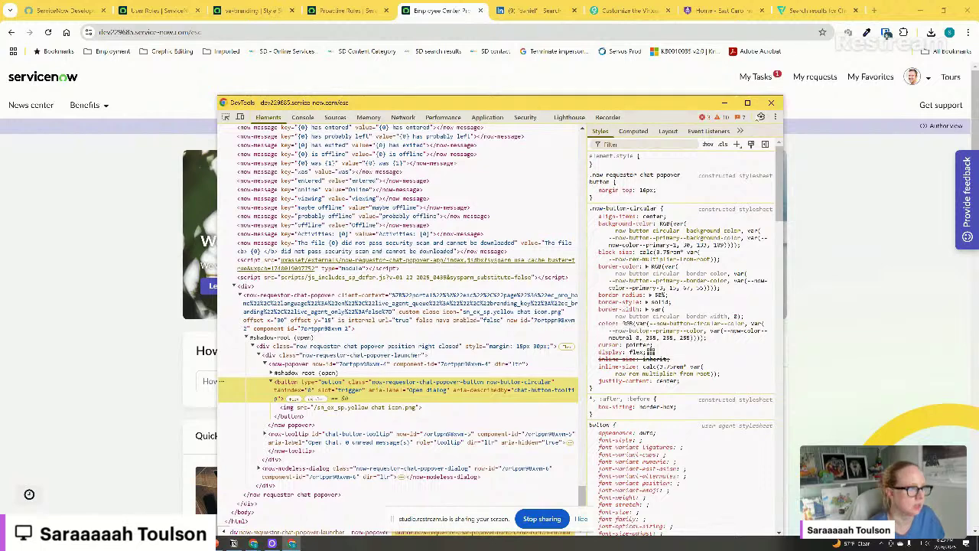
pyautogui.click(771, 102)
# Return to the va-branding style sheet and save its edited CSS without leaving the record
pyautogui.click(341, 11)
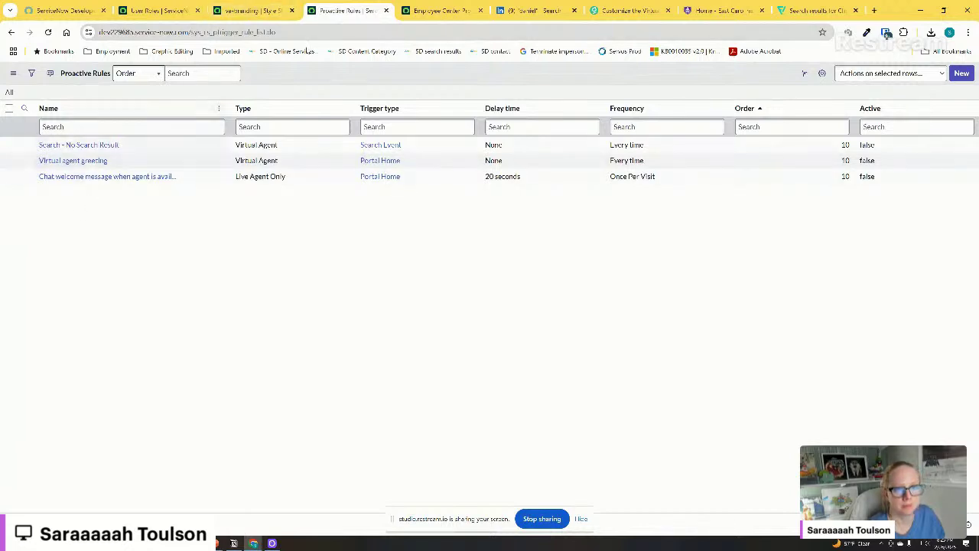
pyautogui.click(249, 11)
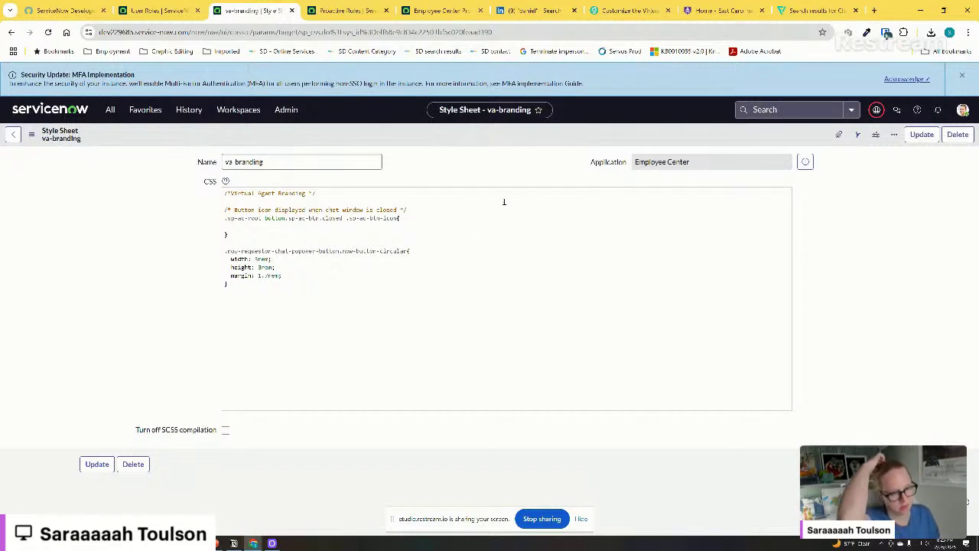
pyautogui.click(189, 110)
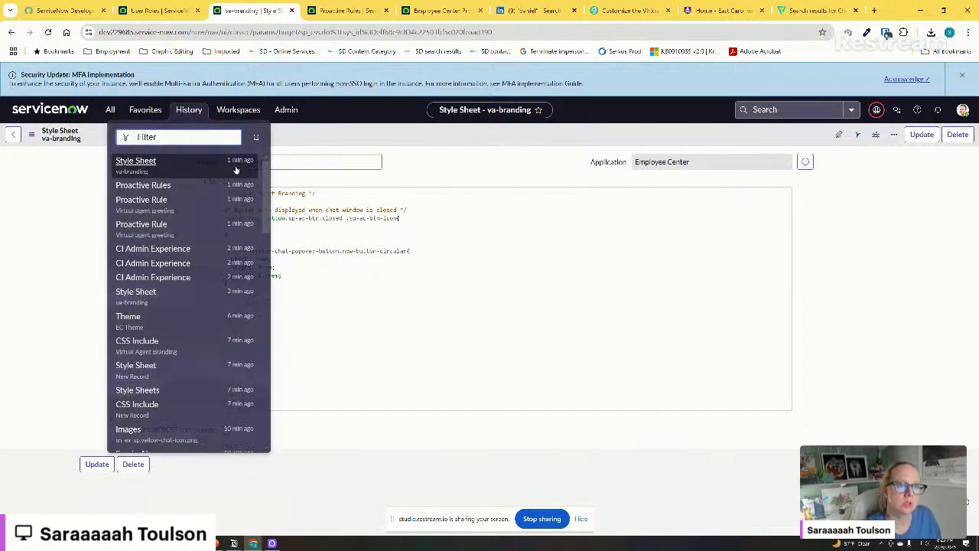
pyautogui.click(190, 317)
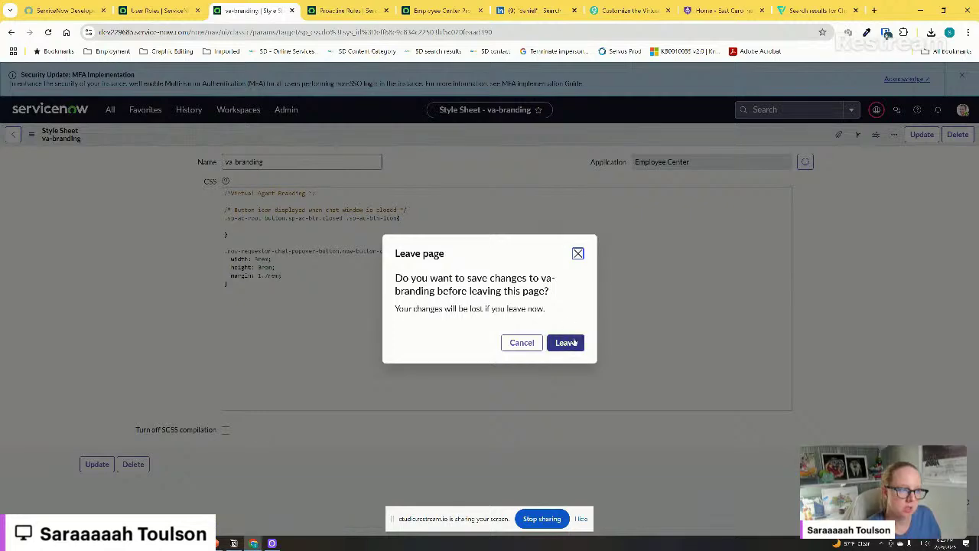
pyautogui.click(522, 343)
pyautogui.rightClick(535, 136)
pyautogui.click(566, 316)
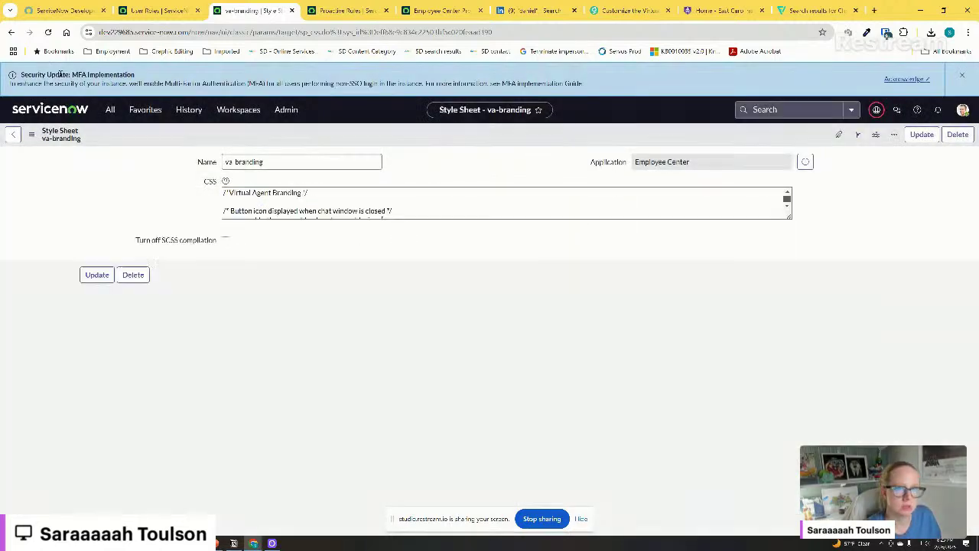
# Open the EC Theme record and comment out the $sp-agent-chat-btn-close line in its CSS variables
pyautogui.click(191, 118)
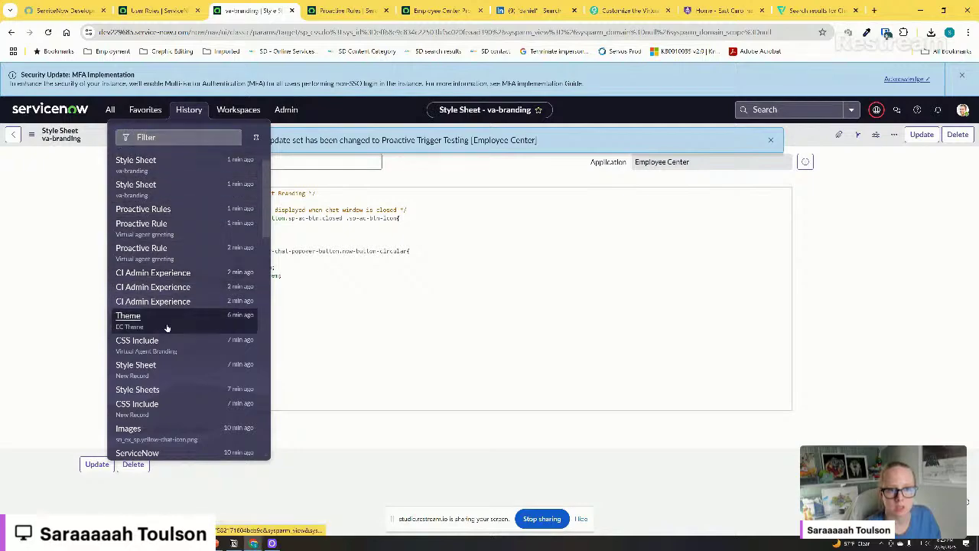
pyautogui.click(138, 317)
pyautogui.scroll(-15, 536, 367)
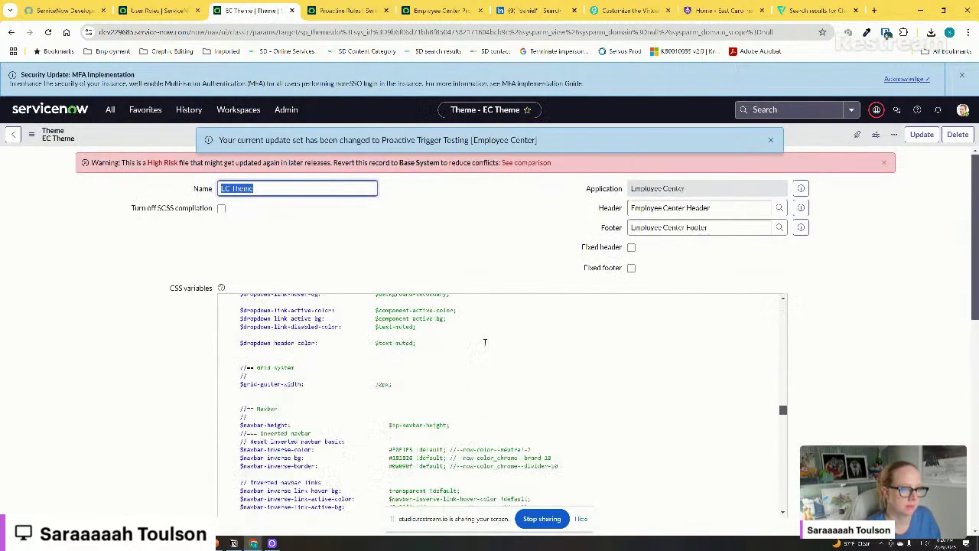
pyautogui.scroll(-2, 185, 429)
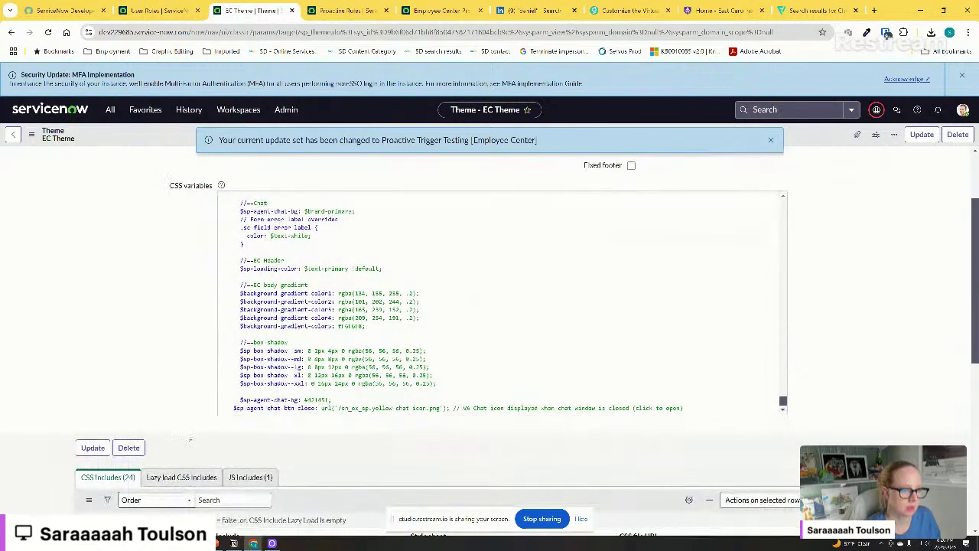
pyautogui.click(450, 413)
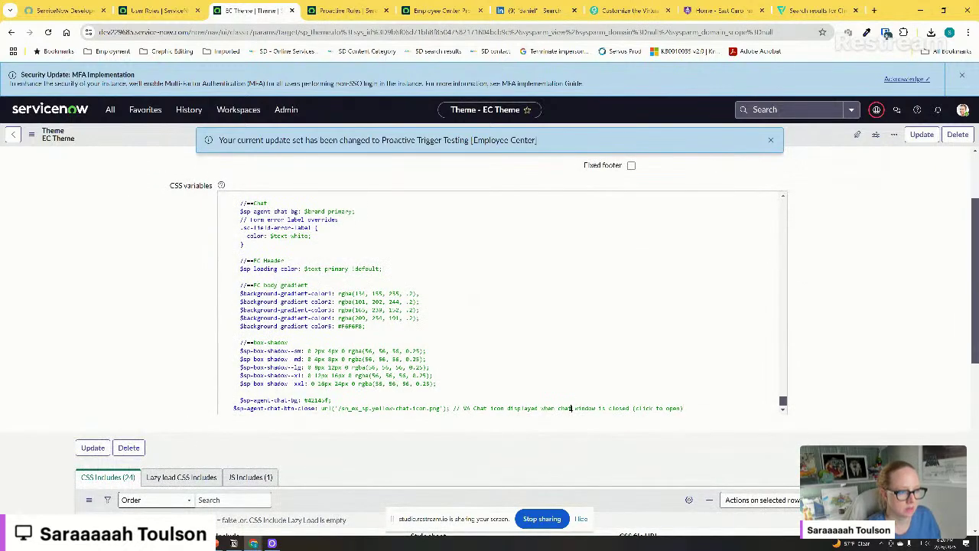
pyautogui.write('//')
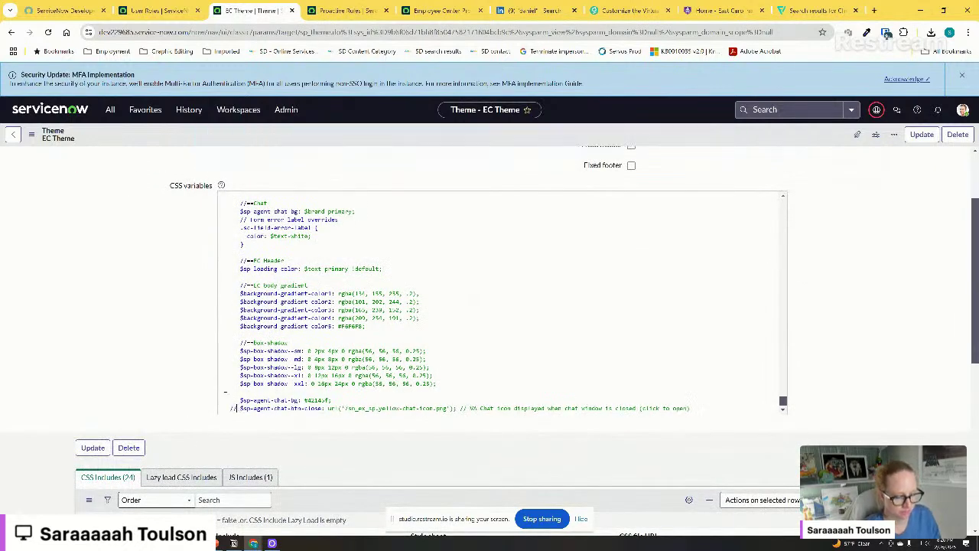
# Replace the // before the $sp-agent-chat-btn-close declaration with a /* */ block comment around it, and save the EC Theme record
pyautogui.press('BackSpace')
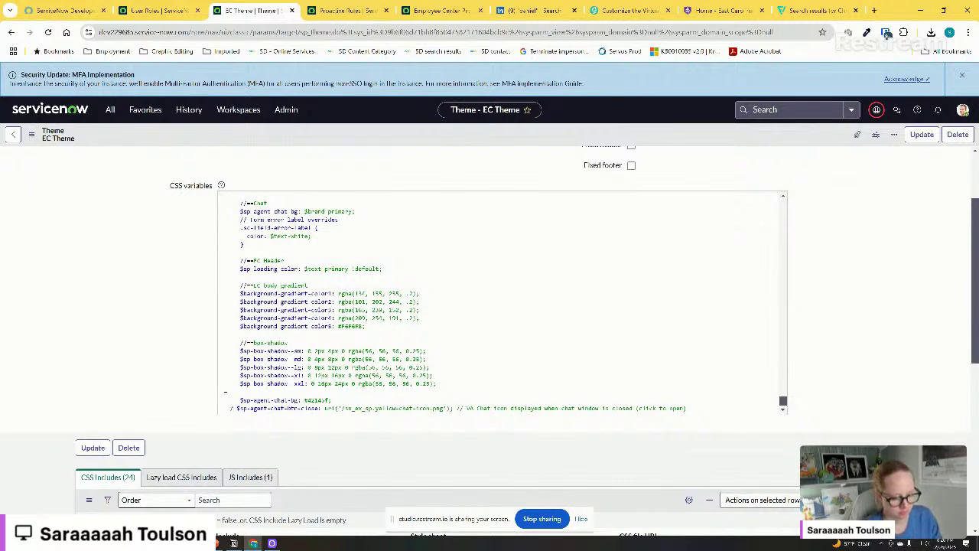
pyautogui.write('/')
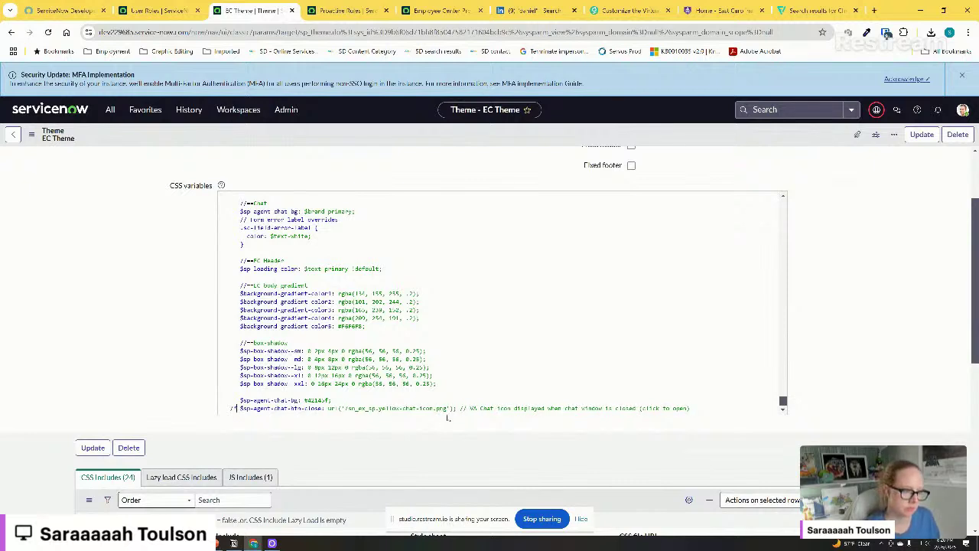
pyautogui.write('*/')
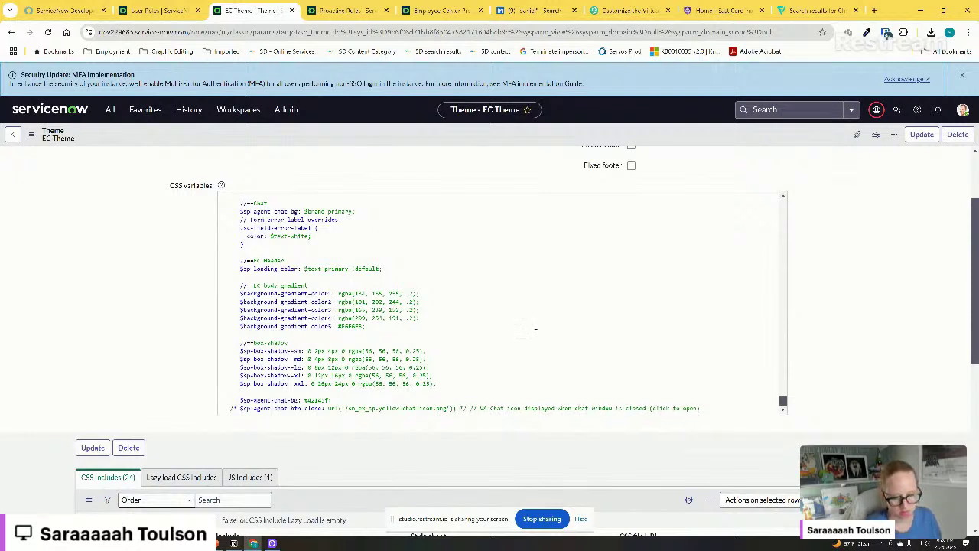
pyautogui.rightClick(438, 138)
pyautogui.click(450, 142)
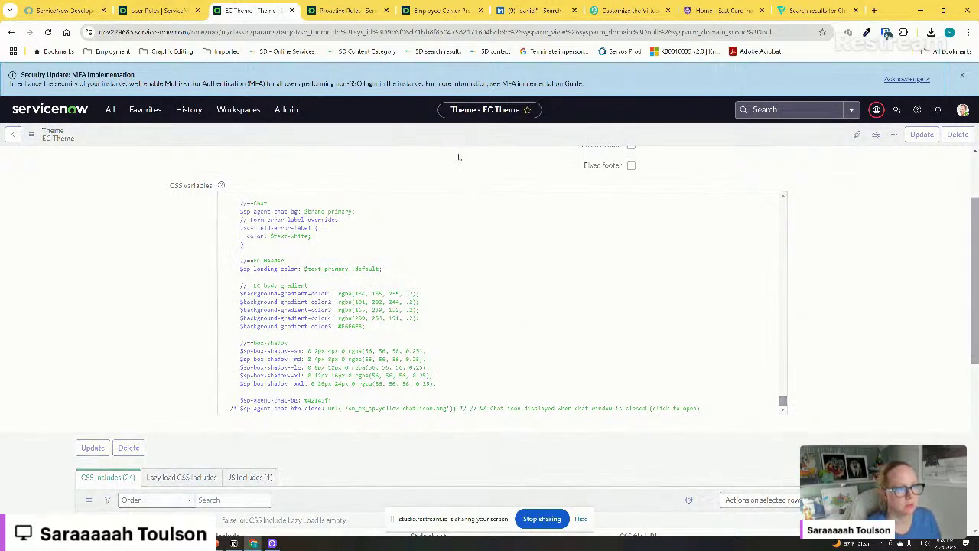
# Check the end of the EC Theme's CSS variables for the commented-out $sp-agent-chat-btn-close declaration
pyautogui.scroll(-5, 450, 214)
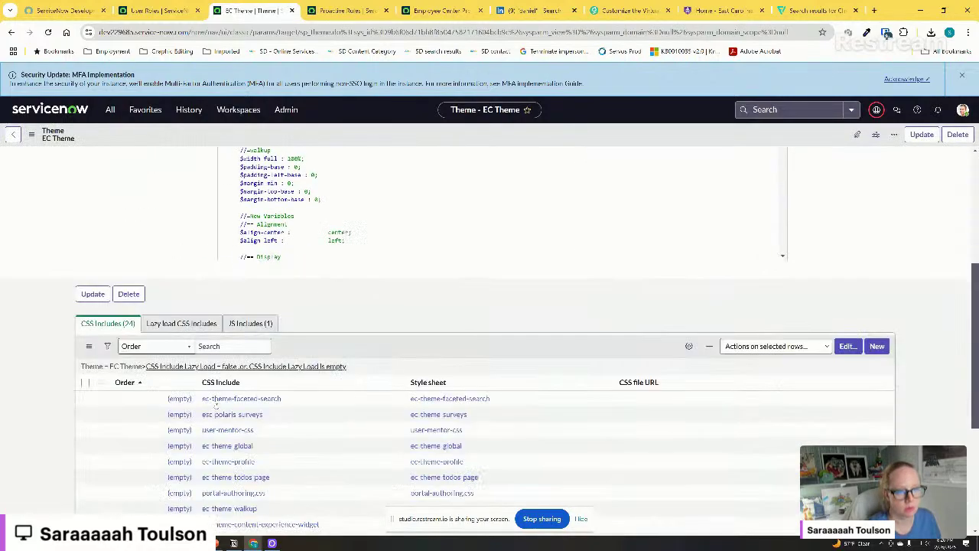
pyautogui.scroll(2, 168, 289)
pyautogui.scroll(-10, 408, 255)
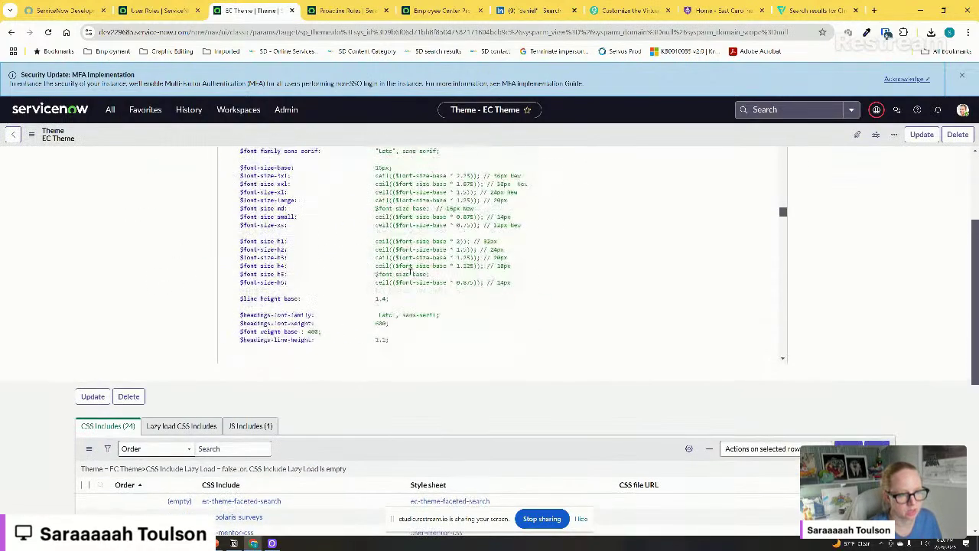
pyautogui.scroll(-5, 413, 283)
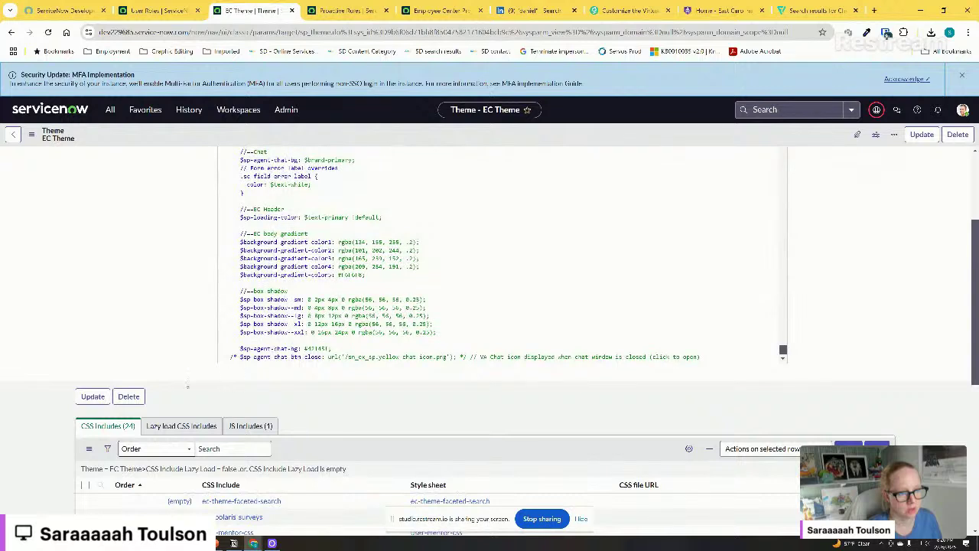
pyautogui.moveTo(240, 356); pyautogui.dragTo(331, 355)
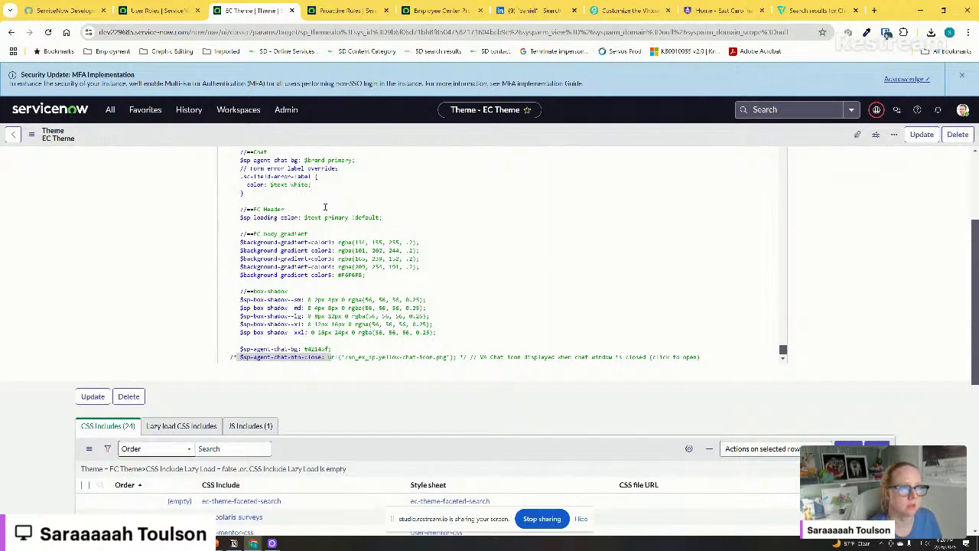
pyautogui.scroll(-2, 435, 440)
# Open the va-branding style sheet and add an empty line at the start of the .now-requestor-chat-popover-button.now-button-circular rule
pyautogui.click(188, 111)
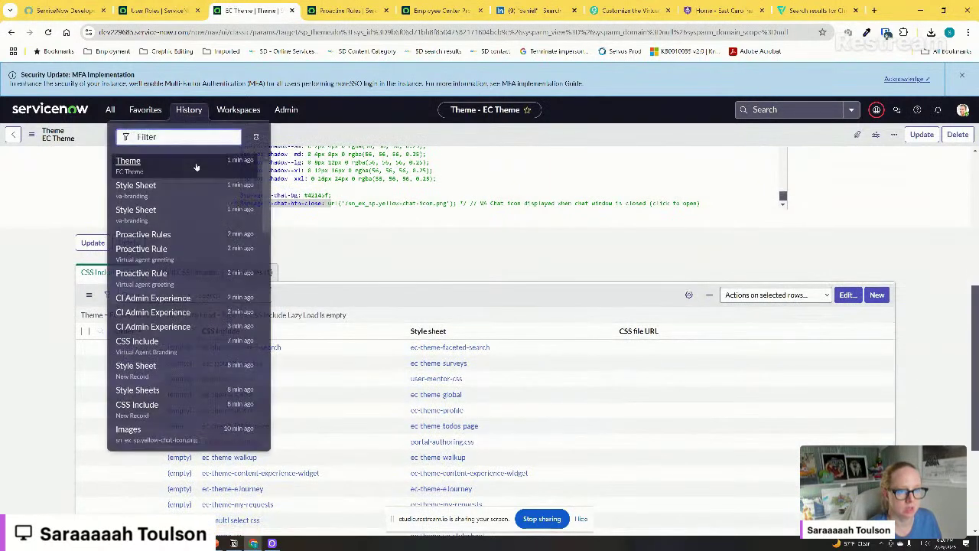
pyautogui.click(138, 188)
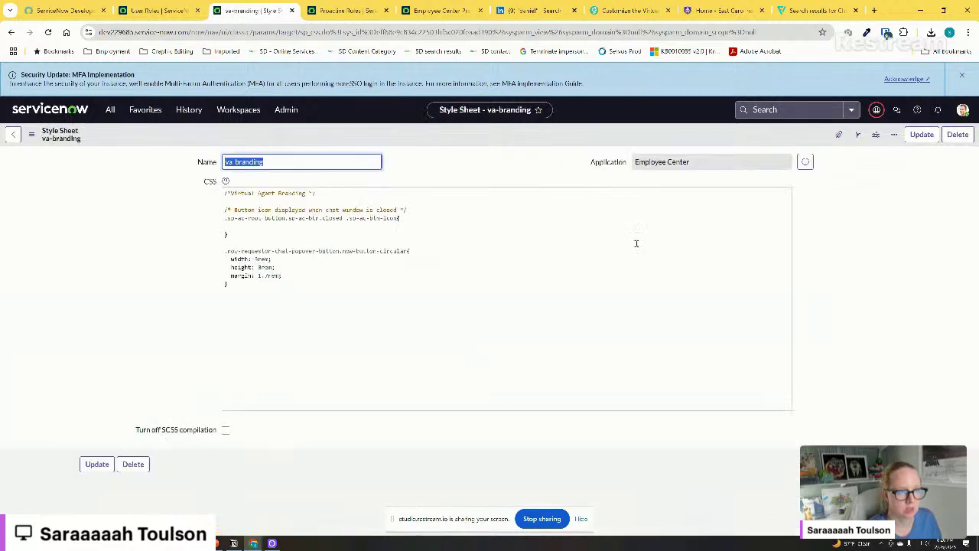
pyautogui.click(322, 228)
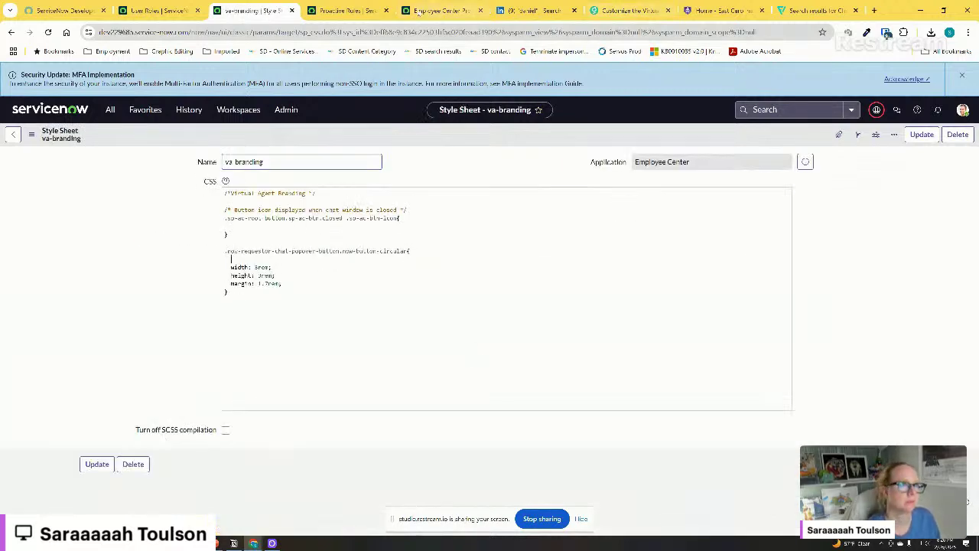
# Reload the Employee Center page to check the chat button, and return to the Proactive Rules list
pyautogui.click(423, 11)
pyautogui.click(48, 33)
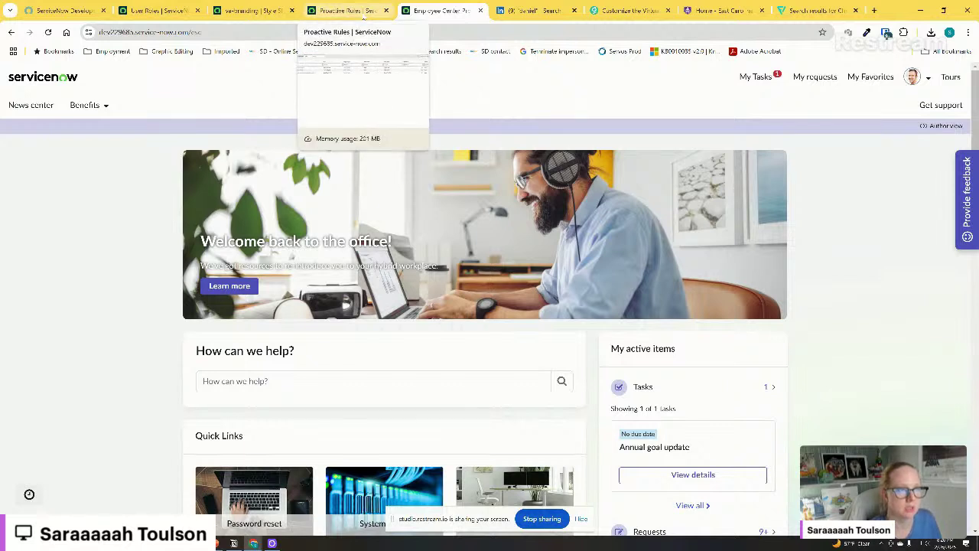
pyautogui.click(348, 10)
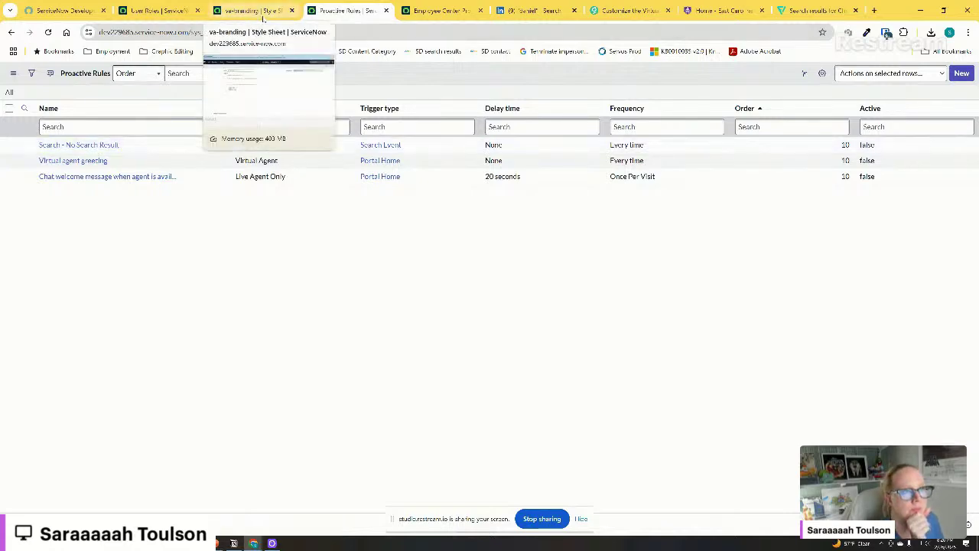
# Copy the background-image: url('va-chat-btn.png') !important declaration from the SN Guru article into the va-branding .now-button-circular rule
pyautogui.click(626, 10)
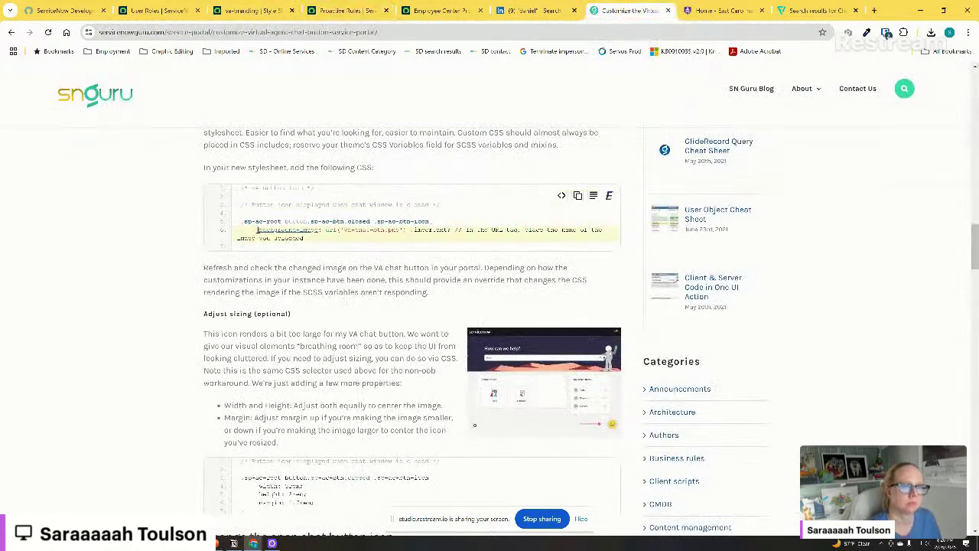
pyautogui.moveTo(255, 231); pyautogui.dragTo(452, 230)
pyautogui.hotkey('ctrl', 'c')
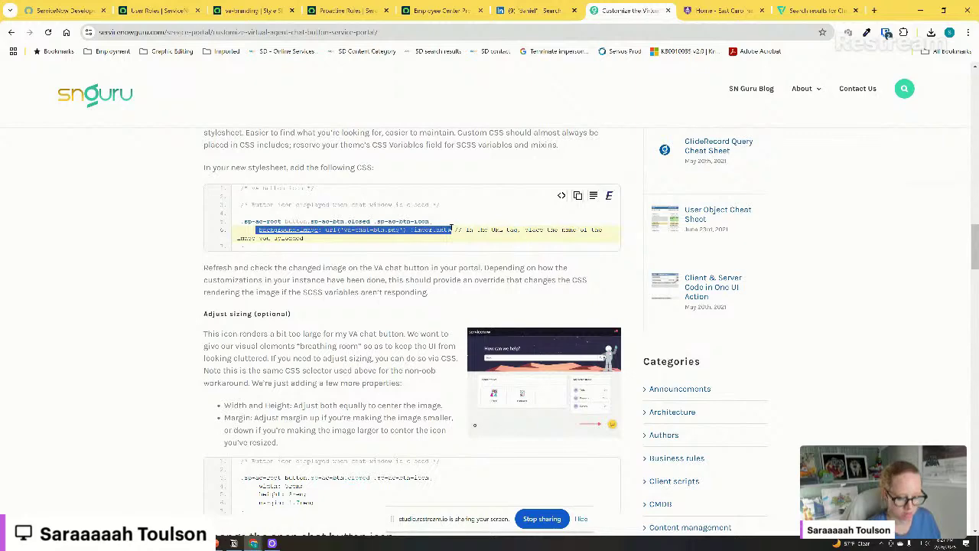
pyautogui.click(346, 10)
pyautogui.click(432, 10)
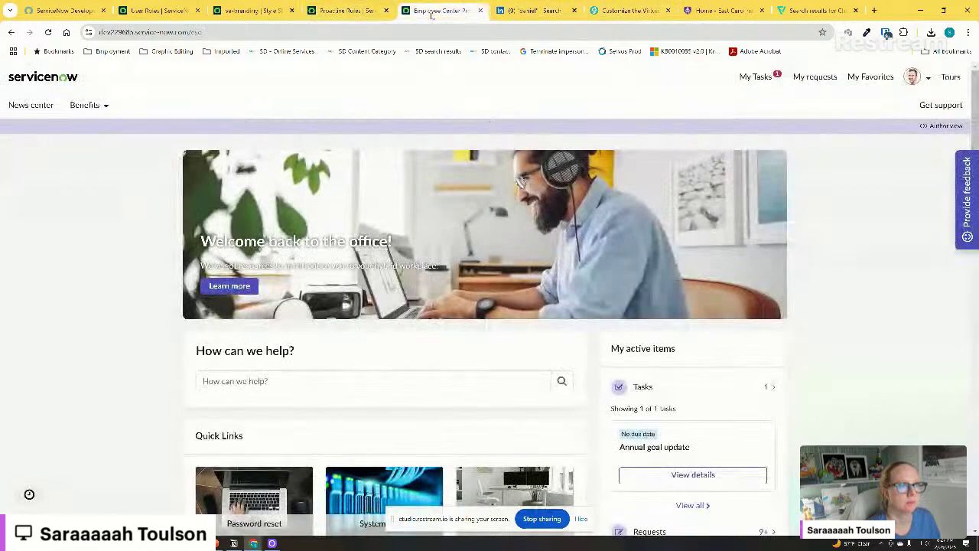
pyautogui.click(275, 12)
pyautogui.hotkey('ctrl', 'v')
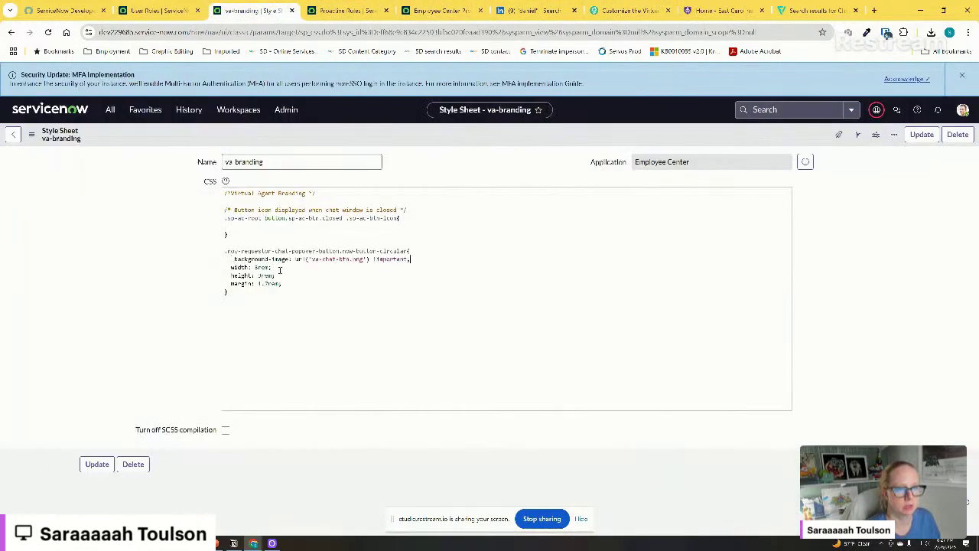
# Remove the extra indentation before the pasted background-image declaration and save the va-branding style sheet without leaving the record
pyautogui.click(233, 260)
pyautogui.press('BackSpace')
pyautogui.click(395, 304)
pyautogui.rightClick(409, 138)
pyautogui.click(421, 142)
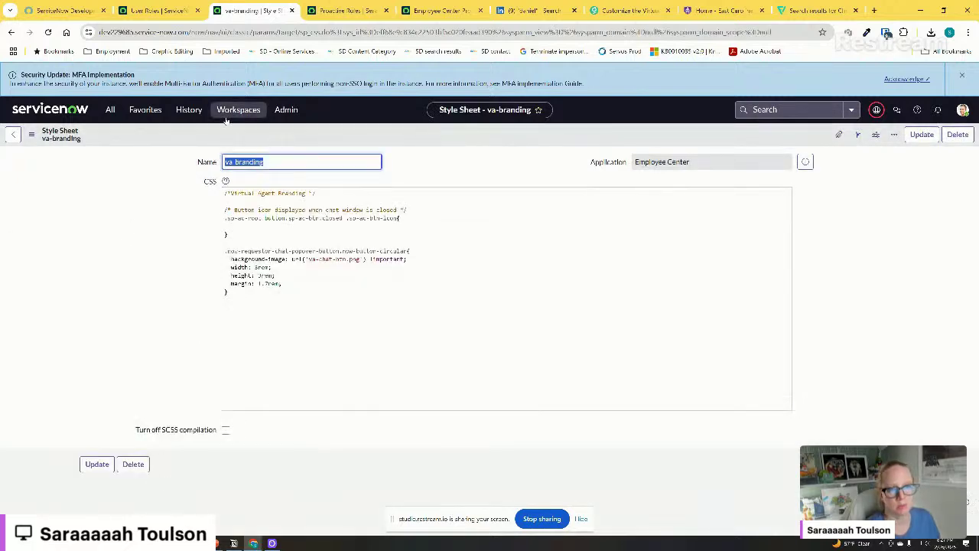
# Open the EC Theme record and copy the /sn_ex_sp.yellow-chat-icon.png path from the commented-out $sp-agent-chat-btn-close line
pyautogui.click(189, 109)
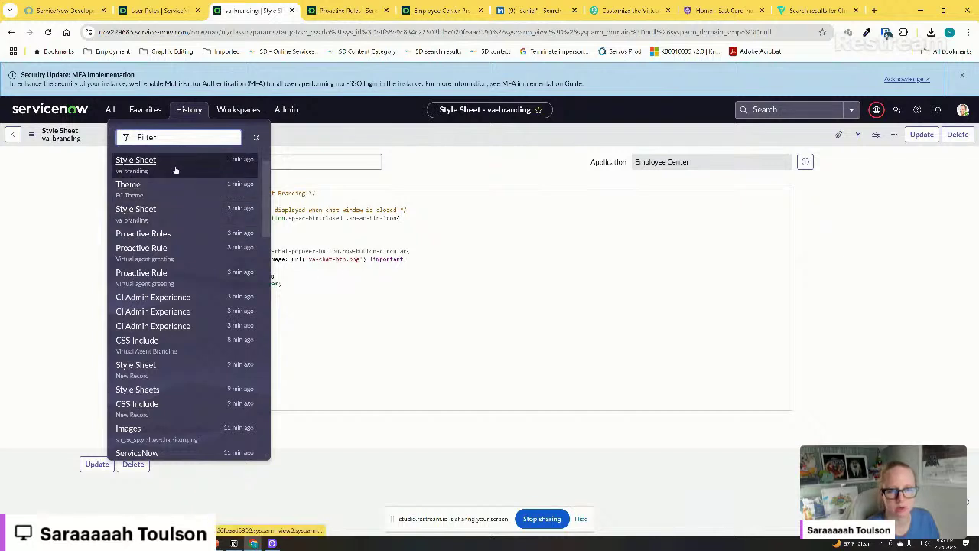
pyautogui.click(186, 188)
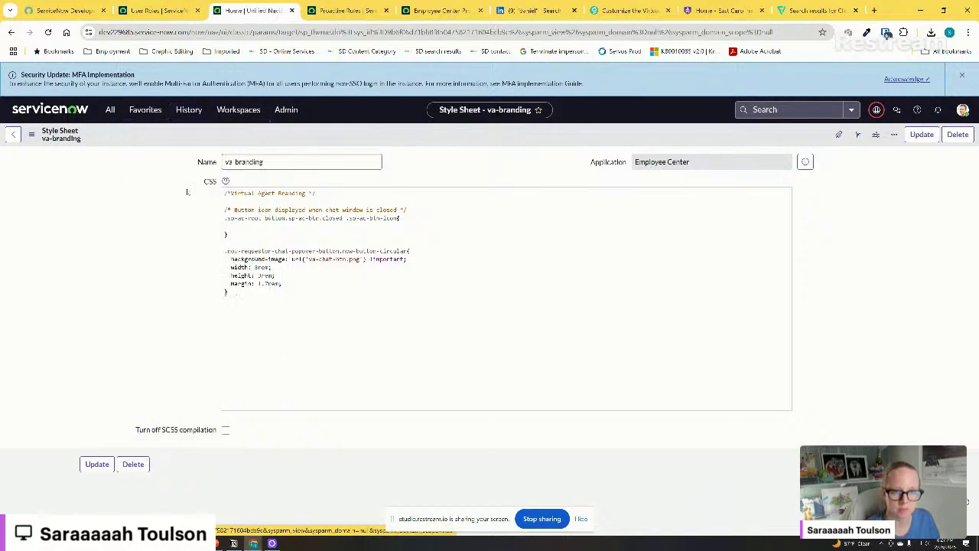
pyautogui.scroll(-10, 384, 327)
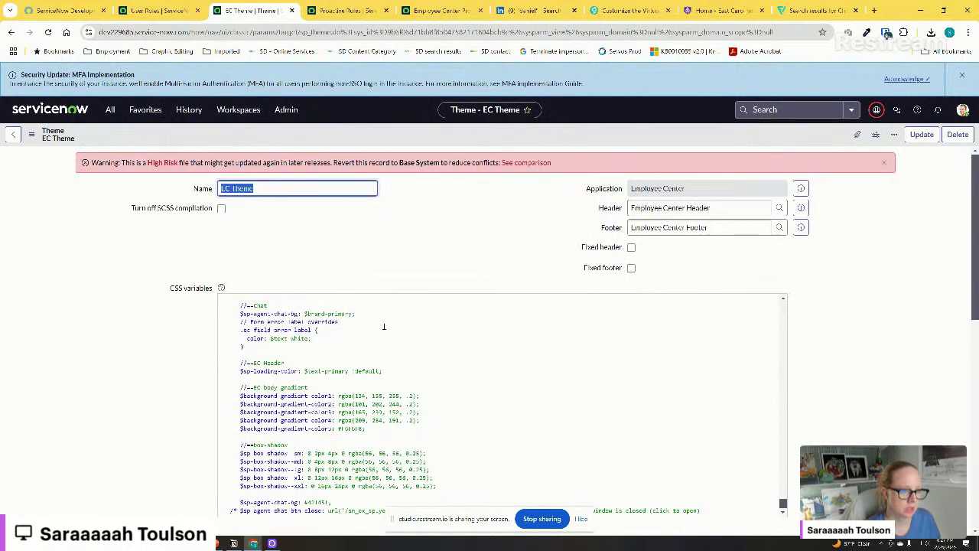
pyautogui.scroll(-2, 395, 390)
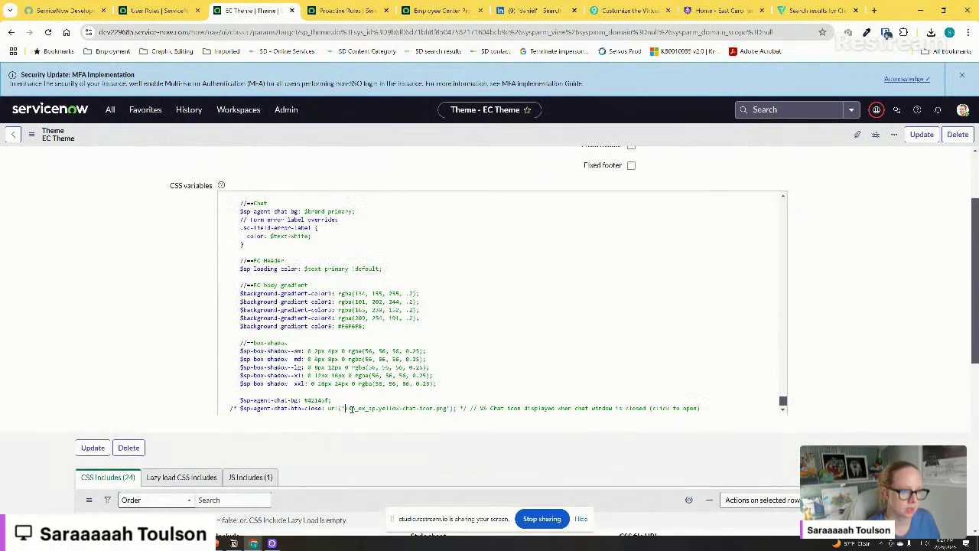
pyautogui.moveTo(344, 407); pyautogui.dragTo(419, 408)
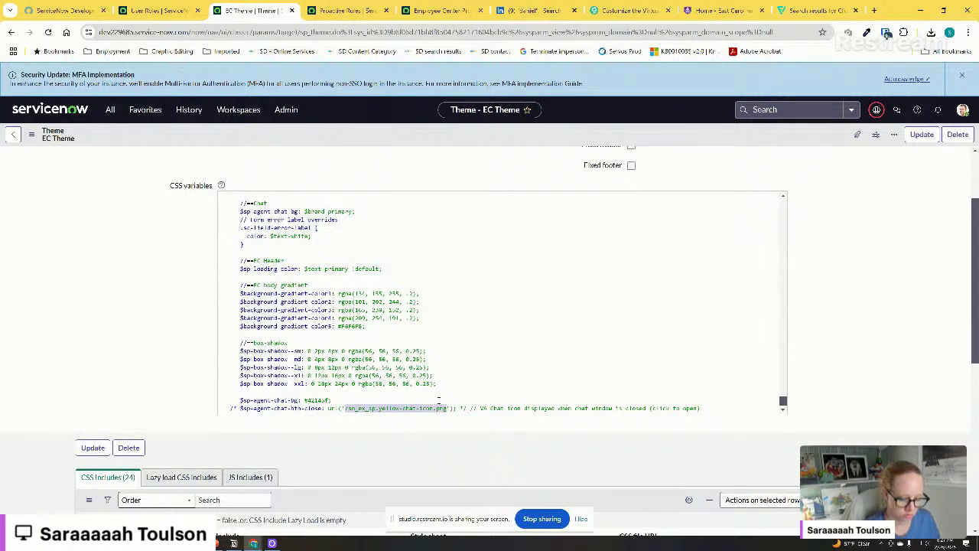
pyautogui.click(189, 109)
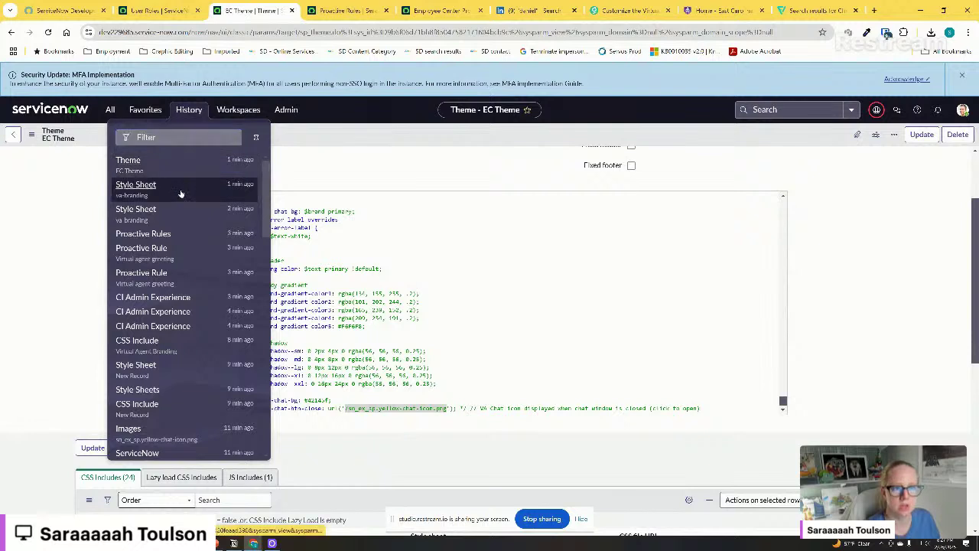
# Set the background-image URL in the va-branding style sheet to sn_ex_sp.yellow-chat-icon.png without a leading slash, and save the record
pyautogui.click(179, 189)
pyautogui.moveTo(305, 259); pyautogui.dragTo(358, 260)
pyautogui.click(313, 259)
pyautogui.write('/sn_ex_sp.yellow-chat-icon.png')
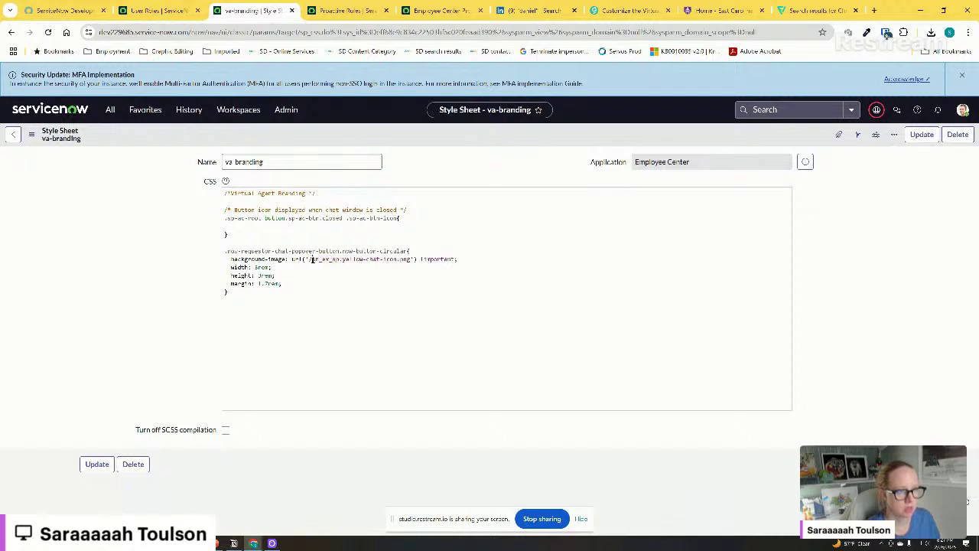
pyautogui.press('BackSpace')
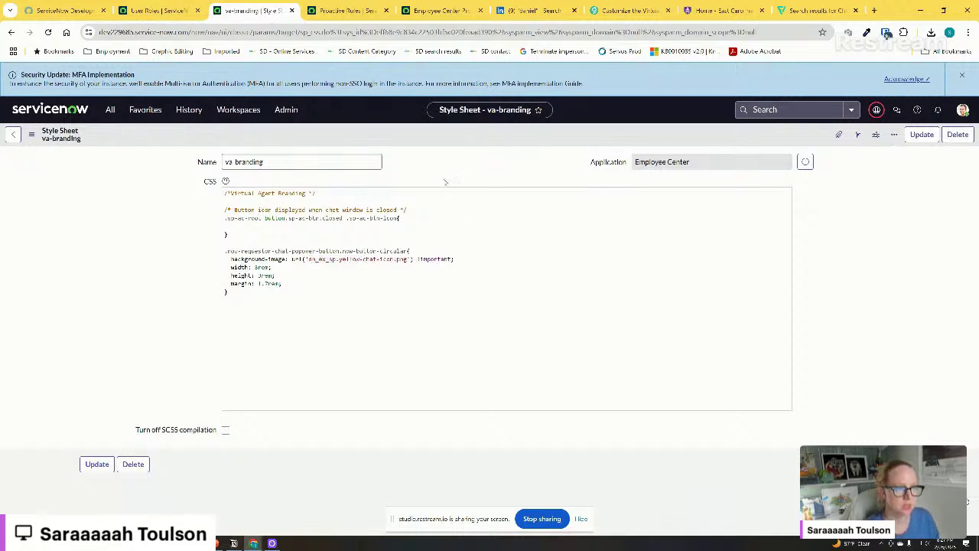
pyautogui.rightClick(451, 143)
pyautogui.click(456, 146)
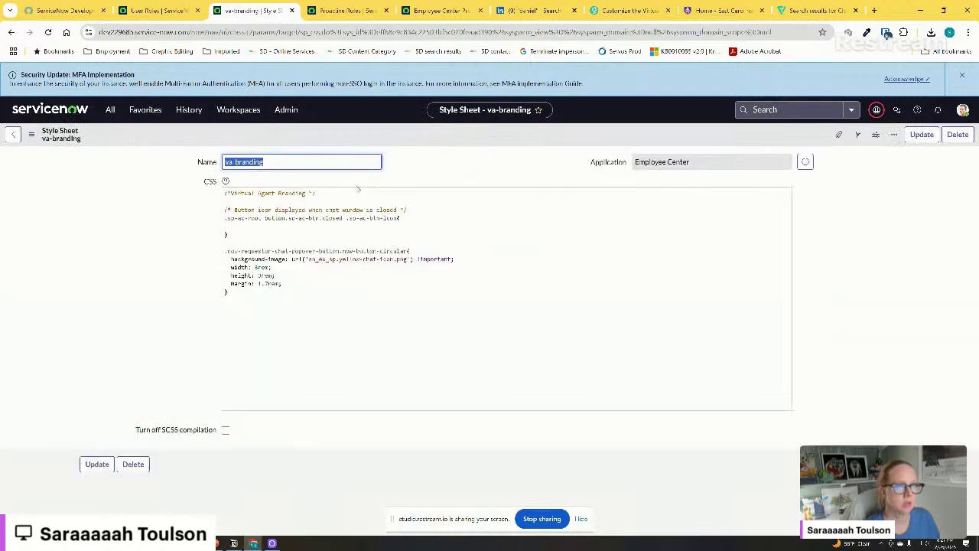
# Switch to the Employee Center page and reload it to check the chat button's background image
pyautogui.click(344, 10)
pyautogui.click(440, 10)
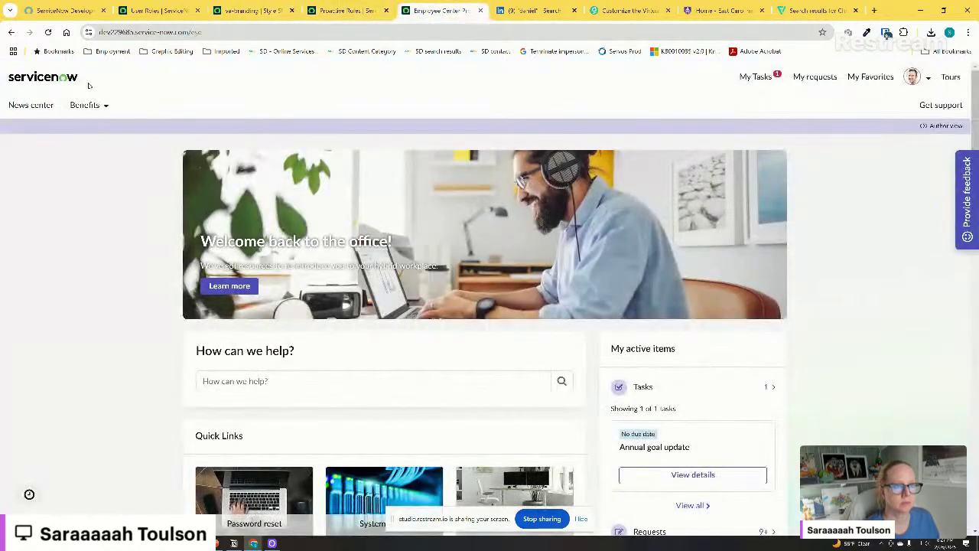
pyautogui.click(47, 32)
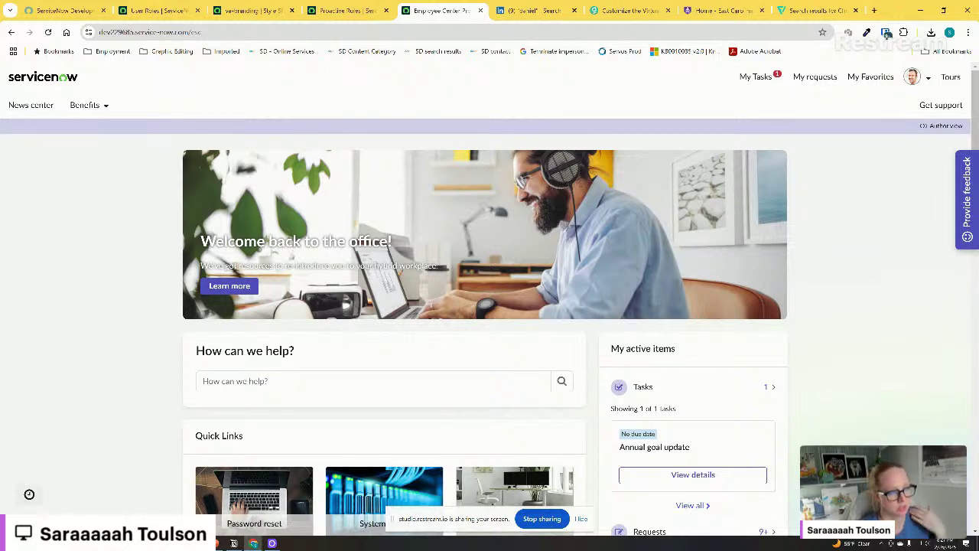
# Inspect the chat button's markup in the browser developer tools, examining its shadow root and the page messages above it, and close the tools
pyautogui.rightClick(747, 209)
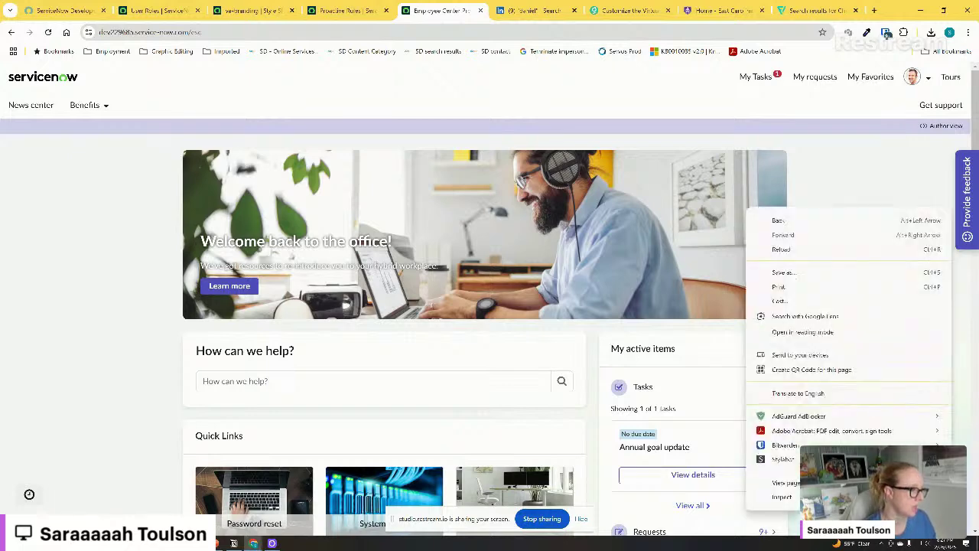
pyautogui.click(781, 496)
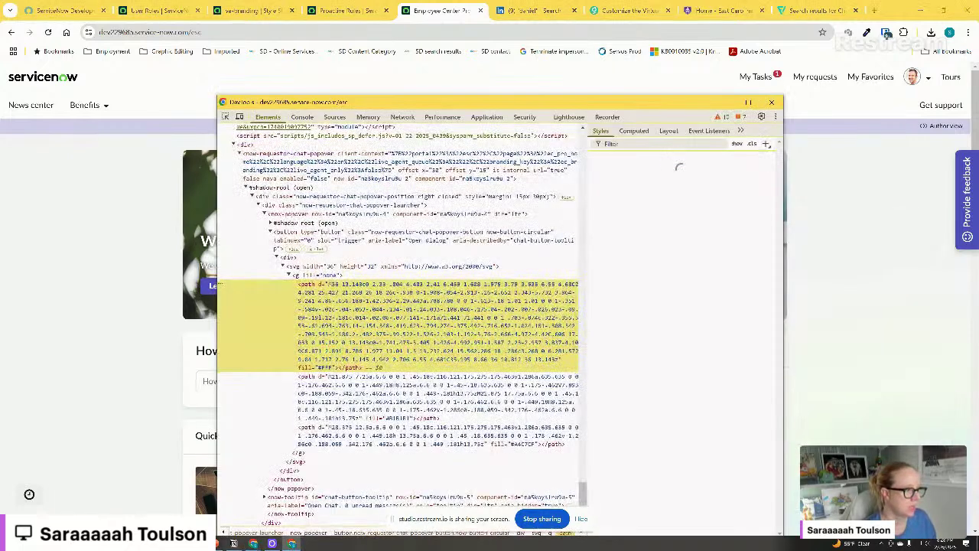
pyautogui.scroll(1, 387, 305)
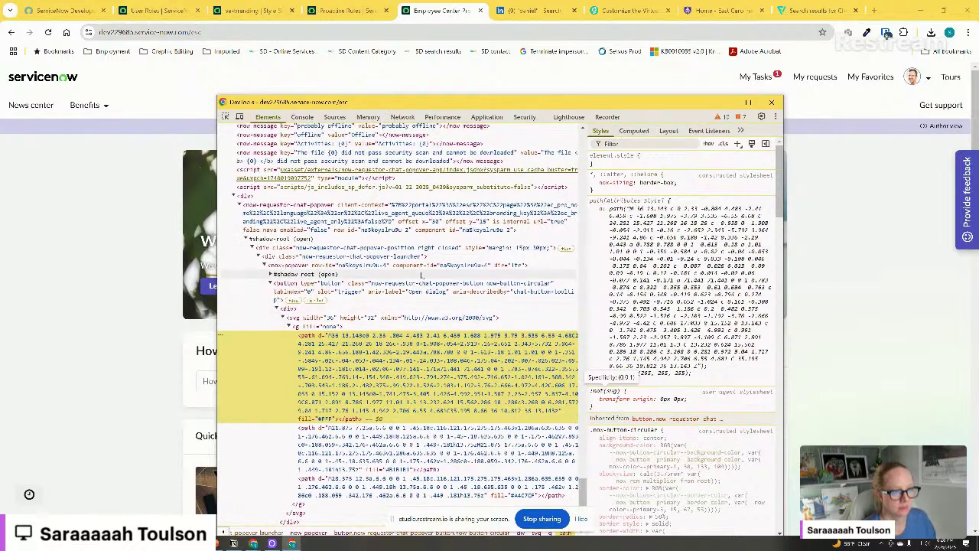
pyautogui.click(421, 274)
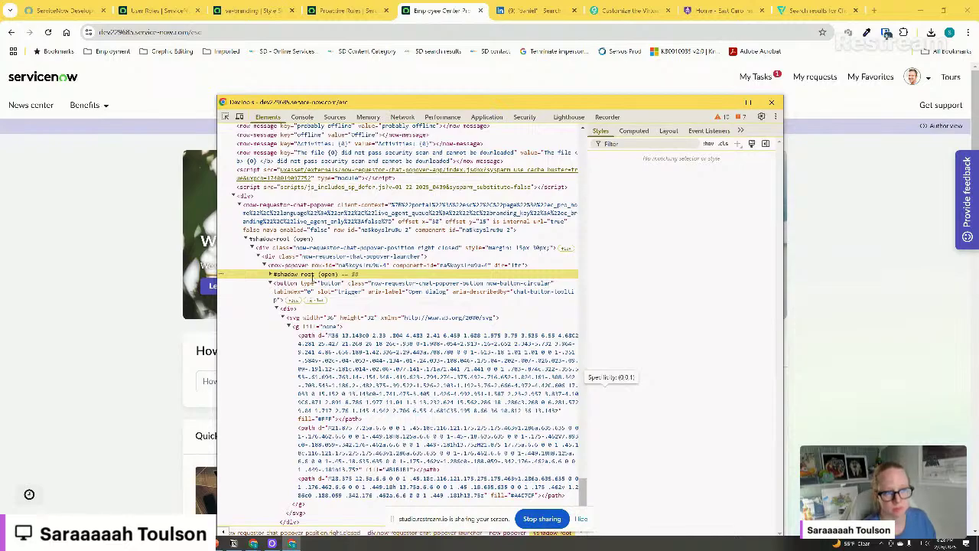
pyautogui.scroll(4, 572, 267)
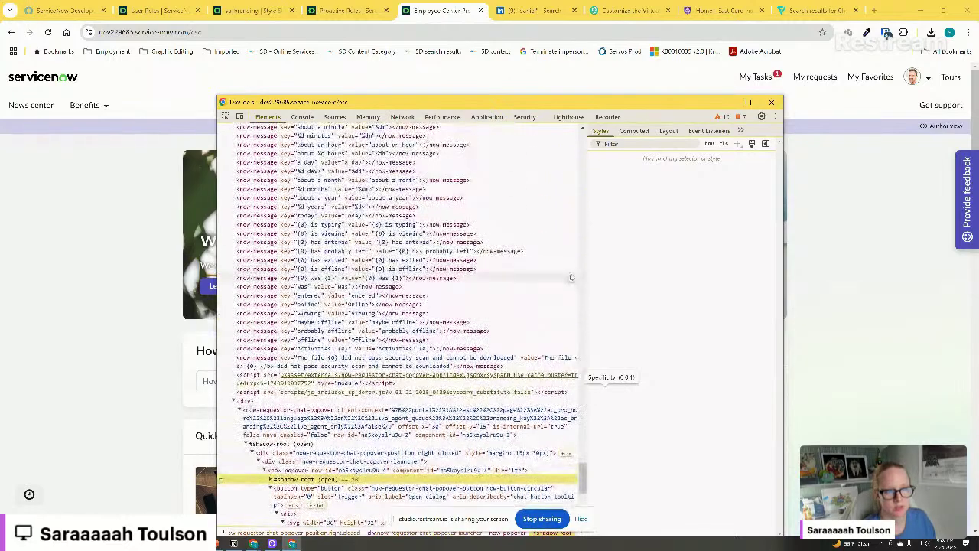
pyautogui.scroll(15, 572, 268)
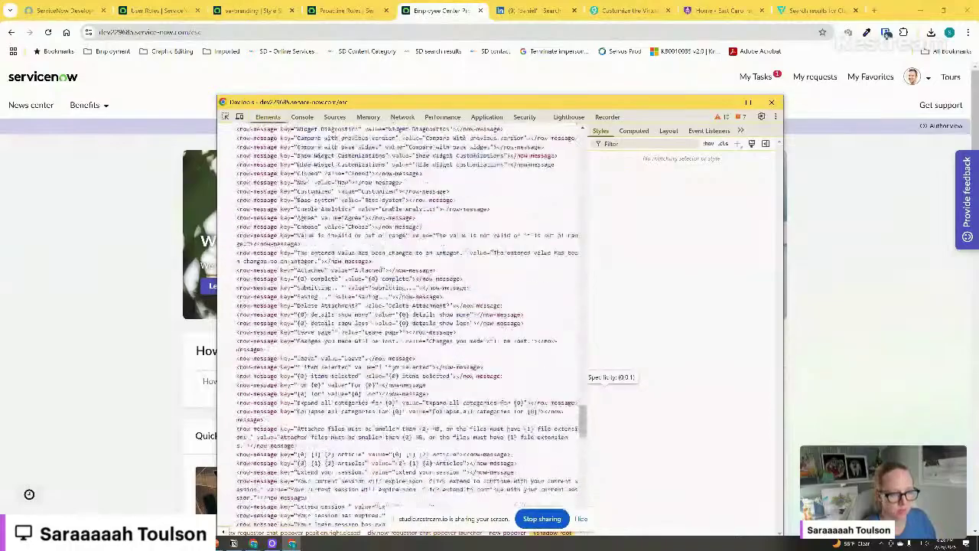
pyautogui.scroll(1, 572, 363)
pyautogui.scroll(15, 571, 363)
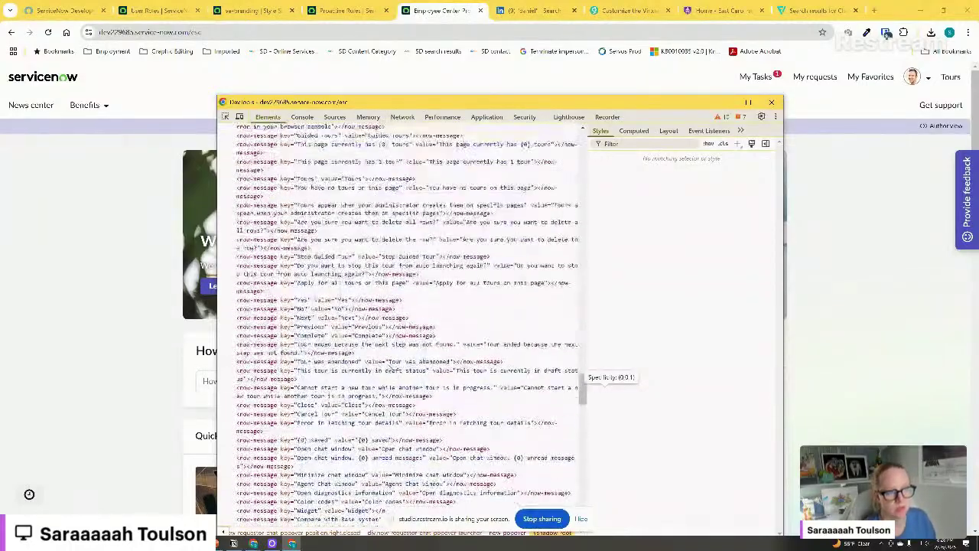
pyautogui.click(773, 103)
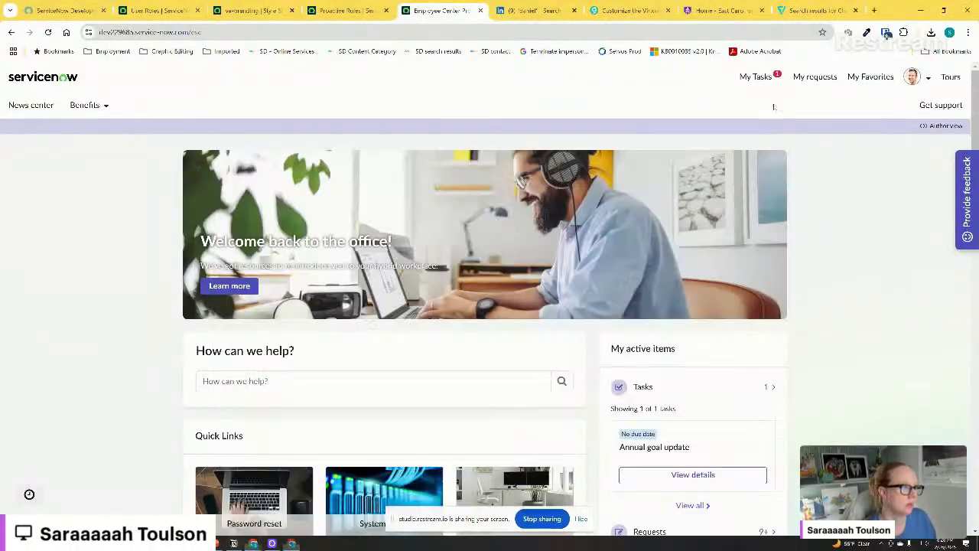
# Launch Adobe Illustrator 2025 and, while it loads, inspect the svg element inside the chat button for its dimensions
pyautogui.press('super')
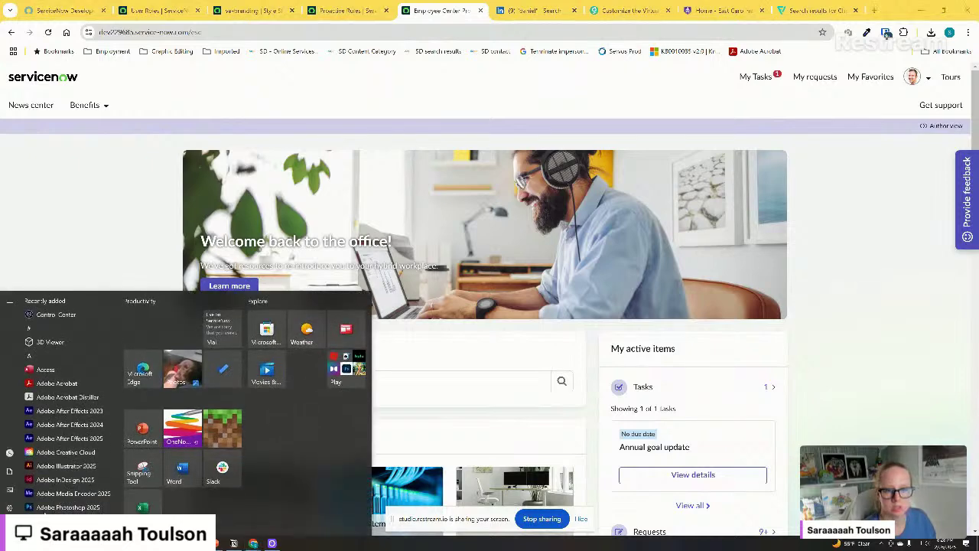
pyautogui.click(67, 467)
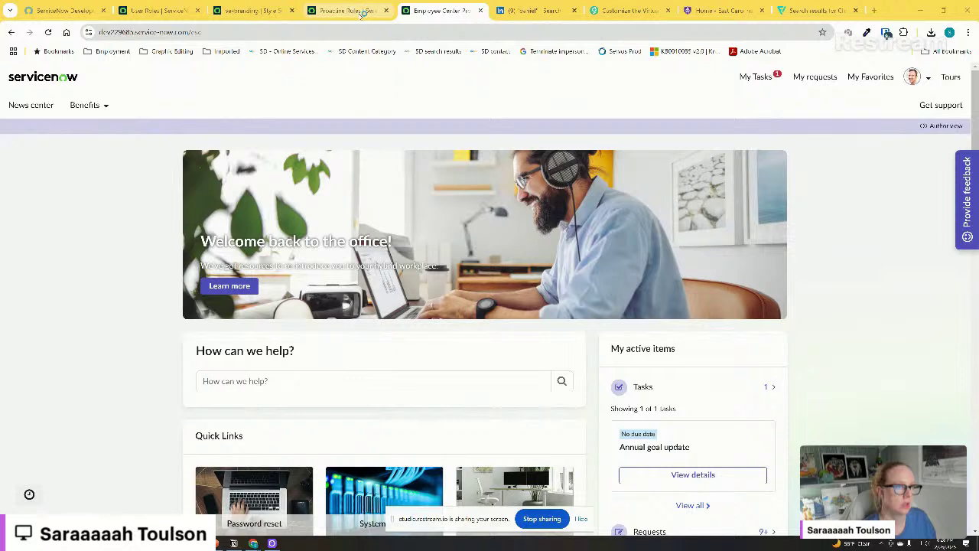
pyautogui.rightClick(740, 211)
pyautogui.click(765, 500)
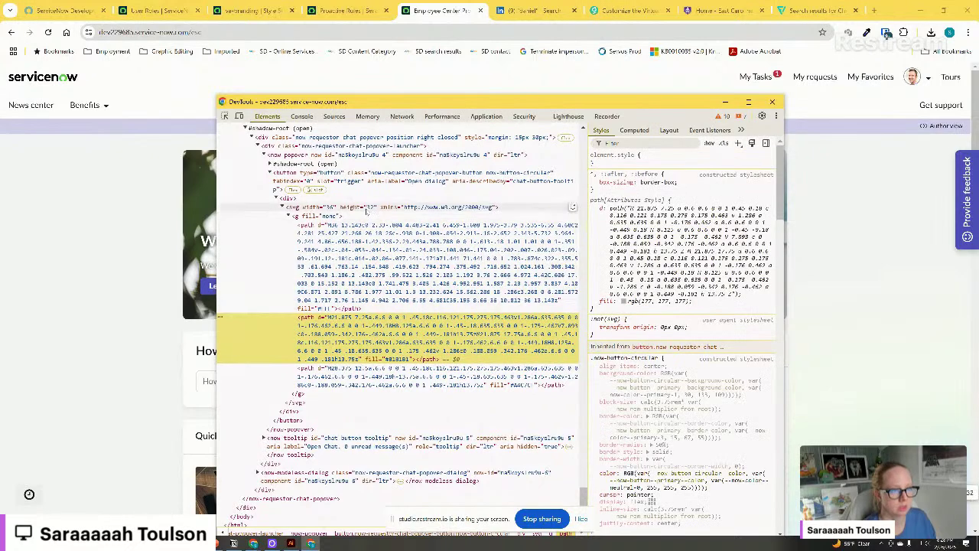
pyautogui.click(366, 208)
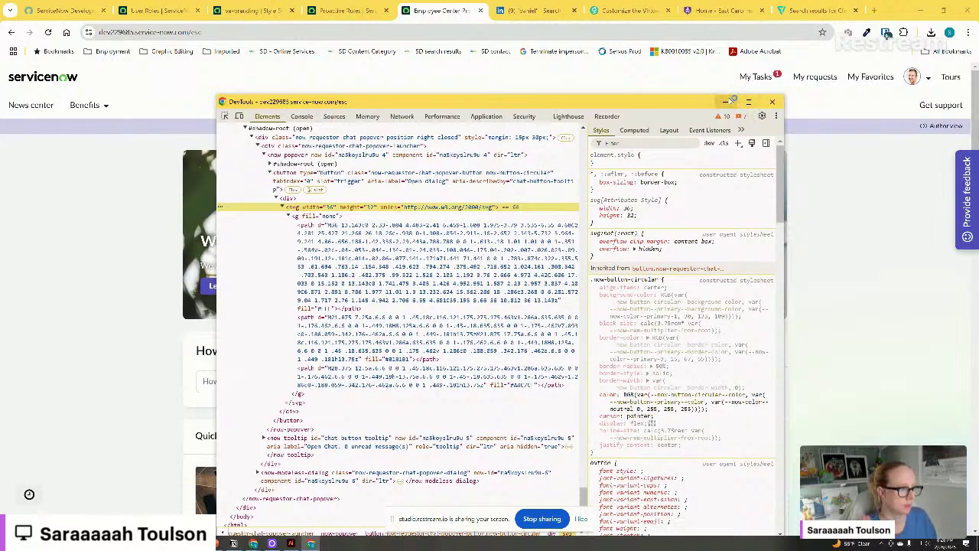
pyautogui.click(726, 102)
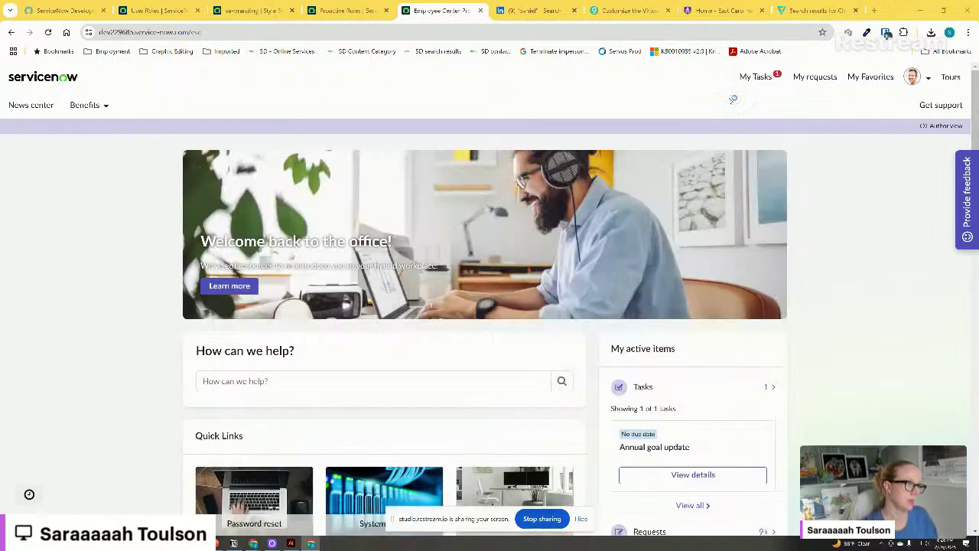
pyautogui.click(295, 544)
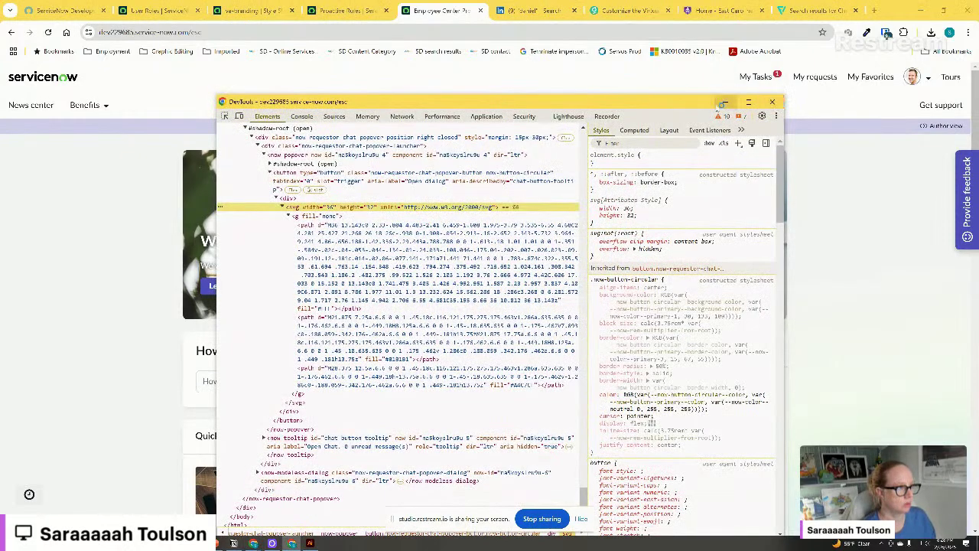
pyautogui.click(726, 101)
# Switch to Illustrator, dismiss the What's new window and create a new document from the recent Art & Illustration preset
pyautogui.click(311, 543)
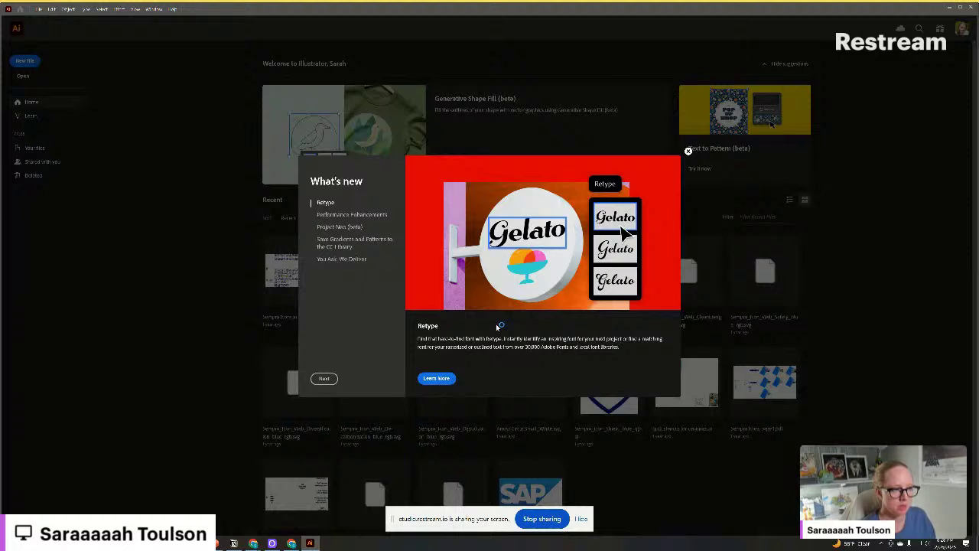
pyautogui.click(688, 151)
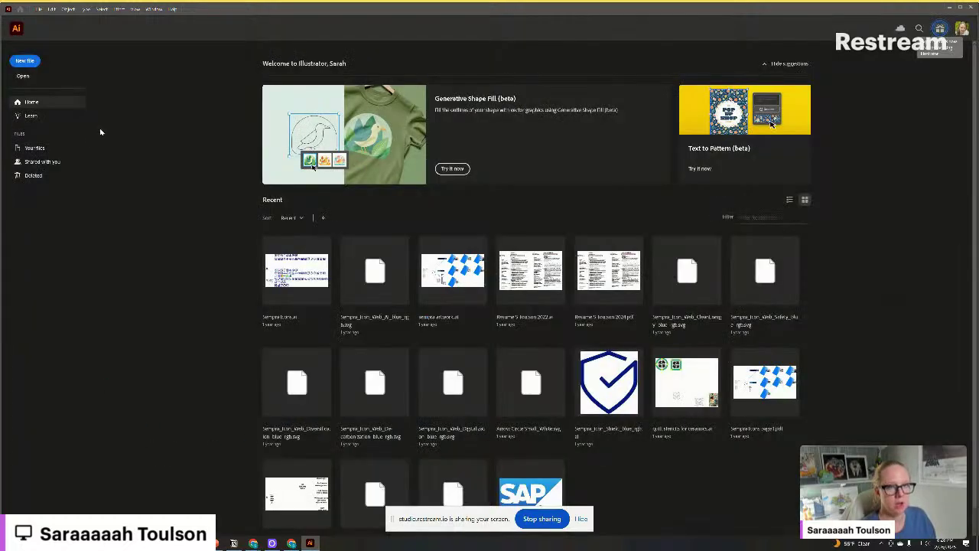
pyautogui.click(24, 61)
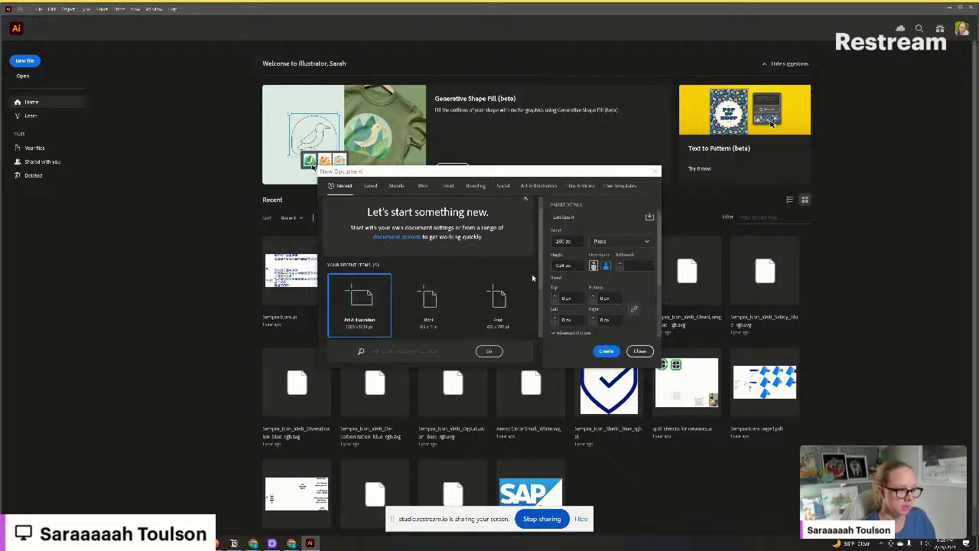
pyautogui.click(605, 351)
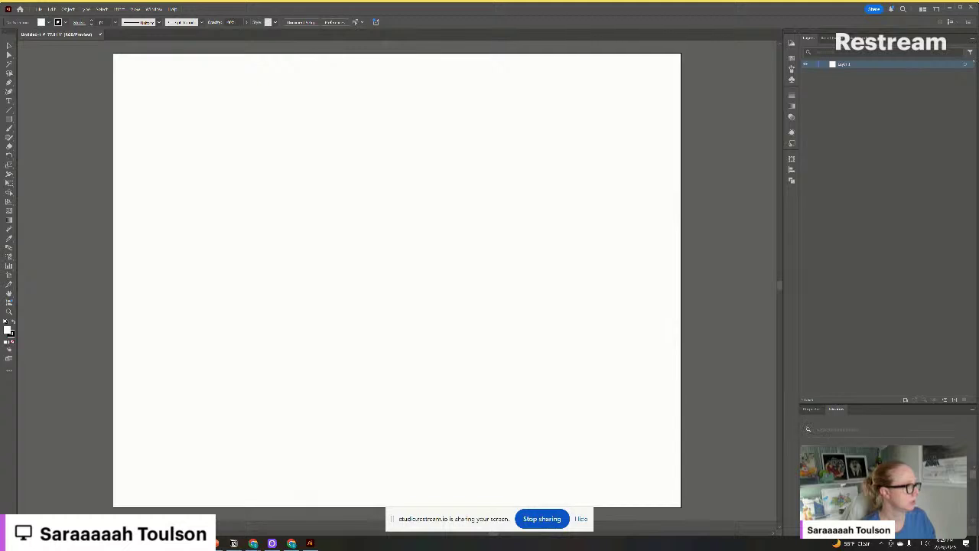
# Place the yellow chat bubble icon image on the blank artboard
pyautogui.moveTo(468, 283); pyautogui.dragTo(312, 267)
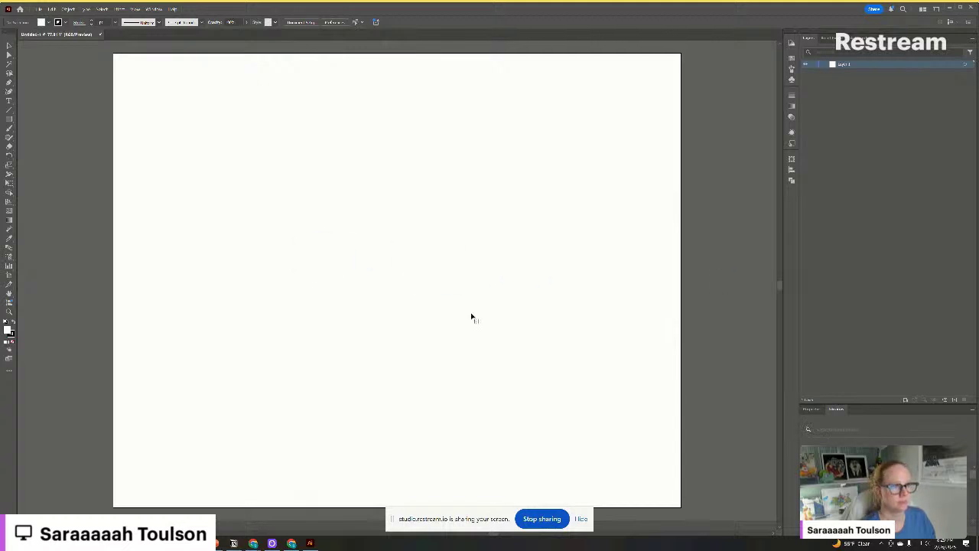
pyautogui.hscroll(-4, 305, 269)
pyautogui.hscroll(1, 333, 265)
pyautogui.scroll(4, 328, 268)
pyautogui.scroll(5, 328, 268)
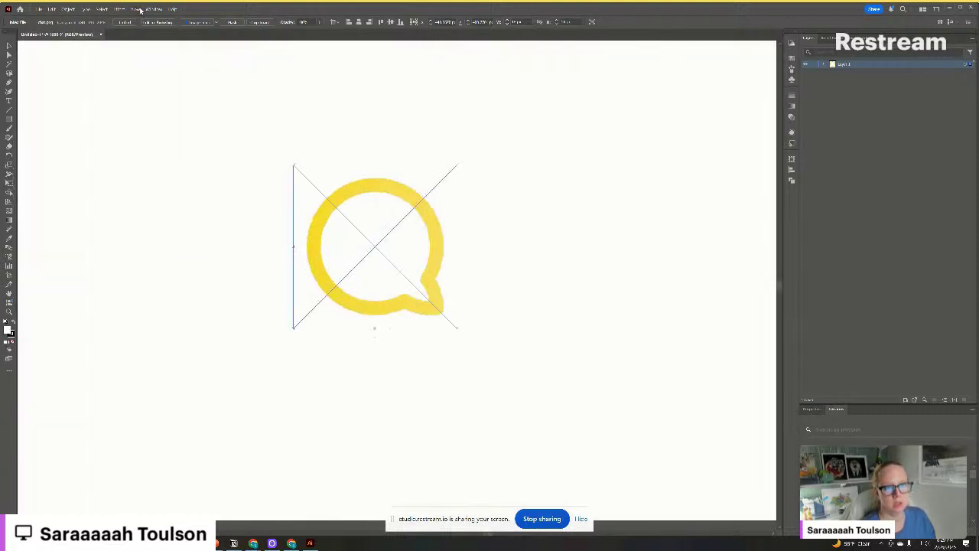
# Open the document's display, grid and snapping options
pyautogui.click(140, 10)
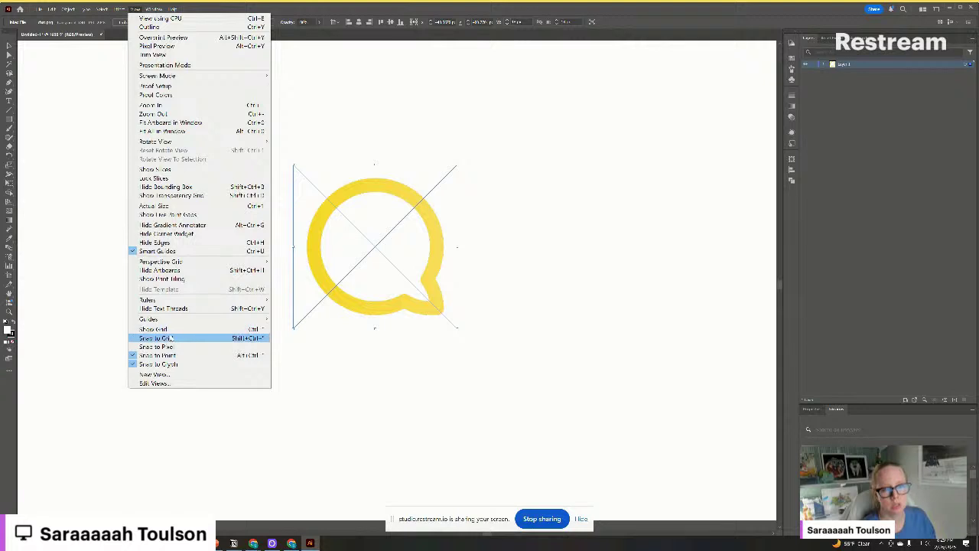
# Show the document rulers and set their units to pixels
pyautogui.click(182, 254)
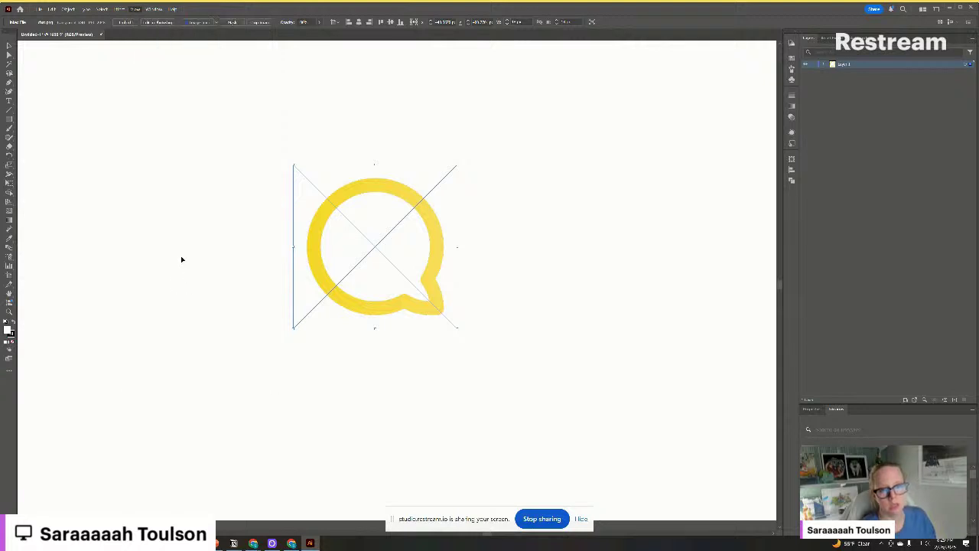
pyautogui.click(134, 8)
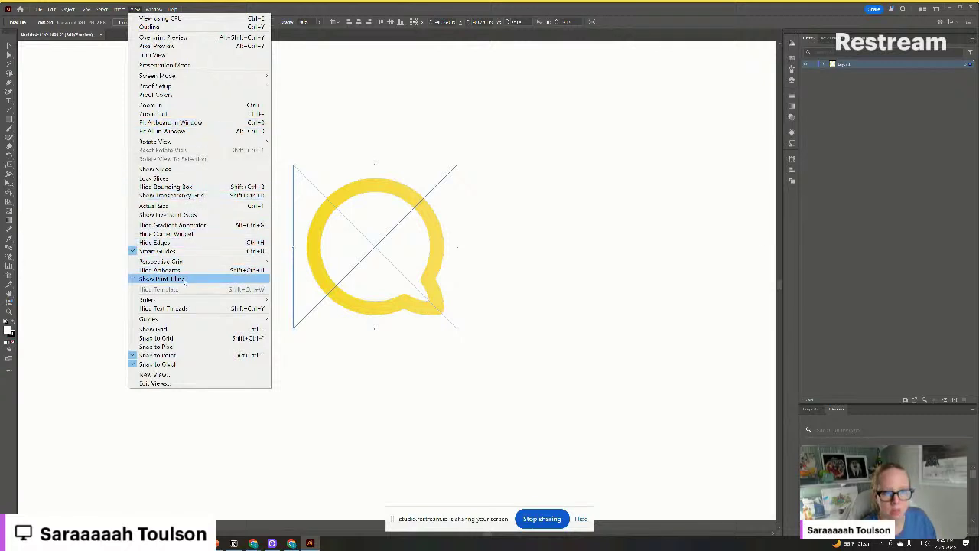
pyautogui.moveTo(191, 299)
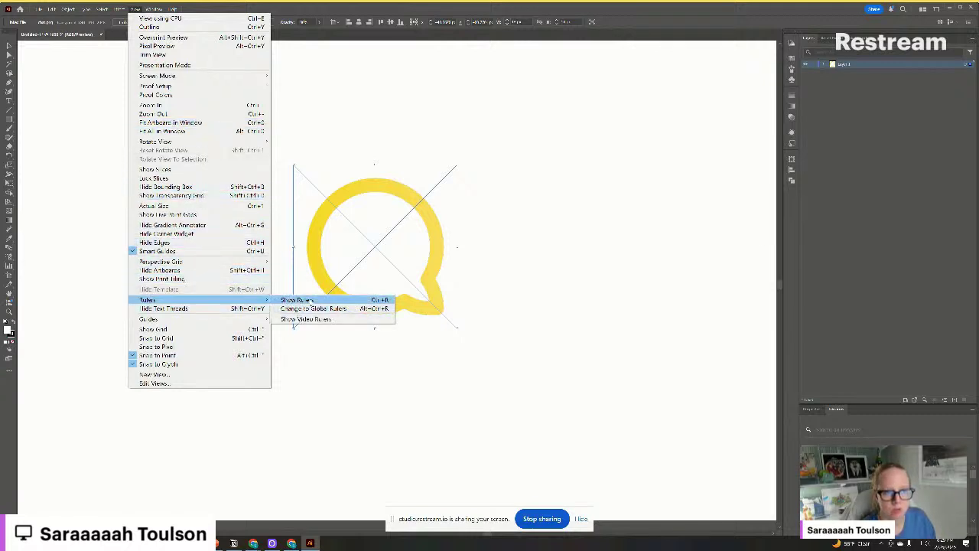
pyautogui.click(298, 300)
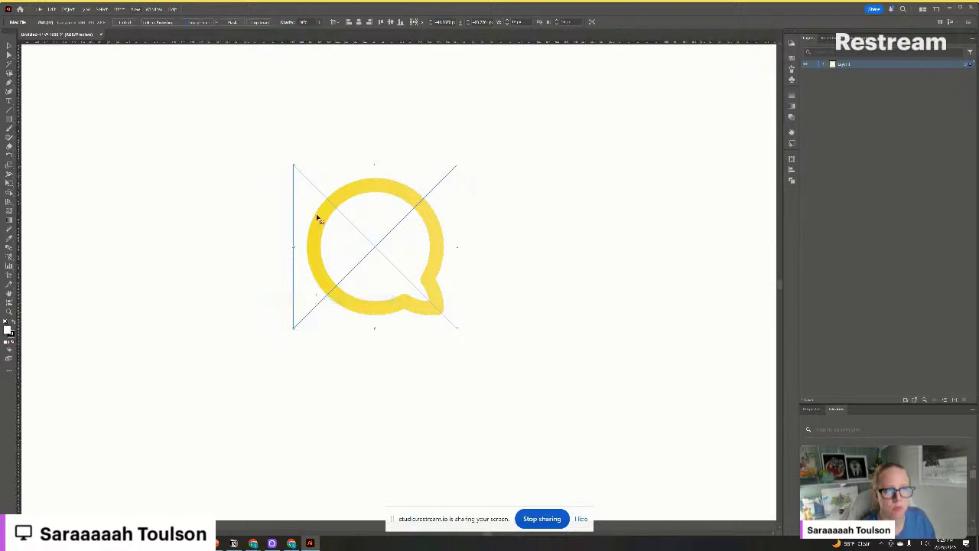
pyautogui.rightClick(308, 45)
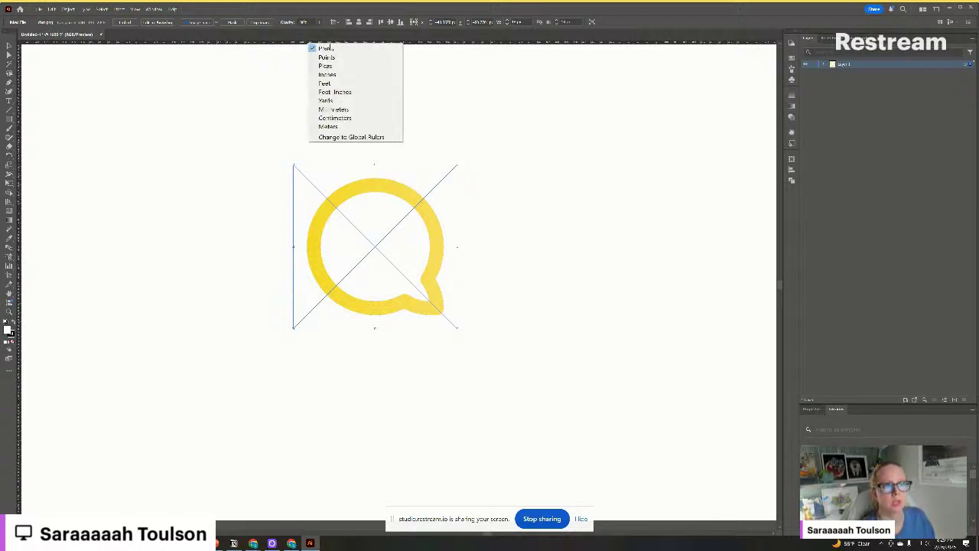
pyautogui.click(326, 48)
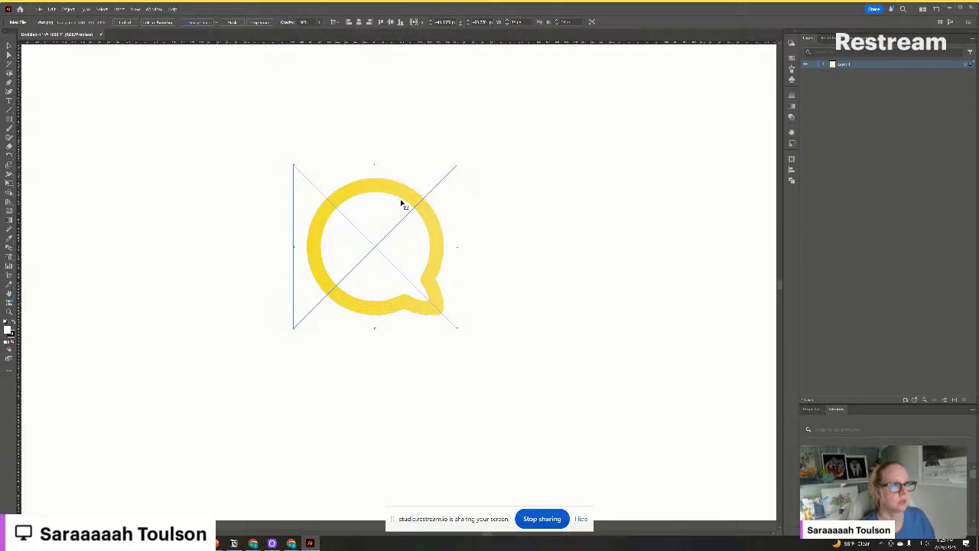
# Nudge the yellow speech-bubble icon in large steps past the left edge of the artboard onto the empty canvas
pyautogui.hotkey('shift', 'Left')
pyautogui.hotkey('shift', 'Left')
pyautogui.hotkey('shift', 'Left')
pyautogui.hotkey('shift', 'Left')
pyautogui.hotkey('shift', 'Left')
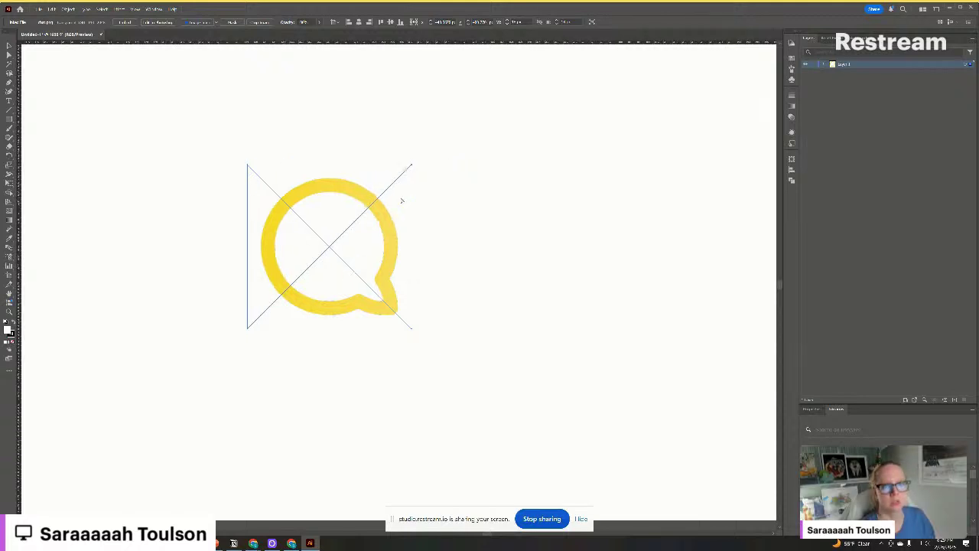
pyautogui.scroll(-10, 400, 200)
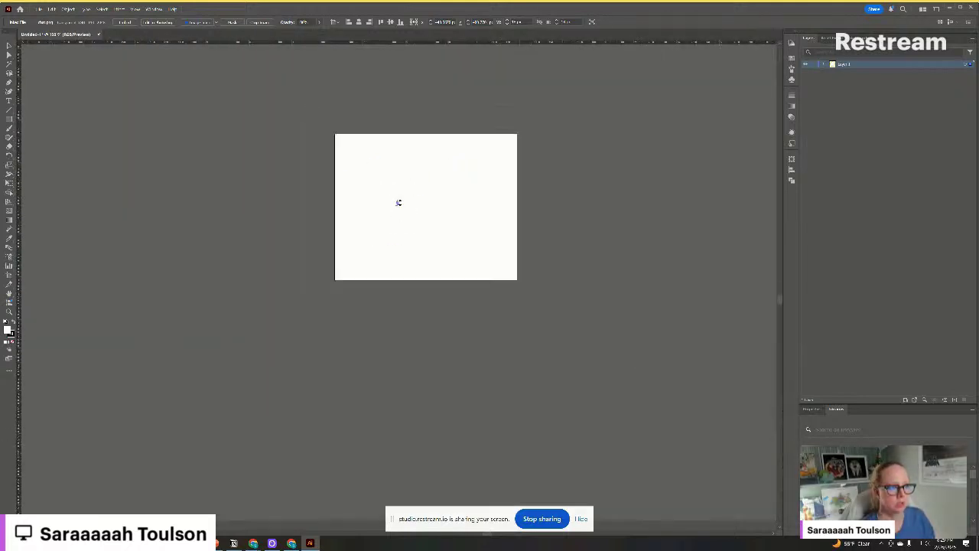
pyautogui.hscroll(-2, 399, 202)
pyautogui.scroll(5, 404, 201)
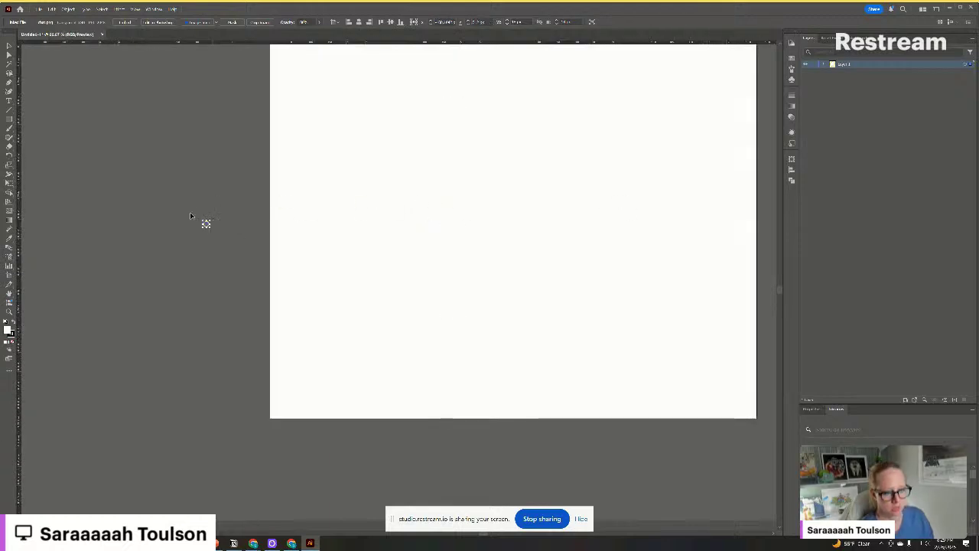
# Create a second artboard fitted to the bounds of the small speech-bubble icon
pyautogui.hotkey('shift', 'o')
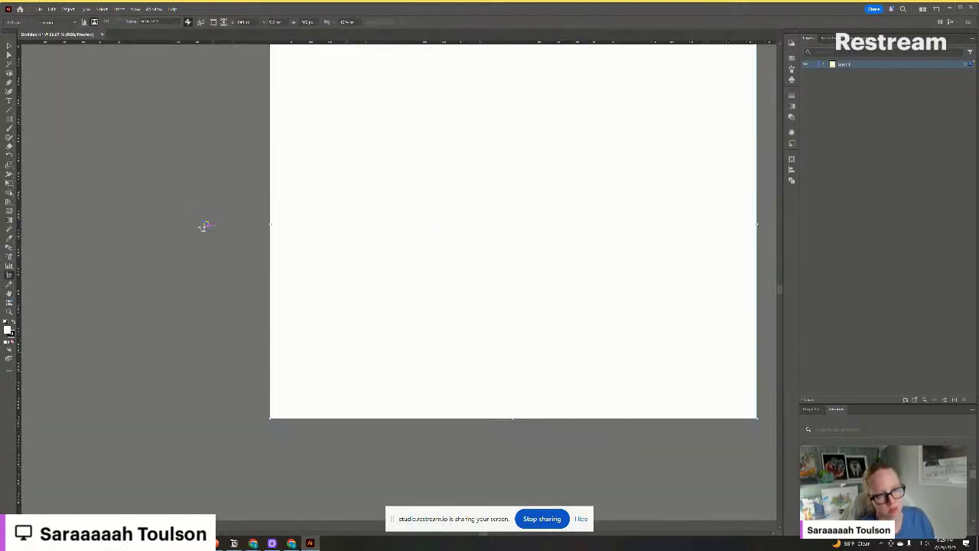
pyautogui.press('Escape')
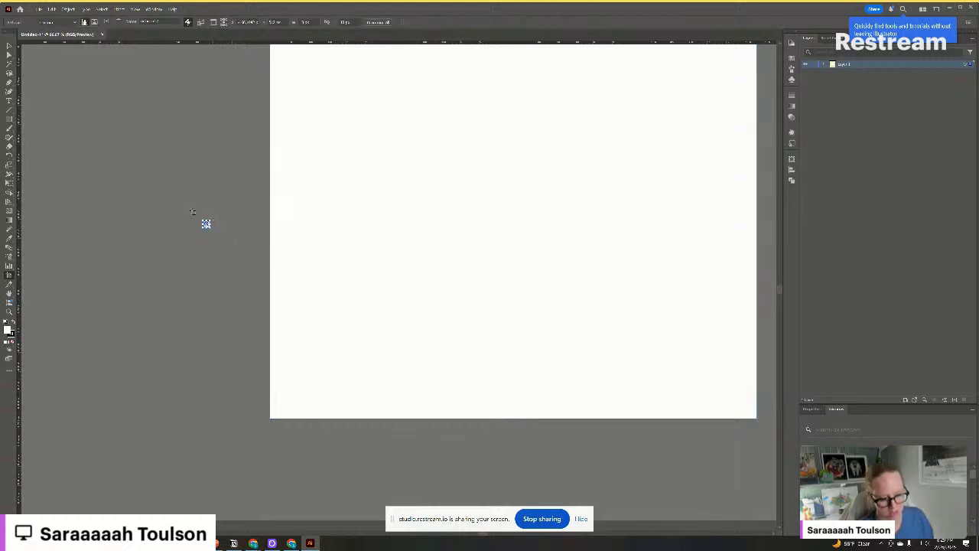
pyautogui.hscroll(-5, 218, 223)
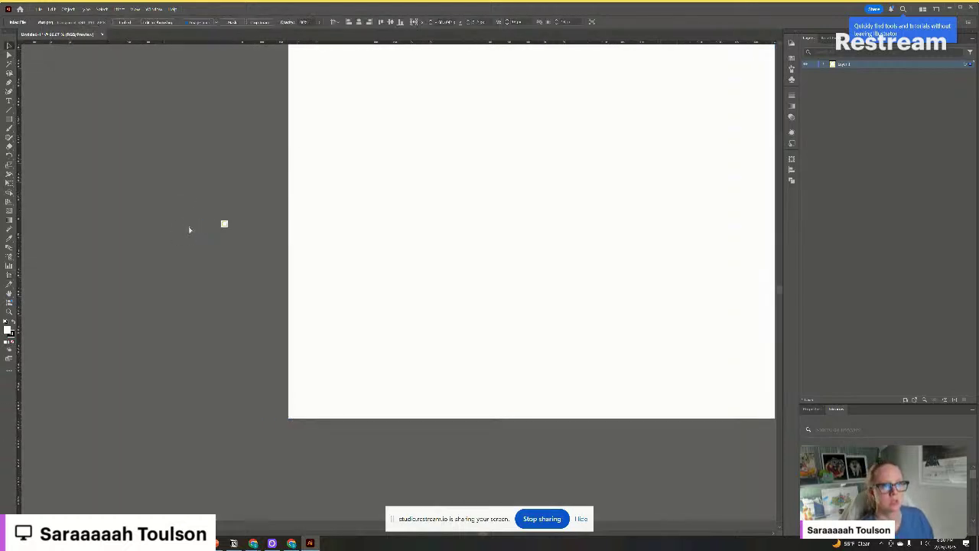
pyautogui.click(230, 222)
pyautogui.scroll(2, 258, 231)
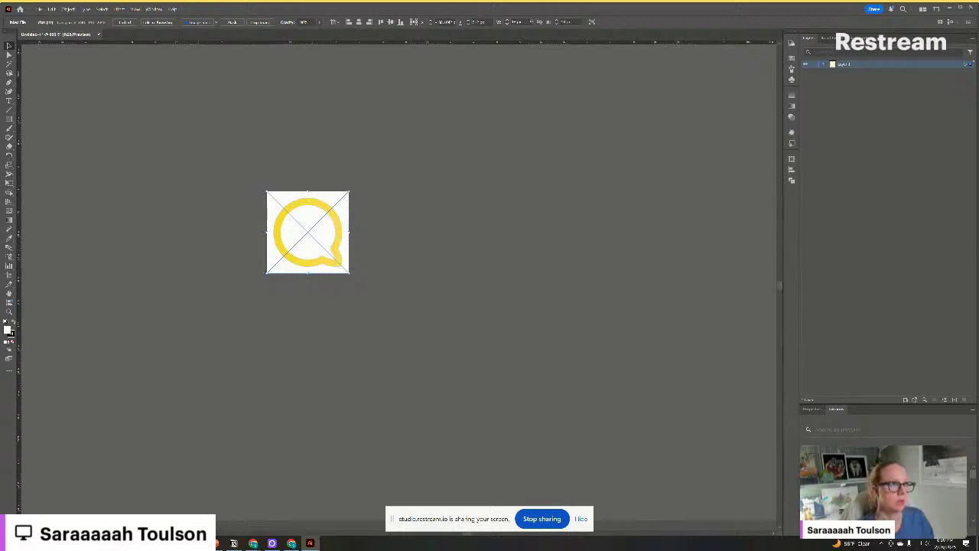
pyautogui.click(519, 21)
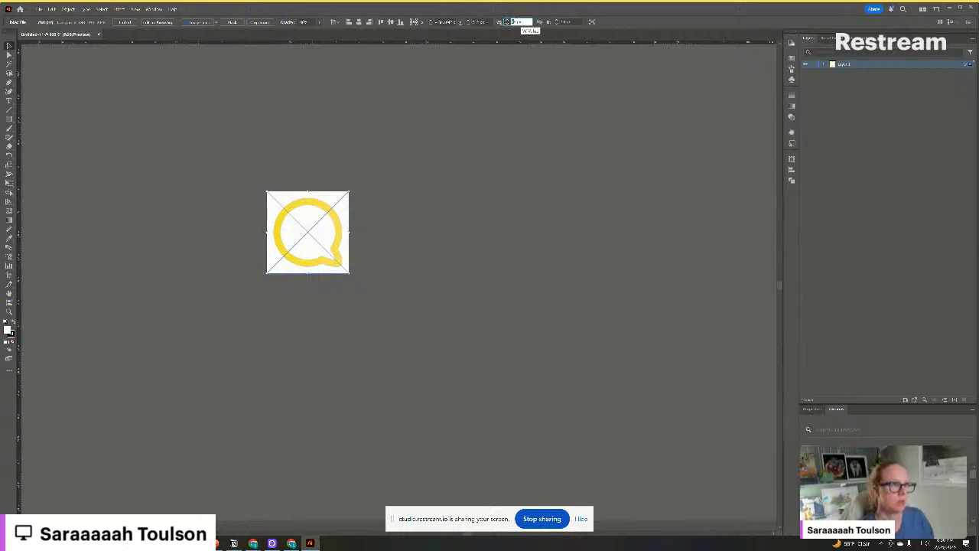
pyautogui.write('1')
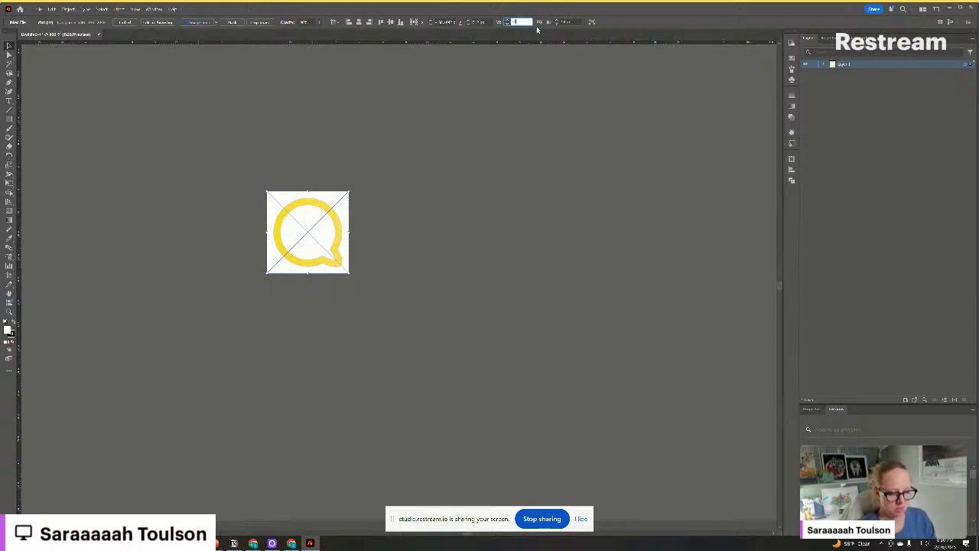
pyautogui.press('Return')
pyautogui.click(570, 21)
pyautogui.write('32')
pyautogui.press('Tab')
pyautogui.click(565, 110)
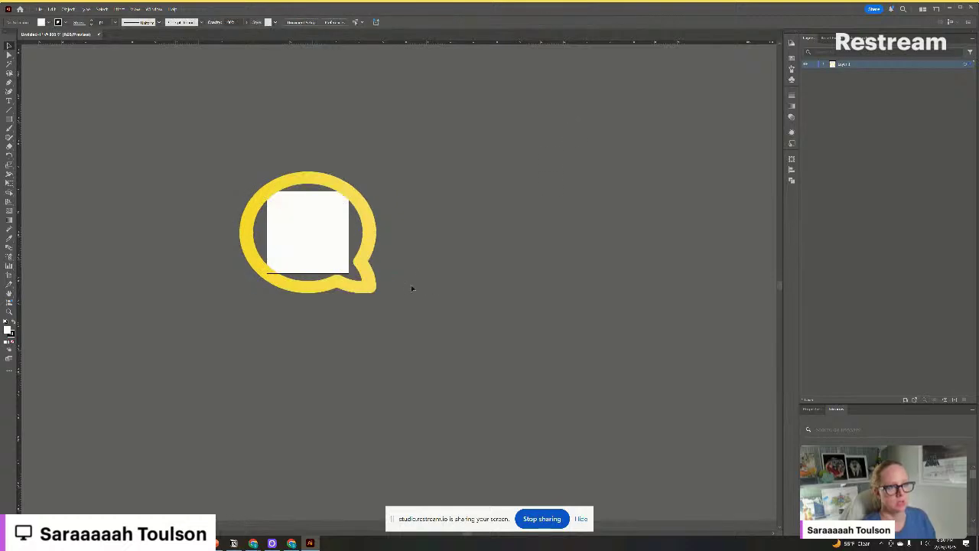
pyautogui.hotkey('ctrl', 'z')
pyautogui.hotkey('ctrl', 'z')
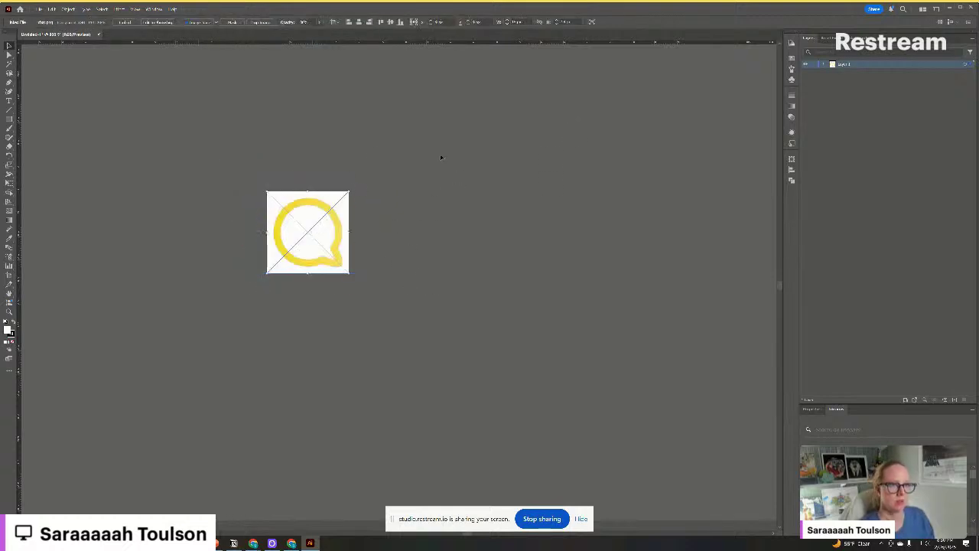
# Enlarge the speech-bubble icon proportionally beyond its small artboard and enter an exact width for it
pyautogui.click(300, 143)
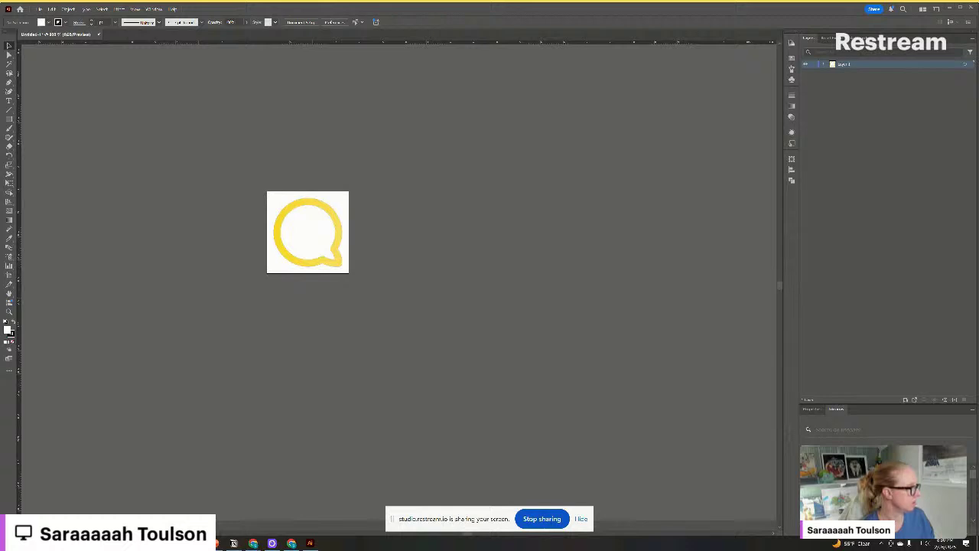
pyautogui.click(314, 211)
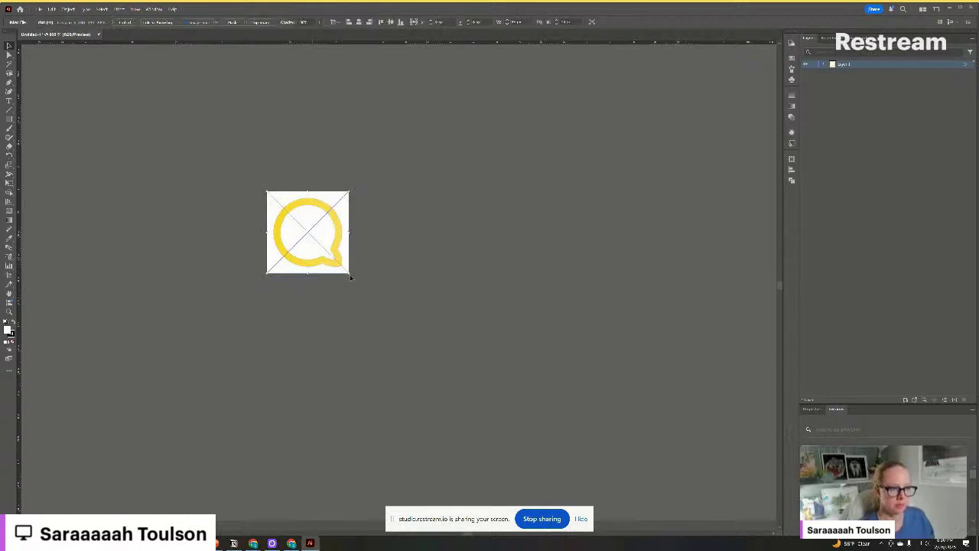
pyautogui.moveTo(348, 274); pyautogui.dragTo(501, 353)
pyautogui.click(525, 22)
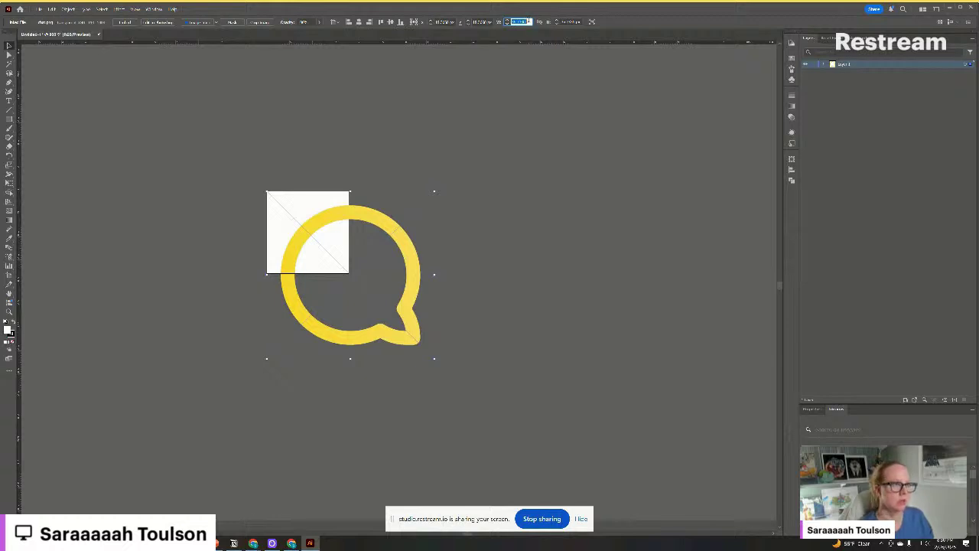
pyautogui.write('300')
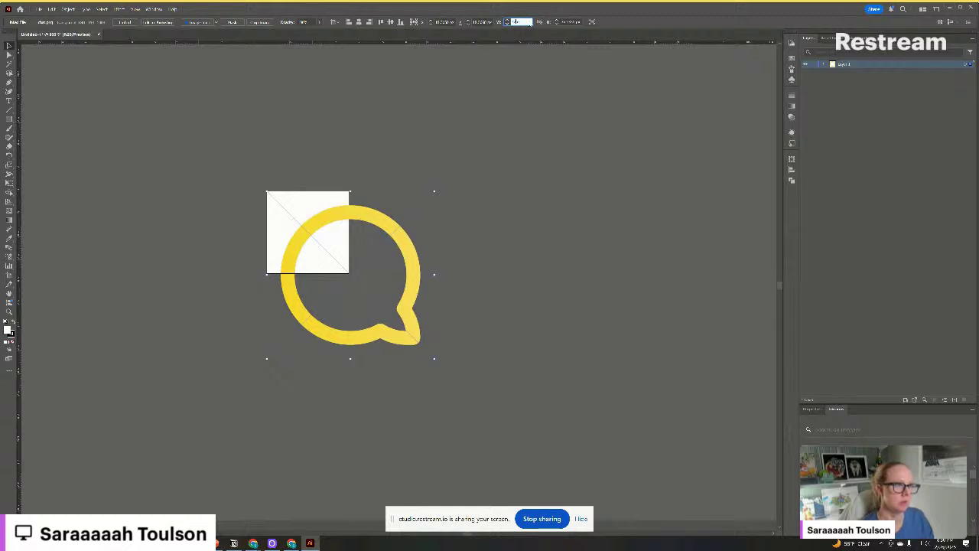
pyautogui.press('Tab')
pyautogui.press('Tab')
pyautogui.click(395, 255)
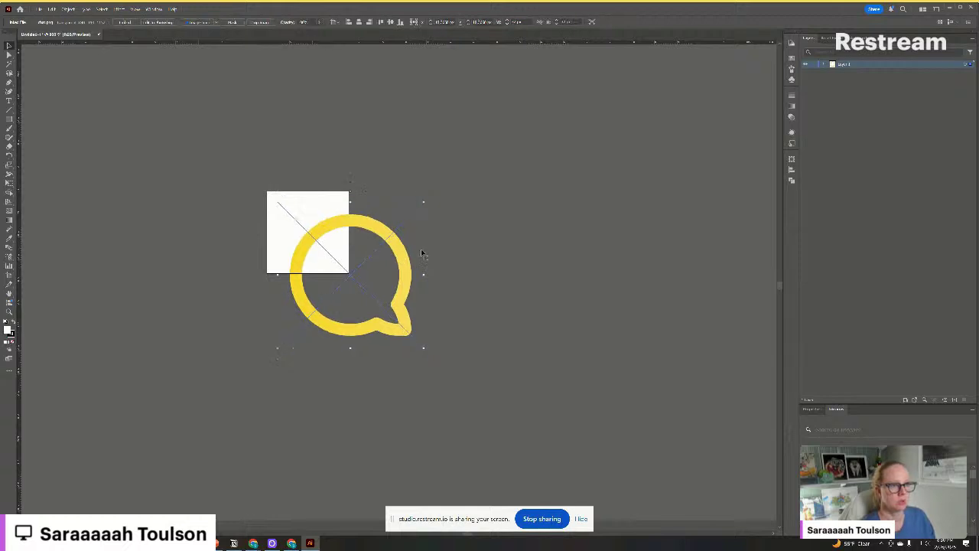
# Move the enlarged icon clear of the small artboard and replace that artboard with one fitted to the icon
pyautogui.moveTo(396, 278); pyautogui.dragTo(516, 256)
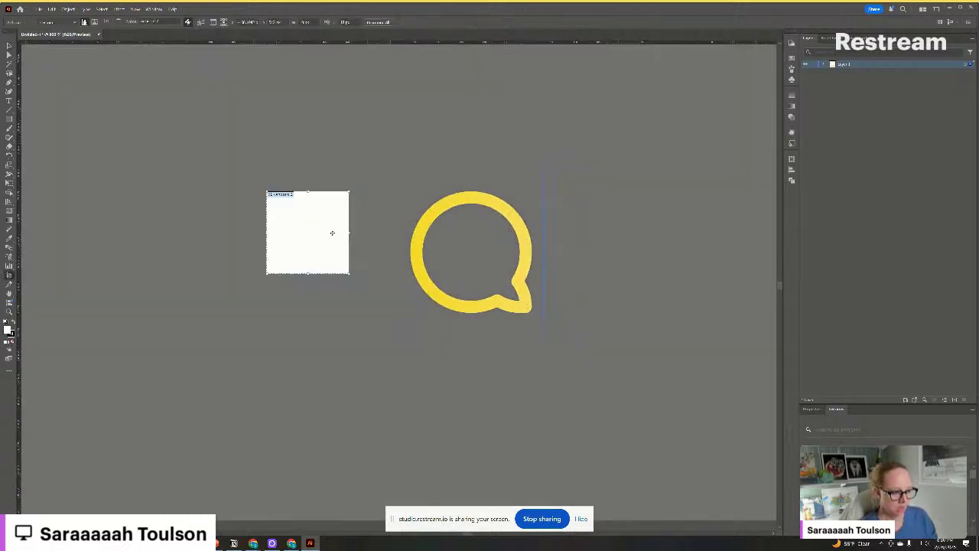
pyautogui.press('Delete')
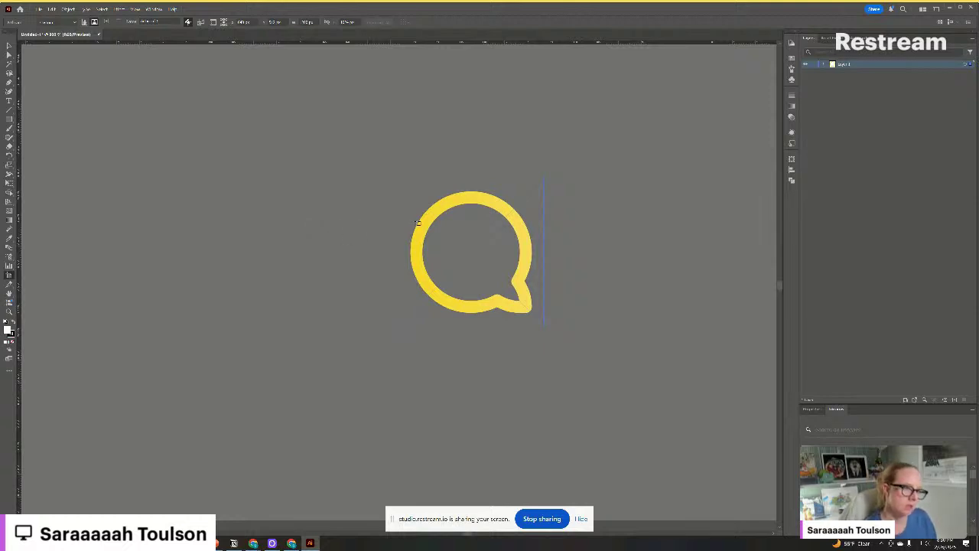
pyautogui.hotkey('ctrl', 'z')
pyautogui.press('v')
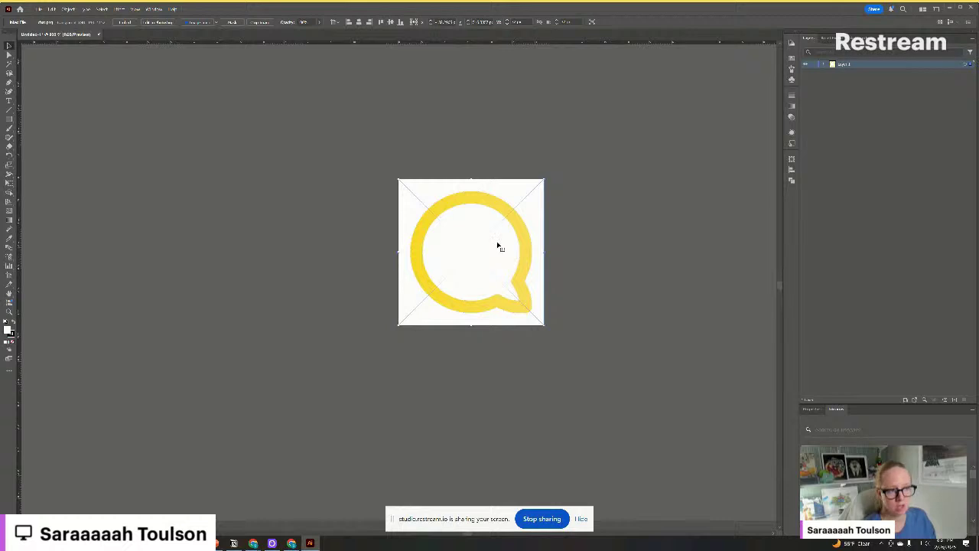
# Start Export for Screens and limit the export to the artboard containing the speech-bubble icon
pyautogui.click(40, 8)
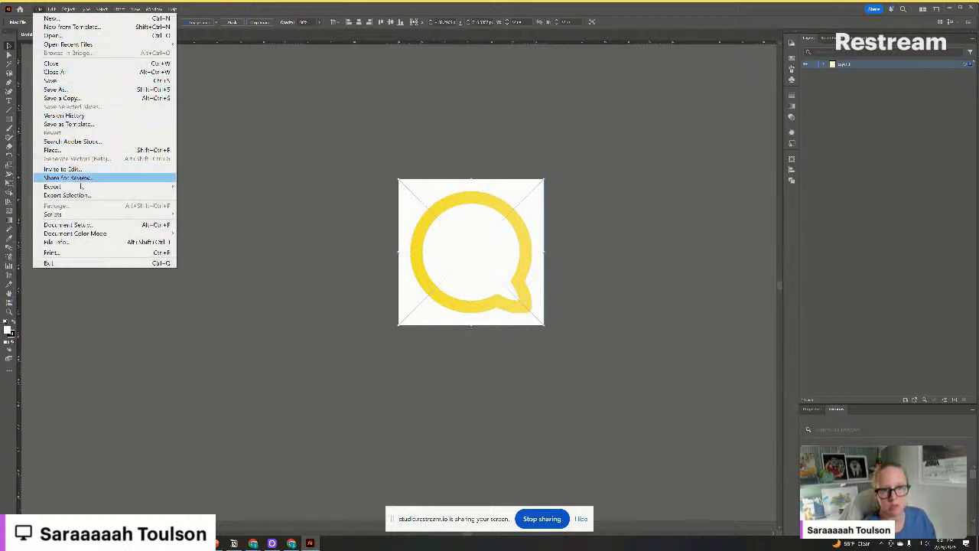
pyautogui.moveTo(83, 188)
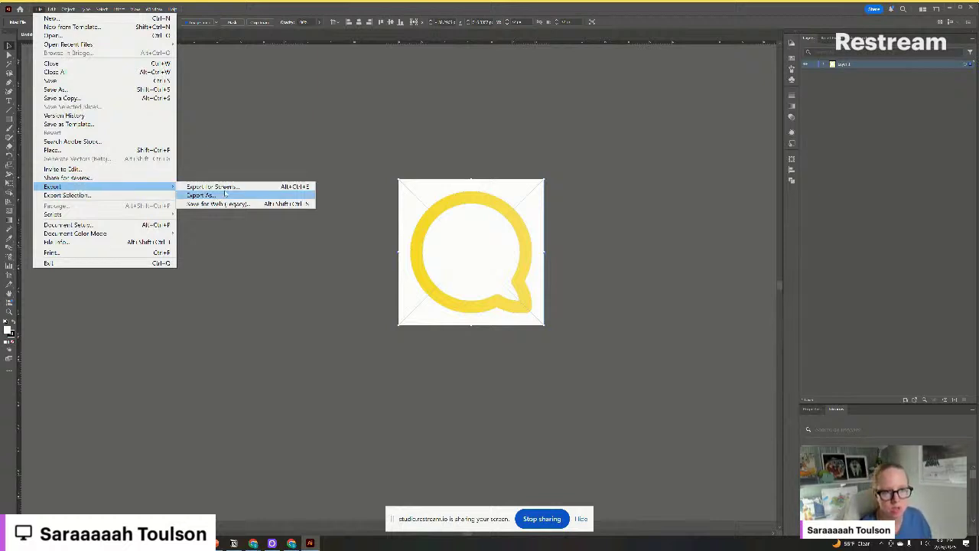
pyautogui.click(247, 188)
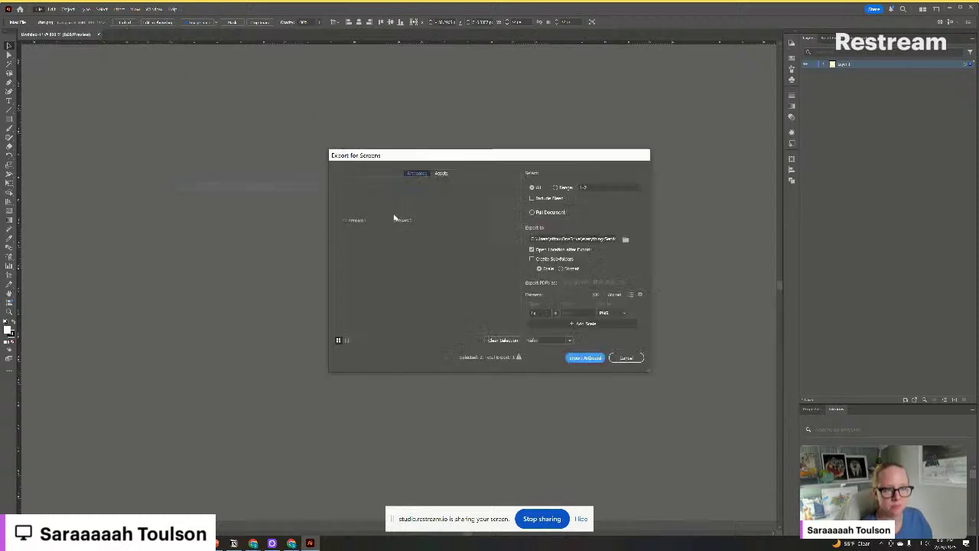
pyautogui.click(345, 211)
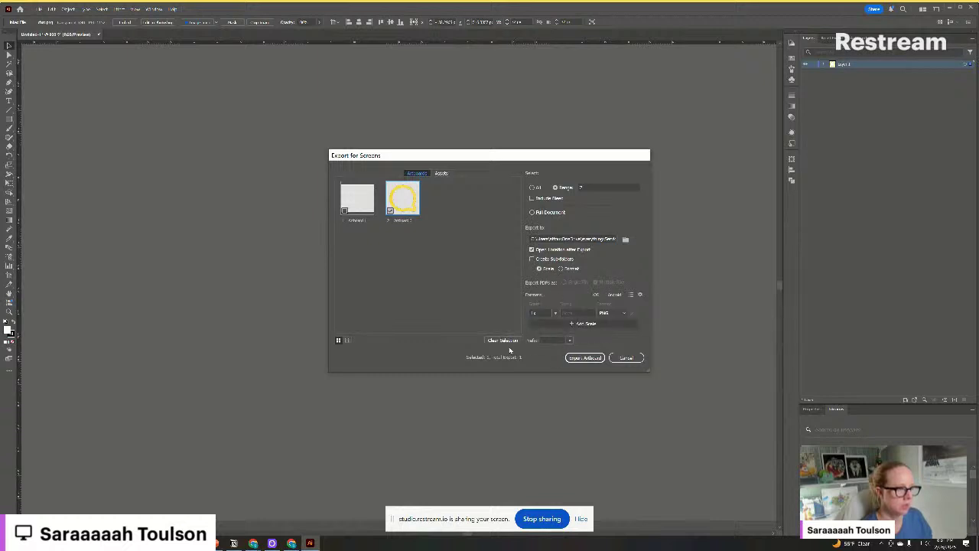
# Review the PNG format settings of the export, including anti-aliasing and background color
pyautogui.click(640, 296)
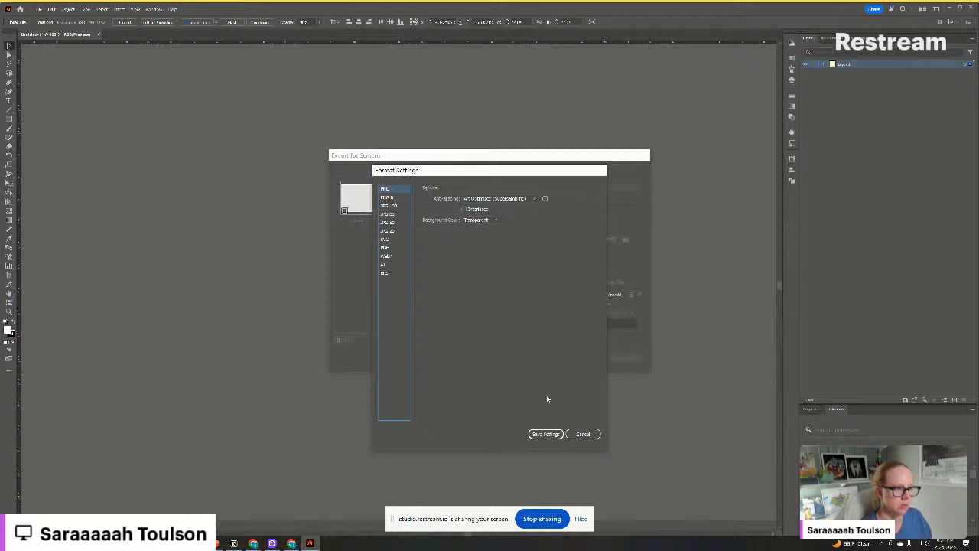
pyautogui.click(545, 434)
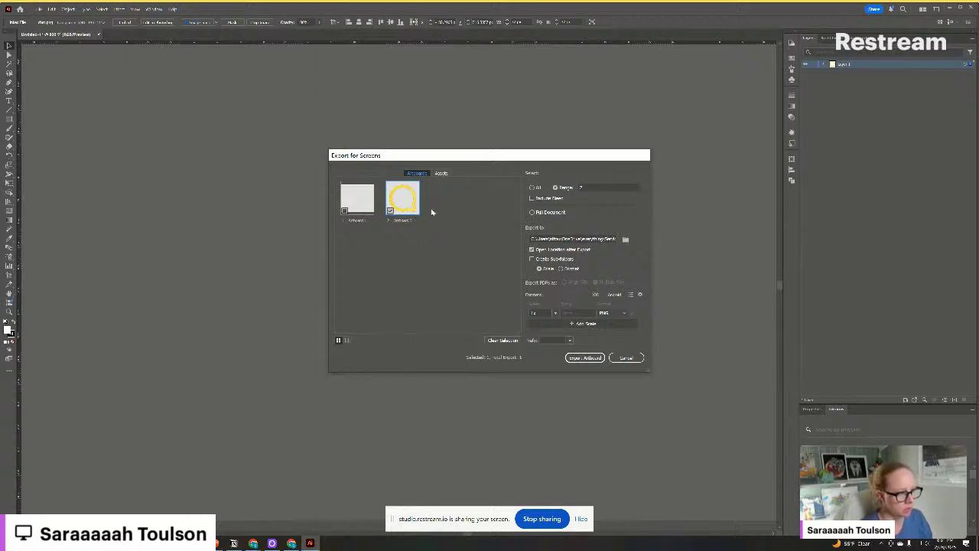
pyautogui.click(640, 295)
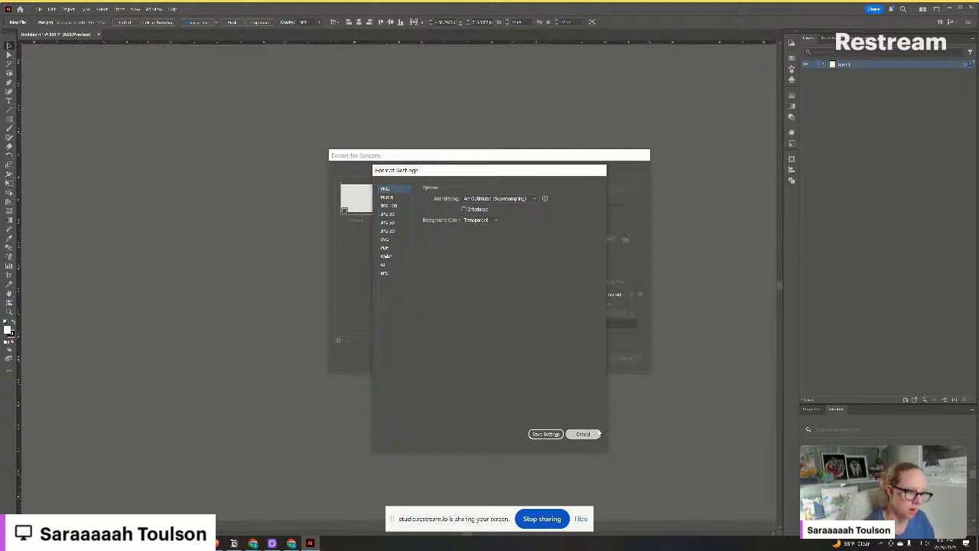
pyautogui.click(598, 433)
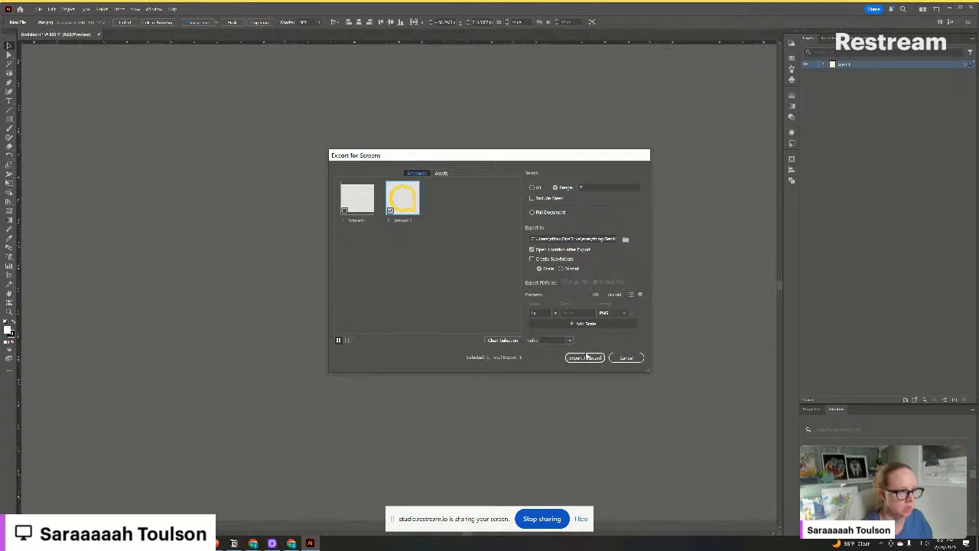
# Browse for the export location and create a folder named Live Stream inside the ServiceNow folder
pyautogui.click(625, 239)
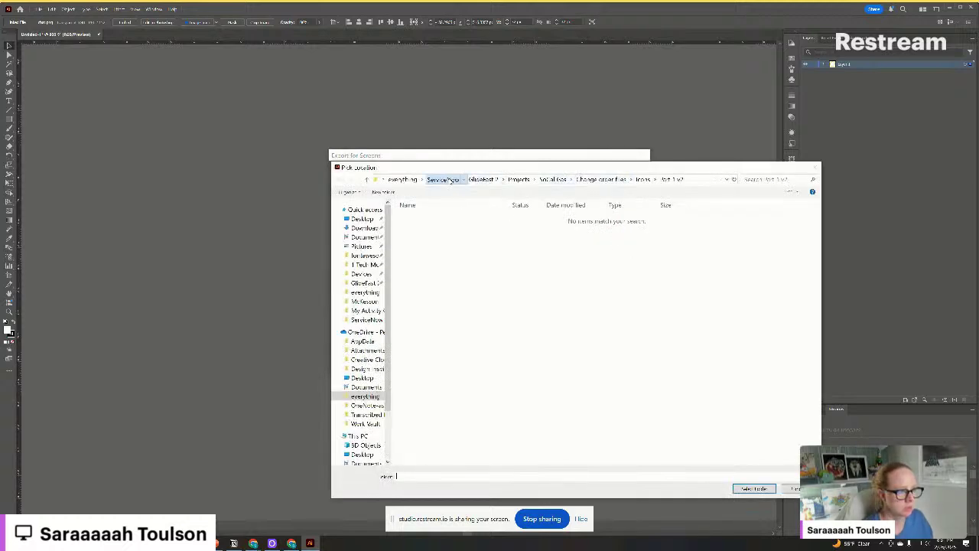
pyautogui.click(444, 179)
pyautogui.rightClick(469, 371)
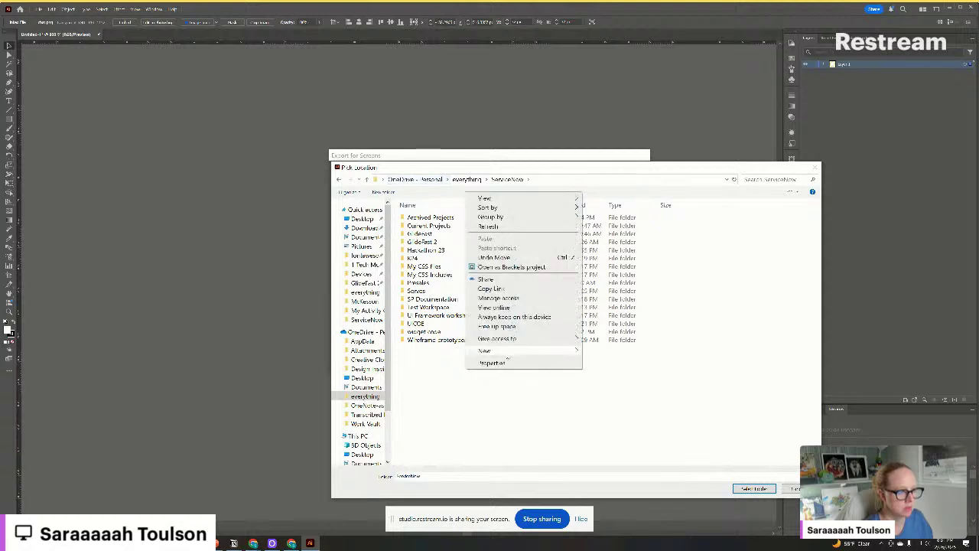
pyautogui.moveTo(505, 350)
pyautogui.click(652, 358)
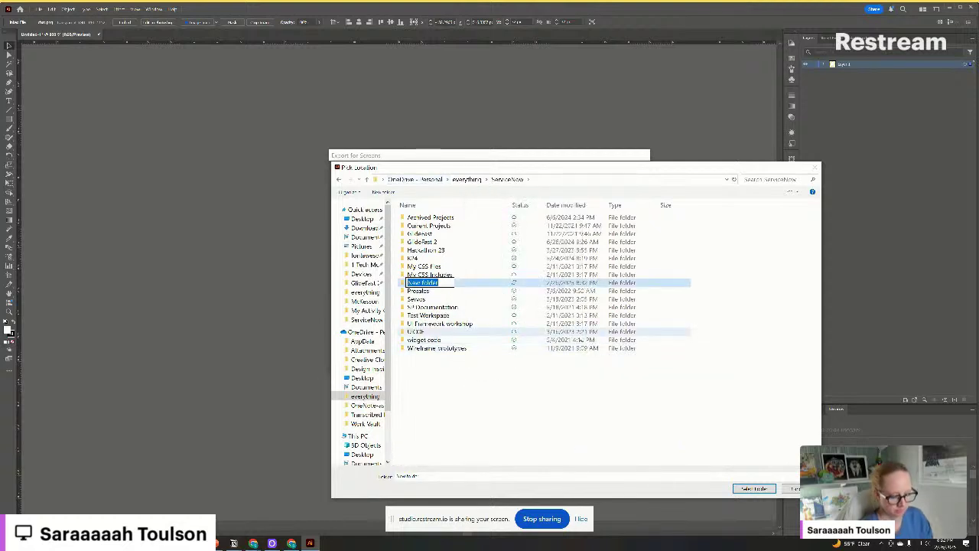
pyautogui.write('Live Stream')
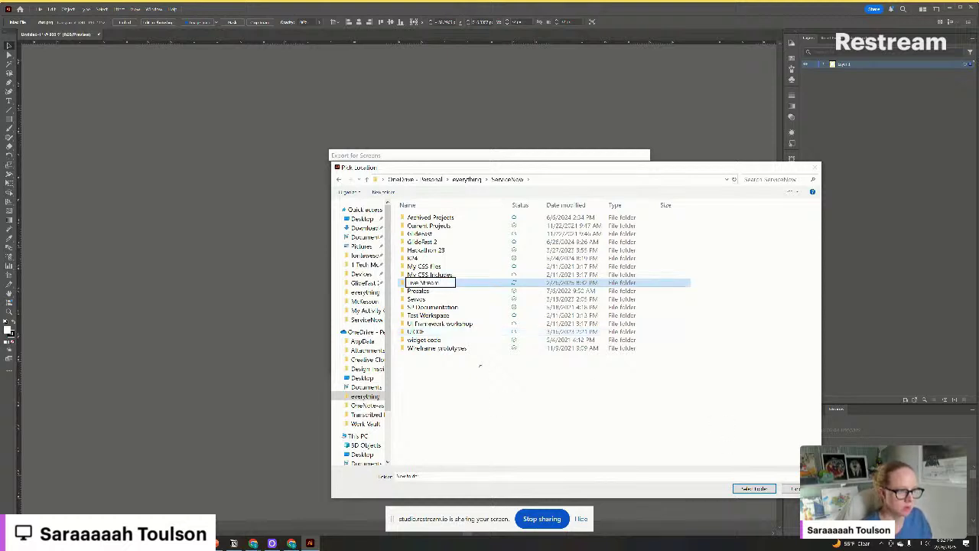
pyautogui.press('Return')
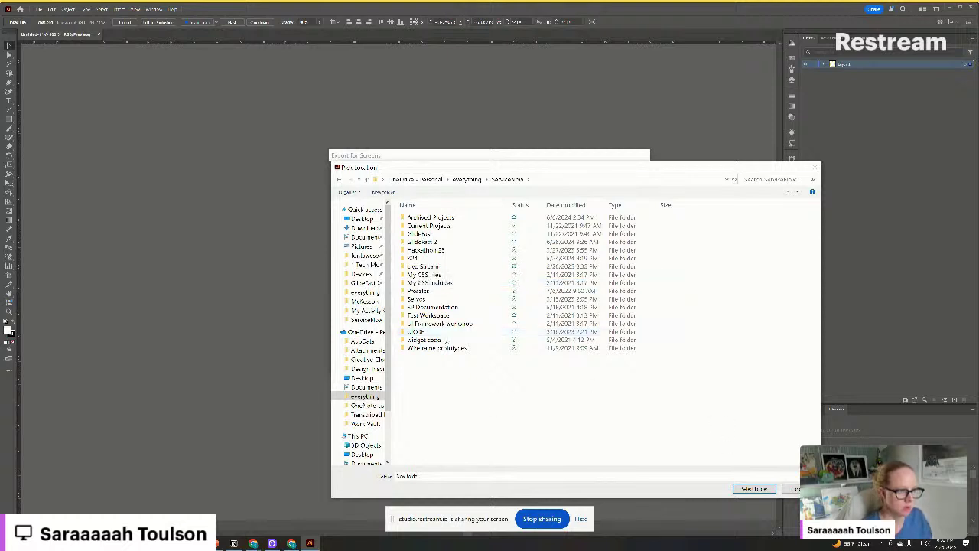
# Set the Live Stream folder as the export location and export the speech-bubble artboard as a PNG
pyautogui.doubleClick(426, 266)
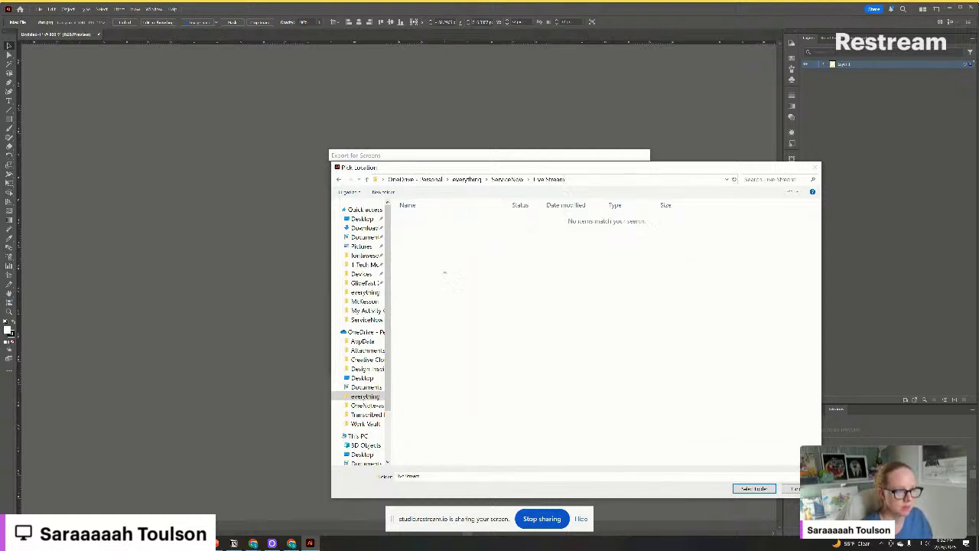
pyautogui.click(754, 488)
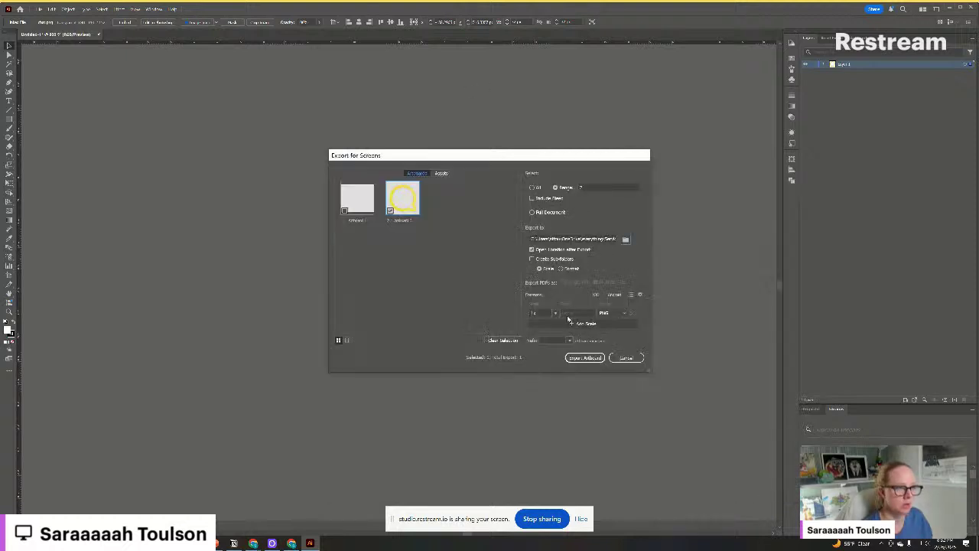
pyautogui.click(580, 359)
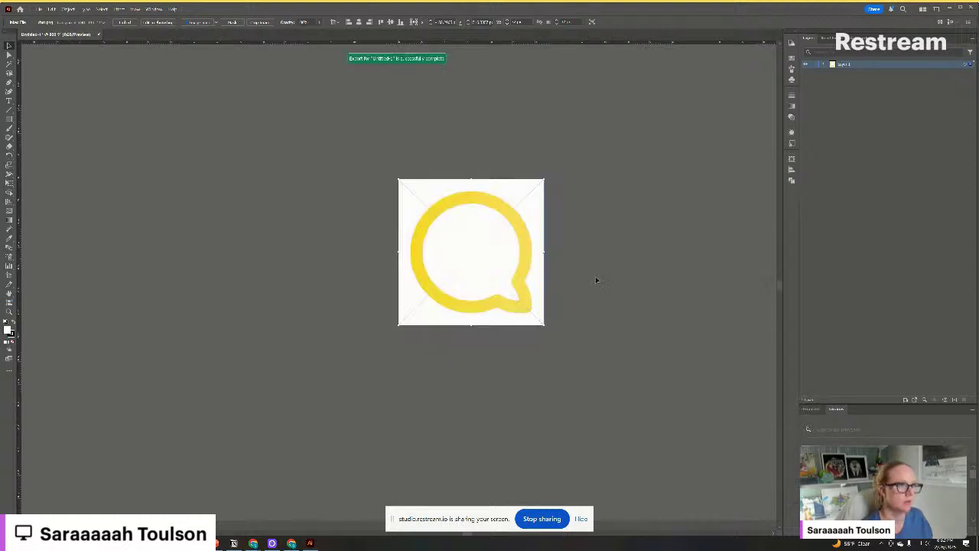
# Switch to ServiceNow in the browser, sort the Images list by most recently updated and open the sn_ex_sp.yellow-chat-icon.png record
pyautogui.click(947, 11)
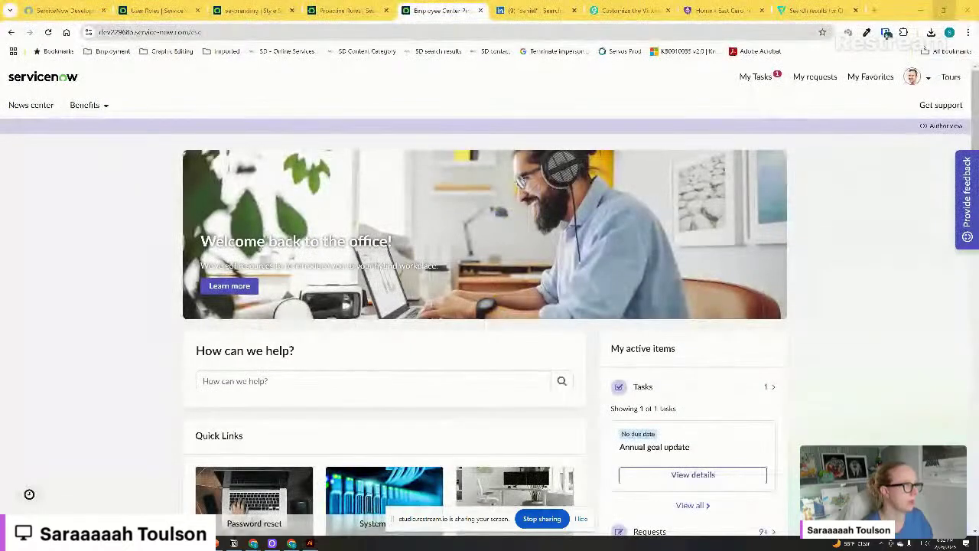
pyautogui.click(264, 11)
pyautogui.click(164, 11)
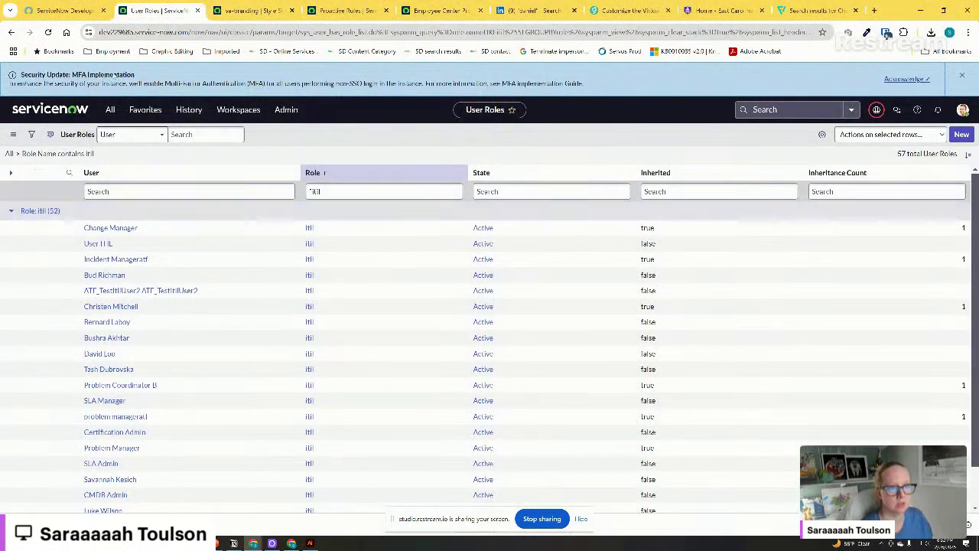
pyautogui.click(189, 110)
pyautogui.scroll(-2, 199, 322)
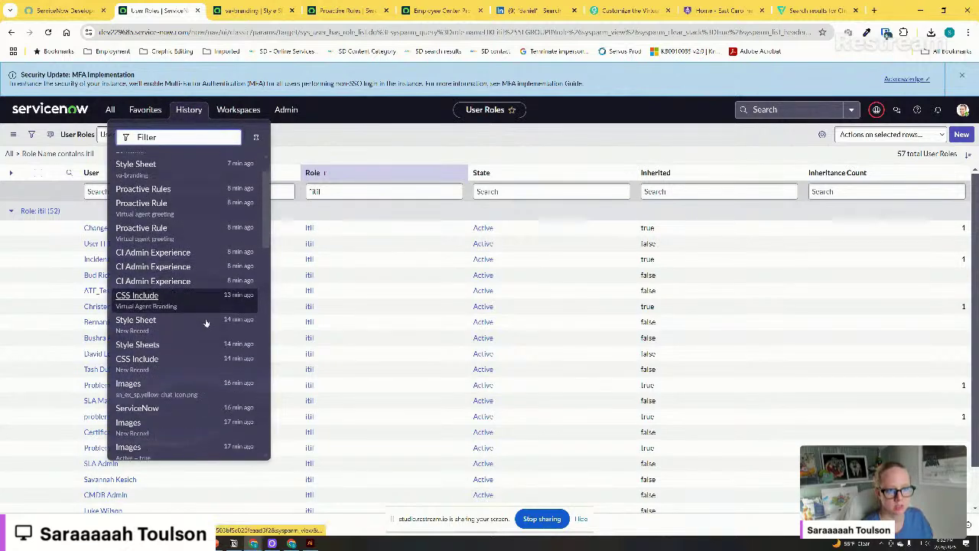
pyautogui.click(196, 380)
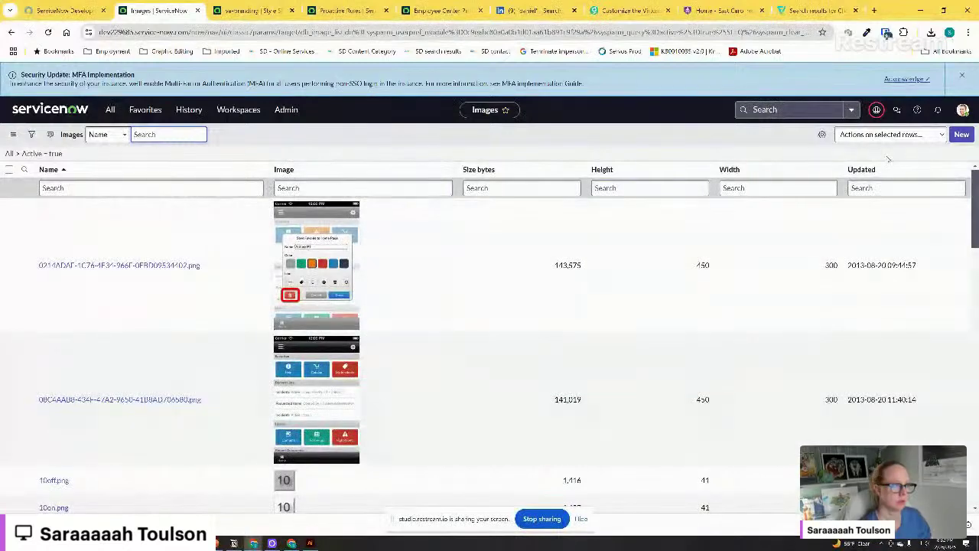
pyautogui.click(857, 169)
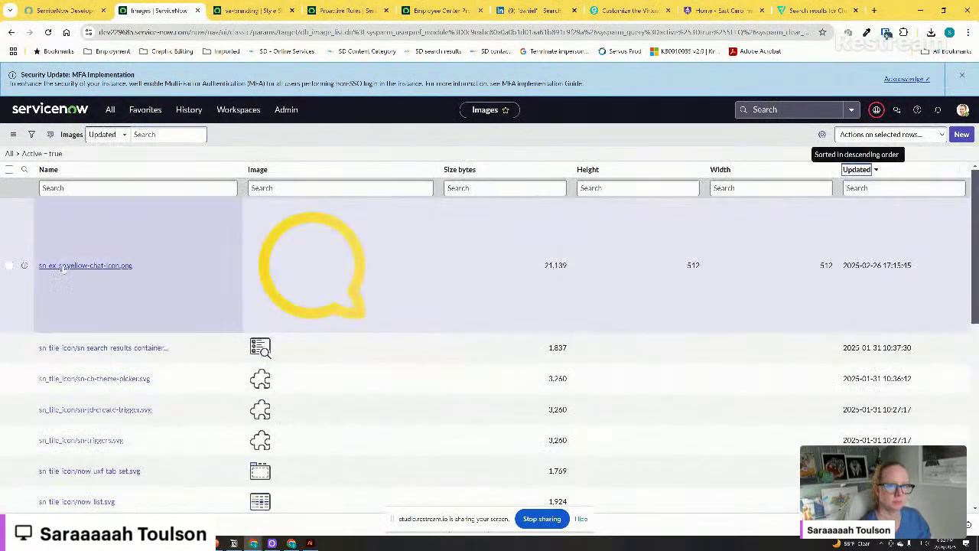
pyautogui.click(86, 265)
# Replace the record's existing image with the exported file Artboard 3.png and save the record
pyautogui.click(262, 259)
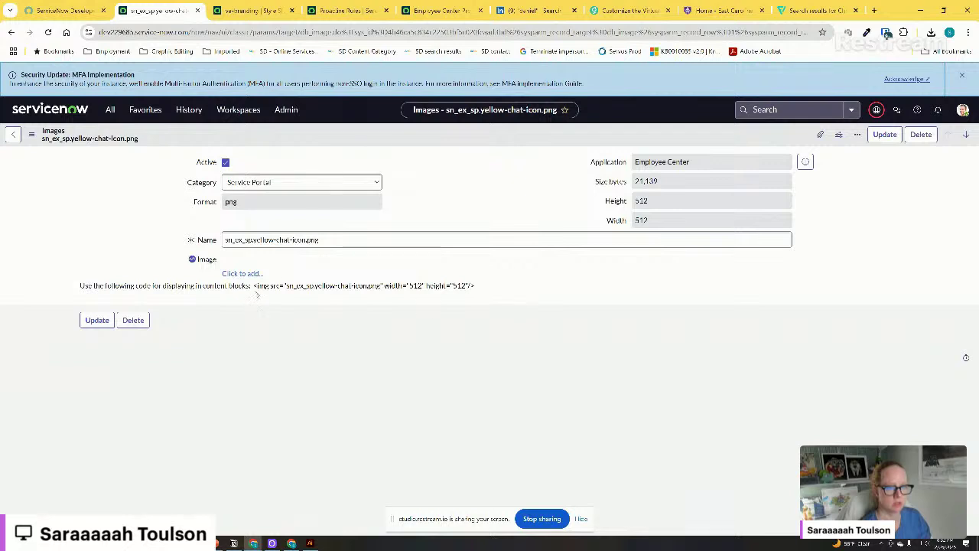
pyautogui.click(242, 273)
pyautogui.click(223, 179)
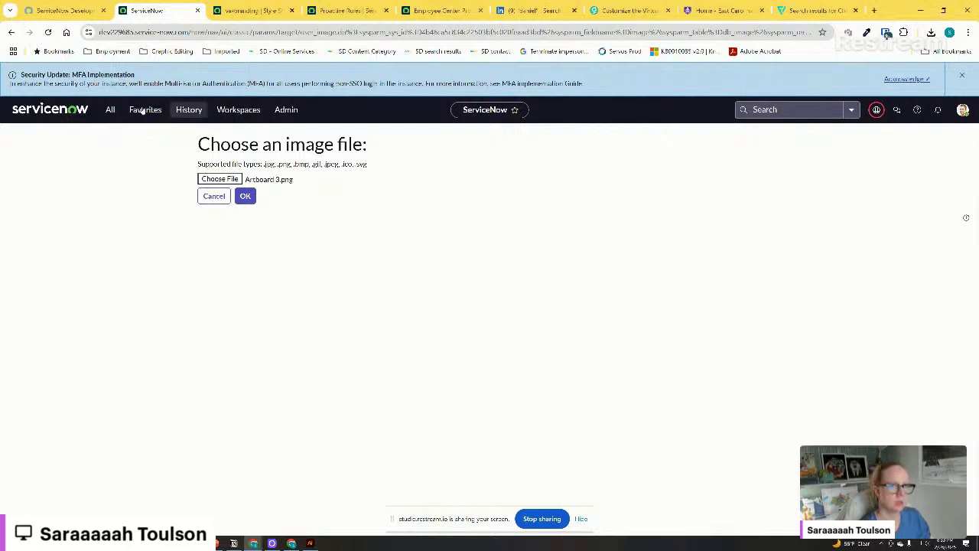
pyautogui.click(243, 195)
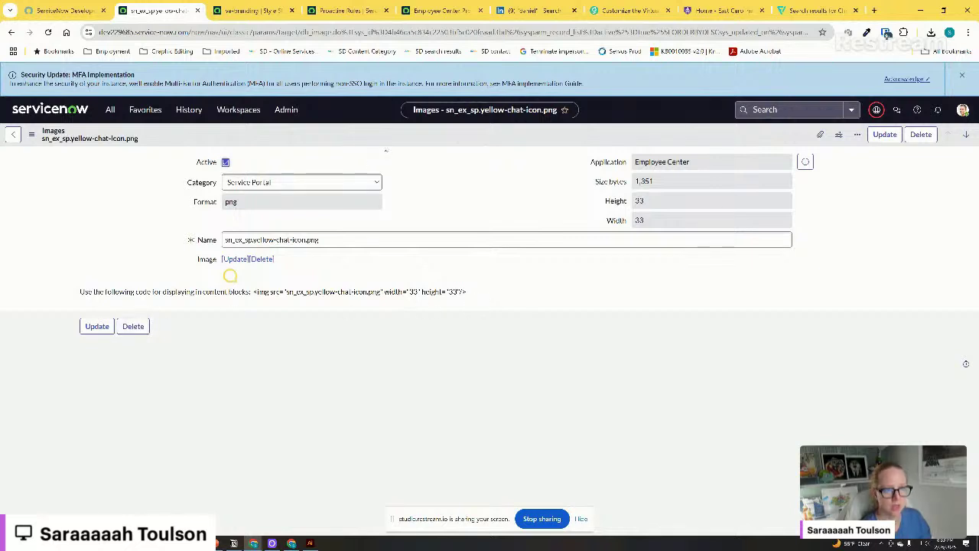
pyautogui.rightClick(398, 141)
pyautogui.click(414, 143)
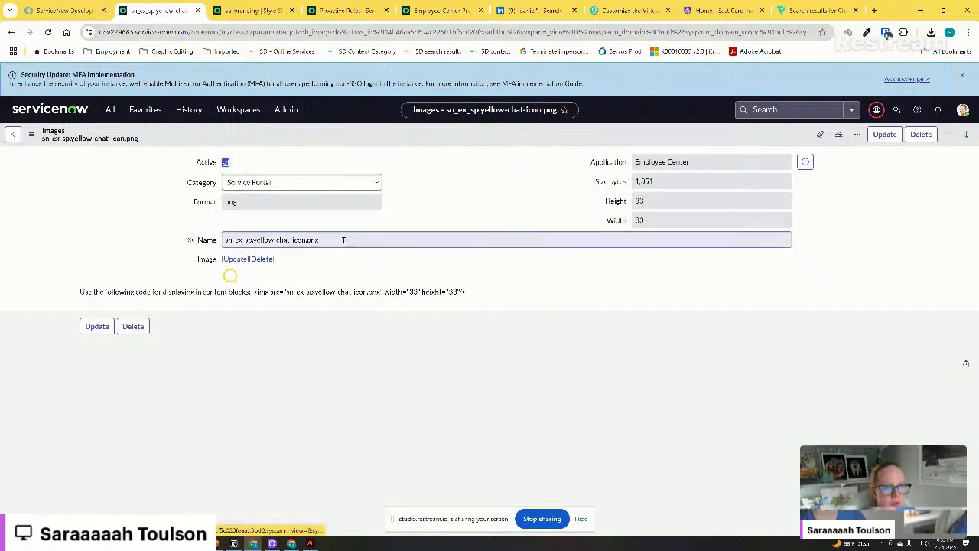
# Reload the Employee Center home page and open the EC Theme record in place of the va-branding style sheet
pyautogui.click(252, 10)
pyautogui.click(429, 9)
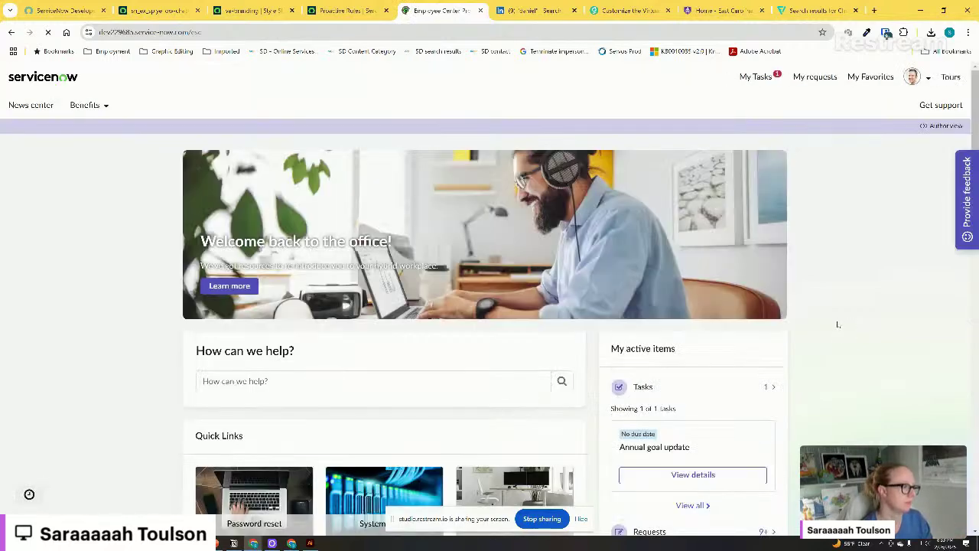
pyautogui.click(253, 10)
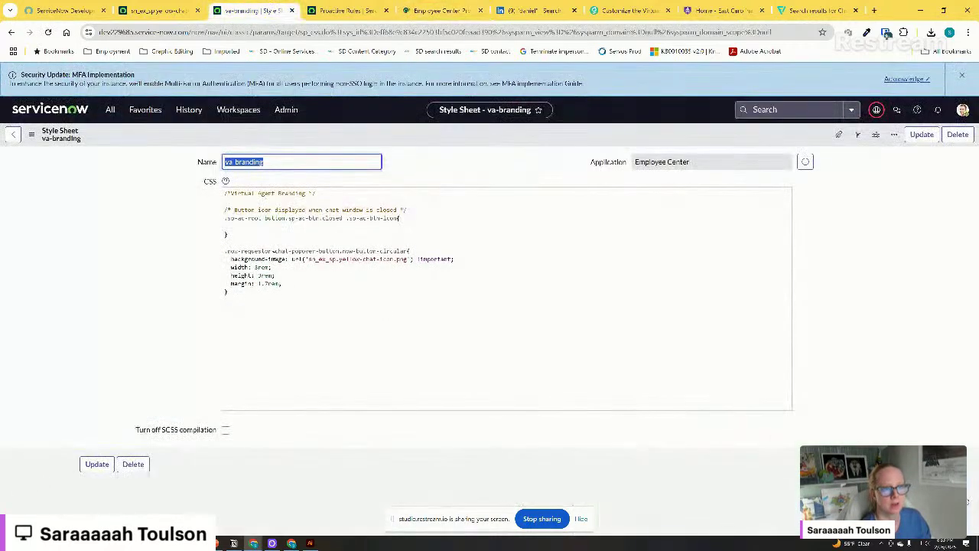
pyautogui.click(189, 110)
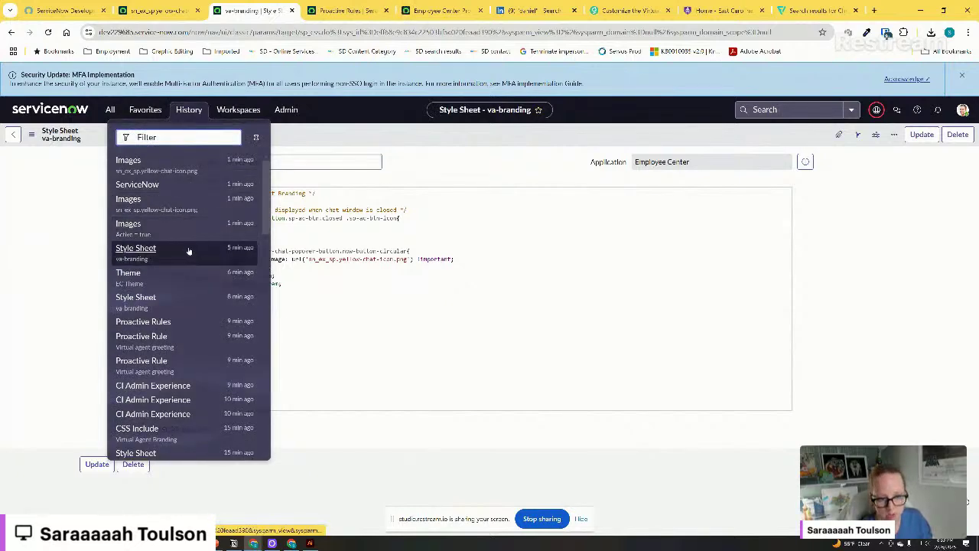
pyautogui.click(191, 274)
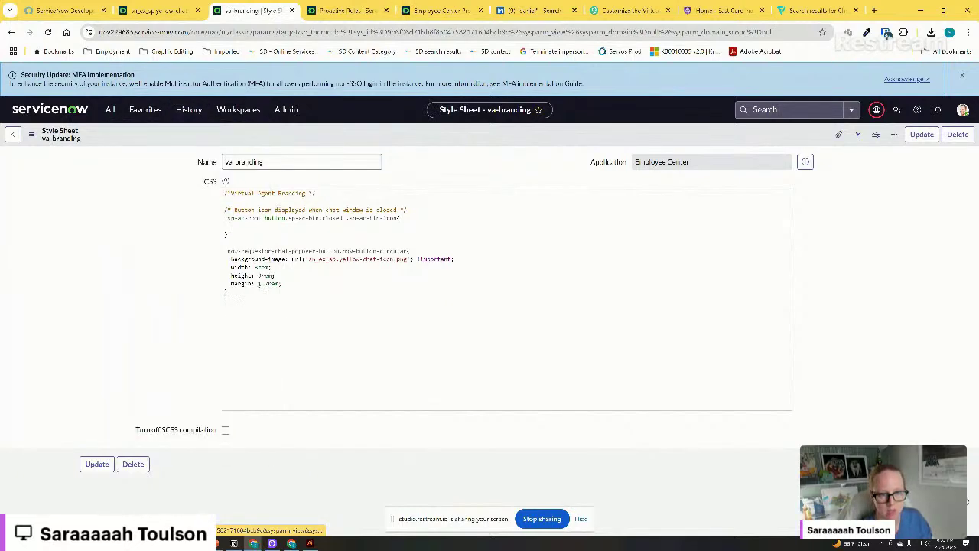
# Remove the comment markers around the $sp-agent-chat-btn-close declaration at the end of the theme's CSS variables and save the theme
pyautogui.scroll(-15, 306, 352)
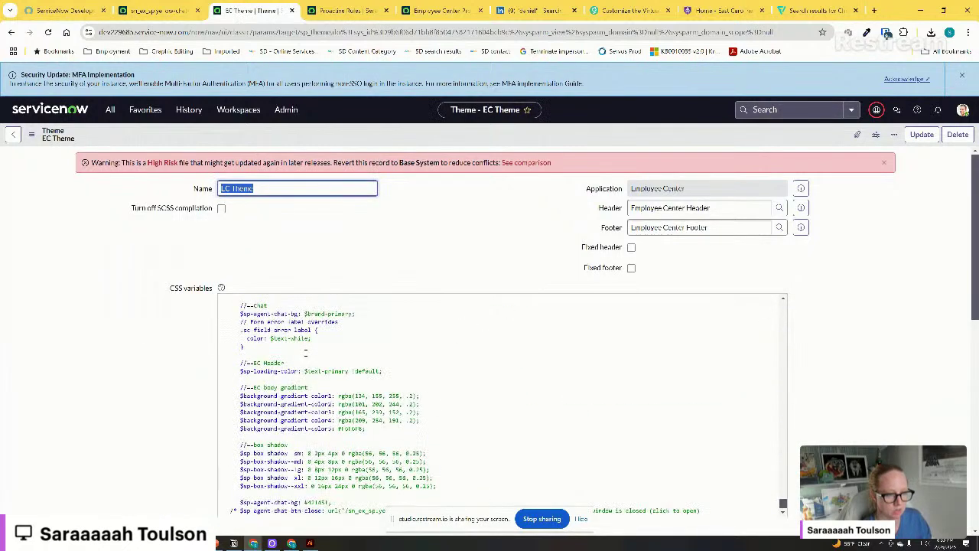
pyautogui.scroll(-3, 228, 384)
pyautogui.click(237, 356)
pyautogui.press('BackSpace')
pyautogui.press('BackSpace')
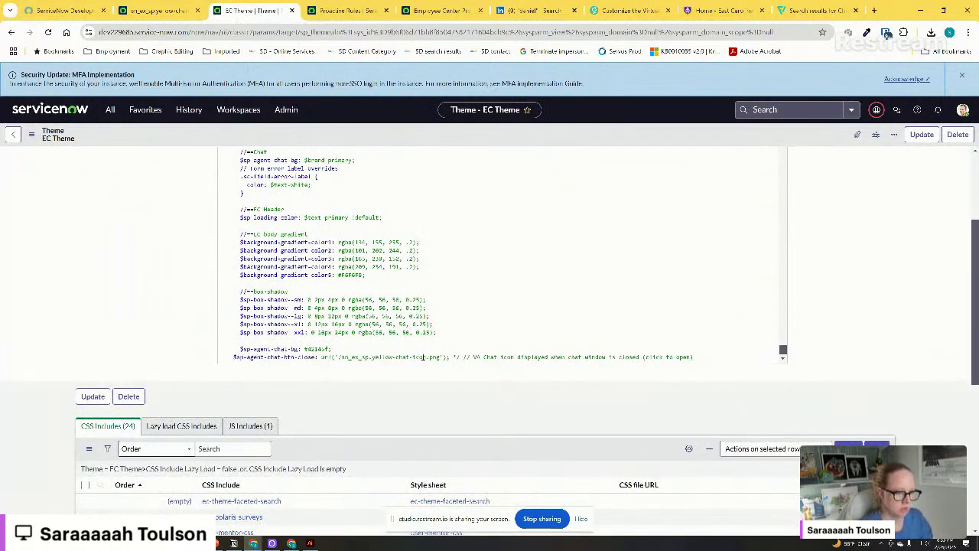
pyautogui.click(460, 356)
pyautogui.press('BackSpace')
pyautogui.press('BackSpace')
pyautogui.rightClick(494, 136)
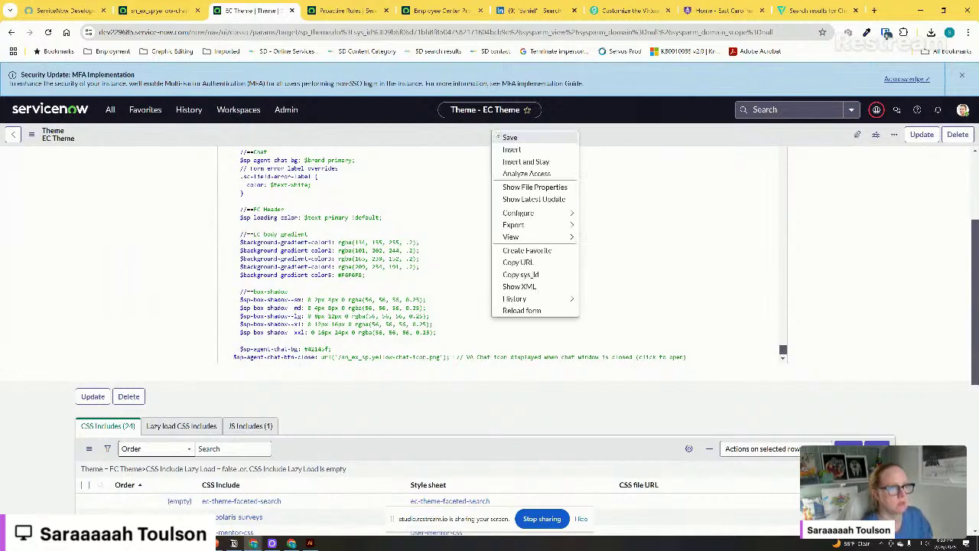
pyautogui.click(510, 137)
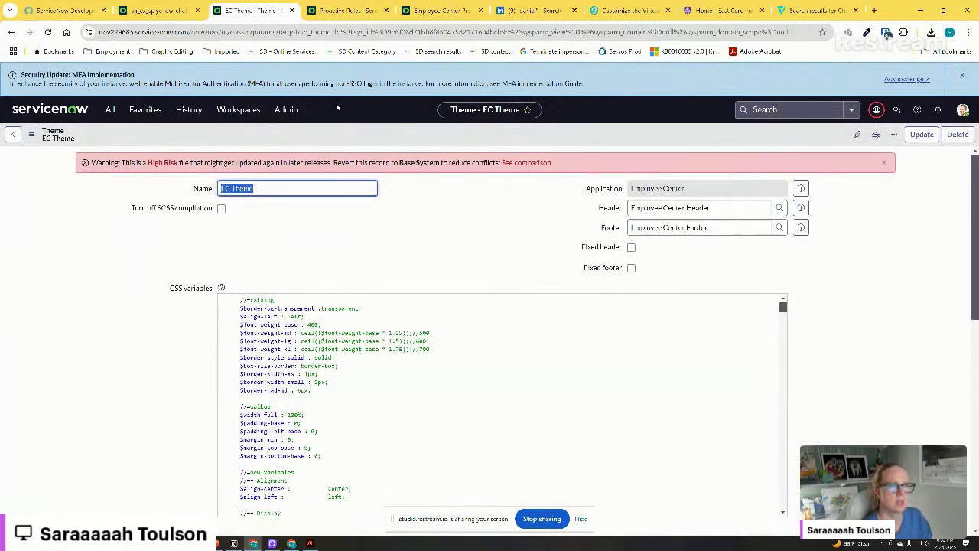
# Close the Proactive Rules page and reload the Employee Center home page to check the chat icon
pyautogui.click(357, 9)
pyautogui.hotkey('ctrl', 'Tab')
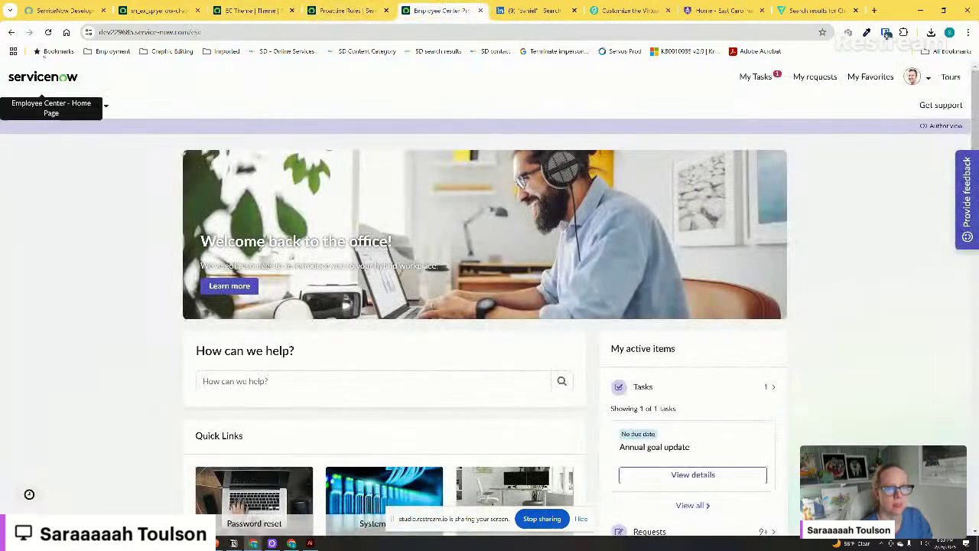
pyautogui.click(368, 9)
pyautogui.click(385, 10)
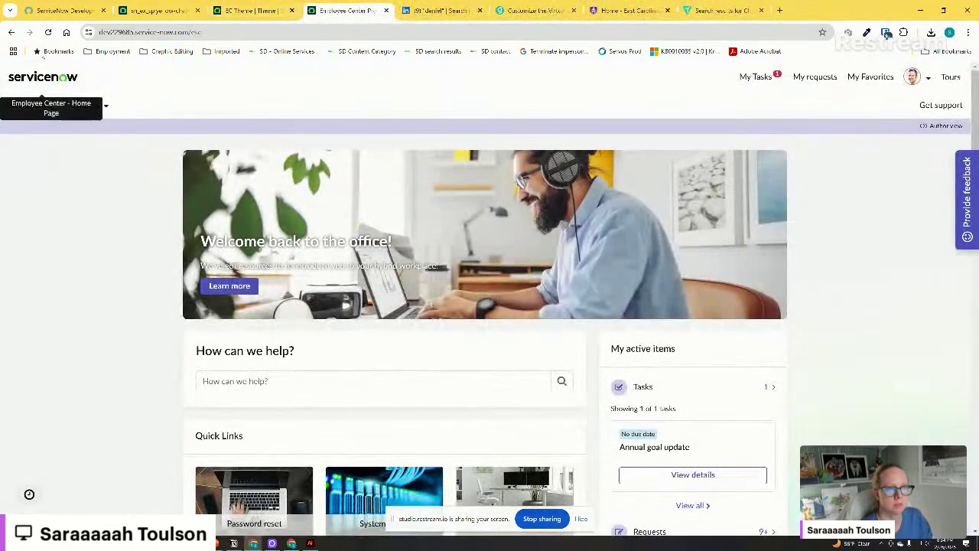
pyautogui.click(47, 32)
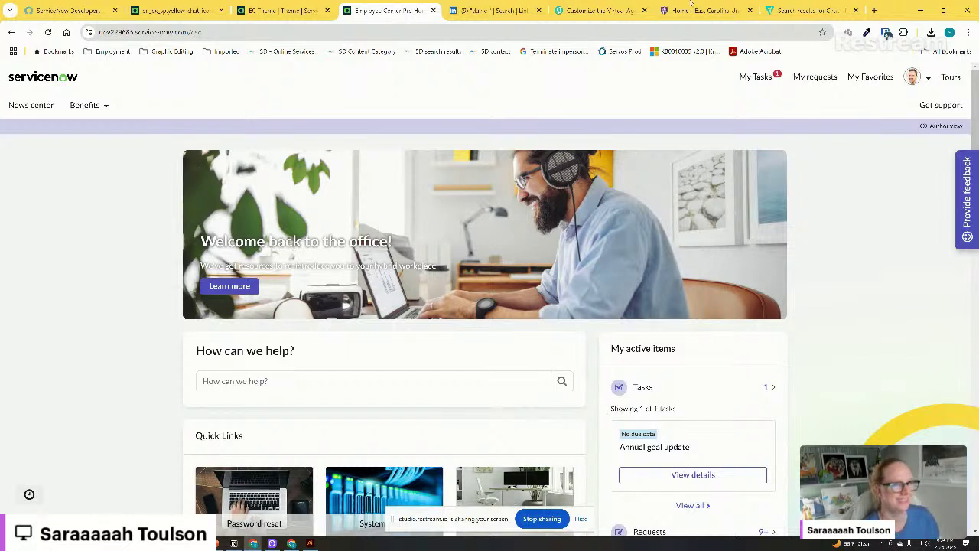
# Delete the browser's cached images and files from the last 24 hours and return to the Employee Center home page
pyautogui.click(968, 32)
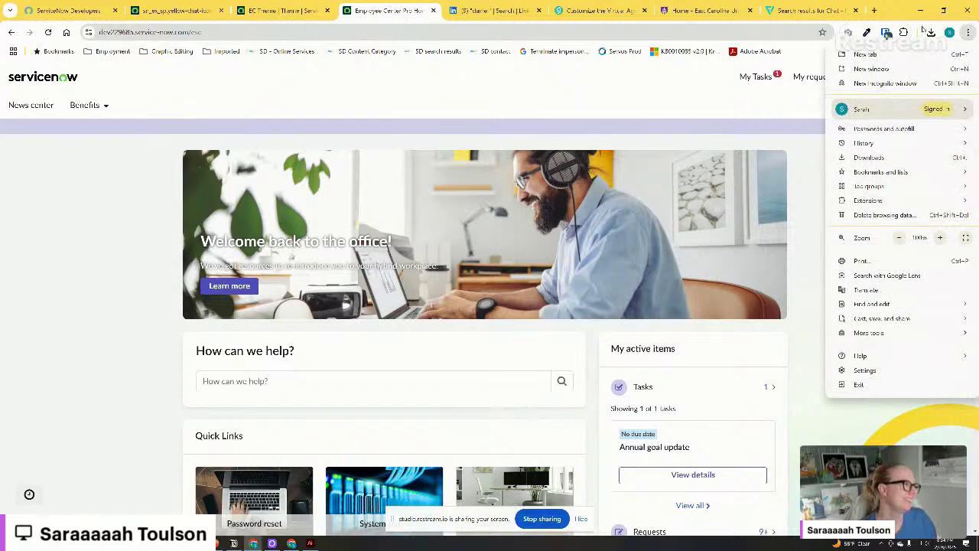
pyautogui.moveTo(881, 205)
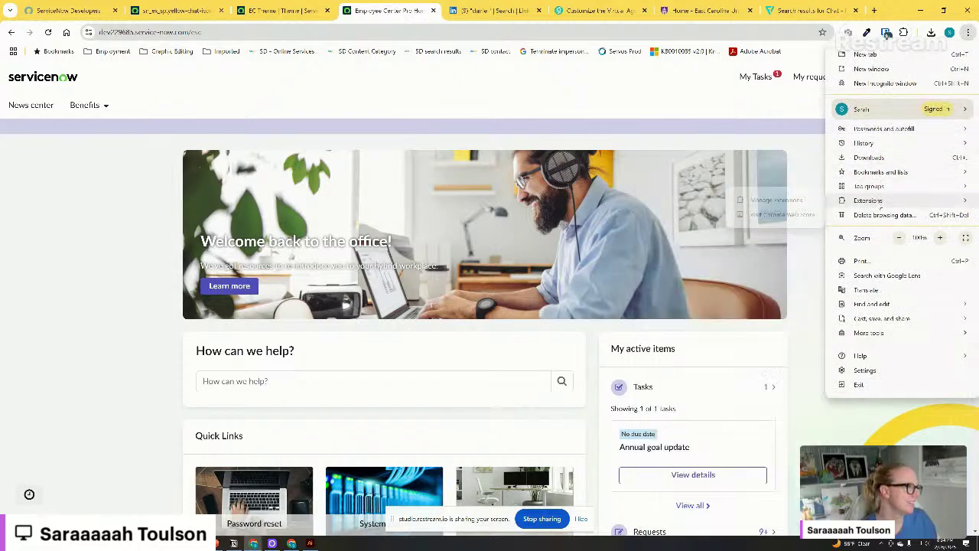
pyautogui.moveTo(924, 150)
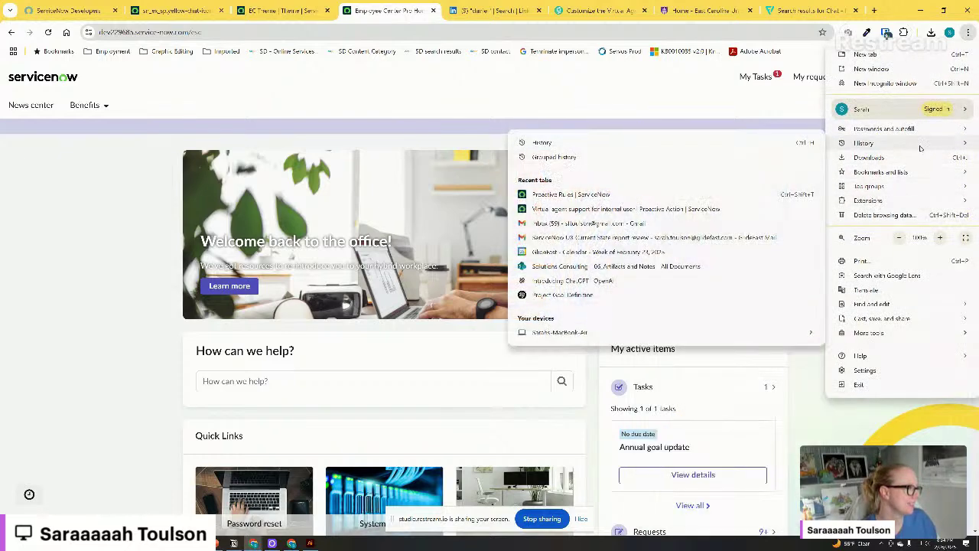
pyautogui.moveTo(579, 331)
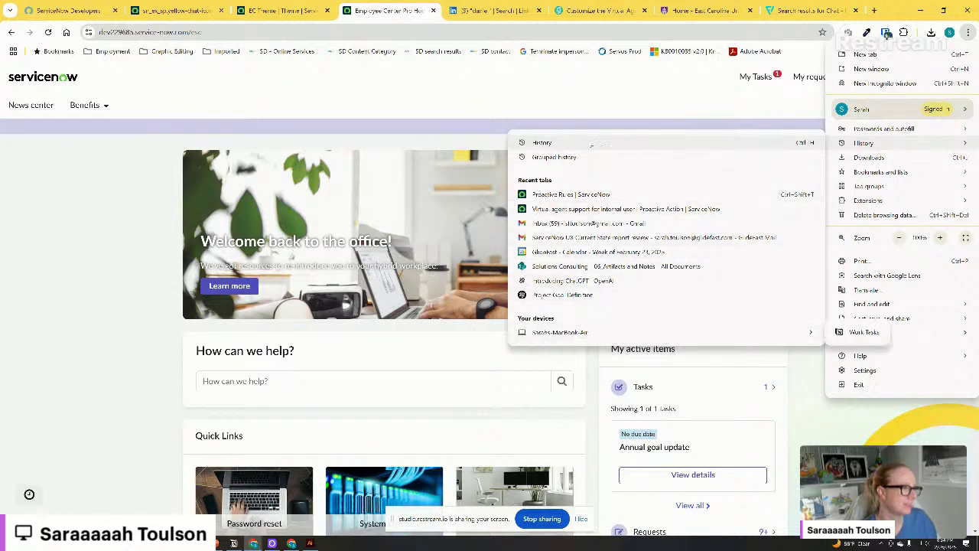
pyautogui.click(883, 215)
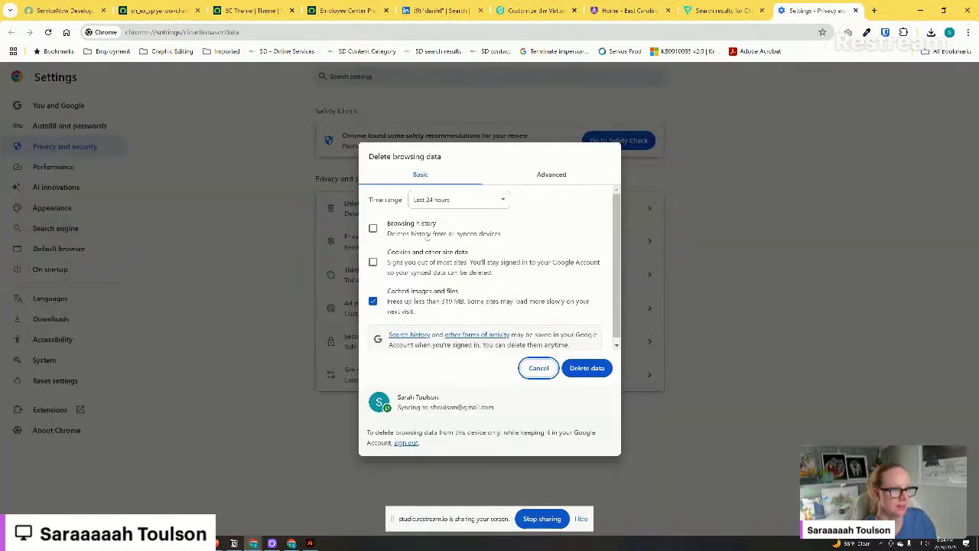
pyautogui.click(594, 368)
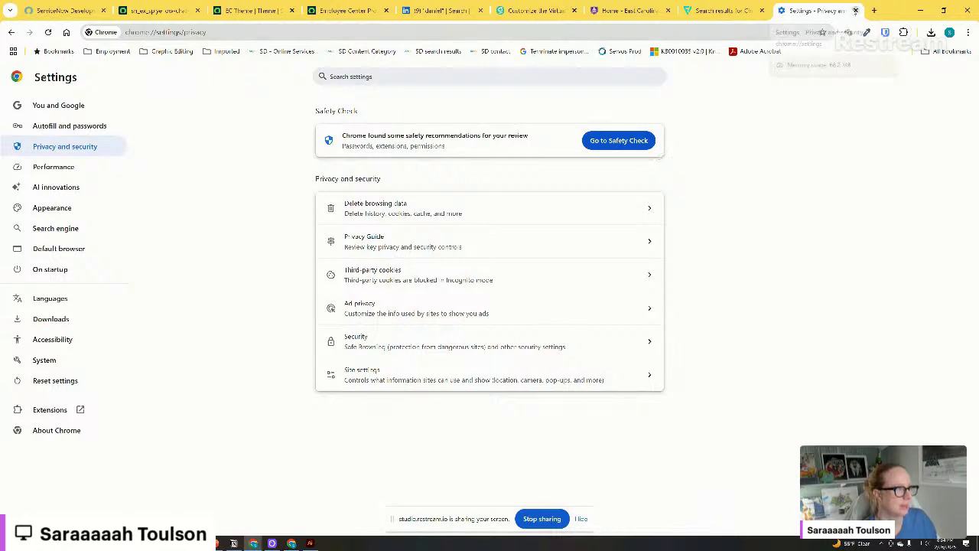
pyautogui.click(856, 11)
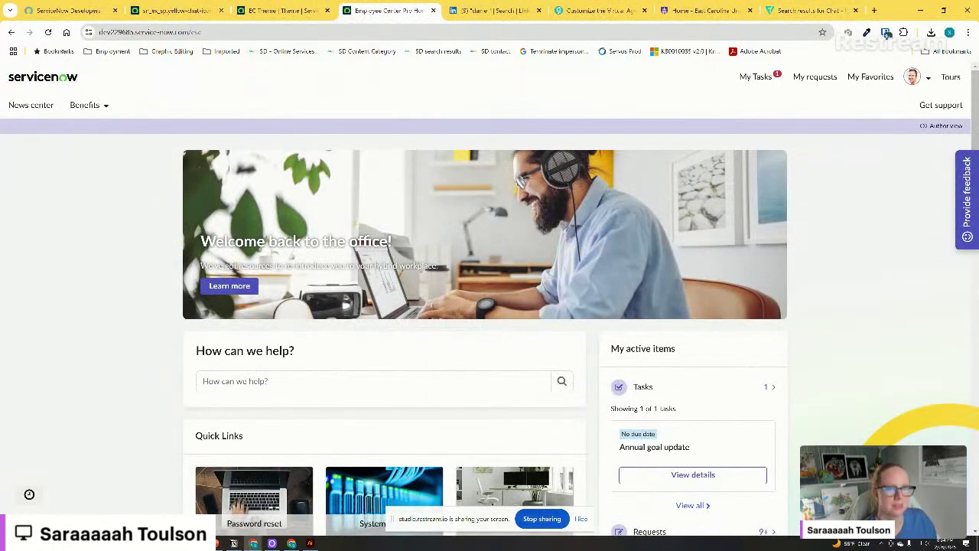
# Reload the Employee Center home page and inspect the chat button and its image element in the developer tools
pyautogui.click(47, 32)
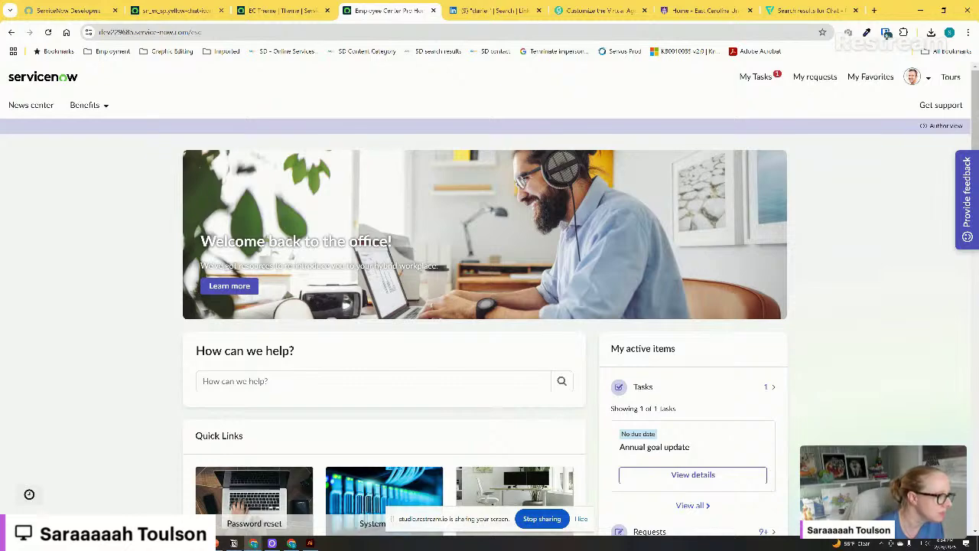
pyautogui.rightClick(814, 344)
pyautogui.click(857, 440)
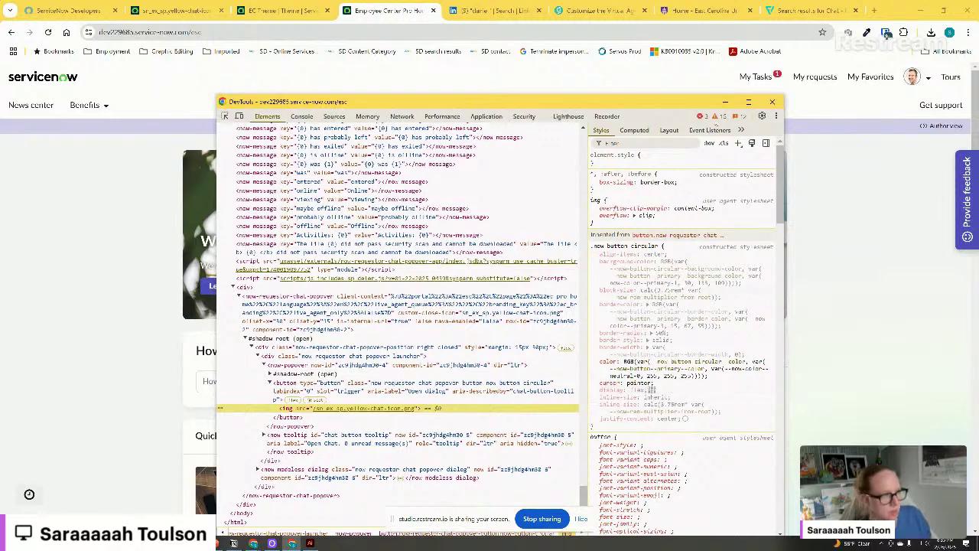
pyautogui.click(472, 395)
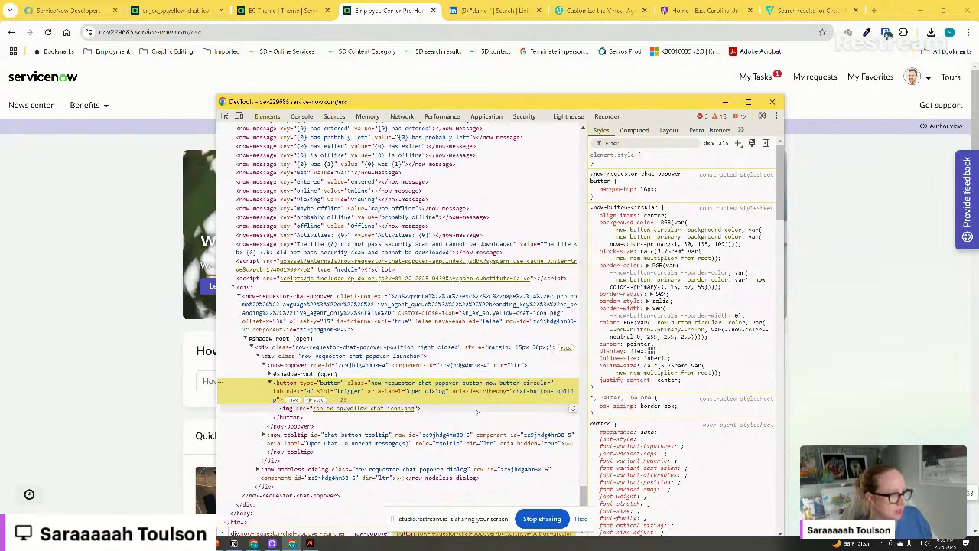
pyautogui.click(476, 410)
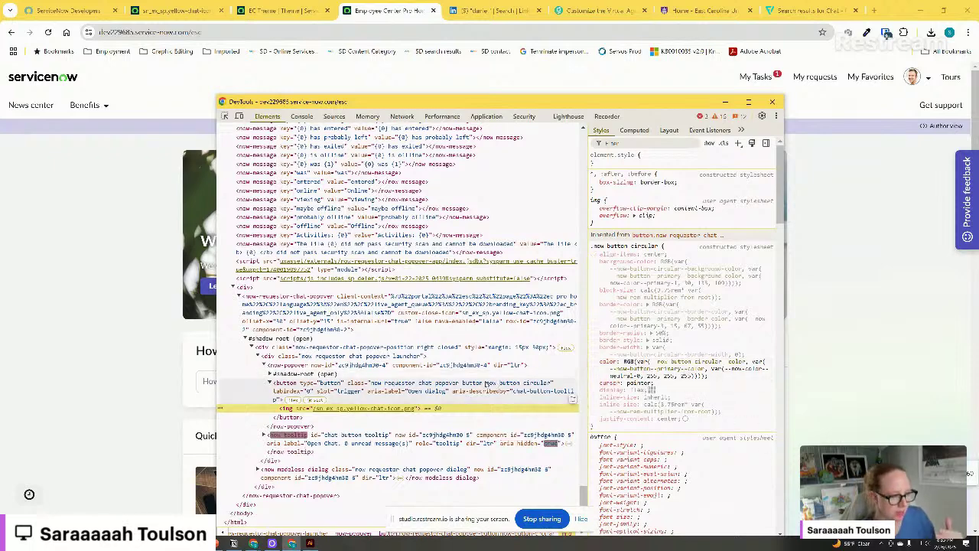
pyautogui.click(771, 102)
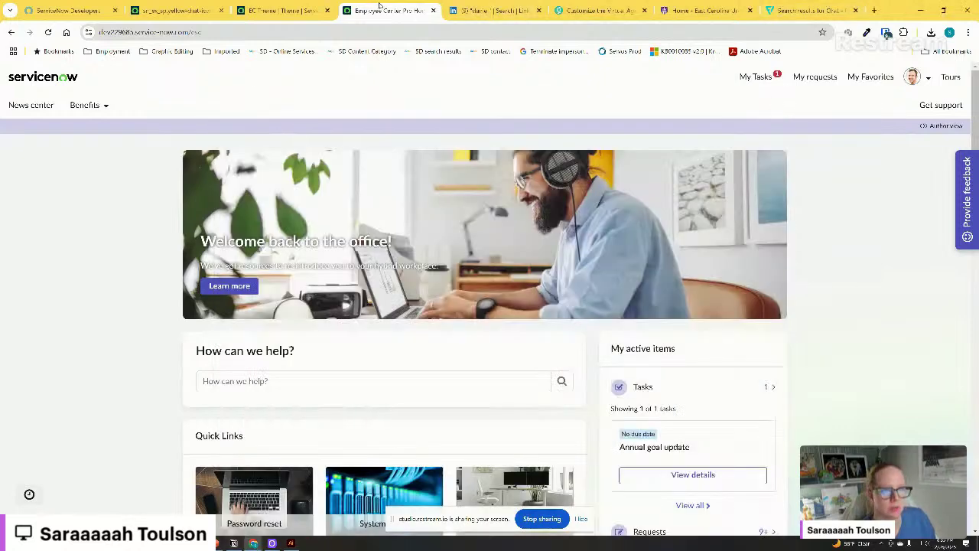
# Return to the EC Theme record and search the navigation history for "conversa"
pyautogui.click(264, 12)
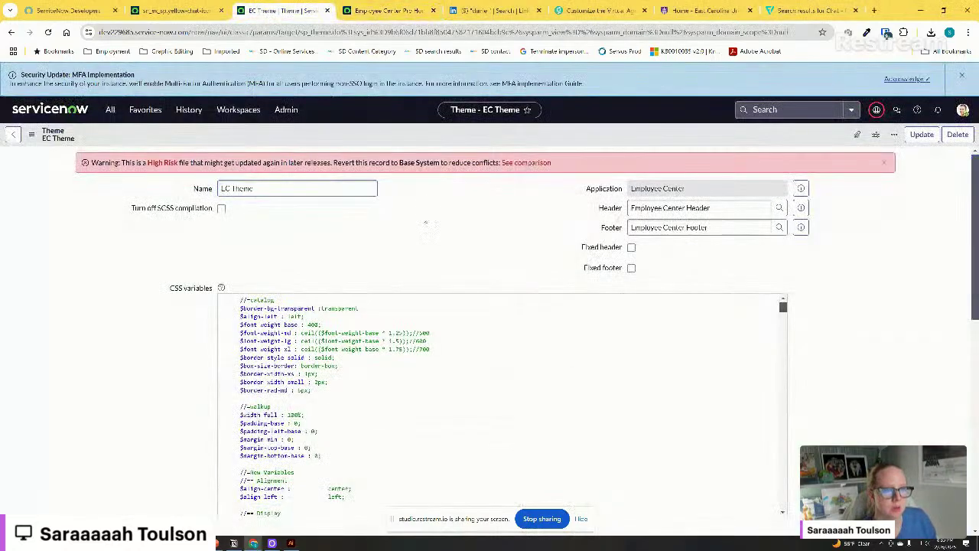
pyautogui.scroll(-10, 322, 396)
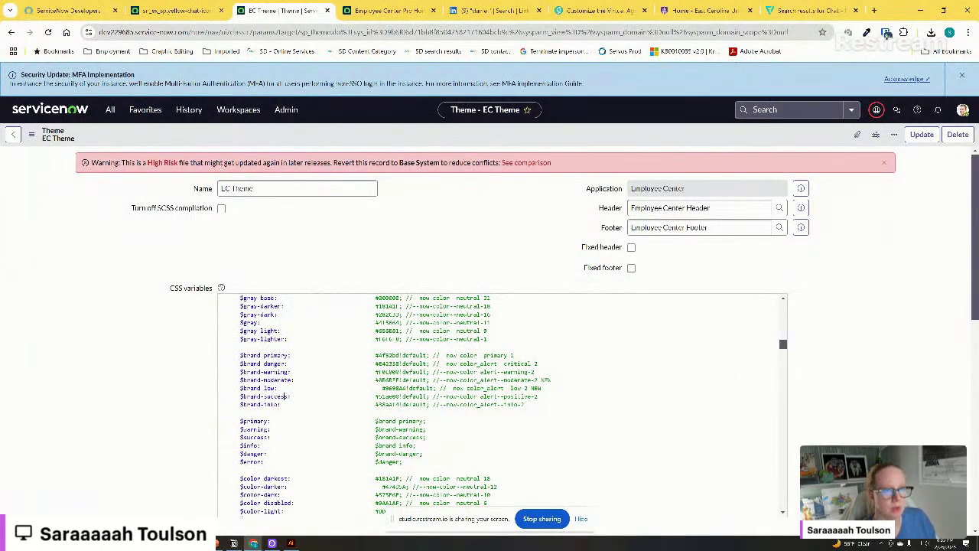
pyautogui.click(386, 10)
pyautogui.click(281, 10)
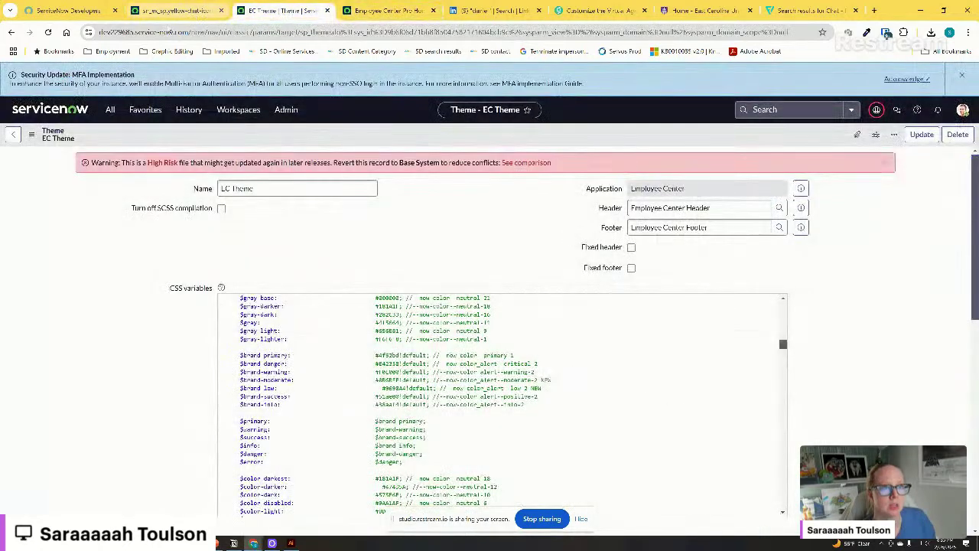
pyautogui.click(189, 109)
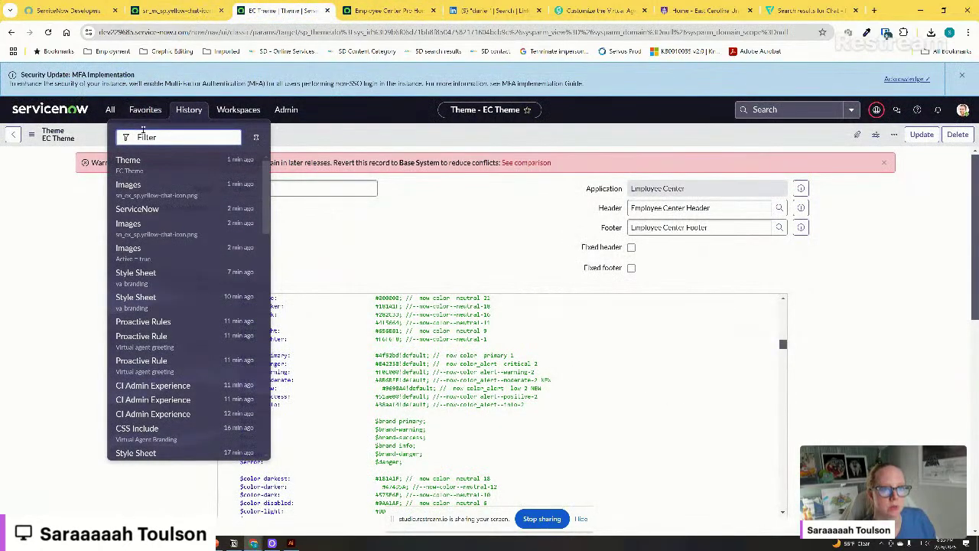
pyautogui.write('conversa')
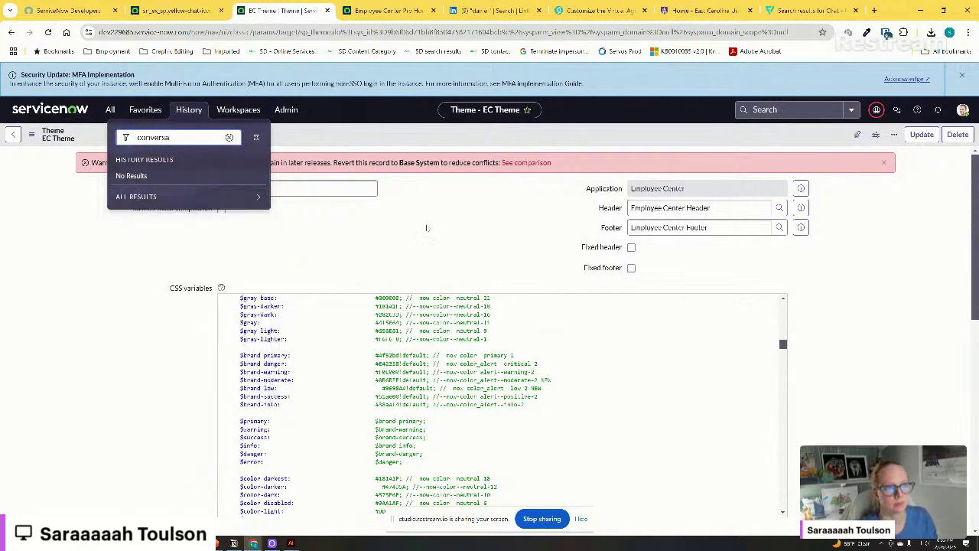
pyautogui.click(387, 242)
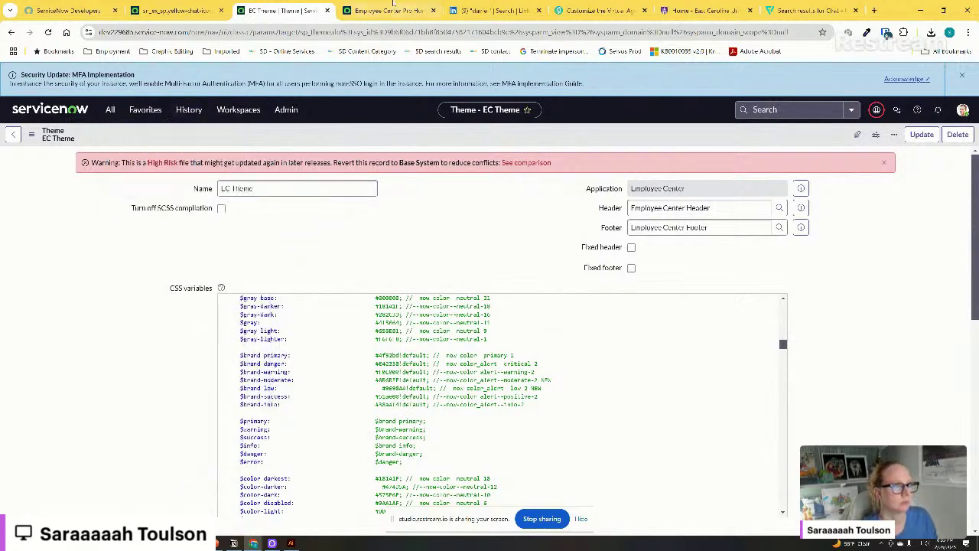
# Close the EC Theme record and open the Conversational Interfaces settings by filtering all applications for "conversa"
pyautogui.click(394, 5)
pyautogui.click(283, 10)
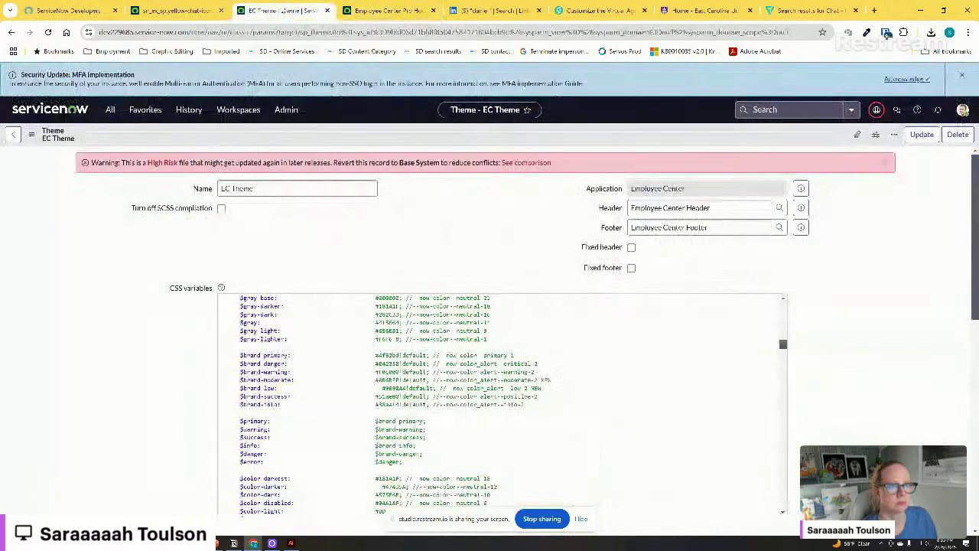
pyautogui.click(176, 10)
pyautogui.click(265, 15)
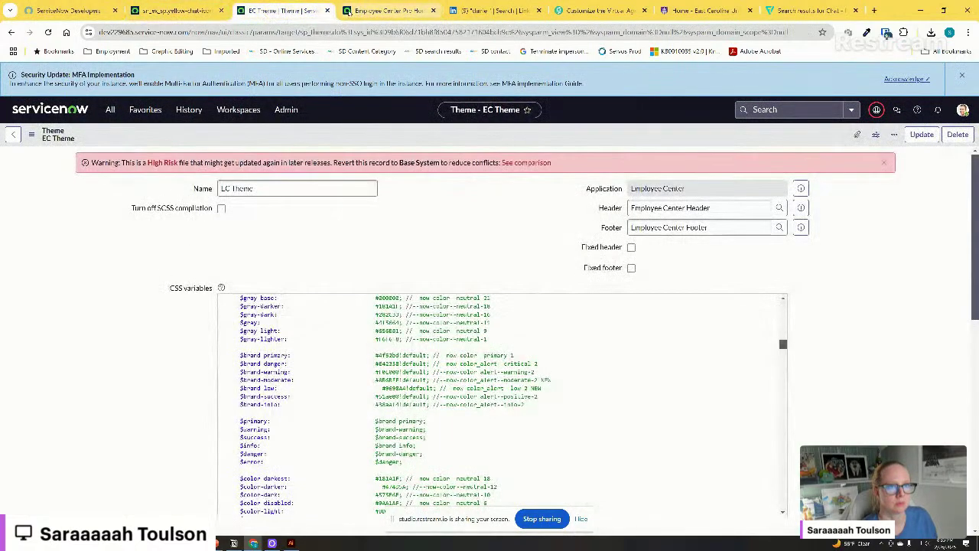
pyautogui.click(328, 9)
pyautogui.click(191, 11)
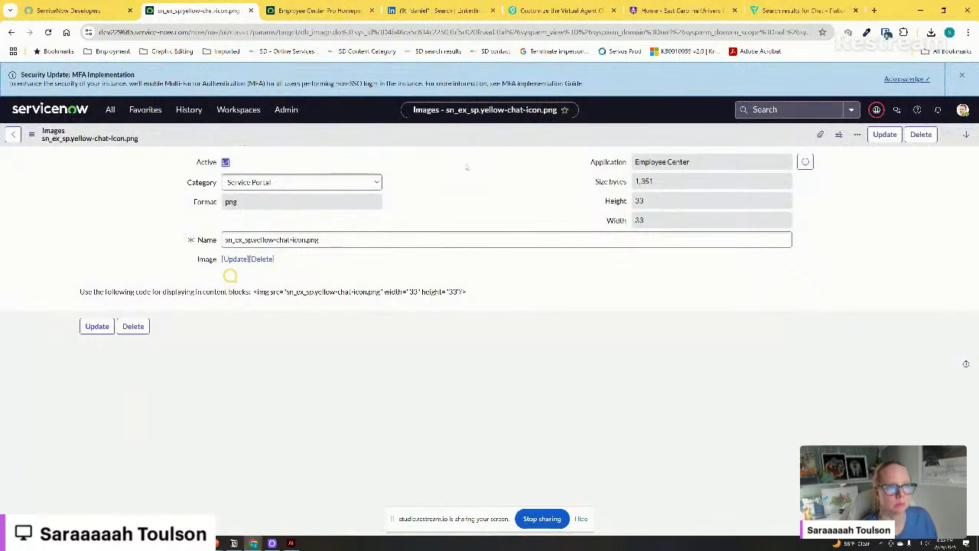
pyautogui.click(111, 110)
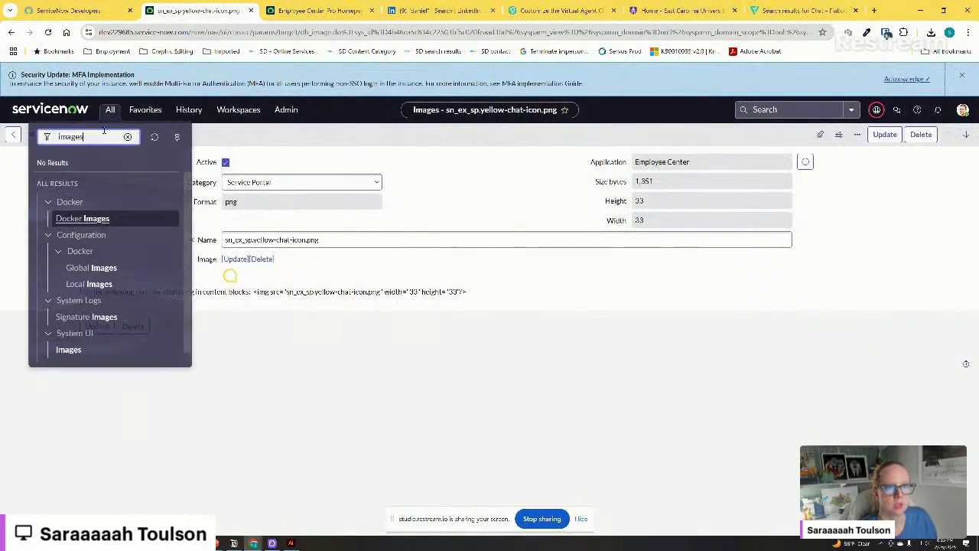
pyautogui.doubleClick(88, 136)
pyautogui.write('conversa')
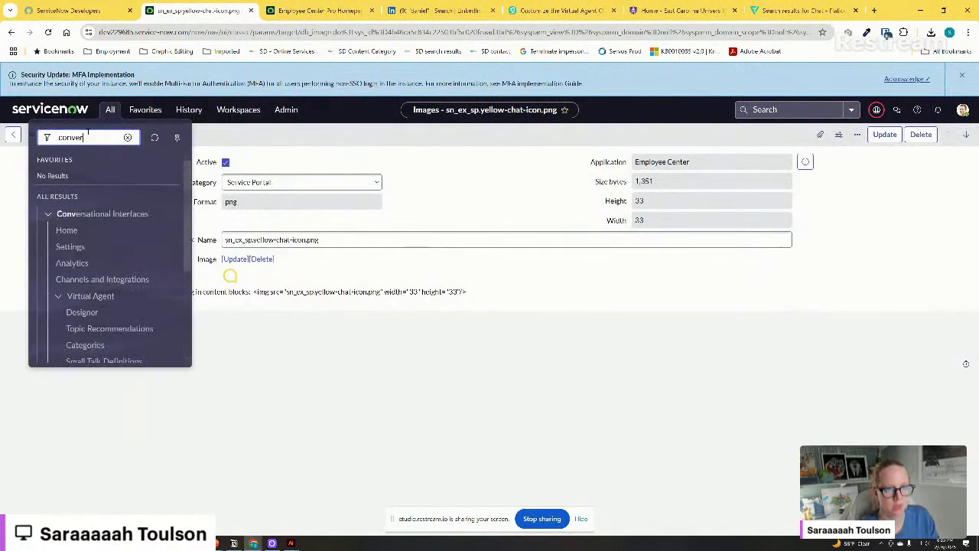
pyautogui.click(70, 247)
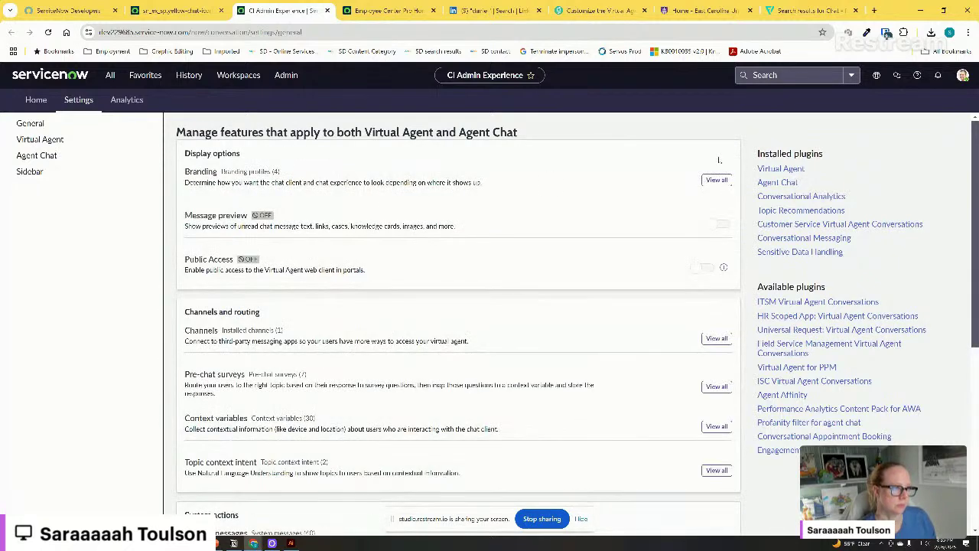
# Open the Virtual agent greeting record from the proactive trigger rules
pyautogui.scroll(-5, 527, 264)
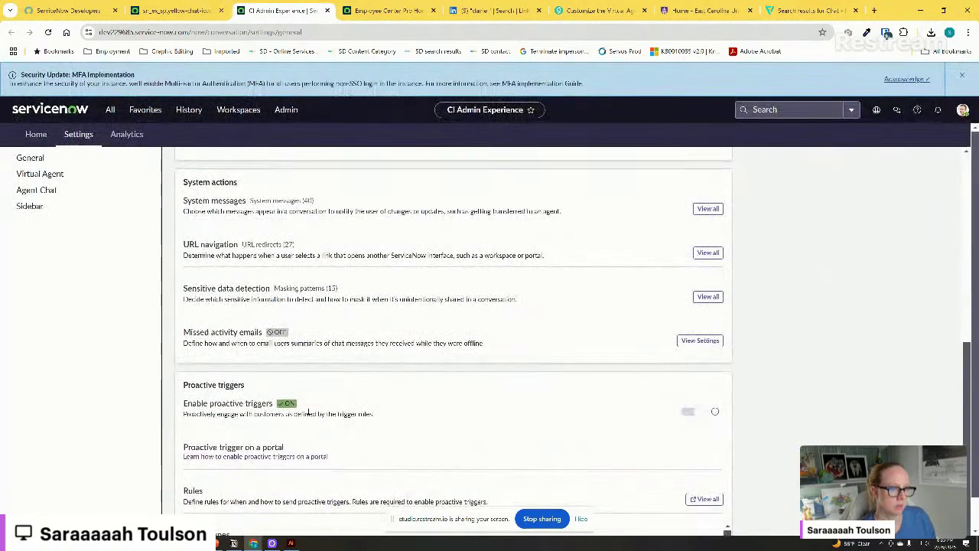
pyautogui.scroll(-1, 707, 417)
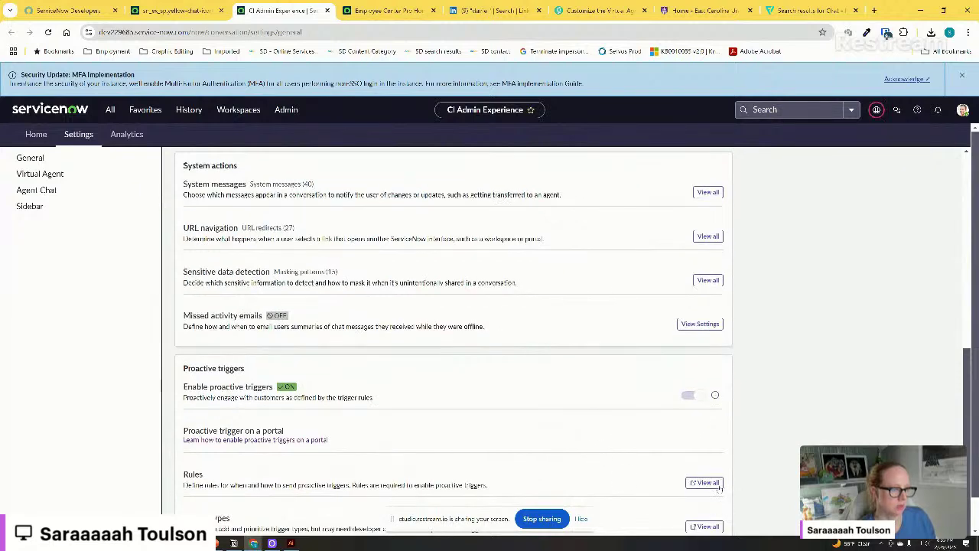
pyautogui.click(717, 488)
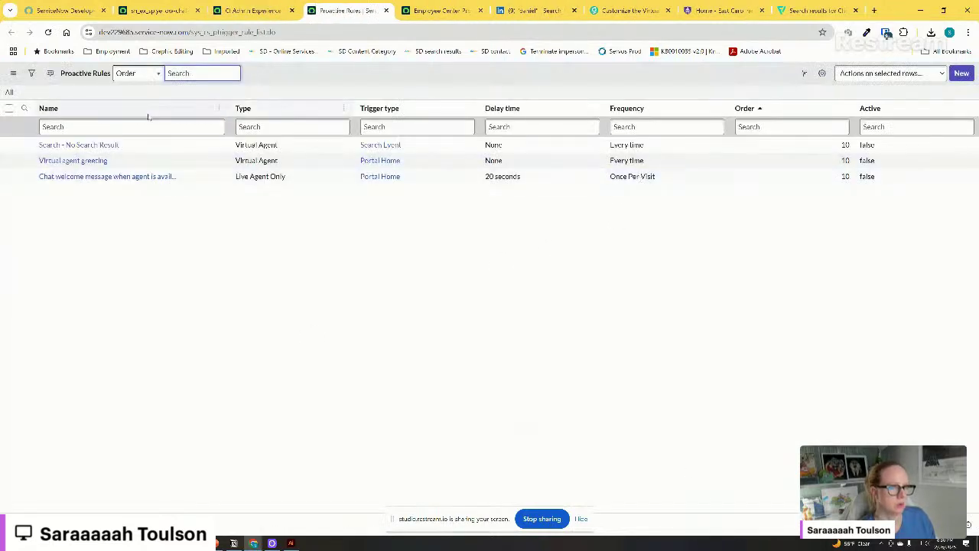
pyautogui.click(24, 161)
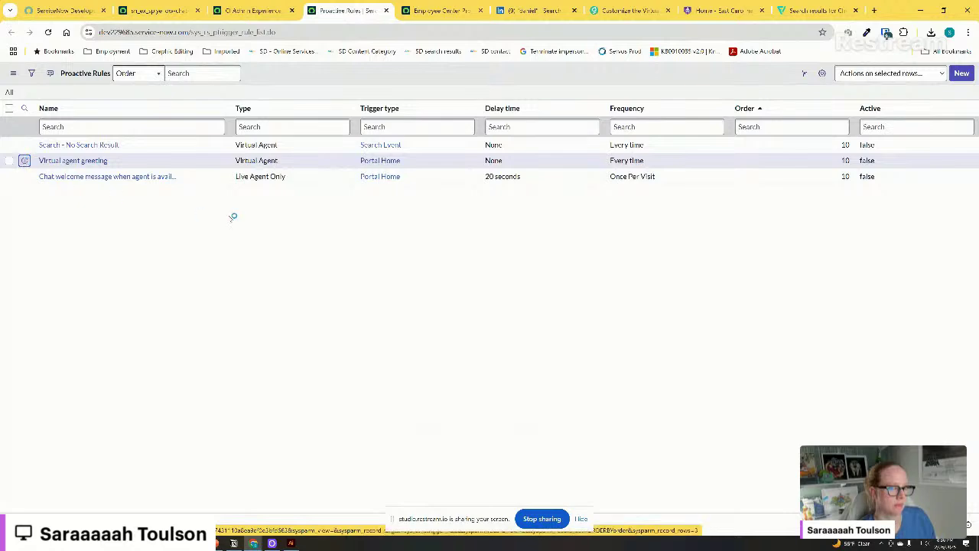
pyautogui.click(278, 184)
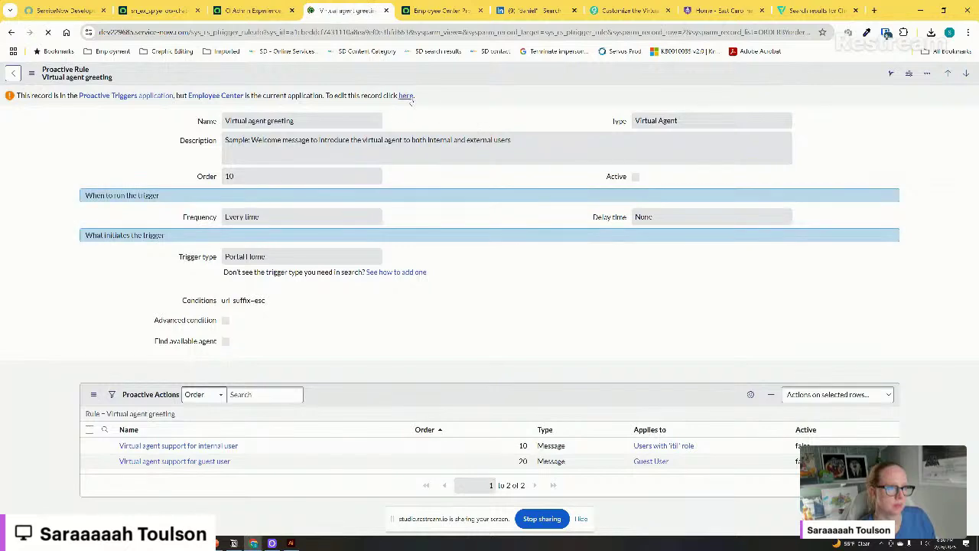
# Make the greeting rule editable, set both the internal-user support action and the rule to active, and save the record
pyautogui.scroll(-1, 643, 261)
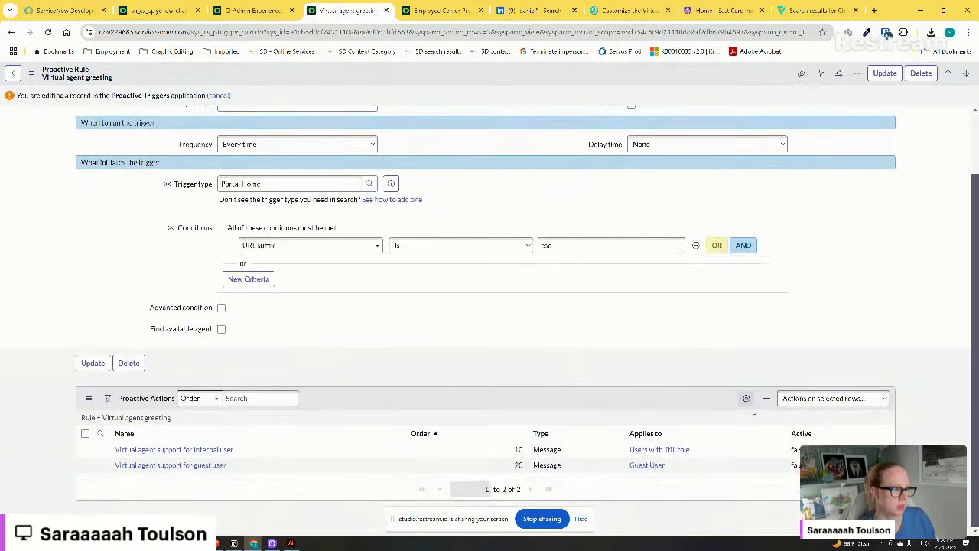
pyautogui.hotkey('alt', 'Down')
pyautogui.press('Up')
pyautogui.press('Return')
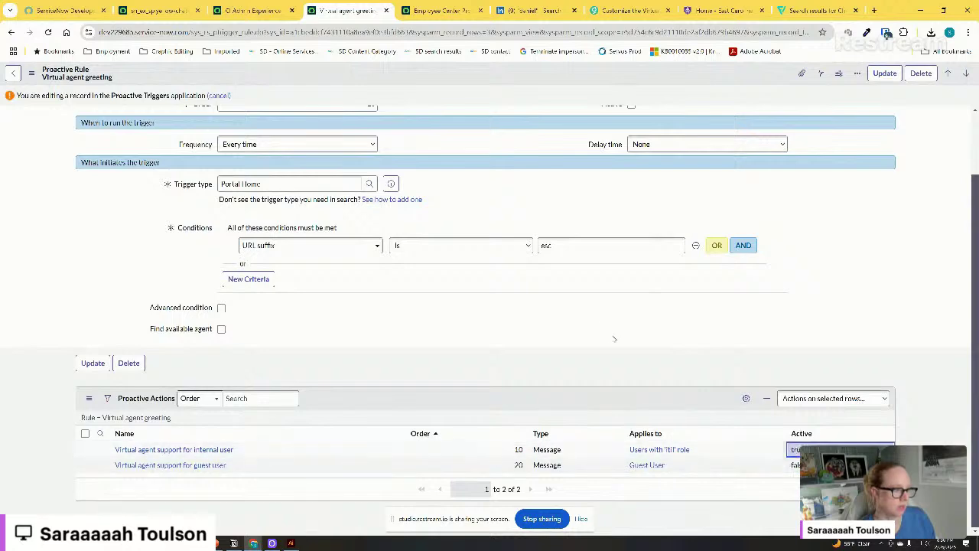
pyautogui.scroll(1, 683, 220)
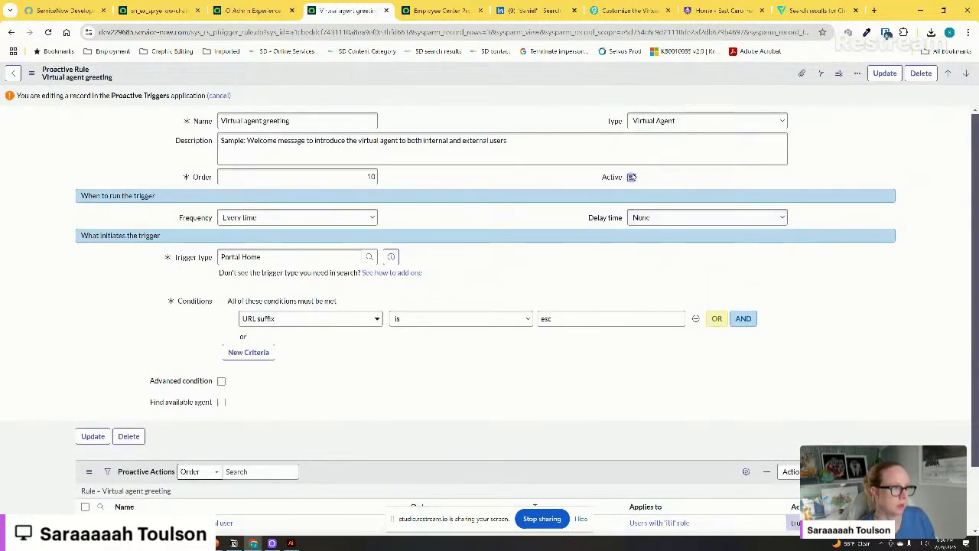
pyautogui.rightClick(501, 74)
pyautogui.click(520, 90)
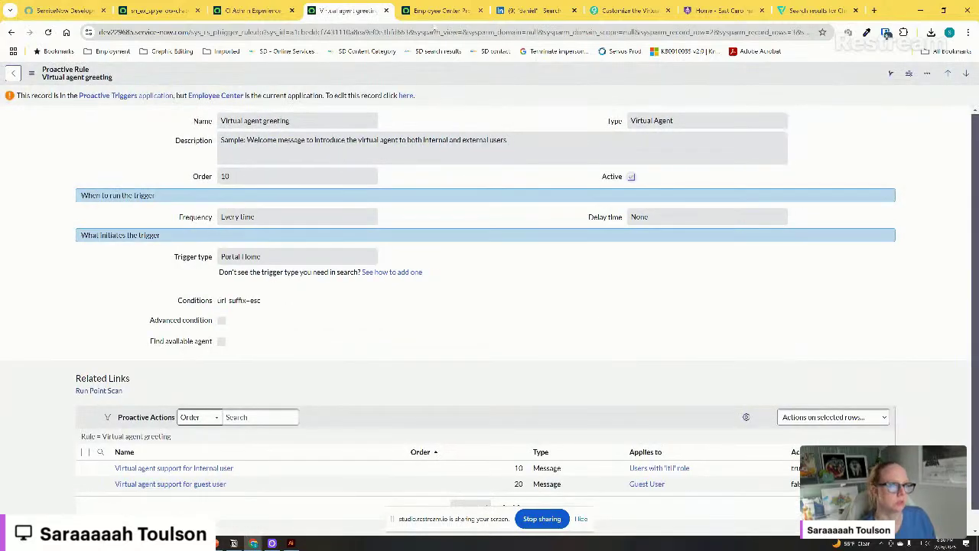
# Impersonate another user on the Employee Center home page and check the page for the chat greeting
pyautogui.click(440, 10)
pyautogui.click(929, 75)
pyautogui.click(891, 127)
pyautogui.click(404, 193)
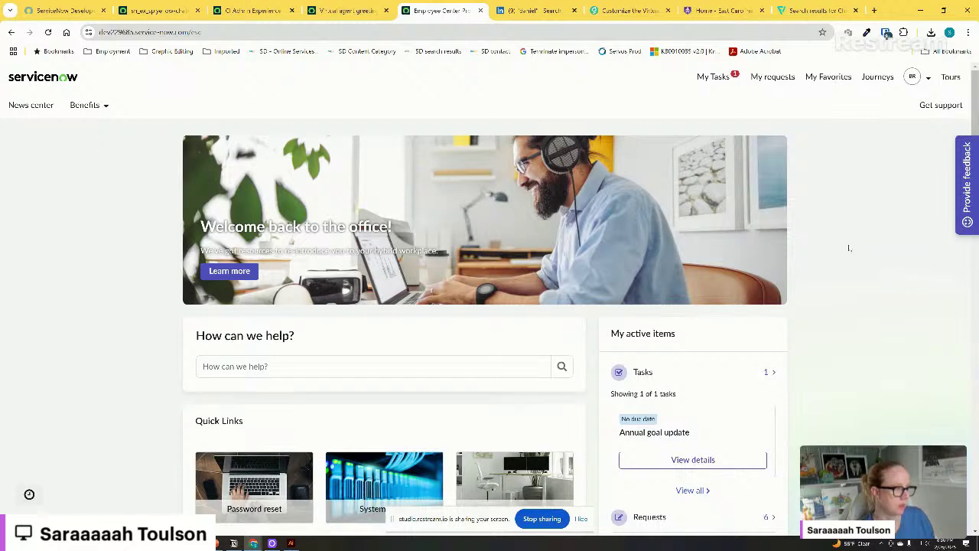
pyautogui.scroll(-3, 847, 204)
pyautogui.scroll(3, 848, 204)
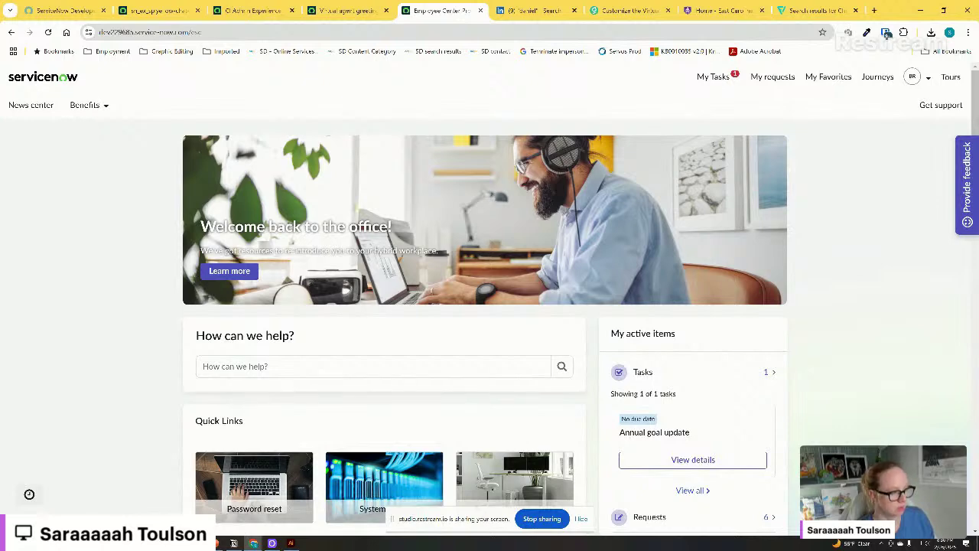
pyautogui.scroll(-1, 490, 306)
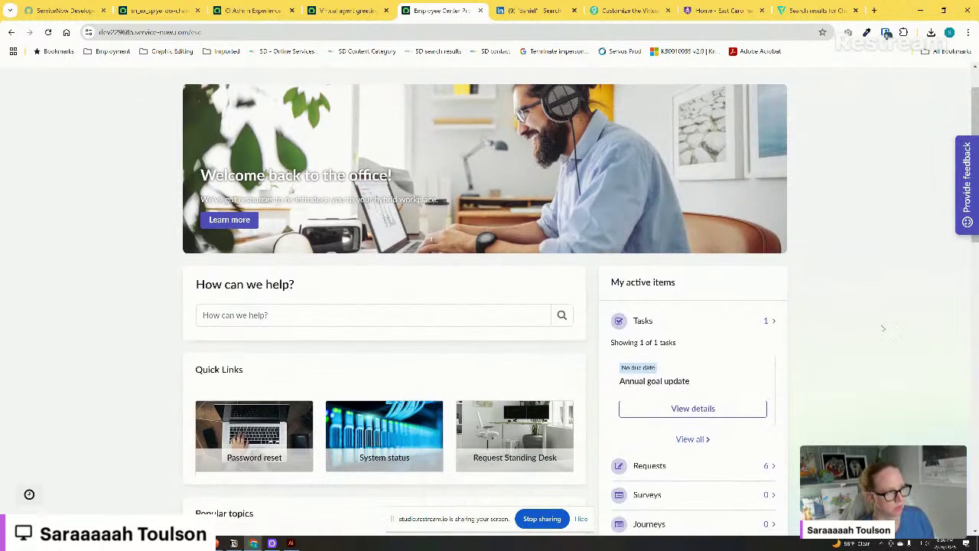
# Review the ECU website and the Virtual agent greeting rule, and return to the Employee Center home page
pyautogui.click(719, 10)
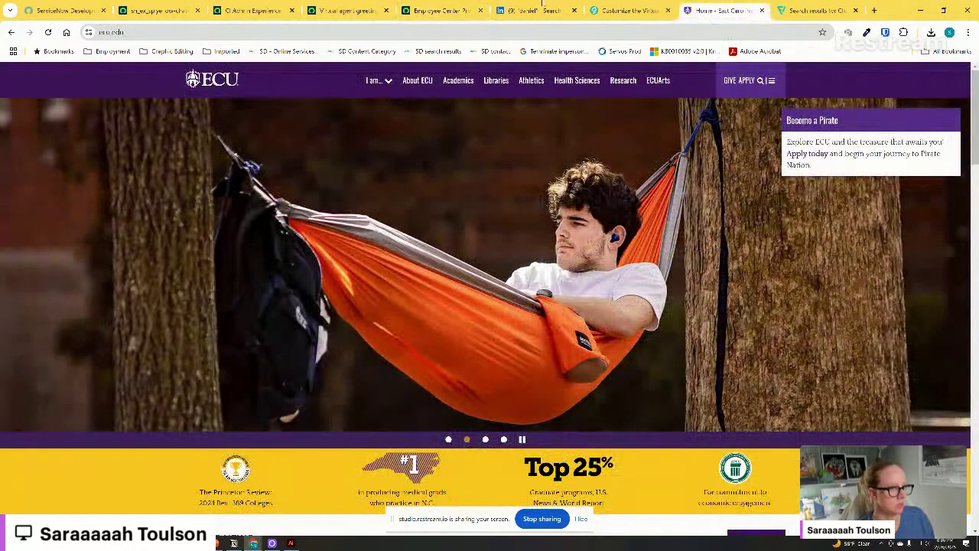
pyautogui.click(253, 10)
pyautogui.click(348, 10)
pyautogui.click(441, 10)
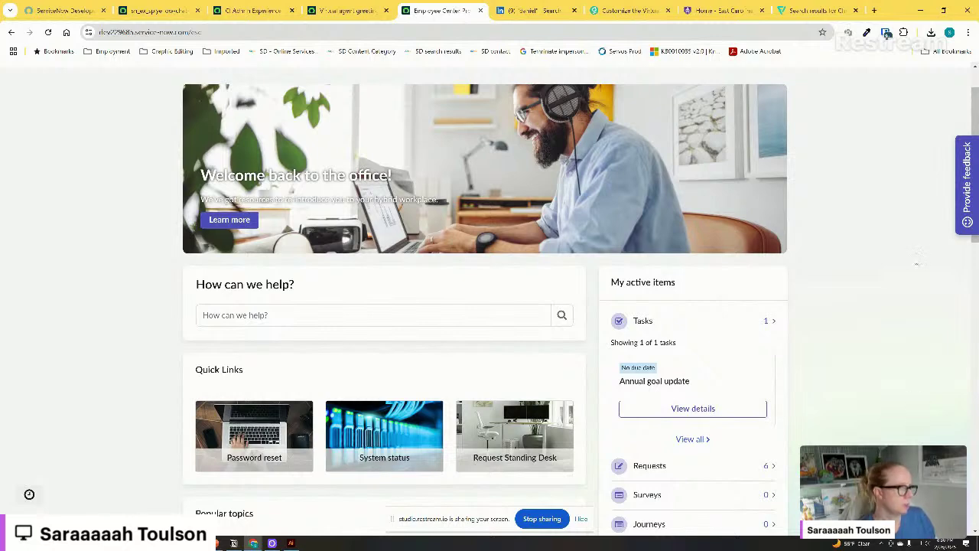
pyautogui.click(368, 6)
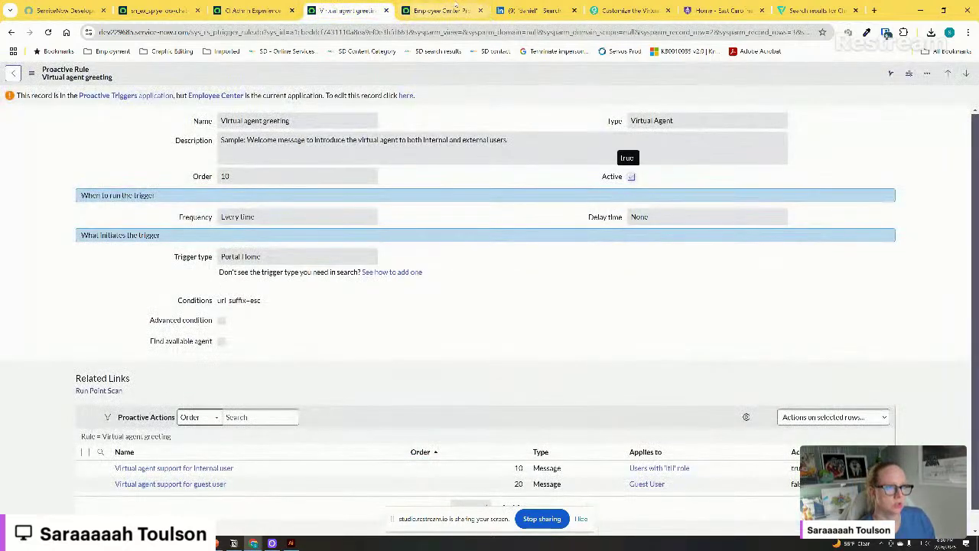
pyautogui.click(428, 9)
pyautogui.scroll(2, 915, 85)
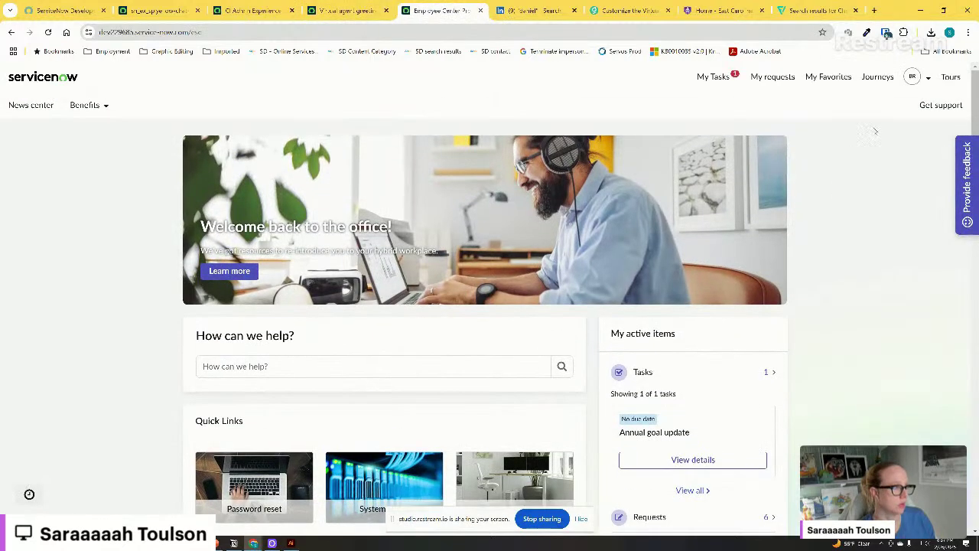
# End the impersonation on the Employee Center home page and return to the Conversational Interfaces settings
pyautogui.click(916, 78)
pyautogui.click(886, 127)
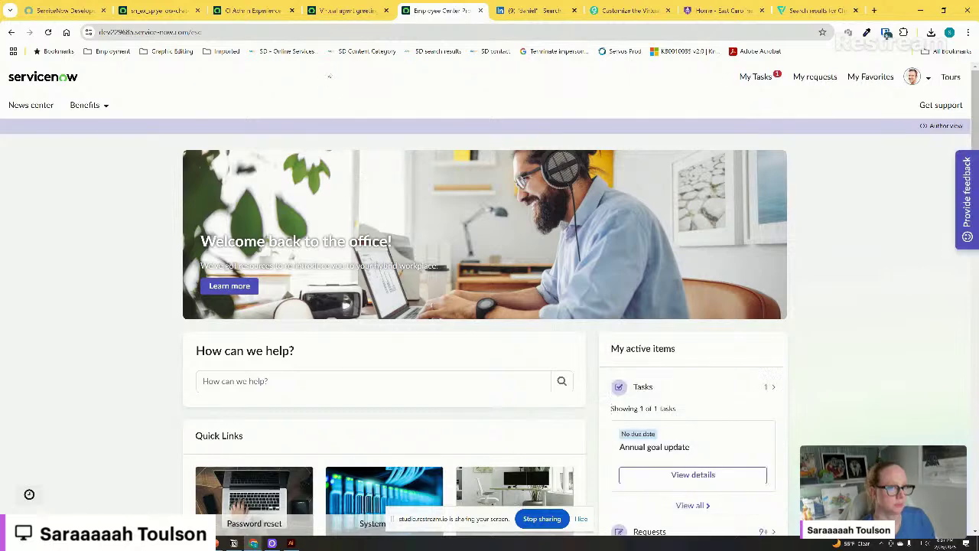
pyautogui.click(344, 10)
pyautogui.click(253, 10)
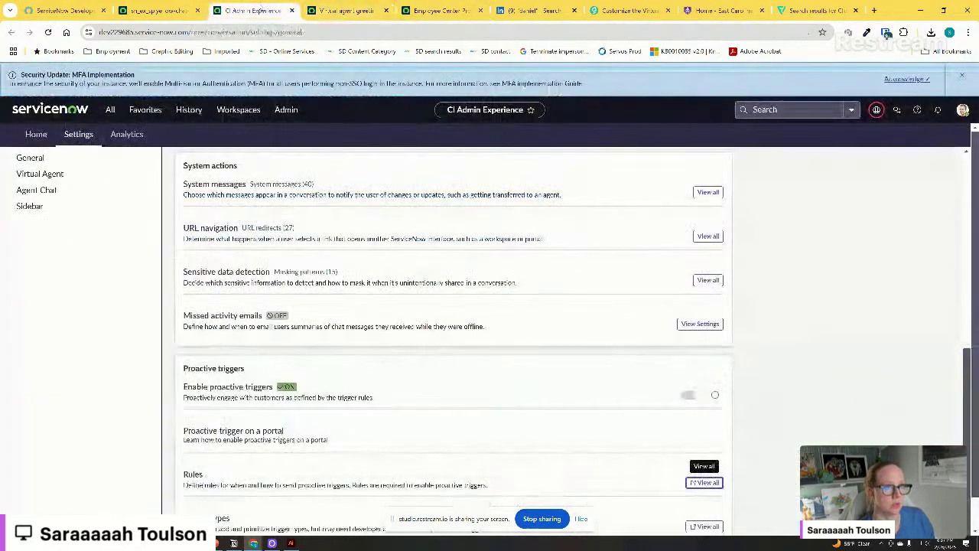
# In the EC Theme record's CSS variables, comment out the $sp-agent-chat-btn-close line with /* */ and save the theme
pyautogui.click(189, 110)
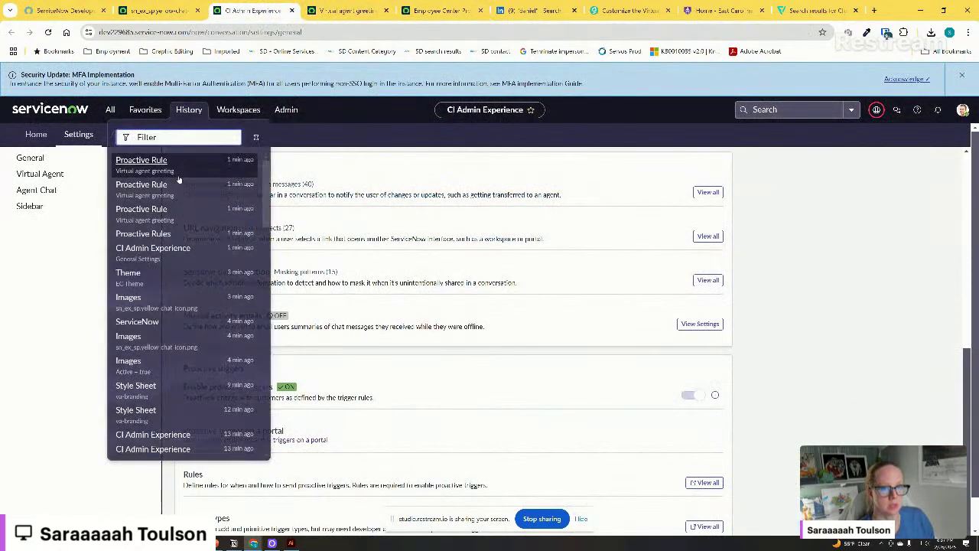
pyautogui.click(191, 276)
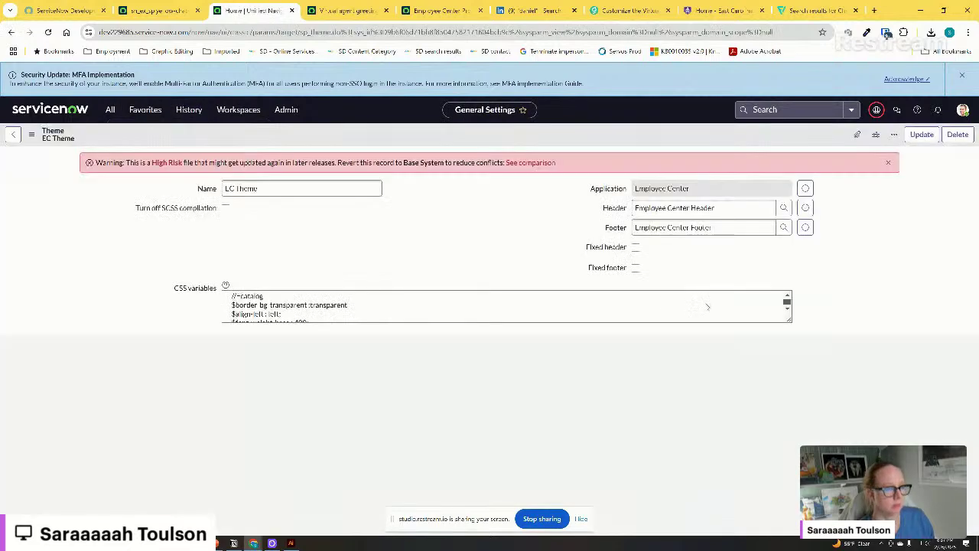
pyautogui.scroll(-15, 449, 358)
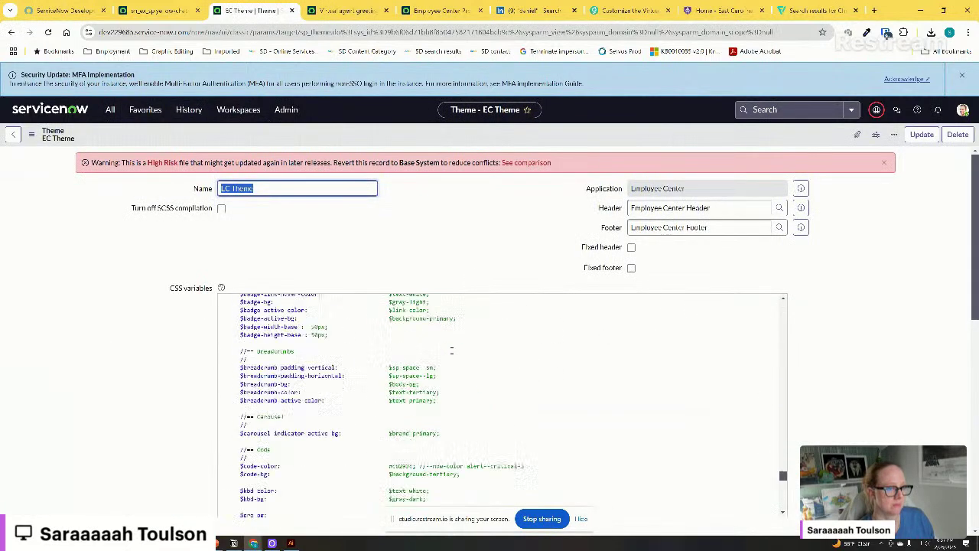
pyautogui.click(234, 509)
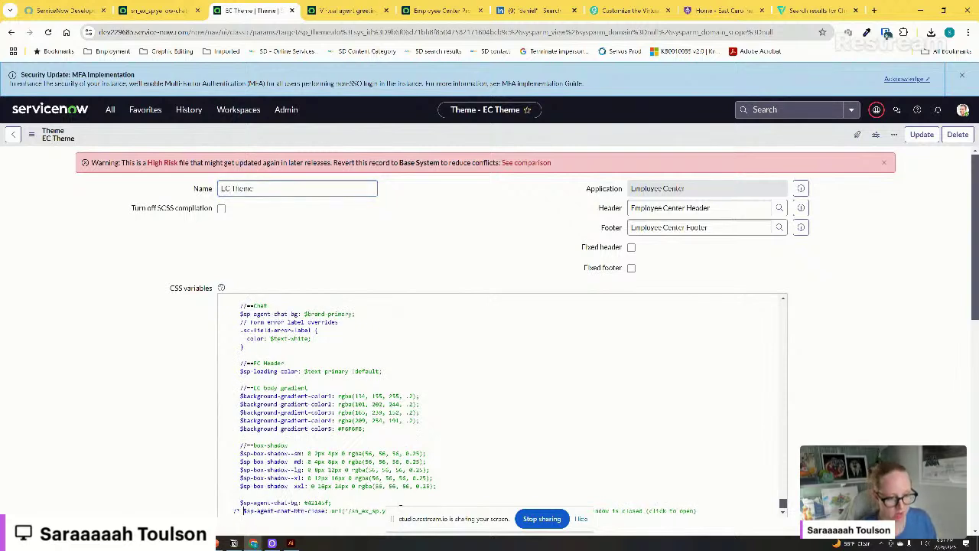
pyautogui.scroll(-1, 457, 487)
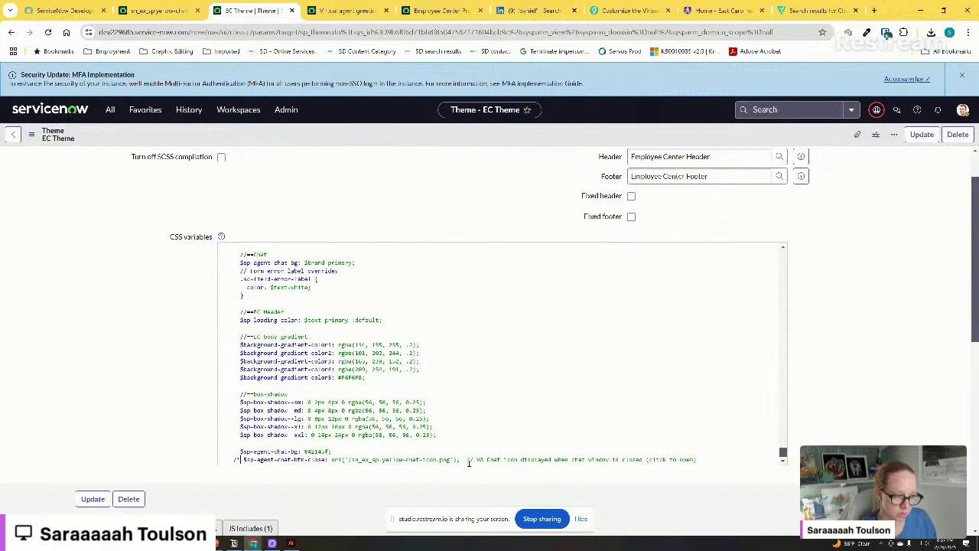
pyautogui.write('*/')
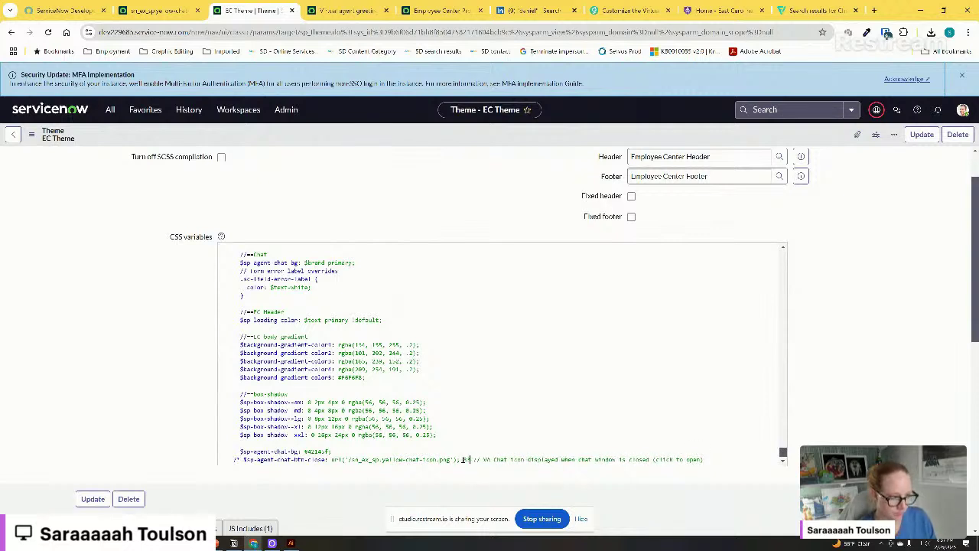
pyautogui.press('BackSpace')
pyautogui.write('/')
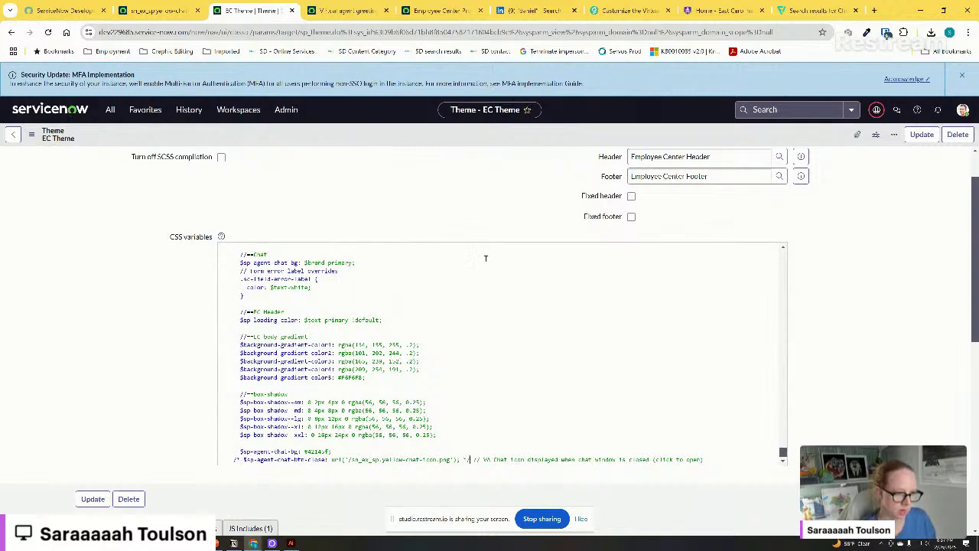
pyautogui.rightClick(461, 137)
pyautogui.click(478, 141)
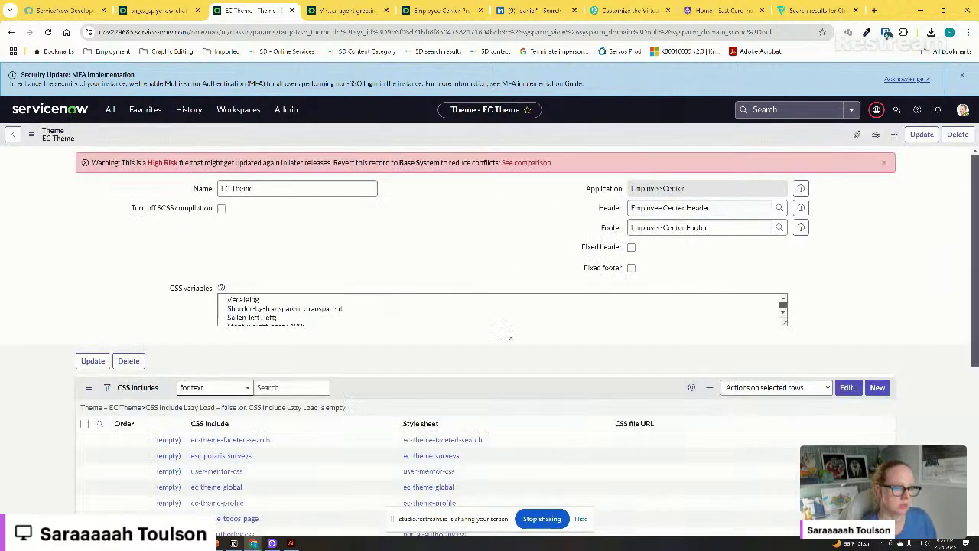
# Reload the Employee Center home page and impersonate the recently used account to check the chat button and greeting
pyautogui.click(440, 10)
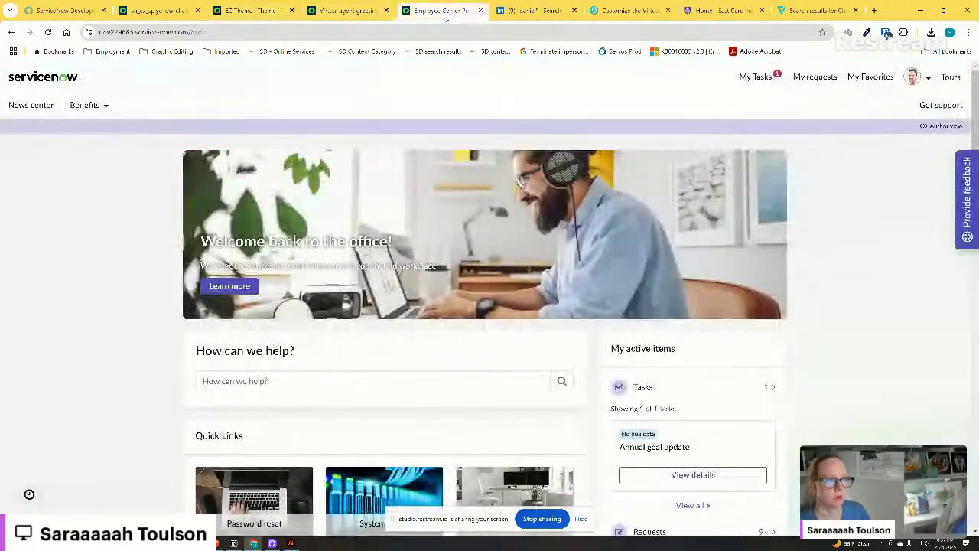
pyautogui.click(47, 32)
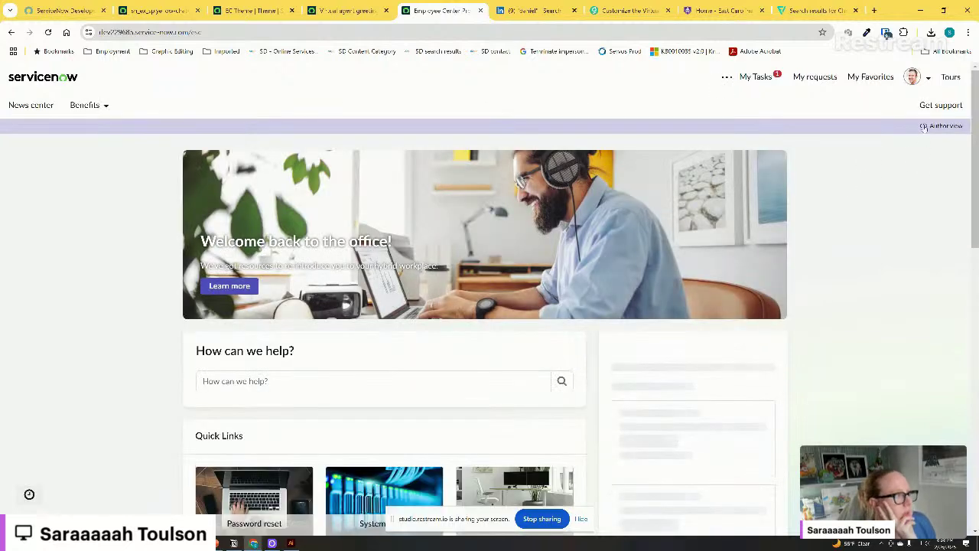
pyautogui.click(932, 80)
pyautogui.click(894, 127)
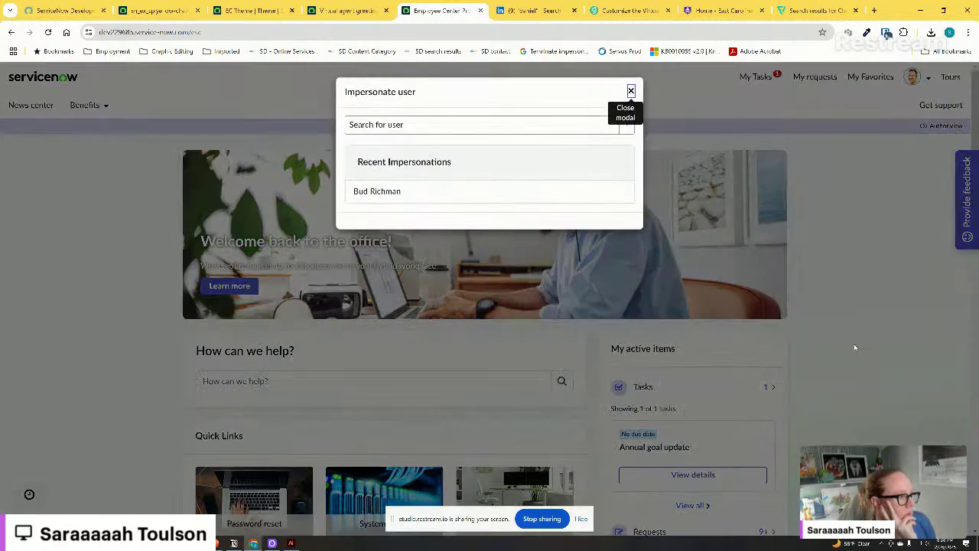
pyautogui.click(467, 200)
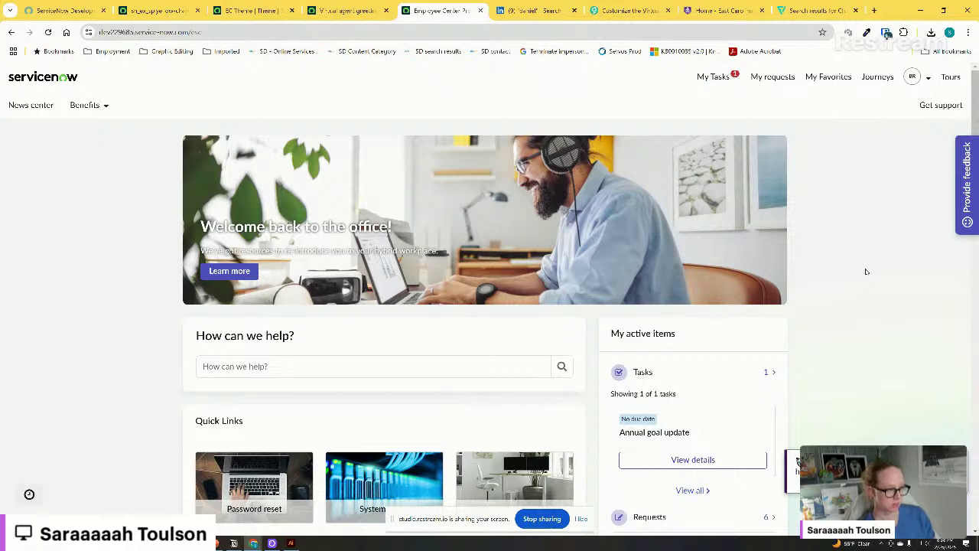
# Review the Virtual agent greeting rule and end the impersonation on the Employee Center home page
pyautogui.click(346, 10)
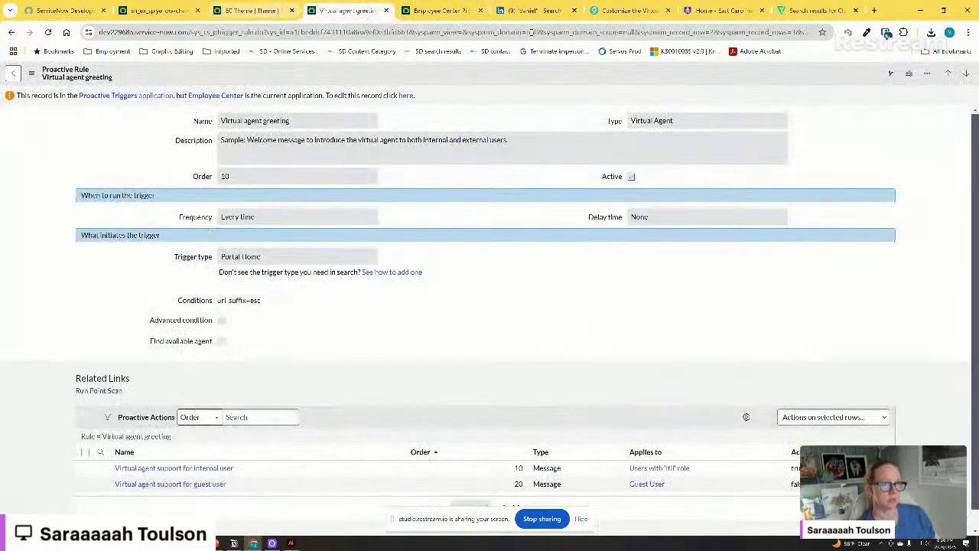
pyautogui.click(442, 10)
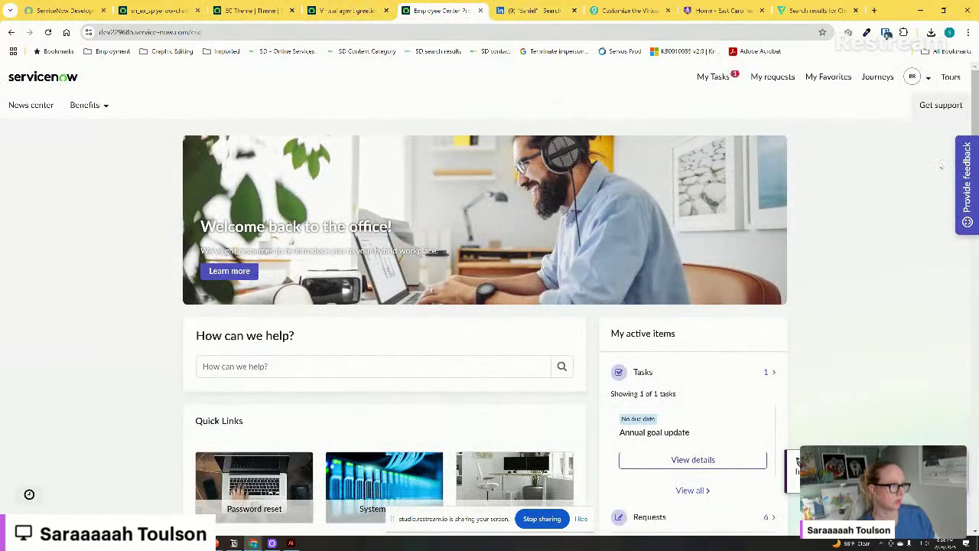
pyautogui.click(914, 76)
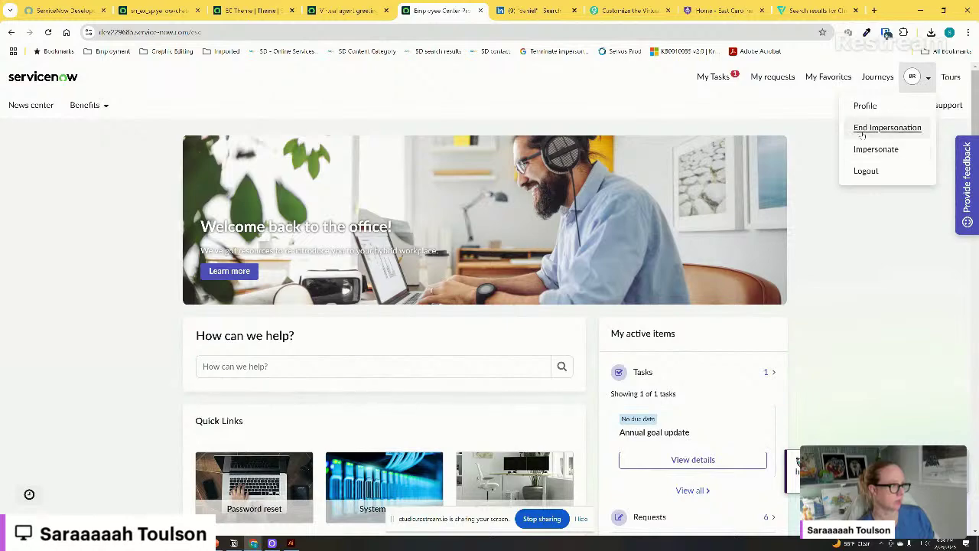
pyautogui.click(879, 127)
# Remove the comment marks around the $sp-agent-chat-btn-close line in the EC Theme's CSS variables and save the theme
pyautogui.click(253, 10)
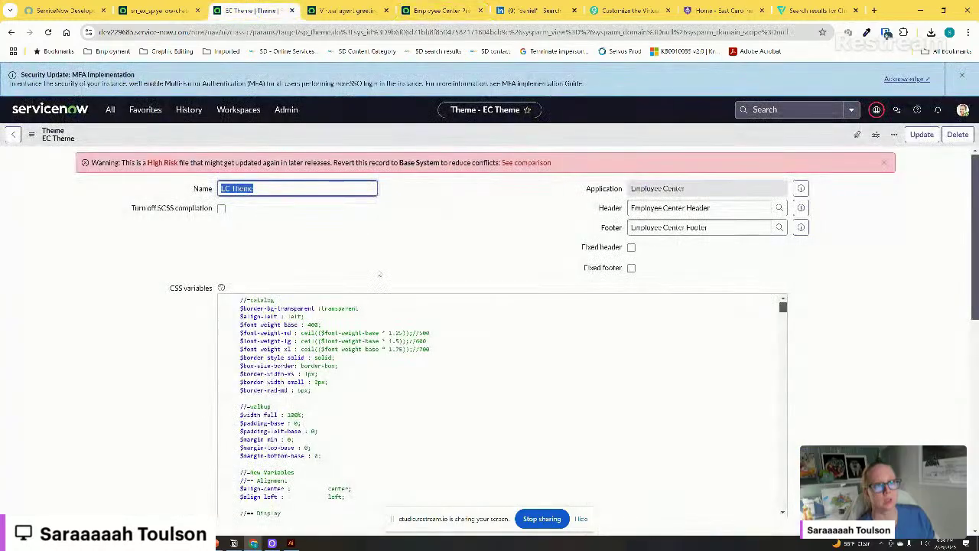
pyautogui.scroll(-15, 349, 352)
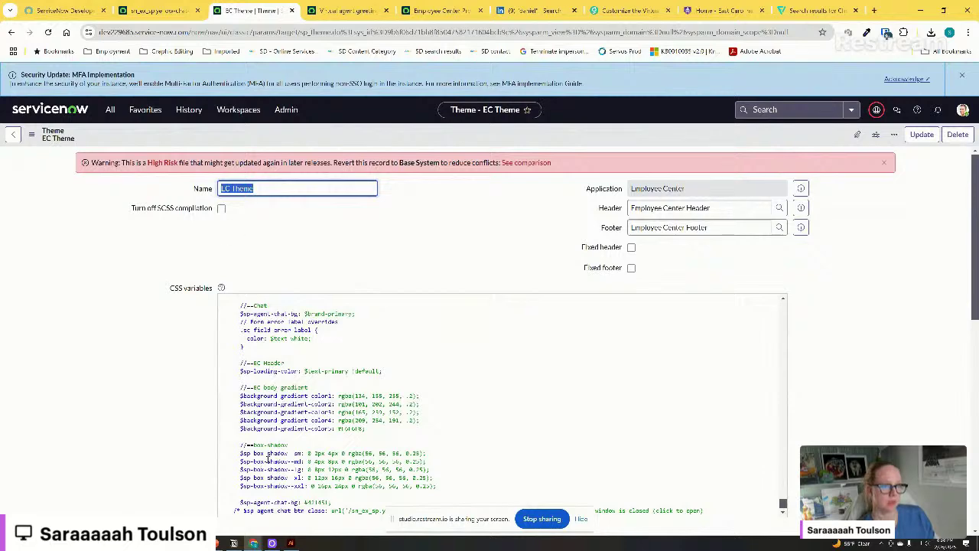
pyautogui.scroll(-2, 267, 457)
pyautogui.click(239, 408)
pyautogui.press('BackSpace')
pyautogui.press('BackSpace')
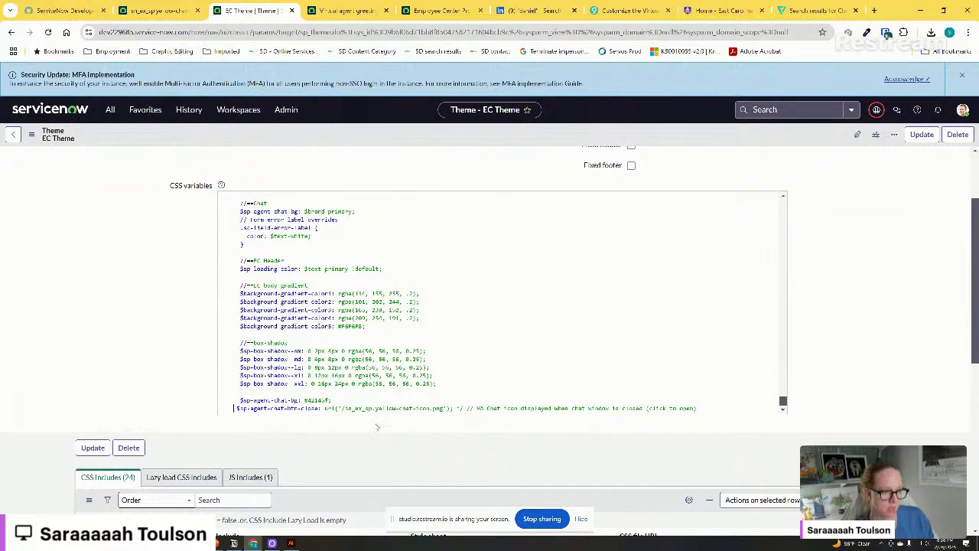
pyautogui.click(459, 408)
pyautogui.press('BackSpace')
pyautogui.press('BackSpace')
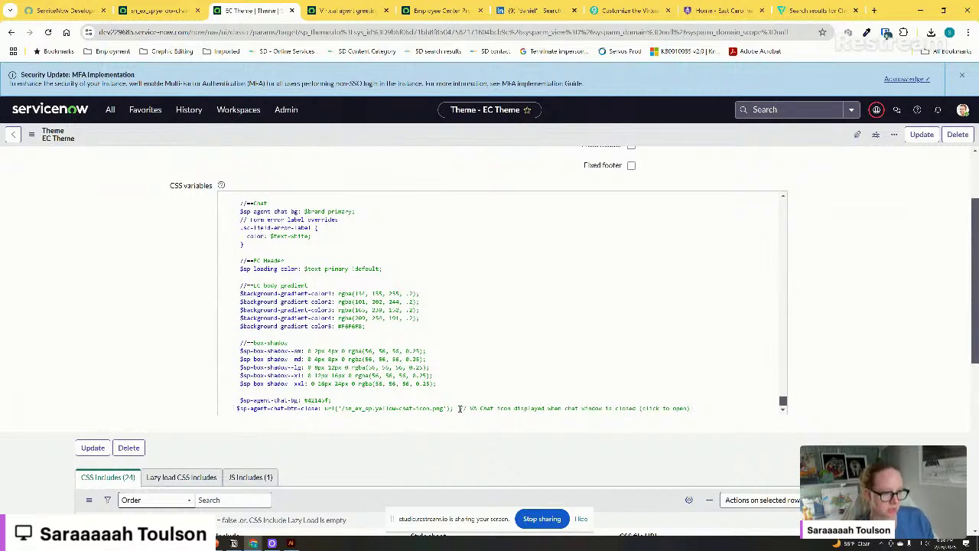
pyautogui.rightClick(499, 123)
pyautogui.rightClick(480, 131)
pyautogui.click(498, 134)
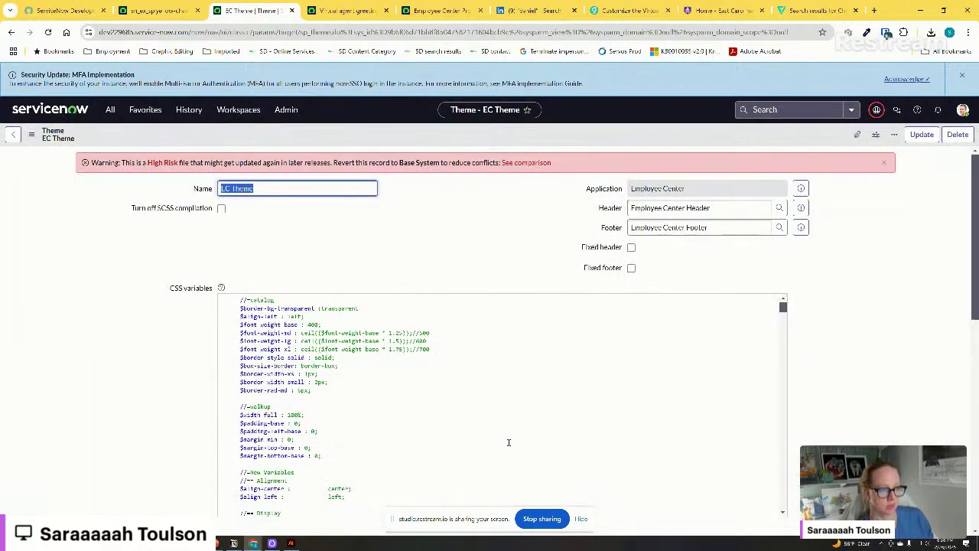
# In the va-branding style sheet, comment out the background-image, width, height and margin declarations of the chat popover button rule and save the record
pyautogui.click(189, 109)
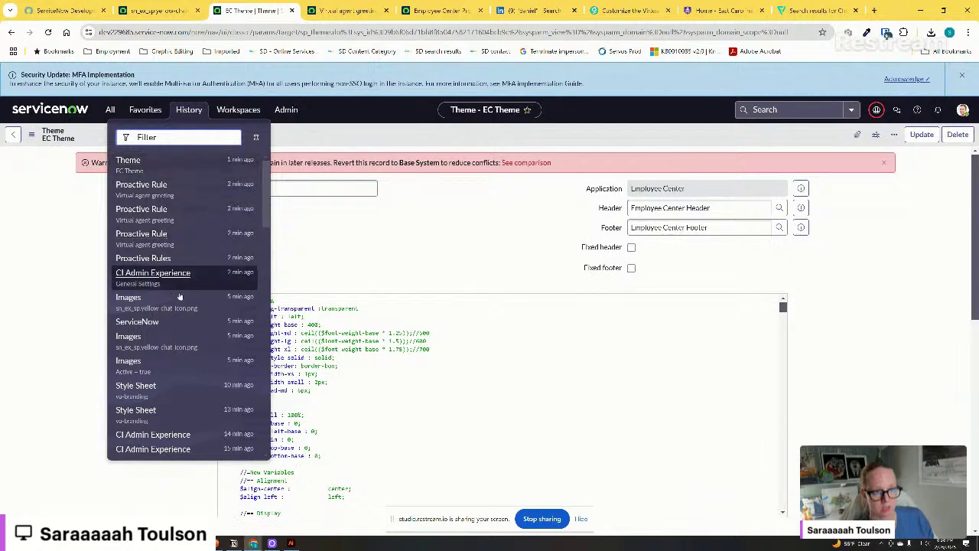
pyautogui.scroll(-2, 193, 321)
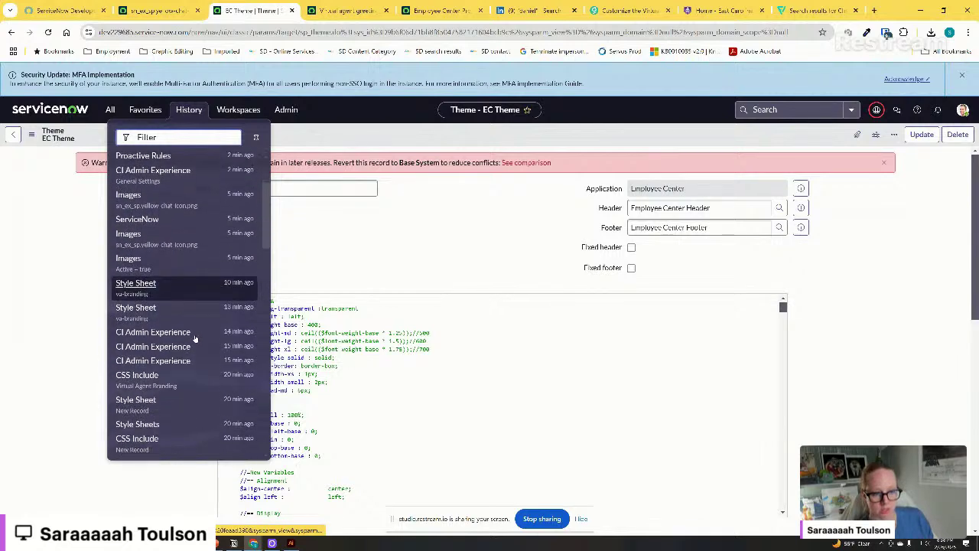
pyautogui.click(179, 307)
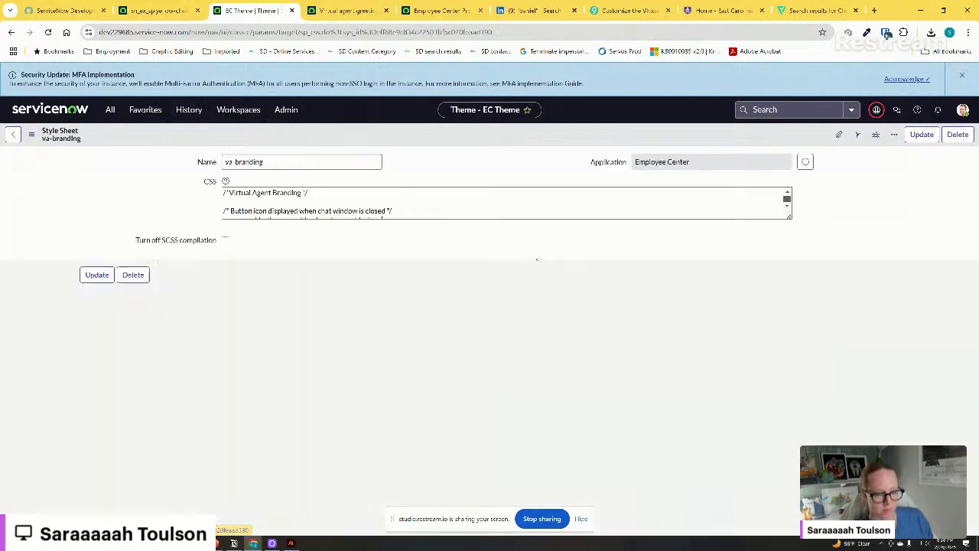
pyautogui.click(334, 218)
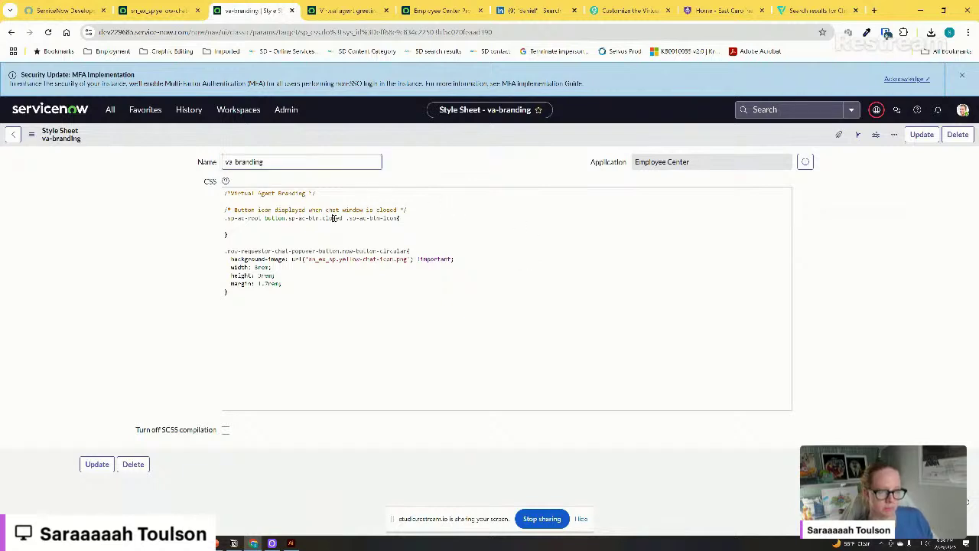
pyautogui.moveTo(237, 235); pyautogui.dragTo(213, 223)
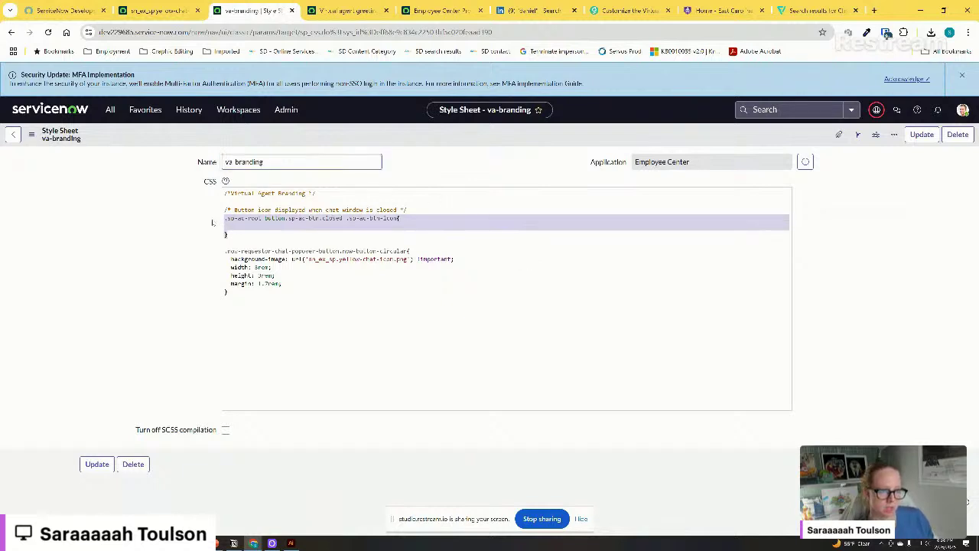
pyautogui.click(225, 242)
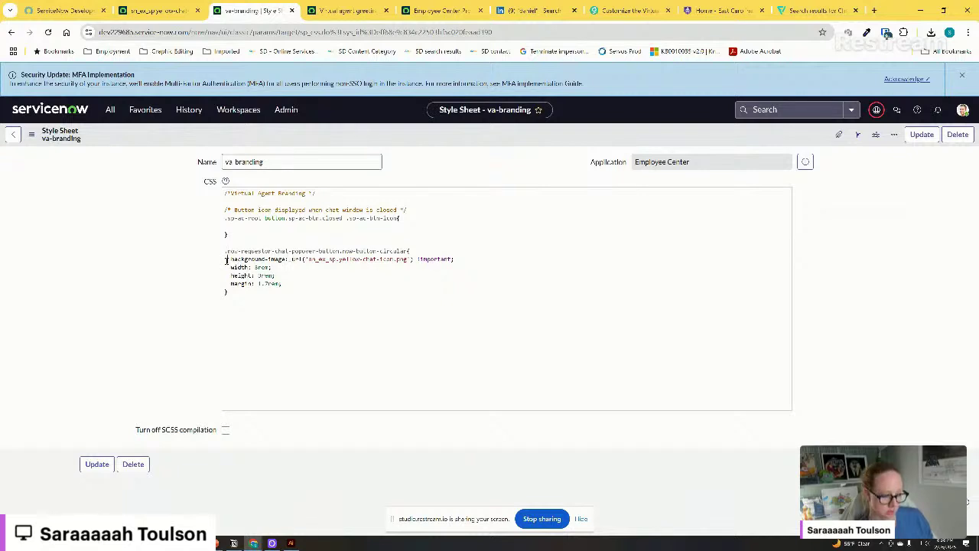
pyautogui.write('/* ')
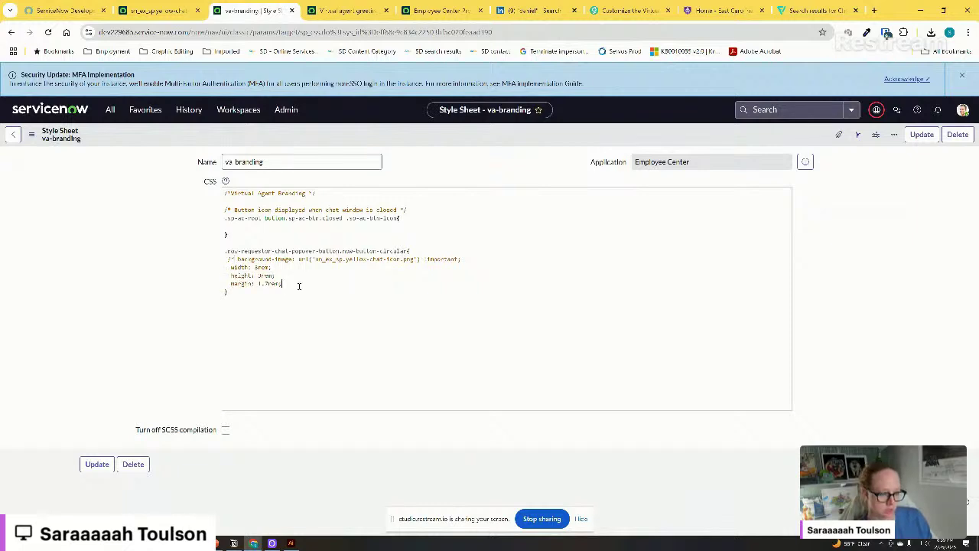
pyautogui.write('/')
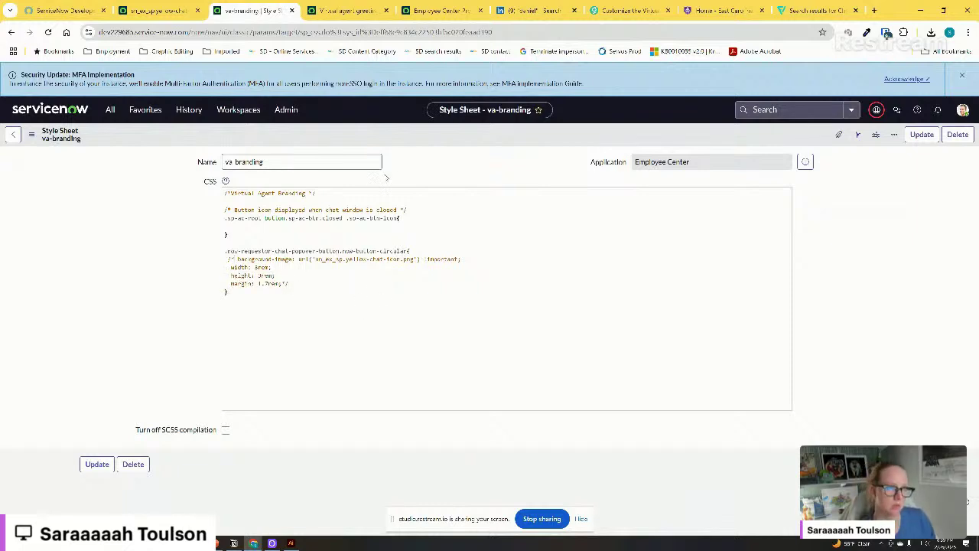
pyautogui.rightClick(419, 139)
pyautogui.click(424, 143)
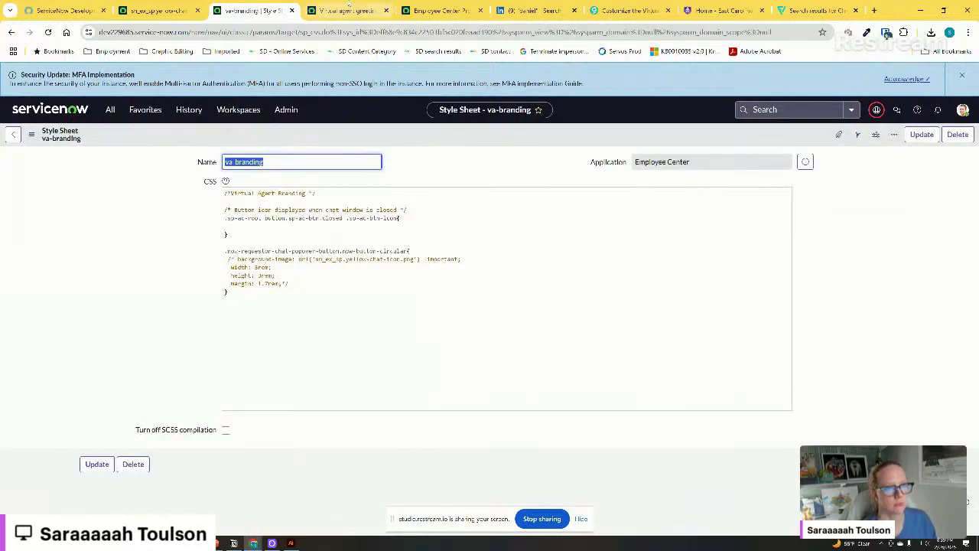
# Return to the Employee Center home page and impersonate the recently used account again to check the chat greeting
pyautogui.click(348, 10)
pyautogui.click(439, 8)
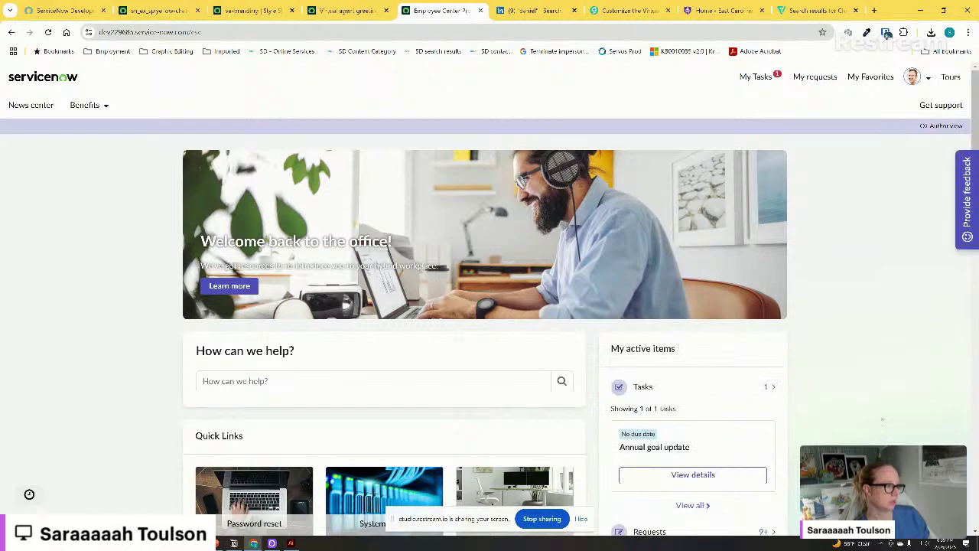
pyautogui.click(914, 77)
pyautogui.click(881, 127)
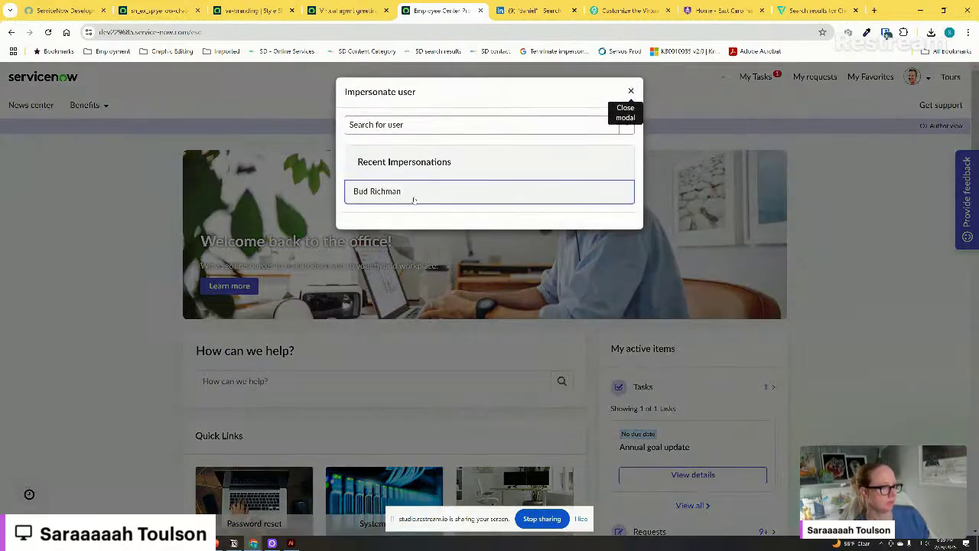
pyautogui.click(413, 196)
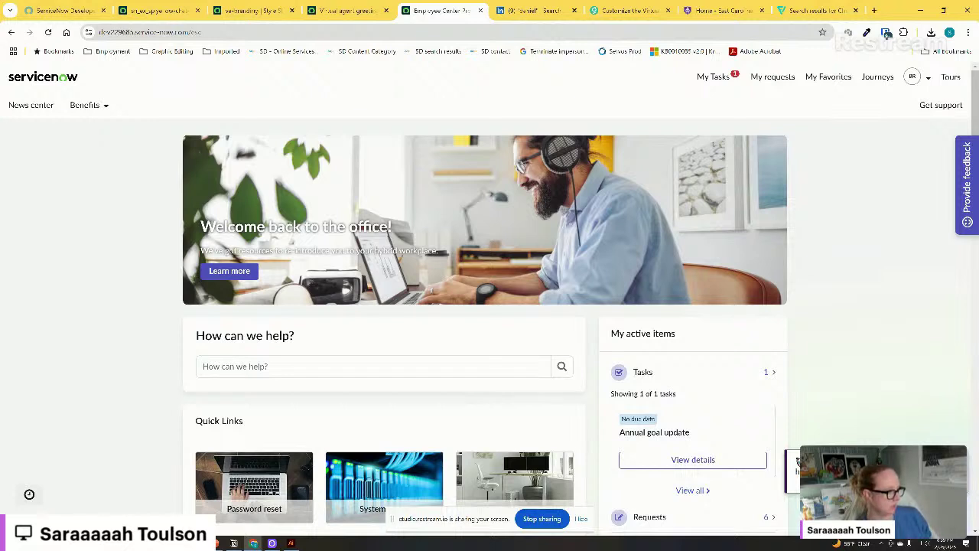
# Open the chat from the greeting and run the Provide Feedback topic, answering "I like something", "No" and "No, keep it anonymous"
pyautogui.click(797, 461)
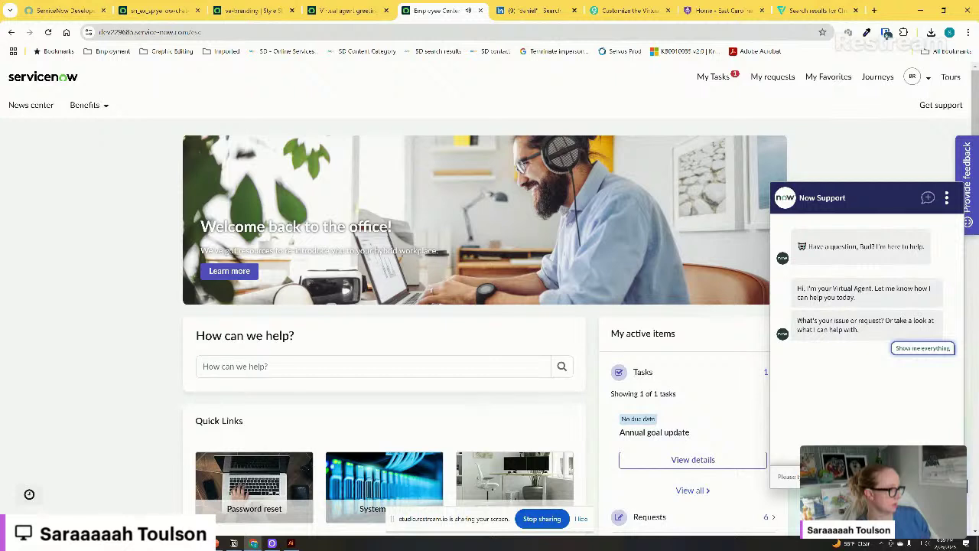
pyautogui.click(924, 349)
pyautogui.click(816, 267)
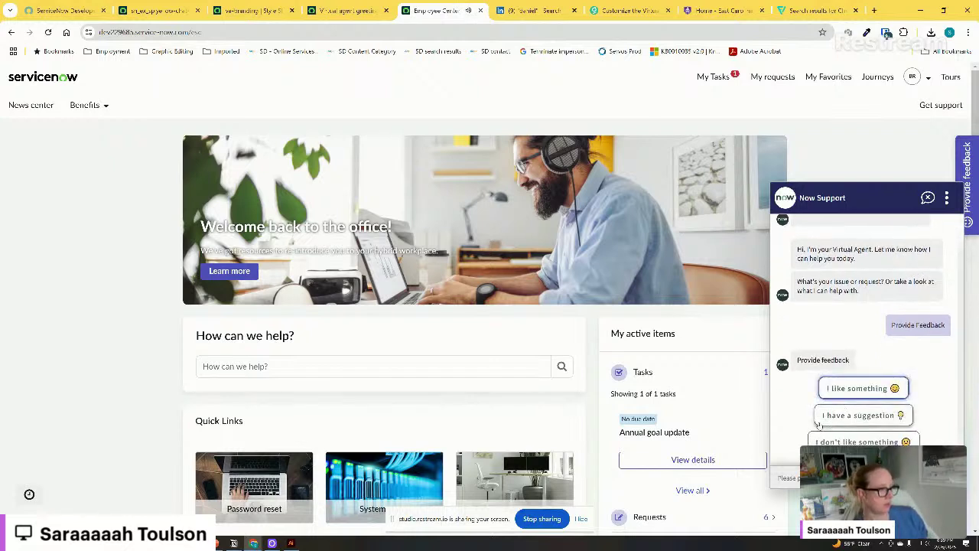
pyautogui.click(877, 364)
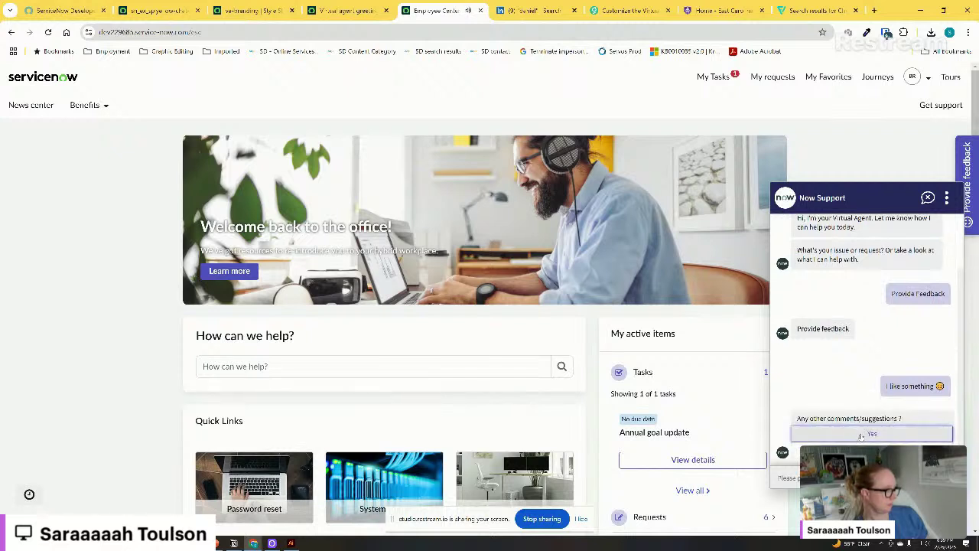
pyautogui.click(872, 452)
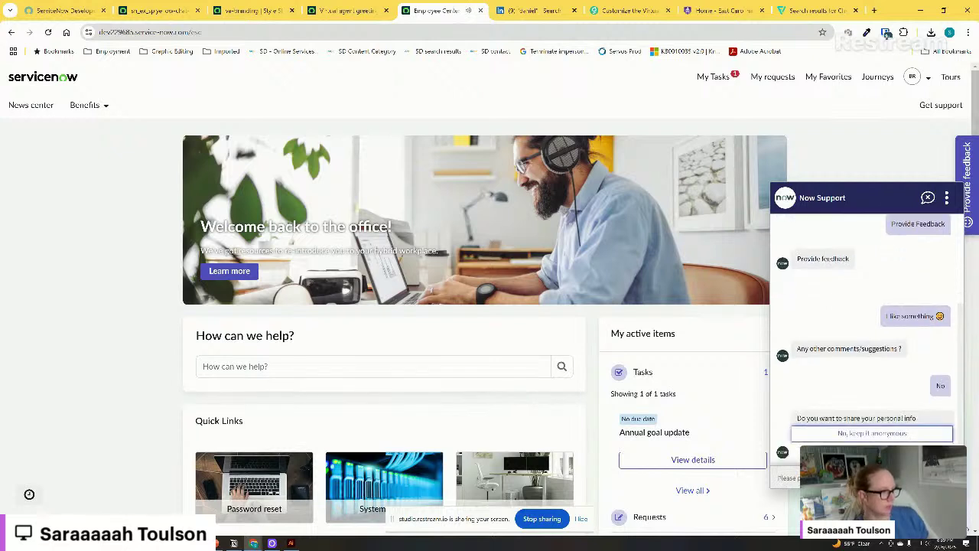
pyautogui.click(889, 433)
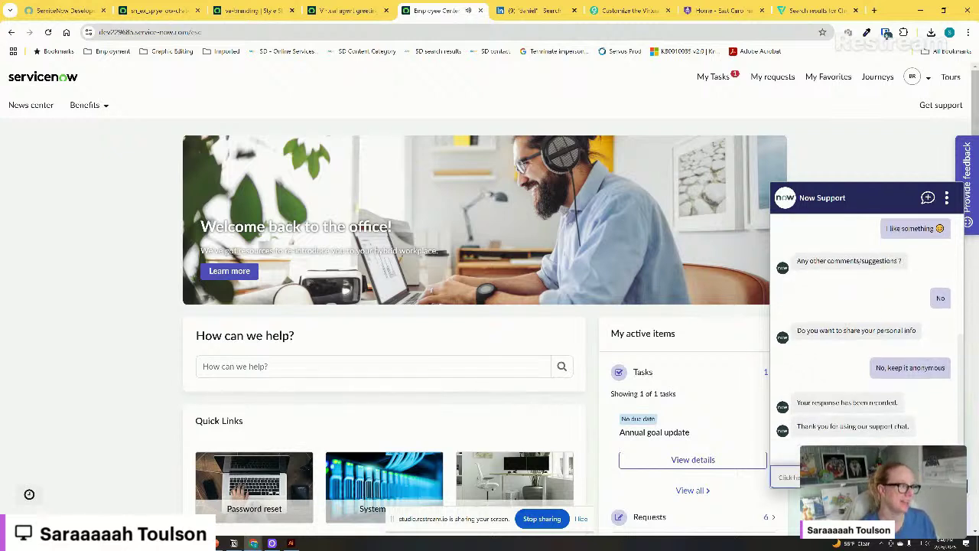
# Close the Virtual Agent chat window and end the impersonation on the Employee Center home page
pyautogui.click(946, 511)
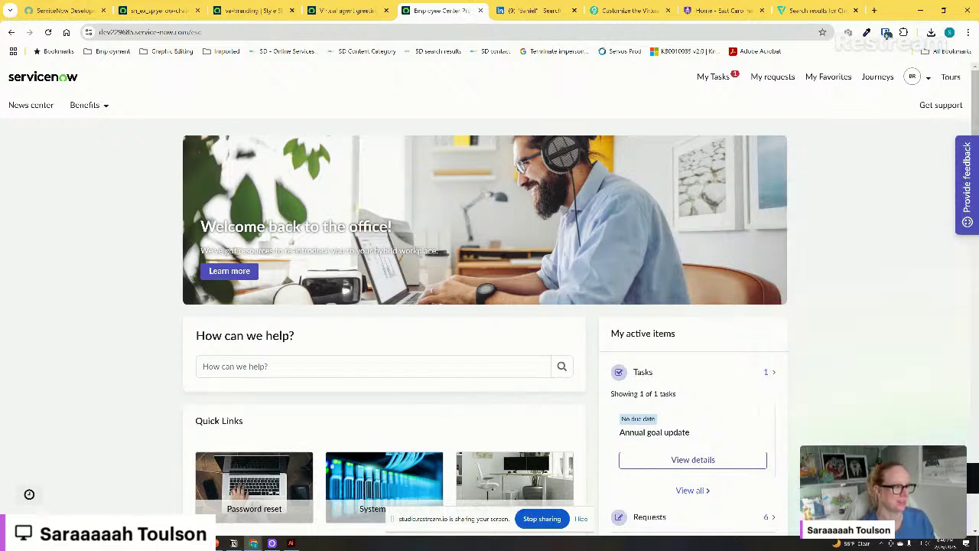
pyautogui.click(914, 76)
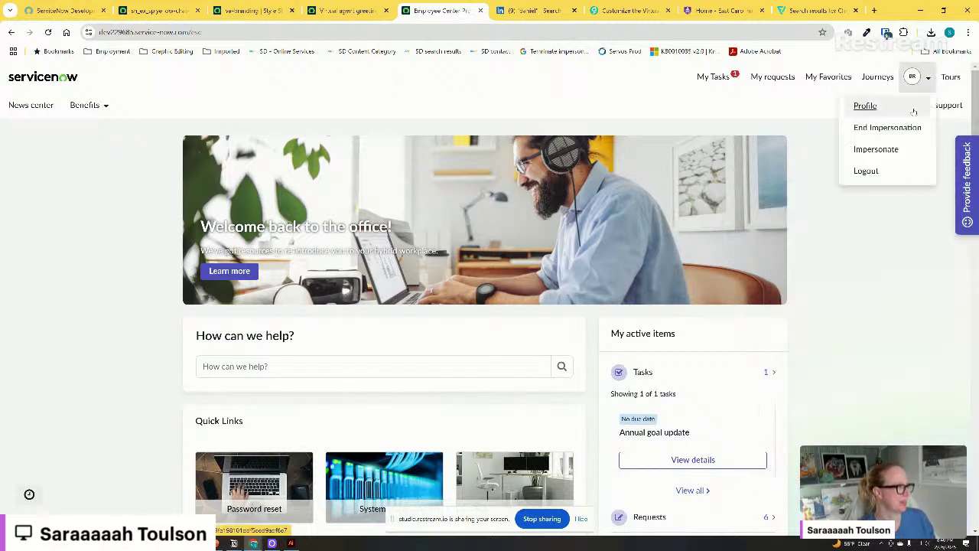
pyautogui.click(887, 128)
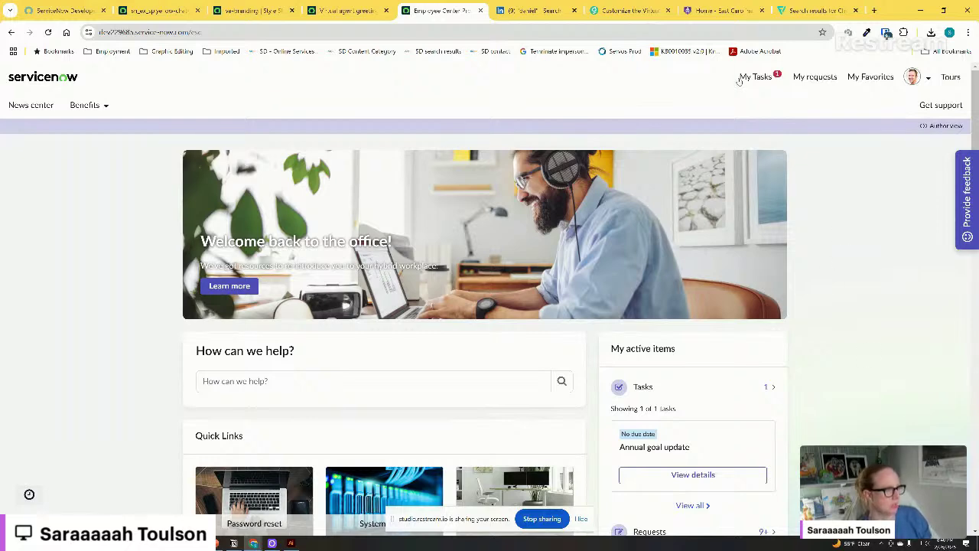
# Check the icon sizing section of the SN Guru article and return to the Employee Center home page
pyautogui.click(628, 10)
pyautogui.click(317, 357)
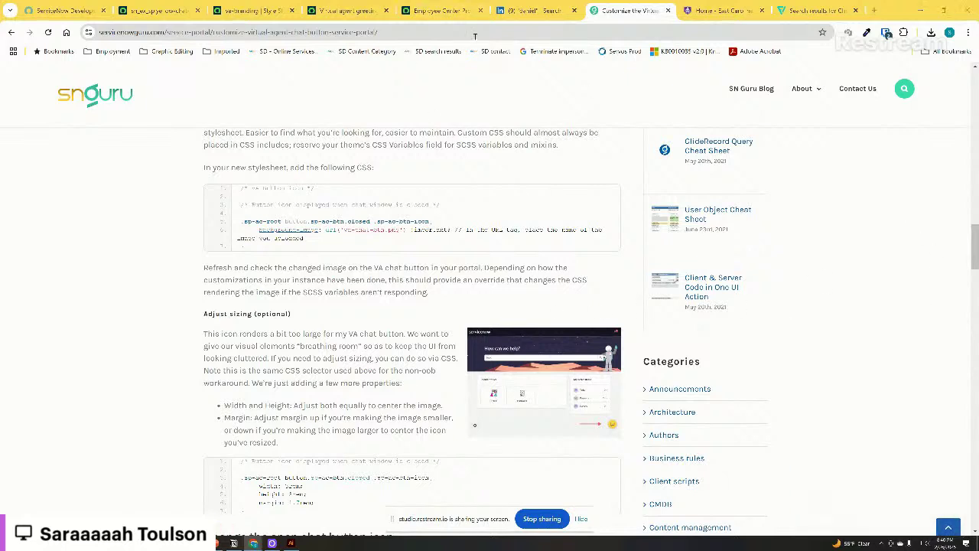
pyautogui.click(432, 11)
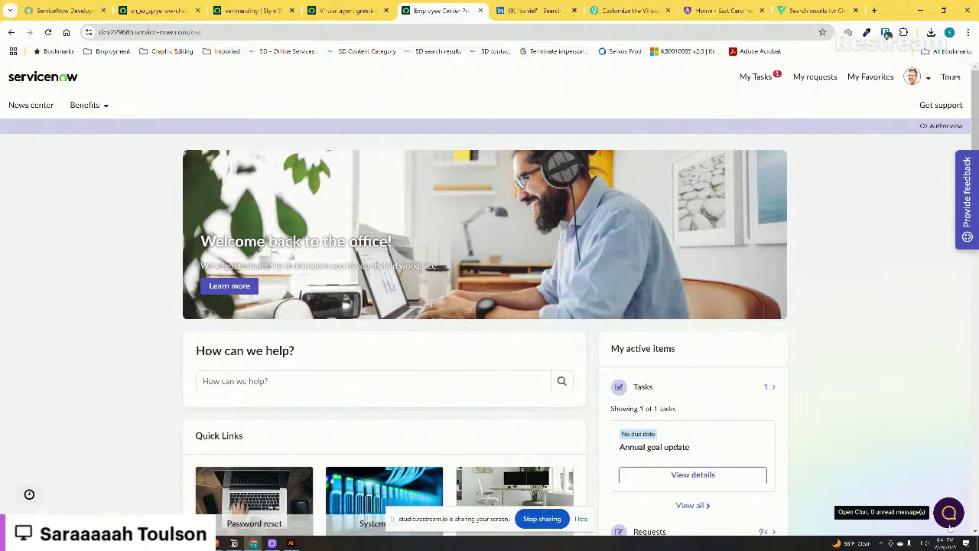
# Magnify the Employee Center page to examine the chat icon closely, and restore the page to its normal size
pyautogui.hotkey('ctrl', '+')
pyautogui.hotkey('ctrl', '+')
pyautogui.hotkey('ctrl', '+')
pyautogui.hotkey('ctrl', '+')
pyautogui.hotkey('ctrl', '+')
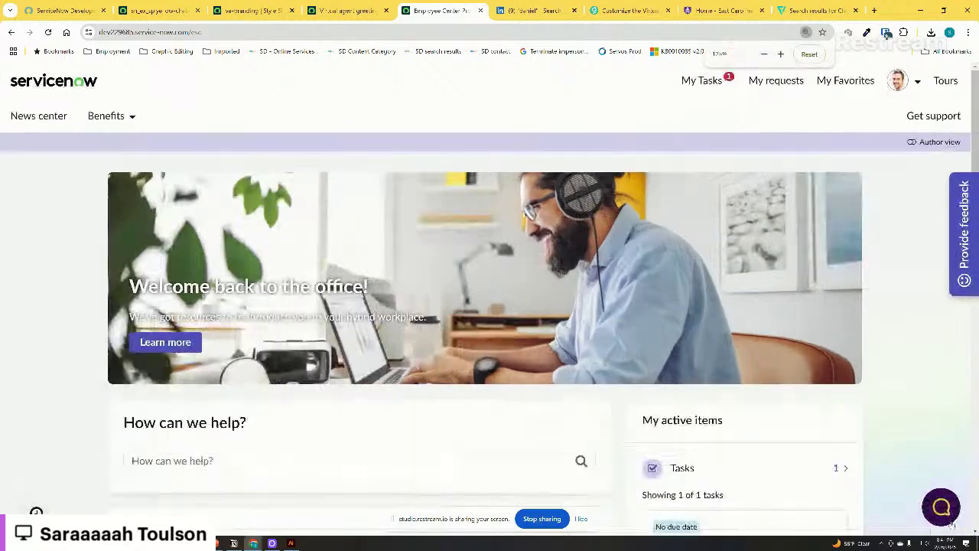
pyautogui.hotkey('ctrl', '+')
pyautogui.hotkey('ctrl', '+')
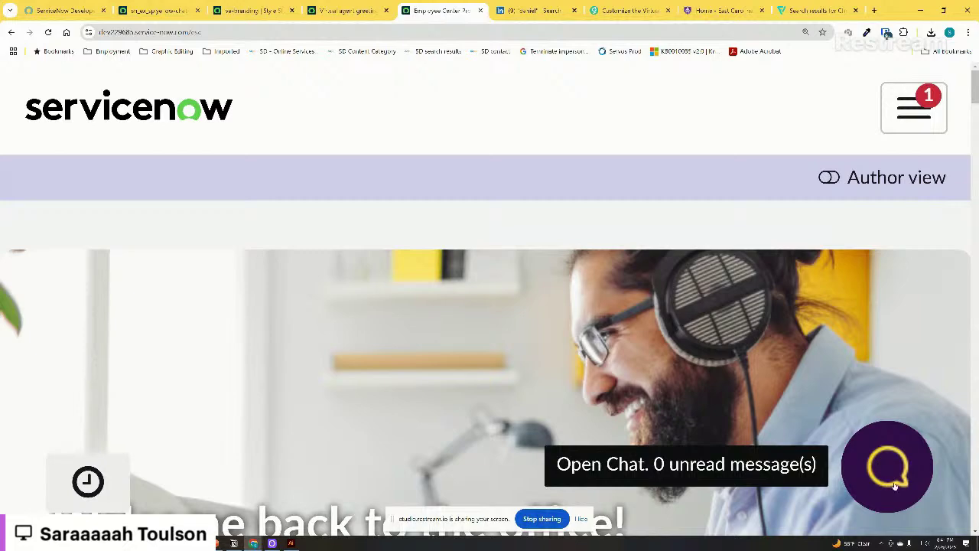
pyautogui.hotkey('ctrl', '-')
pyautogui.hotkey('ctrl', '-')
pyautogui.hotkey('ctrl', '-')
pyautogui.hotkey('ctrl', '-')
pyautogui.hotkey('ctrl', '-')
pyautogui.hotkey('ctrl', '-')
pyautogui.hotkey('ctrl', '-')
pyautogui.hotkey('ctrl', '-')
pyautogui.hotkey('ctrl', '-')
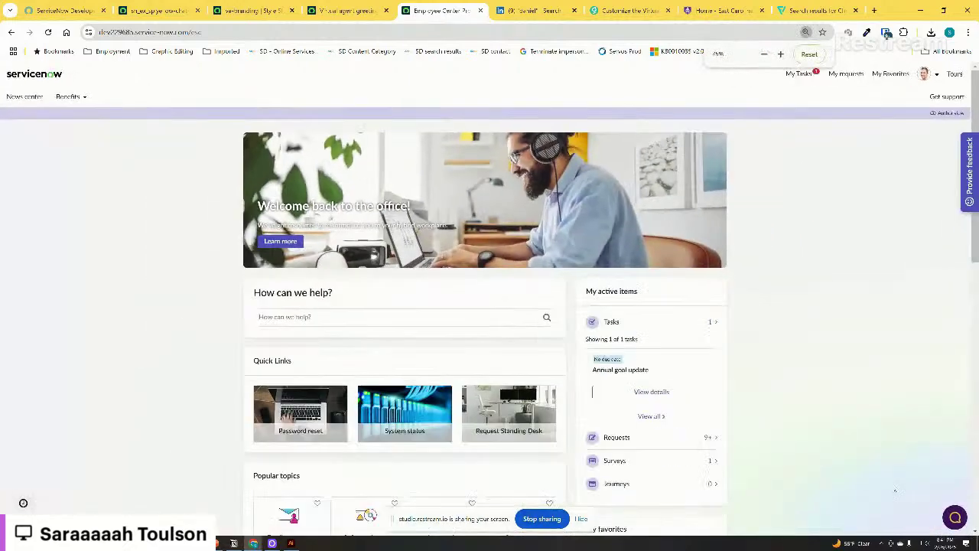
pyautogui.hotkey('ctrl', '+')
pyautogui.hotkey('ctrl', '+')
pyautogui.hotkey('ctrl', '+')
pyautogui.hotkey('ctrl', '+')
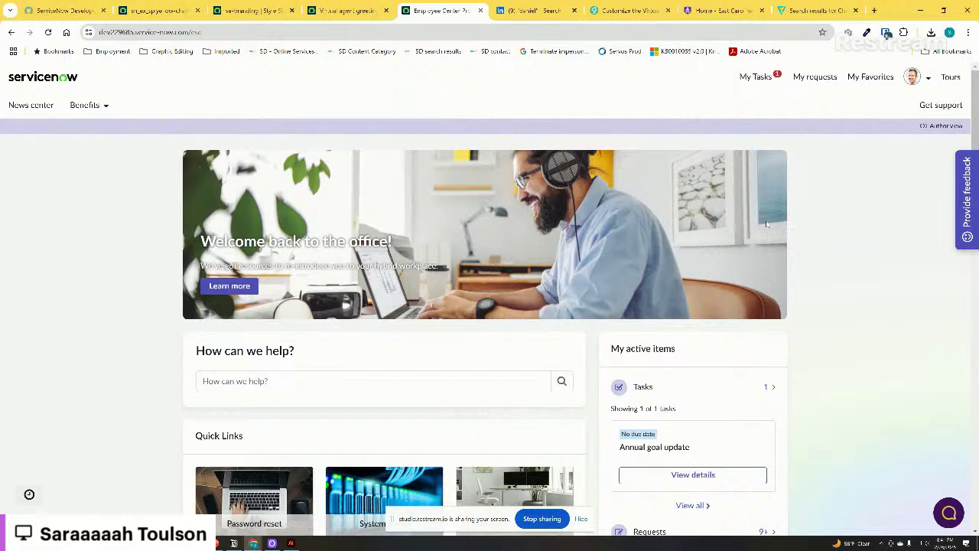
# Reread the SN Guru article's instructions on adjusting the closed icon's sizing and compare them with the portal's chat button
pyautogui.click(620, 10)
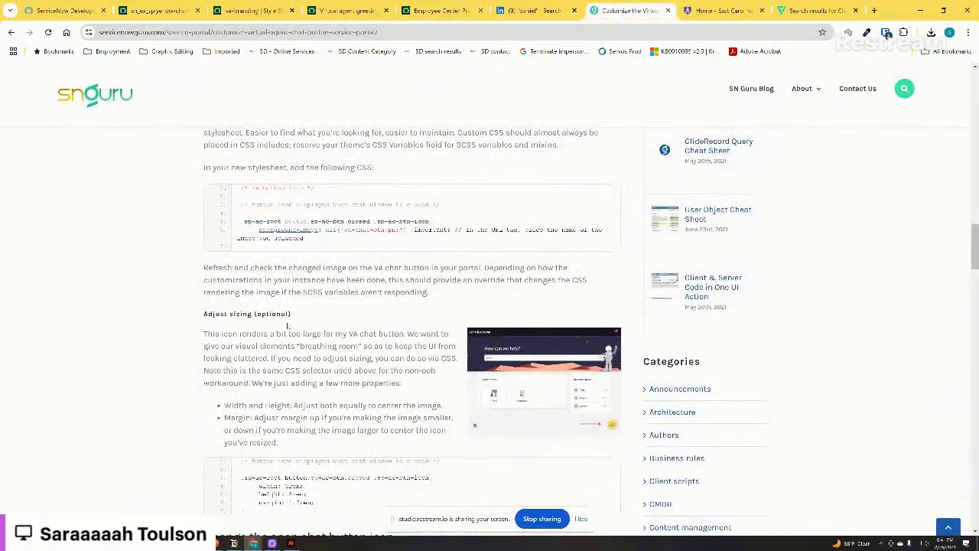
pyautogui.moveTo(331, 334); pyautogui.dragTo(361, 405)
pyautogui.click(357, 344)
pyautogui.moveTo(293, 267); pyautogui.dragTo(326, 308)
pyautogui.click(327, 308)
pyautogui.click(417, 11)
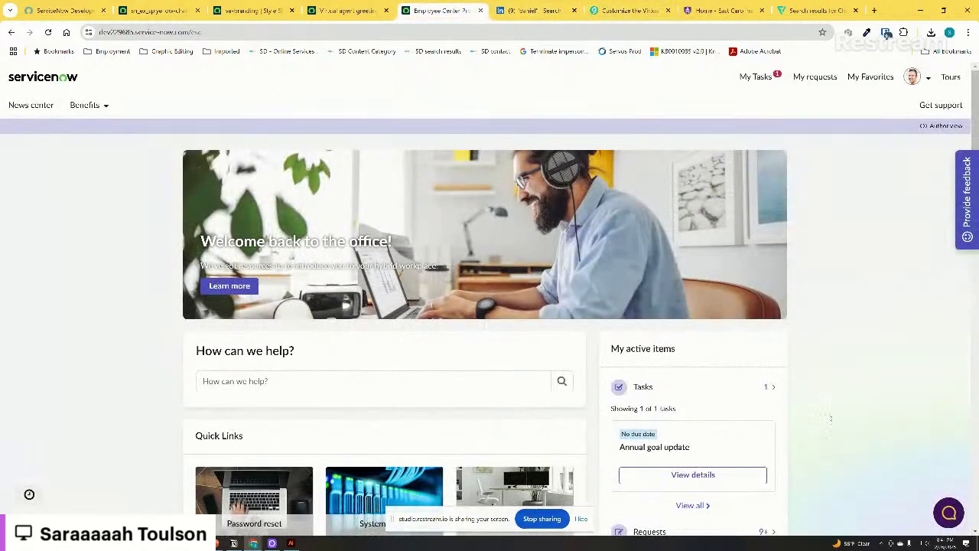
pyautogui.rightClick(950, 514)
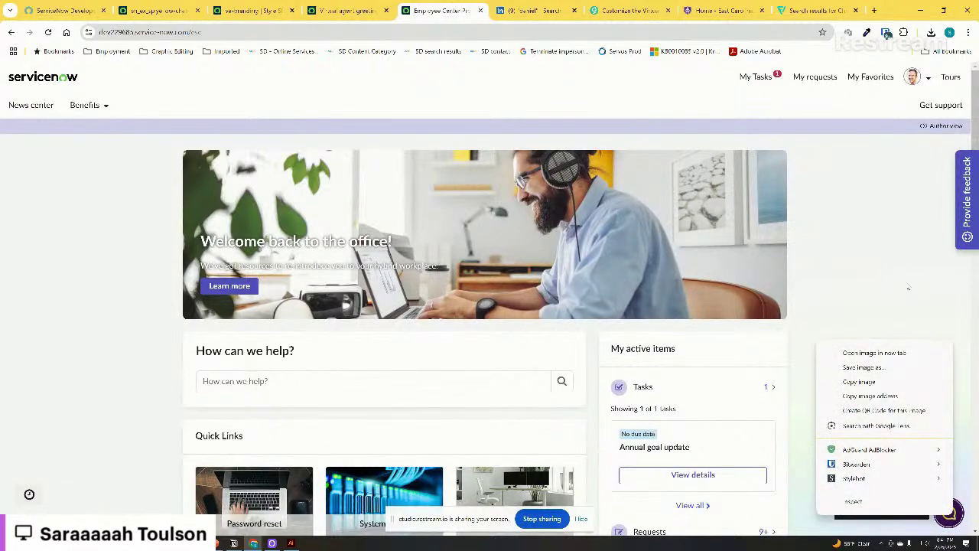
pyautogui.press('Escape')
# Read the SN Guru article's section on changing the open chat button icon, including the CSS selector that adjusts its size
pyautogui.click(627, 10)
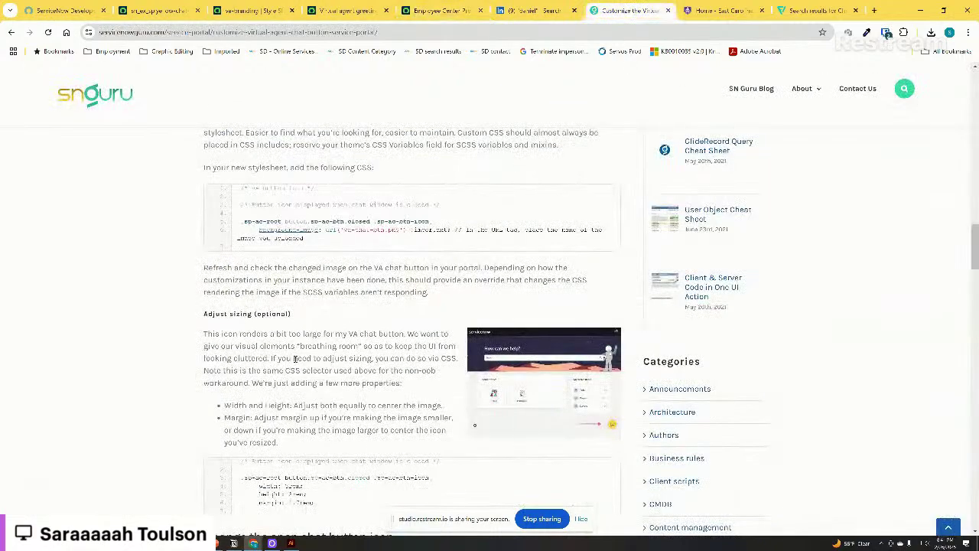
pyautogui.scroll(-5, 348, 277)
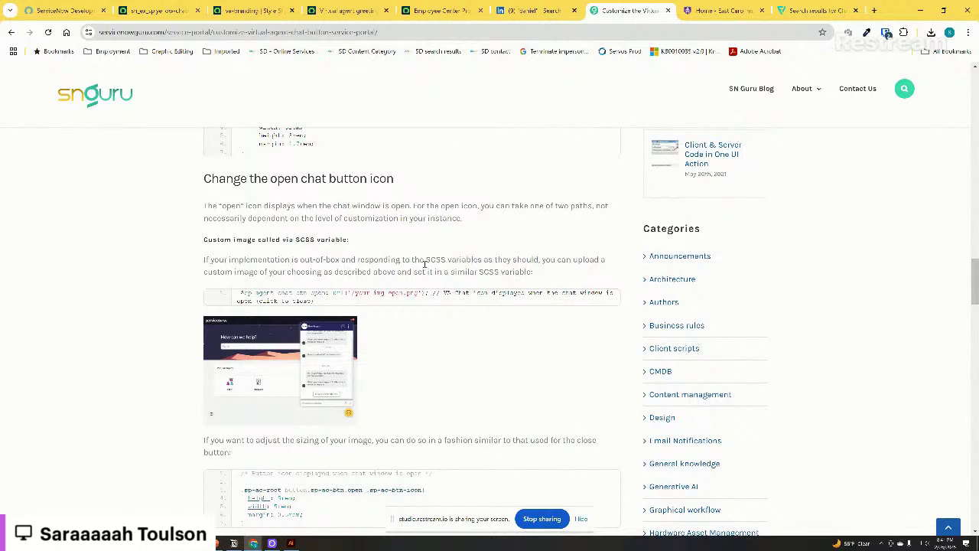
pyautogui.scroll(-3, 459, 268)
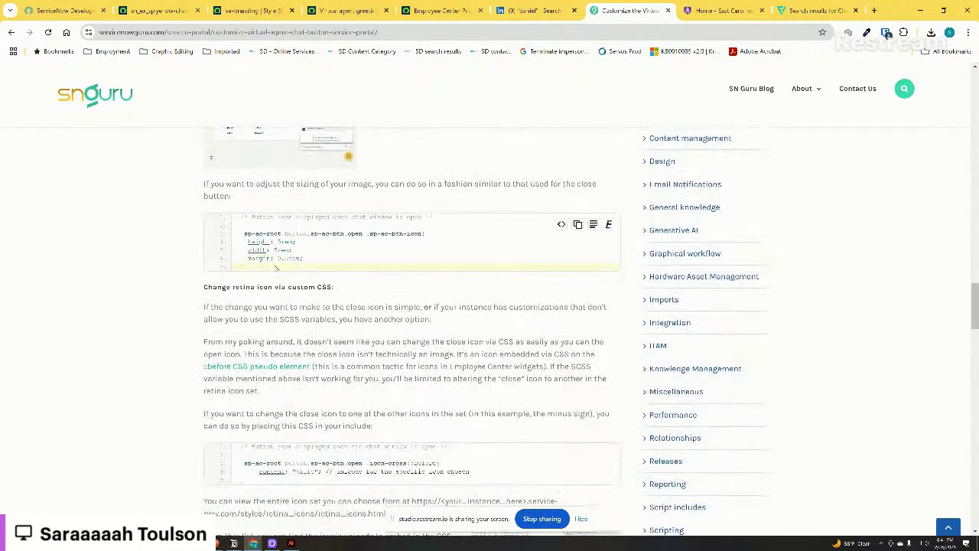
pyautogui.moveTo(245, 234); pyautogui.dragTo(425, 233)
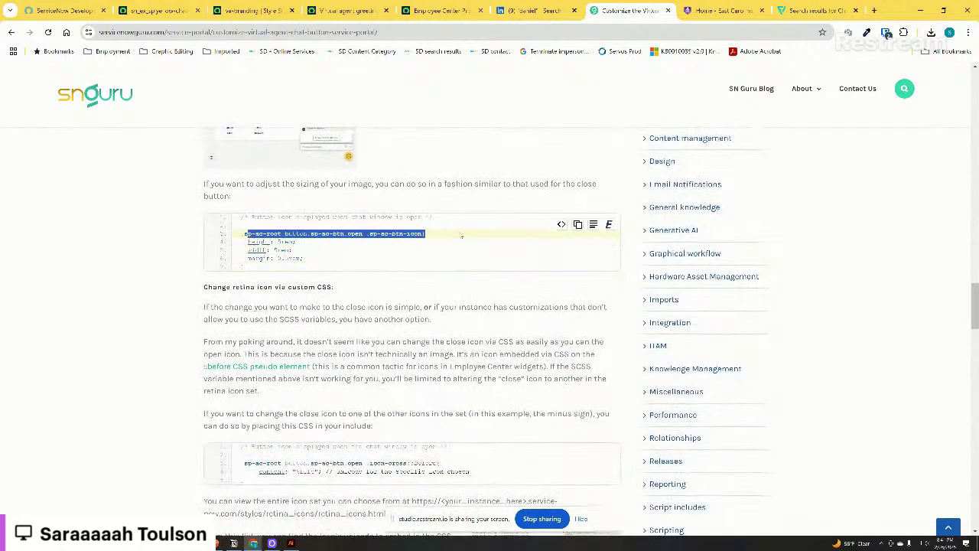
pyautogui.click(400, 337)
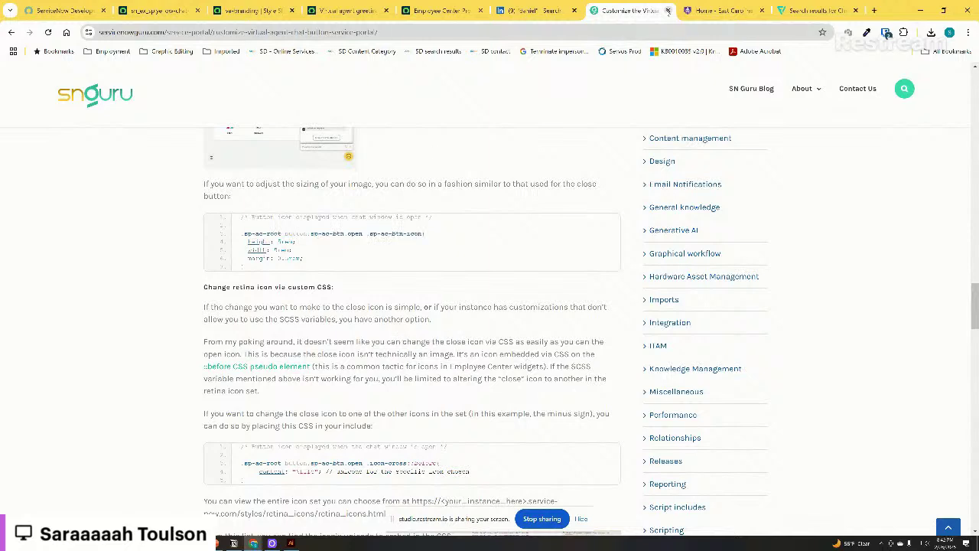
# Inspect the portal chat button's image element and surrounding markup in the developer tools, and close them
pyautogui.click(429, 10)
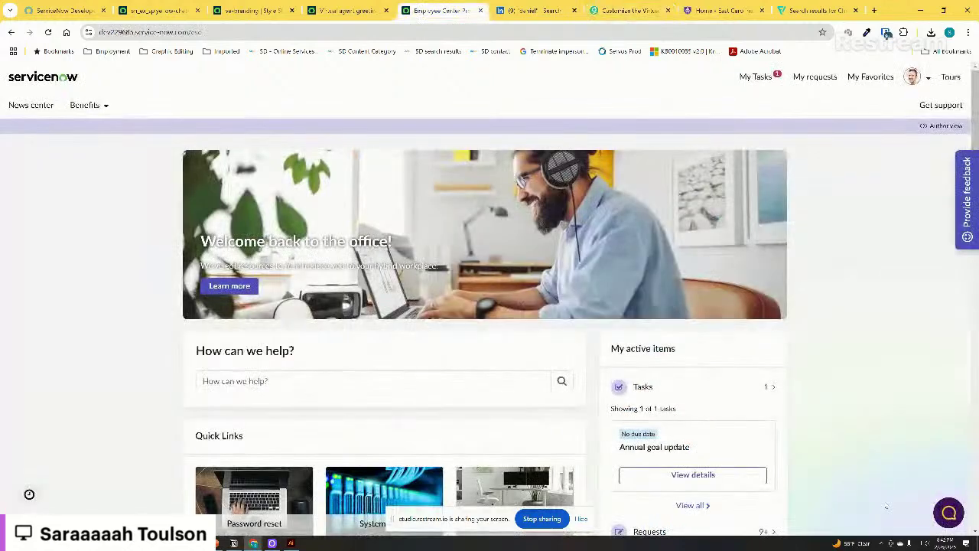
pyautogui.rightClick(949, 507)
pyautogui.click(929, 497)
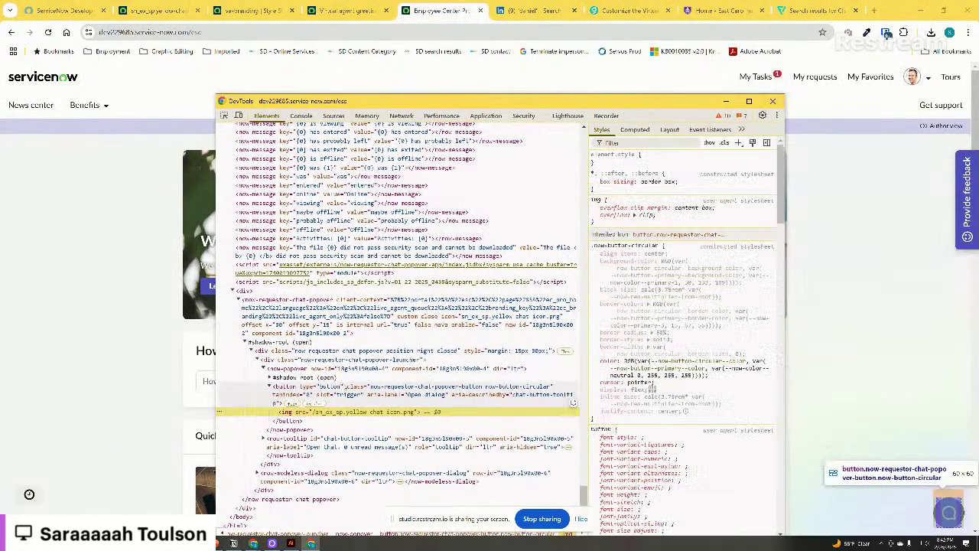
pyautogui.scroll(3, 398, 322)
pyautogui.scroll(-2, 403, 346)
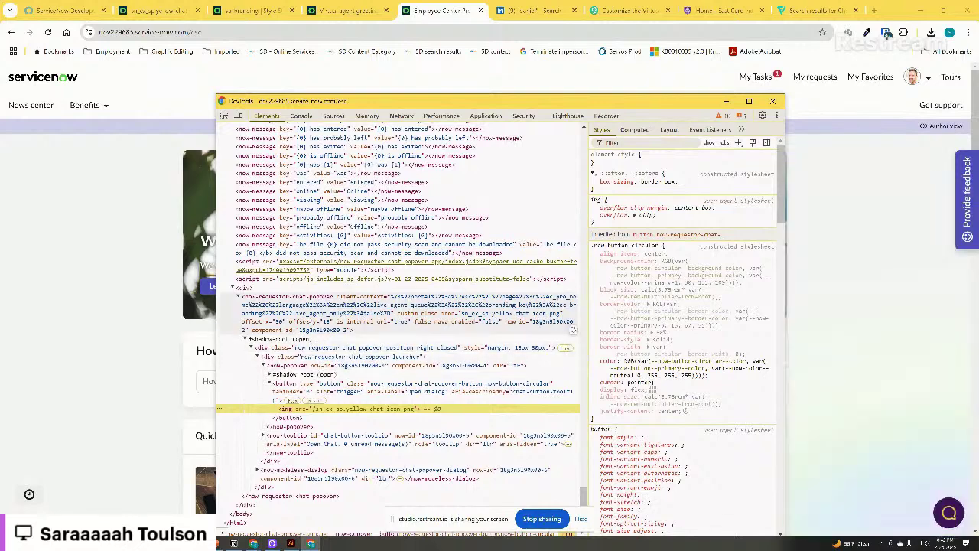
pyautogui.scroll(3, 320, 320)
pyautogui.scroll(3, 320, 319)
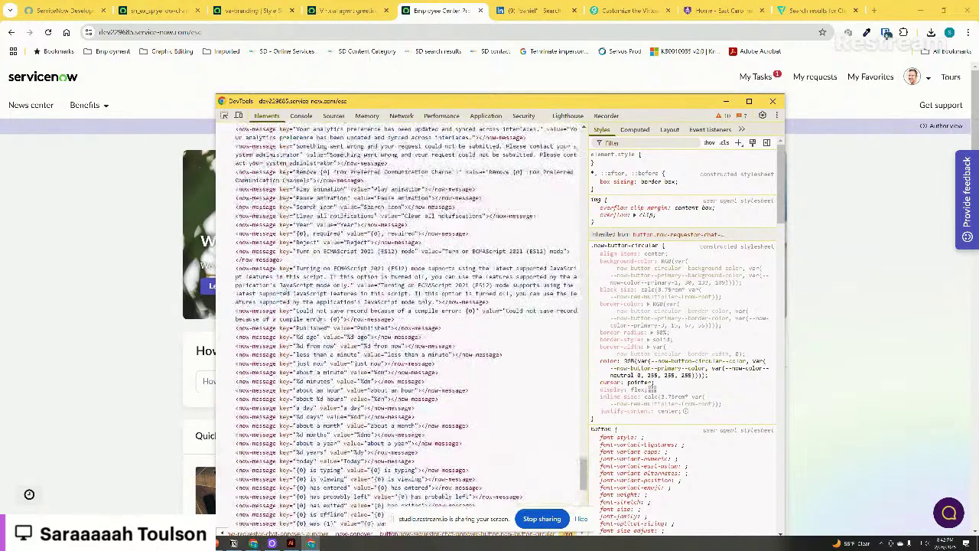
pyautogui.scroll(-5, 286, 245)
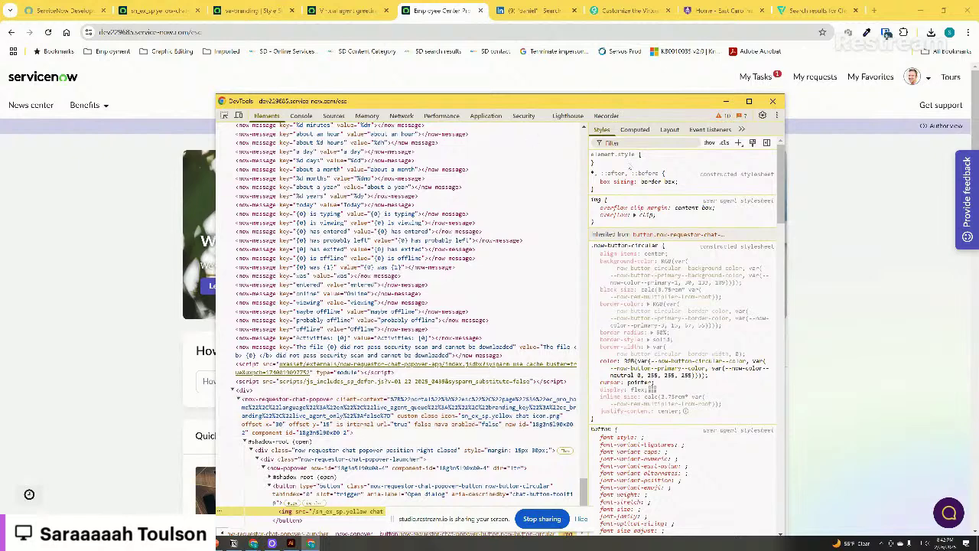
pyautogui.click(773, 101)
# Impersonate the recently used account again and open the Virtual Agent chat to check the button's open-state icon
pyautogui.click(928, 78)
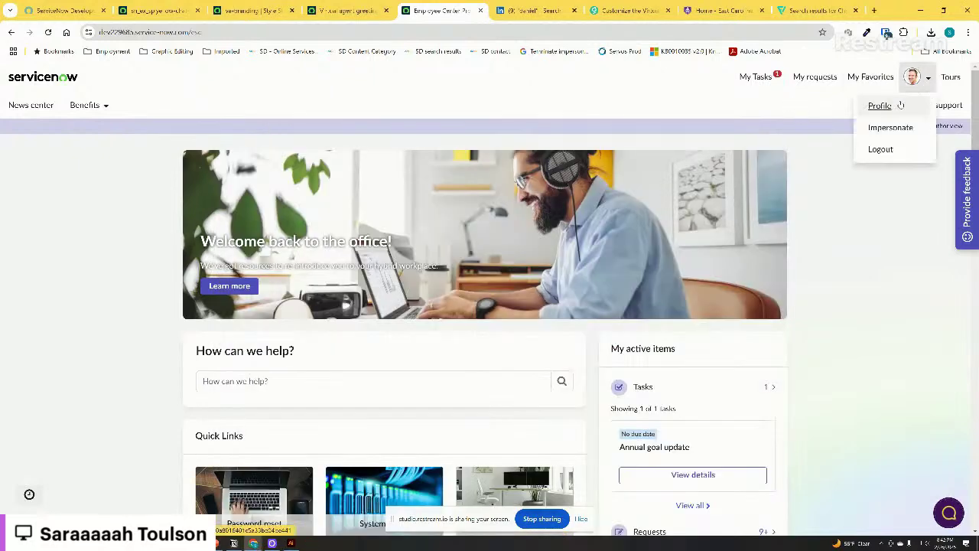
pyautogui.click(889, 127)
pyautogui.click(455, 198)
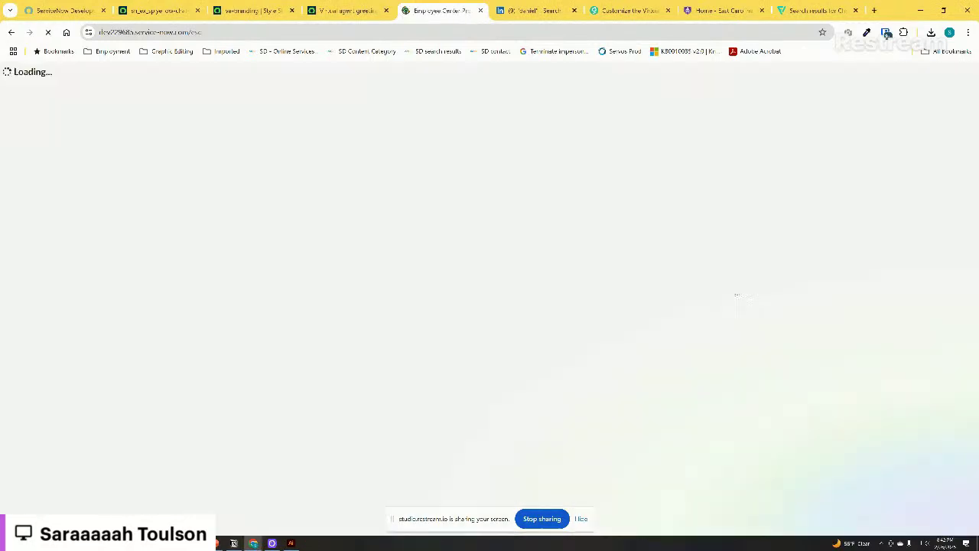
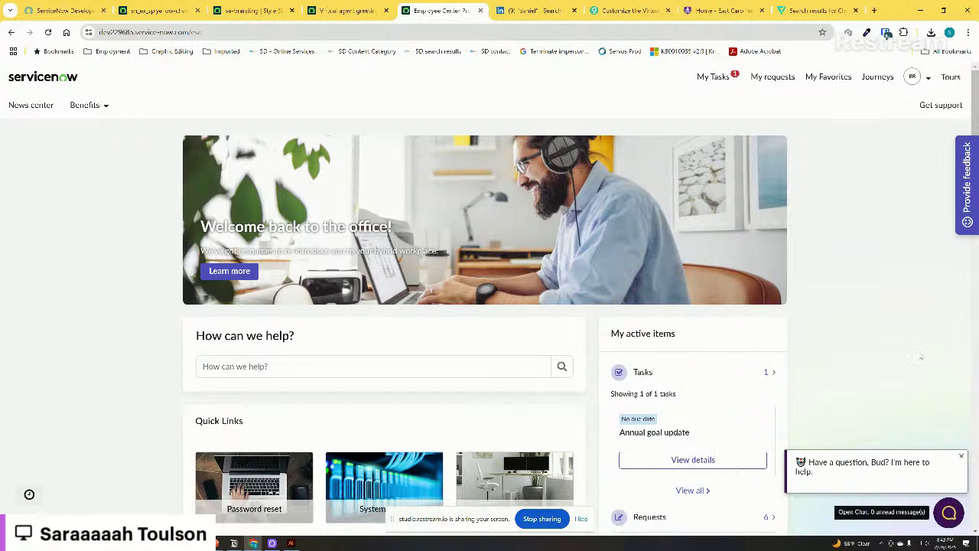
pyautogui.click(950, 507)
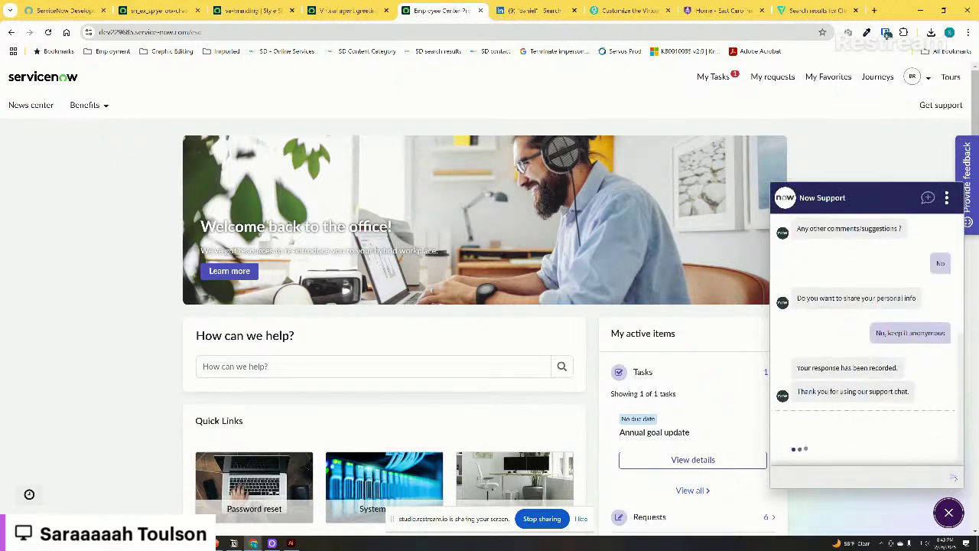
# Copy the $sp-agent-chat-btn-open SCSS variable line from the SN Guru article's section on changing the open chat button icon
pyautogui.click(647, 11)
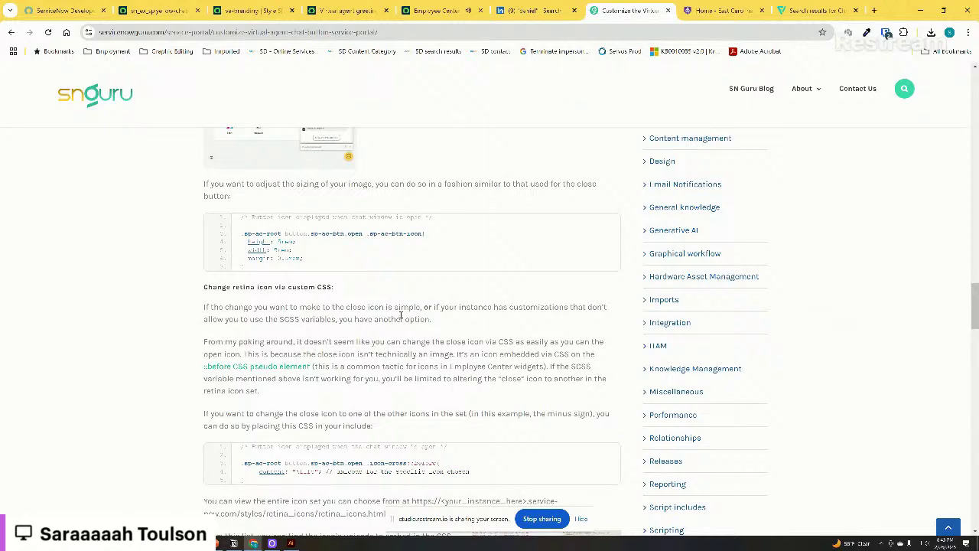
pyautogui.scroll(4, 378, 319)
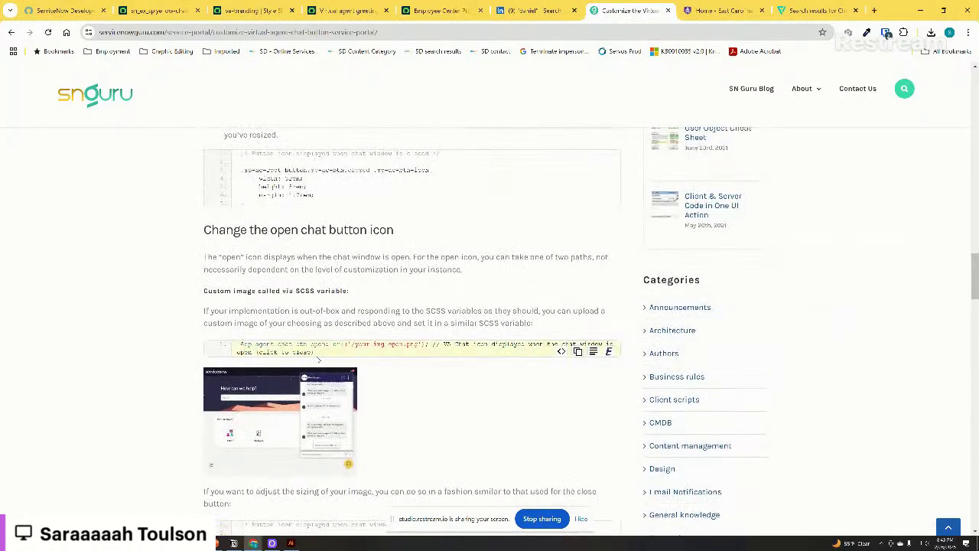
pyautogui.moveTo(321, 353); pyautogui.dragTo(237, 345)
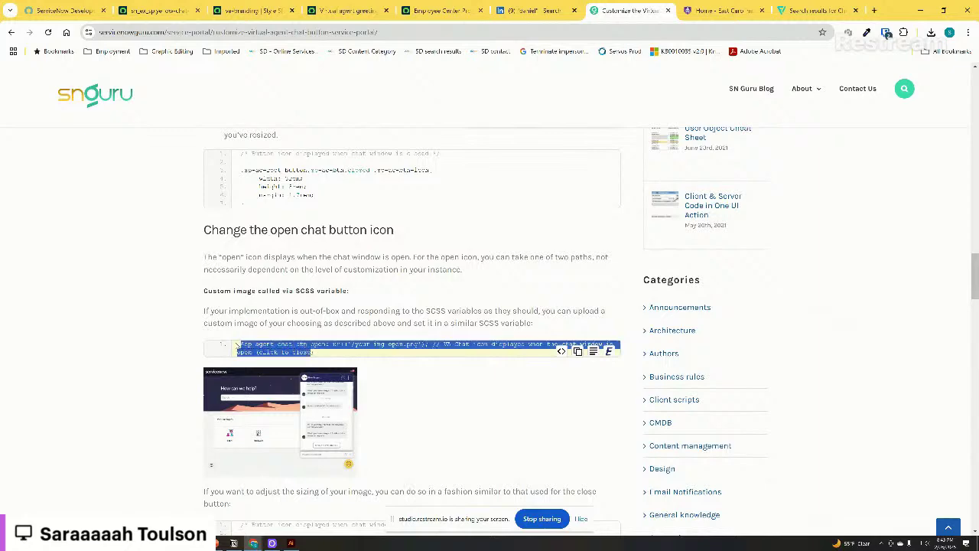
# Try to reopen the EC Theme record from the recently visited records, starting at the va-branding style sheet
pyautogui.click(348, 10)
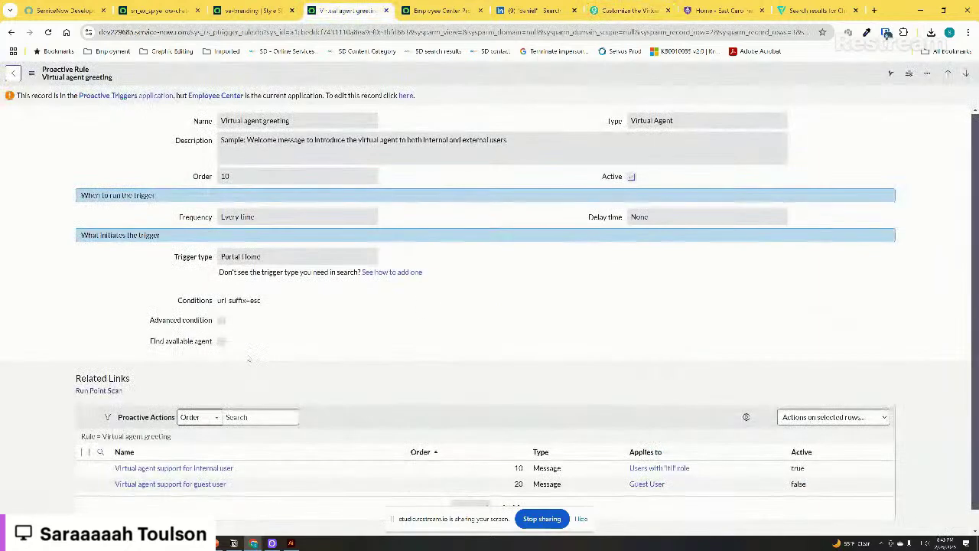
pyautogui.click(255, 10)
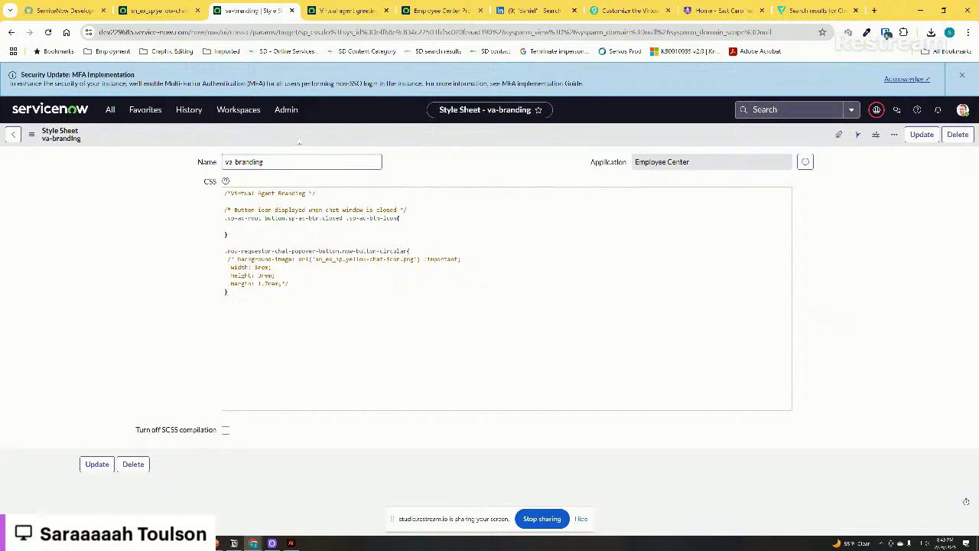
pyautogui.click(190, 111)
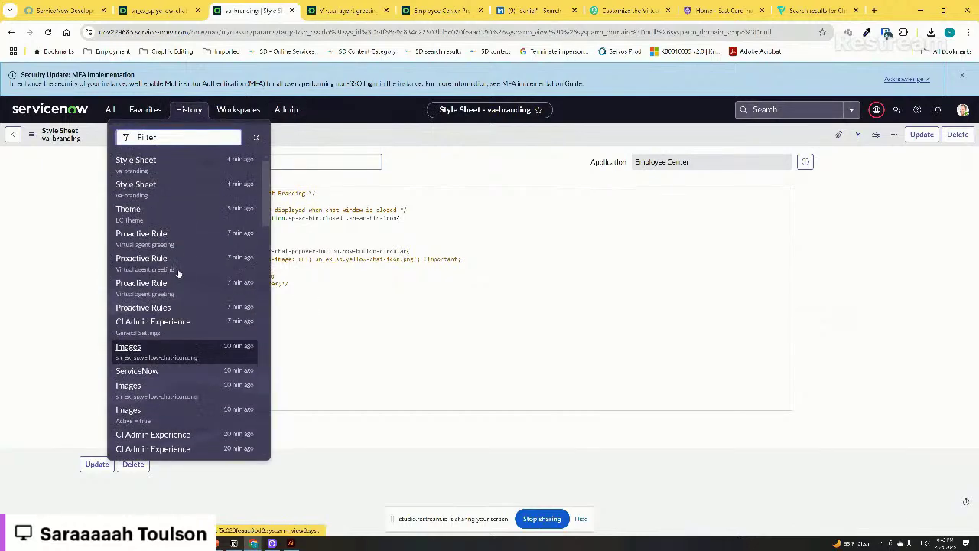
pyautogui.click(188, 189)
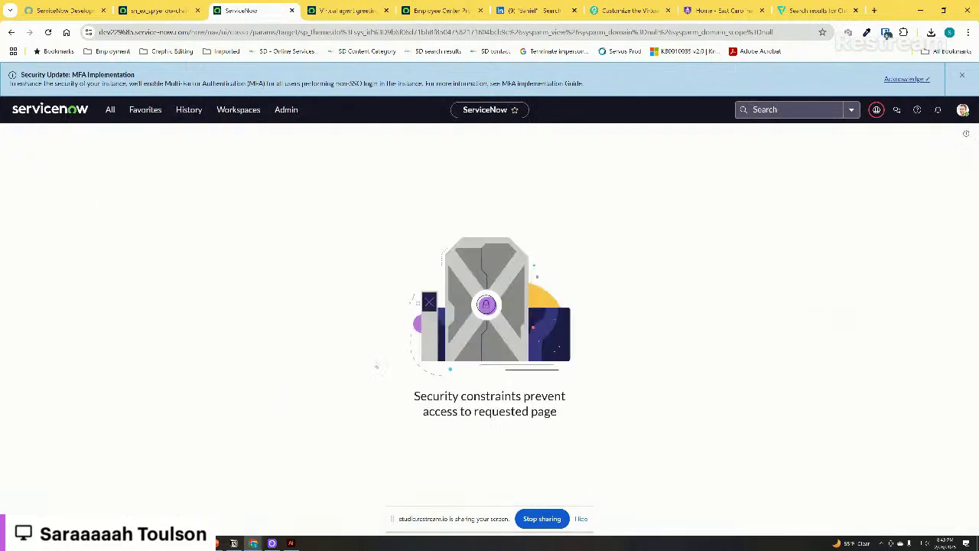
# End the impersonation in the Employee Center portal and reload the EC Theme record
pyautogui.click(437, 7)
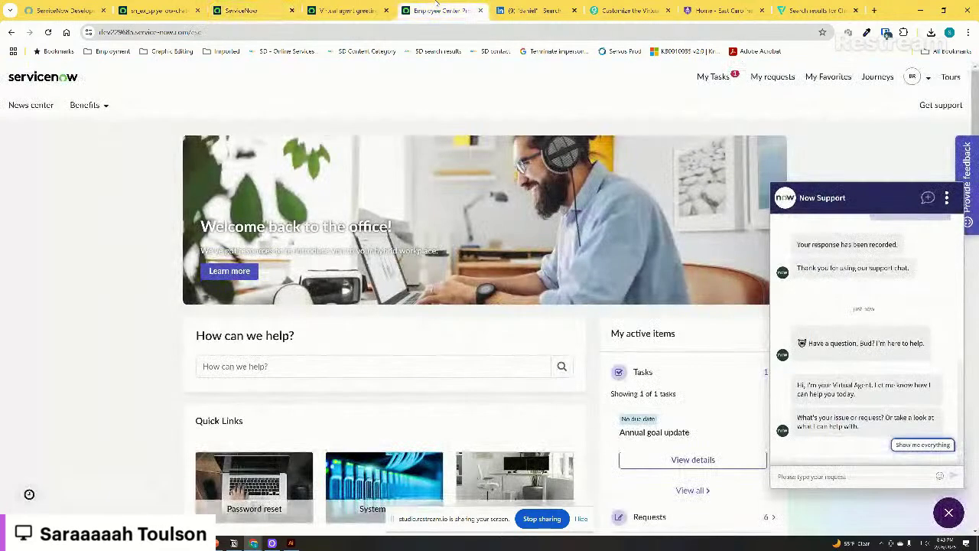
pyautogui.click(912, 76)
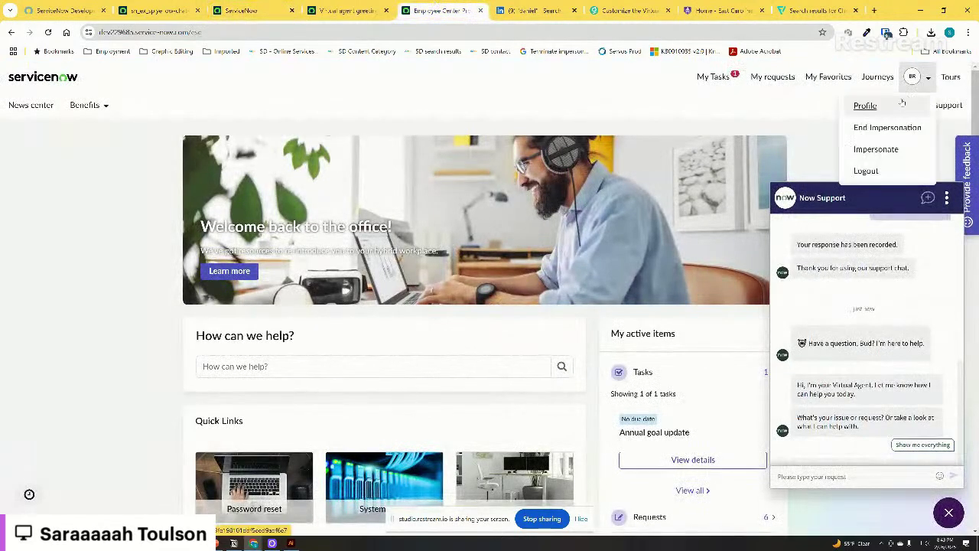
pyautogui.click(888, 127)
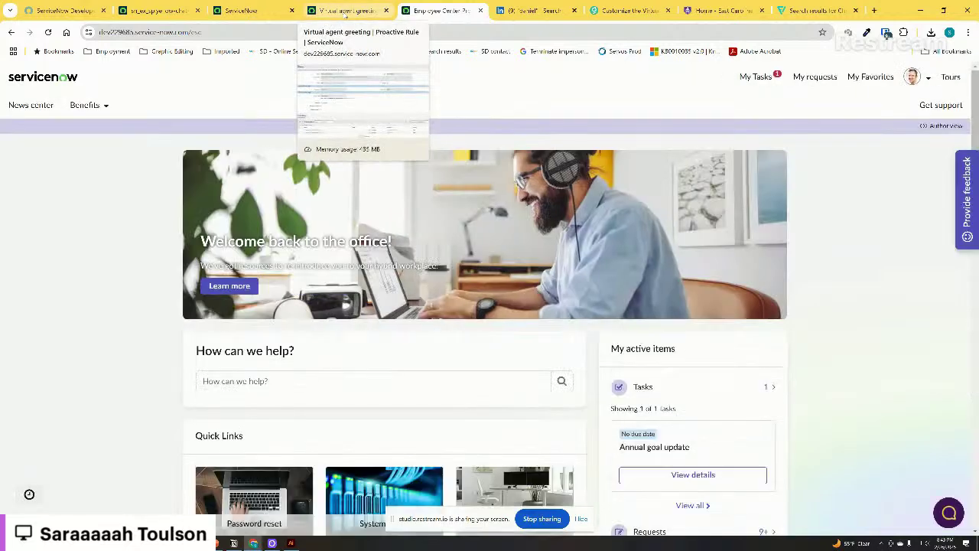
pyautogui.click(241, 11)
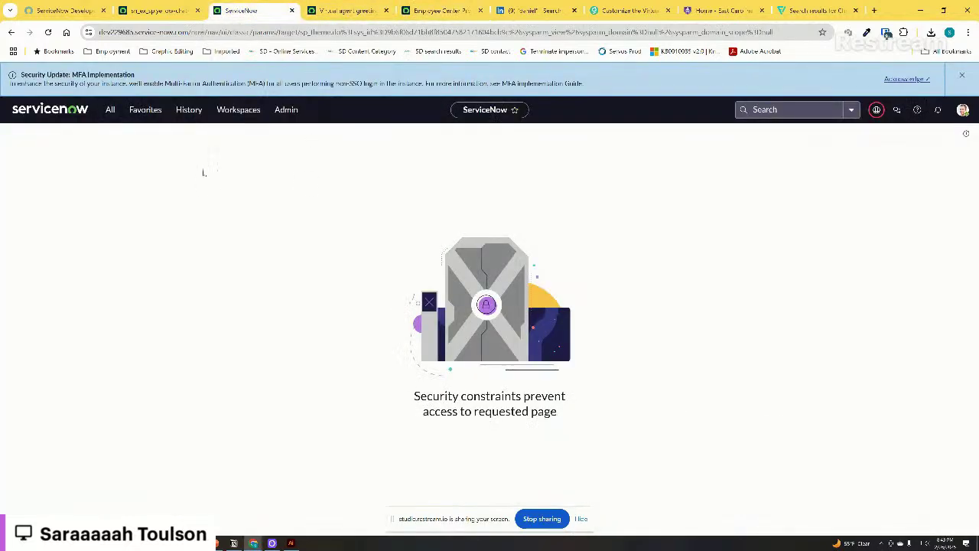
pyautogui.click(189, 109)
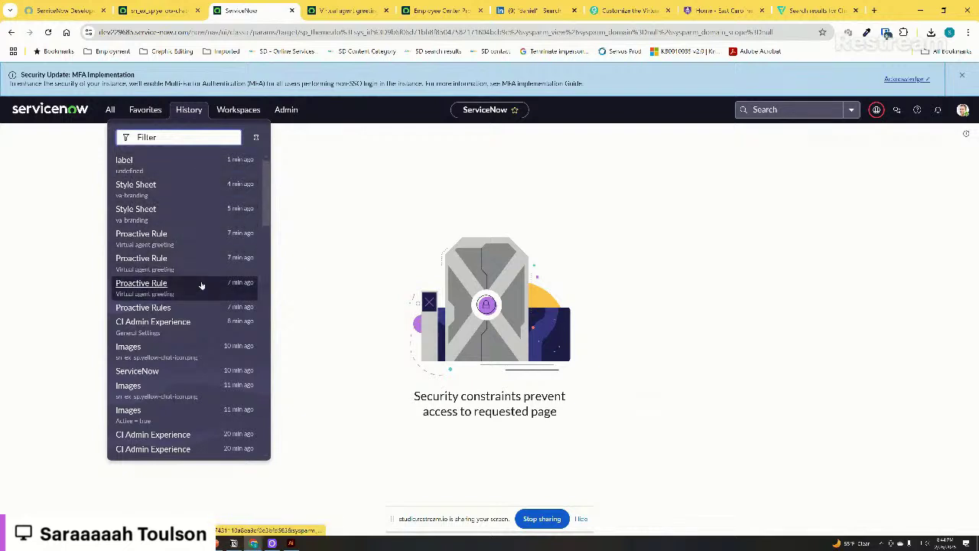
pyautogui.click(320, 232)
pyautogui.click(48, 32)
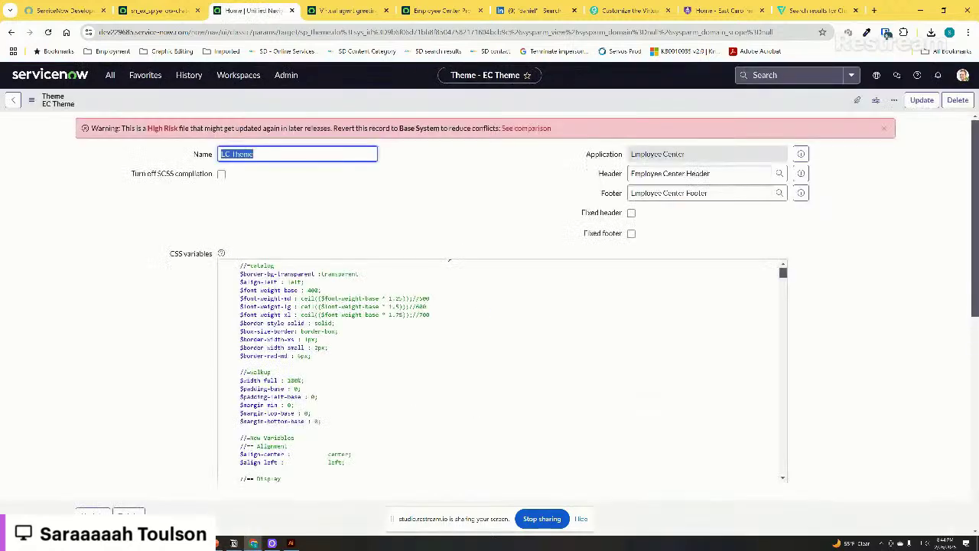
# Paste the $sp-agent-chat-btn-open line below the $sp-agent-chat-btn-close line at the end of EC Theme's CSS variables, and compare the two
pyautogui.click(410, 373)
pyautogui.scroll(-15, 408, 372)
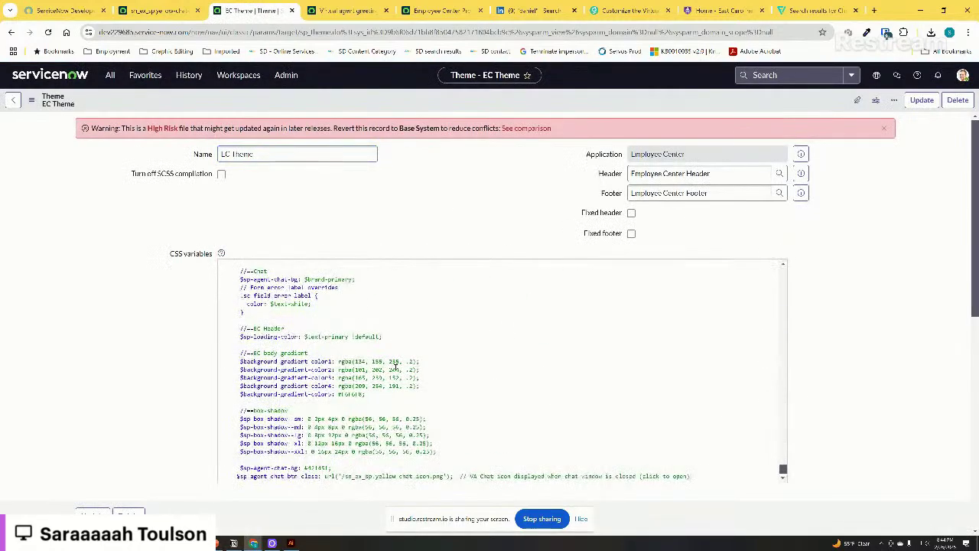
pyautogui.click(703, 479)
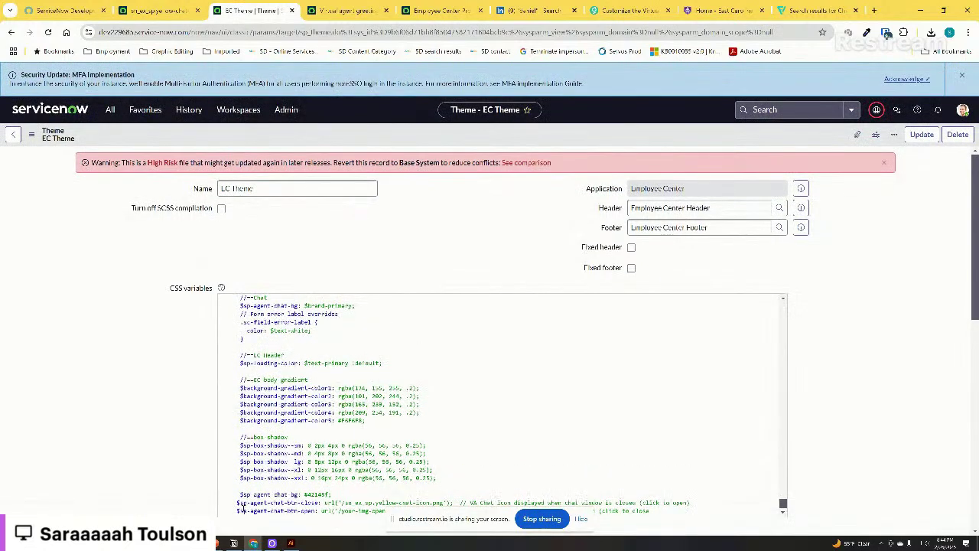
pyautogui.moveTo(237, 502); pyautogui.dragTo(320, 503)
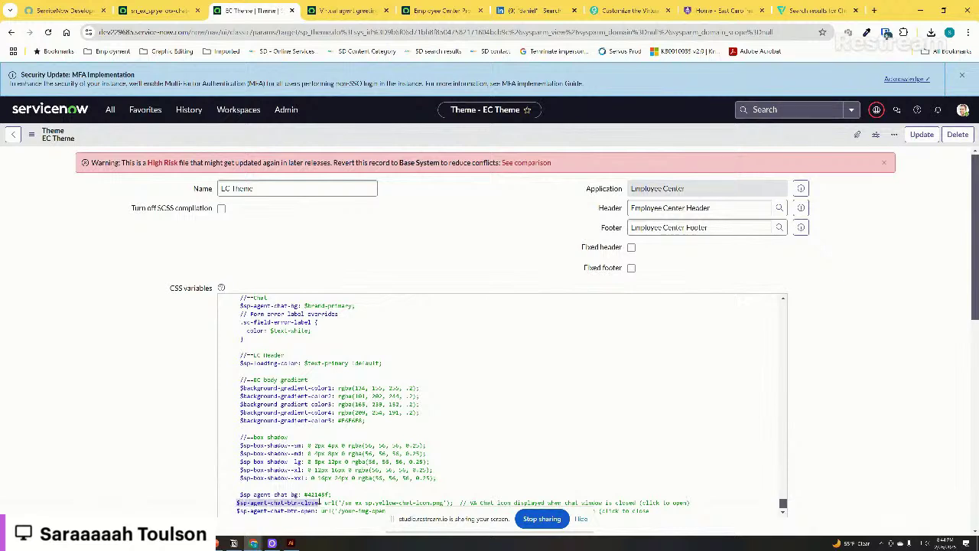
pyautogui.click(311, 501)
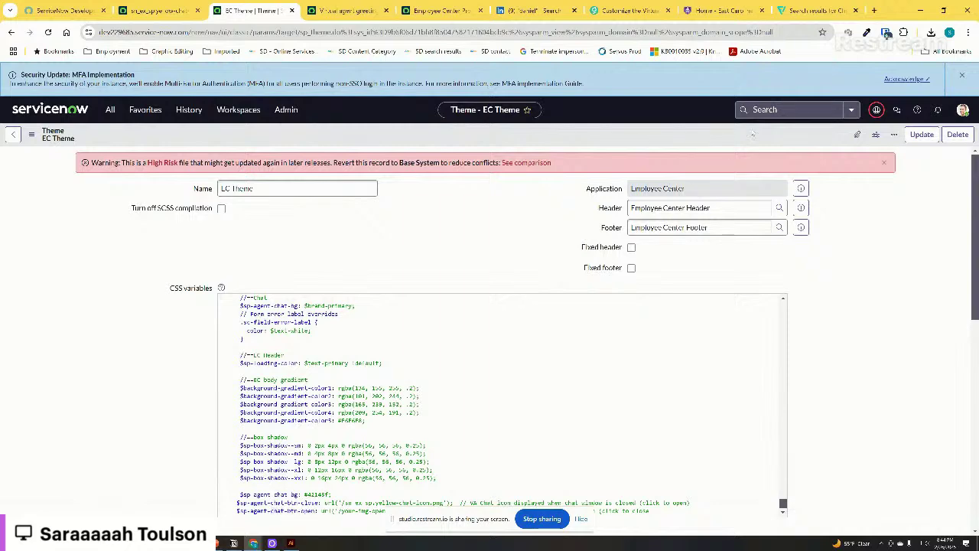
# Search Flaticon for "close" icons, dismiss the Google sign-in prompt, and browse the results for a suitable close icon
pyautogui.click(836, 7)
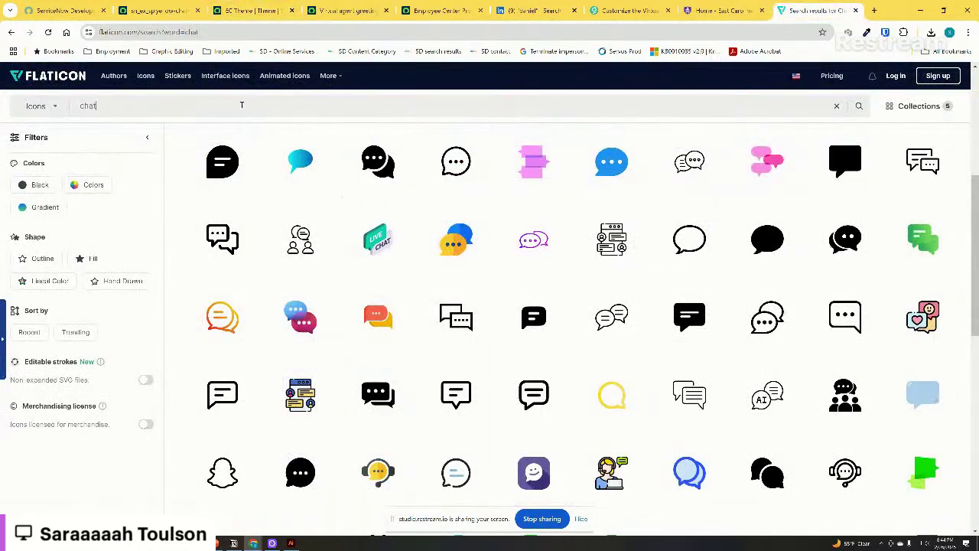
pyautogui.doubleClick(105, 105)
pyautogui.write('close')
pyautogui.press('Return')
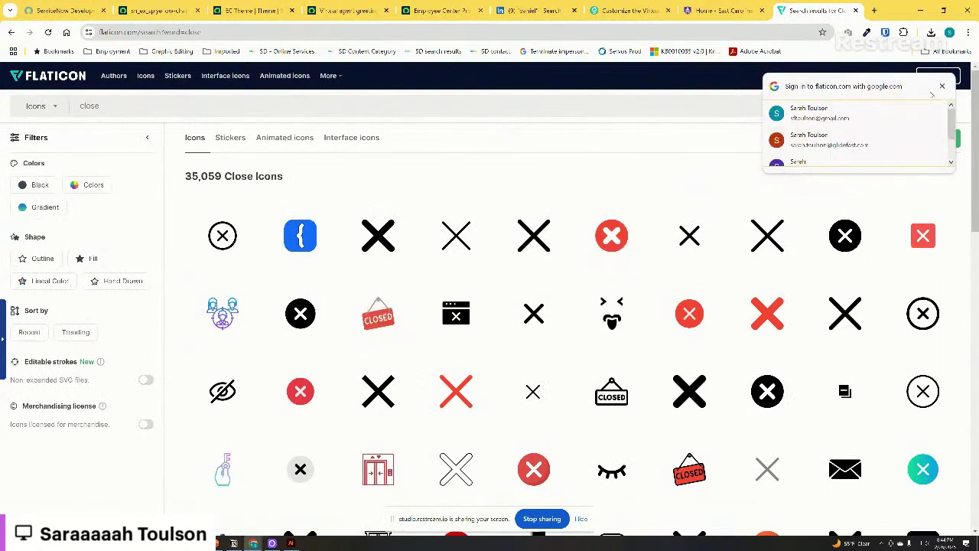
pyautogui.click(942, 85)
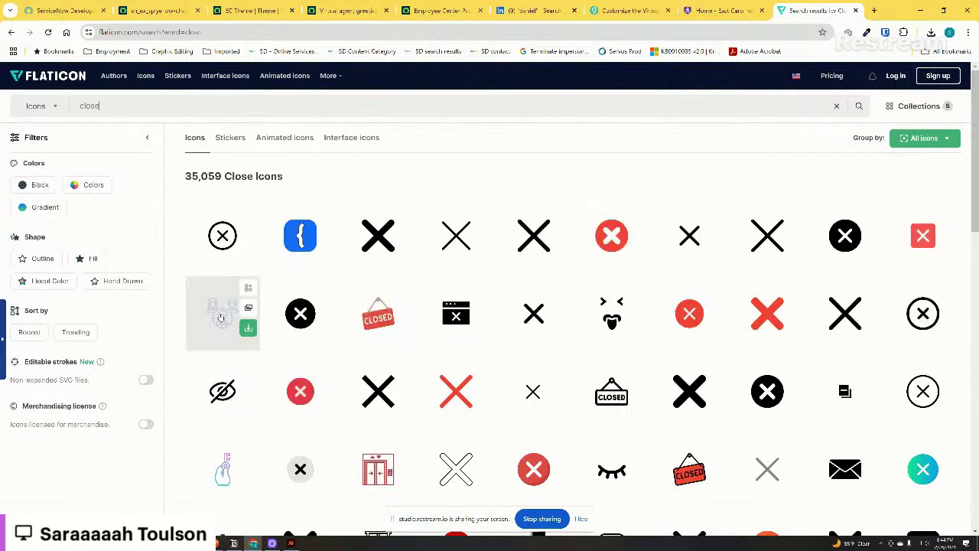
pyautogui.scroll(-5, 485, 262)
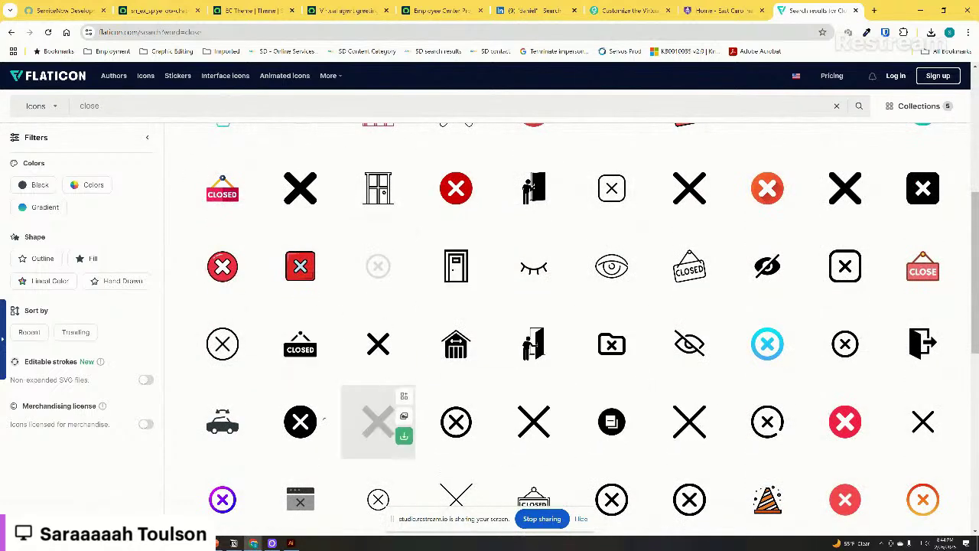
pyautogui.scroll(-2, 548, 353)
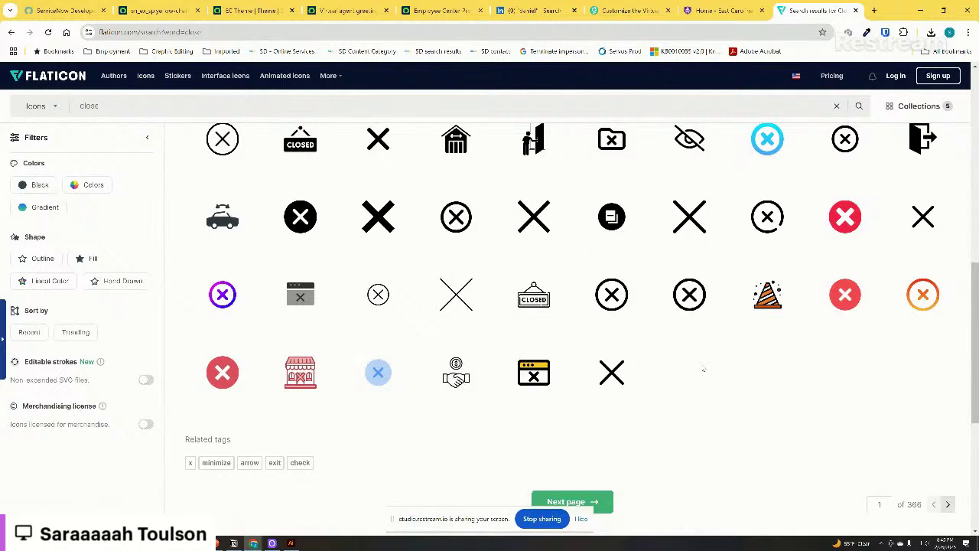
pyautogui.scroll(1, 451, 368)
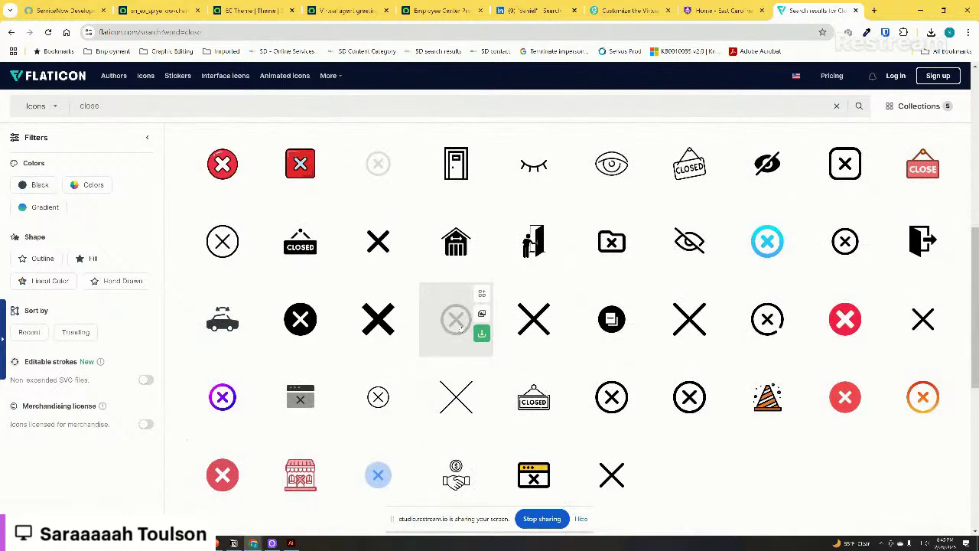
pyautogui.scroll(3, 444, 337)
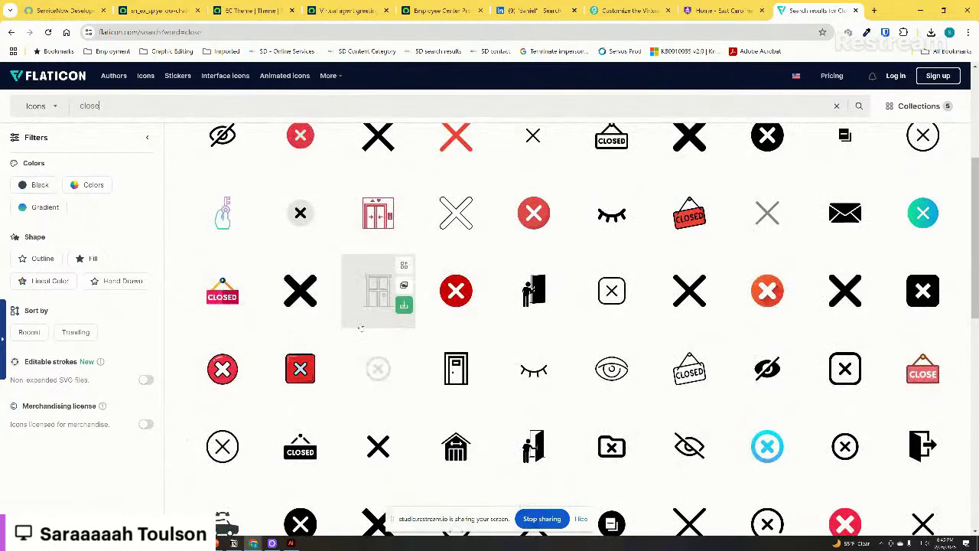
pyautogui.scroll(3, 528, 375)
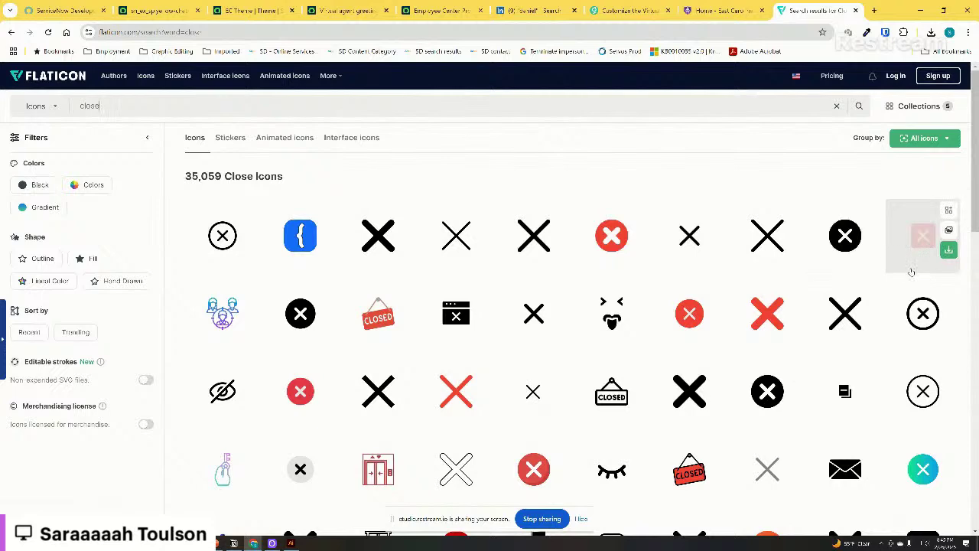
pyautogui.scroll(-2, 532, 273)
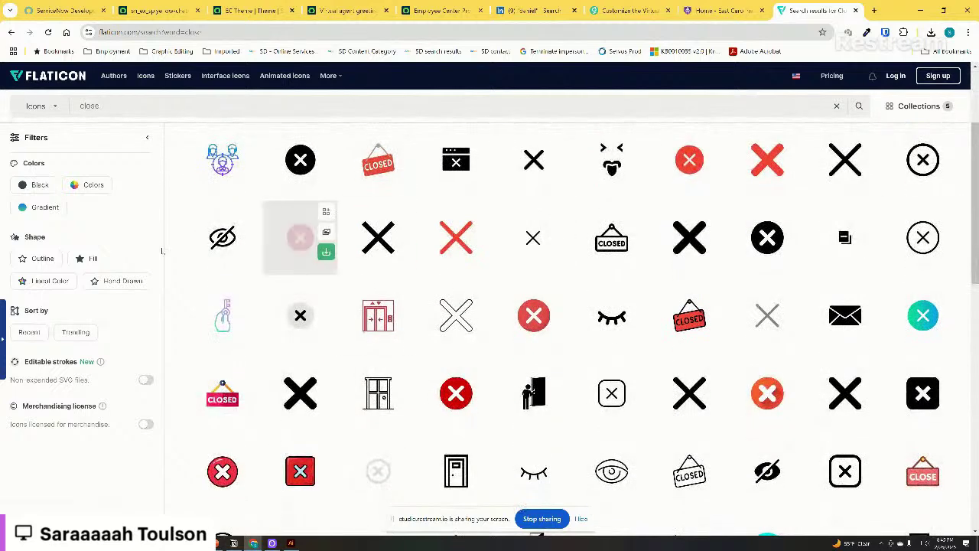
# Filter the close icons by yellow and look through the matching designs
pyautogui.click(93, 184)
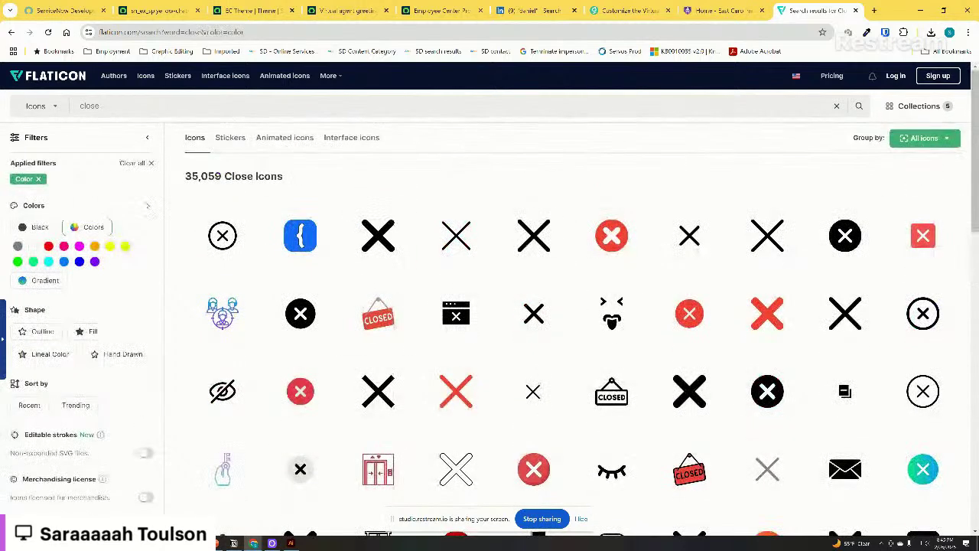
pyautogui.click(110, 246)
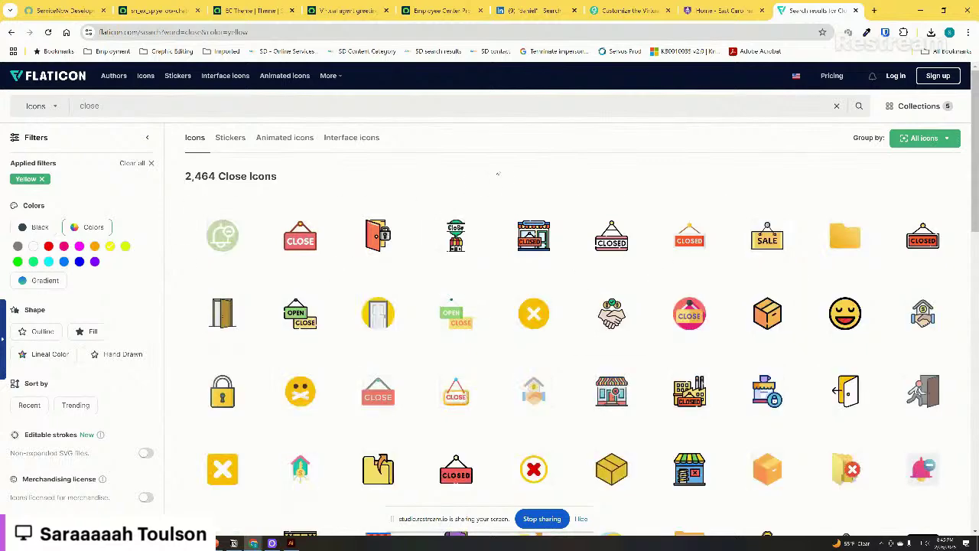
pyautogui.scroll(-3, 541, 324)
pyautogui.scroll(-1, 540, 324)
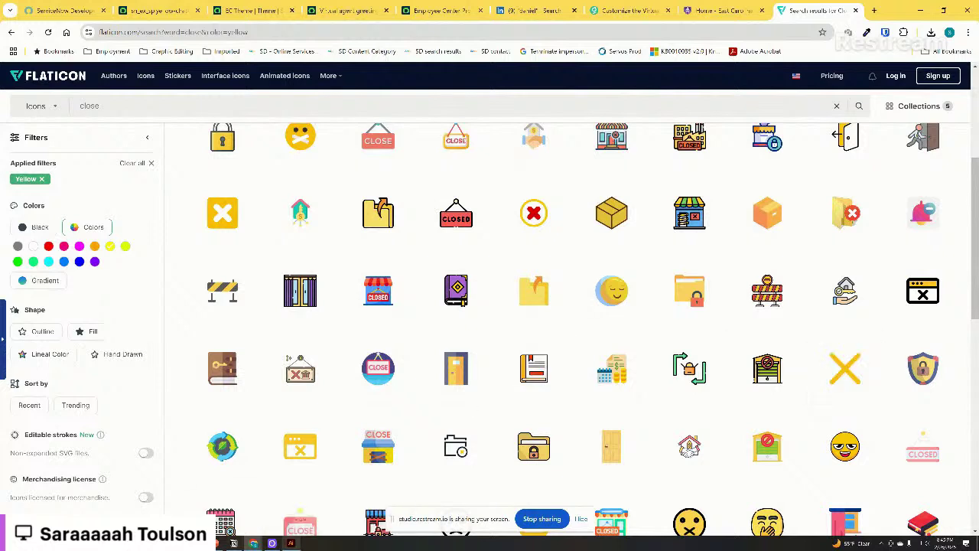
# Switch to Adobe Illustrator, duplicate the speech-bubble artboard beside the original, and delete the icon from the copy
pyautogui.click(291, 543)
pyautogui.click(212, 173)
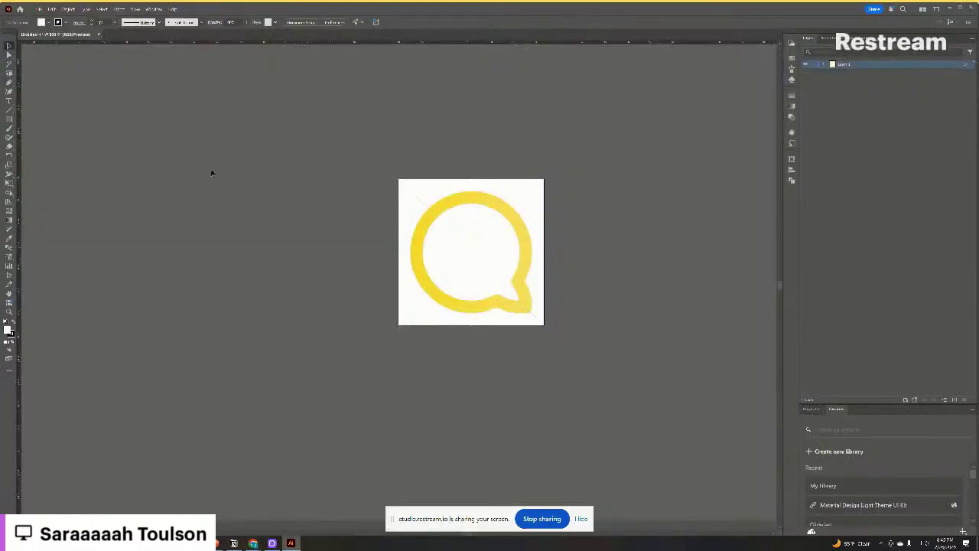
pyautogui.click(493, 224)
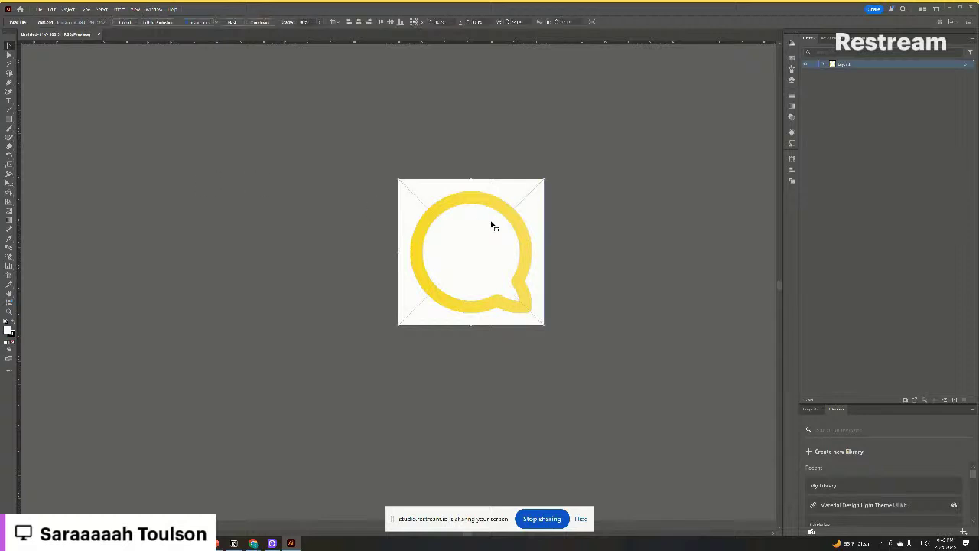
pyautogui.hotkey('shift', 'o')
pyautogui.moveTo(415, 221); pyautogui.dragTo(253, 230)
pyautogui.press('Escape')
pyautogui.click(312, 230)
pyautogui.press('Delete')
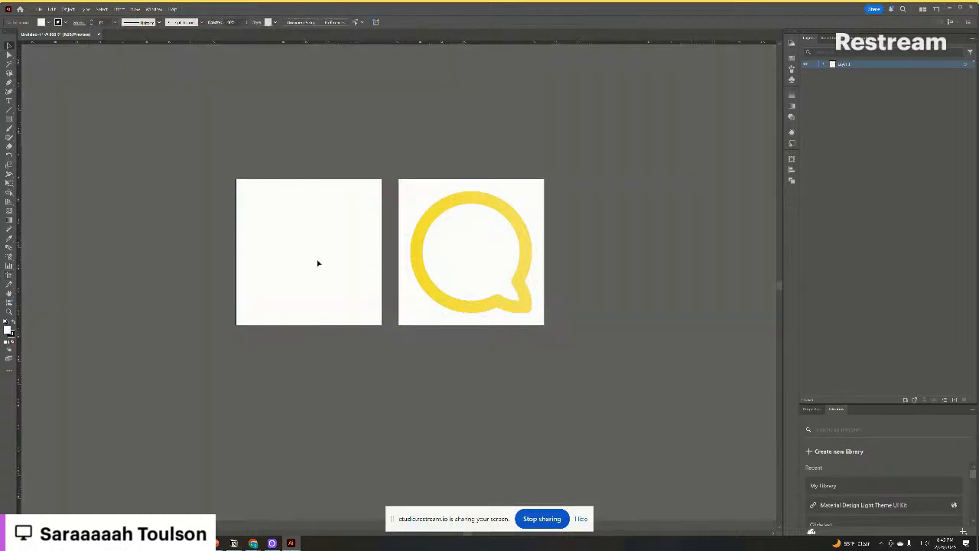
# Rename the duplicated empty artboard for the close button icon in its artboard options
pyautogui.hotkey('shift', 'o')
pyautogui.doubleClick(319, 263)
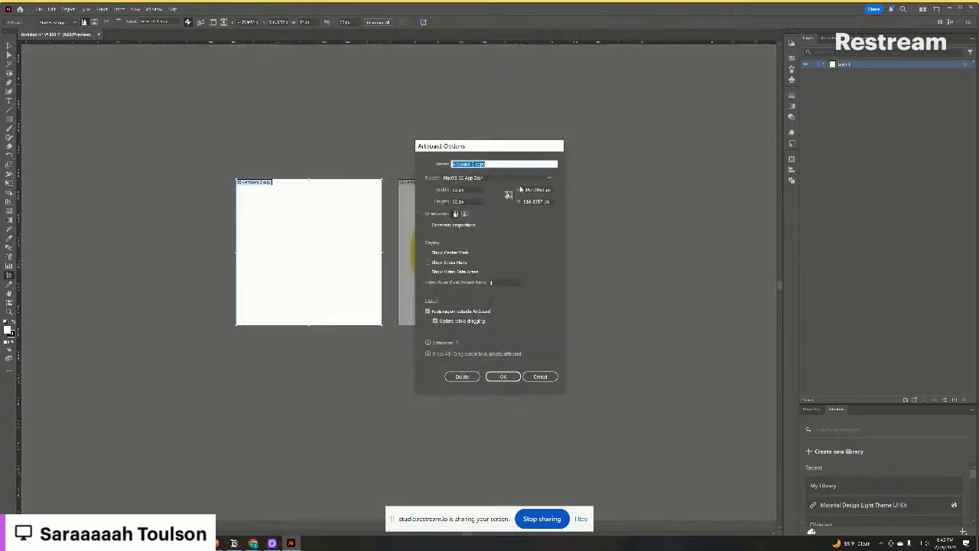
pyautogui.write('Cloc')
pyautogui.press('BackSpace')
pyautogui.write('btn-app')
pyautogui.click(503, 376)
pyautogui.press('v')
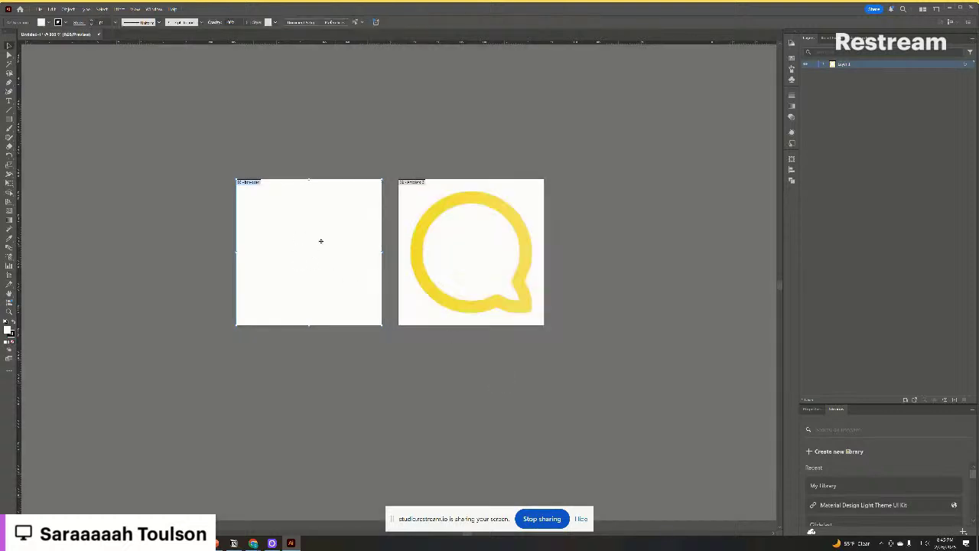
# Draw a diagonal line corner to corner across the empty artboard and color its stroke with the yellow sampled from the speech bubble
pyautogui.click(9, 111)
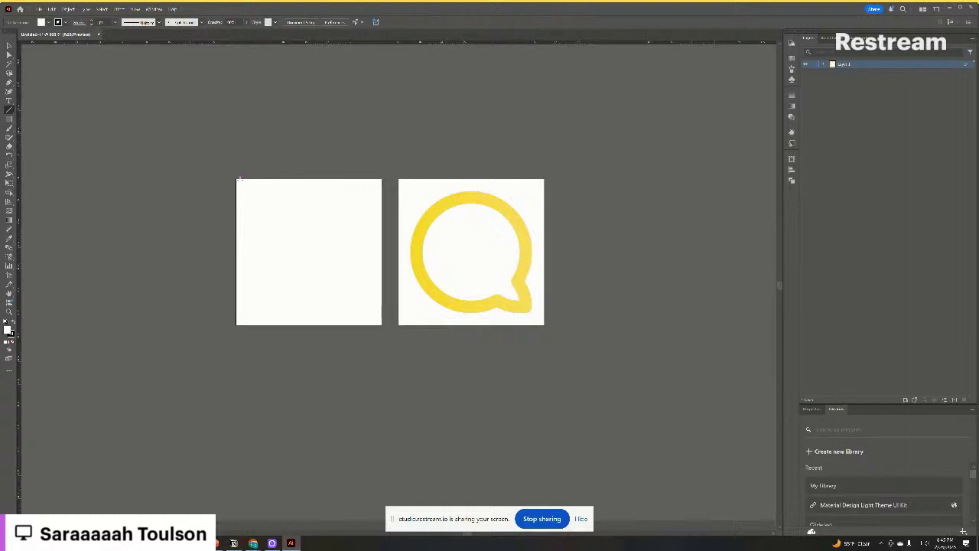
pyautogui.moveTo(238, 180); pyautogui.dragTo(388, 313)
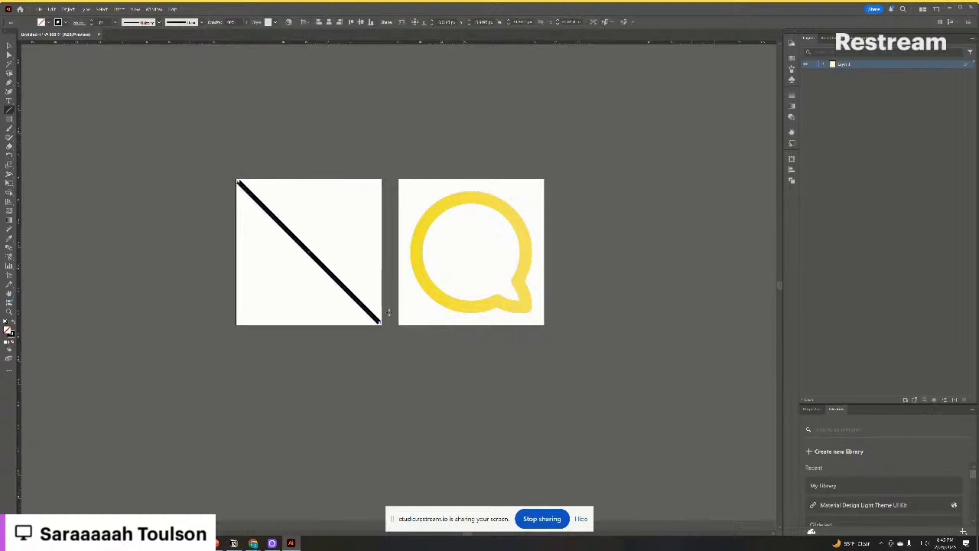
pyautogui.click(65, 22)
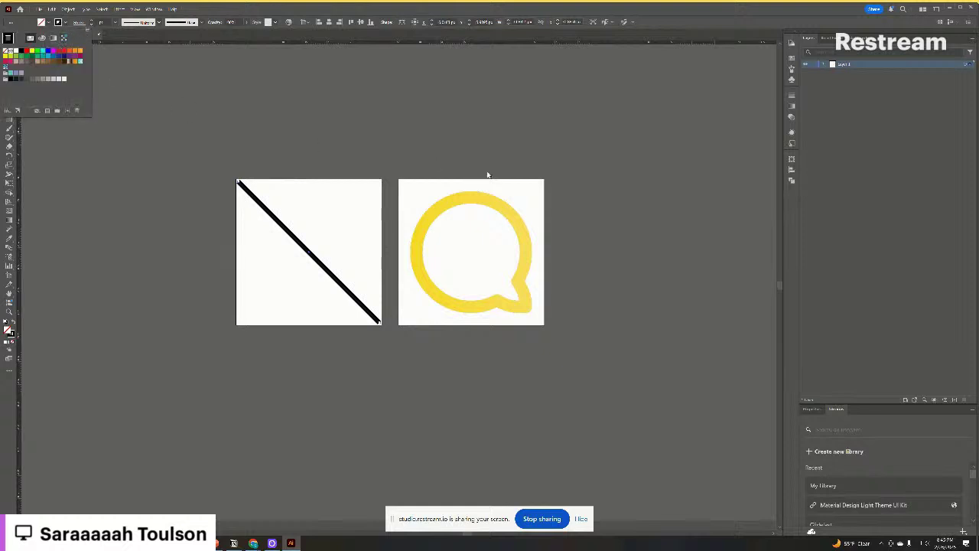
pyautogui.press('i')
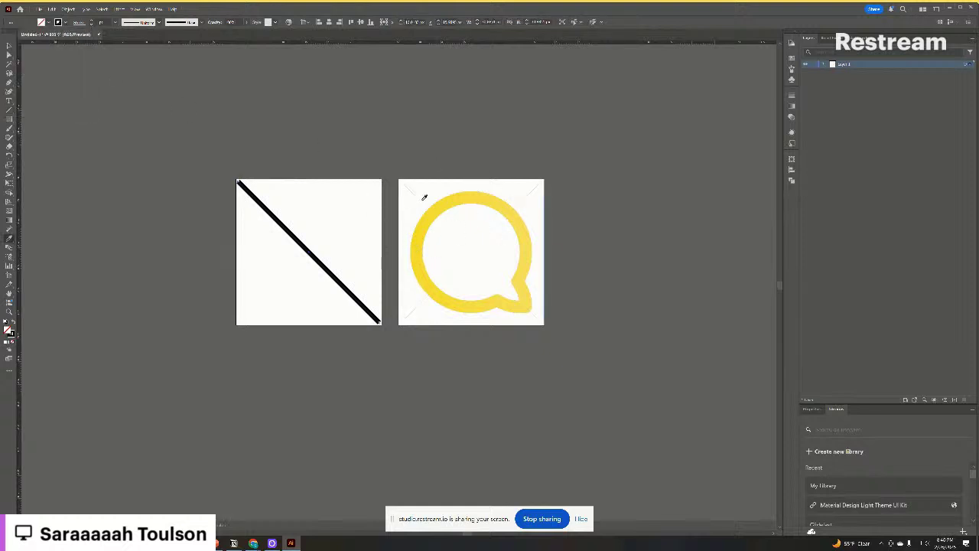
pyautogui.click(422, 213)
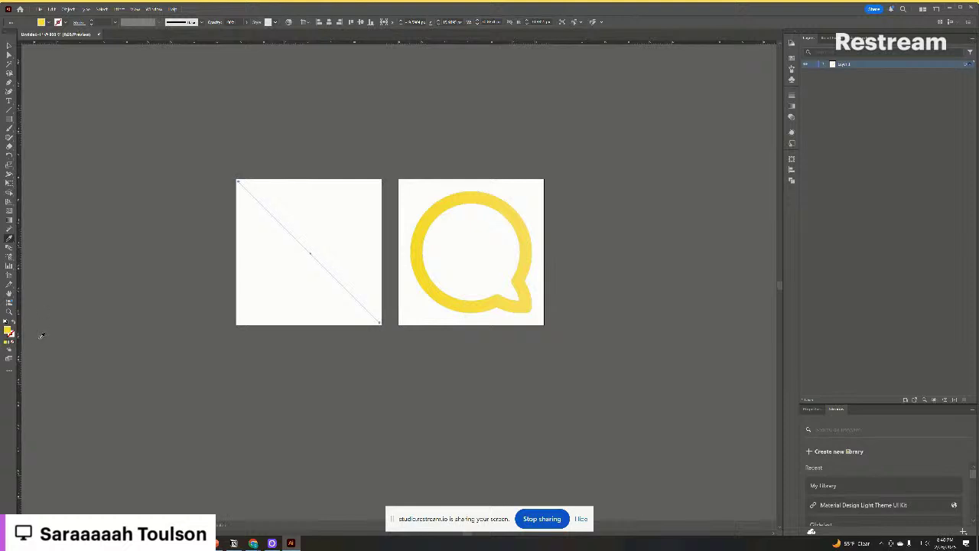
pyautogui.click(12, 322)
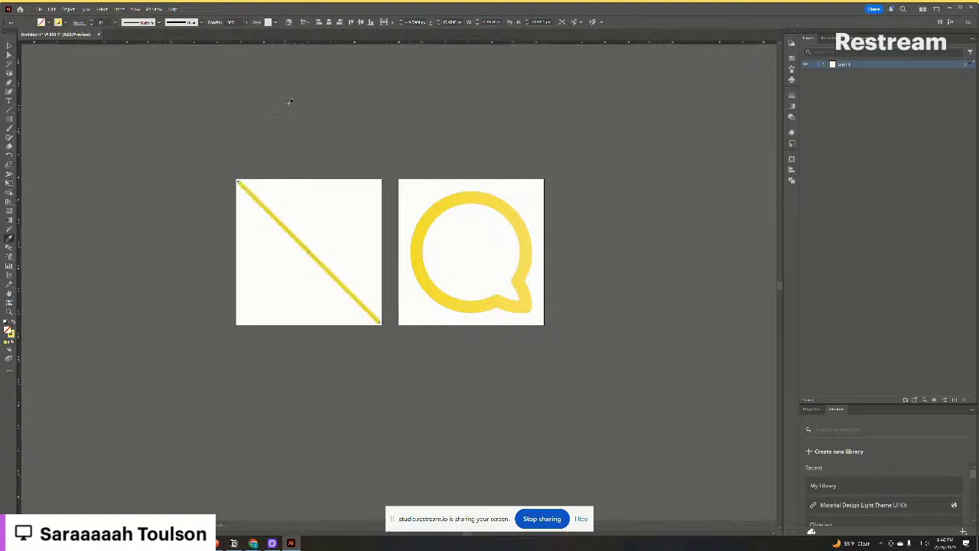
# Thicken the yellow line's stroke with round caps and shrink the line so its ends fit inside the artboard
pyautogui.click(89, 21)
pyautogui.click(90, 22)
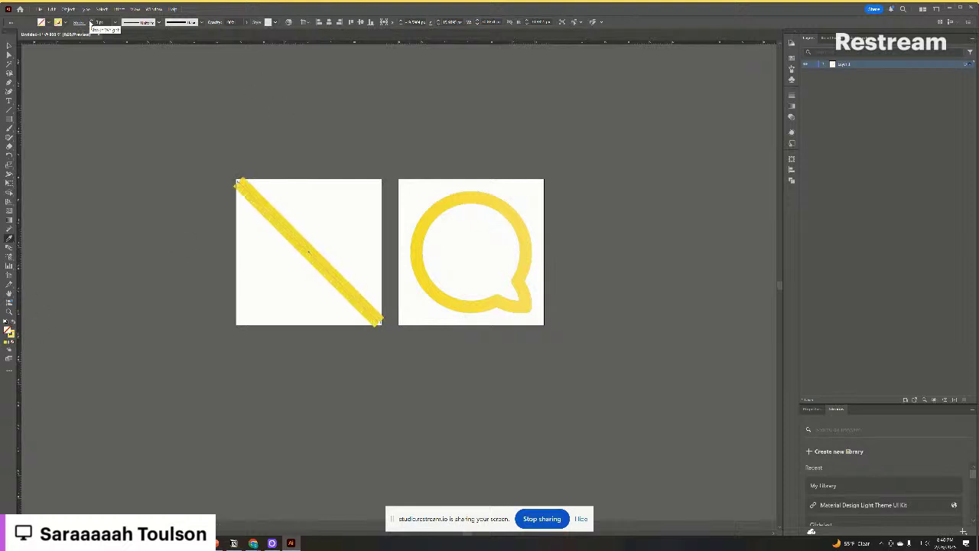
pyautogui.click(79, 22)
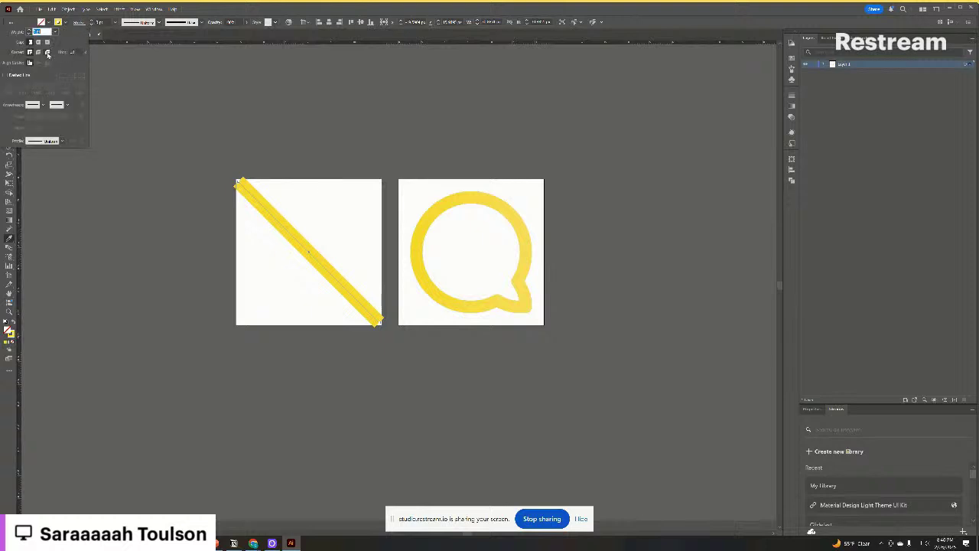
pyautogui.click(40, 42)
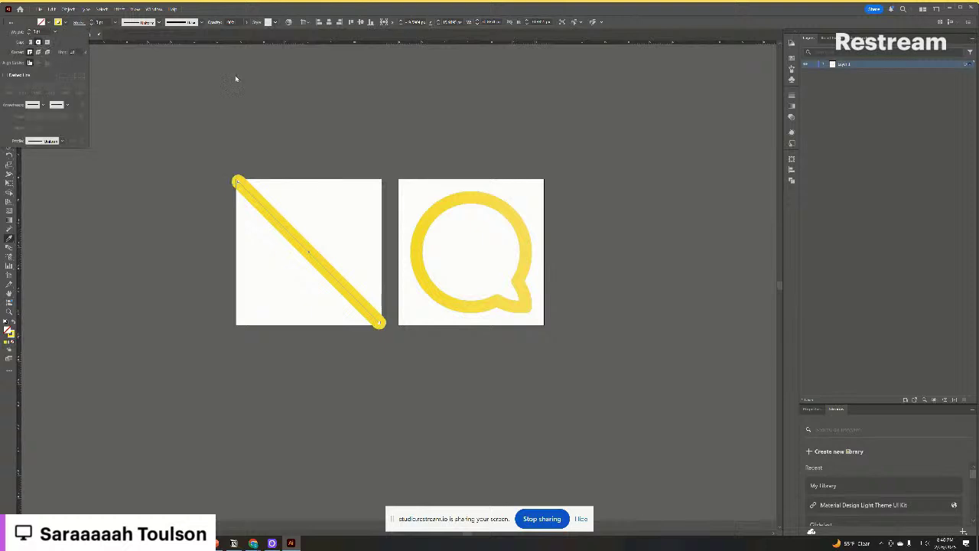
pyautogui.click(267, 225)
pyautogui.moveTo(238, 183); pyautogui.dragTo(243, 189)
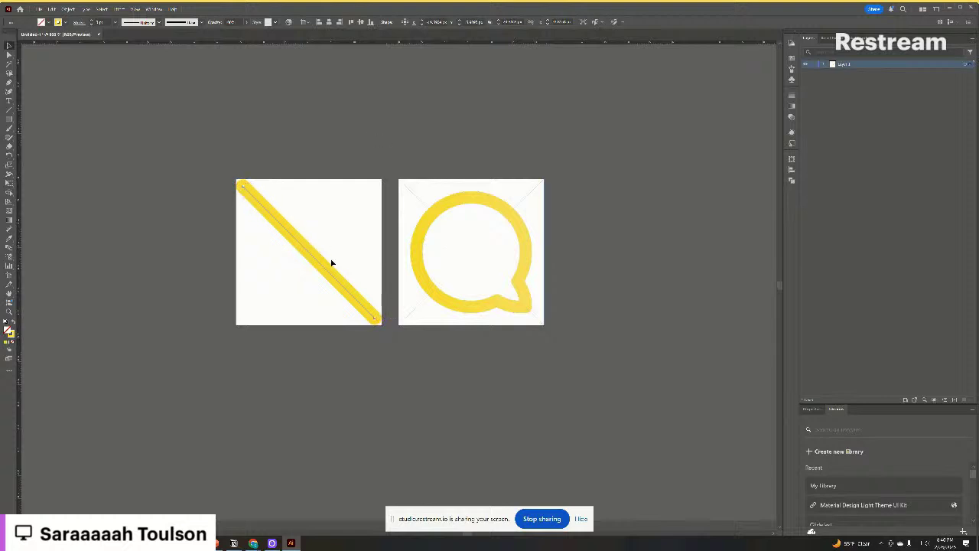
# Expand the diagonal line's appearance and stroke into a filled shape
pyautogui.rightClick(276, 221)
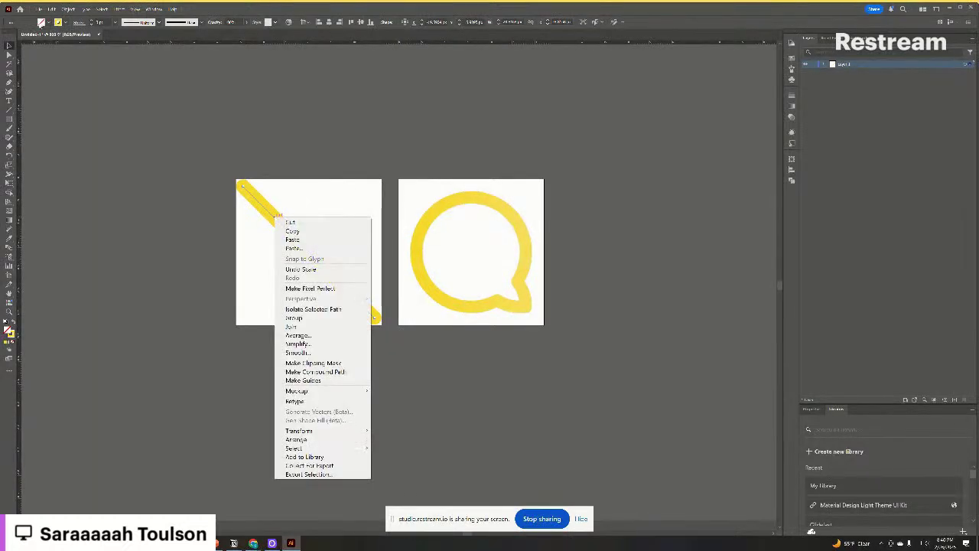
pyautogui.click(67, 9)
pyautogui.click(67, 10)
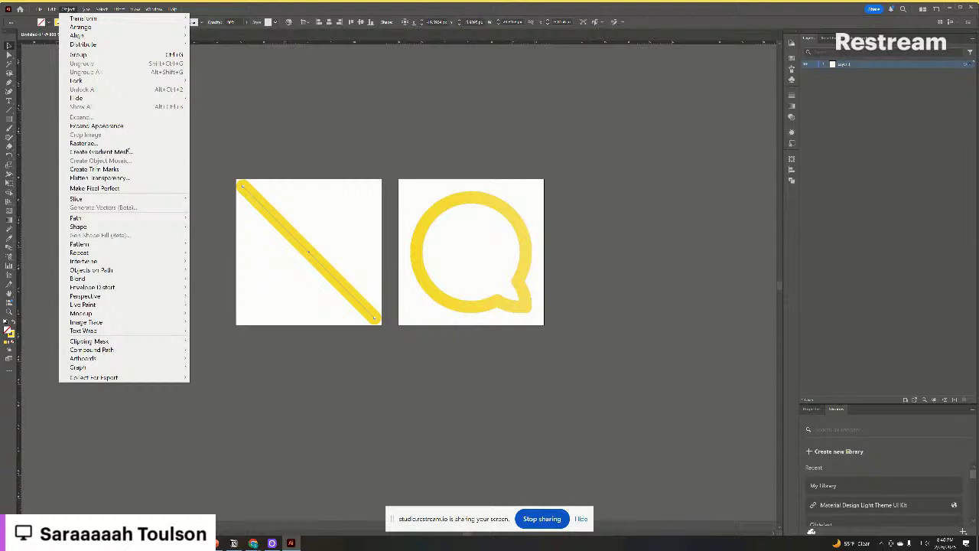
pyautogui.click(125, 127)
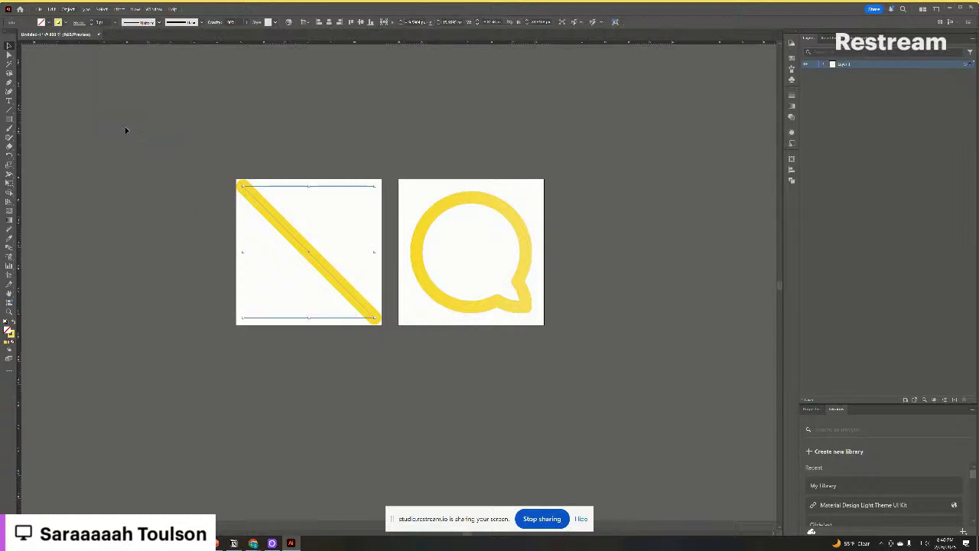
pyautogui.click(68, 9)
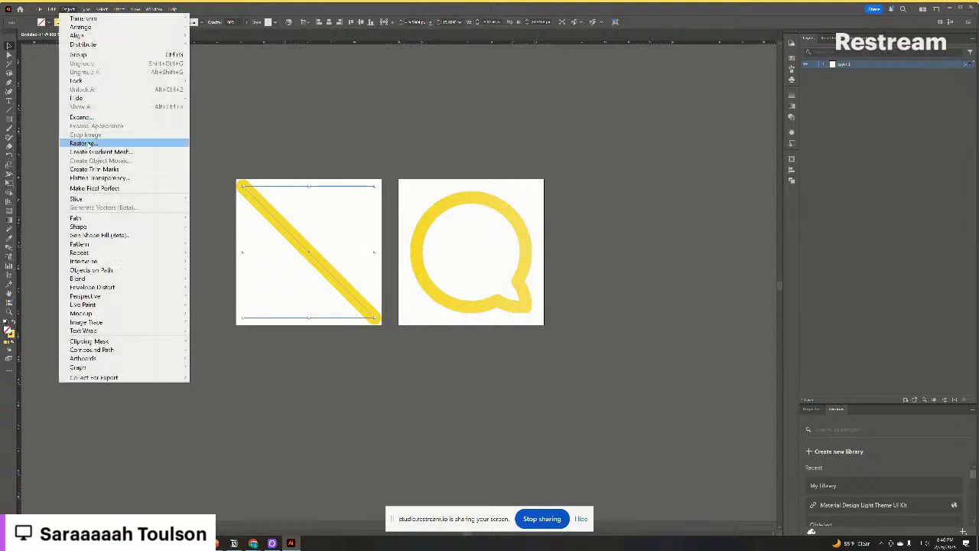
pyautogui.click(81, 117)
pyautogui.click(472, 315)
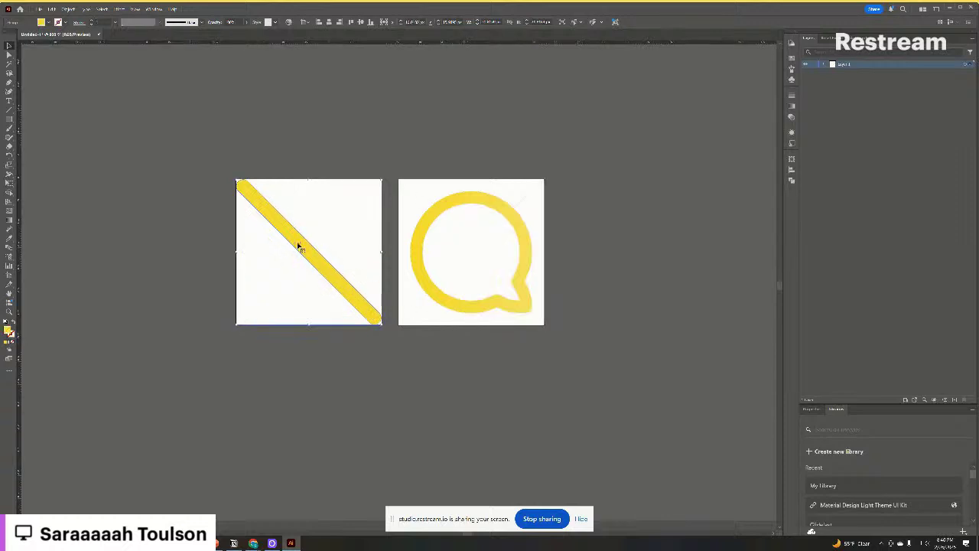
# Reflect a copy of the yellow bar across the vertical axis to form an X, and open the Pathfinder options
pyautogui.rightClick(299, 246)
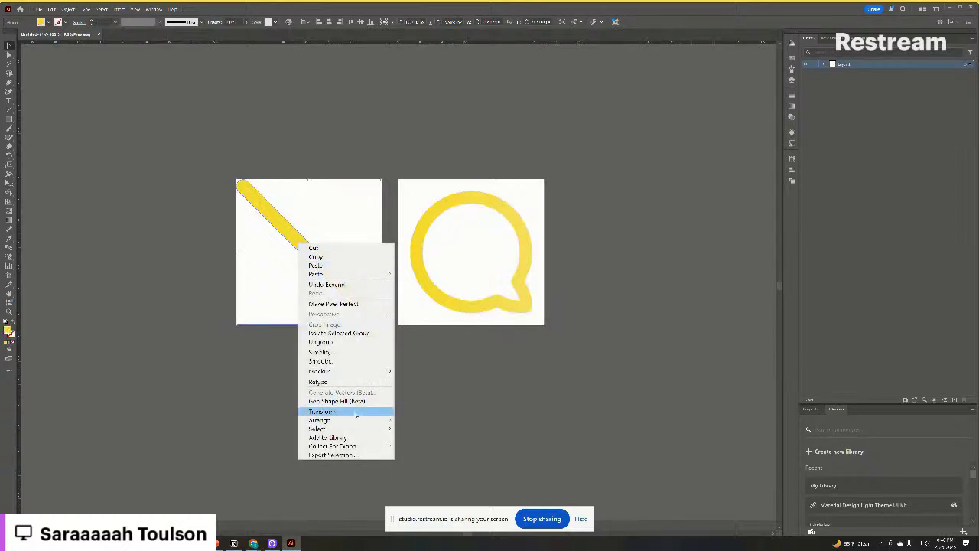
pyautogui.moveTo(356, 414)
pyautogui.click(437, 439)
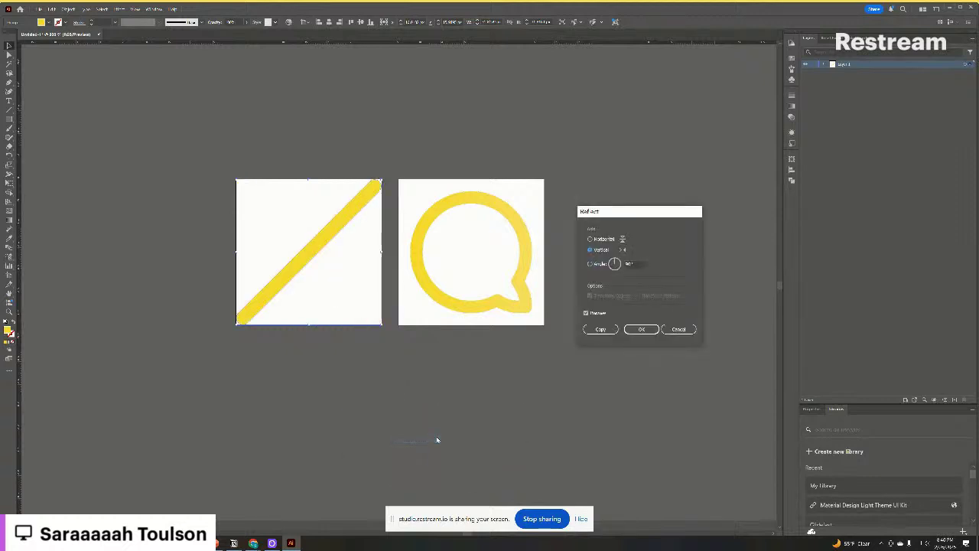
pyautogui.click(602, 329)
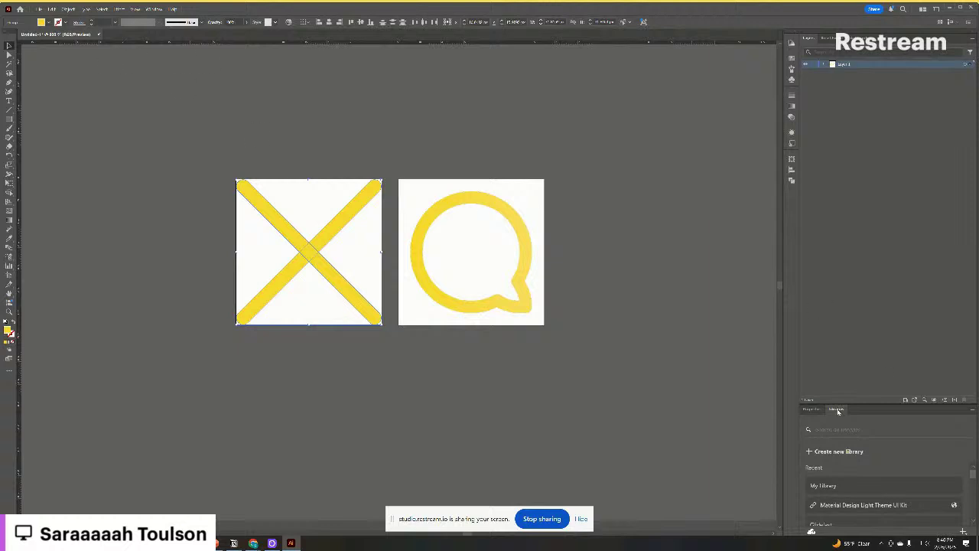
pyautogui.click(792, 179)
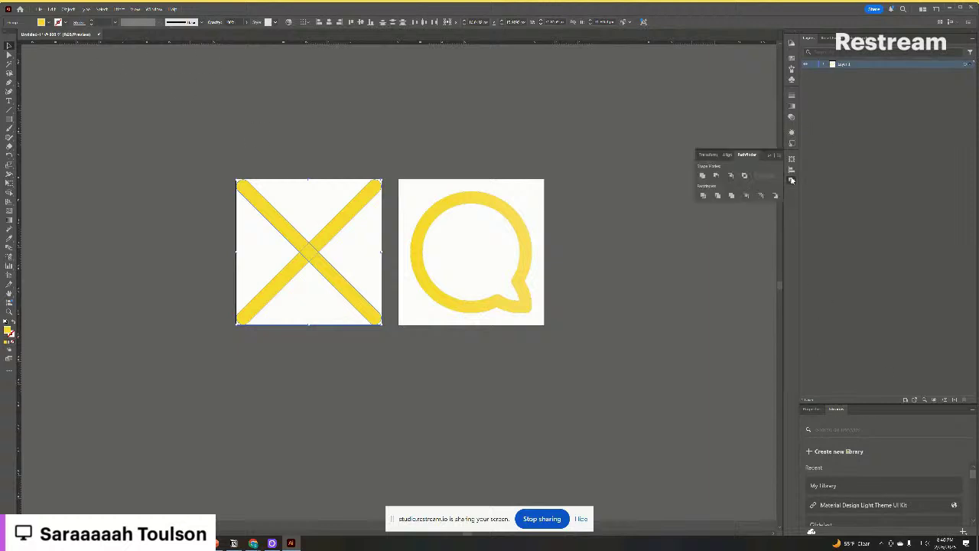
pyautogui.click(136, 220)
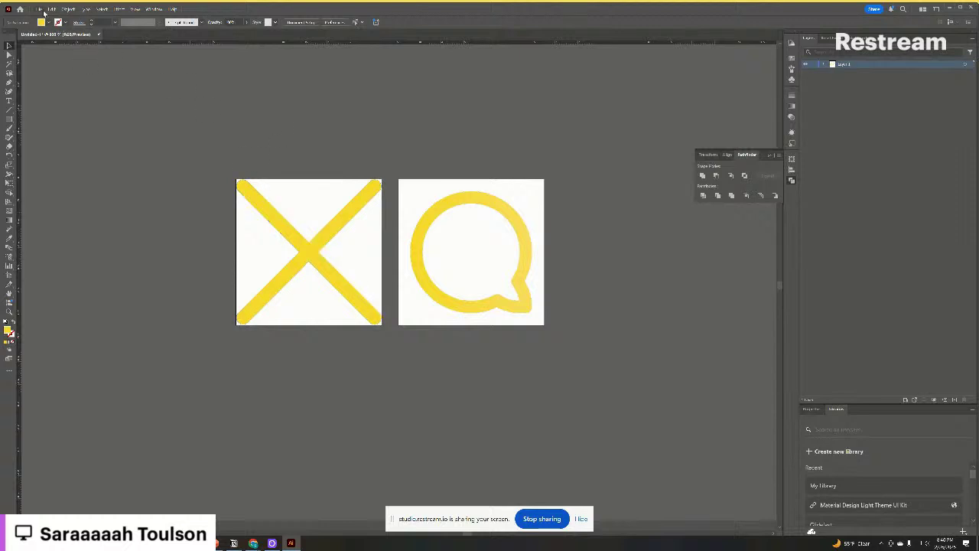
# Export only the X artboard for screens as a 1x PNG, leaving out the speech-bubble artboard
pyautogui.click(42, 10)
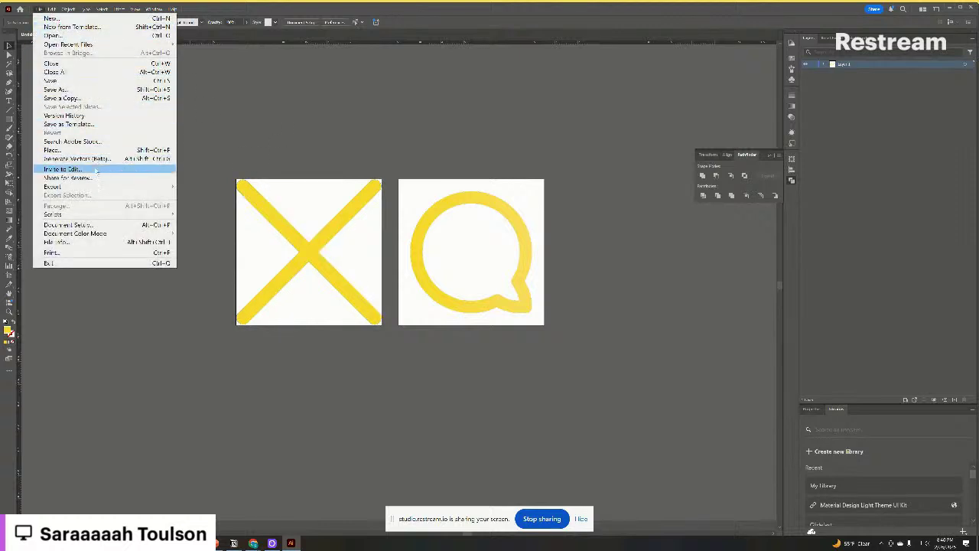
pyautogui.moveTo(53, 186)
pyautogui.click(210, 186)
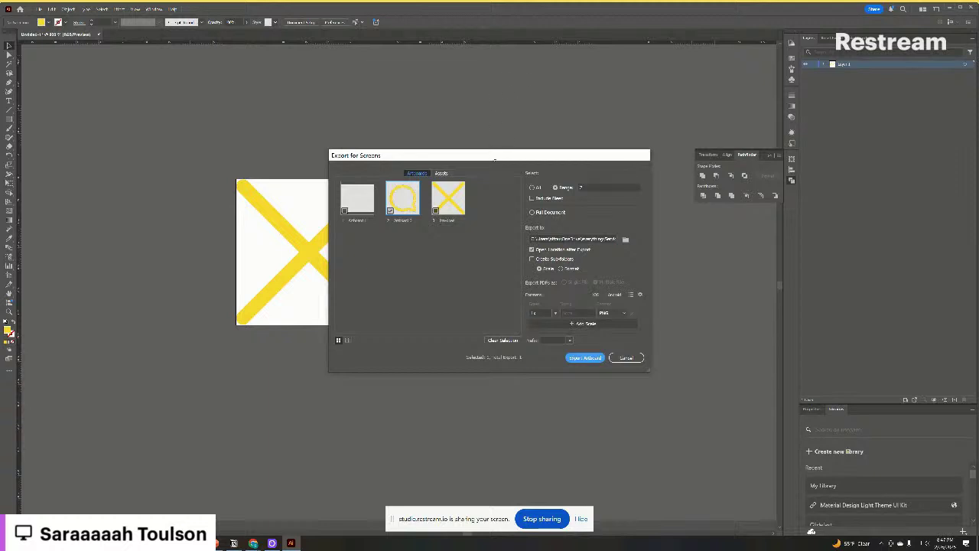
pyautogui.click(436, 211)
pyautogui.click(391, 211)
pyautogui.click(578, 239)
pyautogui.click(590, 358)
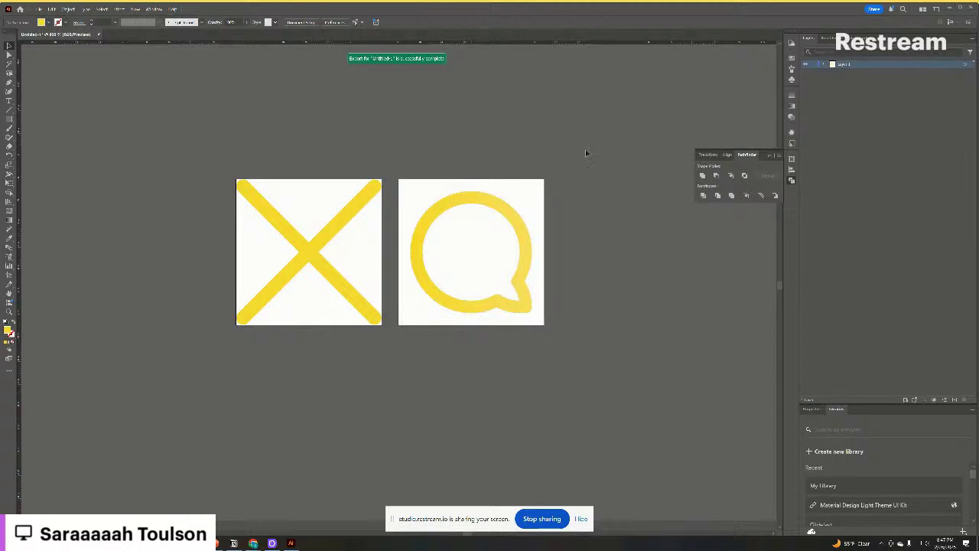
# Switch back to ServiceNow in the browser, search the navigator for "Images", and open the System UI images list
pyautogui.click(948, 8)
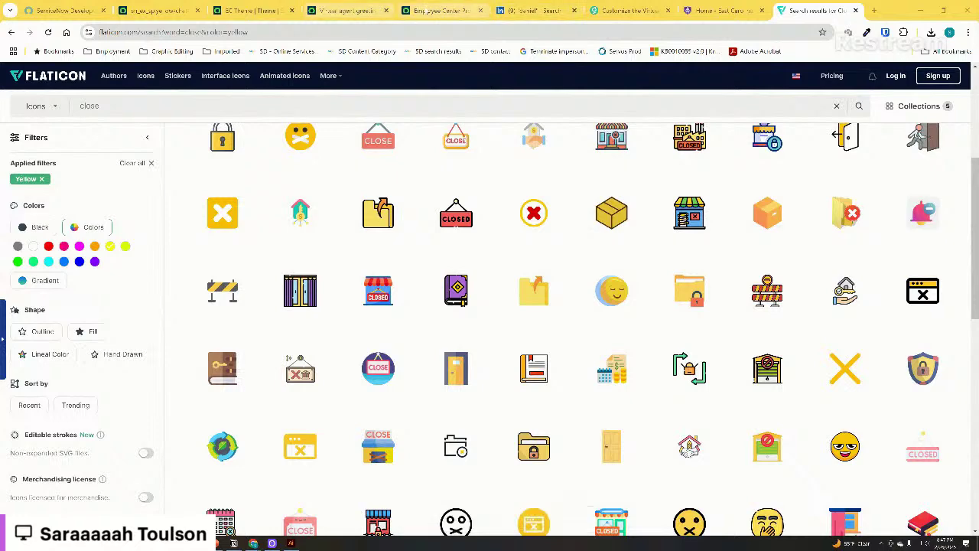
pyautogui.click(444, 10)
pyautogui.click(348, 10)
pyautogui.click(251, 10)
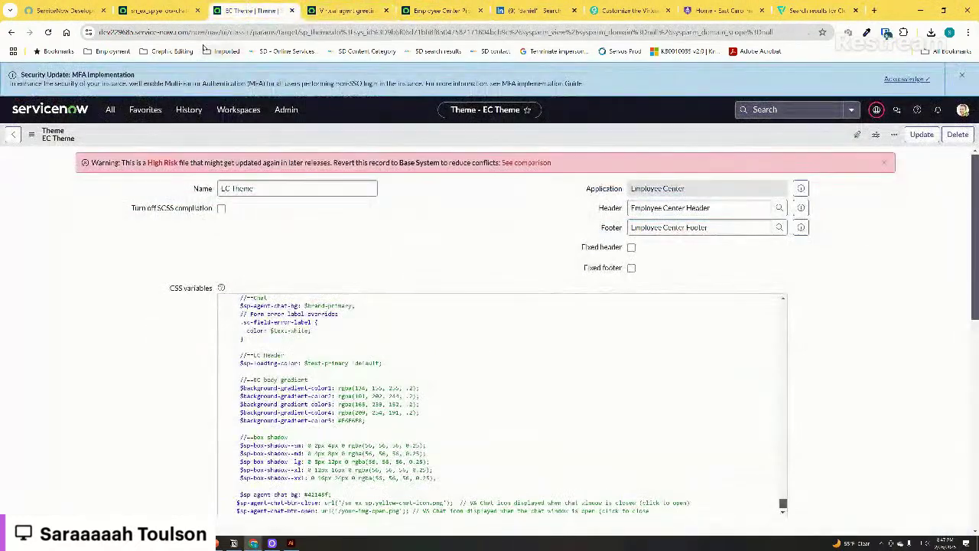
pyautogui.click(156, 10)
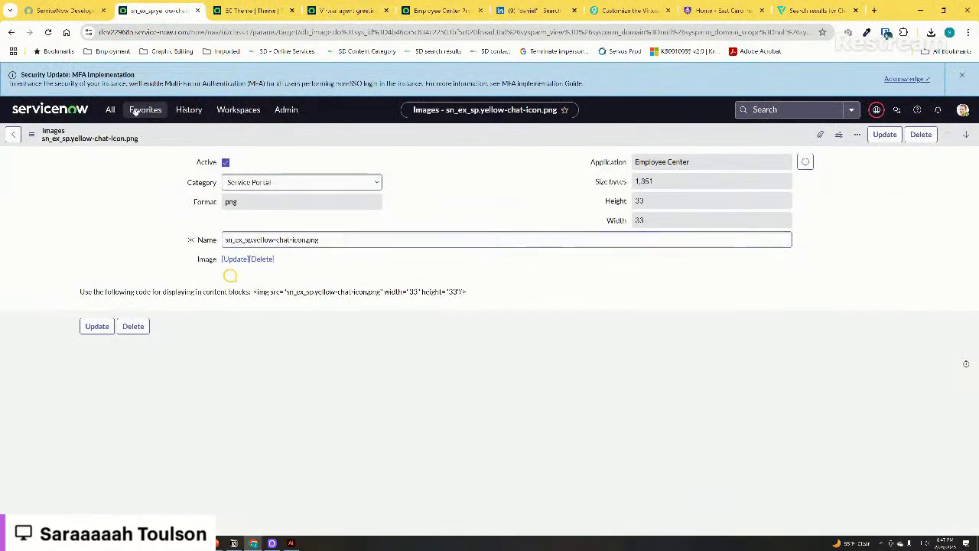
pyautogui.click(110, 110)
pyautogui.write('conversa')
pyautogui.doubleClick(115, 137)
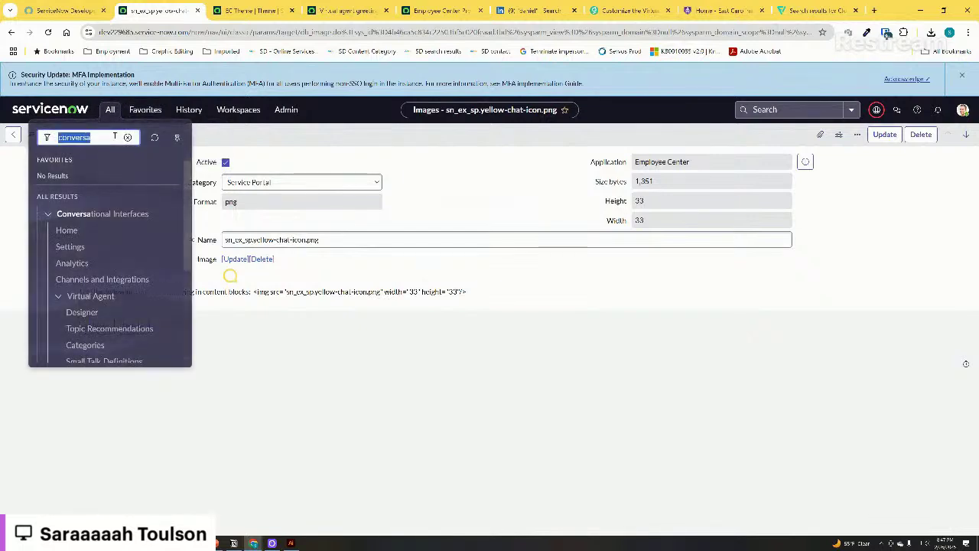
pyautogui.write('Images')
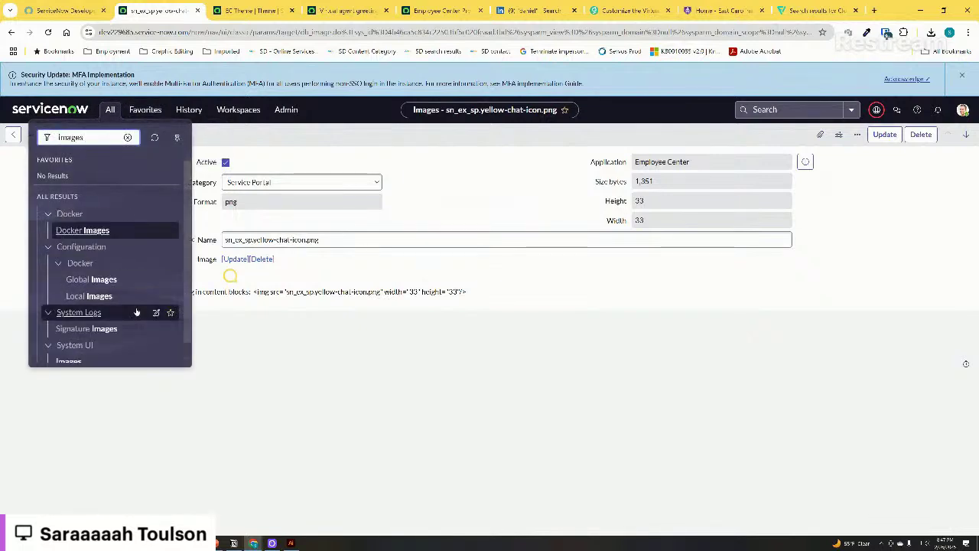
pyautogui.scroll(-1, 46, 337)
pyautogui.click(62, 350)
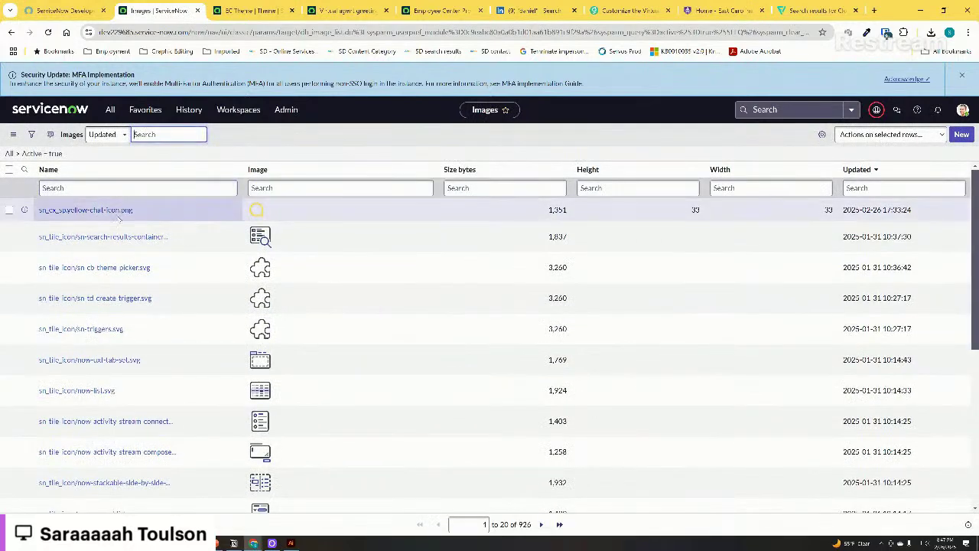
# Create a new image record in the Service Portal category named yellow-chat-icon-open.png
pyautogui.click(962, 134)
pyautogui.click(244, 184)
pyautogui.click(247, 261)
pyautogui.click(262, 240)
pyautogui.write('yellow-chat-icon')
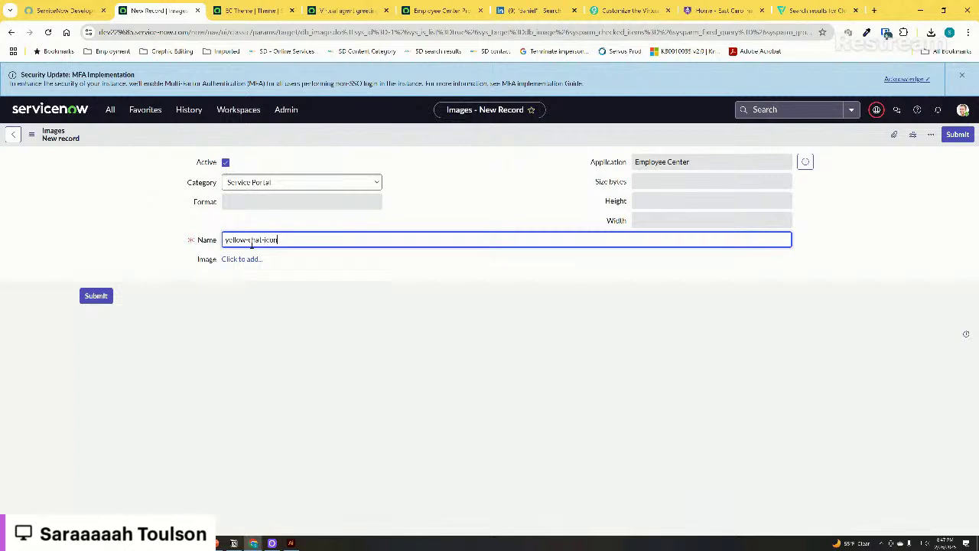
pyautogui.write('-open.png')
# Upload the file btn-open.png as the new record's image
pyautogui.click(251, 258)
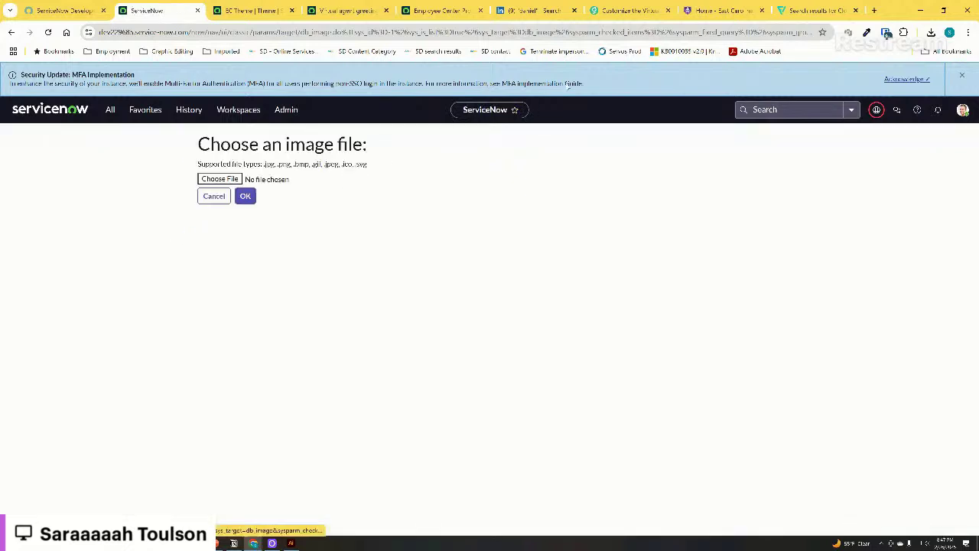
pyautogui.click(234, 178)
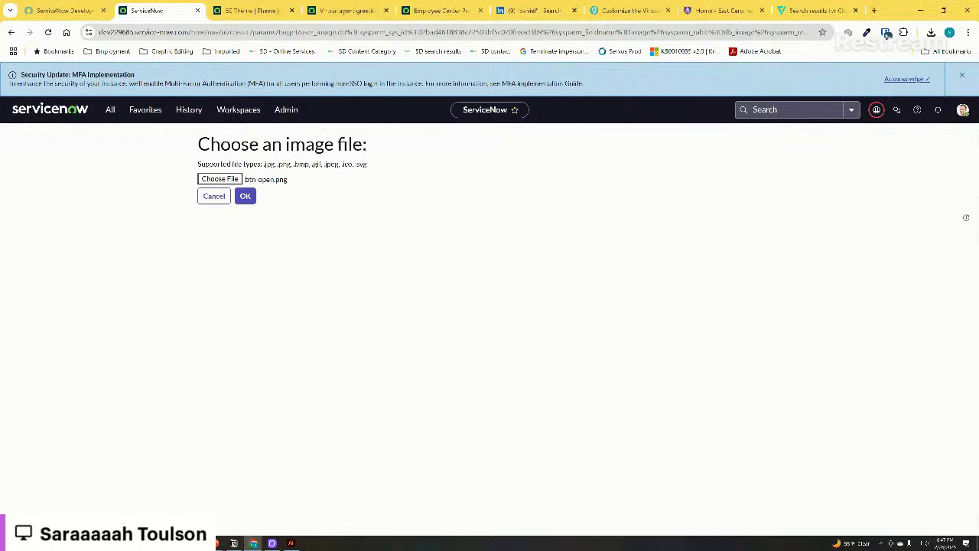
pyautogui.click(245, 195)
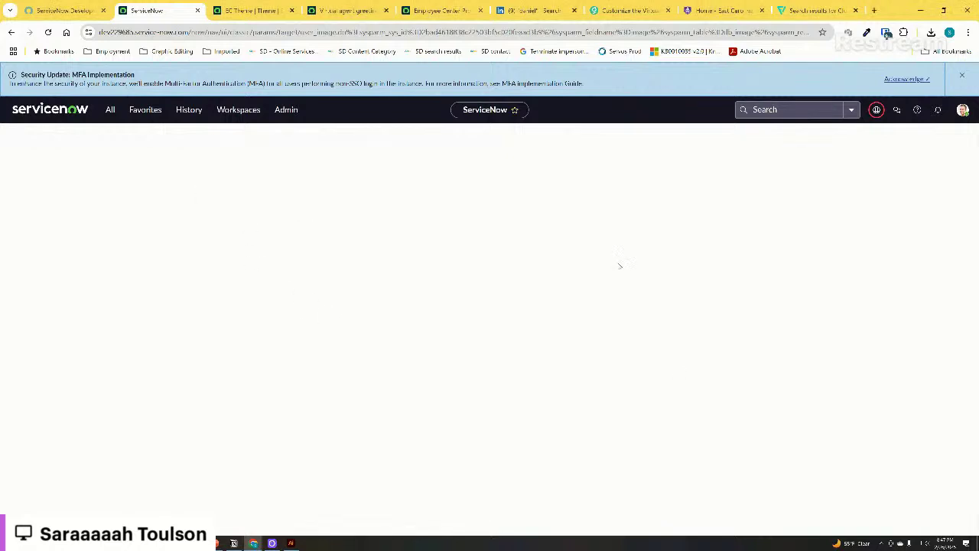
# Copy the X icon record's full image name and update the record
pyautogui.tripleClick(363, 240)
pyautogui.hotkey('ctrl', 'c')
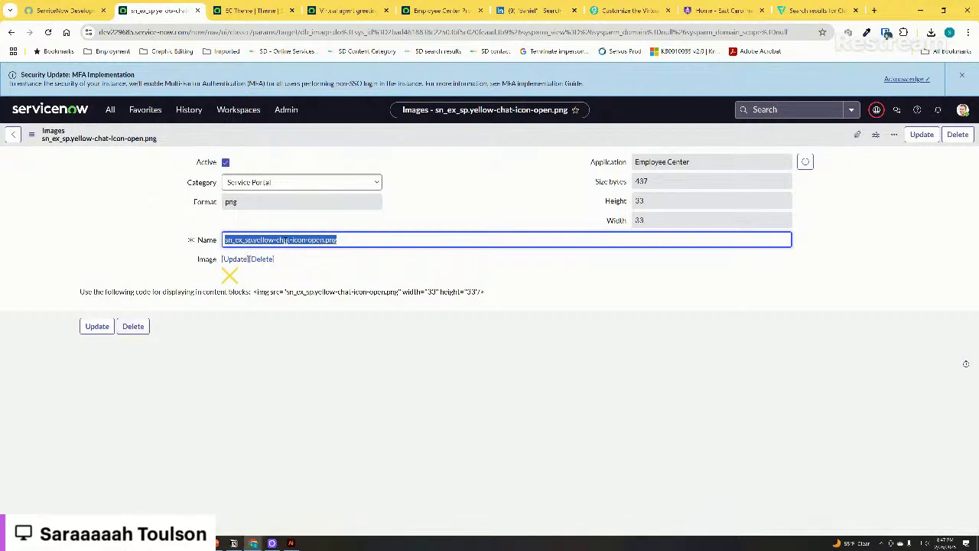
pyautogui.click(97, 326)
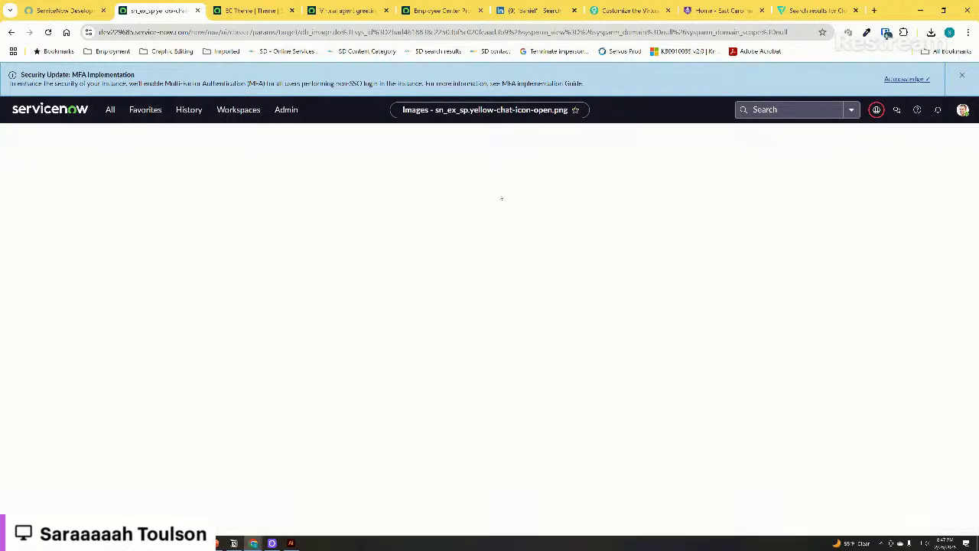
# Reopen the EC Theme record and paste the copied image name a few lines below the last CSS variable
pyautogui.click(201, 114)
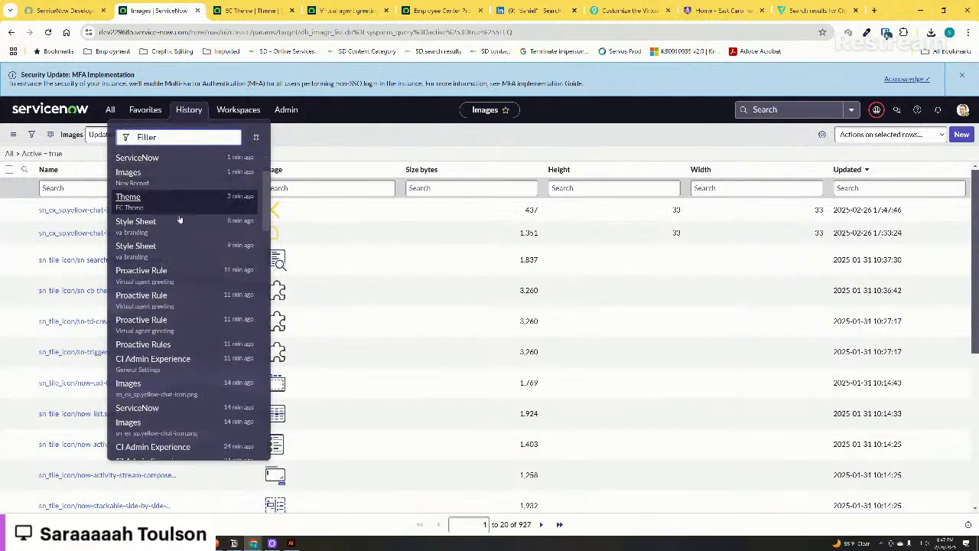
pyautogui.click(181, 196)
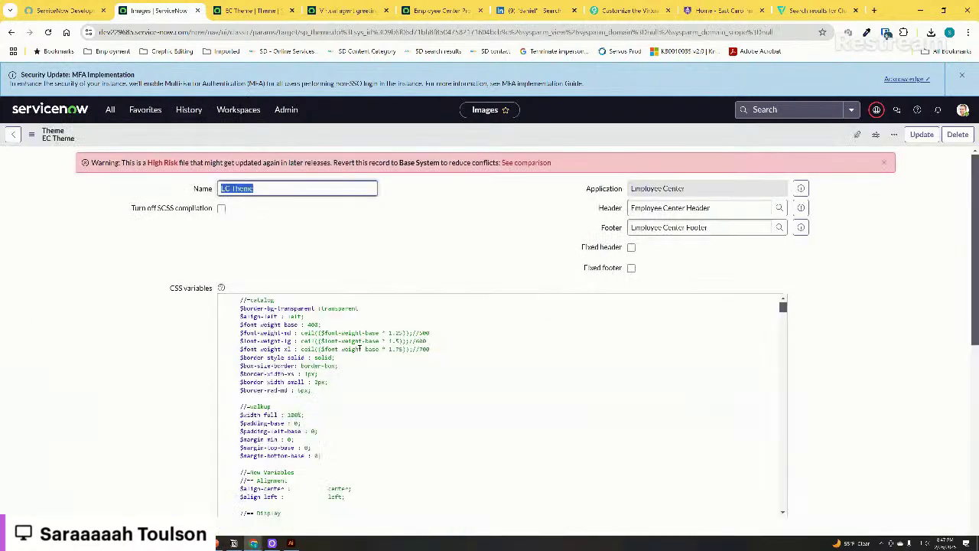
pyautogui.scroll(-5, 395, 372)
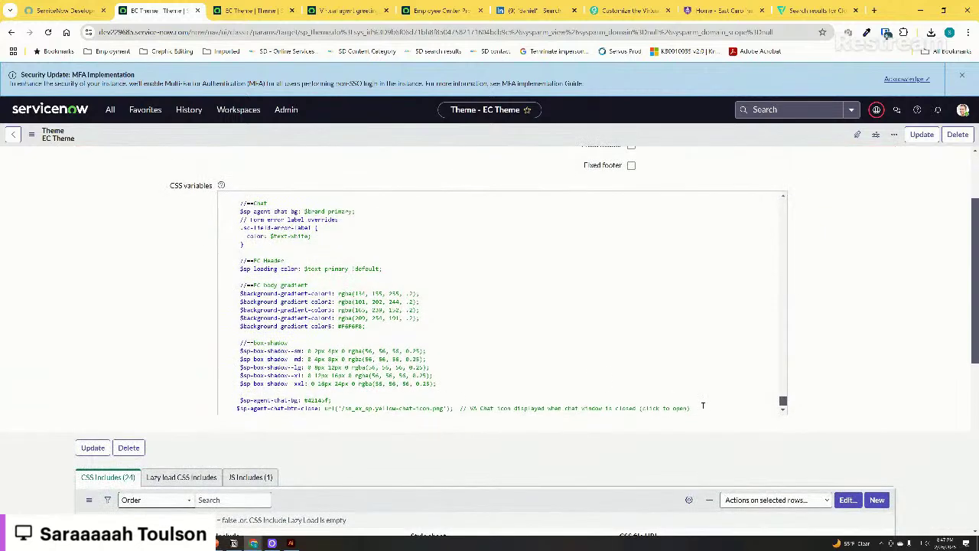
pyautogui.press('Return')
pyautogui.press('Return')
pyautogui.press('Return')
pyautogui.press('Return')
pyautogui.hotkey('ctrl', 'v')
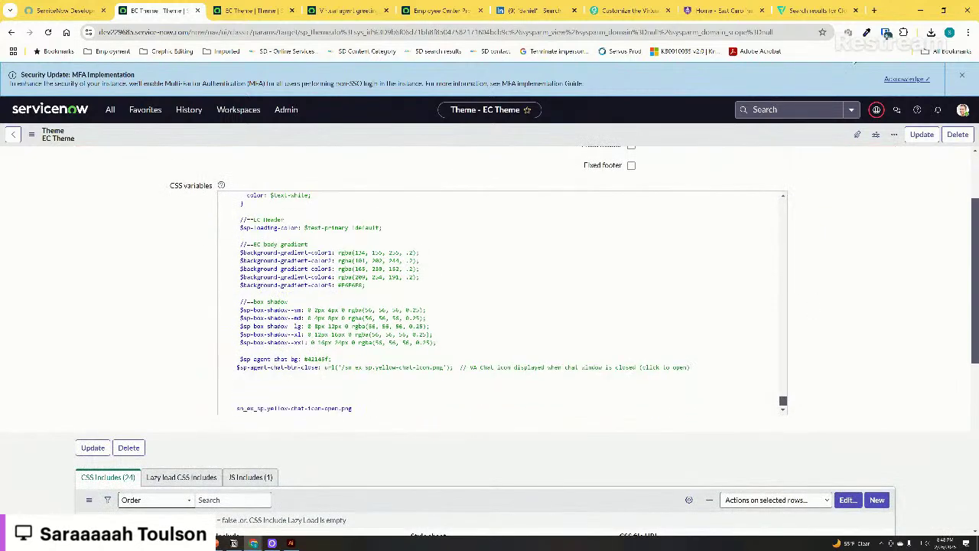
# Copy the $sp-agent-chat-btn-open line from the SN Guru article and add it below $sp-agent-chat-btn-close in the other open EC Theme record
pyautogui.click(629, 10)
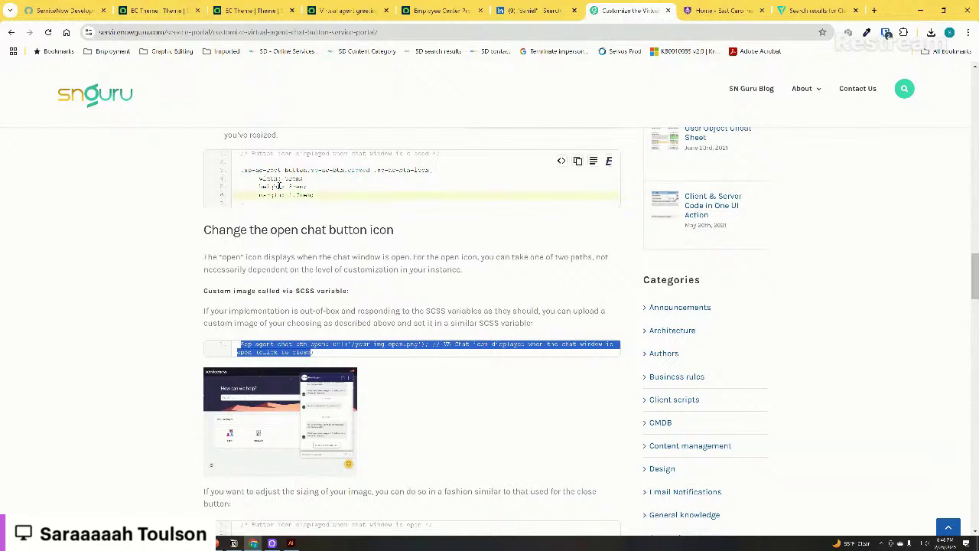
pyautogui.click(343, 354)
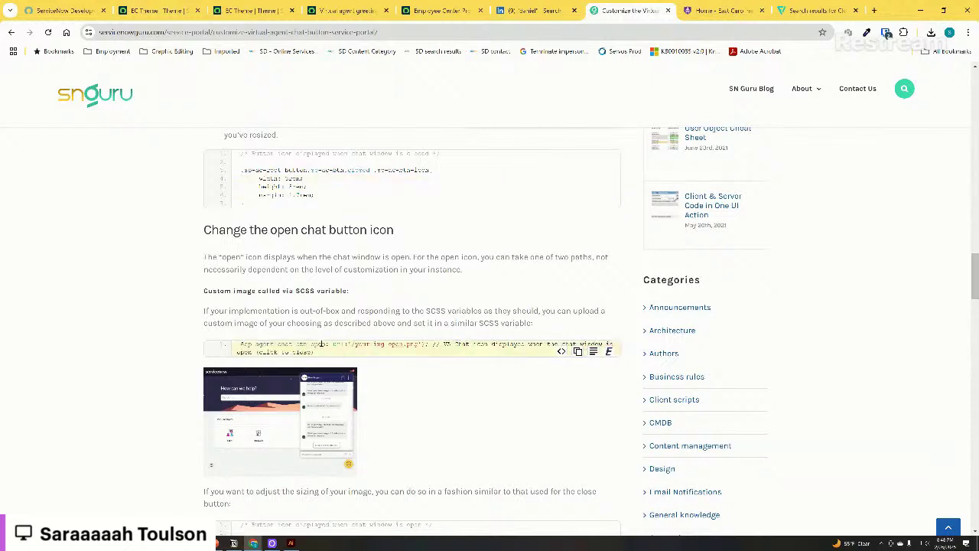
pyautogui.tripleClick(324, 354)
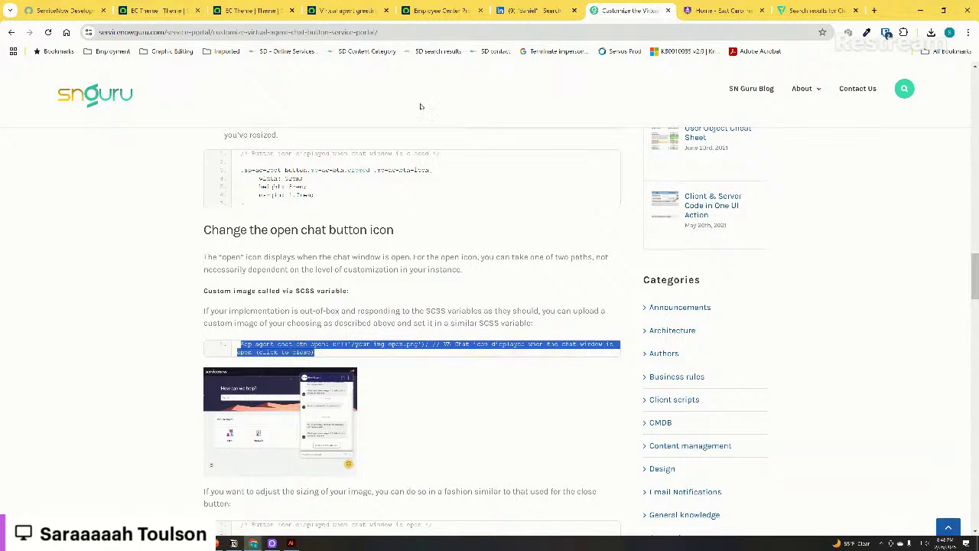
pyautogui.click(266, 11)
pyautogui.scroll(-5, 352, 386)
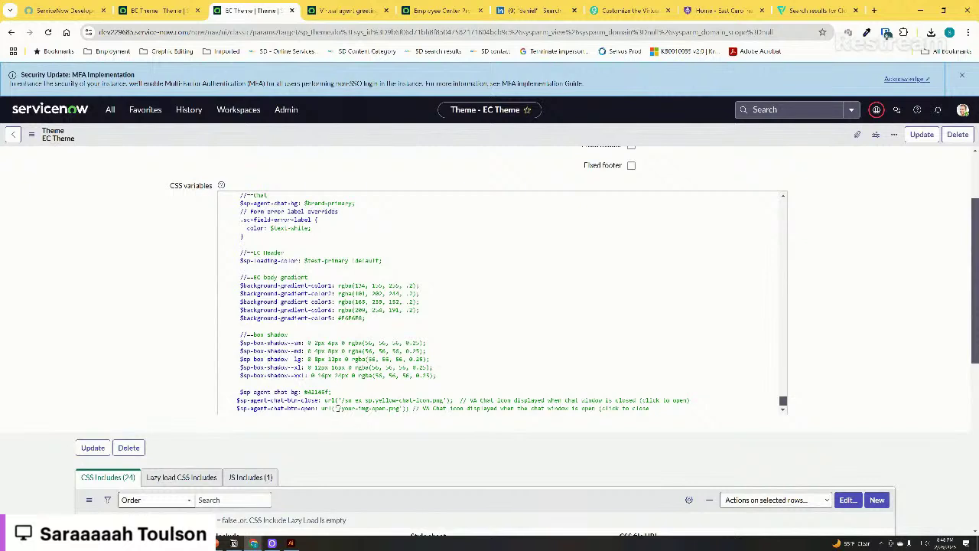
# Cut the image name sn_ex_sp.yellow-chat-icon-open.png from the duplicate EC Theme record, and close that record without saving
pyautogui.click(165, 6)
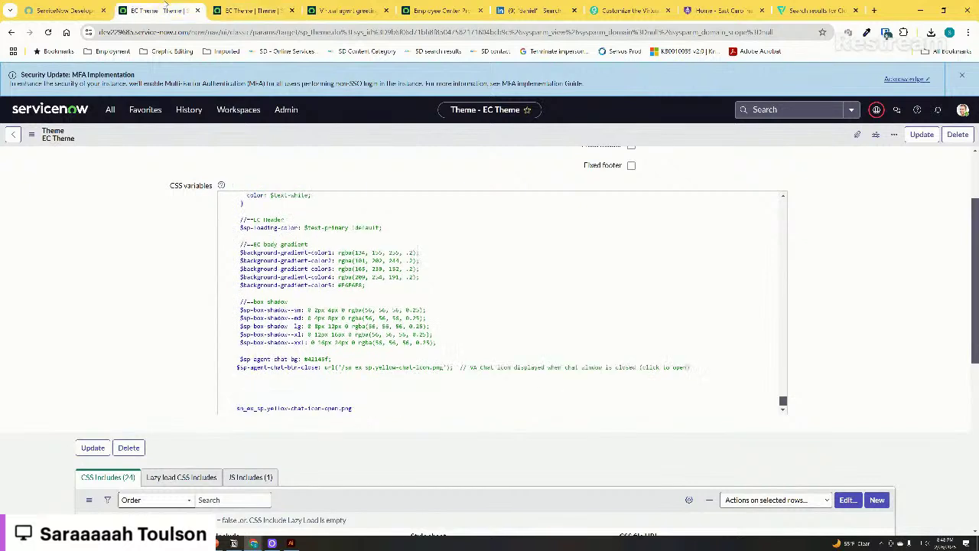
pyautogui.moveTo(351, 410); pyautogui.dragTo(237, 409)
pyautogui.hotkey('ctrl', 'x')
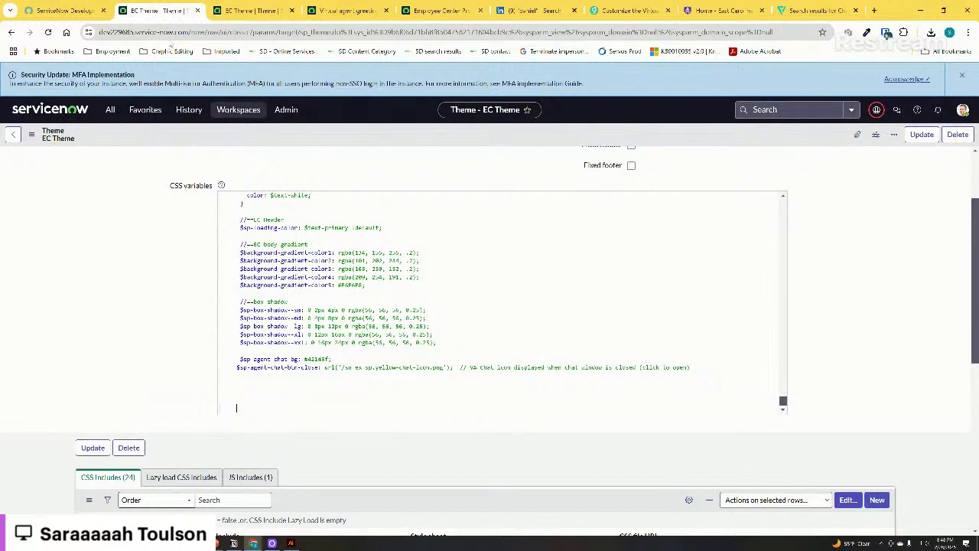
pyautogui.click(197, 11)
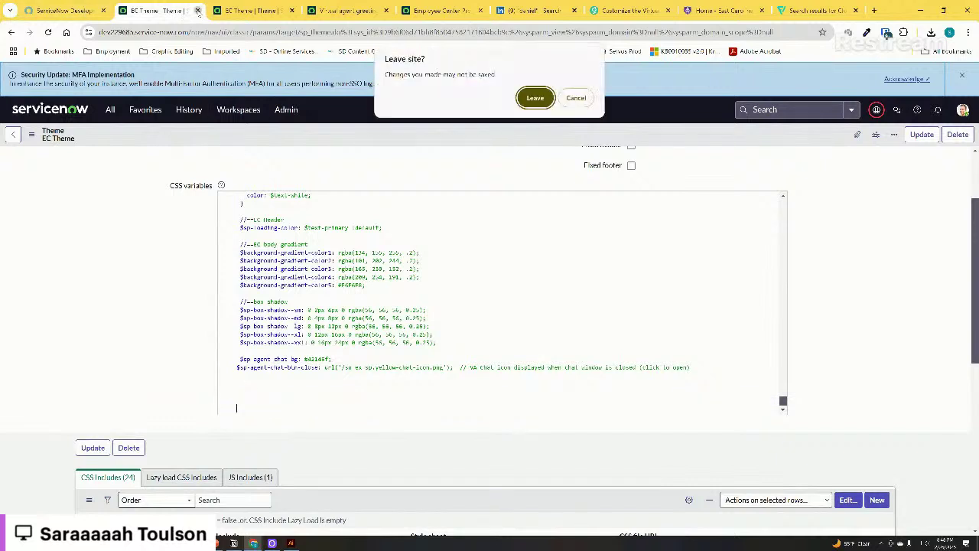
pyautogui.click(535, 97)
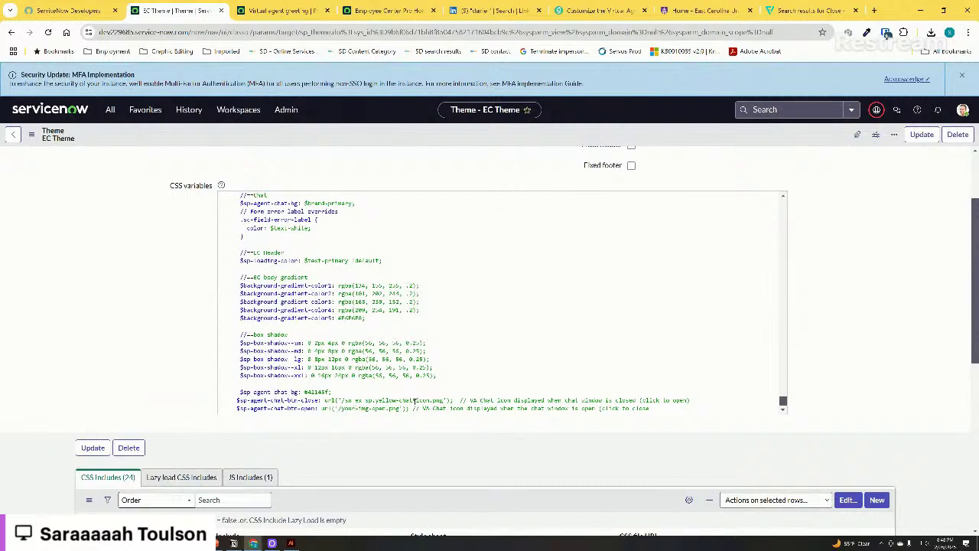
# Replace your-img-open.png in the $sp-agent-chat-btn-open URL with sn_ex_sp.yellow-chat-icon-open.png and save the EC Theme
pyautogui.moveTo(399, 409); pyautogui.dragTo(343, 411)
pyautogui.hotkey('ctrl', 'v')
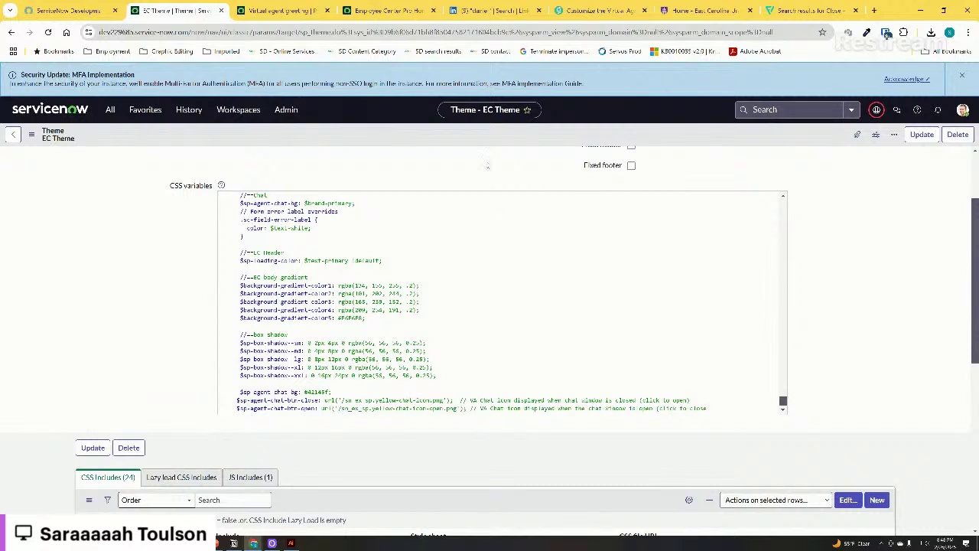
pyautogui.rightClick(527, 135)
pyautogui.click(540, 139)
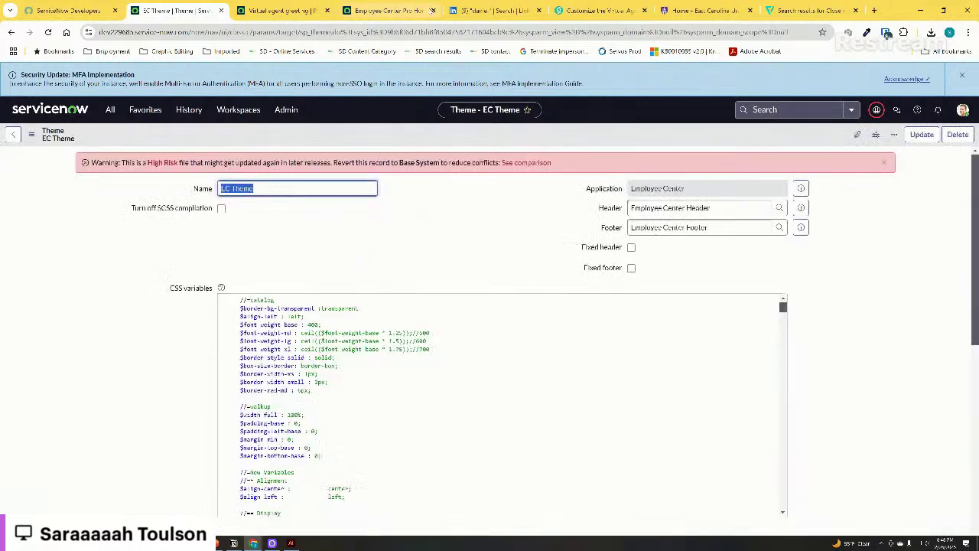
# Reload the Employee Center page, then open and close the Virtual Agent chat to check its button icons
pyautogui.click(406, 11)
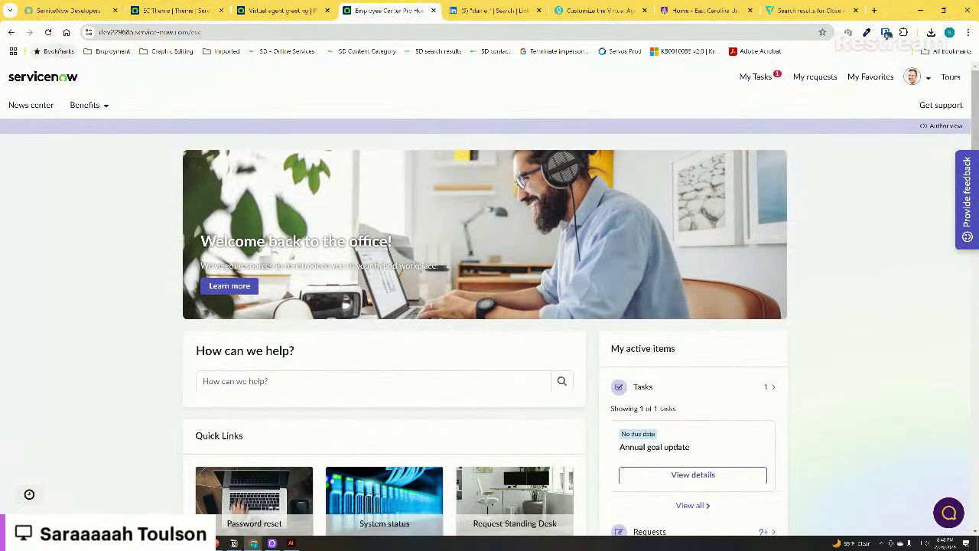
pyautogui.click(49, 34)
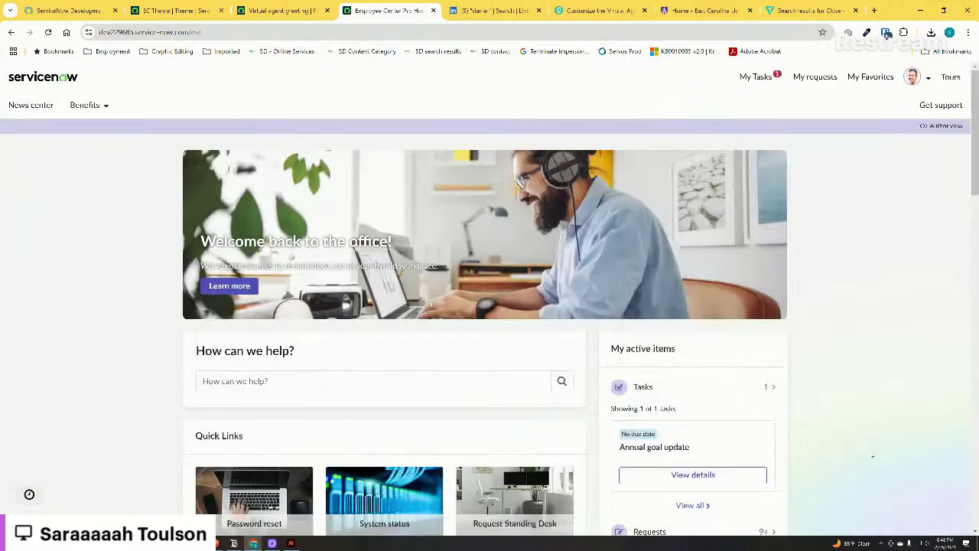
pyautogui.click(949, 513)
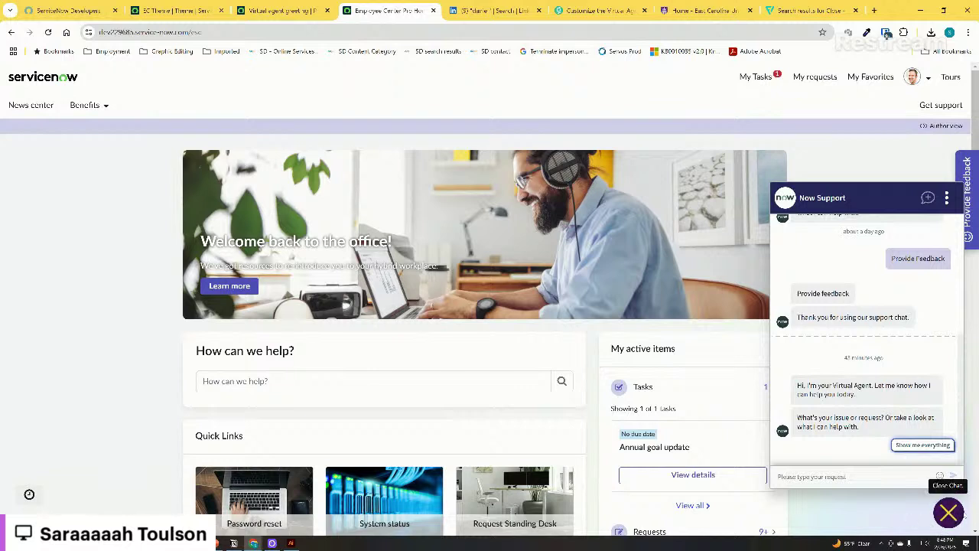
pyautogui.click(949, 513)
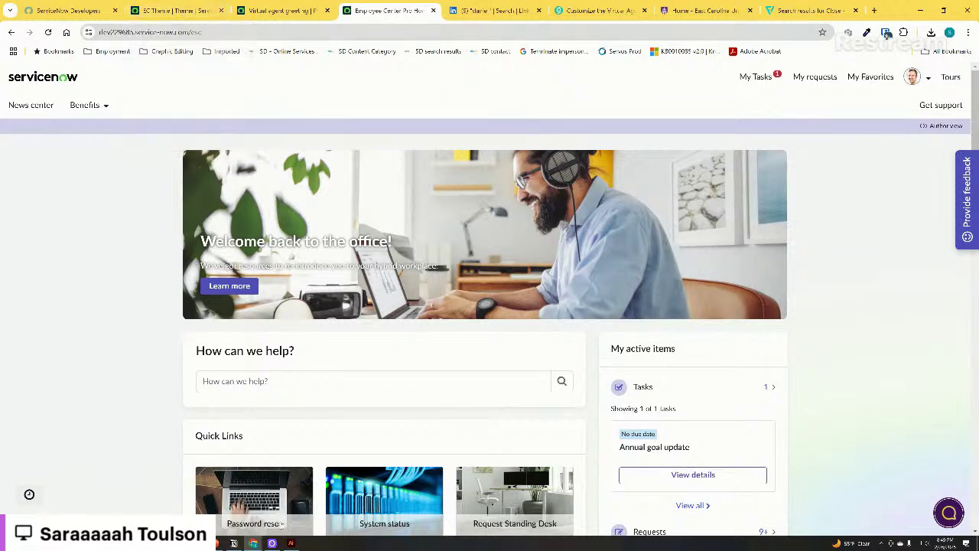
# Switch to Illustrator and open Export for Screens for the X icon's artboard
pyautogui.click(291, 543)
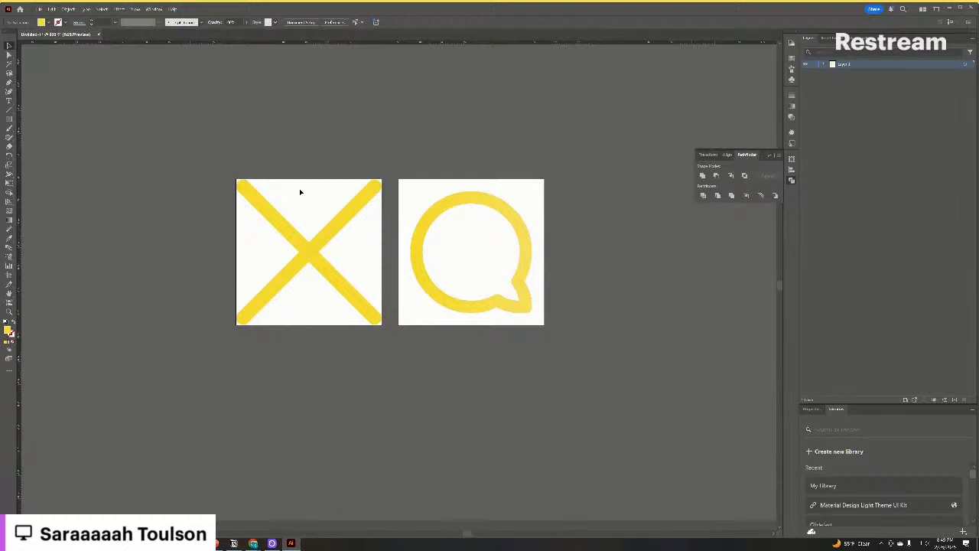
pyautogui.click(290, 247)
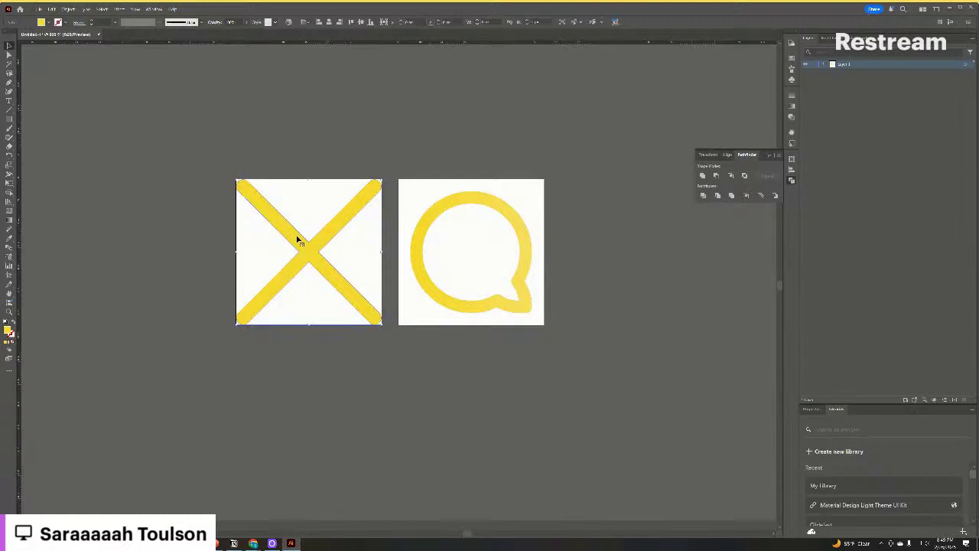
pyautogui.click(39, 10)
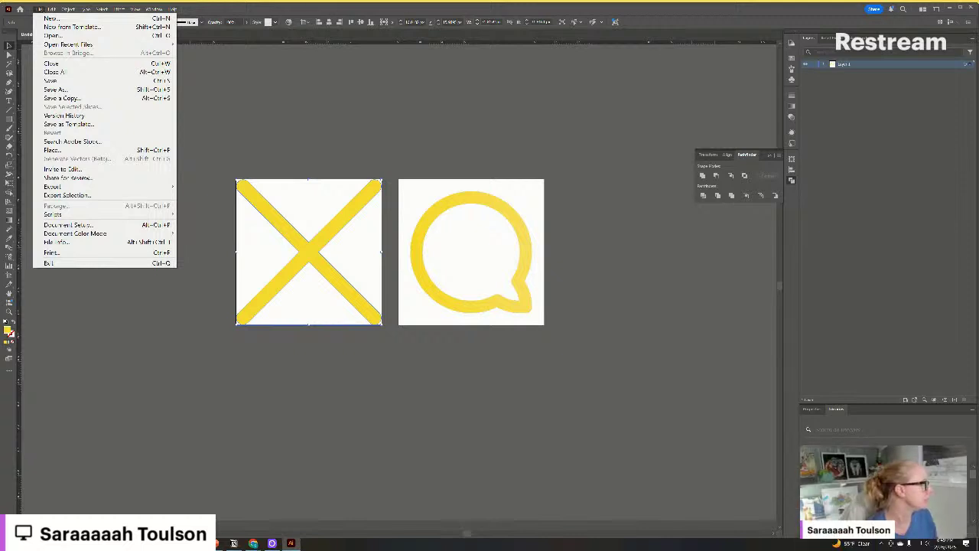
pyautogui.hotkey('alt', 'Tab')
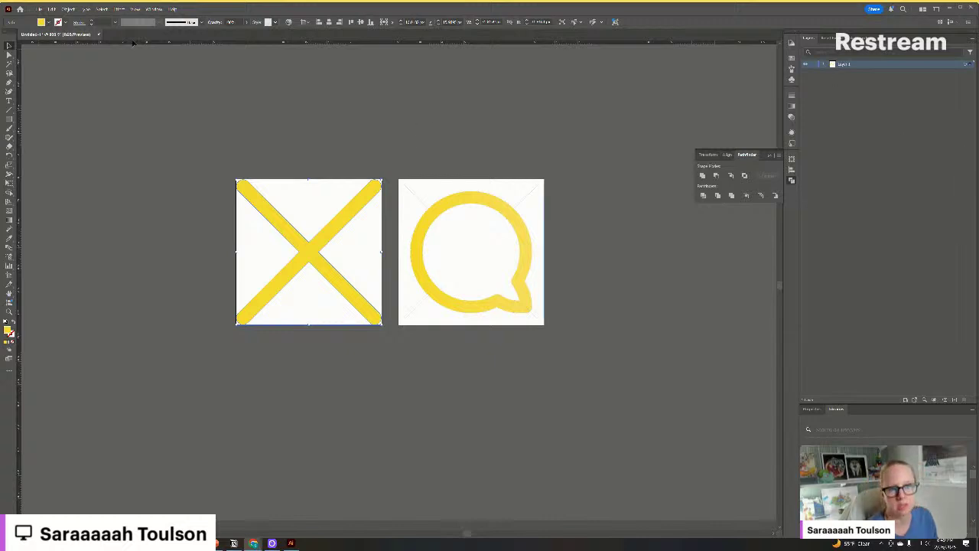
pyautogui.click(40, 9)
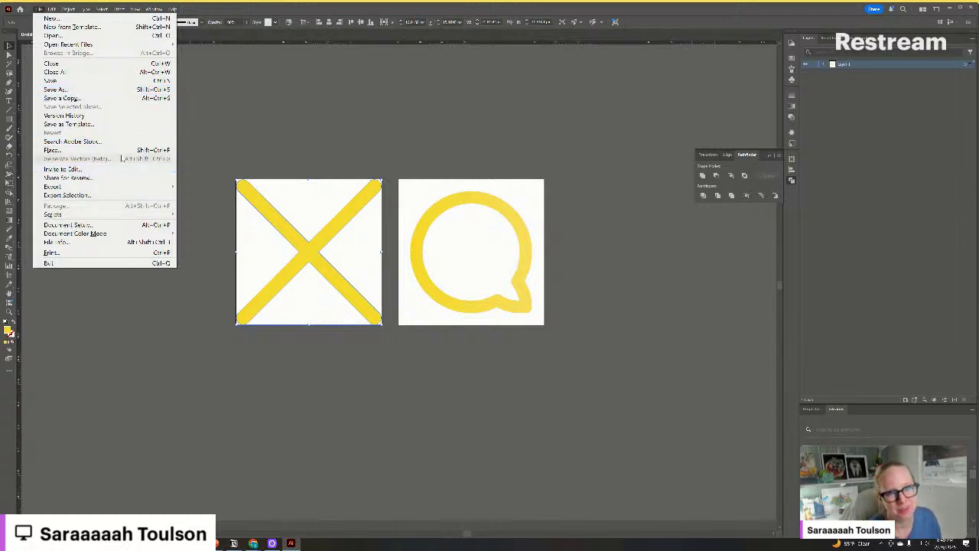
pyautogui.click(291, 125)
pyautogui.click(40, 8)
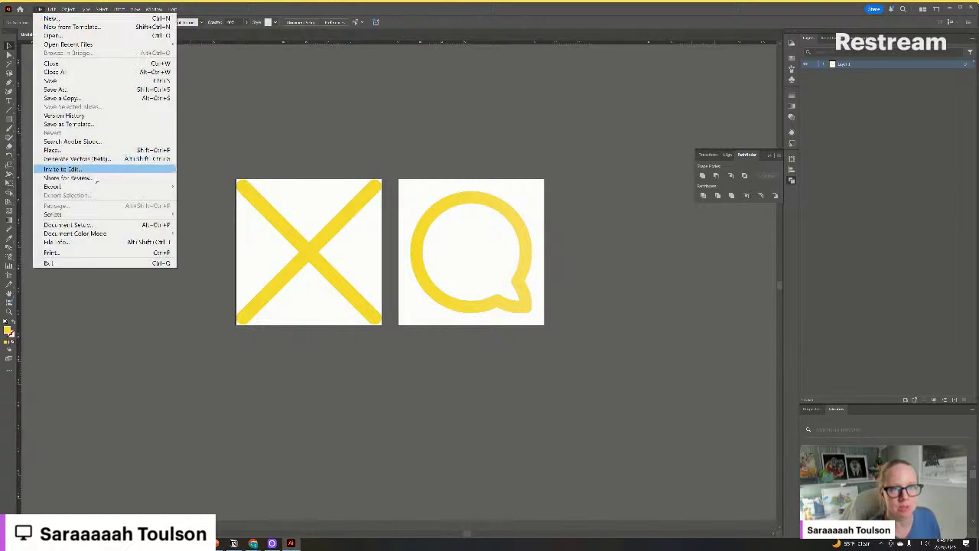
pyautogui.moveTo(99, 187)
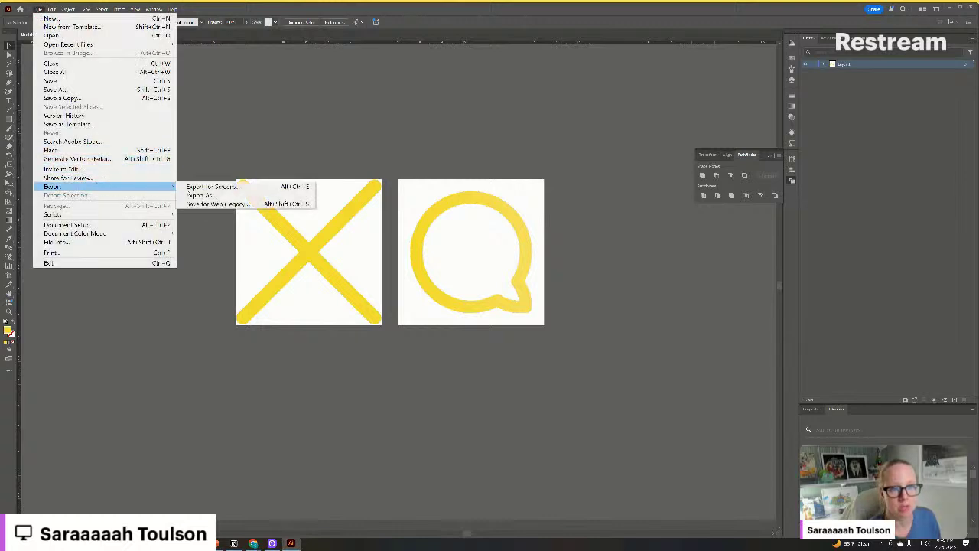
pyautogui.click(231, 188)
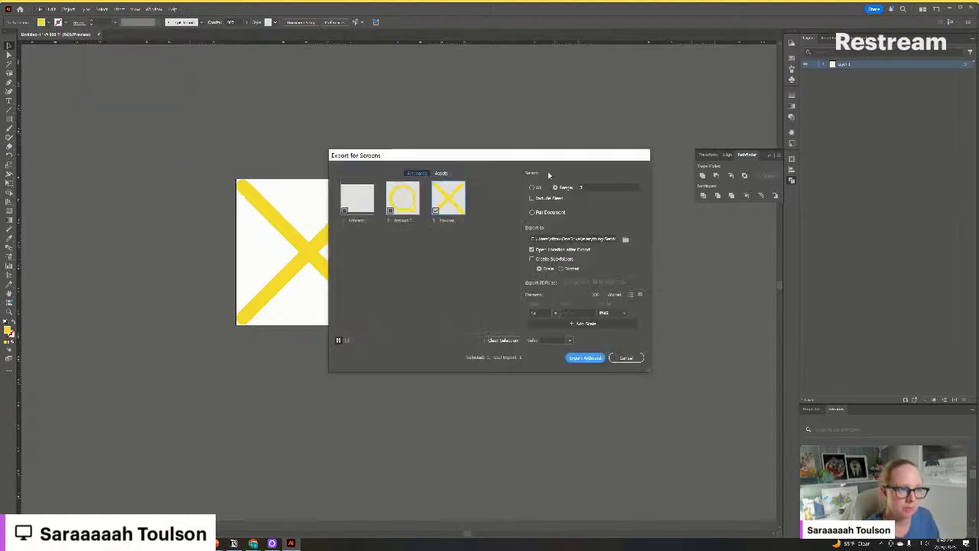
# Replace the 1x export scale with 2x and export the X artboard as a PNG
pyautogui.click(584, 323)
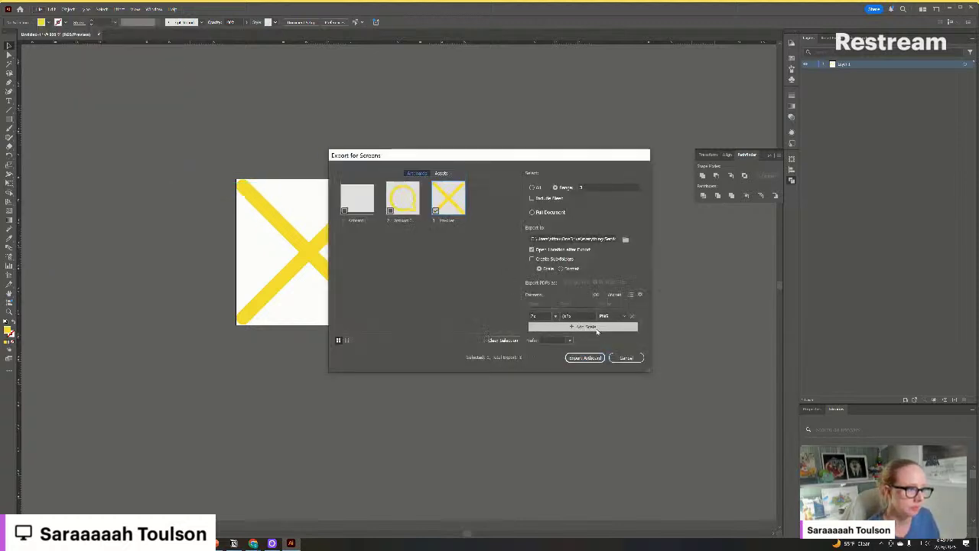
pyautogui.click(632, 315)
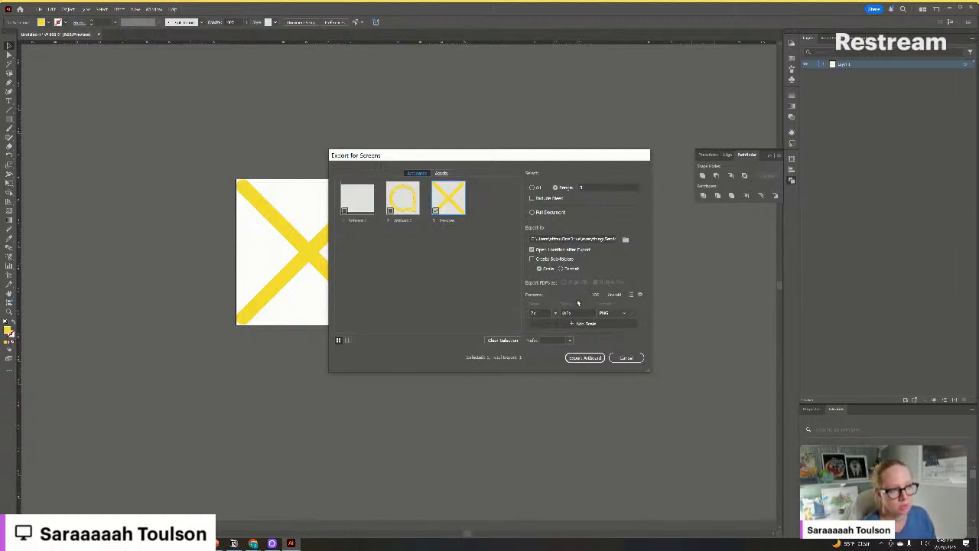
pyautogui.click(586, 358)
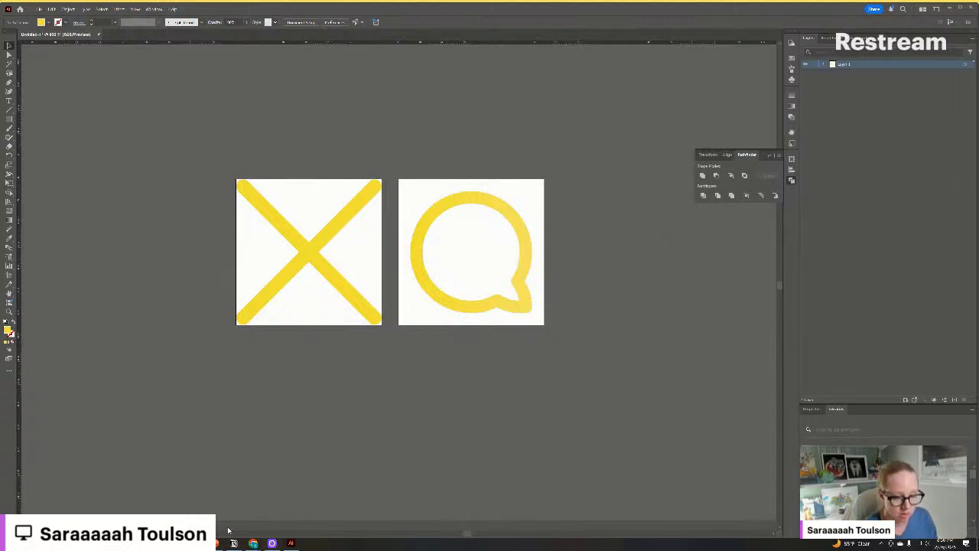
# Switch back to ServiceNow in the browser, return to the Images list, and open the sn_ex_sp.yellow-chat-icon-open.png record
pyautogui.moveTo(252, 541)
pyautogui.click(250, 494)
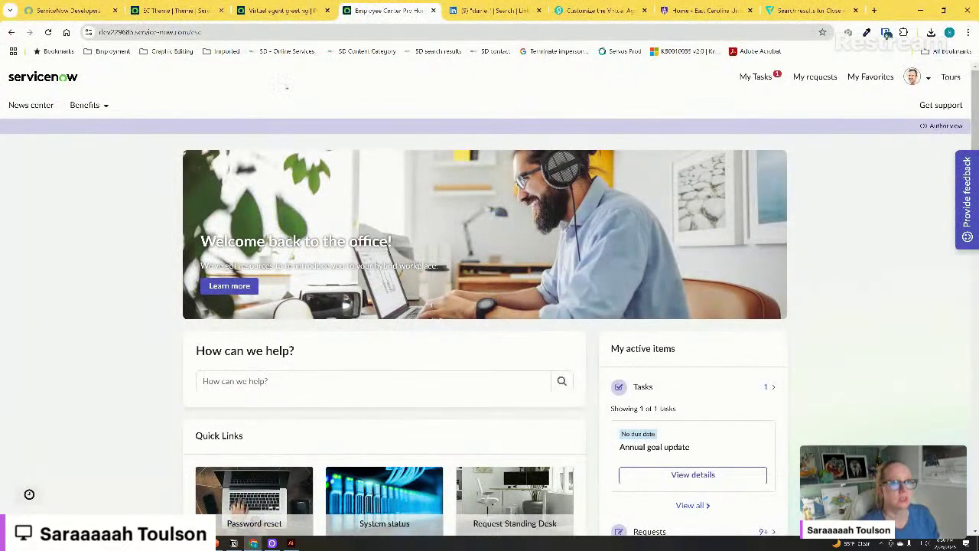
pyautogui.click(186, 9)
pyautogui.click(189, 109)
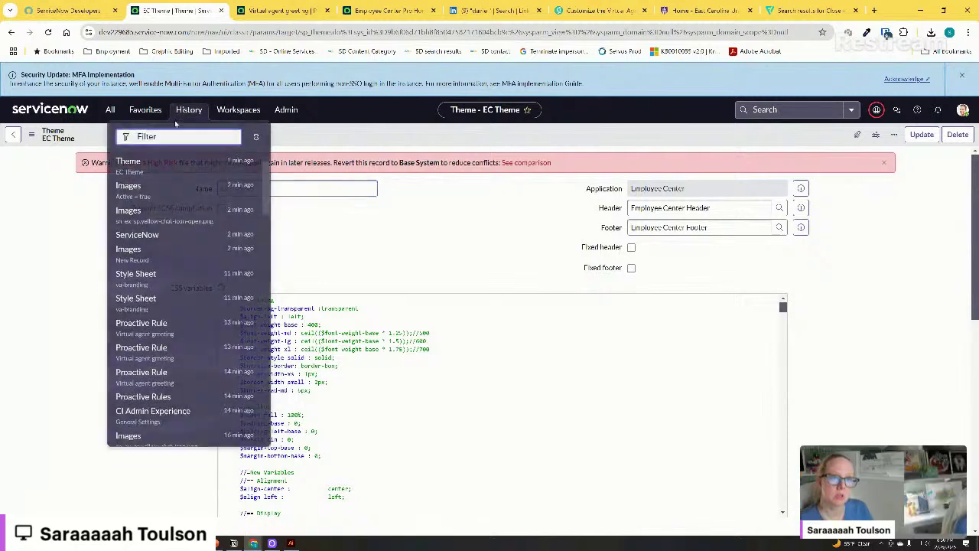
pyautogui.click(134, 188)
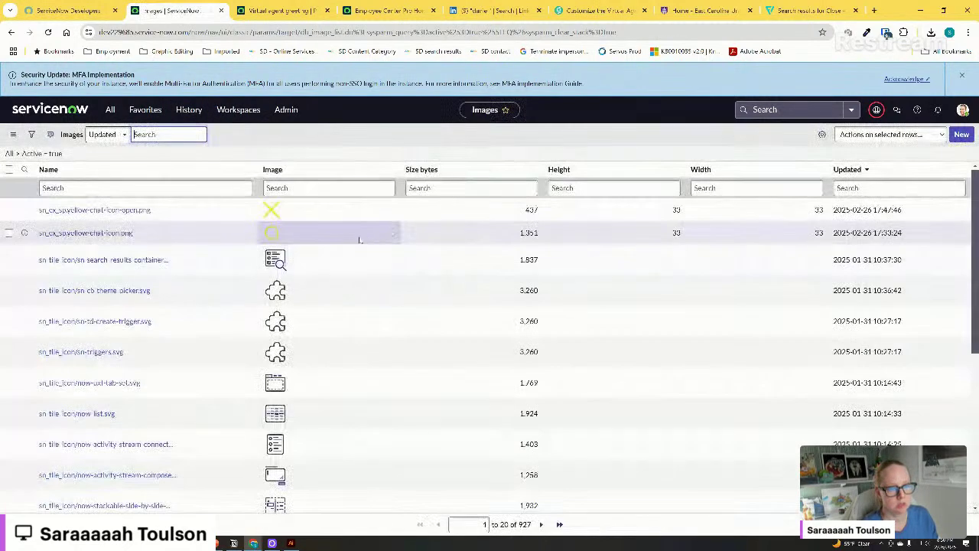
pyautogui.click(94, 210)
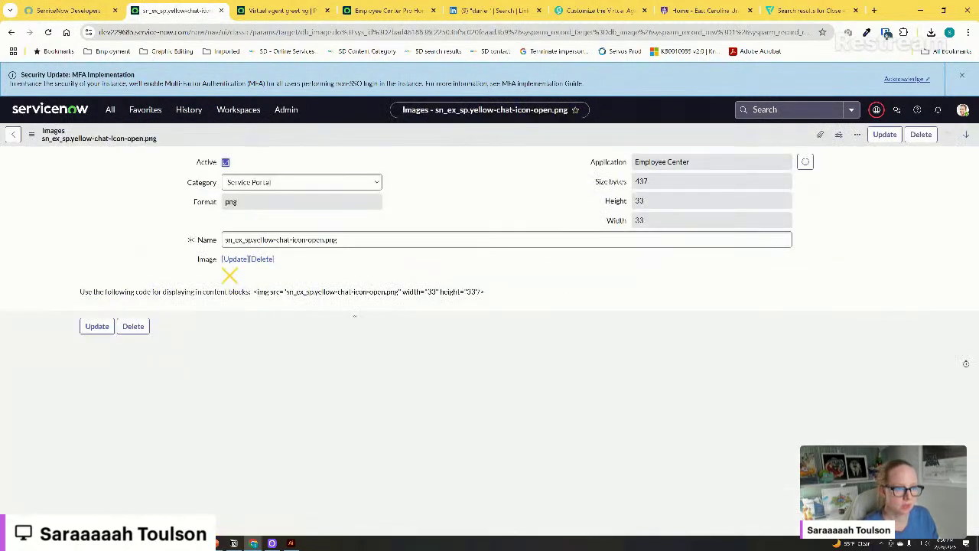
pyautogui.hotkey('alt', 'Left')
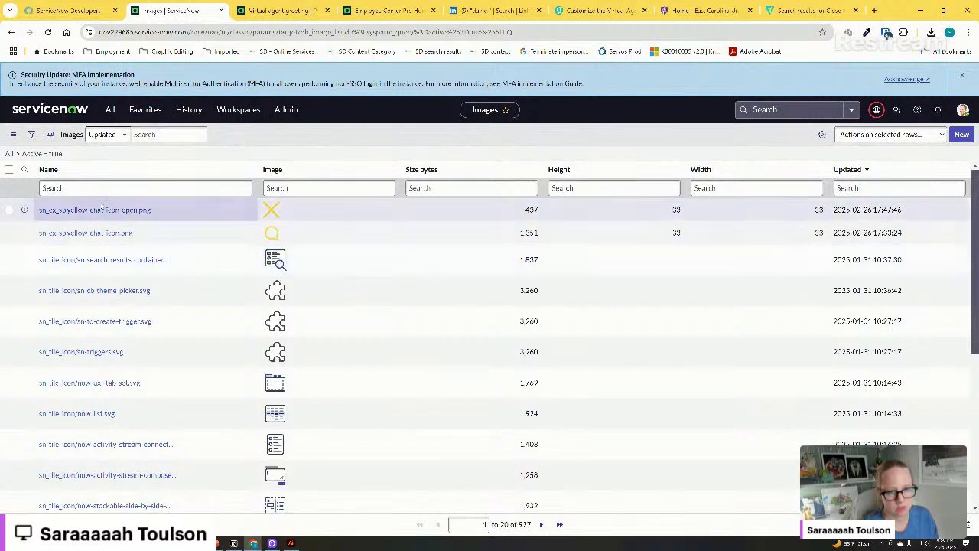
pyautogui.click(94, 210)
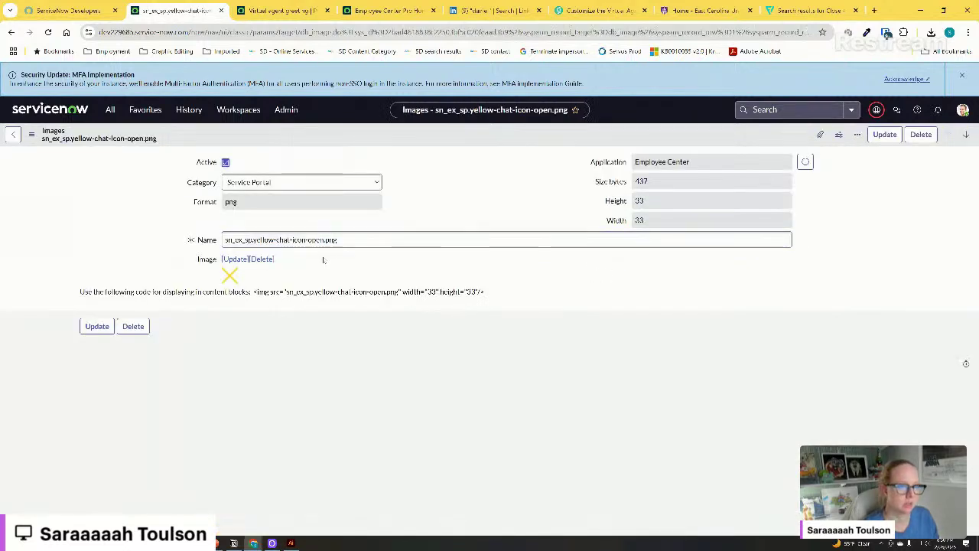
pyautogui.click(262, 259)
pyautogui.rightClick(355, 145)
pyautogui.click(371, 145)
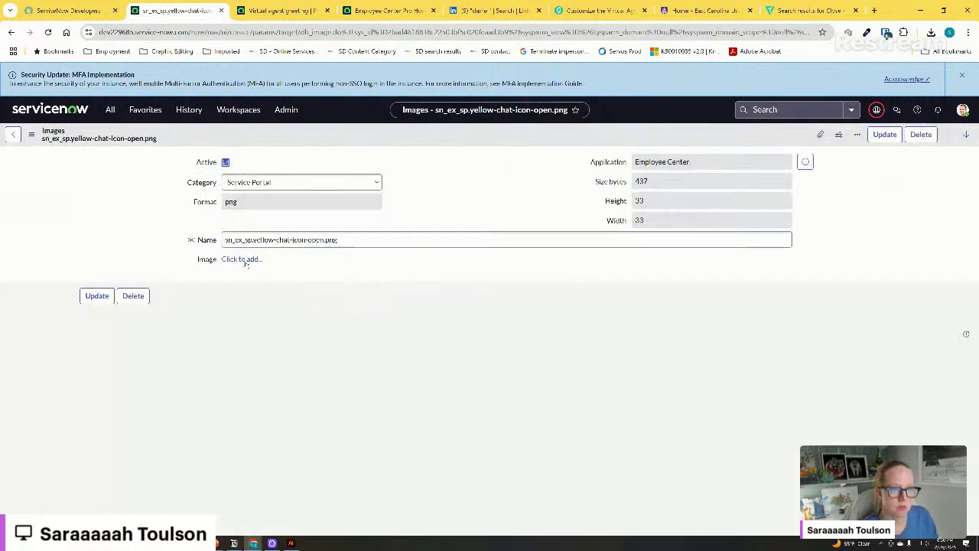
pyautogui.click(247, 260)
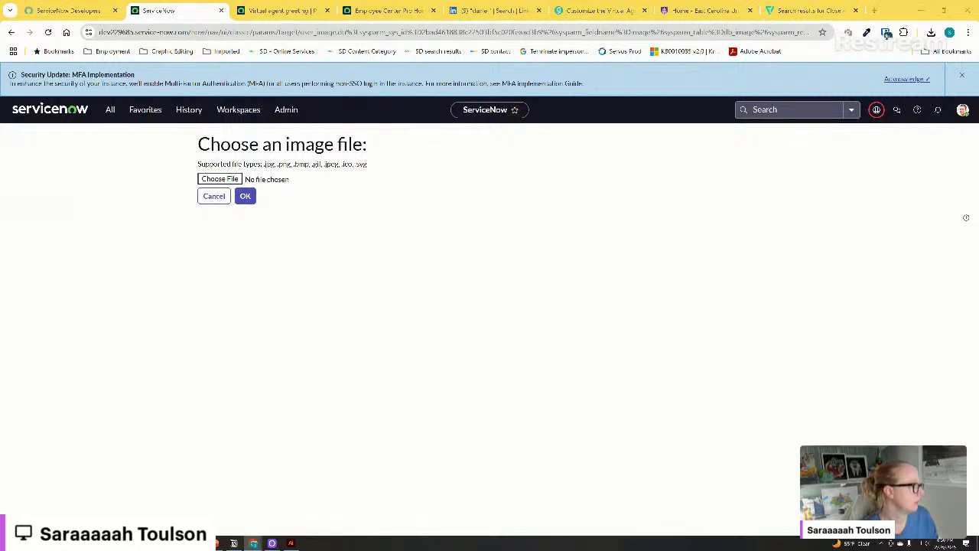
pyautogui.press('Return')
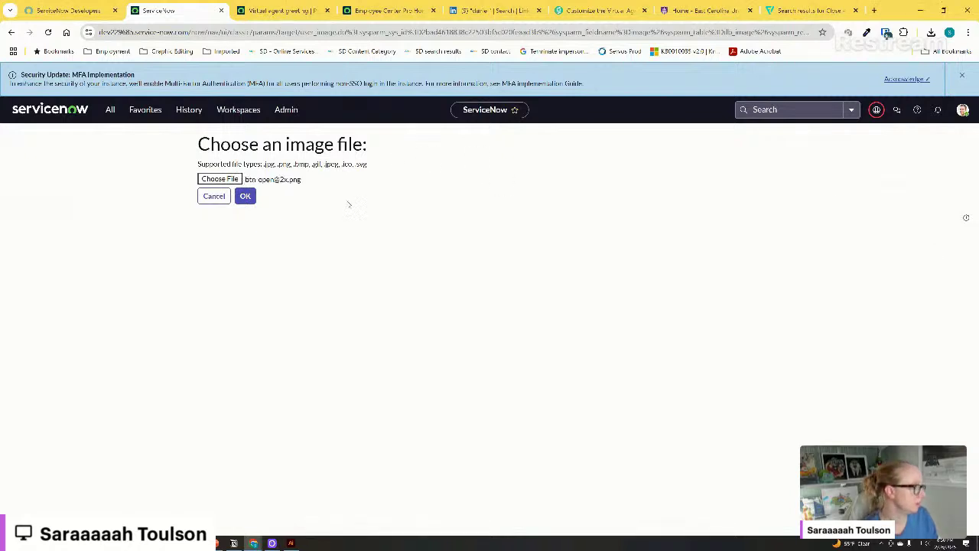
pyautogui.click(245, 195)
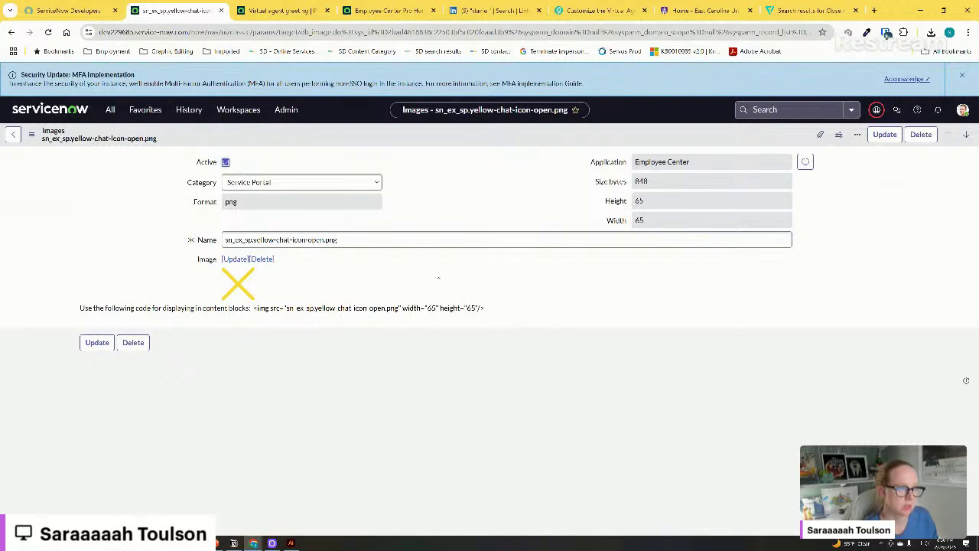
pyautogui.rightClick(454, 139)
pyautogui.click(465, 140)
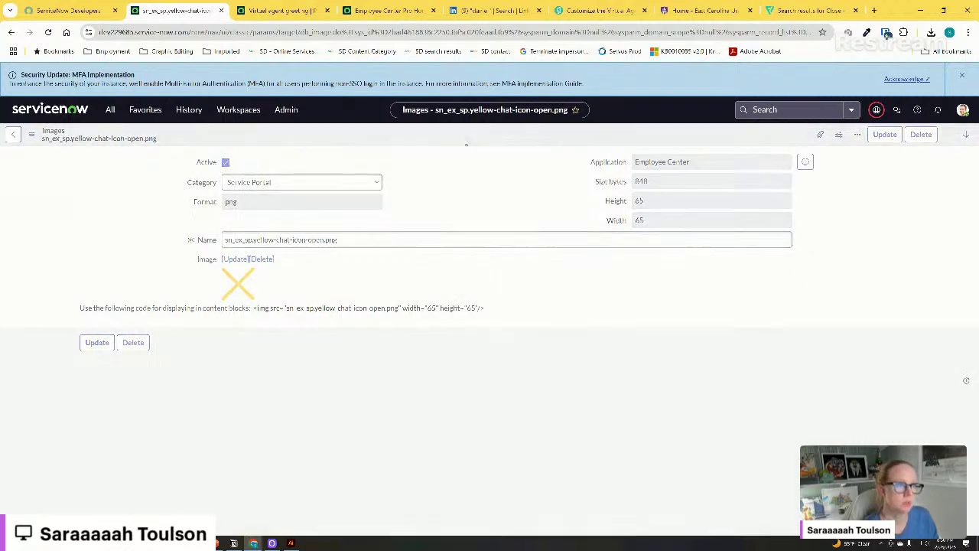
# Delete the browser's cached images and files from the last 24 hours, then reload the Employee Center page
pyautogui.click(388, 11)
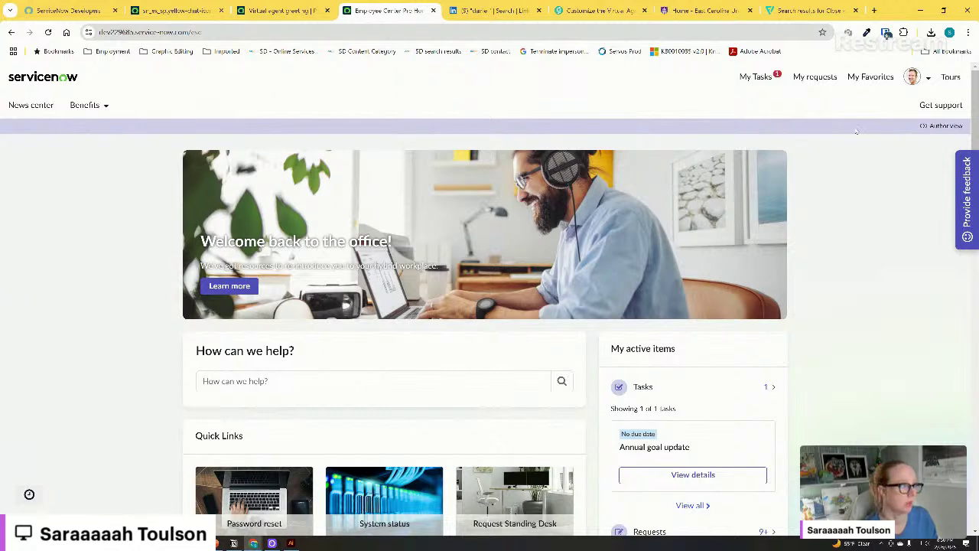
pyautogui.click(968, 32)
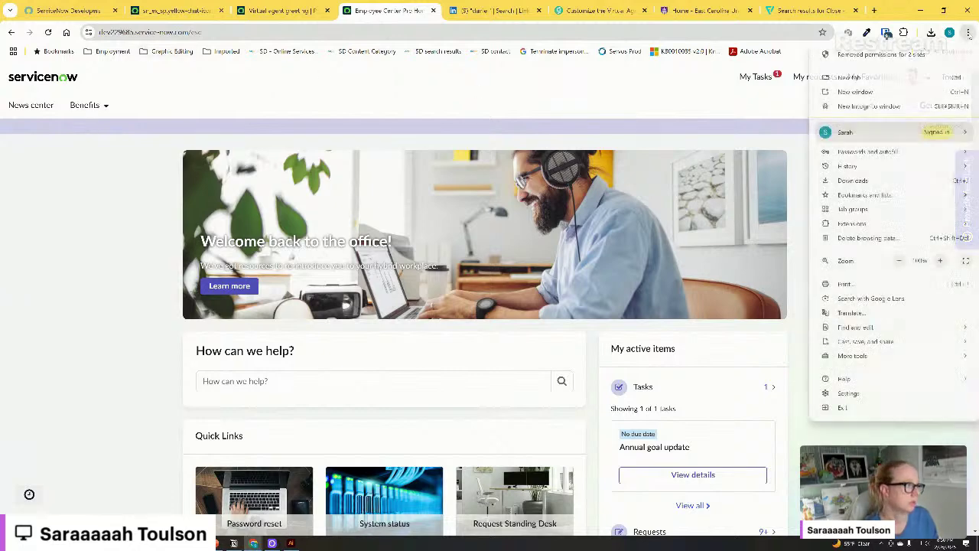
pyautogui.click(868, 238)
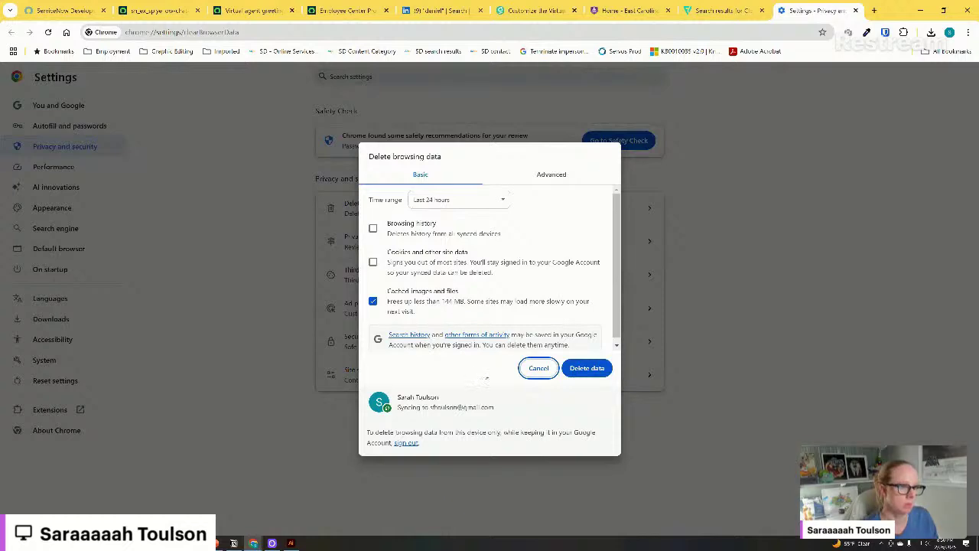
pyautogui.click(605, 367)
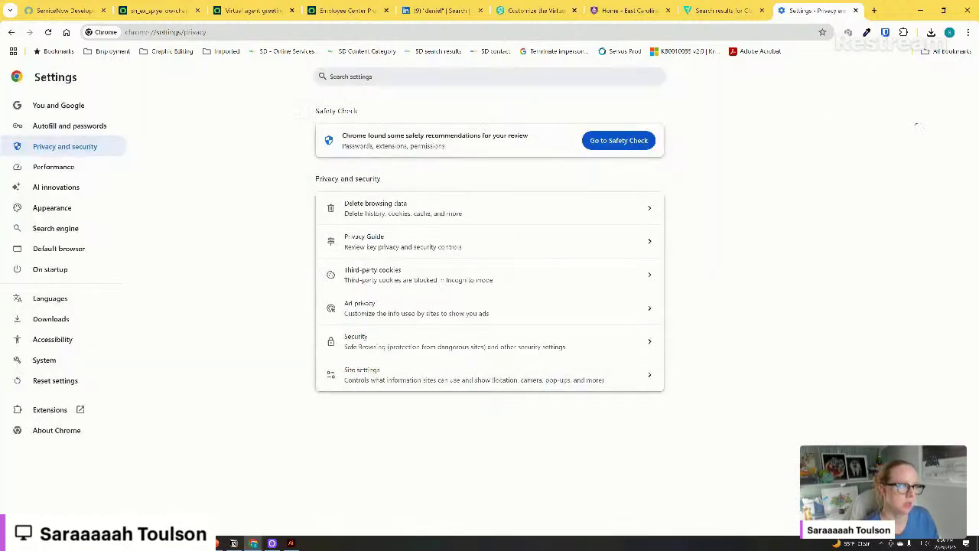
pyautogui.click(857, 11)
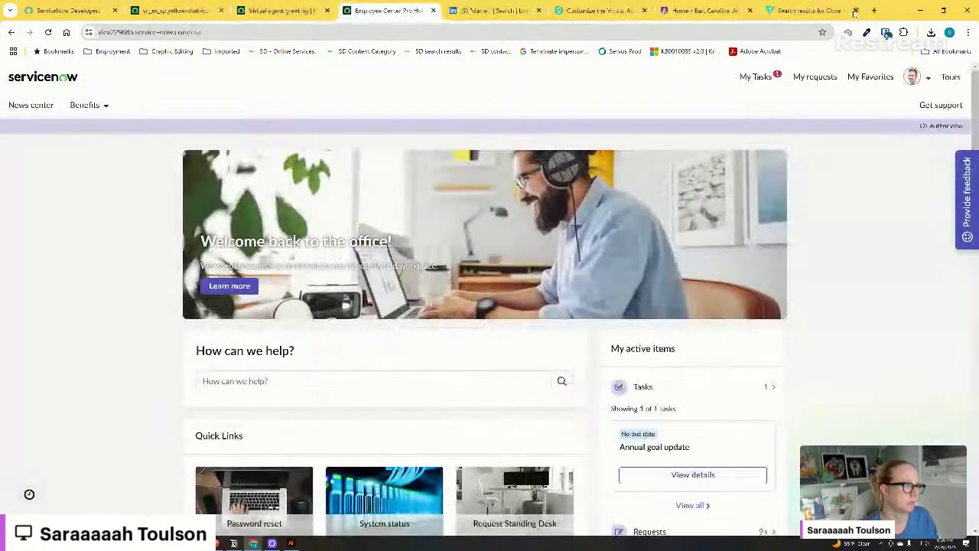
pyautogui.click(47, 32)
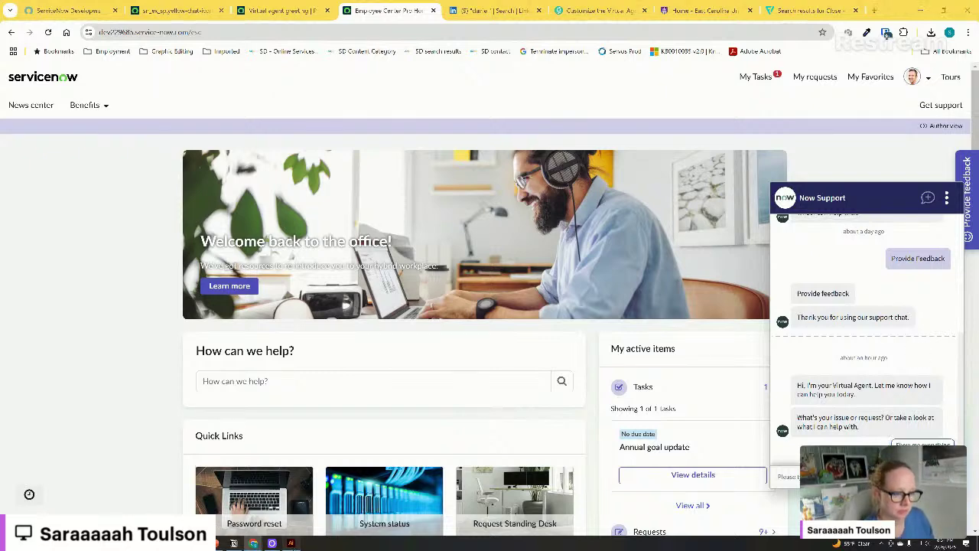
# Switch to Illustrator and open Export for Screens with the X icon's artboard selected
pyautogui.click(291, 543)
pyautogui.hotkey('alt', 'Tab')
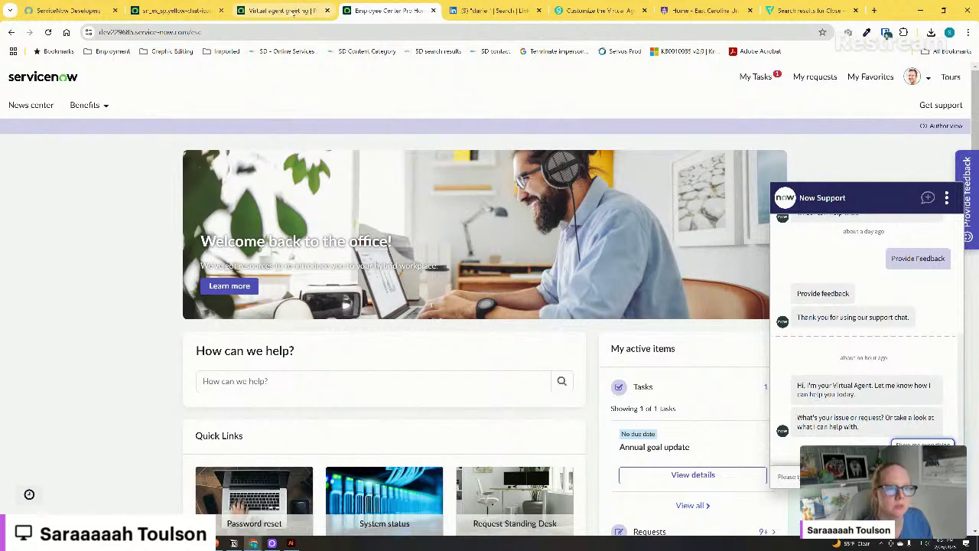
pyautogui.click(290, 543)
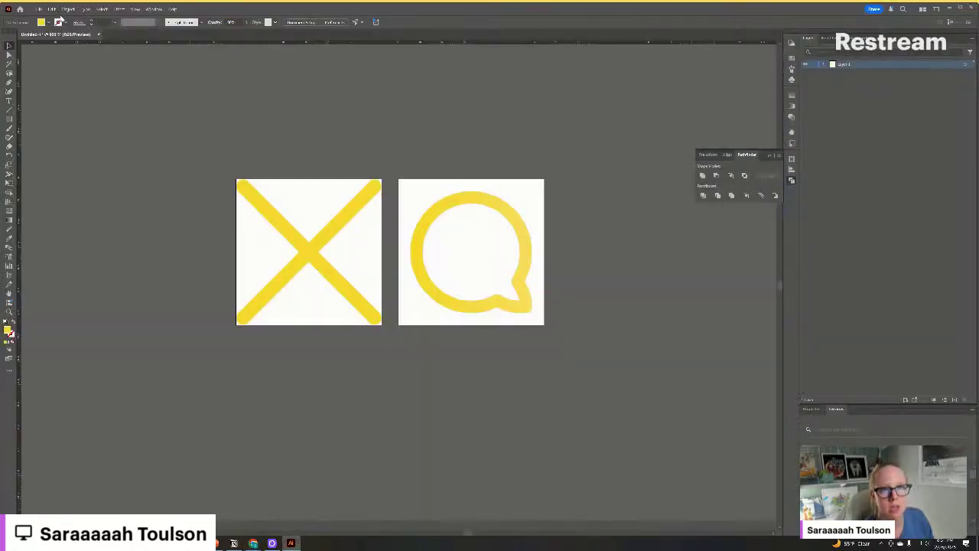
pyautogui.click(40, 9)
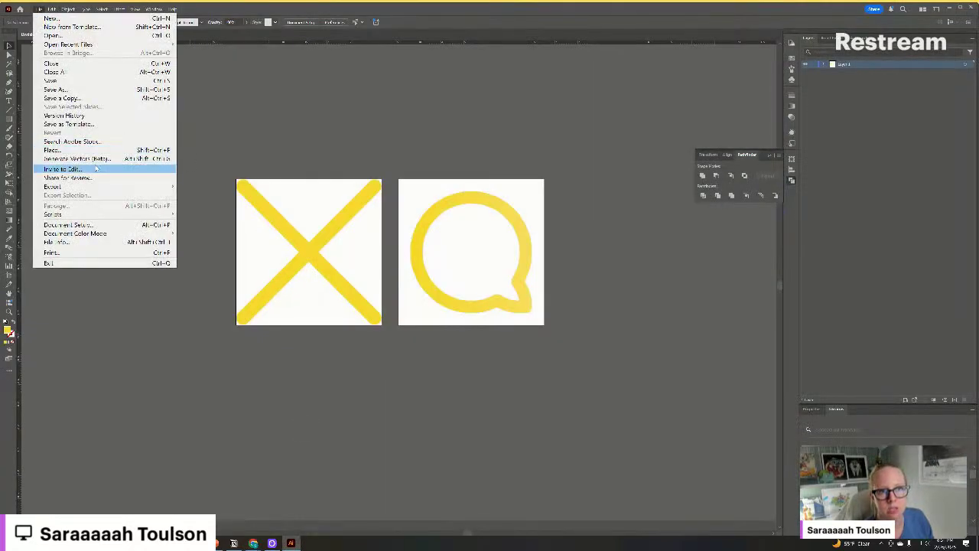
pyautogui.moveTo(110, 186)
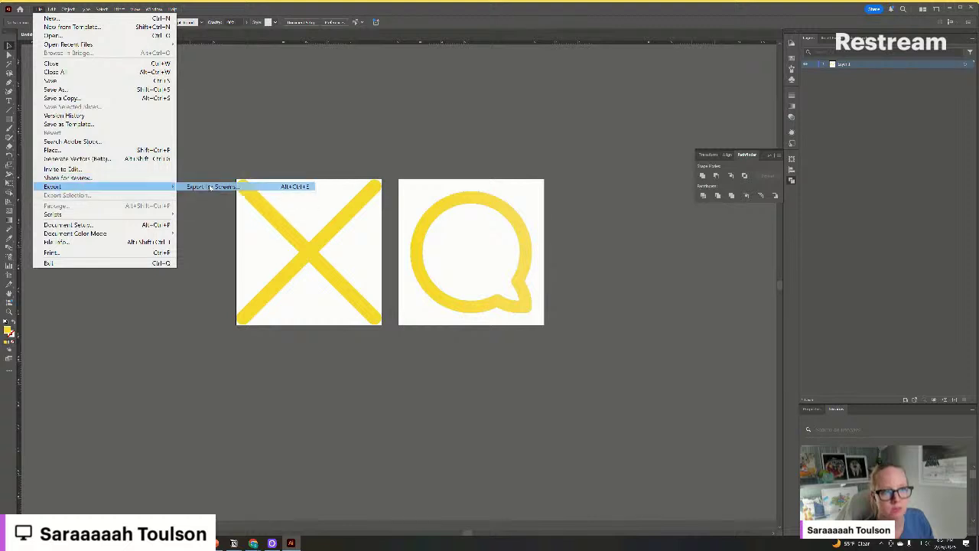
pyautogui.click(210, 187)
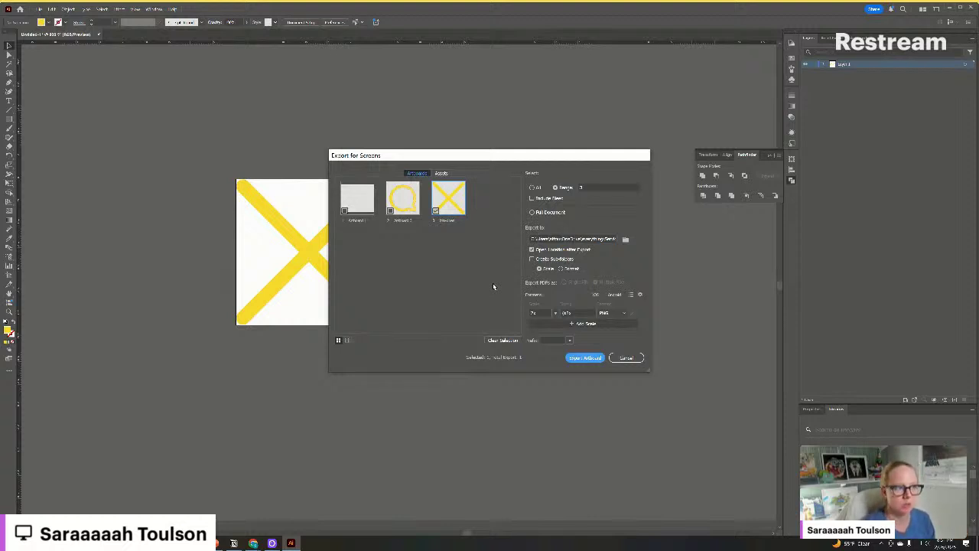
# Set the export scale to 1x and try to export the X artboard as a PNG over the existing btn-open.png
pyautogui.click(558, 312)
pyautogui.click(578, 322)
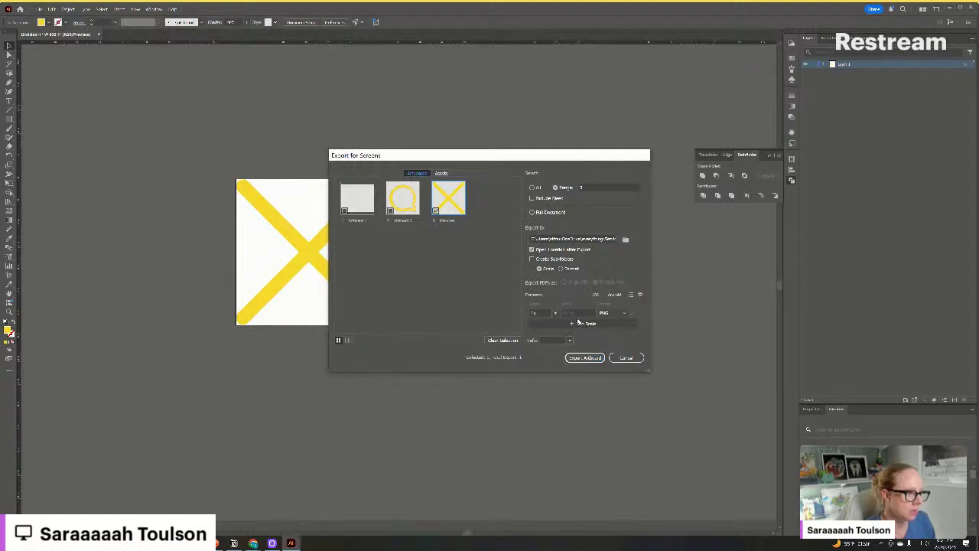
pyautogui.click(580, 312)
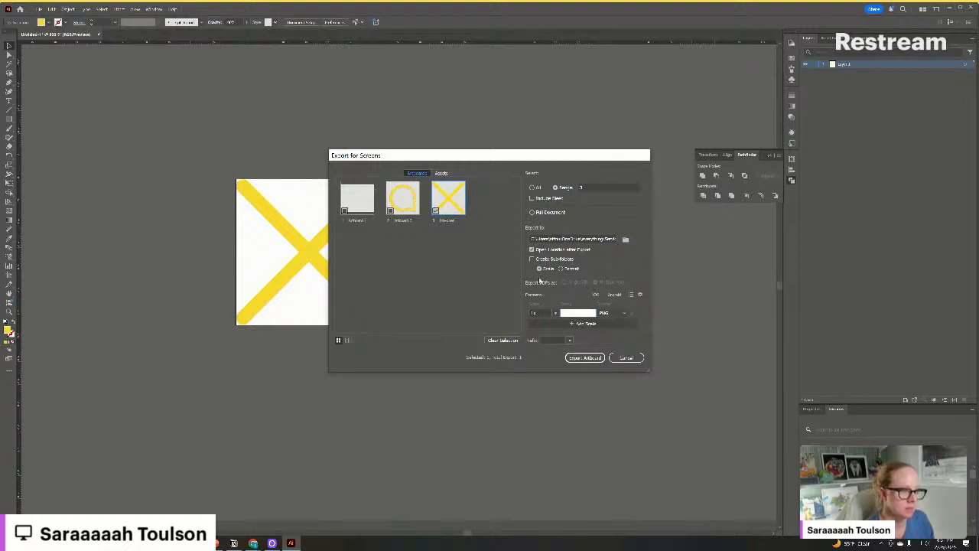
pyautogui.click(589, 359)
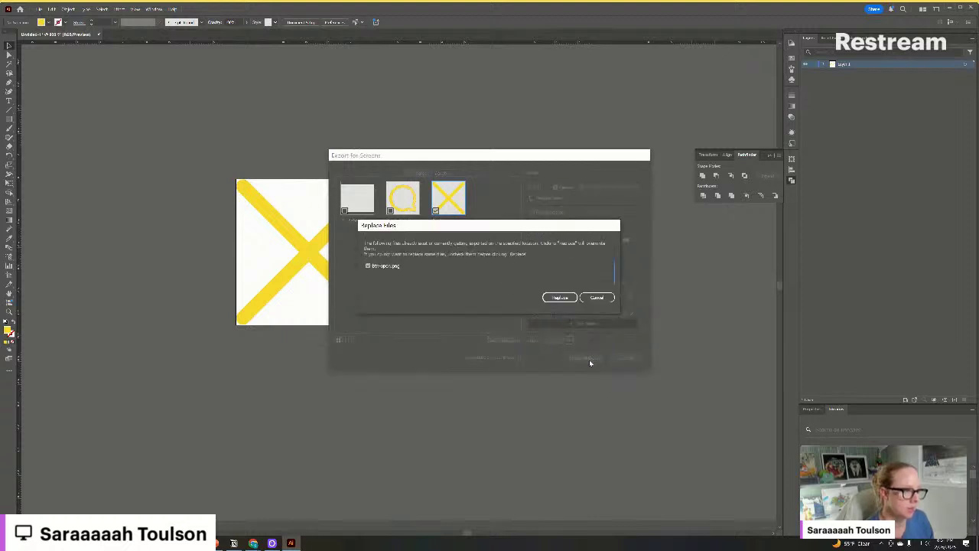
pyautogui.click(597, 297)
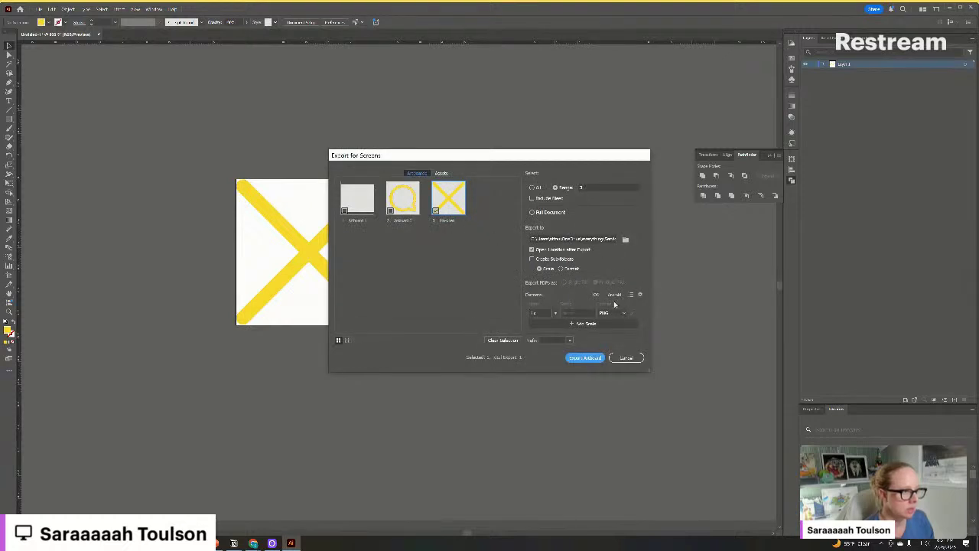
# Change the export format to SVG and export the X icon's artboard
pyautogui.click(577, 312)
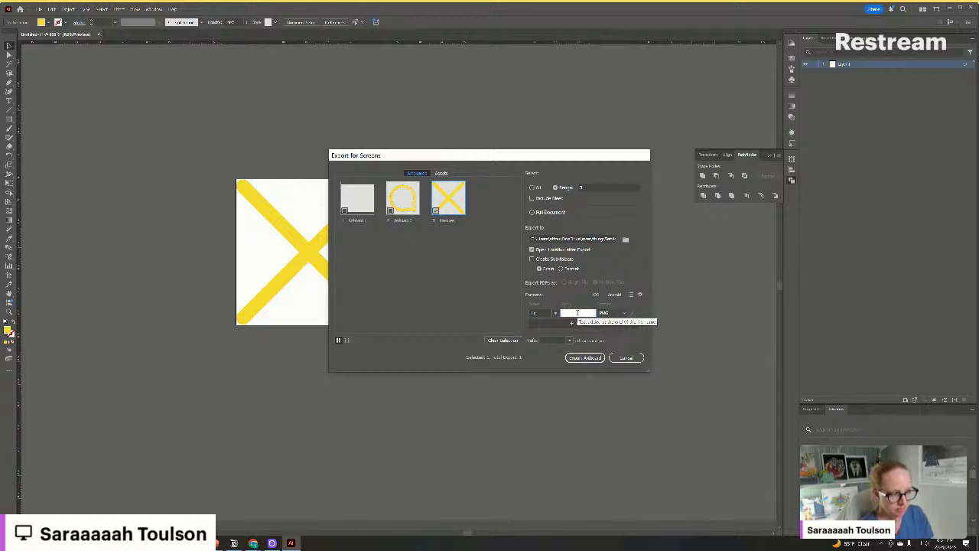
pyautogui.click(616, 313)
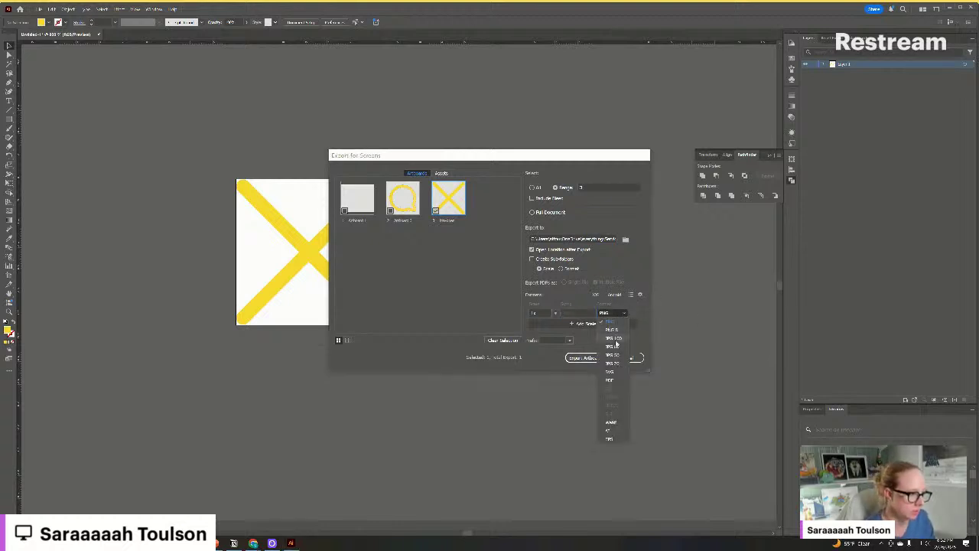
pyautogui.click(612, 377)
pyautogui.click(581, 358)
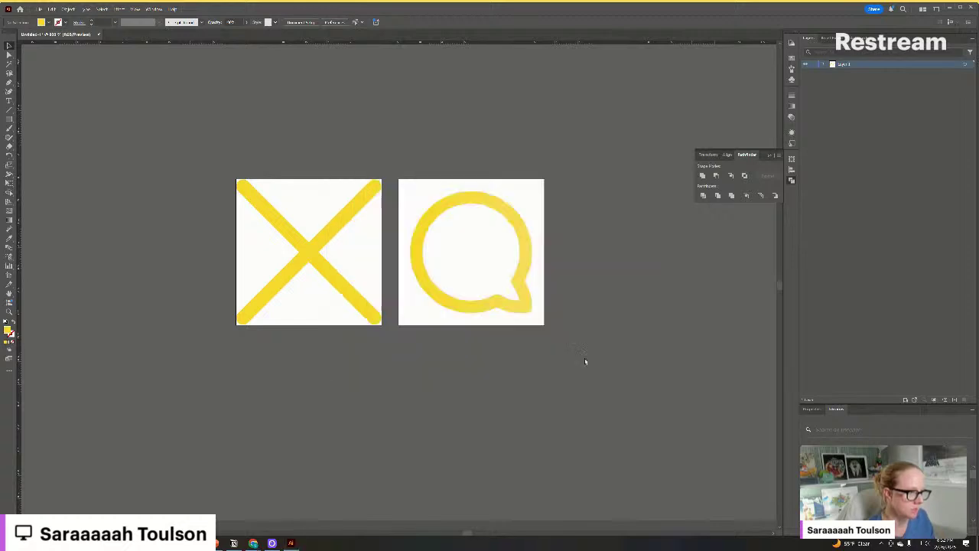
# Switch back to ServiceNow in the browser, replace the yellow-chat-icon-open record's image with the exported X SVG, and save the record
pyautogui.click(938, 11)
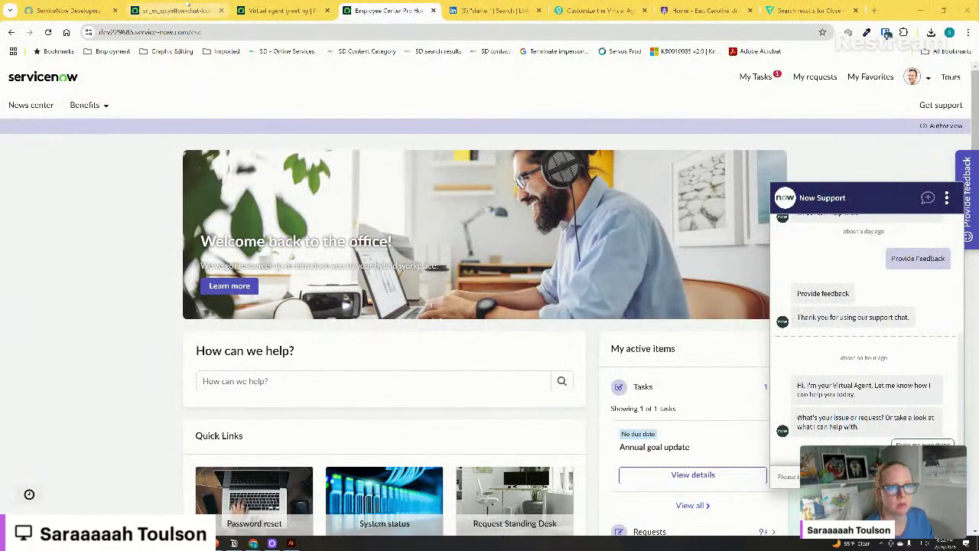
pyautogui.click(183, 10)
pyautogui.click(261, 258)
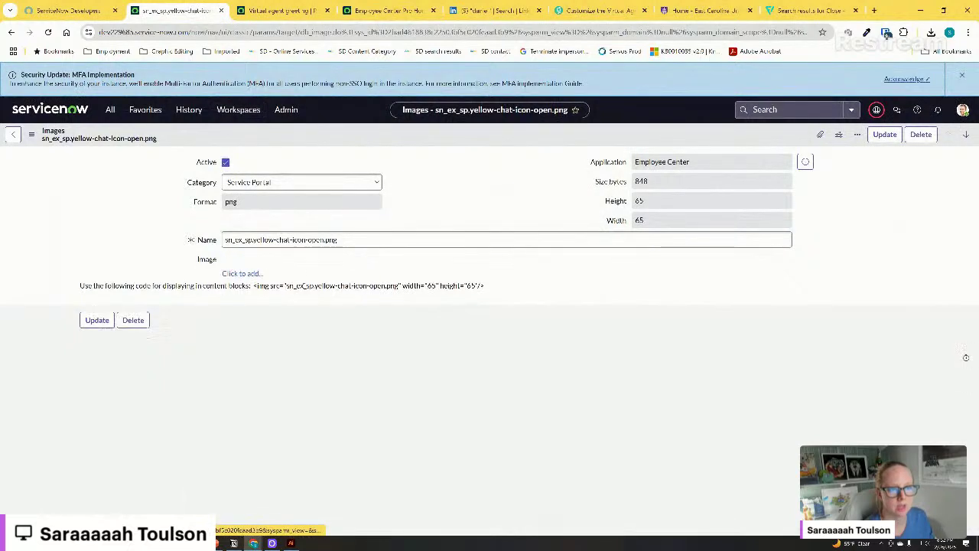
pyautogui.rightClick(350, 136)
pyautogui.click(370, 143)
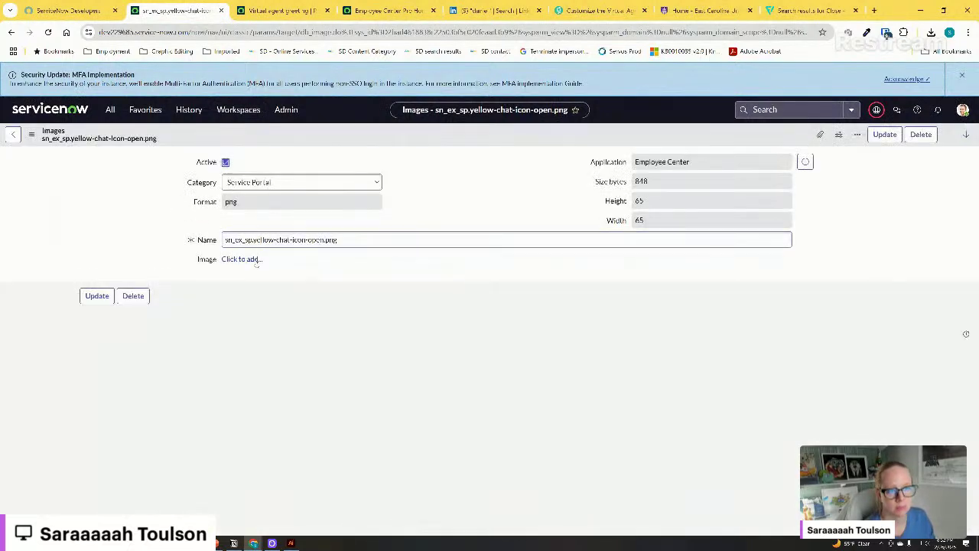
pyautogui.click(252, 261)
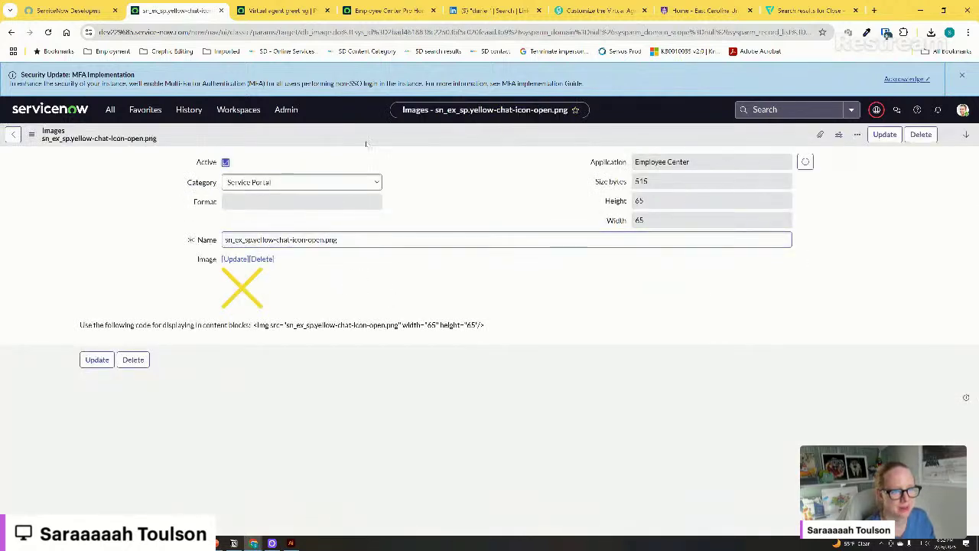
pyautogui.rightClick(380, 135)
pyautogui.click(403, 139)
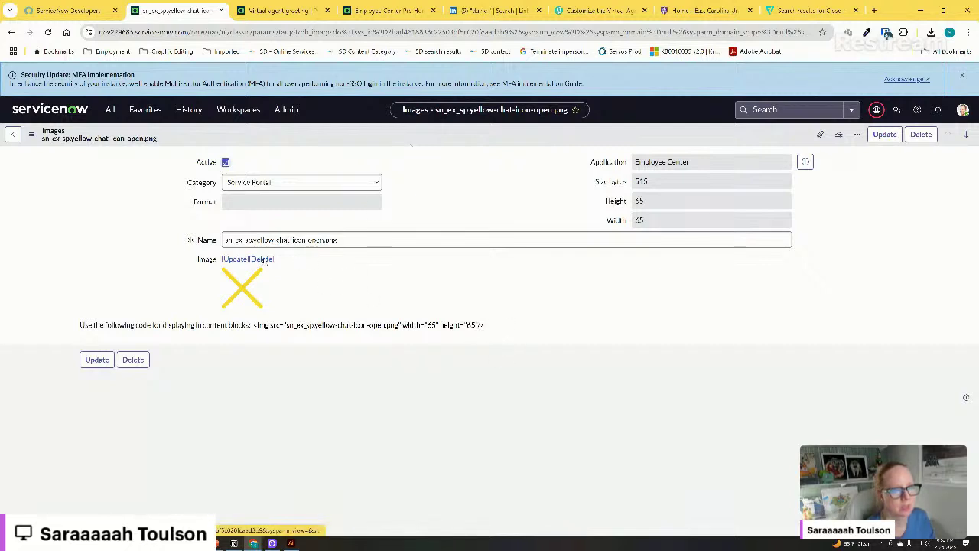
# Rename the image record to sn_ex_sp.yellow-chat-icon-open.svg, save it, and remove its current image to choose a replacement
pyautogui.doubleClick(330, 239)
pyautogui.write('svg')
pyautogui.rightClick(347, 133)
pyautogui.click(358, 137)
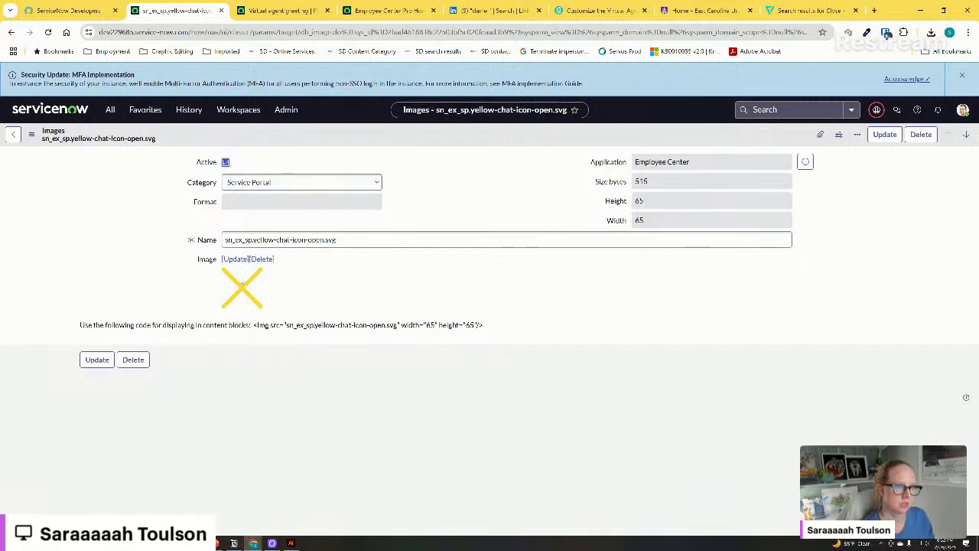
pyautogui.click(262, 259)
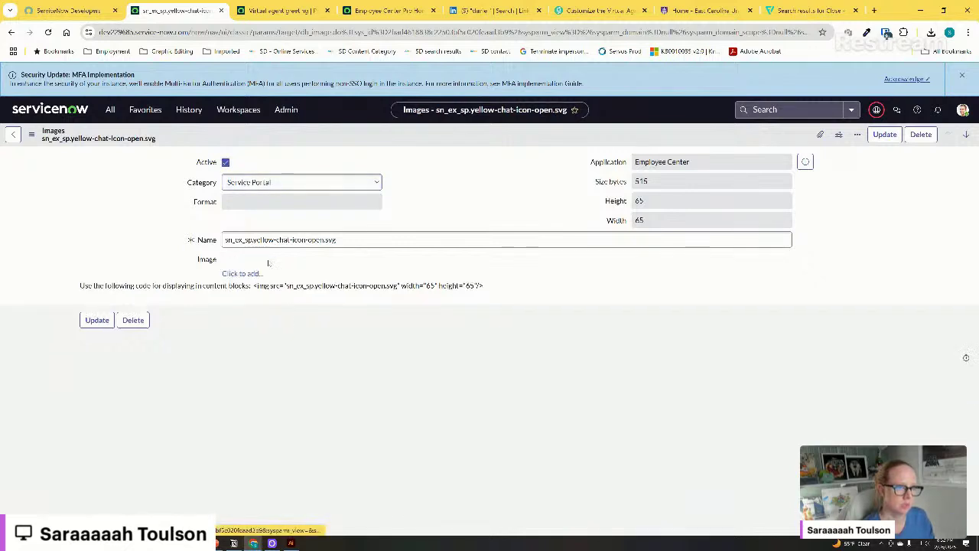
pyautogui.click(242, 272)
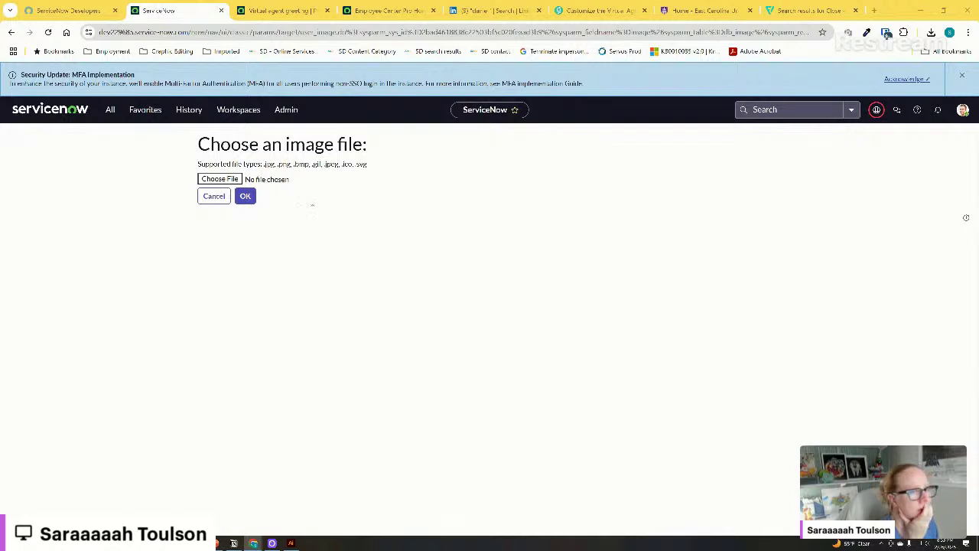
pyautogui.click(290, 543)
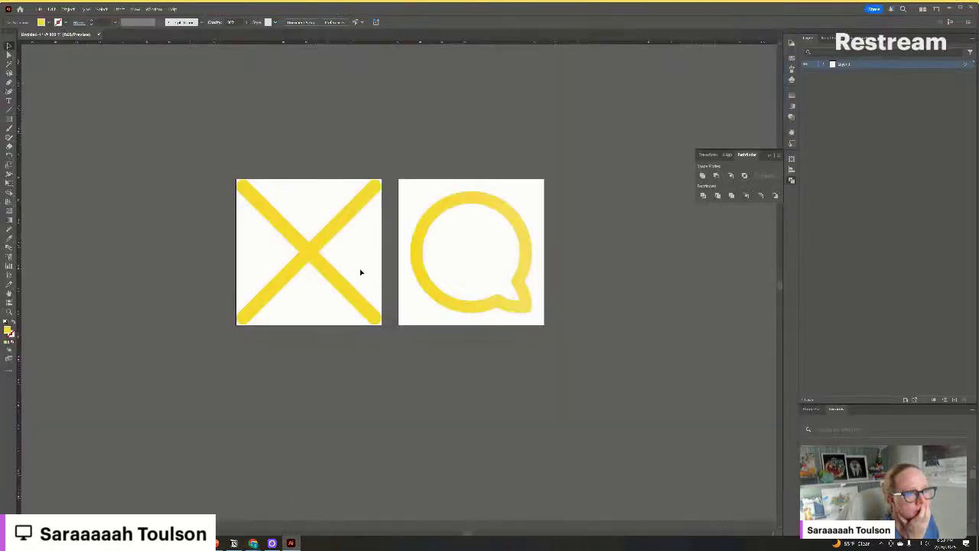
pyautogui.click(275, 216)
pyautogui.click(40, 8)
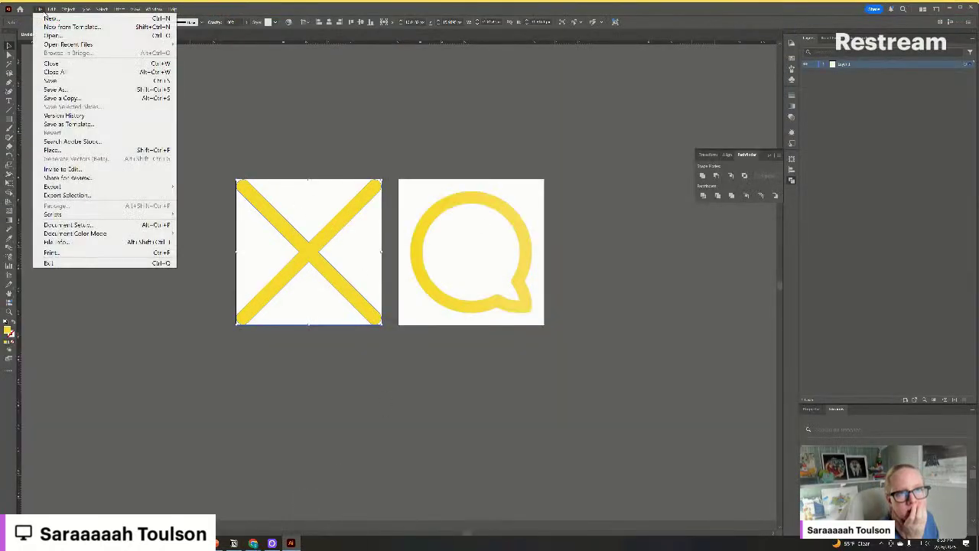
pyautogui.moveTo(101, 187)
pyautogui.click(214, 187)
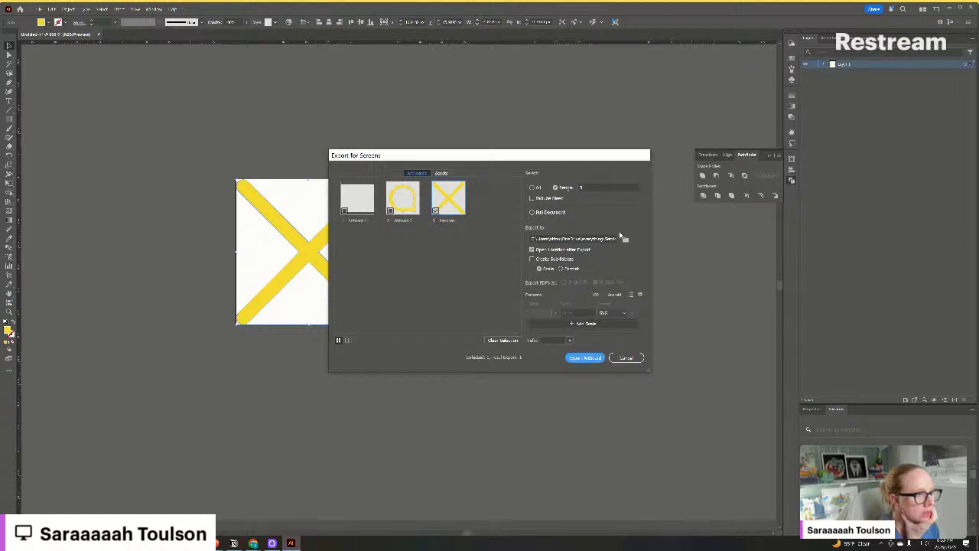
pyautogui.click(559, 314)
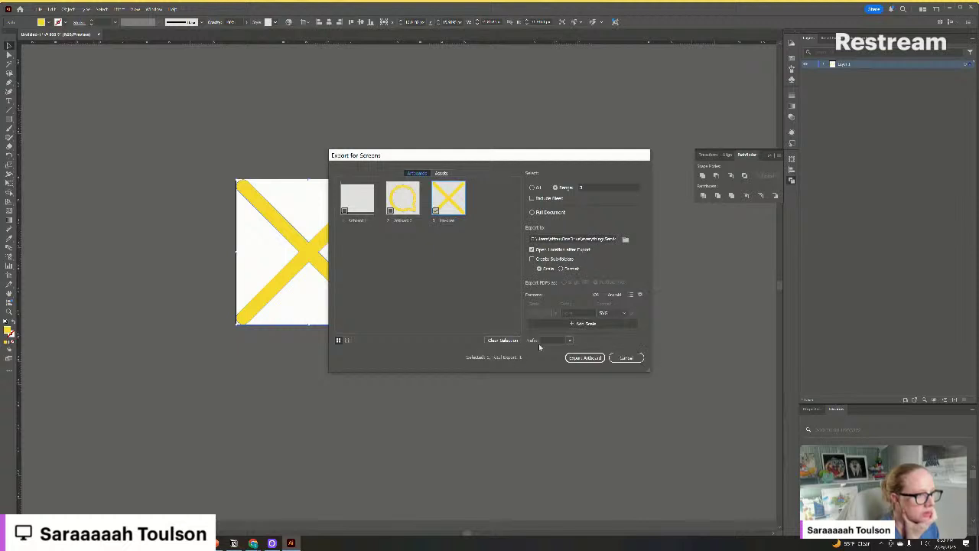
pyautogui.click(628, 358)
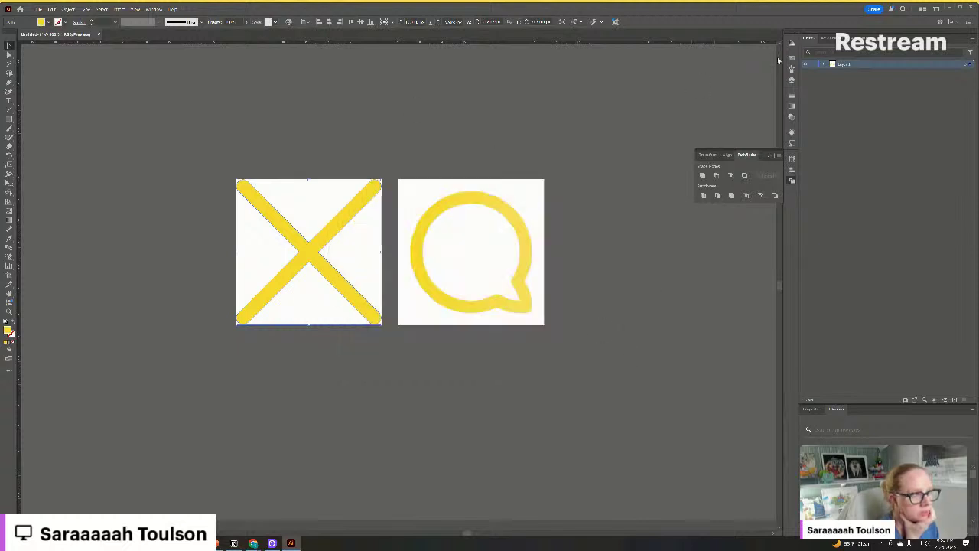
pyautogui.click(951, 10)
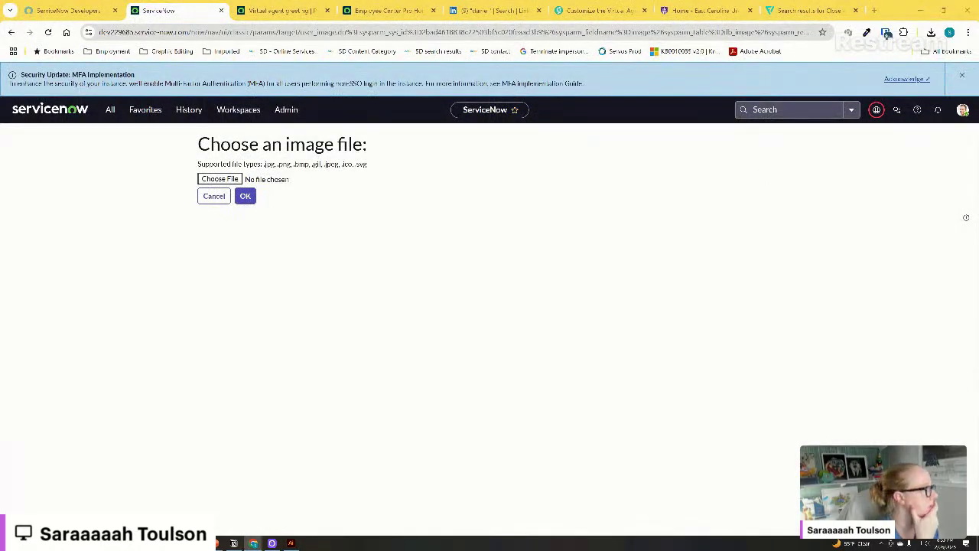
# Upload btn-open.svg as the image of the sn_ex_sp.yellow-chat-icon-open.svg record and save the record
pyautogui.press('Return')
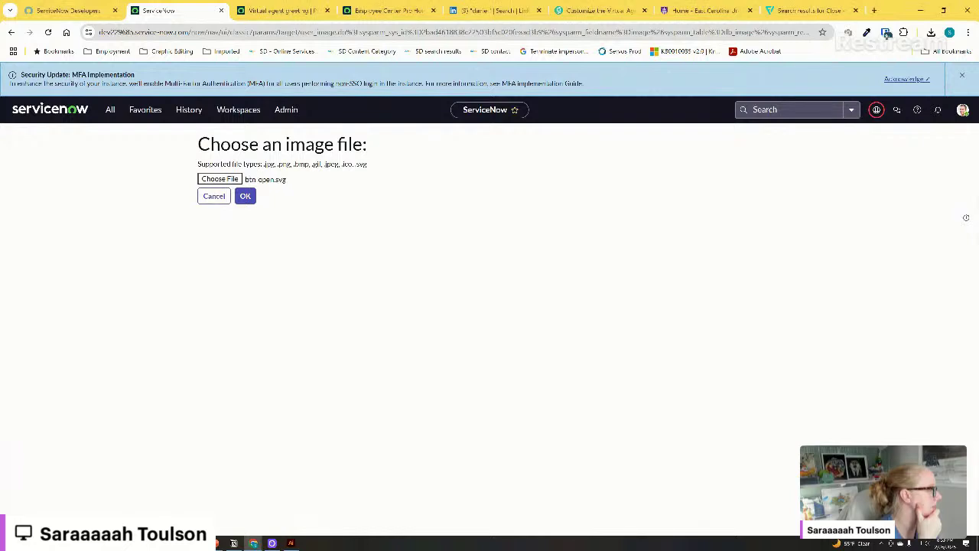
pyautogui.click(244, 196)
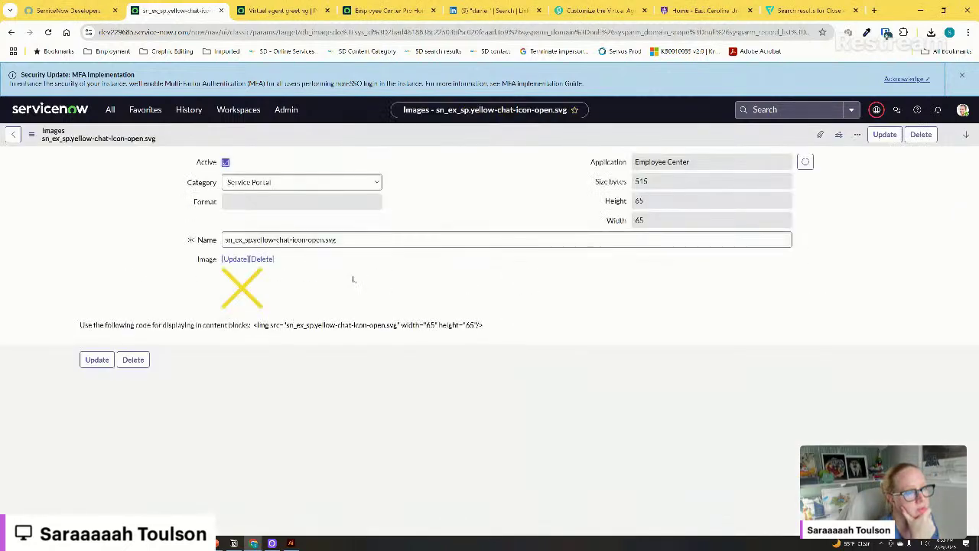
pyautogui.click(434, 325)
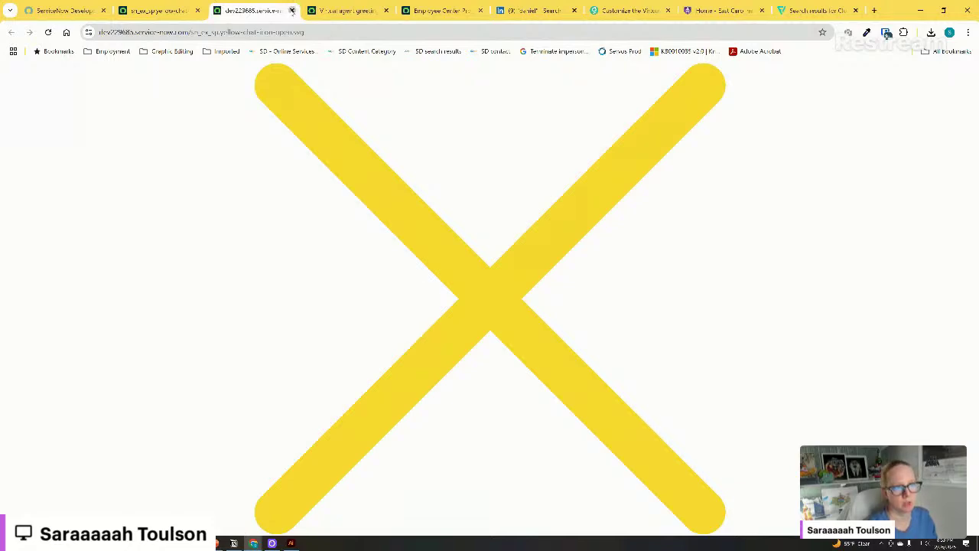
pyautogui.click(291, 10)
pyautogui.rightClick(385, 128)
pyautogui.click(417, 167)
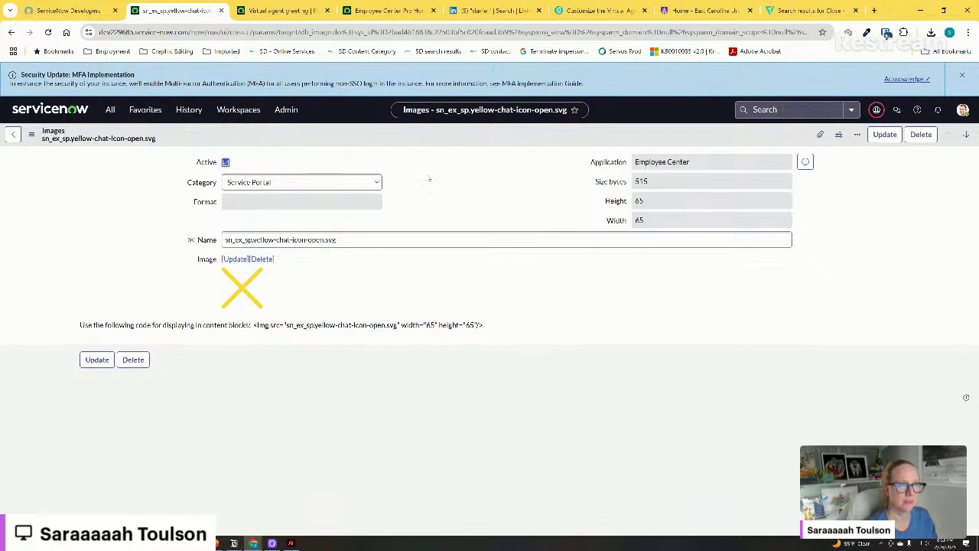
# Reload the Employee Center home page to check the Virtual Agent chat button
pyautogui.click(387, 11)
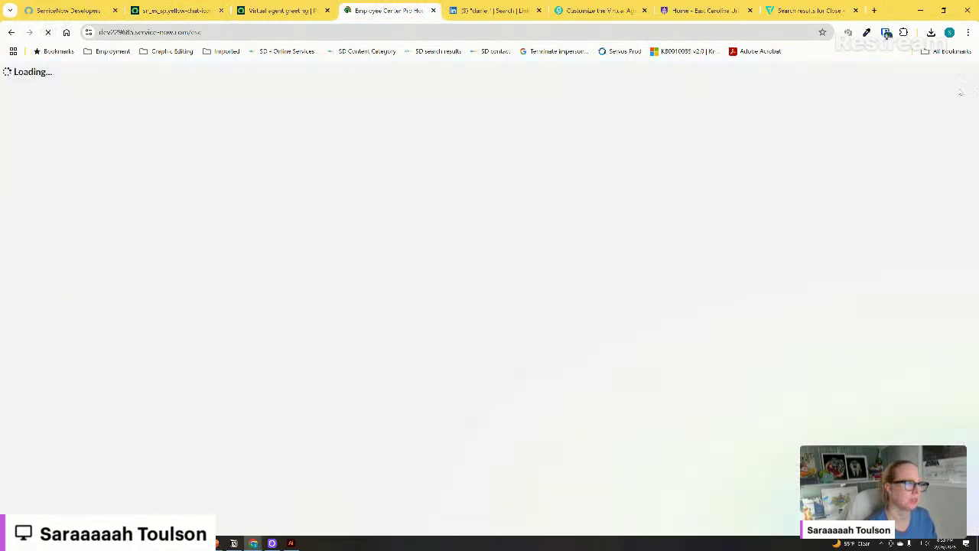
pyautogui.click(48, 32)
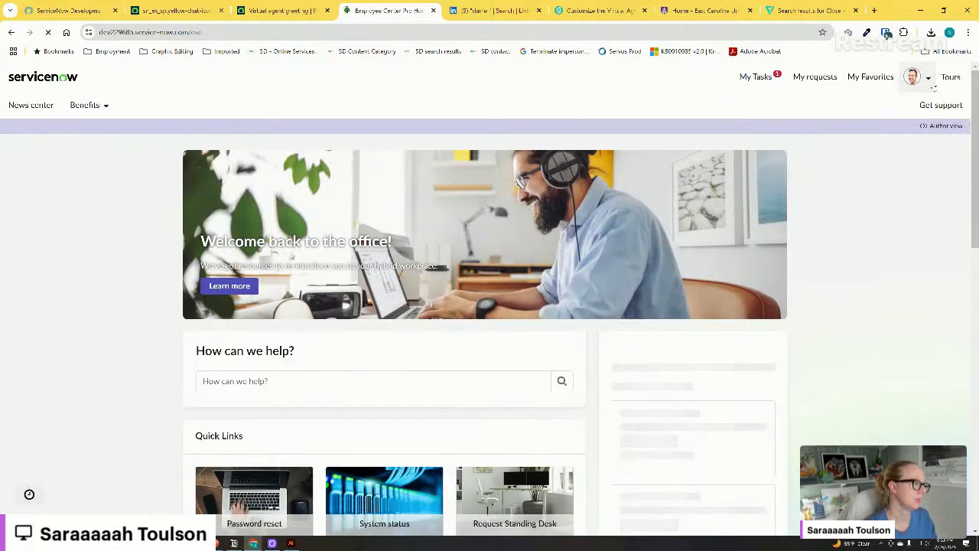
pyautogui.click(930, 80)
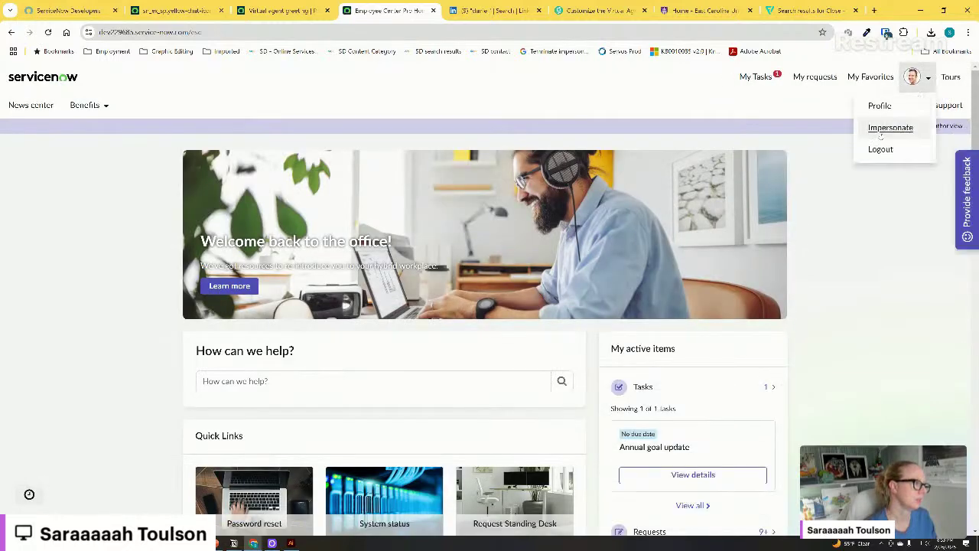
pyautogui.click(951, 77)
# Delete the browser's cached images and files from the last 24 hours and reload the Employee Center page
pyautogui.click(968, 32)
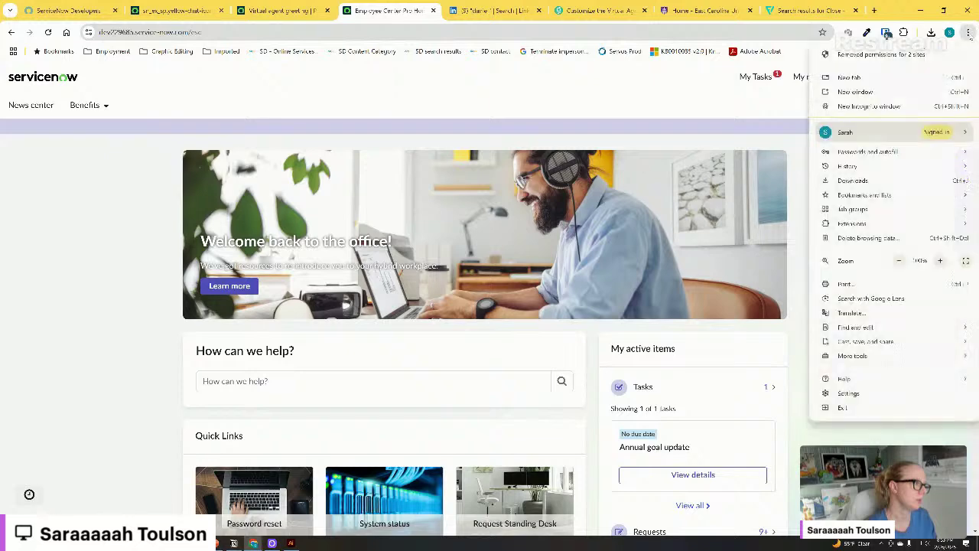
pyautogui.click(859, 238)
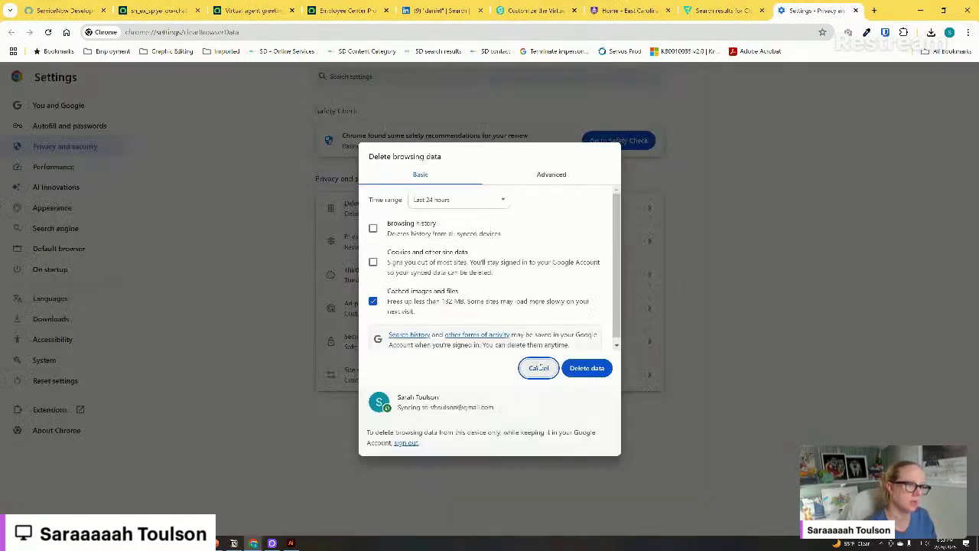
pyautogui.click(585, 367)
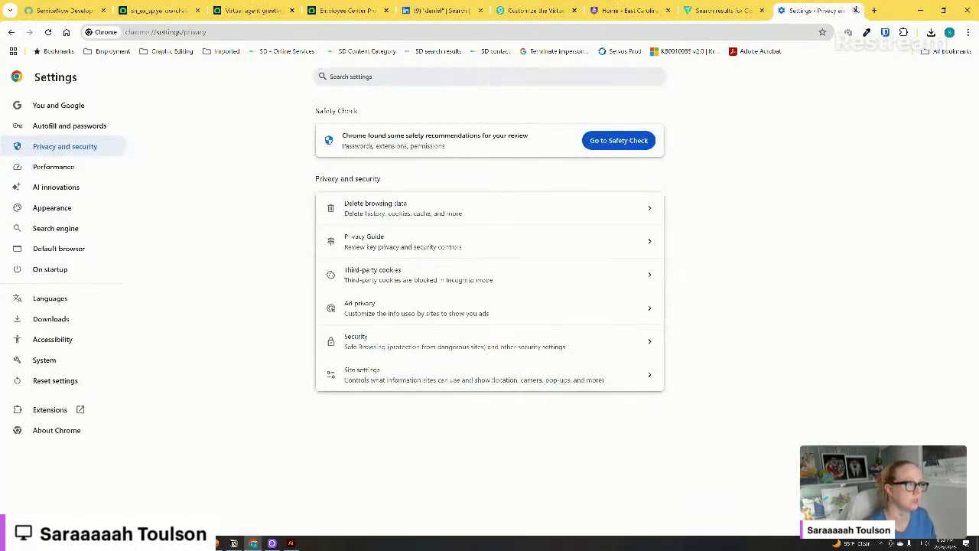
pyautogui.click(856, 10)
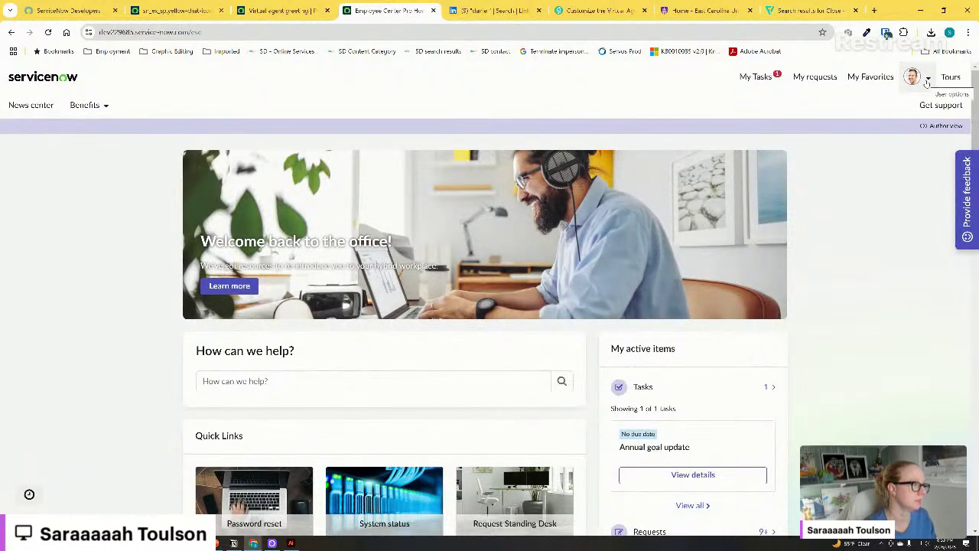
pyautogui.click(926, 79)
pyautogui.click(890, 333)
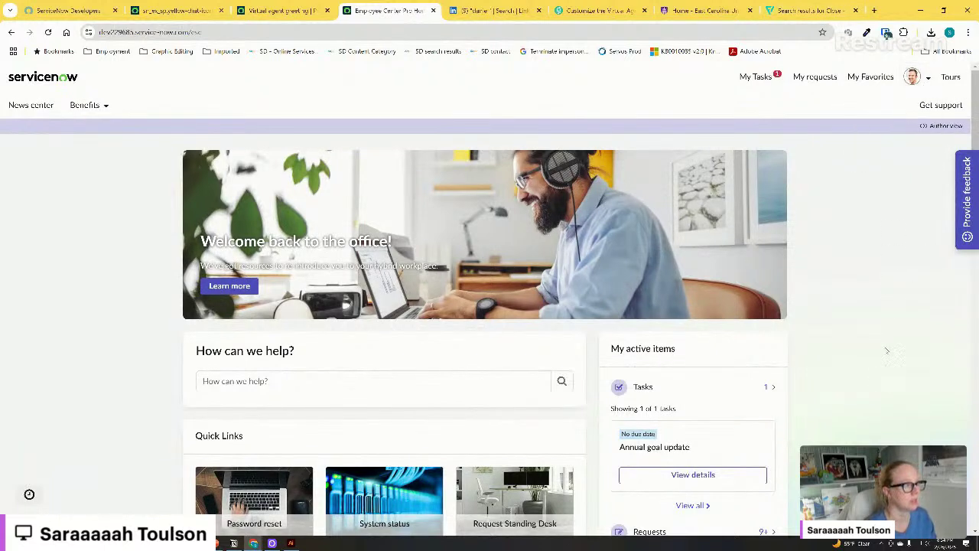
pyautogui.click(47, 32)
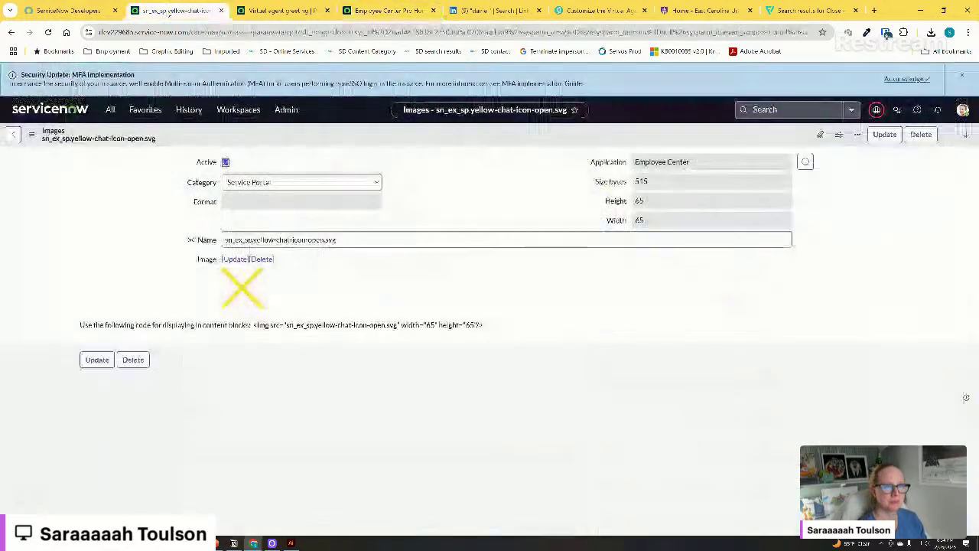
# Check the chat icons in the Images list, and open the EC Theme record at the chat button variables ending its CSS variables
pyautogui.click(174, 10)
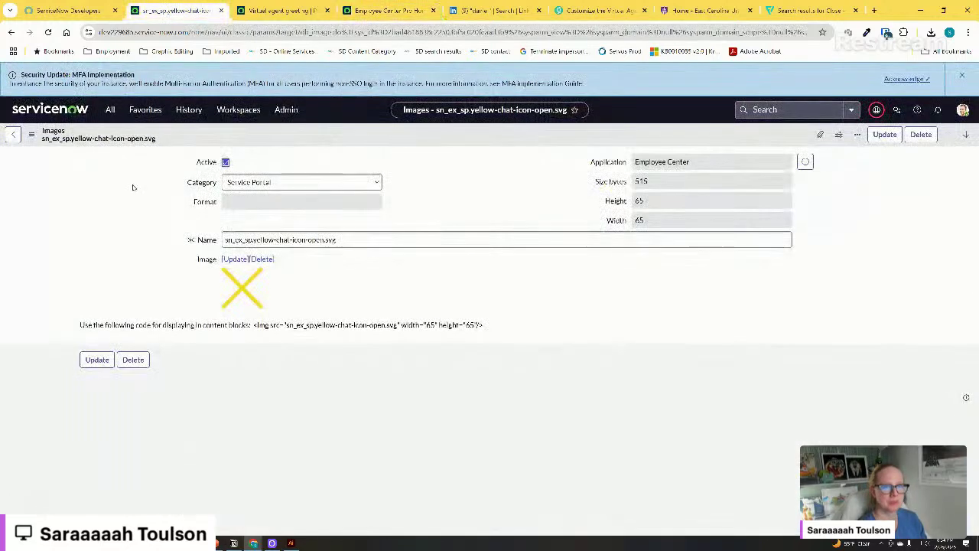
pyautogui.click(13, 134)
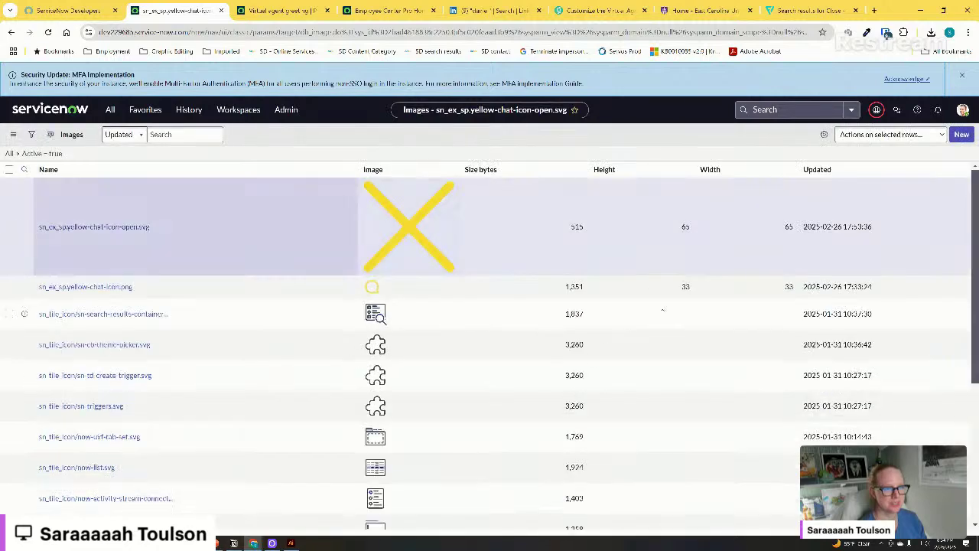
pyautogui.click(291, 9)
pyautogui.click(174, 10)
pyautogui.click(189, 109)
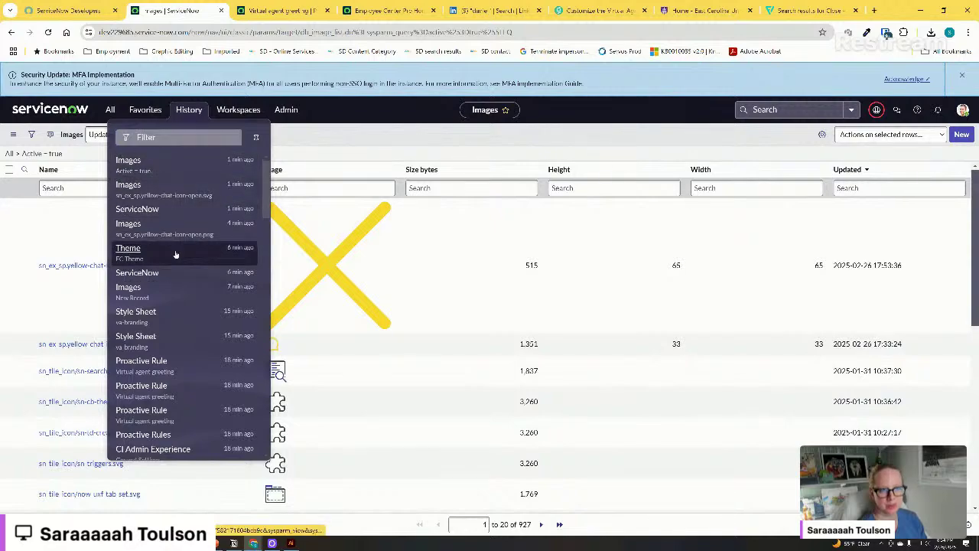
pyautogui.click(175, 254)
pyautogui.scroll(-10, 376, 348)
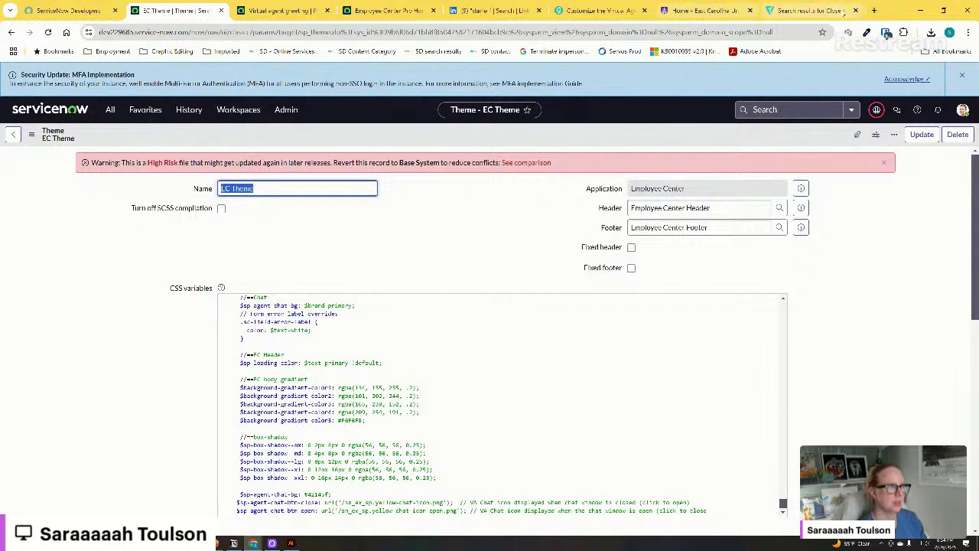
# Search the web for "servicenow virtual agent chat button" and open the ServiceNow Community article "Customize the Agent Chat button"
pyautogui.click(874, 10)
pyautogui.write('servicen')
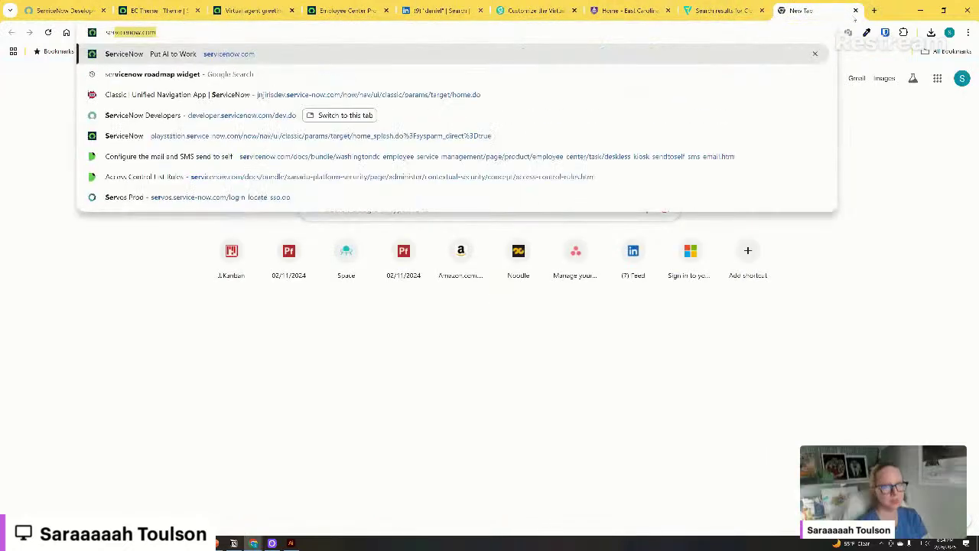
pyautogui.write('ow vir')
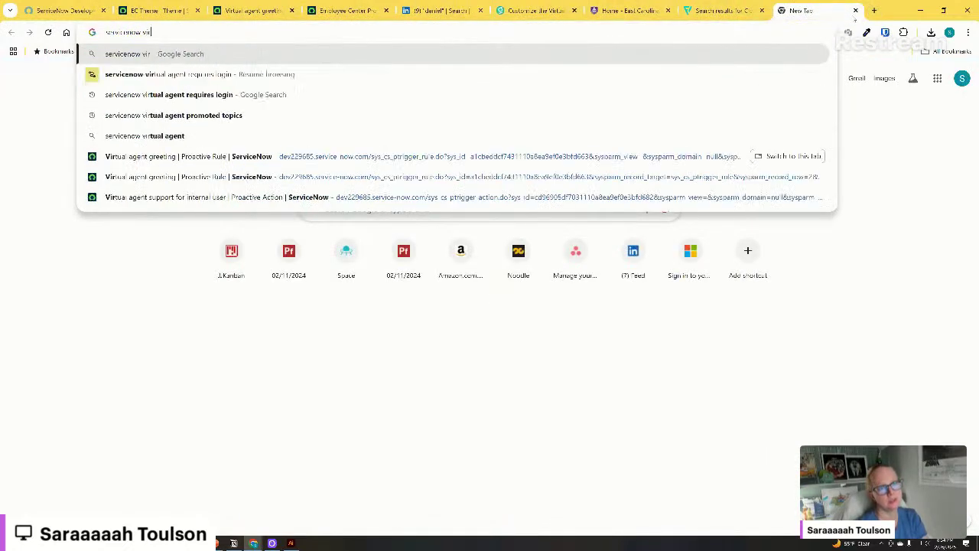
pyautogui.write('tual agent ')
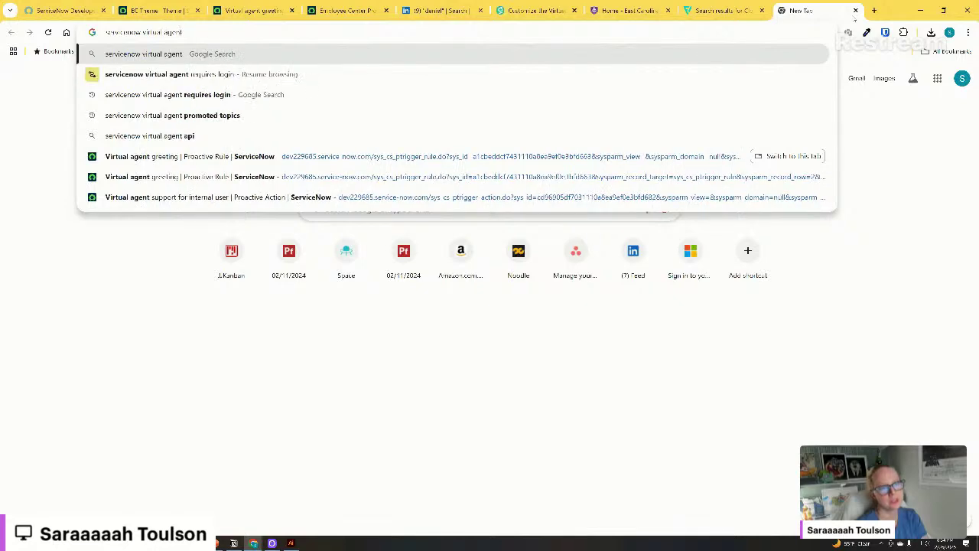
pyautogui.write('chat button')
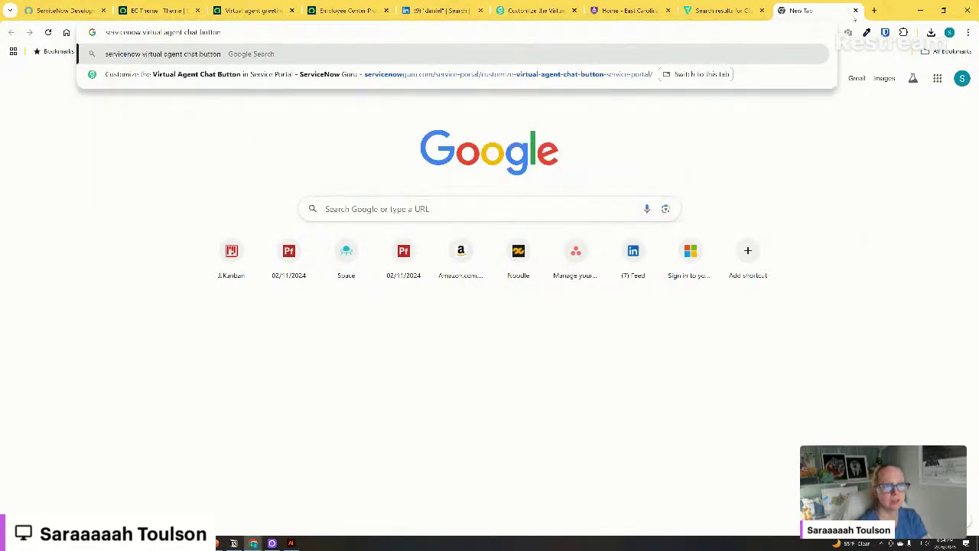
pyautogui.press('Return')
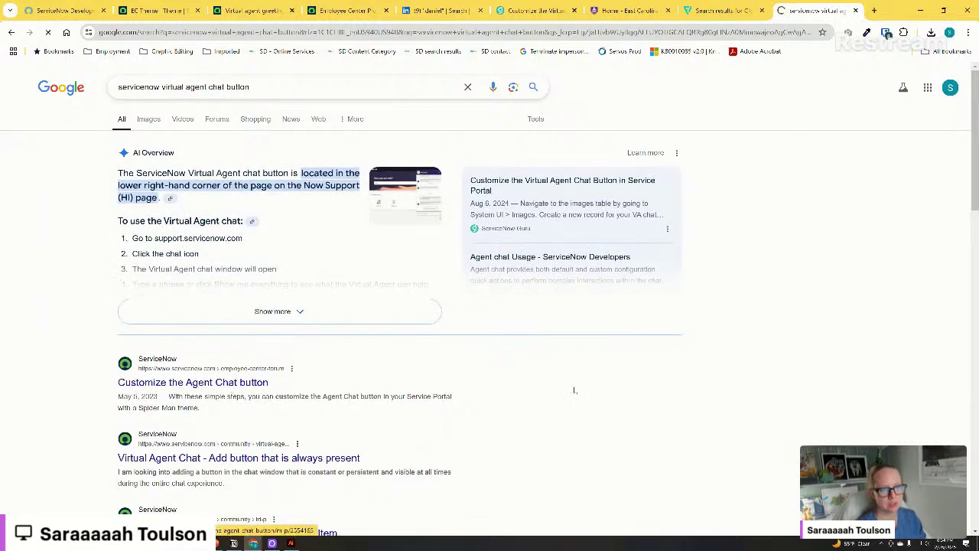
pyautogui.click(221, 382)
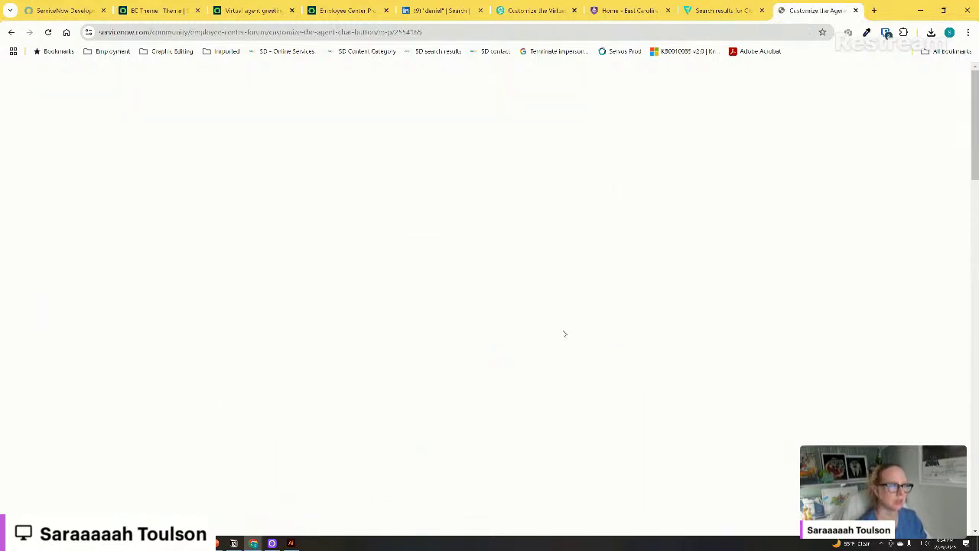
# Read through the article's instructions on the CSS variables for the chat button's open image, closed image and background color
pyautogui.scroll(-3, 321, 342)
pyautogui.scroll(3, 320, 341)
pyautogui.scroll(-3, 319, 341)
pyautogui.scroll(1, 329, 158)
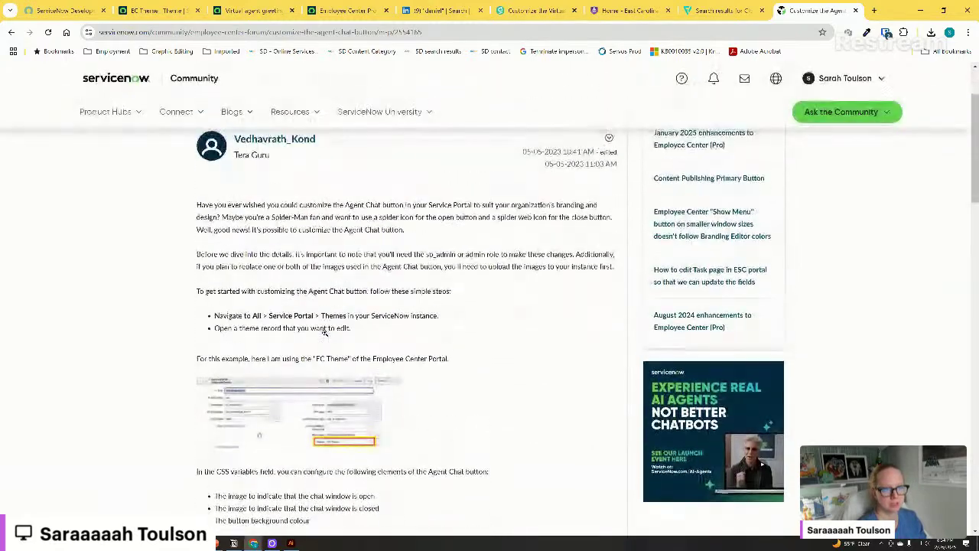
pyautogui.scroll(-5, 329, 157)
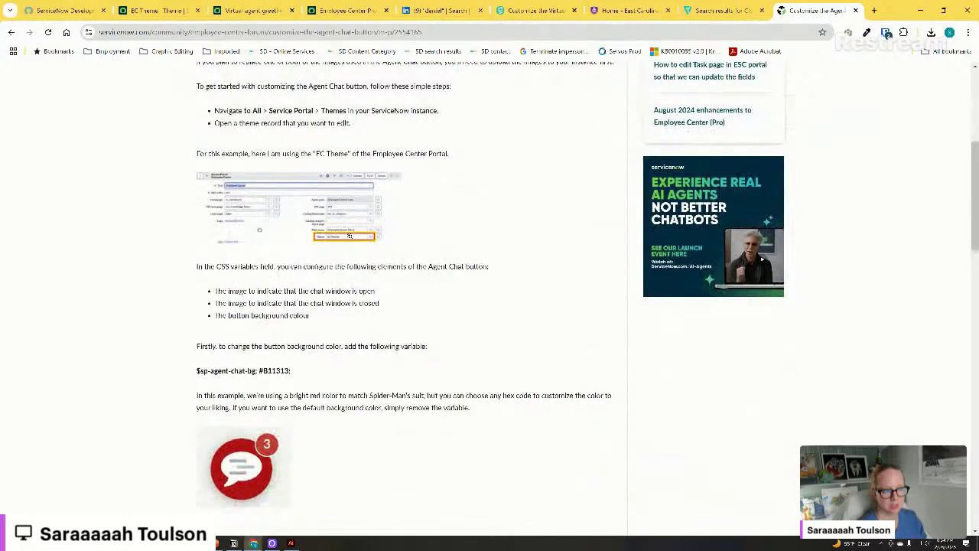
pyautogui.scroll(-6, 361, 394)
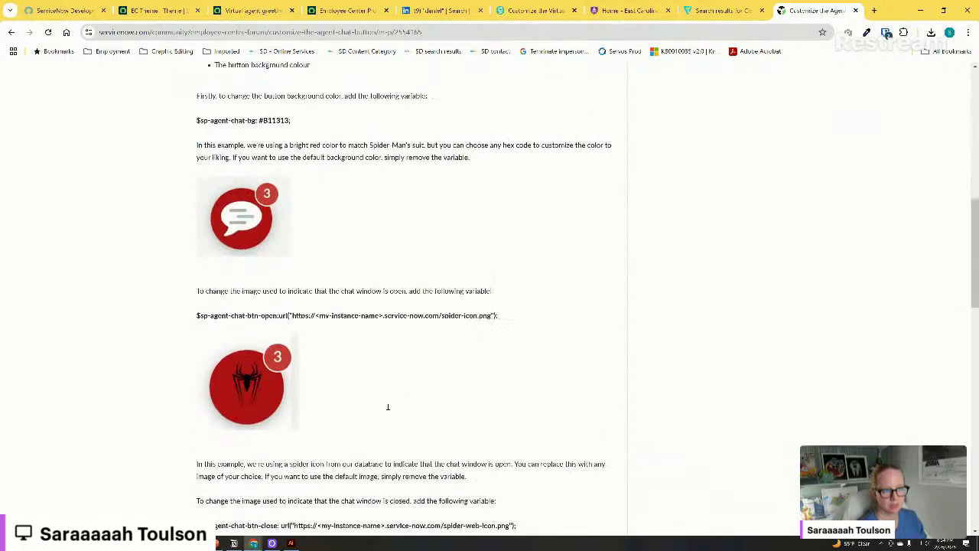
pyautogui.moveTo(270, 309); pyautogui.dragTo(504, 313)
pyautogui.click(394, 308)
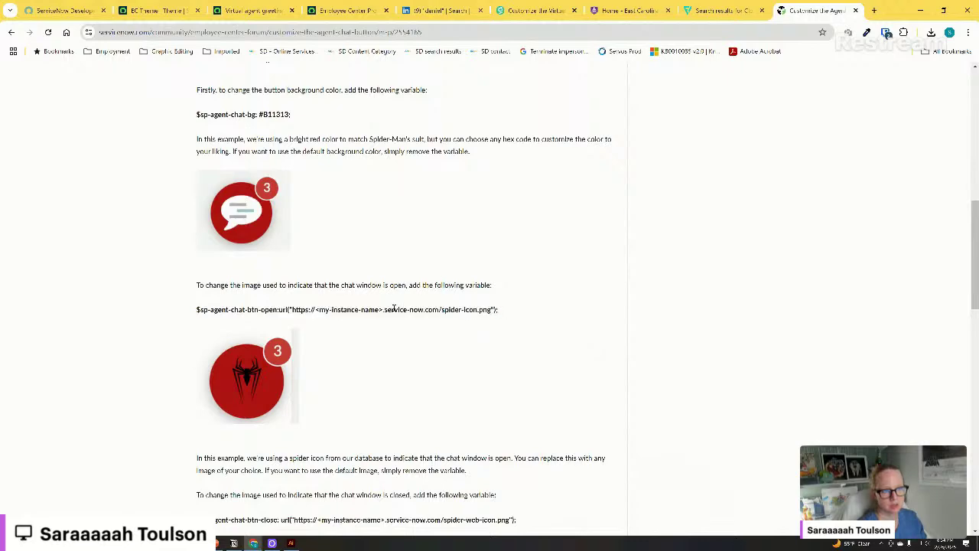
pyautogui.scroll(-5, 398, 308)
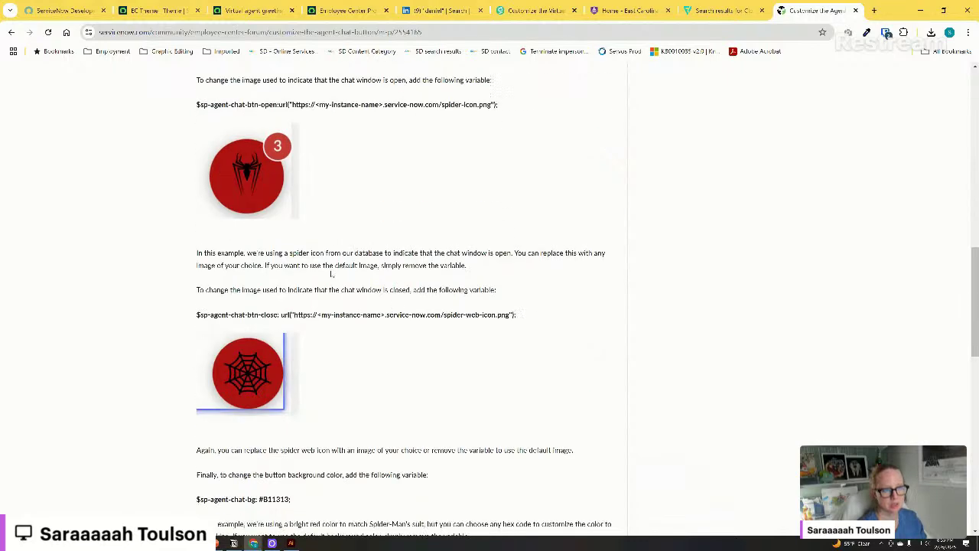
pyautogui.scroll(-5, 395, 278)
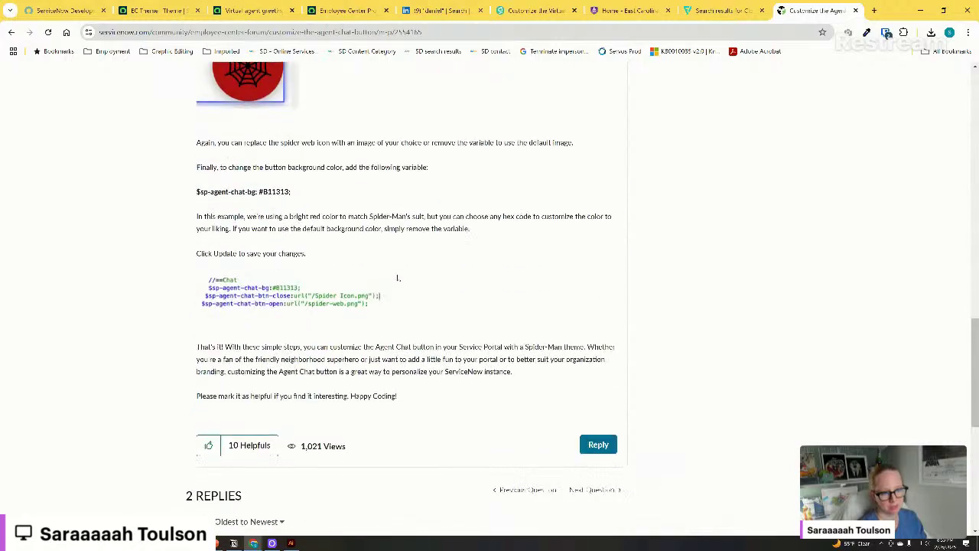
# Review the article's chat button CSS variable examples for open icon, close icon and background color, and read its replies
pyautogui.scroll(1, 398, 279)
pyautogui.scroll(4, 398, 278)
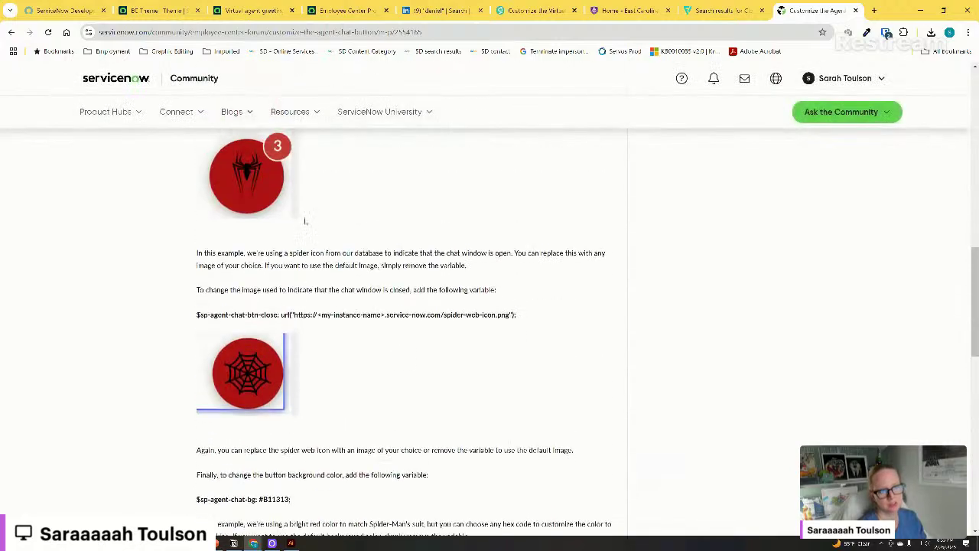
pyautogui.scroll(-5, 393, 290)
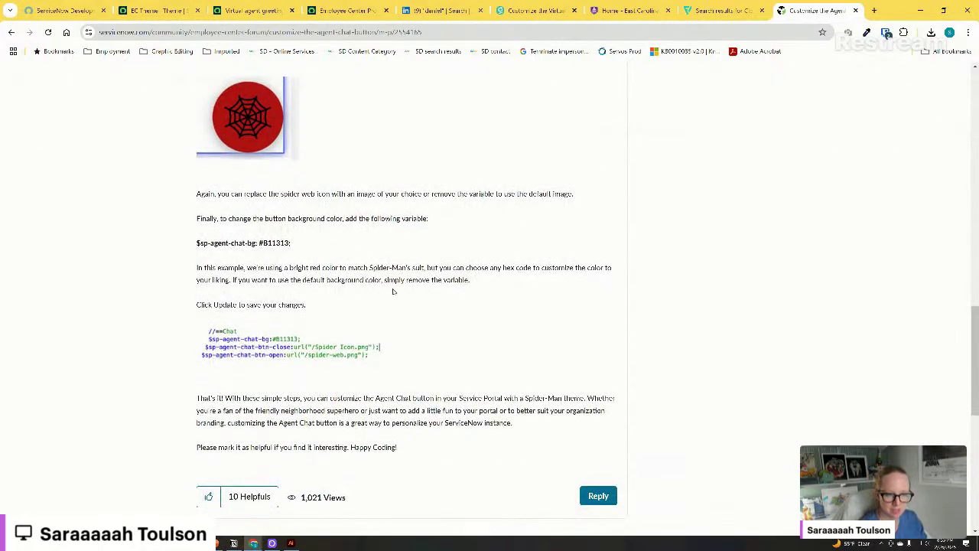
pyautogui.scroll(-4, 393, 291)
pyautogui.scroll(-4, 390, 334)
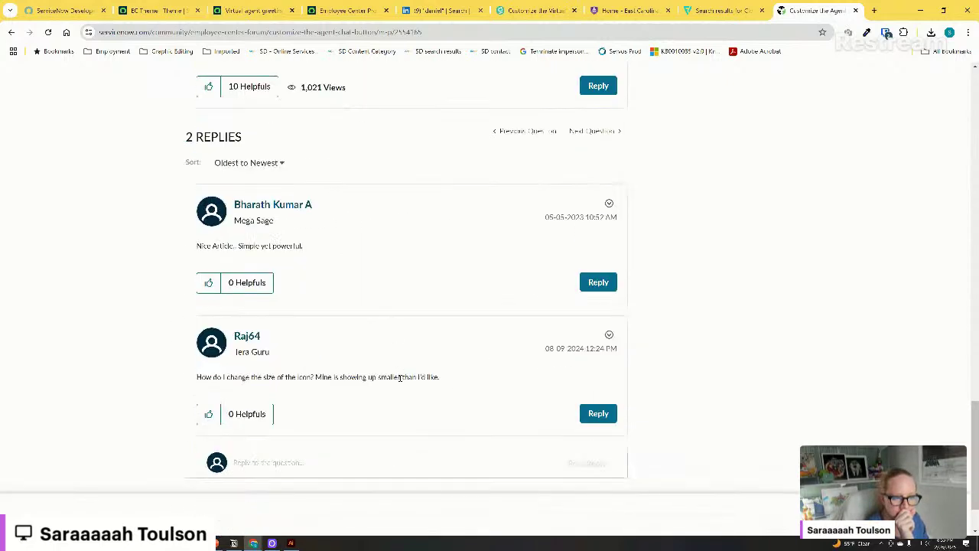
# Look through the other chat button search results and read the "Agent Chat Icon Configuration" community post
pyautogui.click(11, 32)
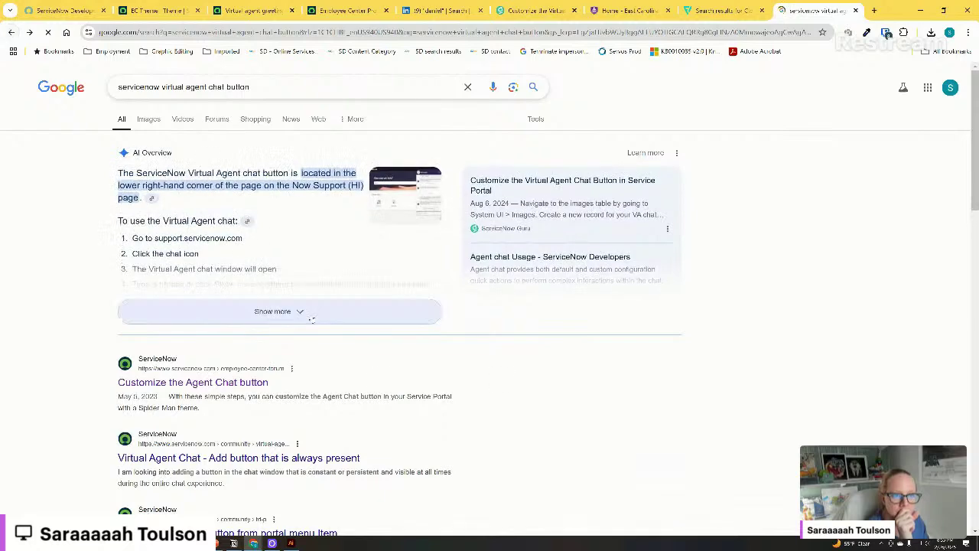
pyautogui.scroll(-3, 306, 314)
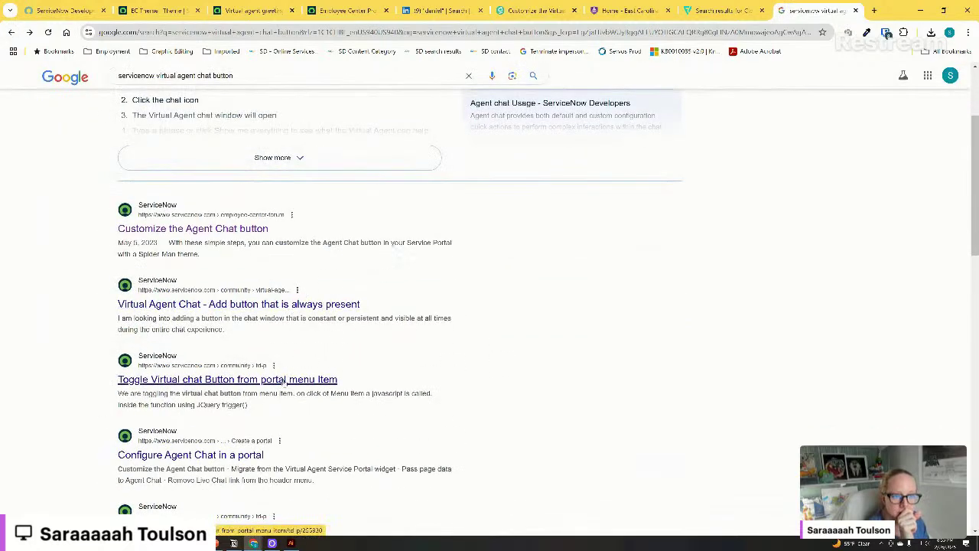
pyautogui.scroll(-3, 230, 383)
pyautogui.click(216, 377)
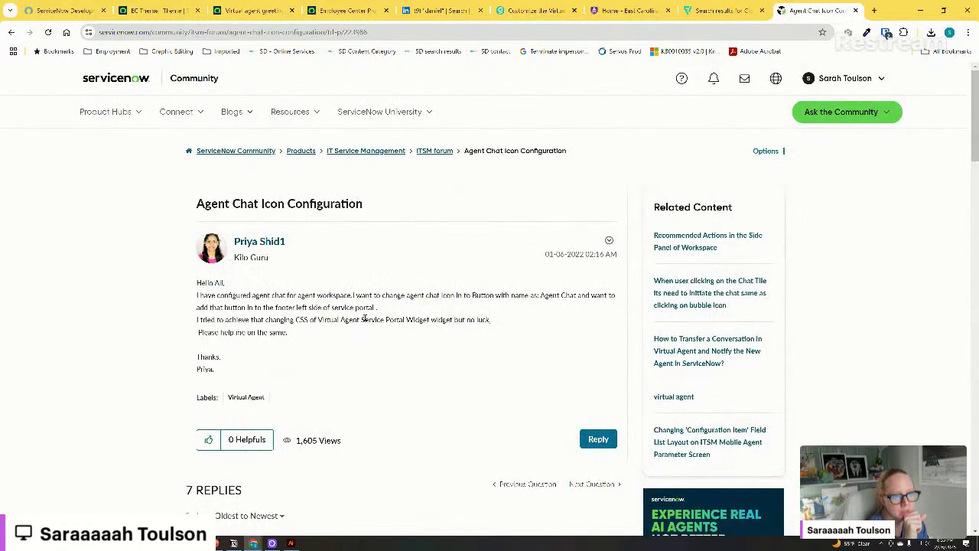
pyautogui.scroll(-3, 363, 320)
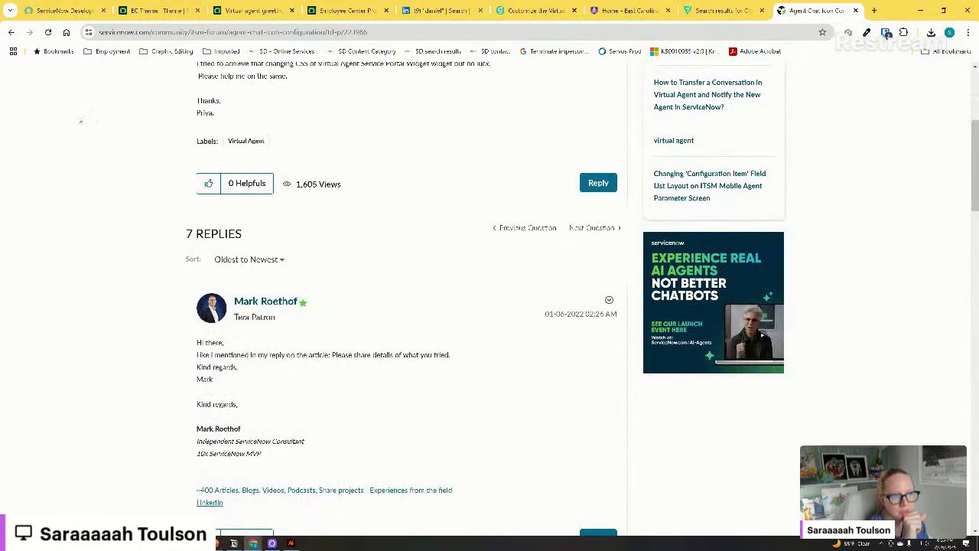
pyautogui.click(11, 32)
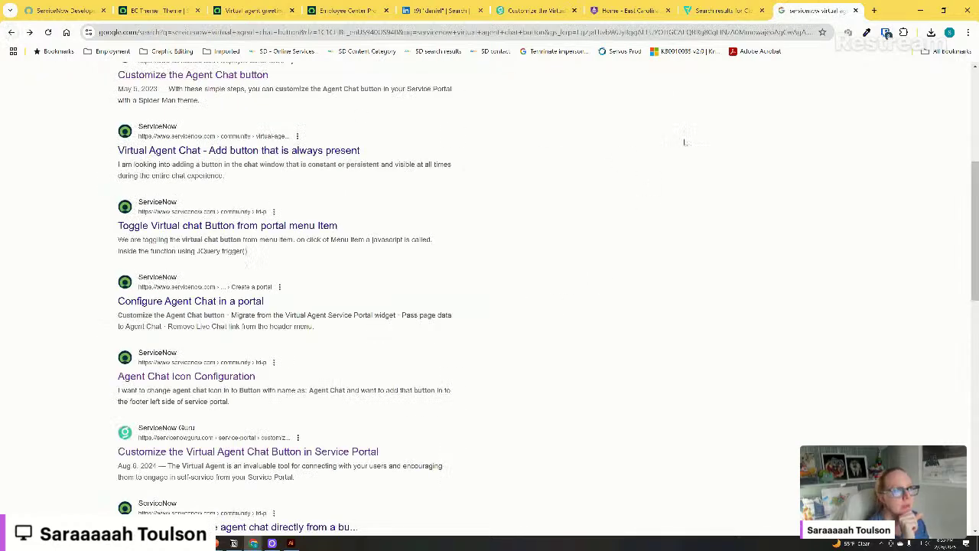
# Switch to the Employee Center page and impersonate a different user from the profile menu
pyautogui.click(344, 10)
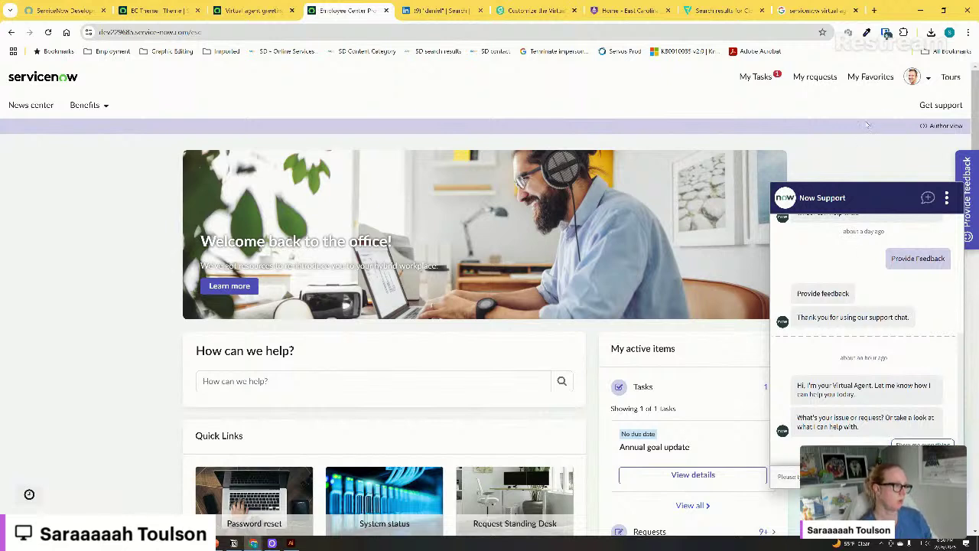
pyautogui.click(912, 77)
pyautogui.click(892, 128)
pyautogui.click(459, 193)
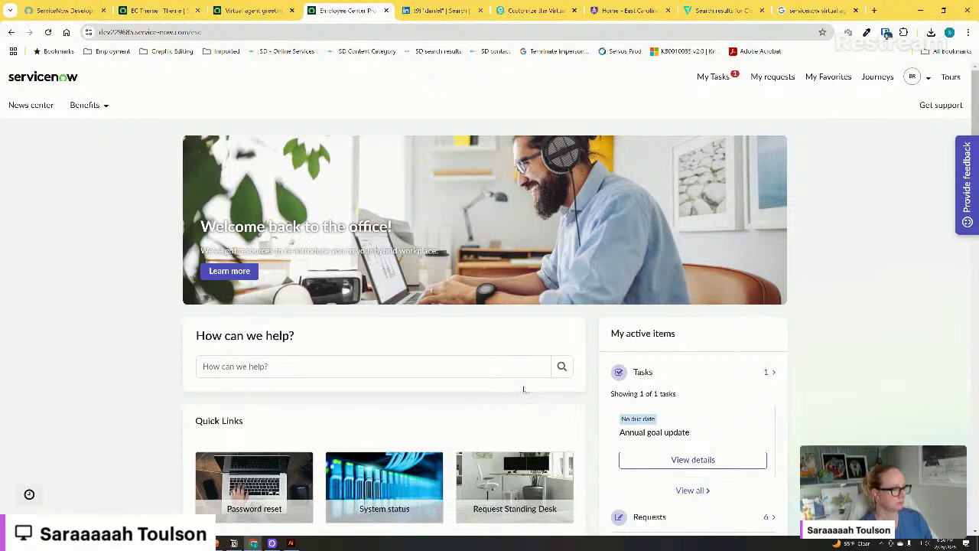
# Check the "Virtual agent greeting" proactive rule and reload the Employee Center page as the impersonated user
pyautogui.scroll(-3, 525, 389)
pyautogui.scroll(3, 524, 398)
pyautogui.click(257, 12)
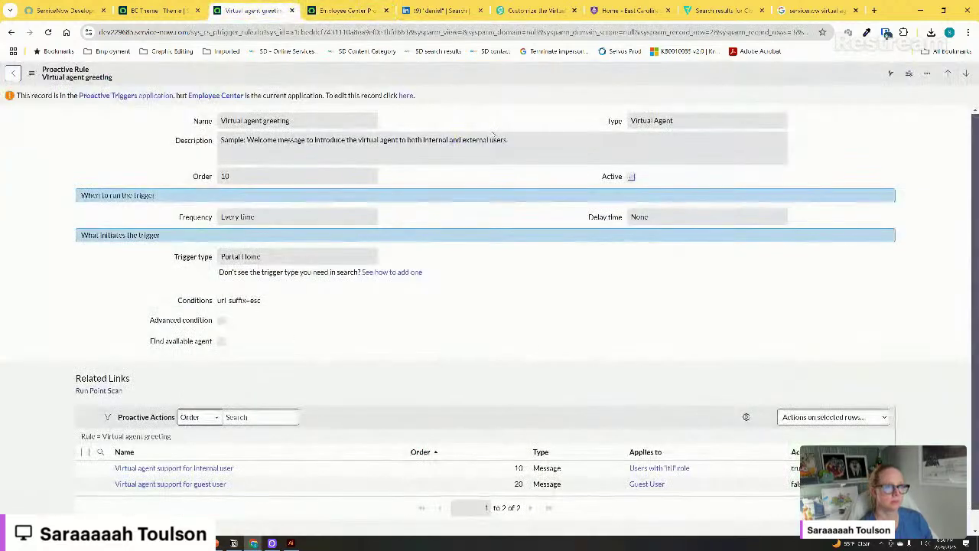
pyautogui.click(348, 10)
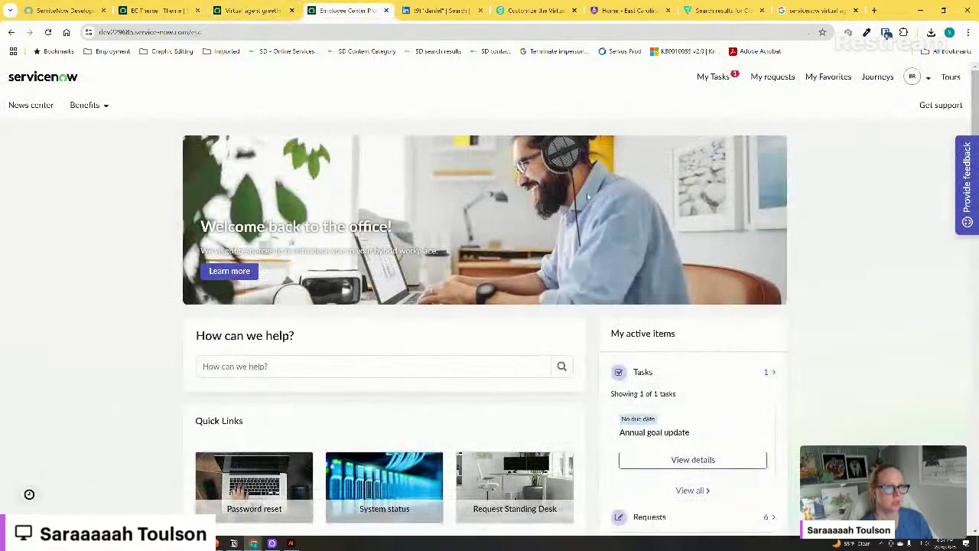
pyautogui.click(48, 33)
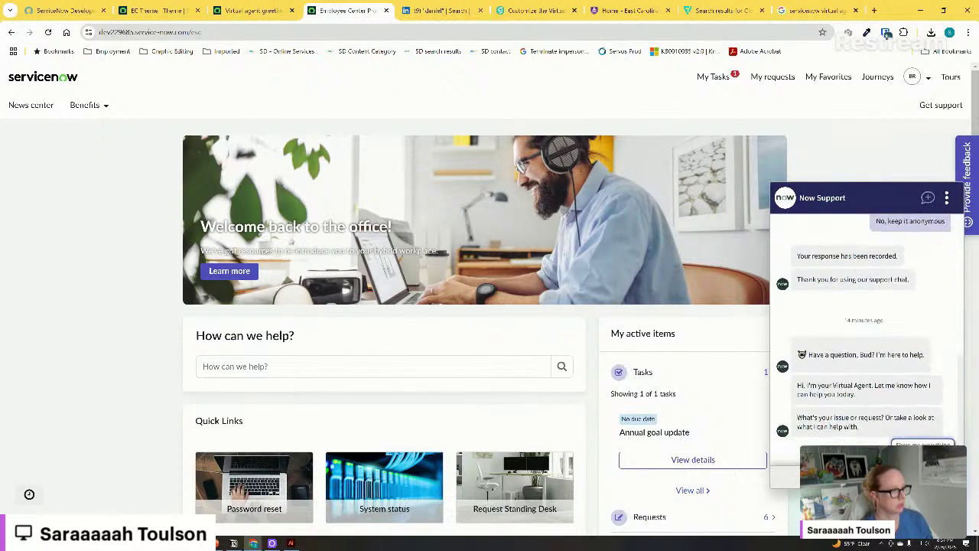
# Complete the chat's Provide Feedback topic with "I like something", No further comments, and "No, keep it anonymous"
pyautogui.click(922, 444)
pyautogui.click(832, 274)
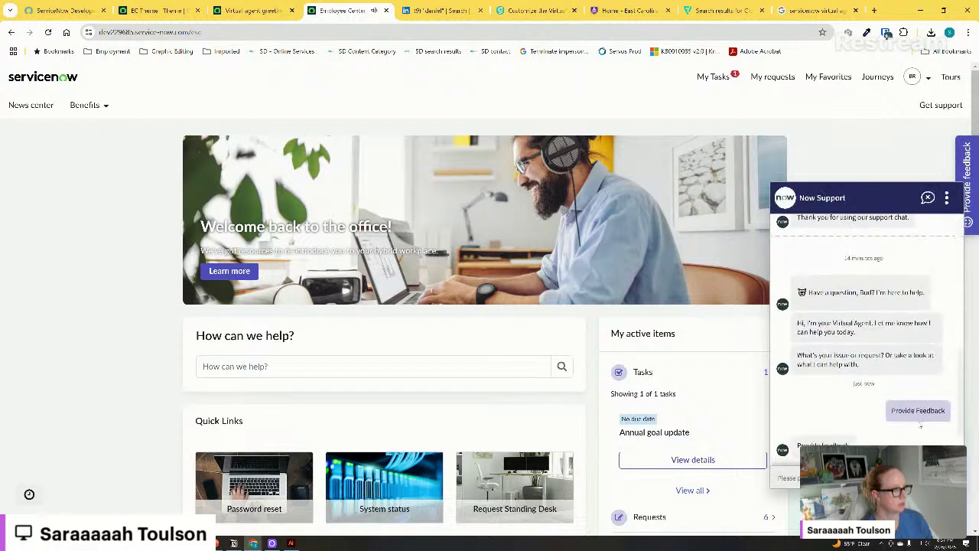
pyautogui.click(853, 361)
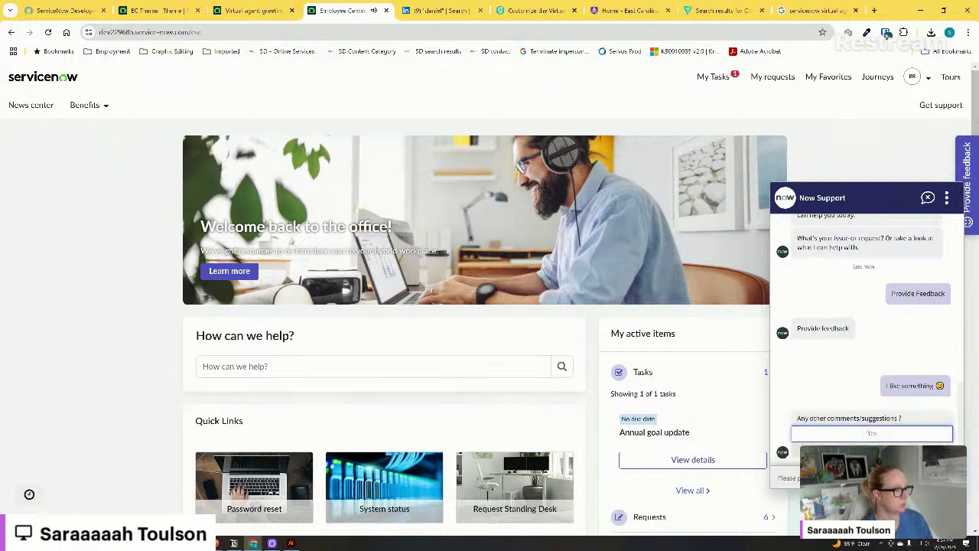
pyautogui.click(872, 451)
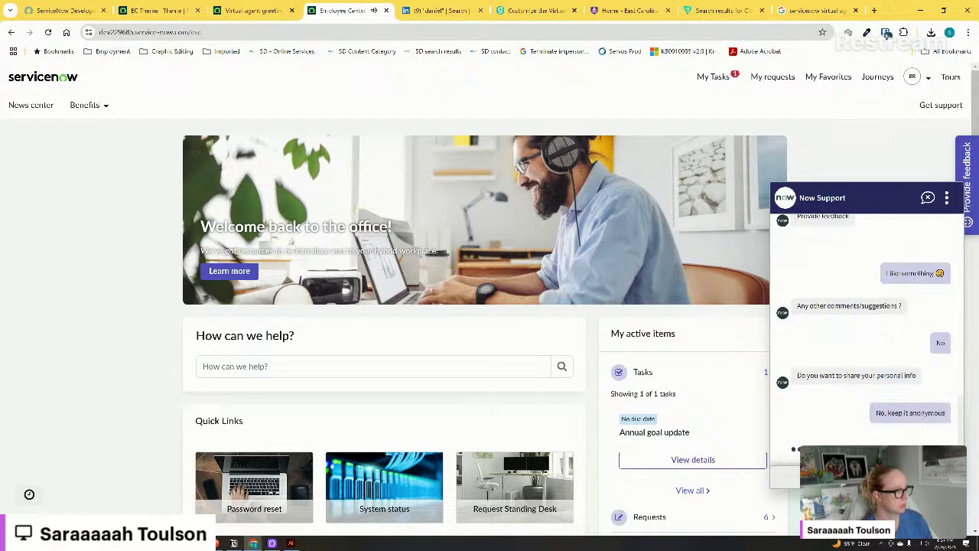
pyautogui.click(872, 419)
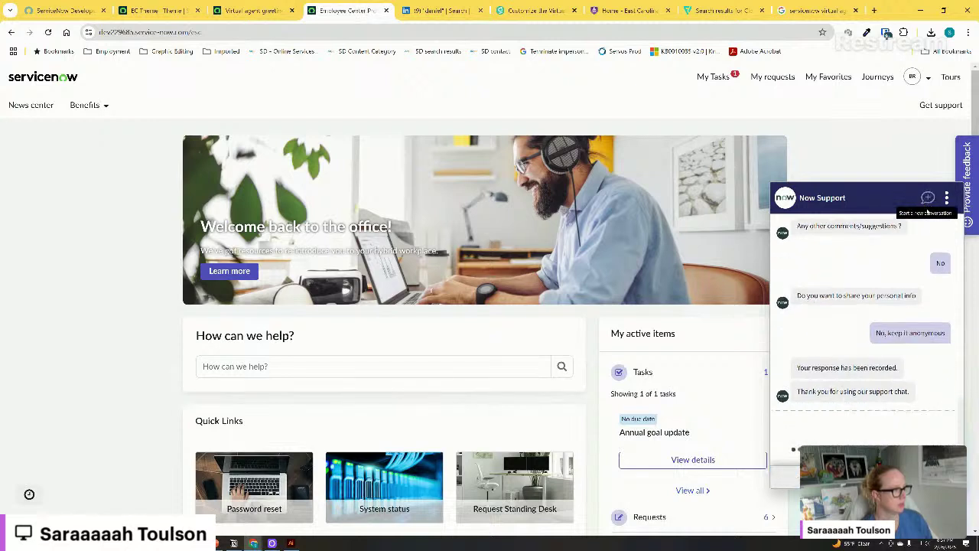
# Start a new Virtual Agent conversation and request Live Agent Support
pyautogui.click(926, 199)
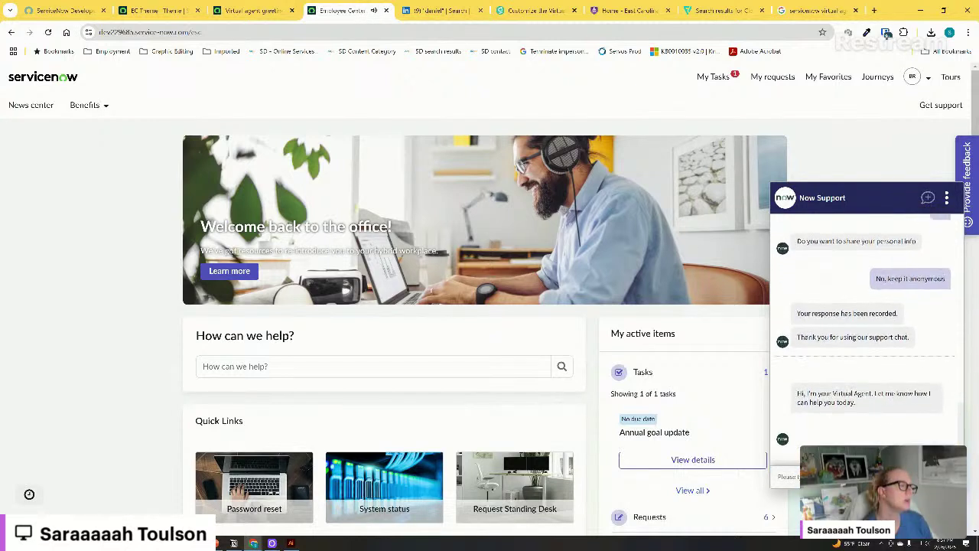
pyautogui.click(923, 443)
pyautogui.click(834, 247)
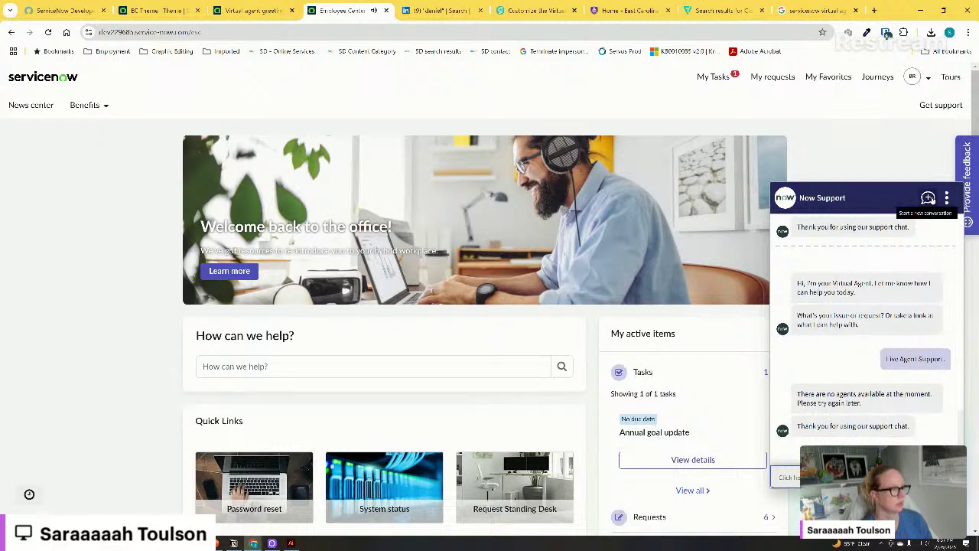
# Close the Virtual Agent chat window and reload the Employee Center page
pyautogui.click(945, 510)
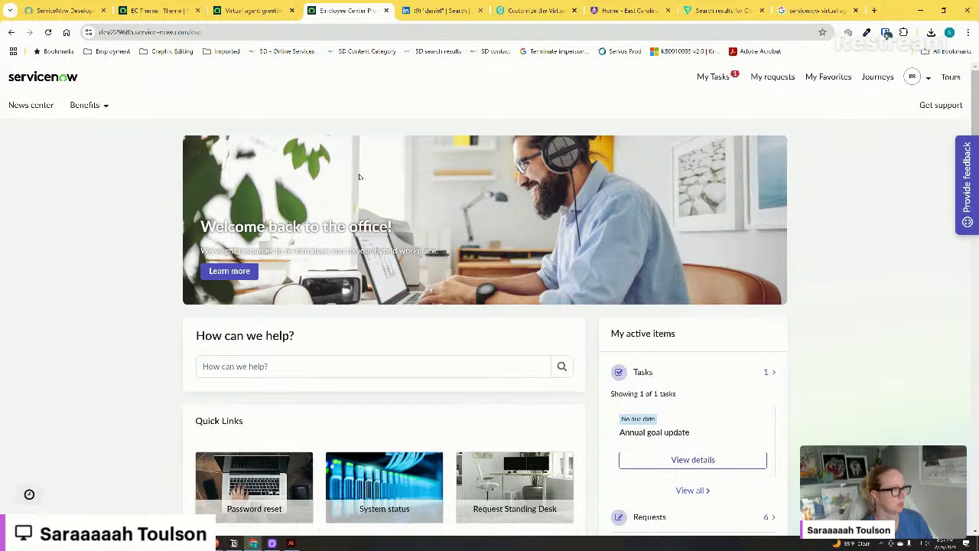
pyautogui.click(48, 32)
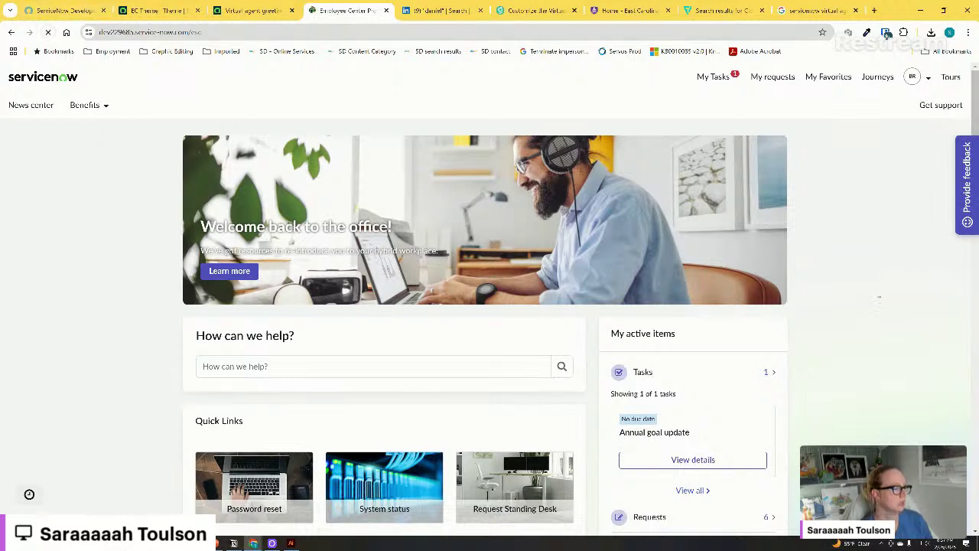